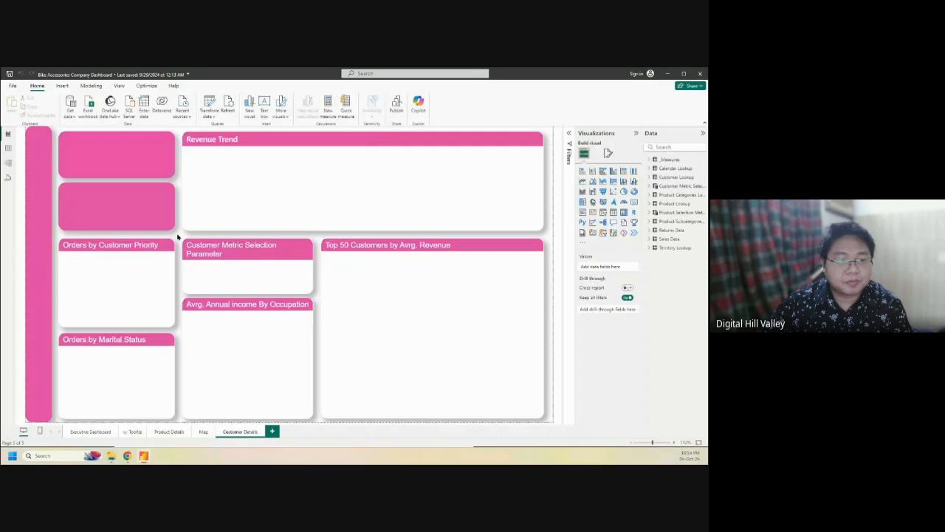
Go to the Executive Dashboard page and review the icon files in the AdventureWorks Images folder of Class 02 in File Explorer
{"action": "left_click", "coordinate": [85, 432]}
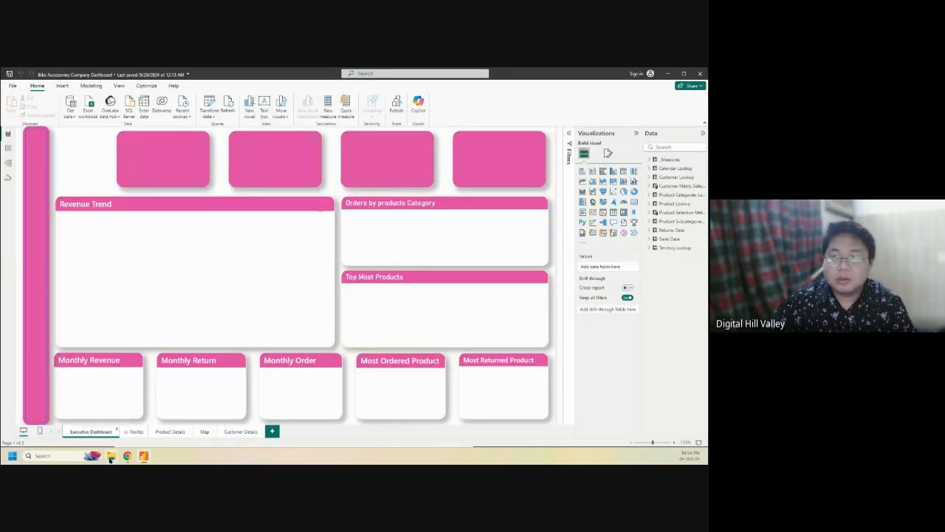
{"action": "left_click", "coordinate": [110, 456]}
{"action": "left_click_drag", "start_coordinate": [561, 71], "coordinate": [708, 244]}
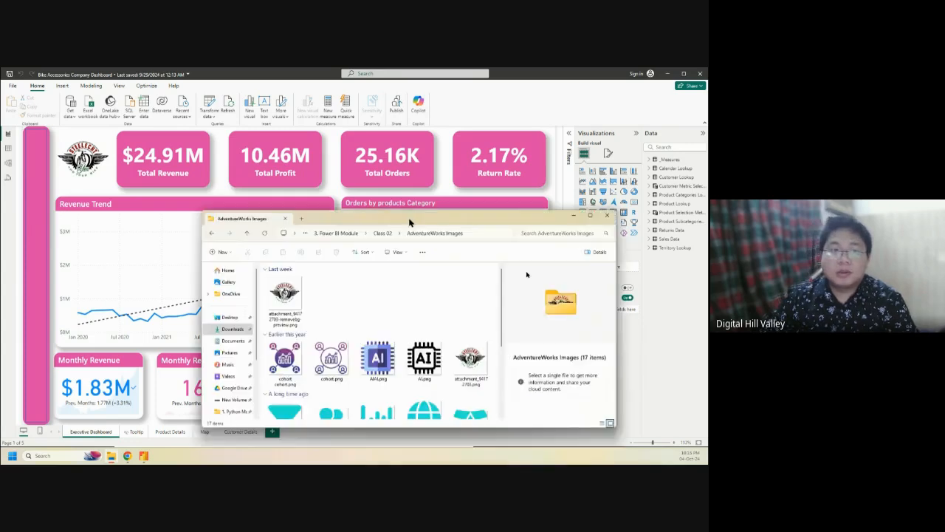
{"action": "left_click_drag", "start_coordinate": [409, 222], "coordinate": [380, 117]}
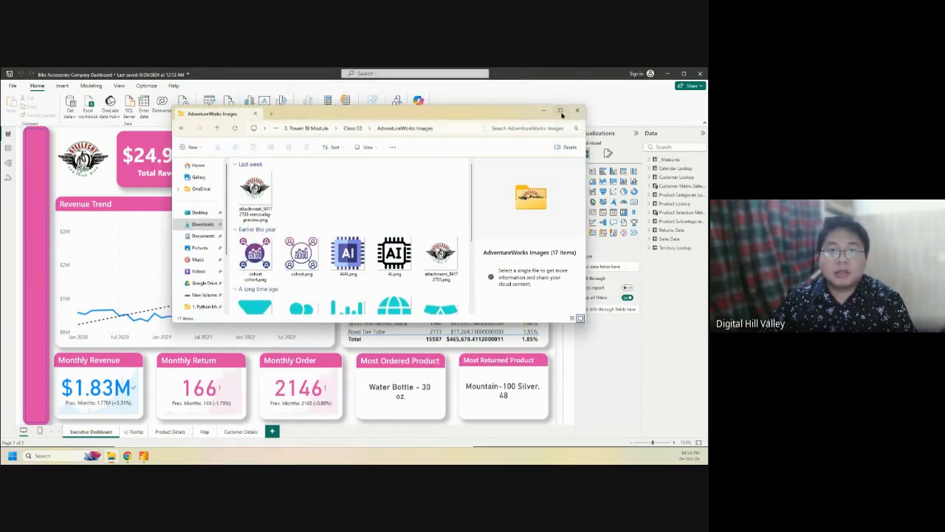
{"action": "key", "text": "super+Up"}
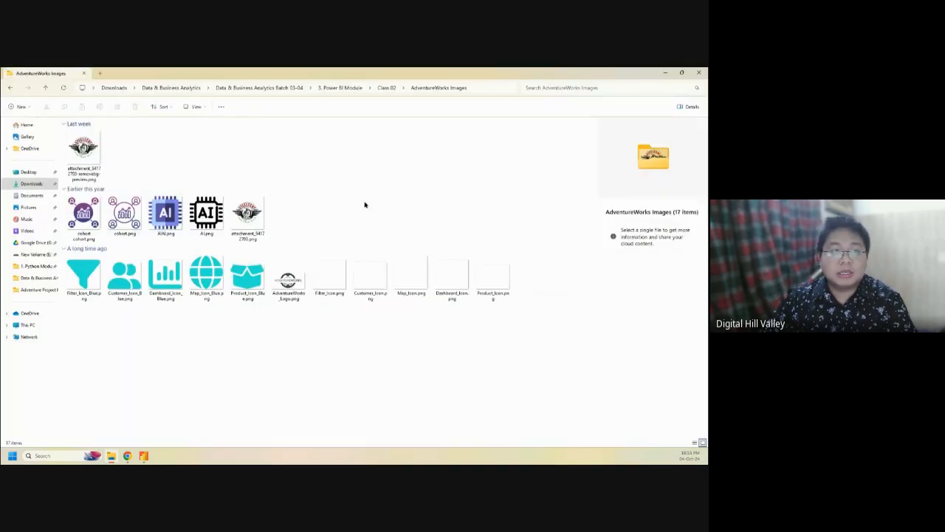
{"action": "left_click", "coordinate": [387, 87]}
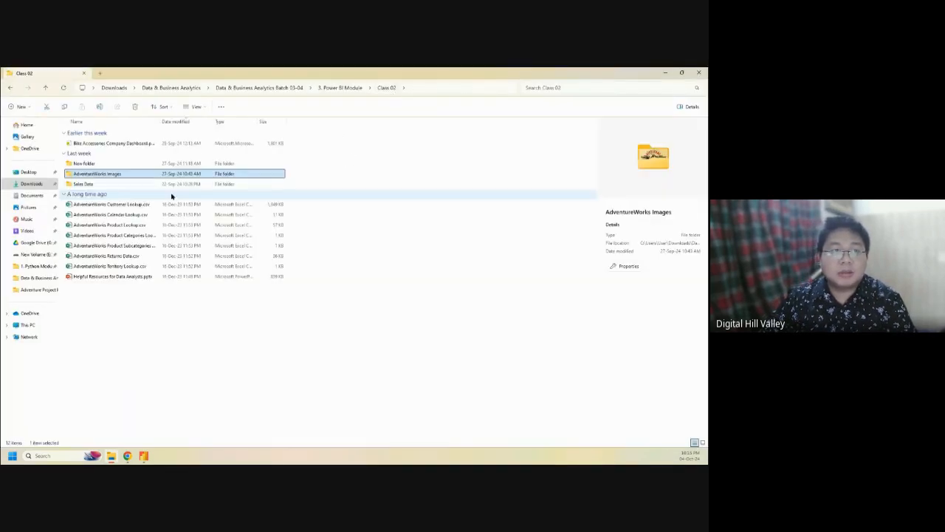
{"action": "double_click", "coordinate": [116, 173]}
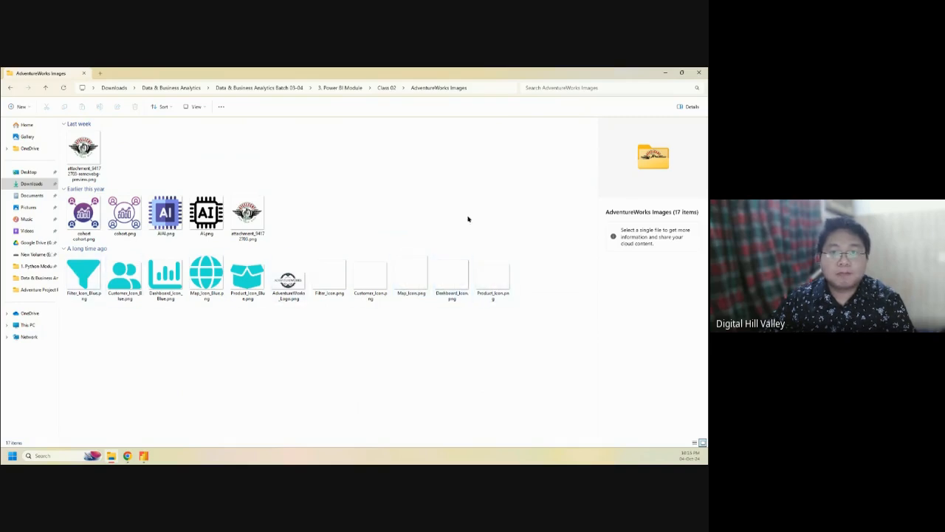
{"action": "left_click", "coordinate": [666, 72]}
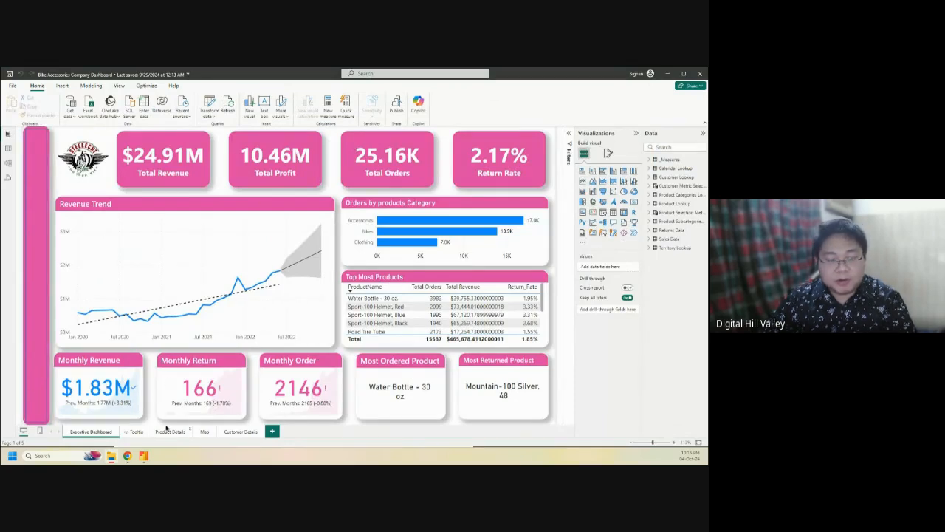
Show the report's bookmarks and check where Executive Dashboard and Product Details lead
{"action": "left_click", "coordinate": [120, 87]}
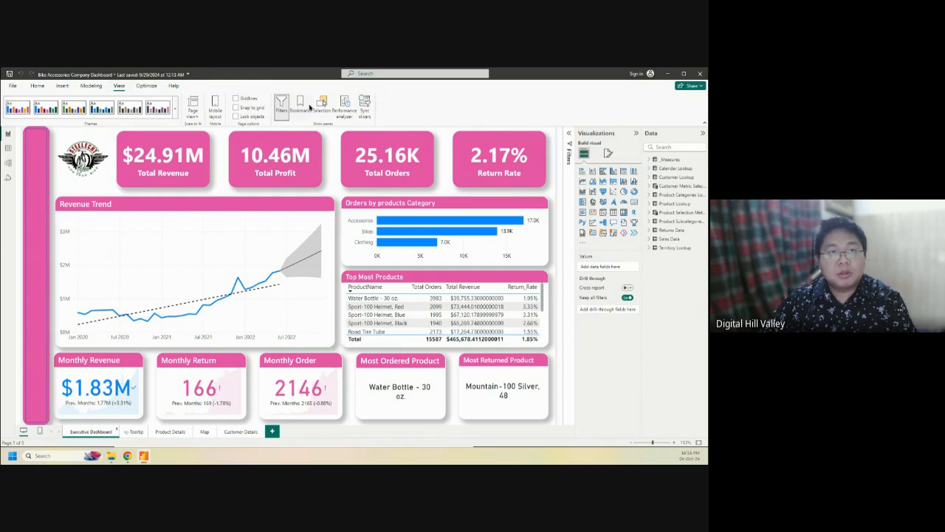
{"action": "left_click", "coordinate": [299, 105]}
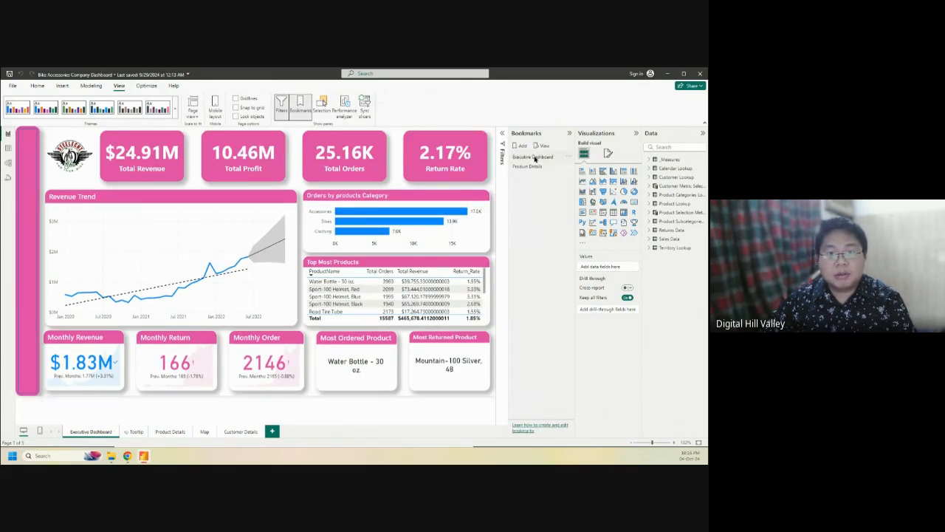
{"action": "left_click", "coordinate": [535, 157]}
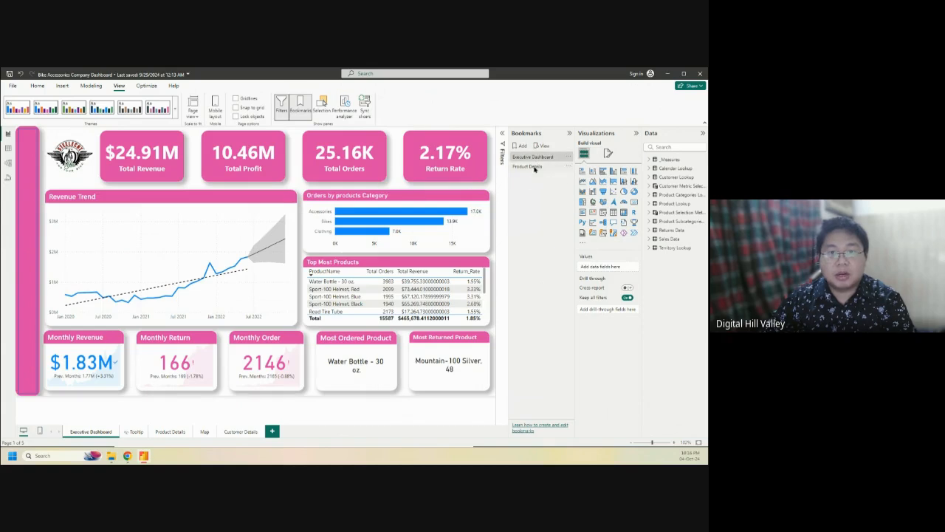
{"action": "left_click", "coordinate": [532, 166]}
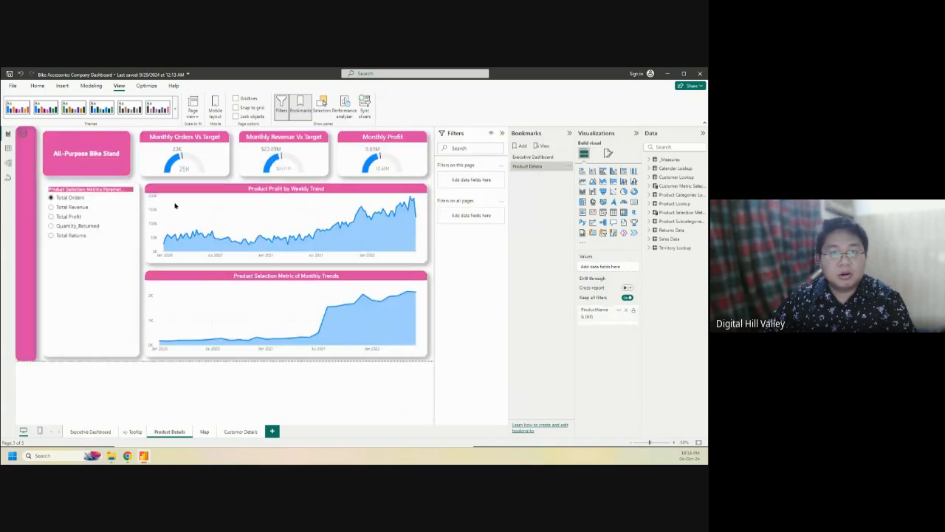
Add a bookmark for the Map page and name it "Map Visual"
{"action": "left_click", "coordinate": [205, 432]}
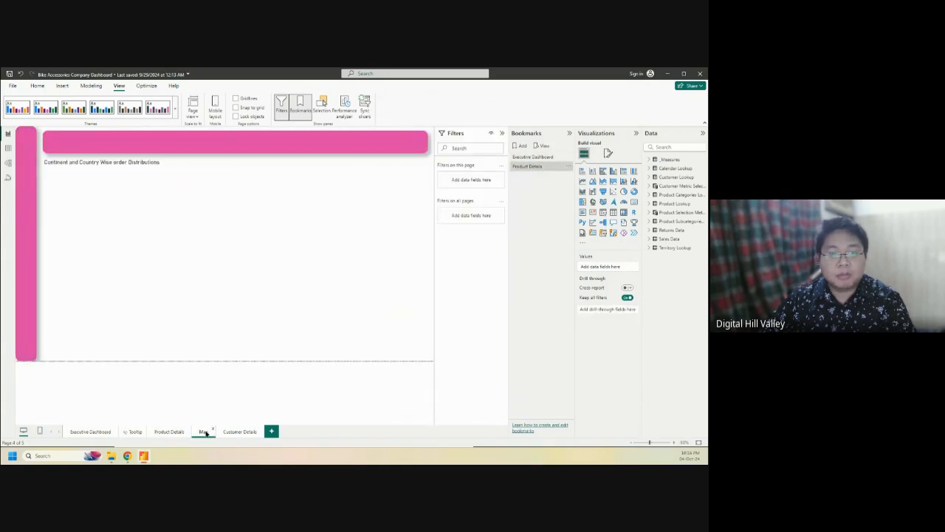
{"action": "left_click", "coordinate": [521, 146]}
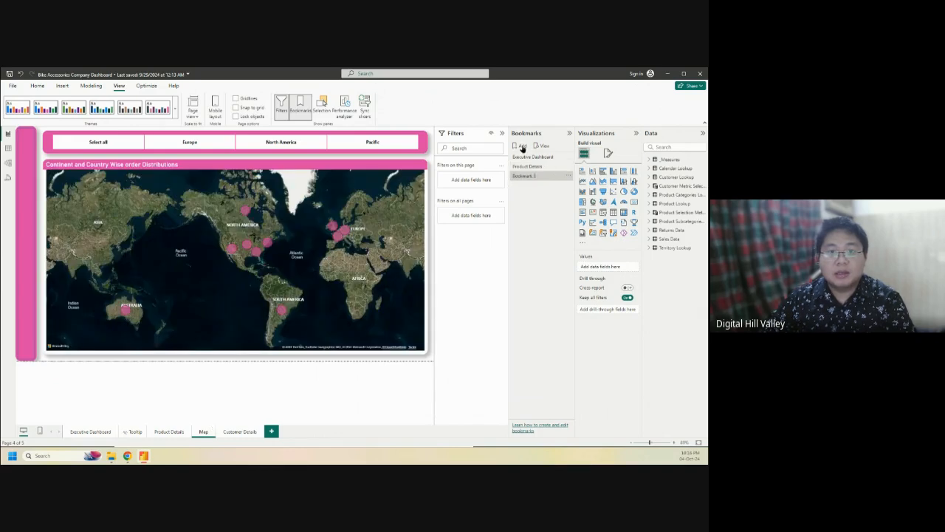
{"action": "left_click", "coordinate": [567, 176]}
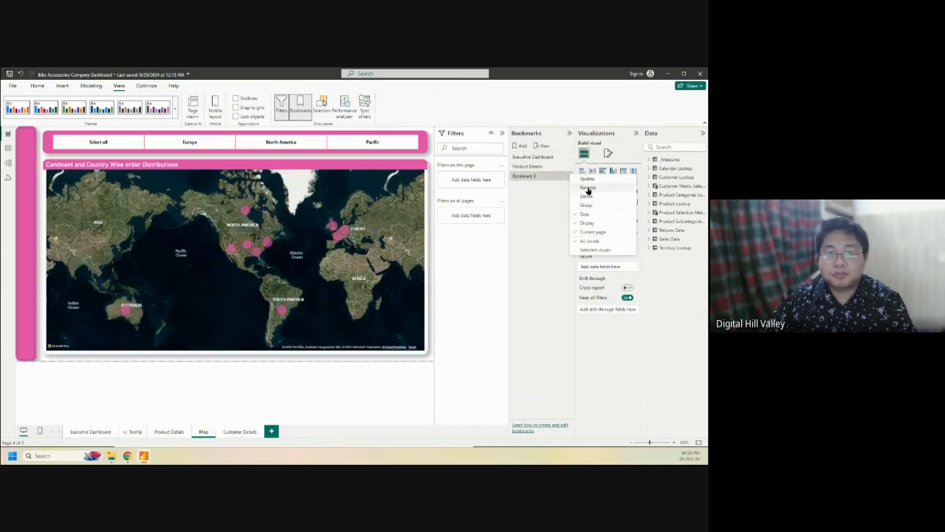
{"action": "left_click", "coordinate": [587, 187]}
{"action": "key", "text": "BackSpace"}
{"action": "key", "text": "BackSpace"}
{"action": "key", "text": "BackSpace"}
{"action": "key", "text": "BackSpace"}
{"action": "key", "text": "BackSpace"}
{"action": "key", "text": "BackSpace"}
{"action": "key", "text": "BackSpace"}
{"action": "key", "text": "BackSpace"}
{"action": "key", "text": "BackSpace"}
{"action": "key", "text": "BackSpace"}
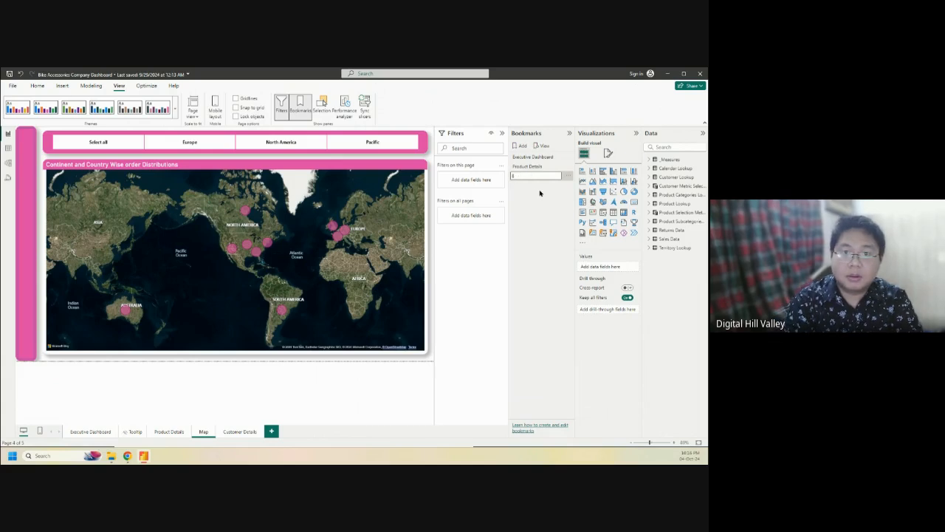
{"action": "type", "text": "Map"}
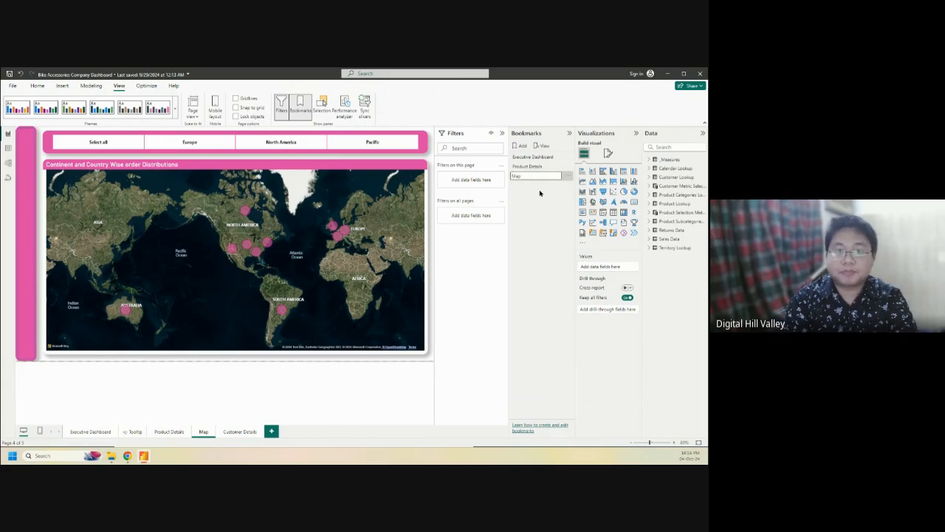
{"action": "type", "text": " Visual"}
{"action": "key", "text": "Return"}
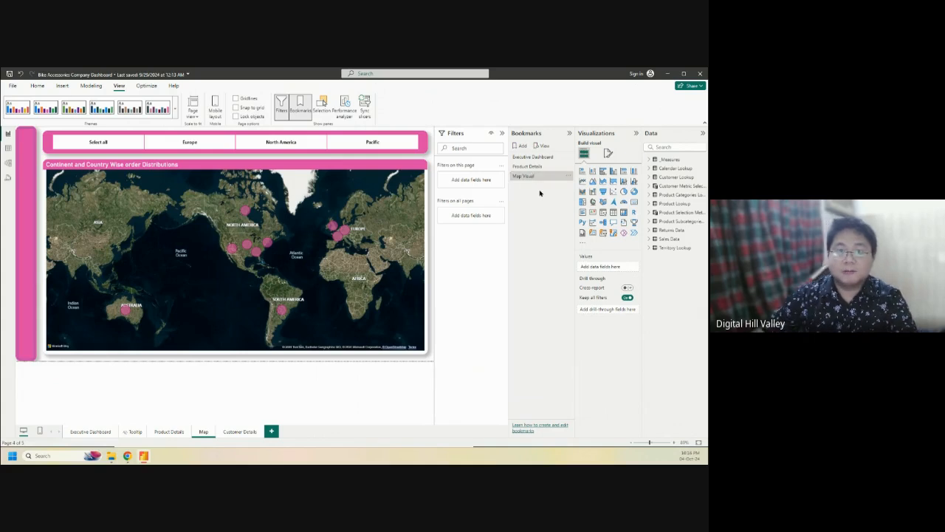
Add a bookmark for the Customer Details page and name it "Customer Details"
{"action": "left_click", "coordinate": [239, 432]}
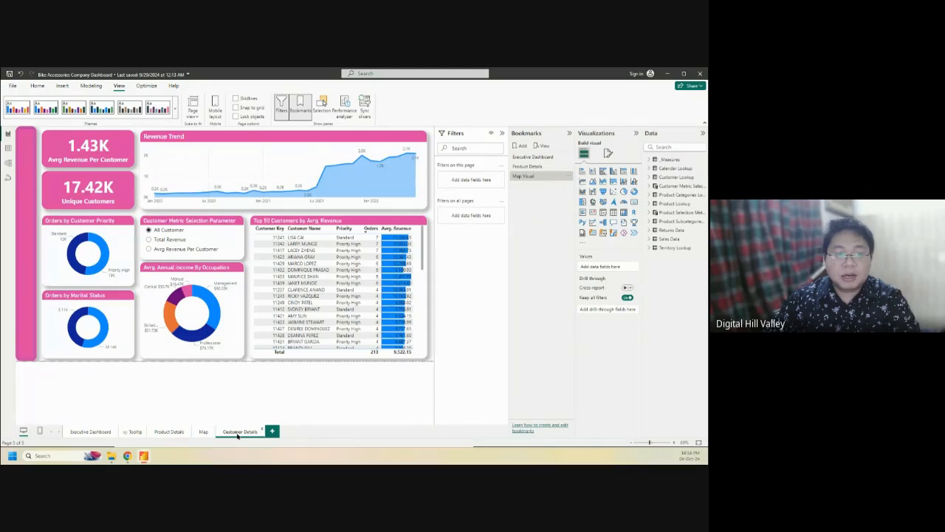
{"action": "left_click", "coordinate": [522, 147]}
{"action": "left_click", "coordinate": [568, 185]}
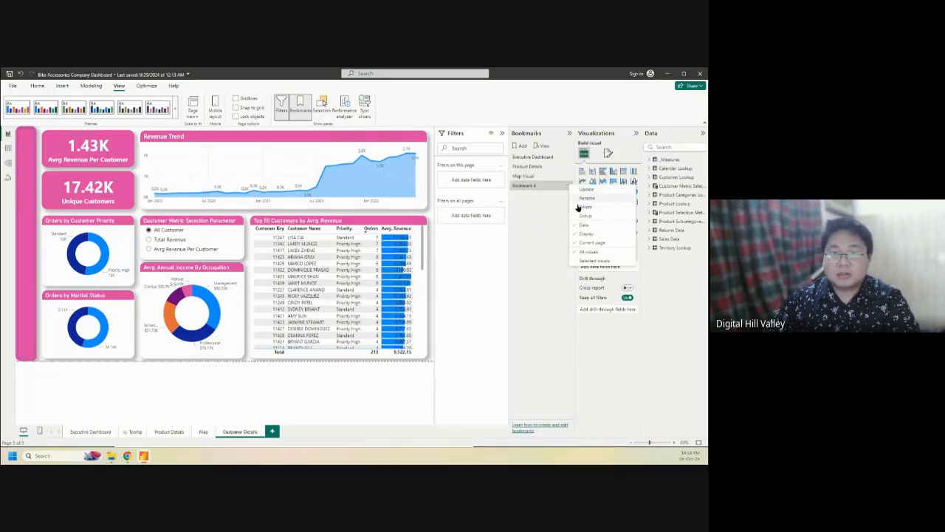
{"action": "left_click", "coordinate": [587, 198]}
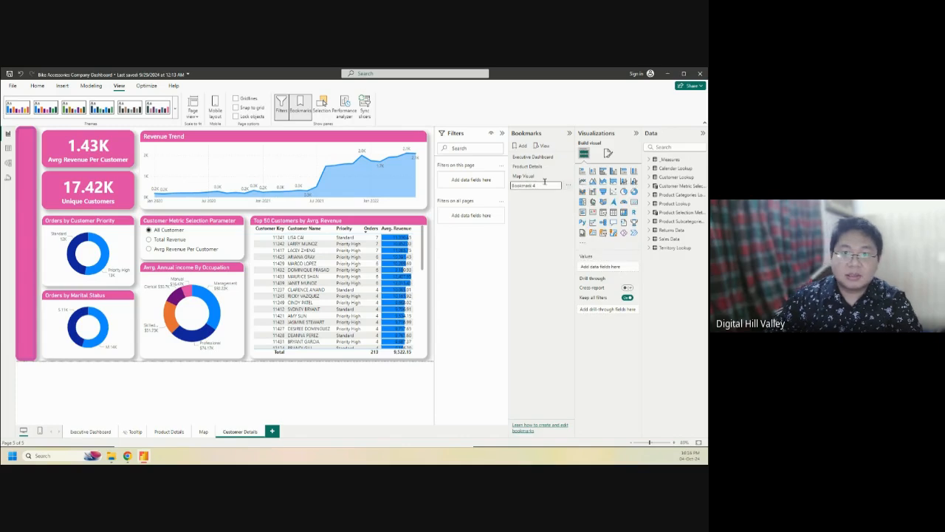
{"action": "type", "text": "Customer Details"}
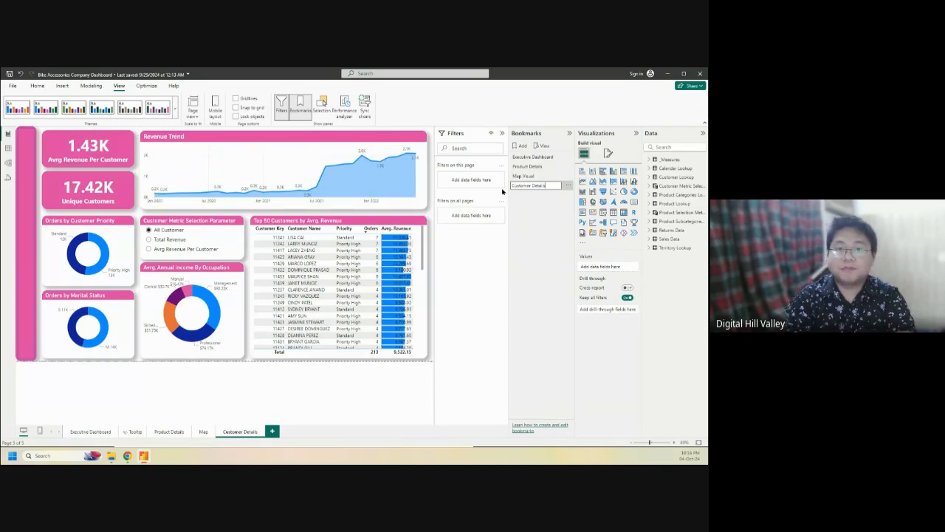
{"action": "key", "text": "Return"}
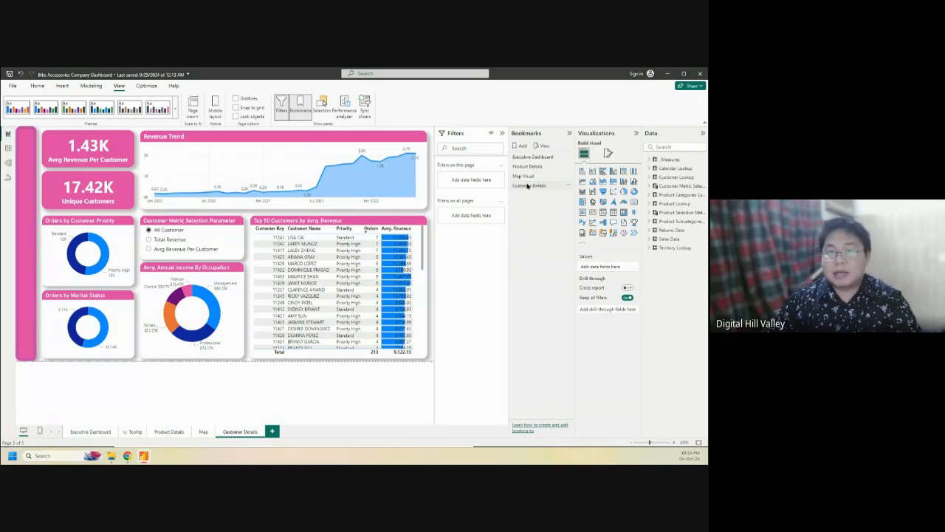
Test the Map Visual, Product Details and Executive Dashboard bookmarks in turn
{"action": "left_click", "coordinate": [533, 178]}
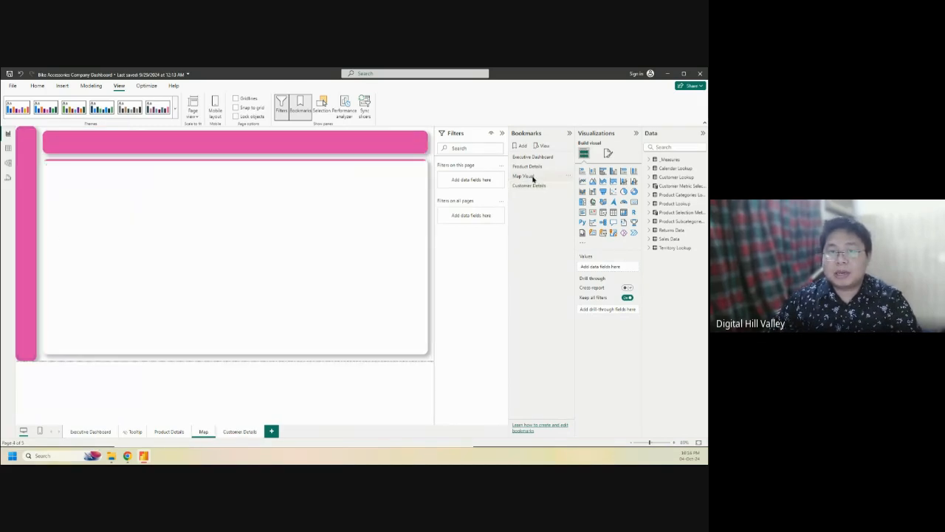
{"action": "left_click", "coordinate": [532, 167]}
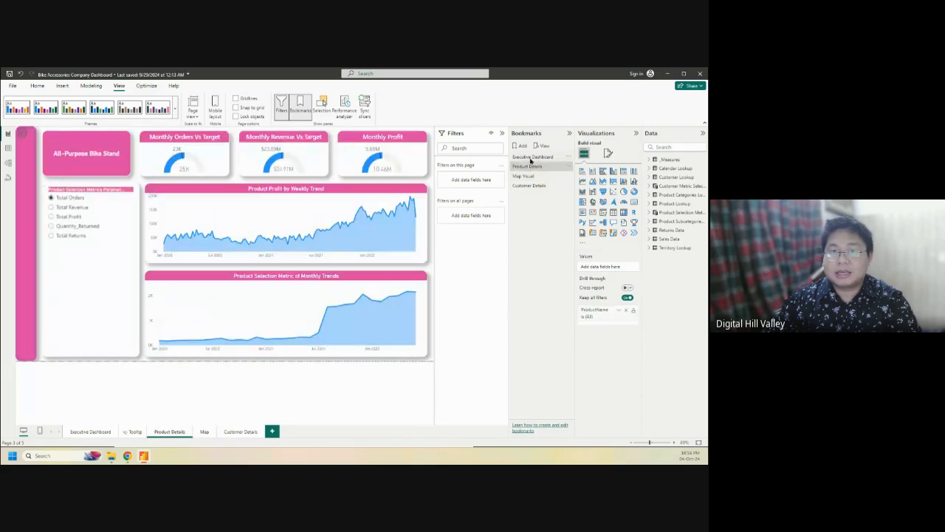
{"action": "left_click", "coordinate": [530, 158]}
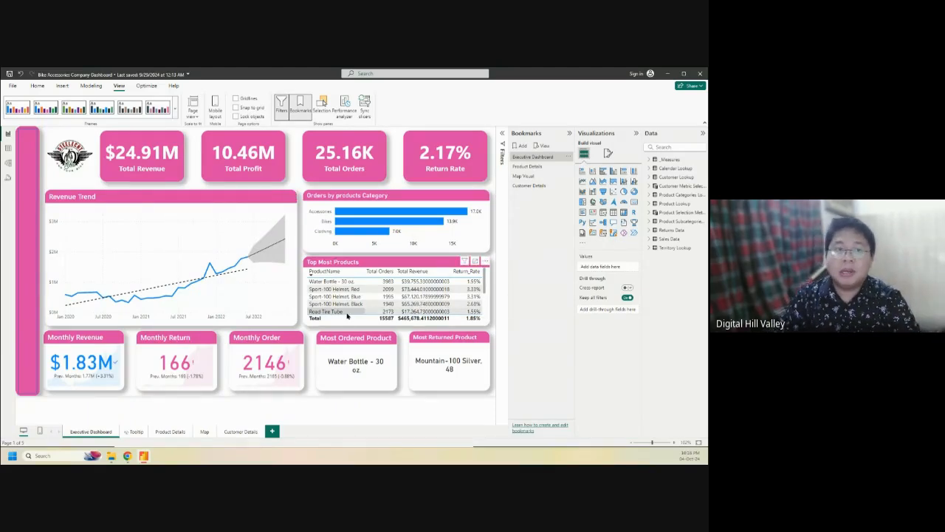
Insert a blank button on the Executive Dashboard and place it within the pink vertical sidebar, slightly below mid-height
{"action": "left_click", "coordinate": [61, 86]}
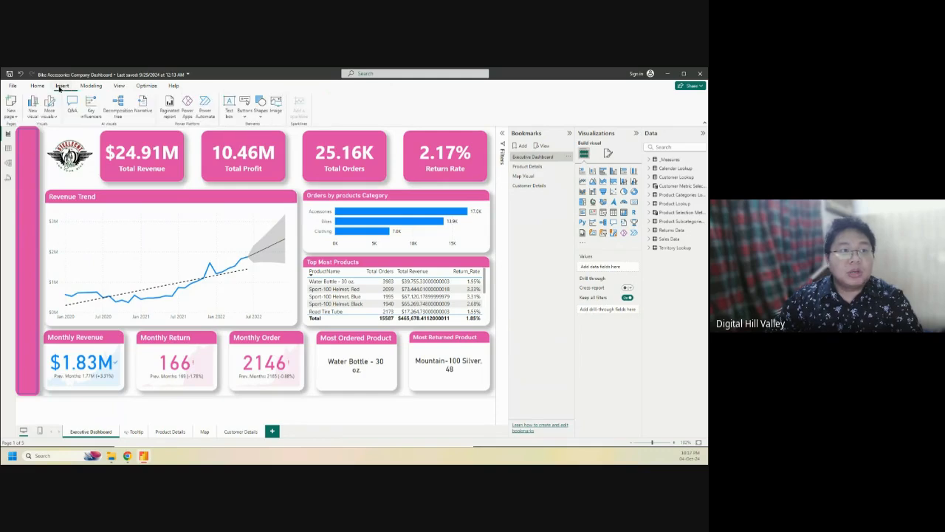
{"action": "left_click", "coordinate": [248, 115]}
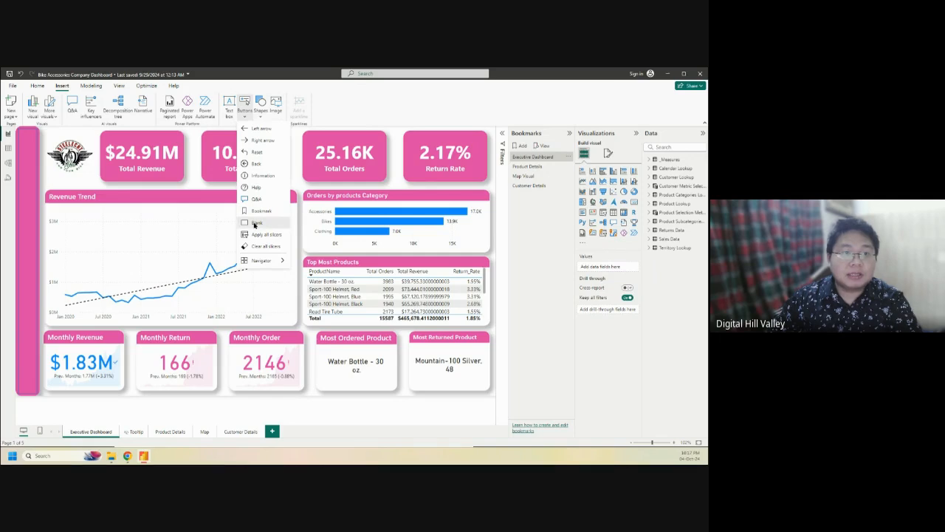
{"action": "left_click", "coordinate": [254, 224]}
{"action": "left_click_drag", "start_coordinate": [51, 131], "coordinate": [38, 132]}
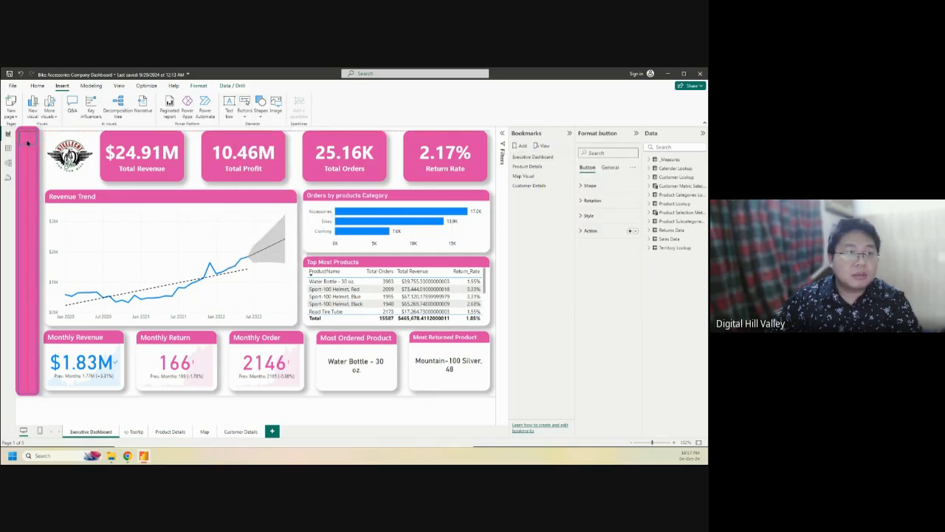
{"action": "left_click_drag", "start_coordinate": [27, 141], "coordinate": [29, 284]}
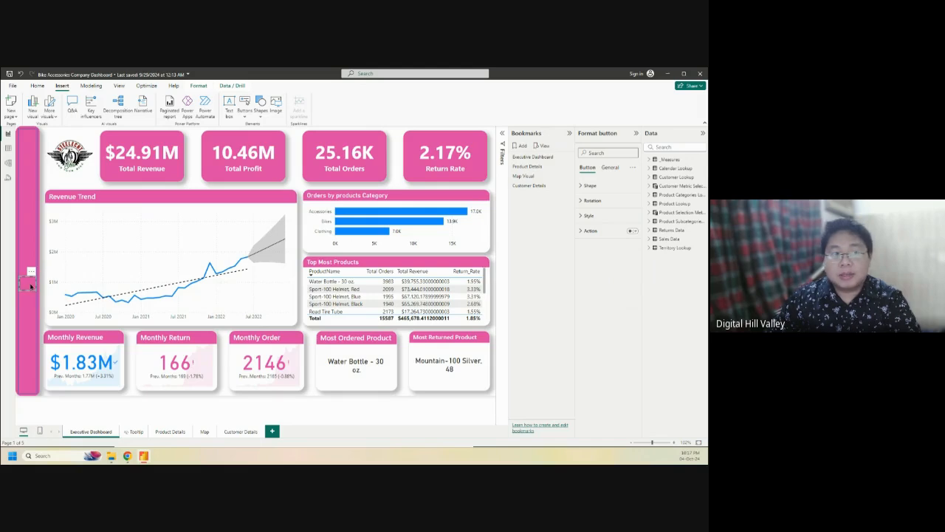
Turn on the blank sidebar button's action and set it to Page navigation with Product Details as the destination
{"action": "left_click", "coordinate": [610, 168]}
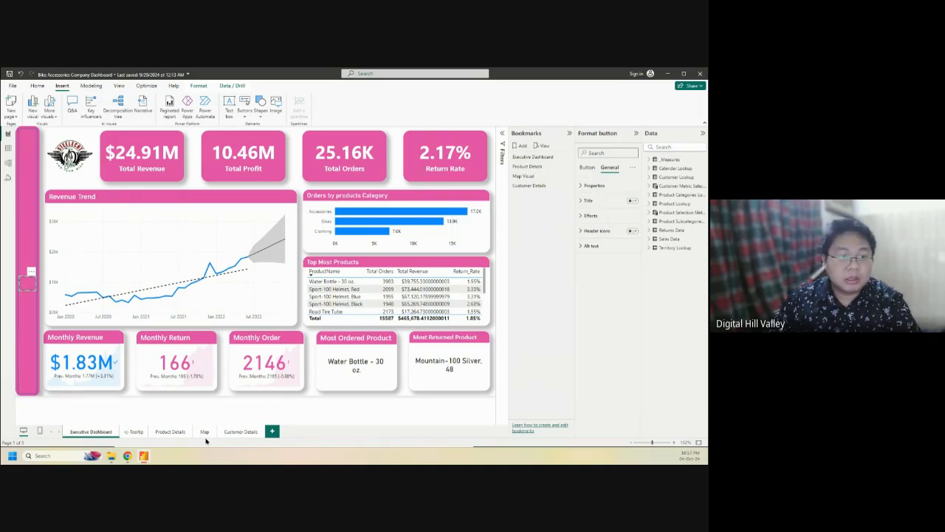
{"action": "left_click", "coordinate": [587, 168]}
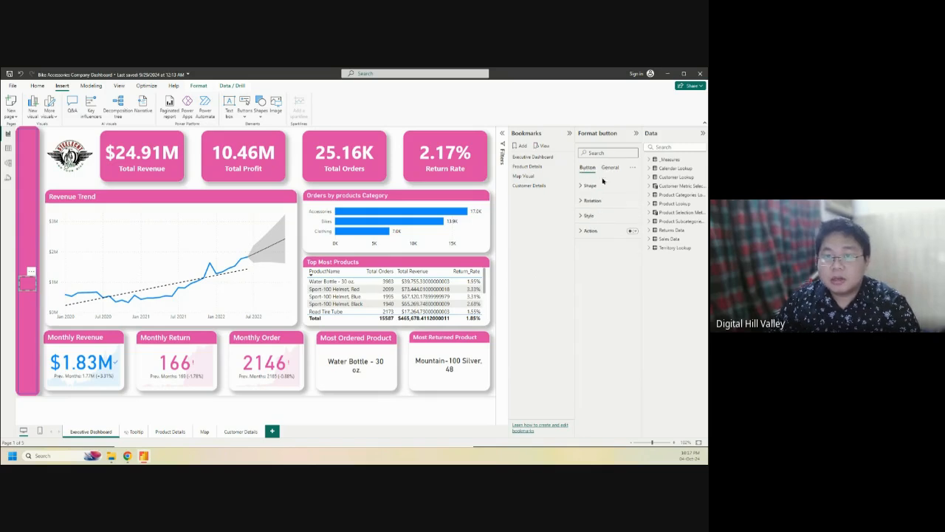
{"action": "left_click", "coordinate": [632, 231]}
{"action": "left_click", "coordinate": [585, 231]}
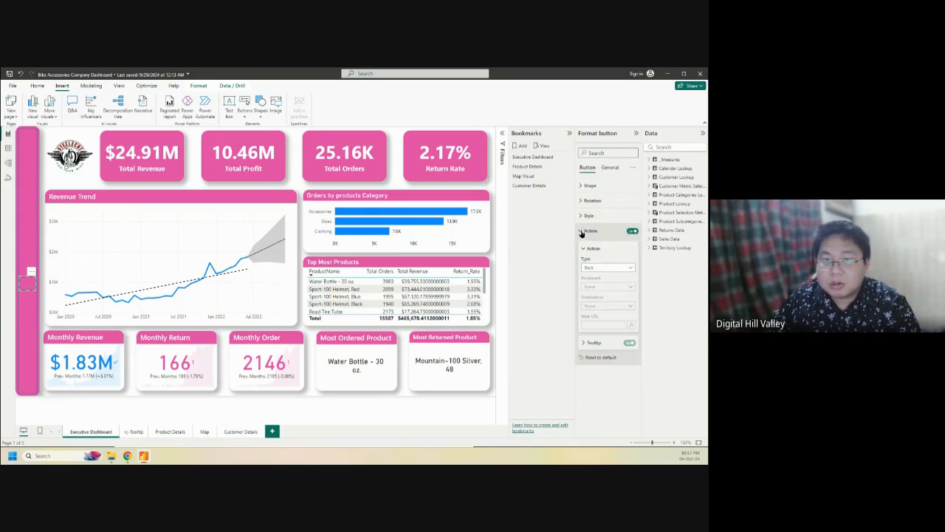
{"action": "left_click", "coordinate": [625, 268]}
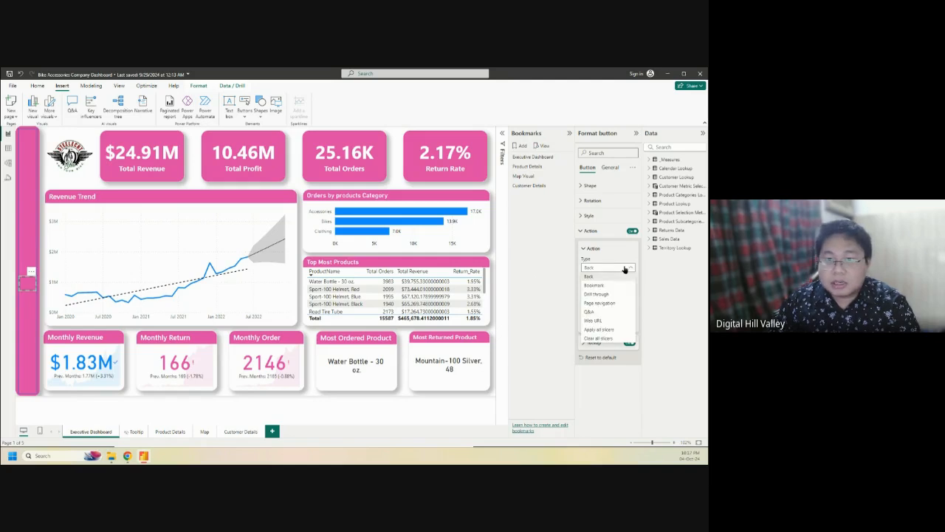
{"action": "left_click", "coordinate": [600, 303]}
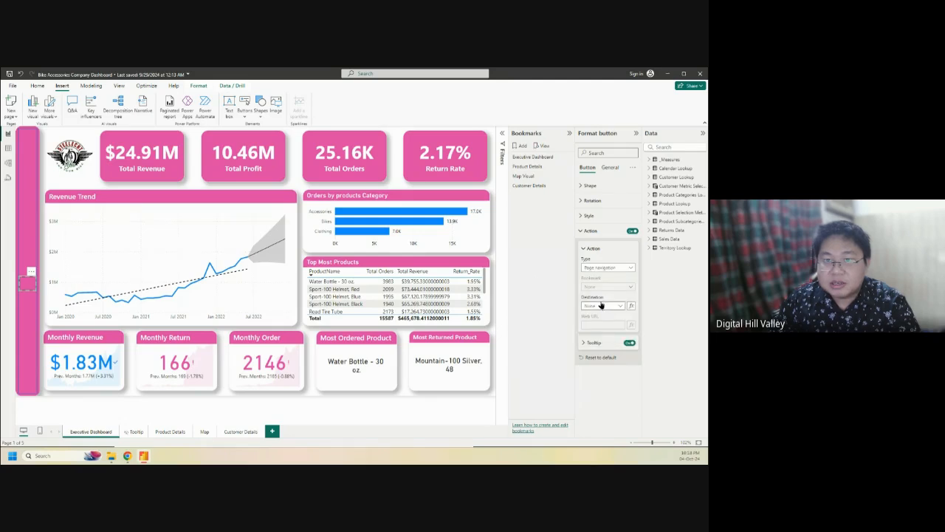
{"action": "left_click", "coordinate": [616, 306]}
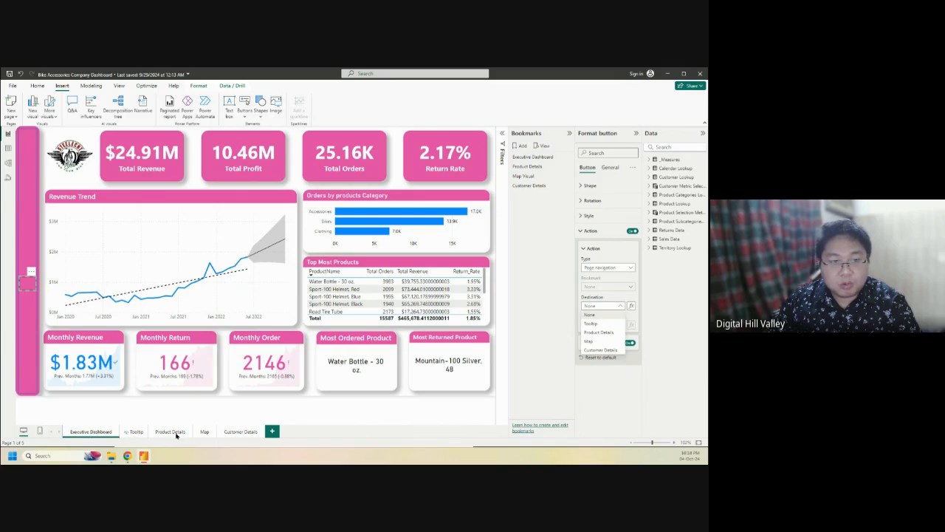
{"action": "left_click", "coordinate": [597, 335]}
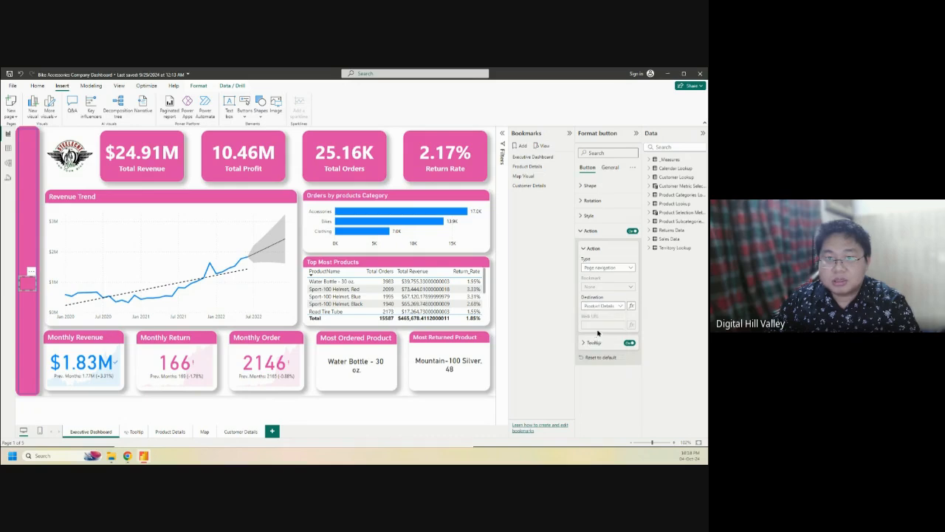
{"action": "left_click", "coordinate": [619, 306]}
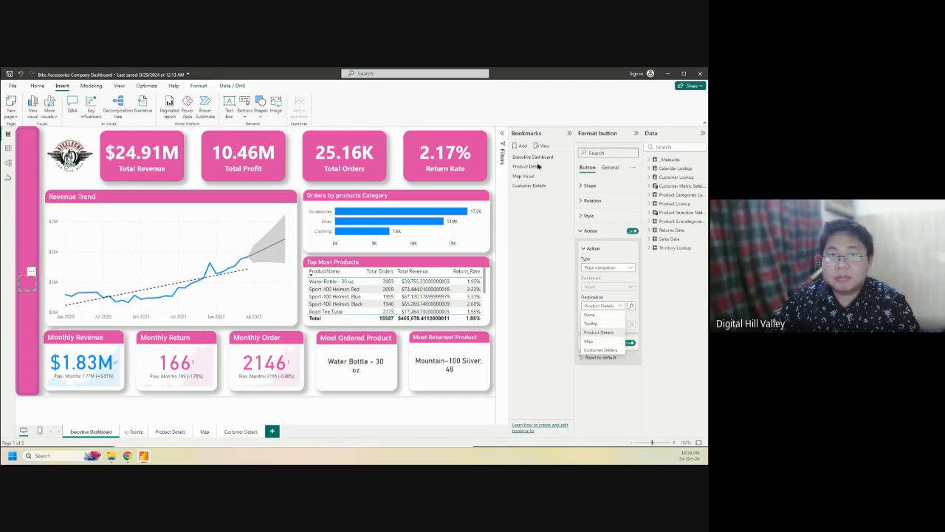
{"action": "left_click", "coordinate": [607, 333]}
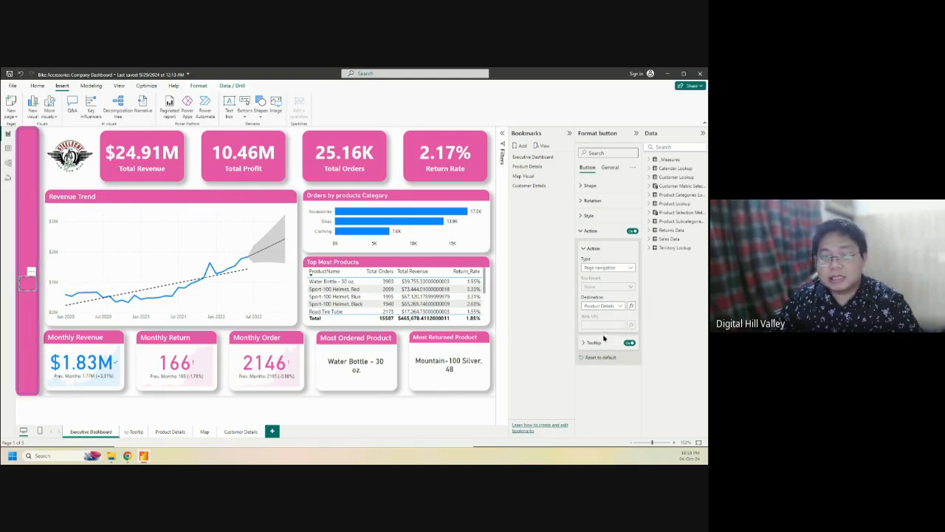
{"action": "left_click", "coordinate": [586, 344]}
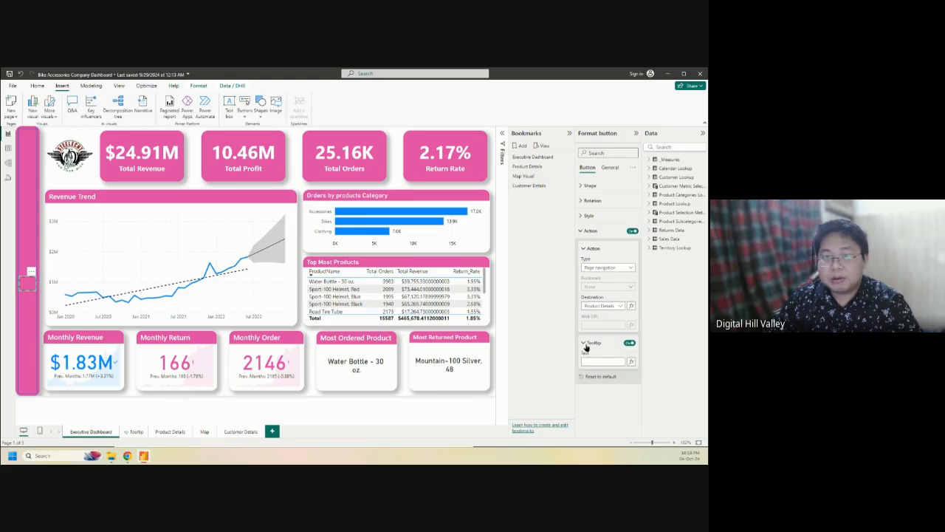
{"action": "left_click", "coordinate": [587, 344]}
Set the button's default-state icon type to Custom
{"action": "left_click", "coordinate": [583, 216]}
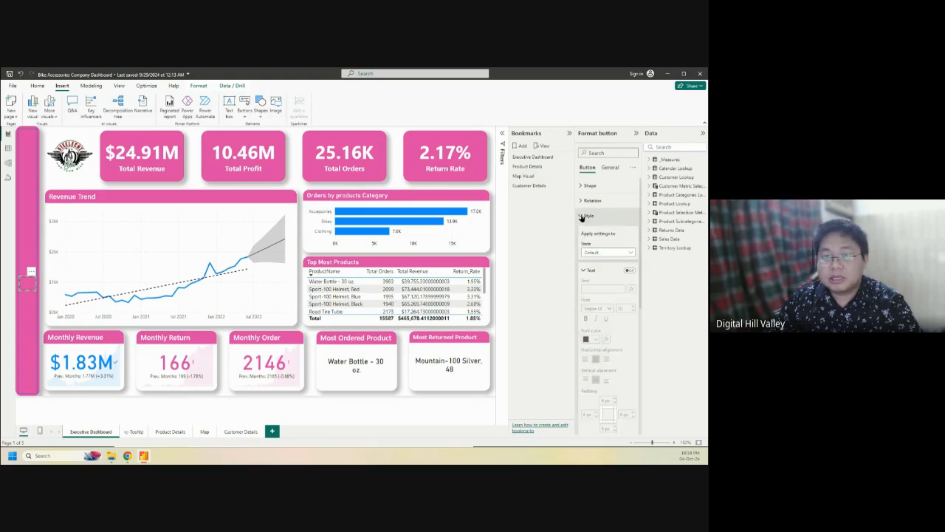
{"action": "scroll", "coordinate": [589, 340], "scroll_direction": "down", "scroll_amount": 5}
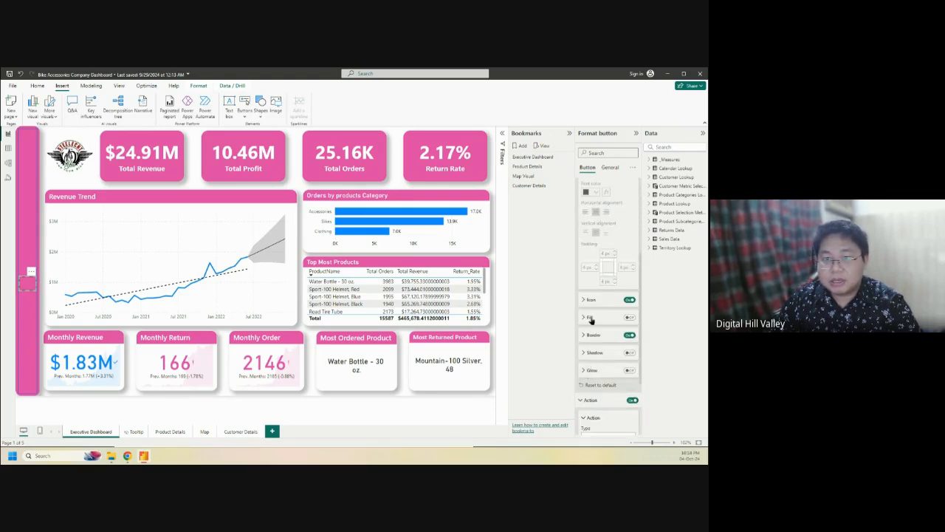
{"action": "left_click", "coordinate": [582, 301]}
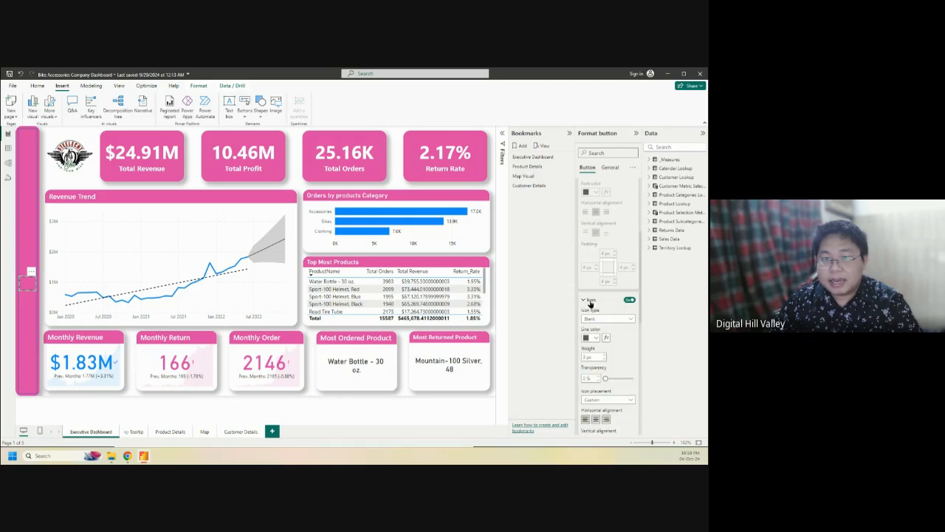
{"action": "scroll", "coordinate": [628, 366], "scroll_direction": "down", "scroll_amount": 2}
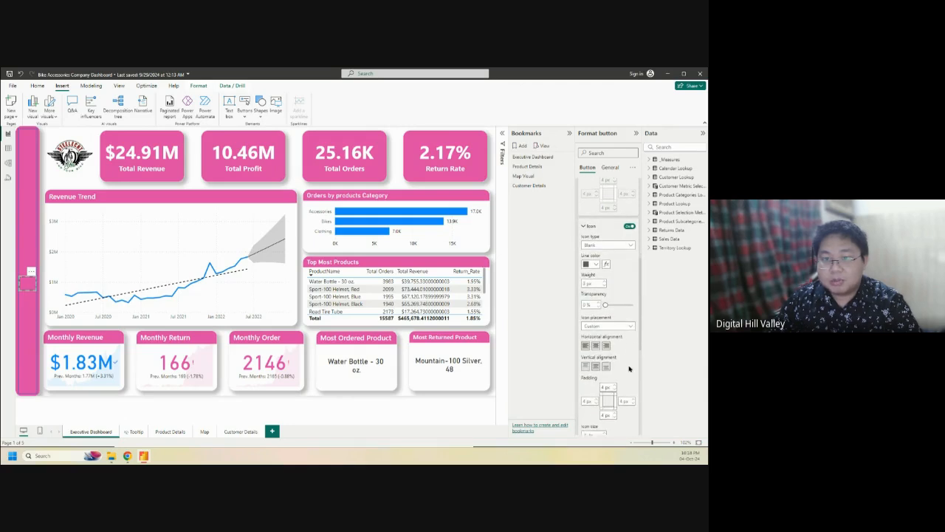
{"action": "left_click", "coordinate": [595, 265]}
{"action": "left_click", "coordinate": [597, 265]}
{"action": "left_click", "coordinate": [608, 245]}
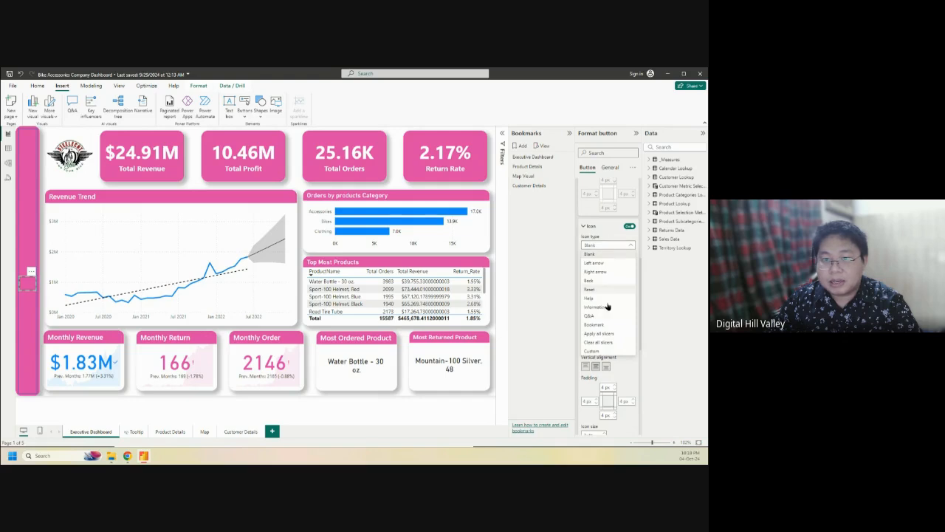
{"action": "left_click", "coordinate": [604, 352]}
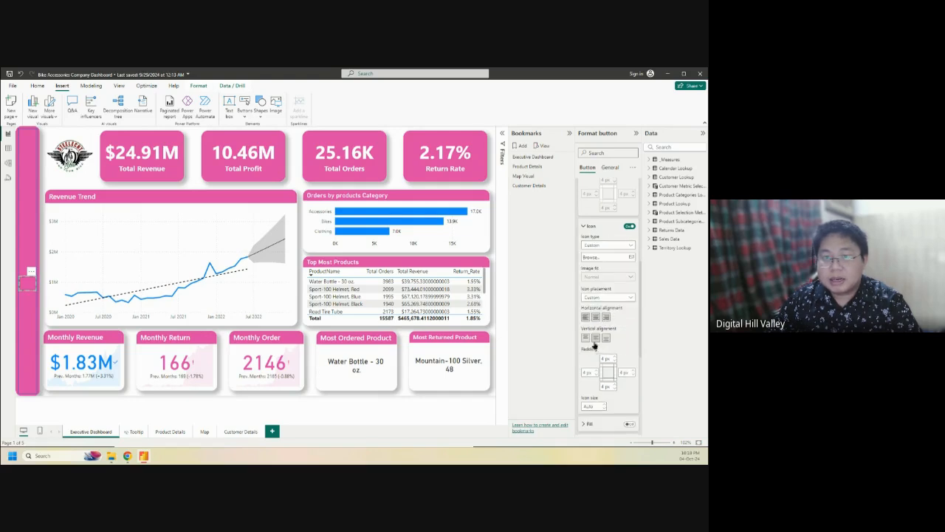
Load Product_Icon_Blue.png from the AdventureWorks Images folder as the button's default-state icon
{"action": "left_click", "coordinate": [631, 258]}
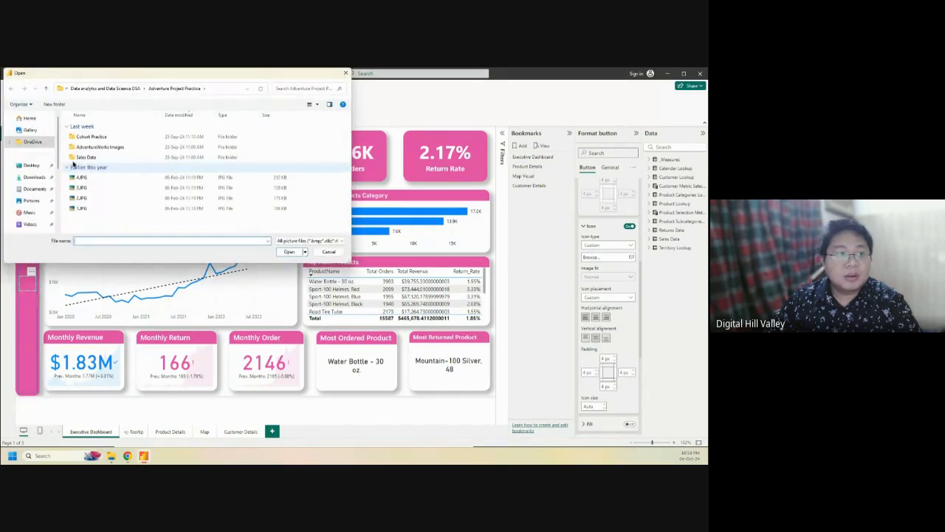
{"action": "left_click", "coordinate": [34, 178]}
{"action": "scroll", "coordinate": [111, 192], "scroll_direction": "down", "scroll_amount": 3}
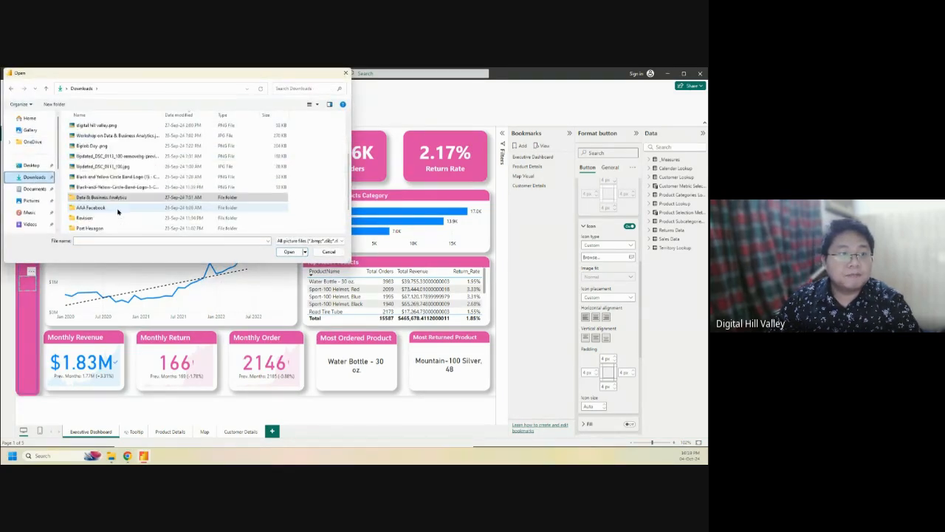
{"action": "double_click", "coordinate": [103, 166]}
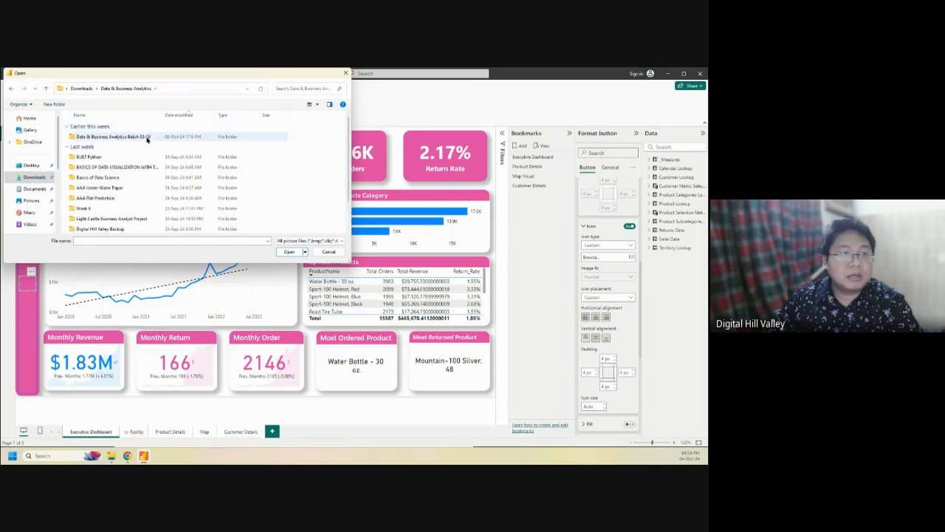
{"action": "double_click", "coordinate": [118, 138]}
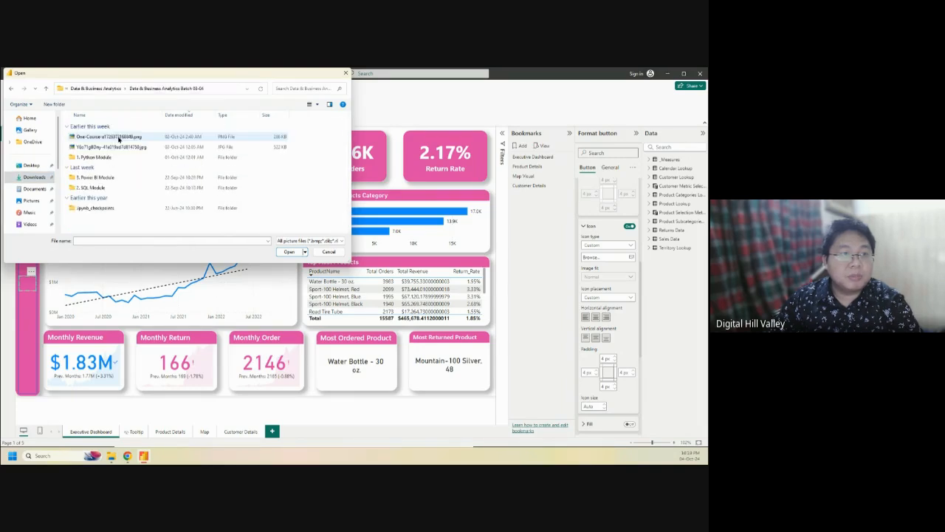
{"action": "left_click", "coordinate": [95, 187]}
{"action": "double_click", "coordinate": [100, 177]}
{"action": "double_click", "coordinate": [88, 137]}
{"action": "double_click", "coordinate": [96, 147]}
{"action": "scroll", "coordinate": [277, 192], "scroll_direction": "down", "scroll_amount": 3}
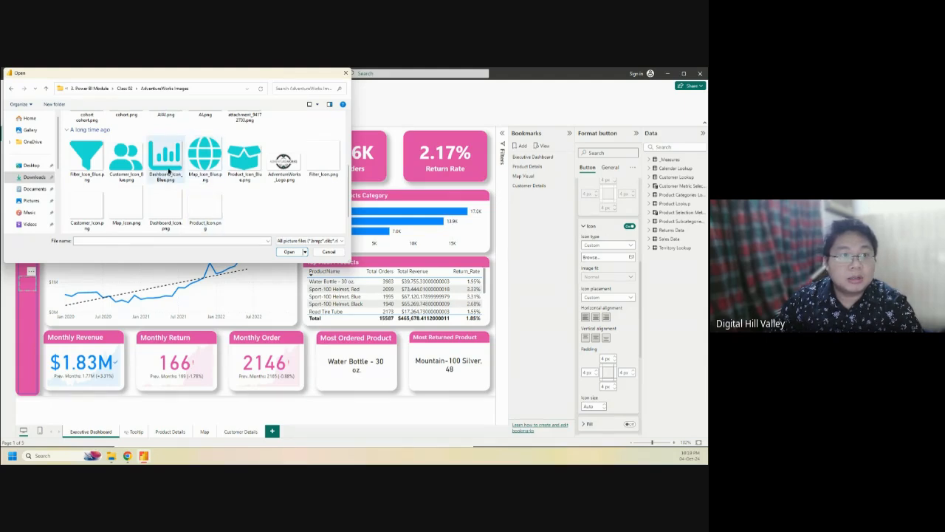
{"action": "left_click", "coordinate": [238, 165]}
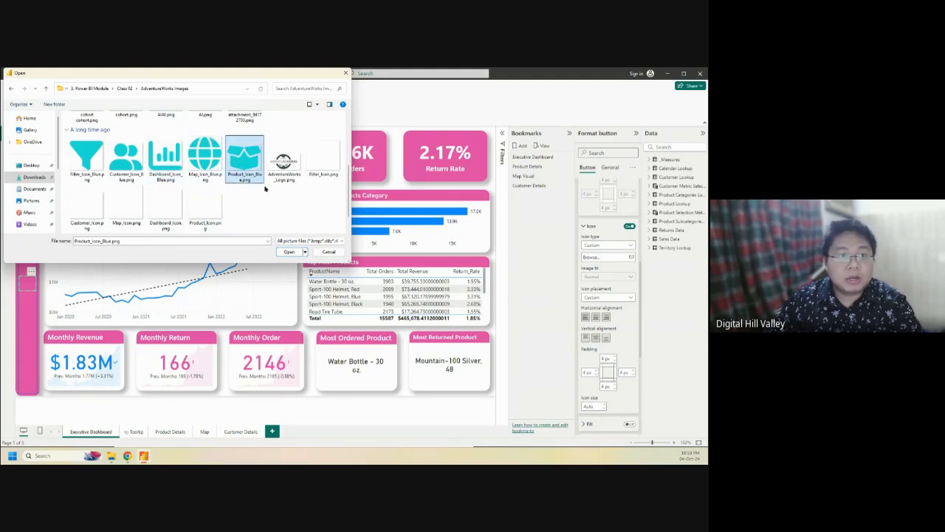
{"action": "left_click", "coordinate": [289, 251]}
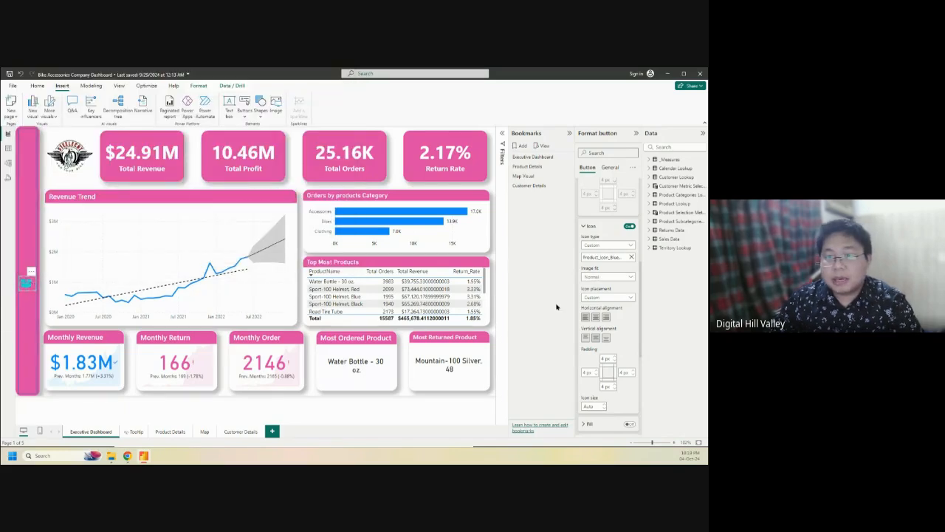
Examine the icon placement and image fit options and the fill, shadow and border settings of the button
{"action": "left_click", "coordinate": [628, 298]}
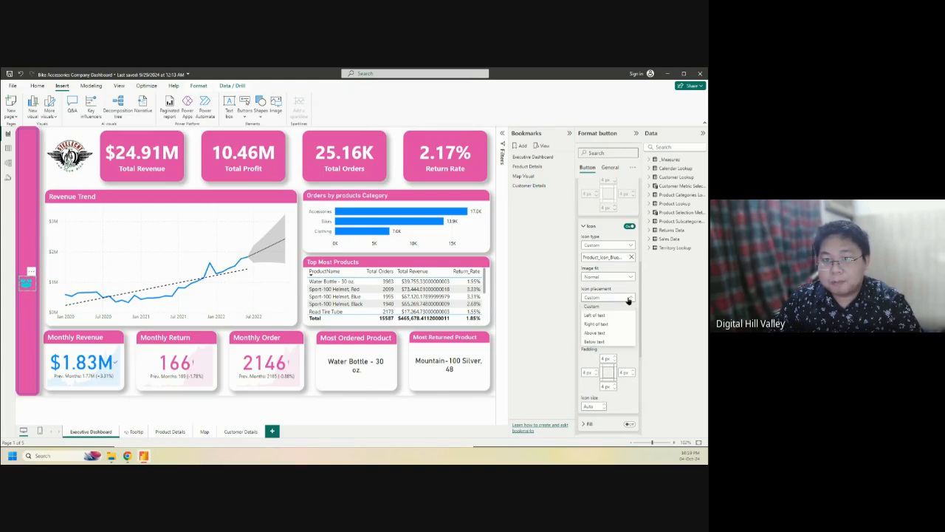
{"action": "left_click", "coordinate": [628, 299]}
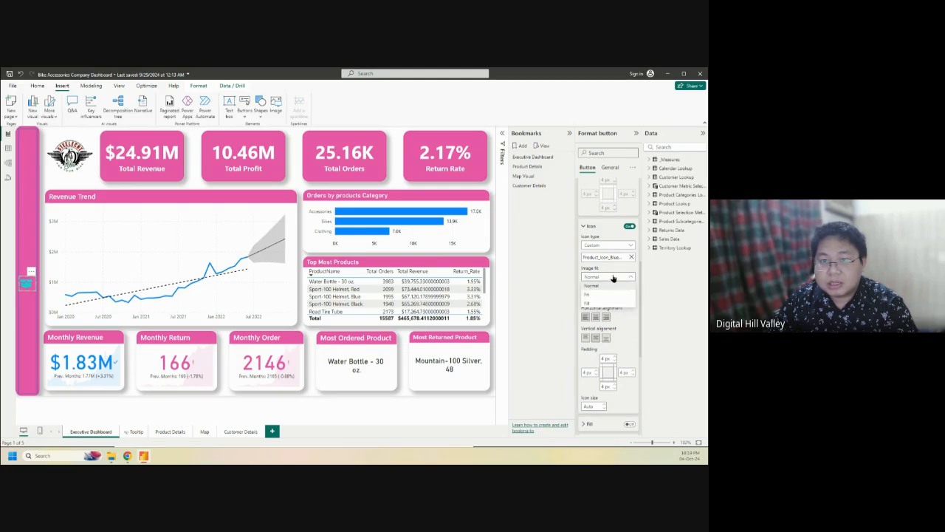
{"action": "left_click", "coordinate": [619, 298]}
{"action": "left_click", "coordinate": [620, 298]}
{"action": "scroll", "coordinate": [632, 362], "scroll_direction": "down", "scroll_amount": 2}
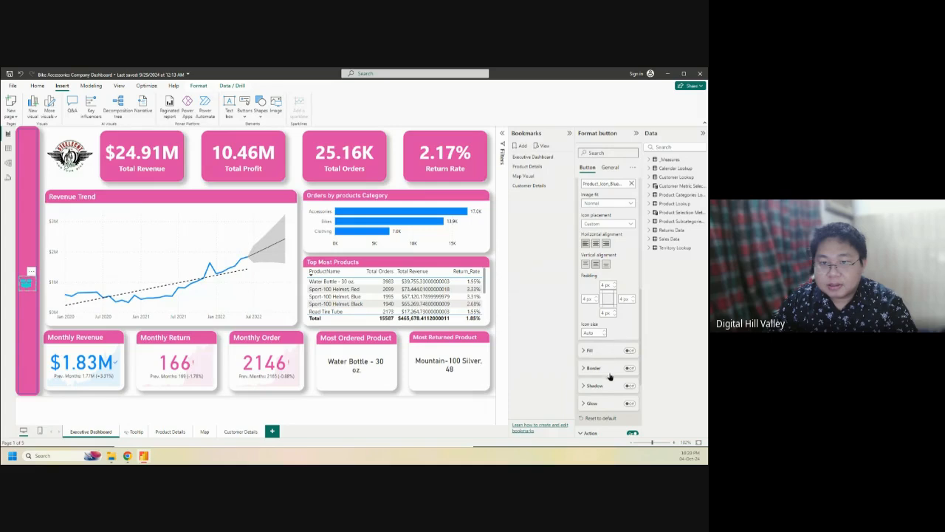
{"action": "scroll", "coordinate": [609, 341], "scroll_direction": "down", "scroll_amount": 1}
{"action": "left_click", "coordinate": [585, 313]}
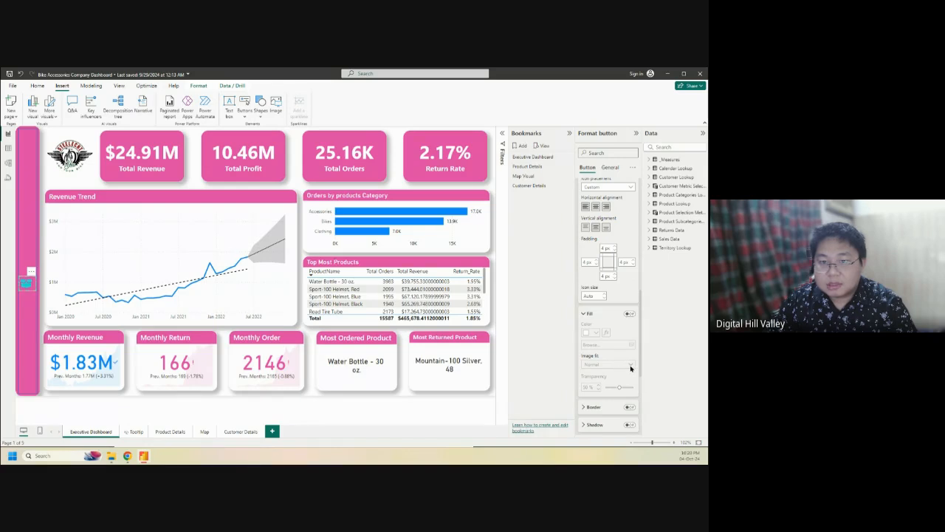
{"action": "left_click", "coordinate": [585, 314]}
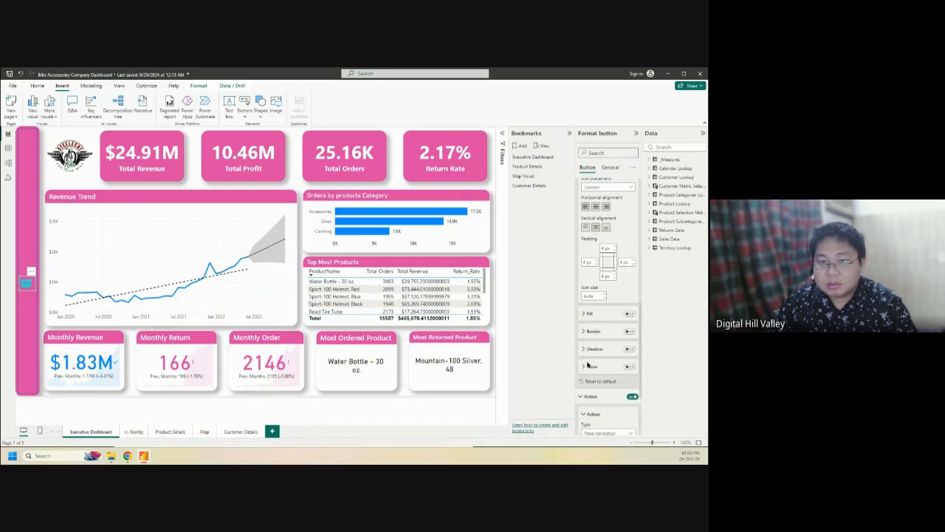
{"action": "left_click", "coordinate": [584, 349]}
{"action": "left_click", "coordinate": [584, 349]}
{"action": "left_click", "coordinate": [583, 332]}
{"action": "left_click", "coordinate": [583, 332]}
{"action": "scroll", "coordinate": [595, 324], "scroll_direction": "up", "scroll_amount": 5}
{"action": "scroll", "coordinate": [595, 311], "scroll_direction": "up", "scroll_amount": 8}
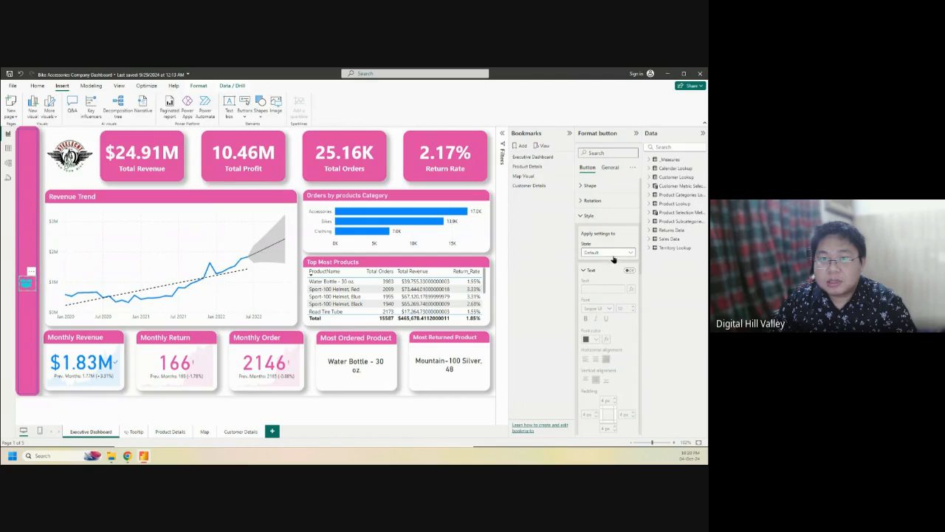
Clear the blue product image from the button's default-state icon
{"action": "left_click", "coordinate": [615, 254]}
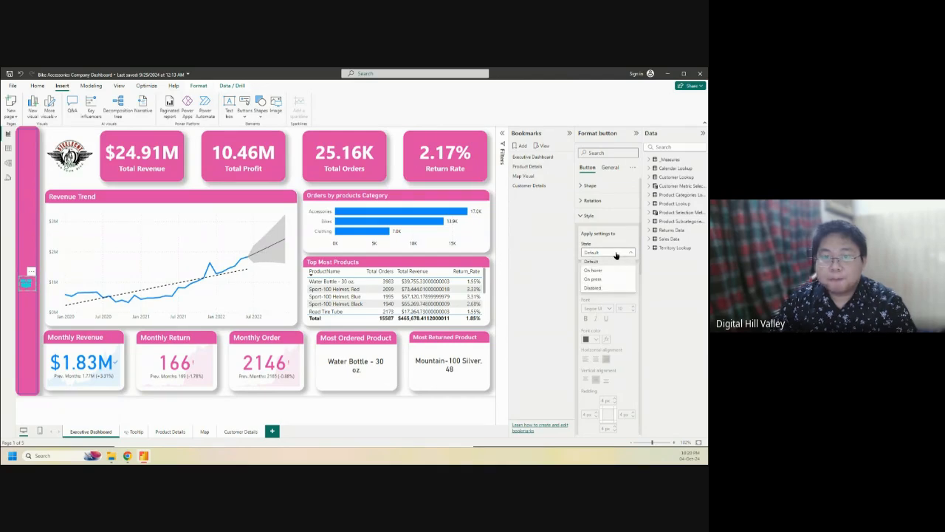
{"action": "left_click", "coordinate": [625, 242]}
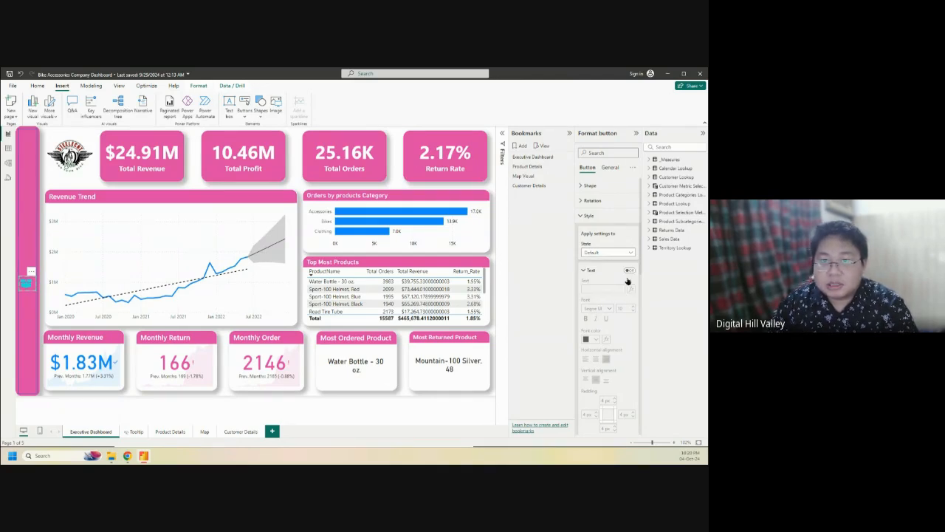
{"action": "scroll", "coordinate": [620, 337], "scroll_direction": "down", "scroll_amount": 5}
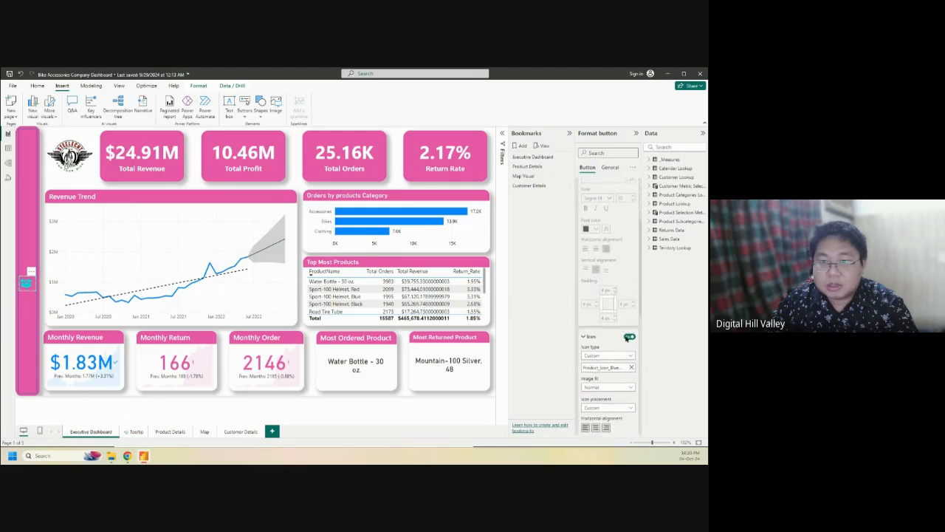
{"action": "scroll", "coordinate": [607, 271], "scroll_direction": "up", "scroll_amount": 5}
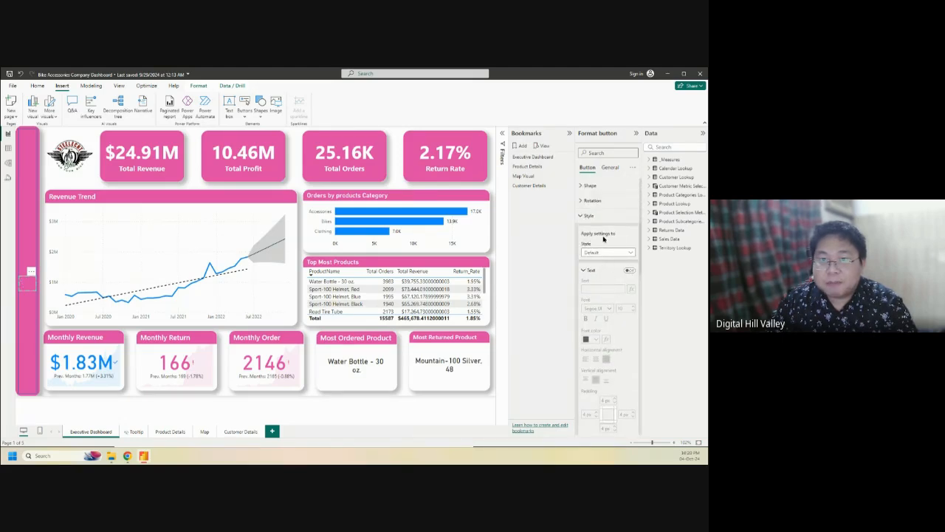
Load Product_Icon_Blue.png from the AdventureWorks Images folder as the product button's on-hover icon
{"action": "left_click", "coordinate": [622, 255]}
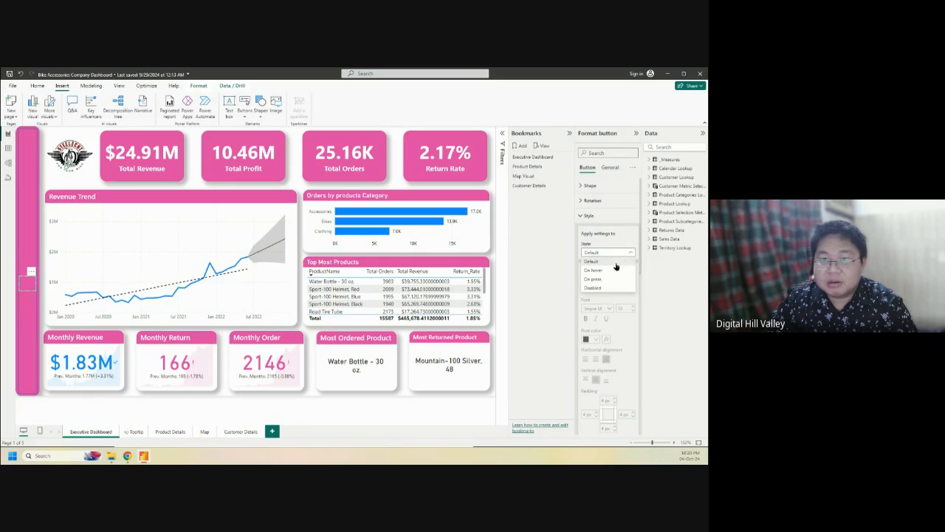
{"action": "left_click", "coordinate": [609, 273]}
{"action": "scroll", "coordinate": [602, 325], "scroll_direction": "down", "scroll_amount": 5}
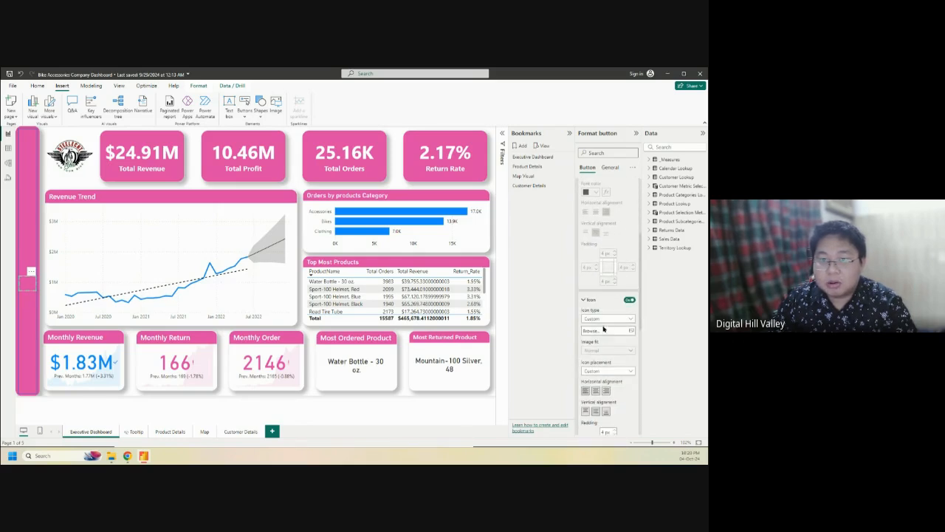
{"action": "left_click", "coordinate": [631, 332]}
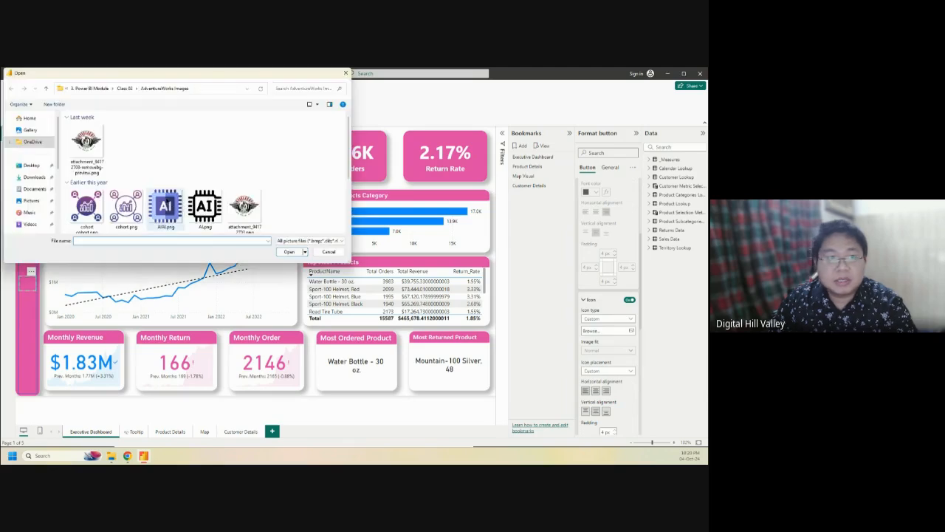
{"action": "scroll", "coordinate": [237, 155], "scroll_direction": "down", "scroll_amount": 2}
{"action": "left_click", "coordinate": [240, 162]}
{"action": "left_click", "coordinate": [289, 252]}
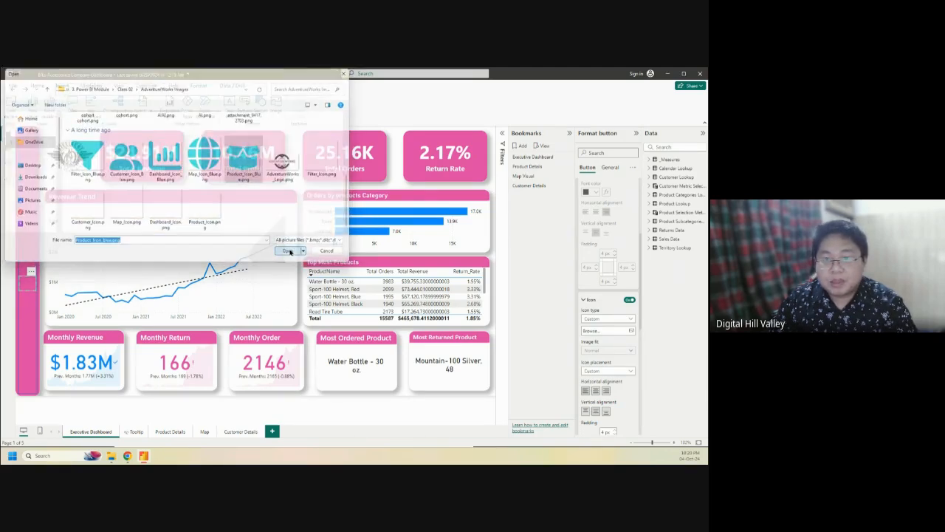
Switch the product button's style back to the default state and load Product_Icon.png as its icon
{"action": "scroll", "coordinate": [610, 325], "scroll_direction": "up", "scroll_amount": 3}
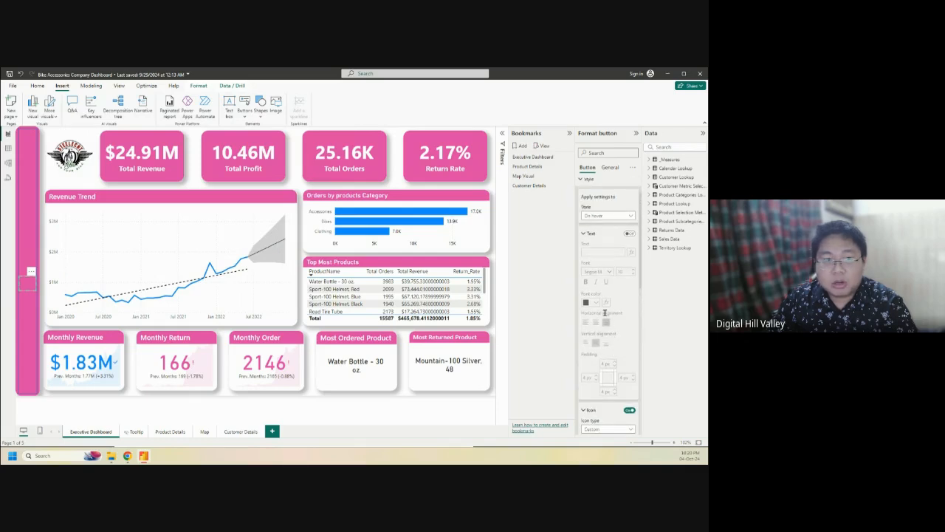
{"action": "scroll", "coordinate": [598, 295], "scroll_direction": "up", "scroll_amount": 2}
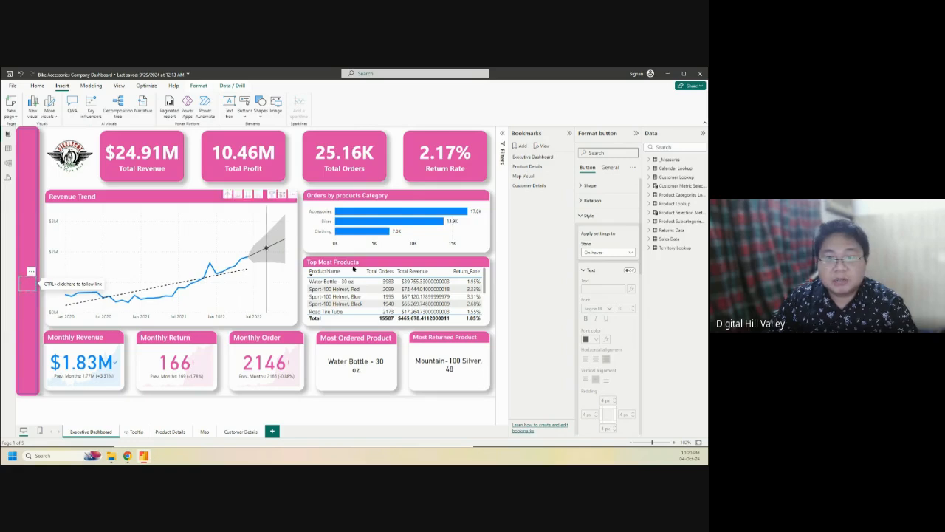
{"action": "left_click", "coordinate": [613, 253]}
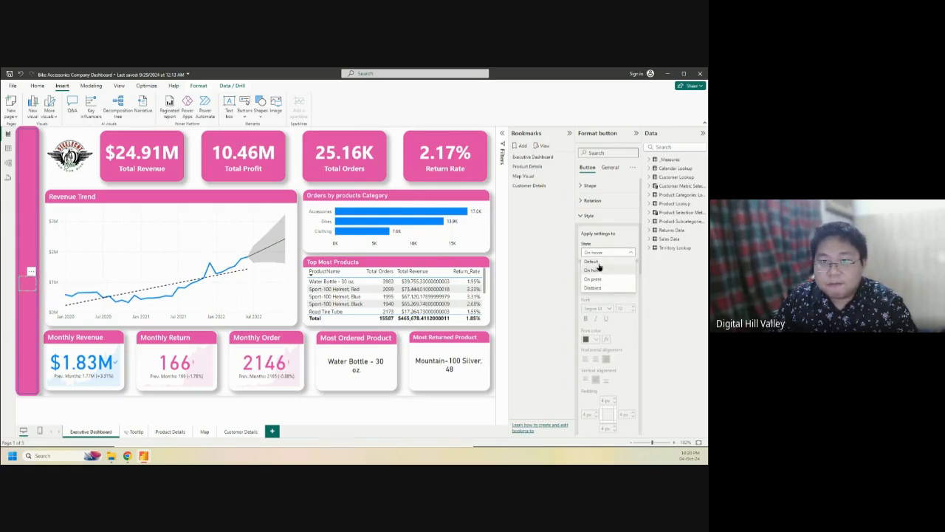
{"action": "left_click", "coordinate": [598, 267]}
{"action": "scroll", "coordinate": [619, 325], "scroll_direction": "down", "scroll_amount": 5}
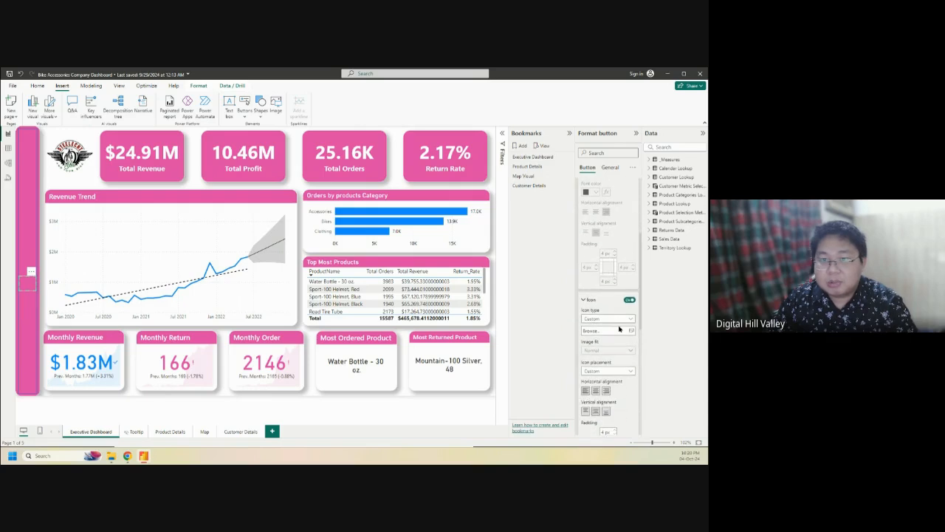
{"action": "left_click", "coordinate": [619, 330]}
{"action": "scroll", "coordinate": [214, 193], "scroll_direction": "down", "scroll_amount": 3}
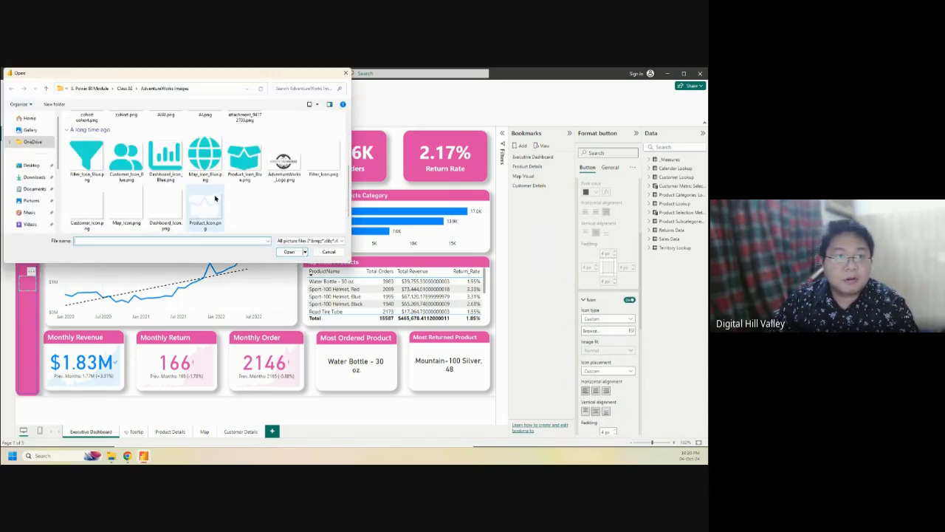
{"action": "left_click", "coordinate": [194, 211]}
{"action": "left_click", "coordinate": [288, 252]}
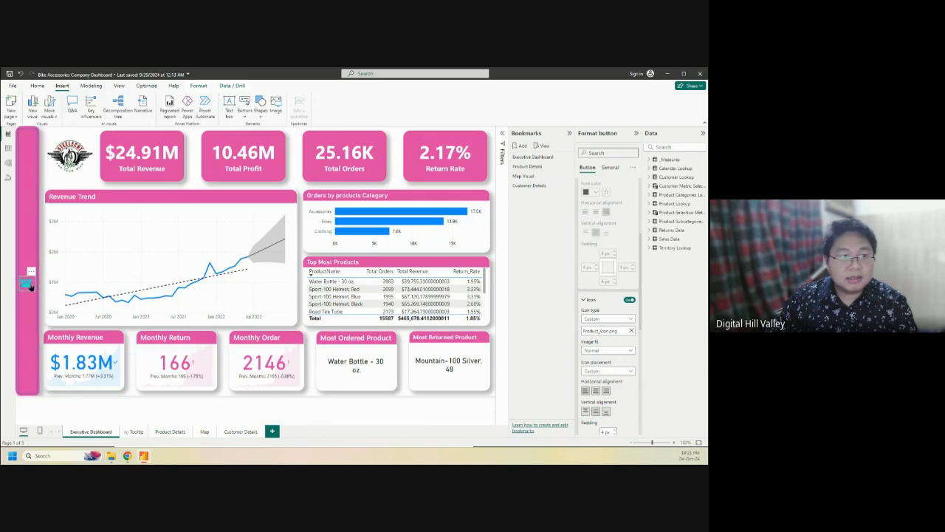
Test the product button by following its link to Product Details, and return to the Executive Dashboard page
{"action": "left_click", "coordinate": [493, 322]}
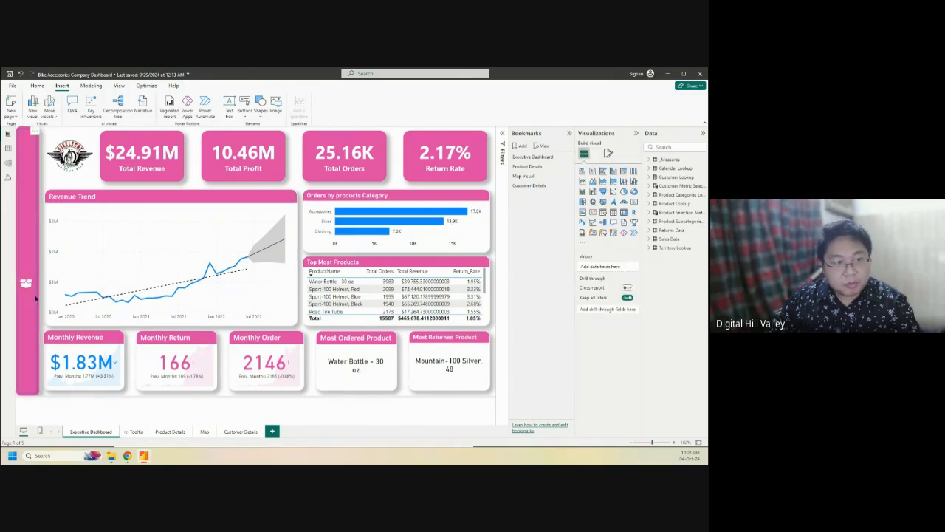
{"action": "left_click", "coordinate": [29, 285], "text": "ctrl"}
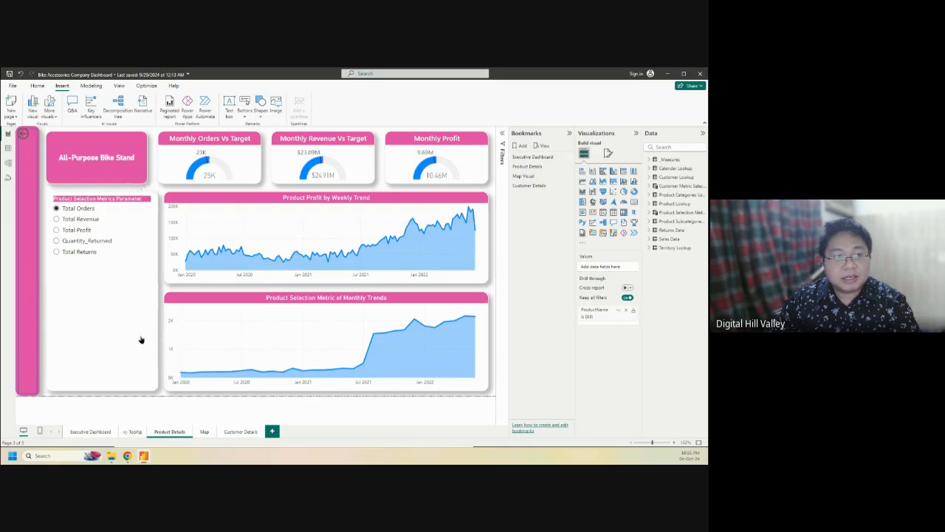
{"action": "left_click", "coordinate": [81, 433]}
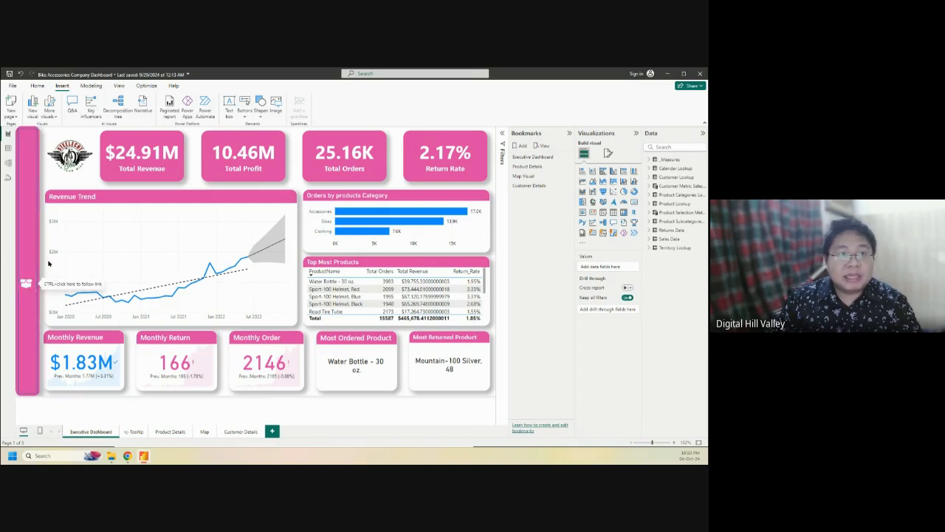
Insert a blank button, narrow it to the pink sidebar's width and place it just below the product icon
{"action": "left_click", "coordinate": [242, 116]}
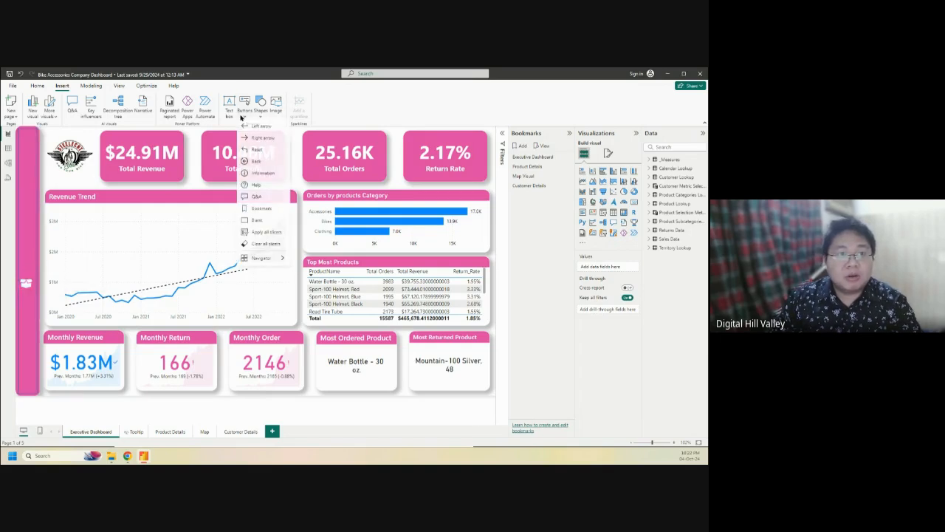
{"action": "left_click", "coordinate": [255, 223]}
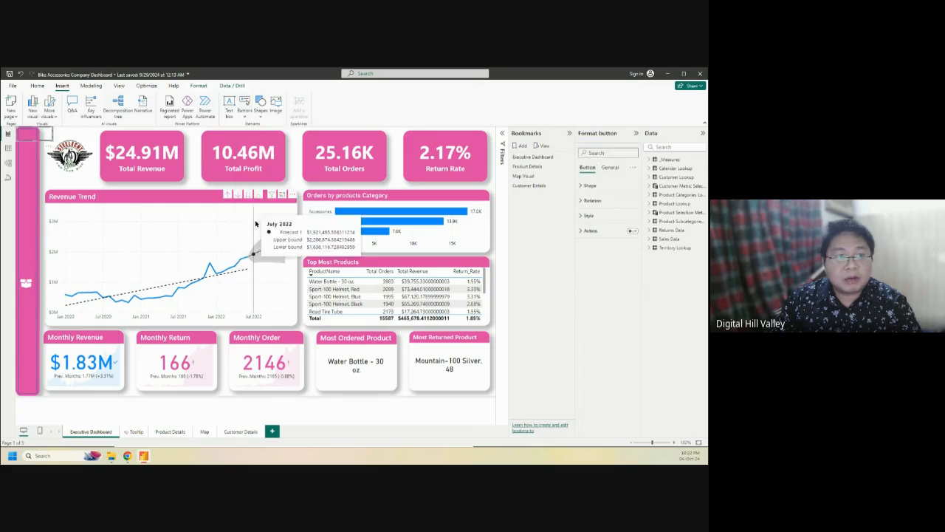
{"action": "left_click_drag", "start_coordinate": [53, 133], "coordinate": [36, 134]}
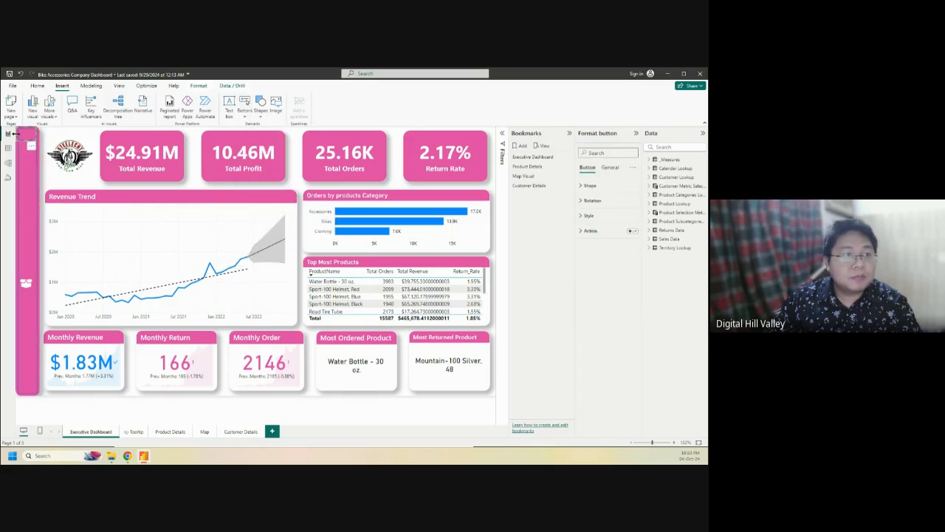
{"action": "left_click_drag", "start_coordinate": [19, 138], "coordinate": [25, 307]}
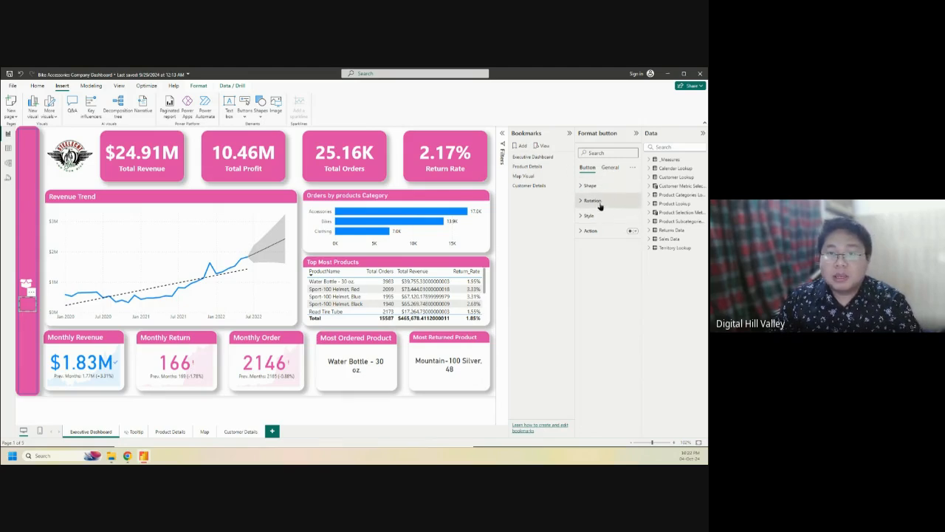
Enable the new button's action with type Page navigation and the Map page as destination
{"action": "left_click", "coordinate": [608, 169]}
{"action": "left_click", "coordinate": [588, 168]}
{"action": "left_click", "coordinate": [581, 232]}
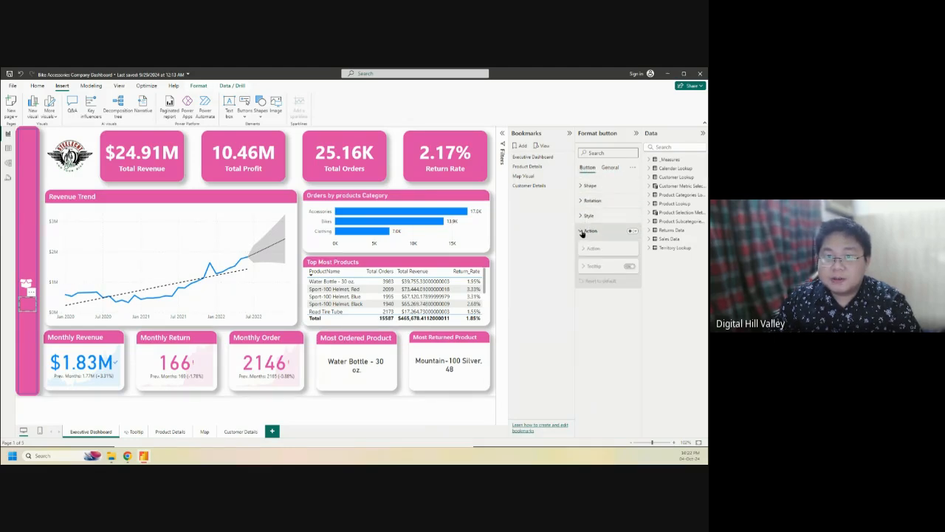
{"action": "left_click", "coordinate": [632, 231]}
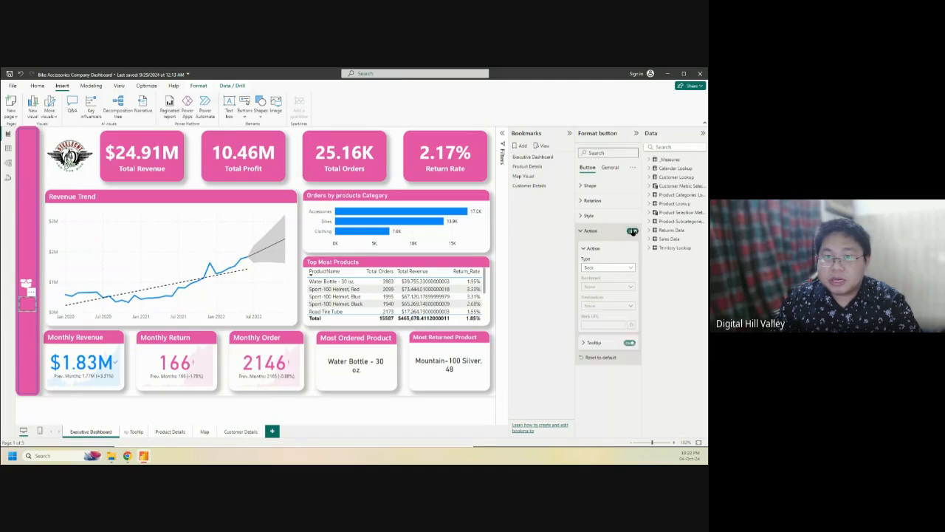
{"action": "left_click", "coordinate": [611, 269]}
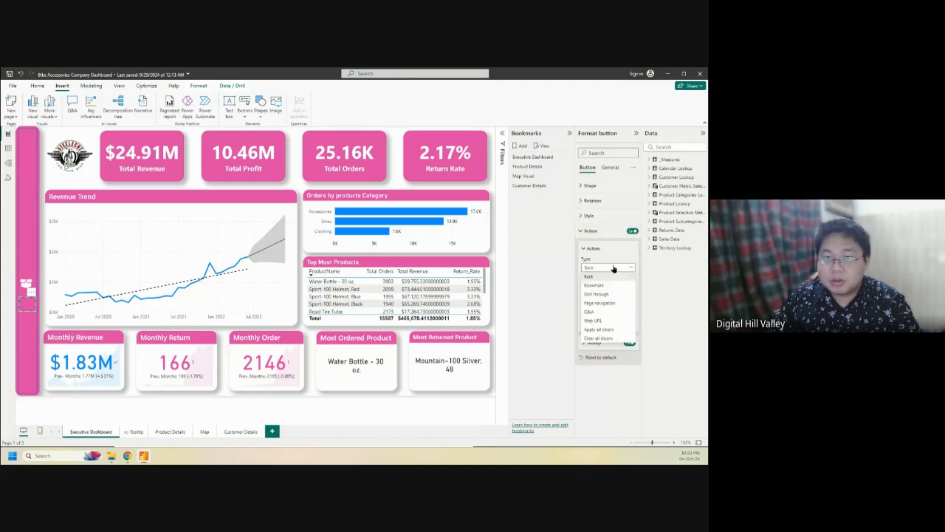
{"action": "left_click", "coordinate": [603, 306]}
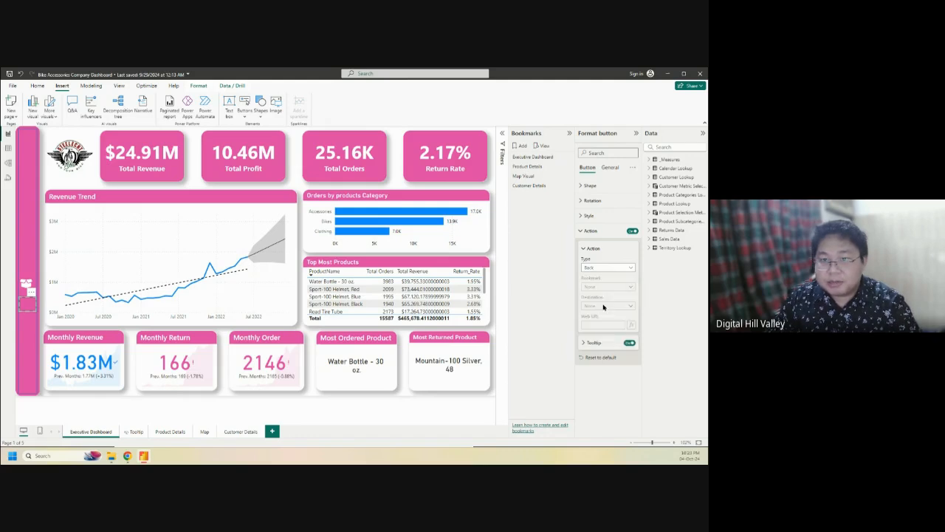
{"action": "left_click", "coordinate": [606, 306]}
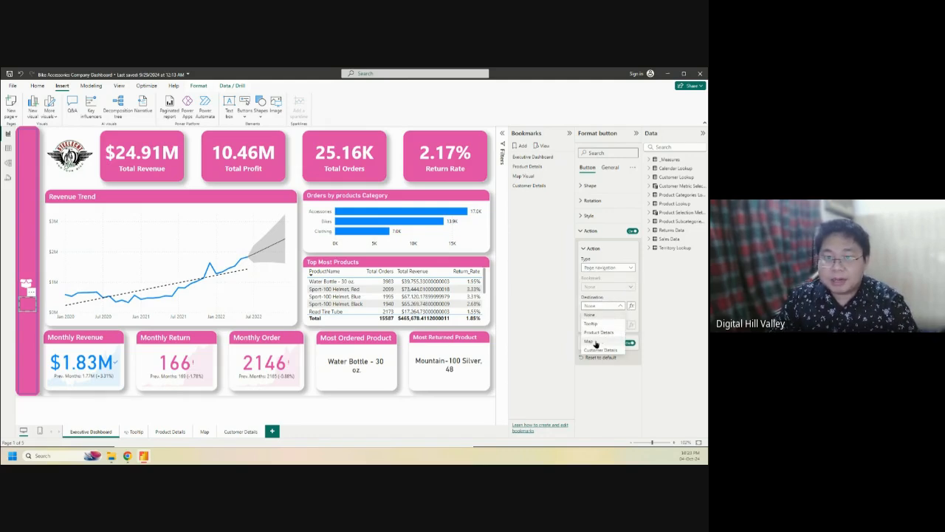
{"action": "left_click", "coordinate": [596, 344]}
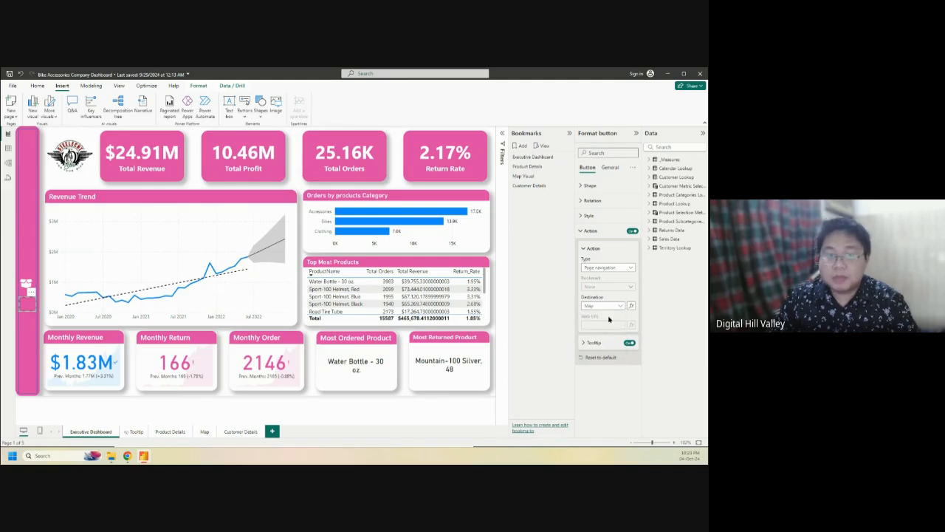
Set the map button's default-state icon type to Custom
{"action": "left_click", "coordinate": [598, 231]}
{"action": "left_click", "coordinate": [582, 216]}
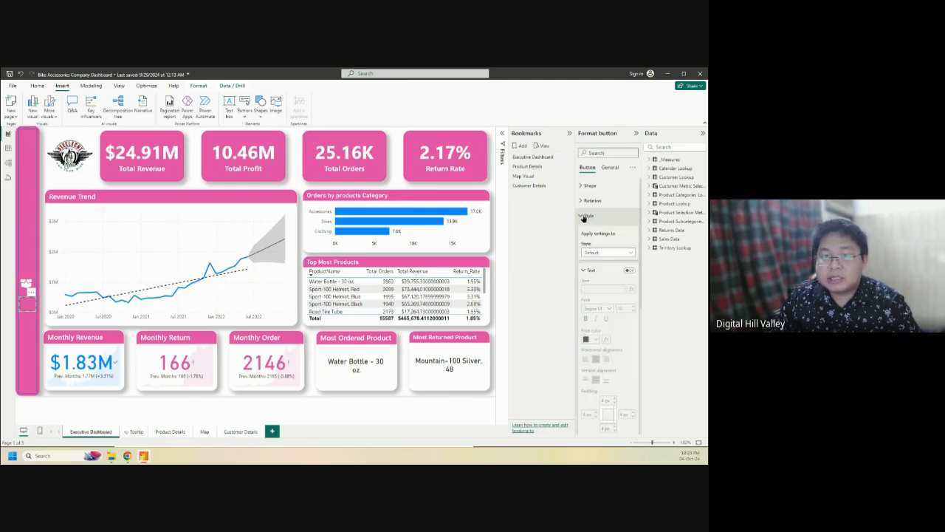
{"action": "scroll", "coordinate": [607, 310], "scroll_direction": "down", "scroll_amount": 5}
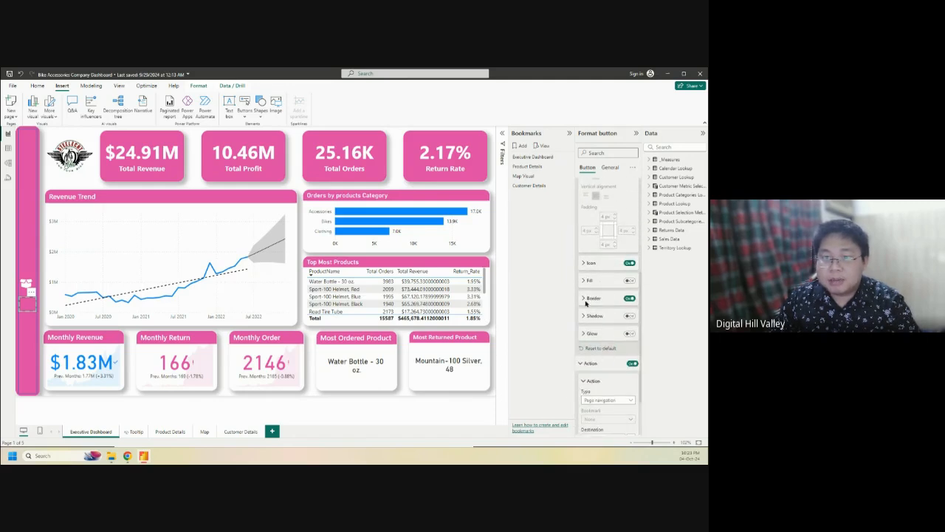
{"action": "left_click", "coordinate": [588, 264]}
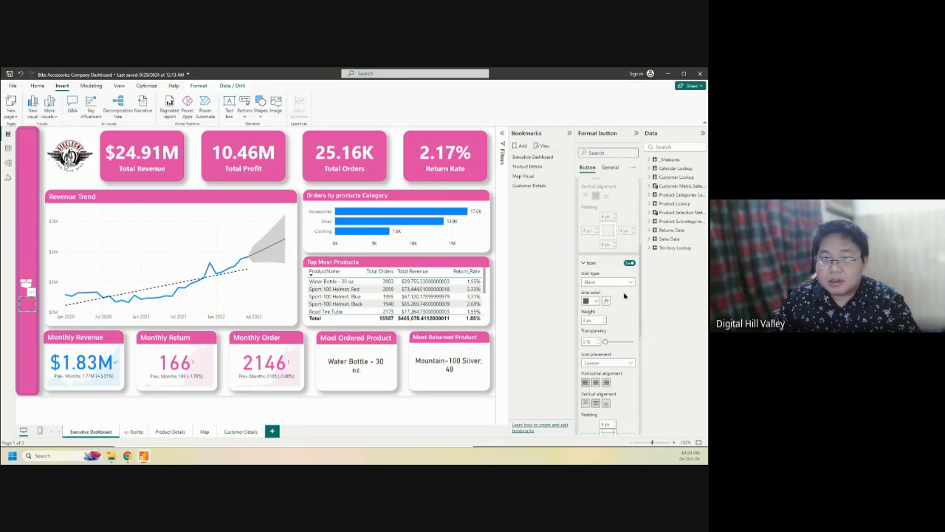
{"action": "left_click", "coordinate": [628, 281]}
{"action": "left_click", "coordinate": [610, 387]}
Load Map_Icon.png from the AdventureWorks Images folder as the map button's default-state icon
{"action": "left_click", "coordinate": [628, 295]}
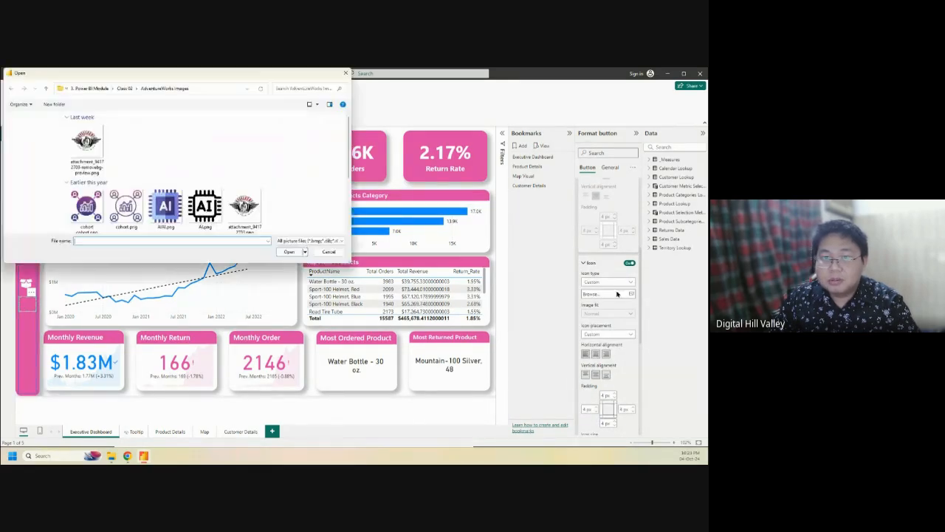
{"action": "scroll", "coordinate": [204, 207], "scroll_direction": "down", "scroll_amount": 2}
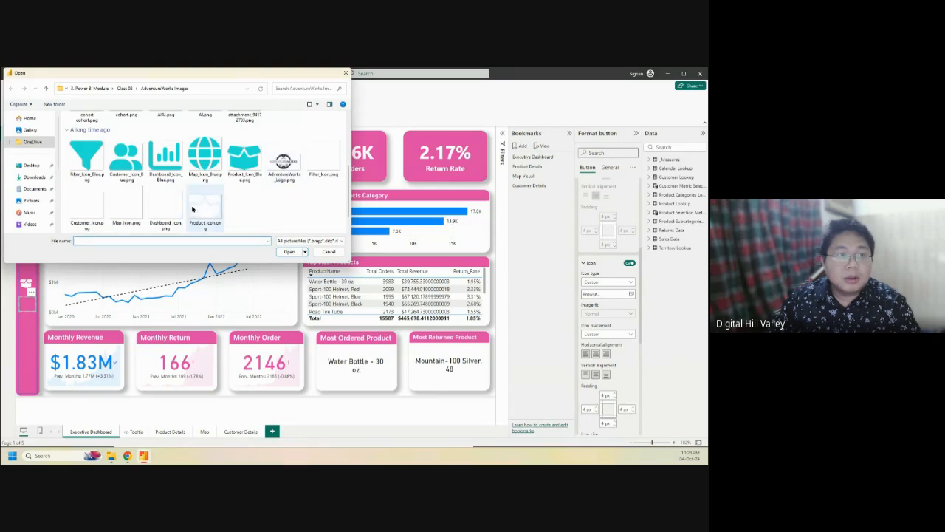
{"action": "left_click", "coordinate": [119, 214]}
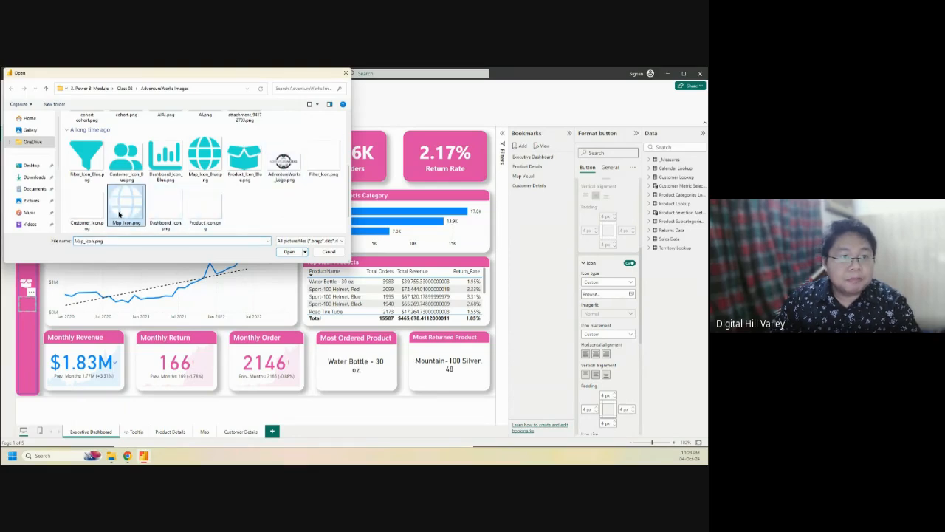
{"action": "left_click", "coordinate": [289, 252]}
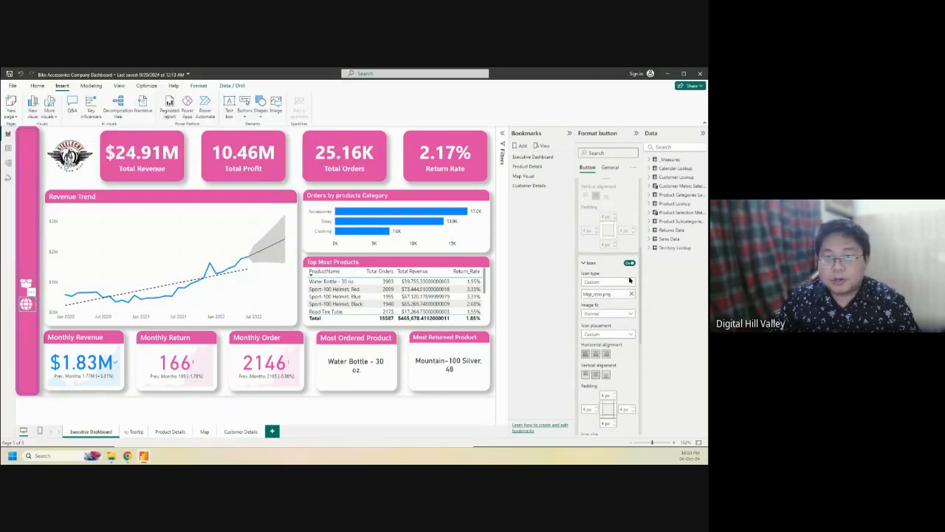
Switch the map button's style to the On hover state and remove Map_Icon.png from its icon
{"action": "scroll", "coordinate": [613, 236], "scroll_direction": "up", "scroll_amount": 3}
{"action": "left_click", "coordinate": [618, 215]}
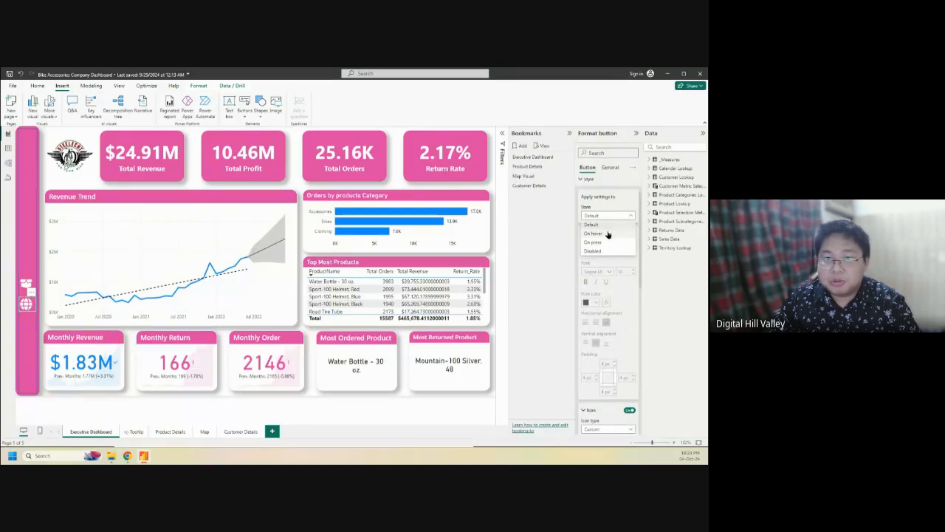
{"action": "left_click", "coordinate": [607, 234]}
{"action": "scroll", "coordinate": [613, 303], "scroll_direction": "down", "scroll_amount": 3}
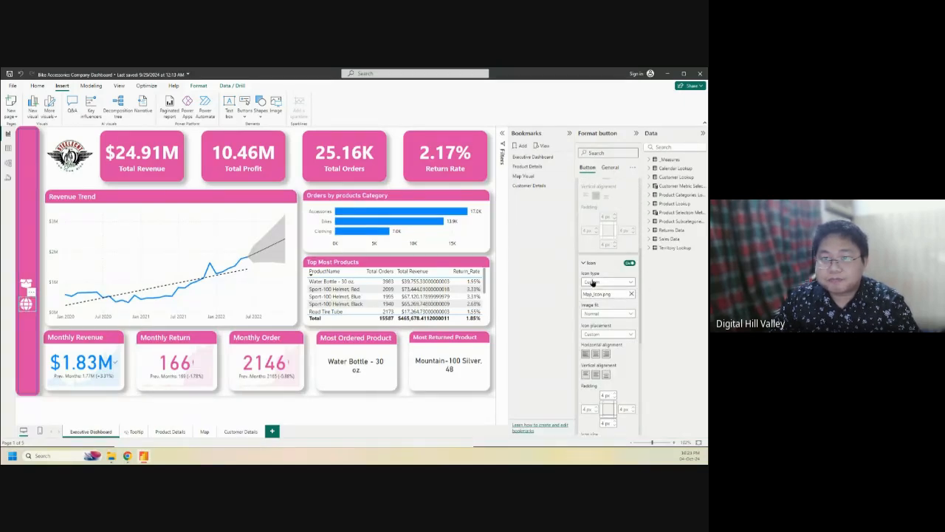
{"action": "scroll", "coordinate": [594, 281], "scroll_direction": "up", "scroll_amount": 3}
{"action": "scroll", "coordinate": [604, 362], "scroll_direction": "down", "scroll_amount": 3}
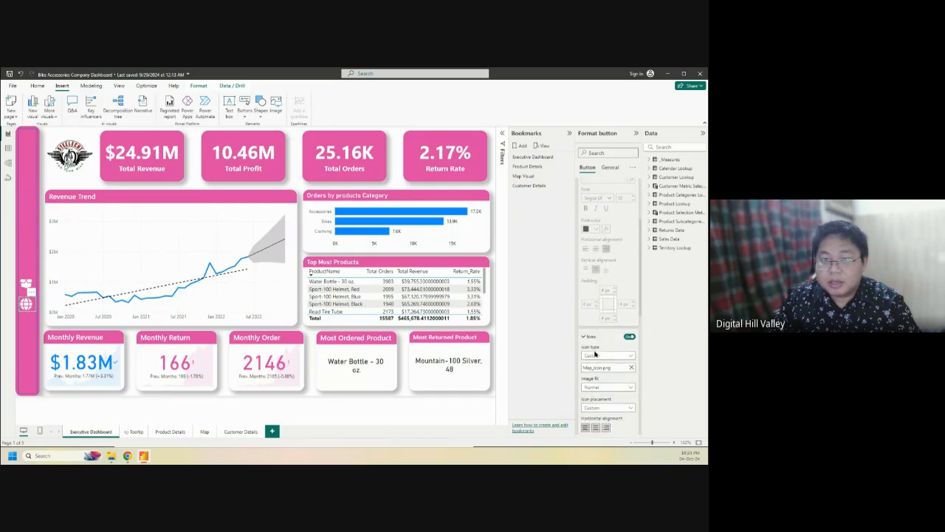
{"action": "scroll", "coordinate": [605, 364], "scroll_direction": "down", "scroll_amount": 2}
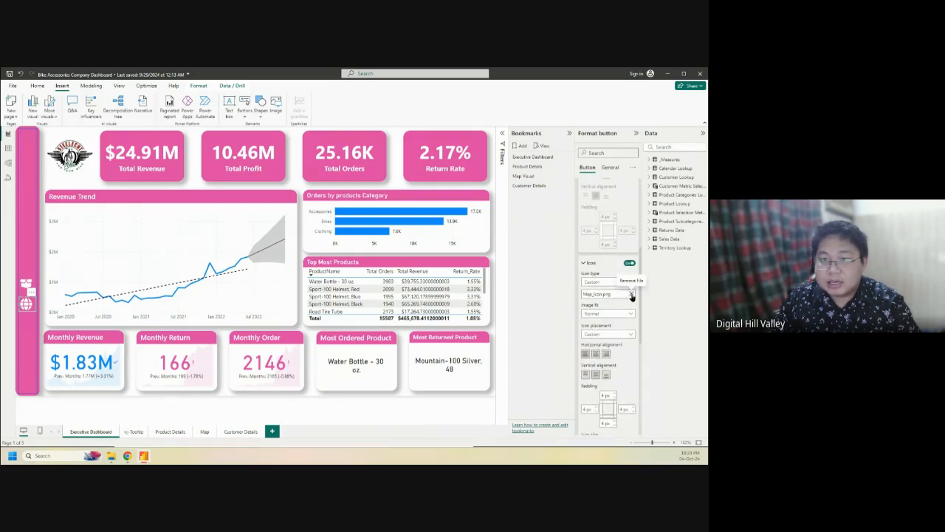
{"action": "left_click", "coordinate": [631, 294]}
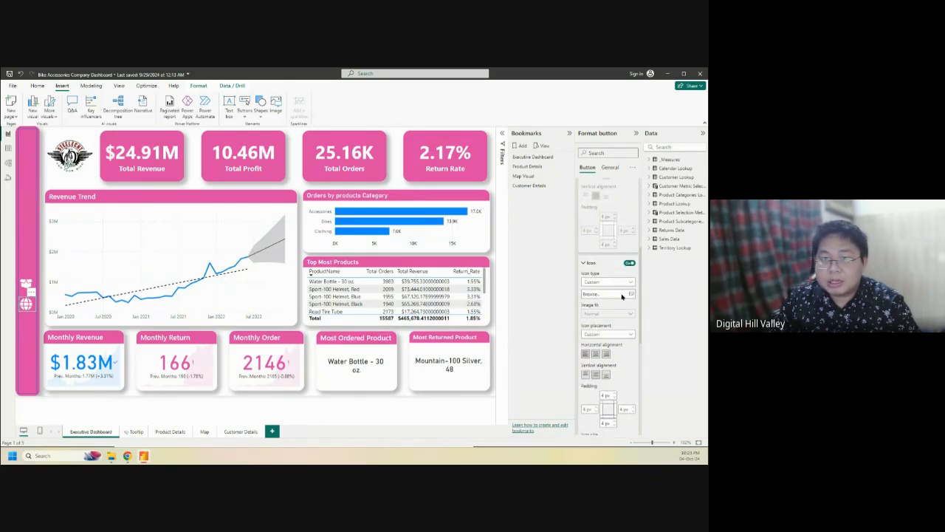
Load Map_Icon_Blue.png from the AdventureWorks Images folder as the map button's On hover icon
{"action": "left_click", "coordinate": [621, 295]}
{"action": "scroll", "coordinate": [221, 192], "scroll_direction": "down", "scroll_amount": 3}
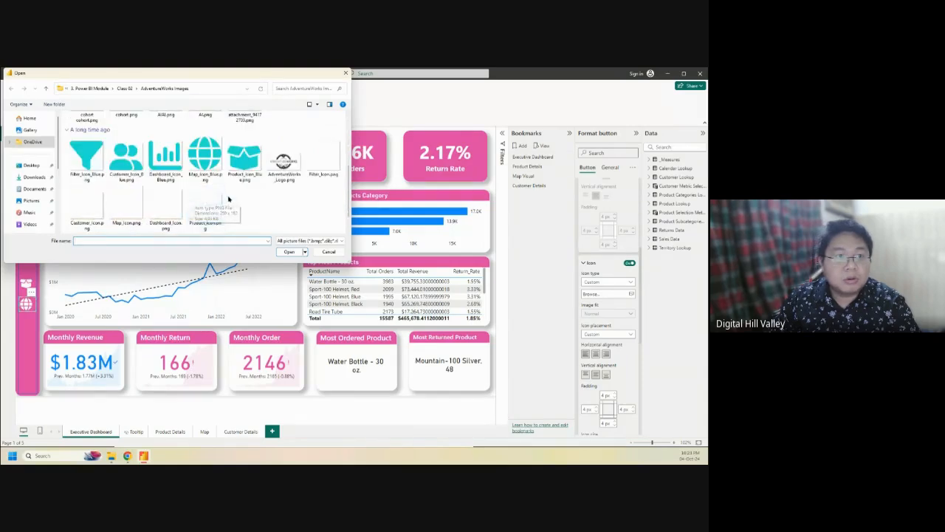
{"action": "left_click", "coordinate": [204, 155]}
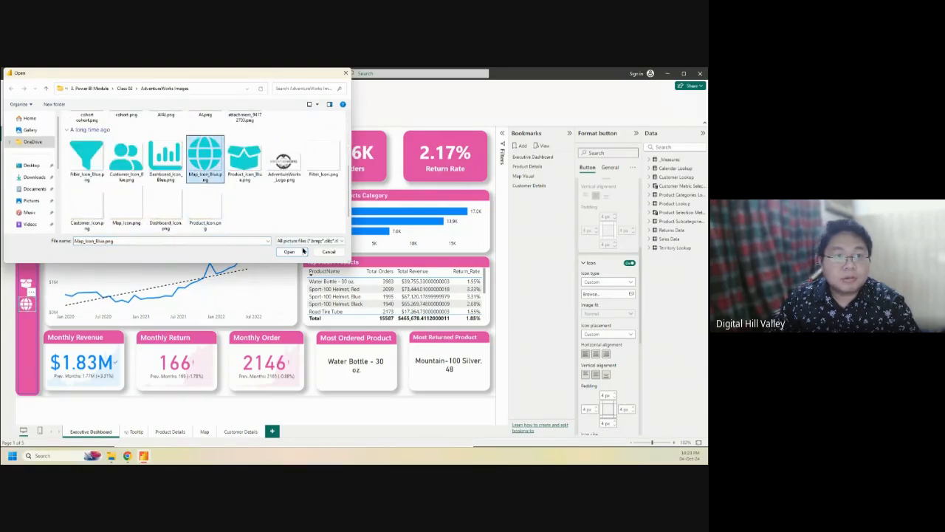
{"action": "left_click", "coordinate": [290, 252]}
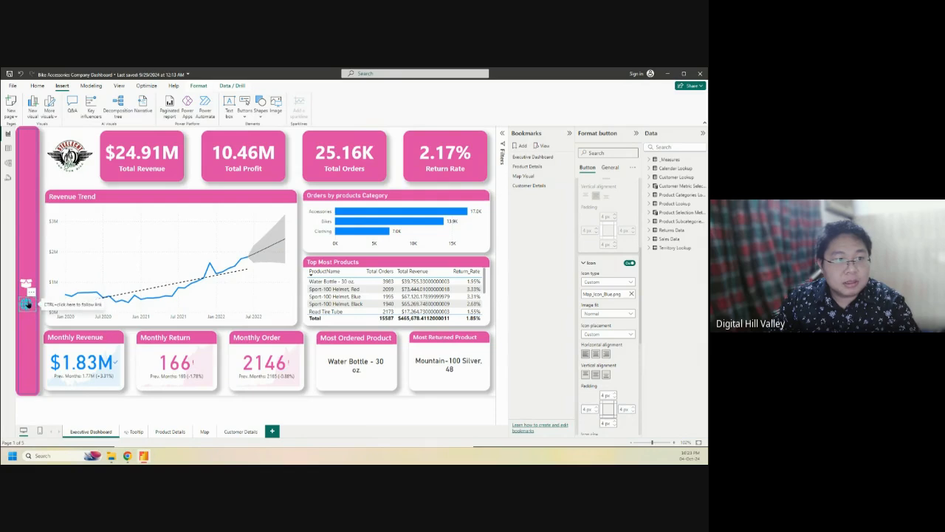
{"action": "scroll", "coordinate": [596, 307], "scroll_direction": "up", "scroll_amount": 3}
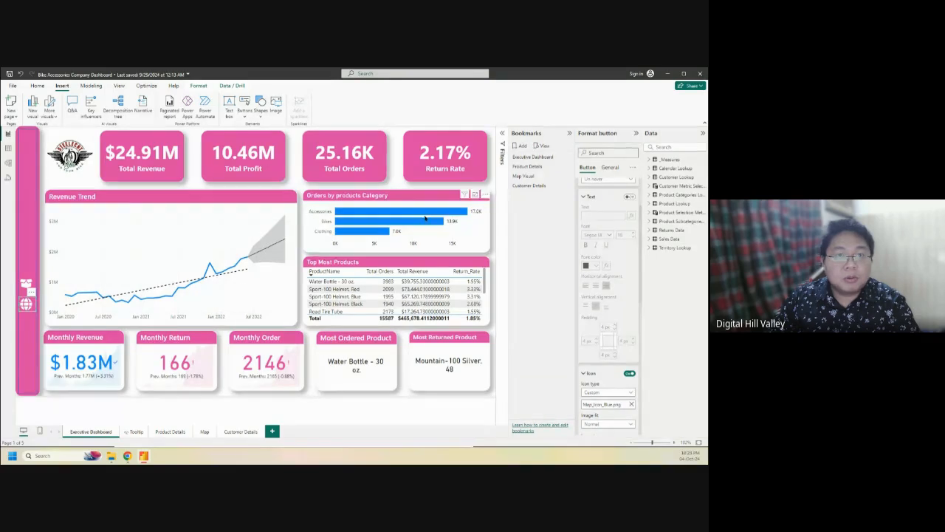
{"action": "left_click", "coordinate": [494, 332]}
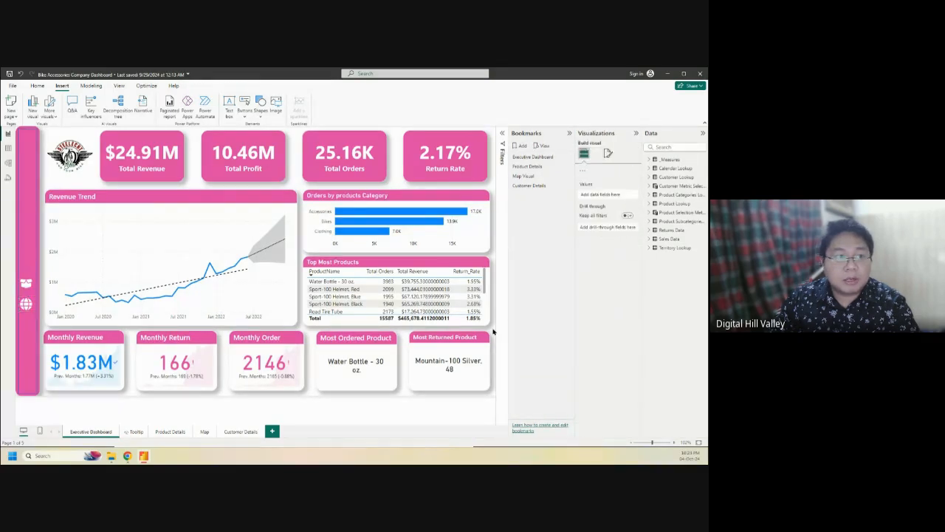
Insert a blank button, shrink it to the pink sidebar's width and place it directly below the map icon
{"action": "left_click", "coordinate": [256, 113]}
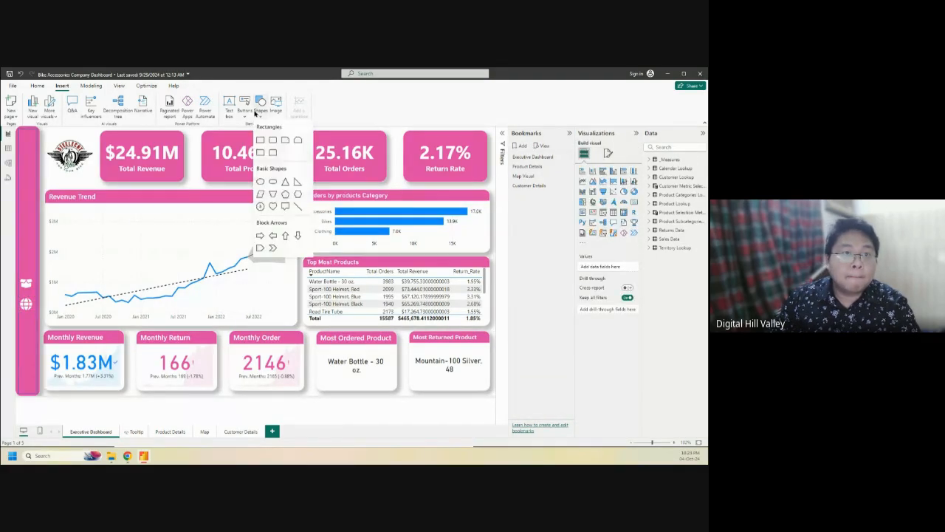
{"action": "left_click", "coordinate": [244, 111]}
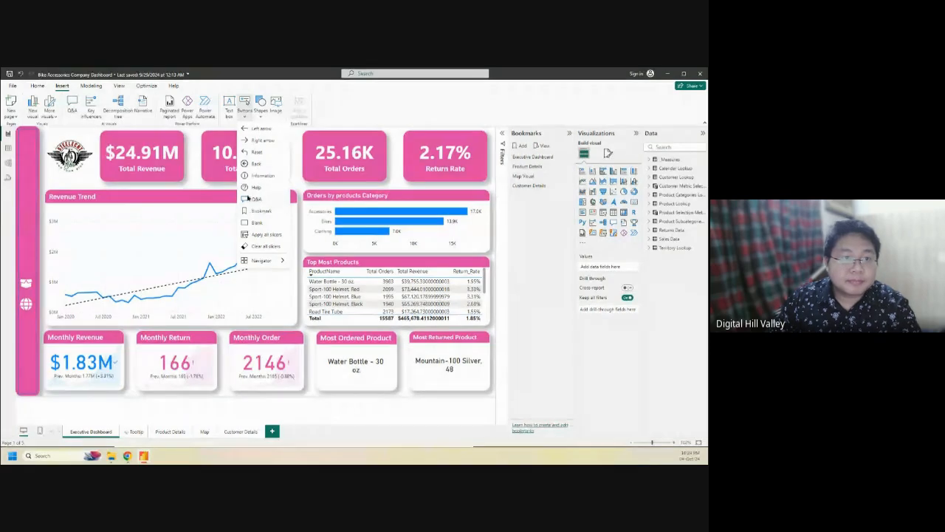
{"action": "left_click", "coordinate": [254, 222]}
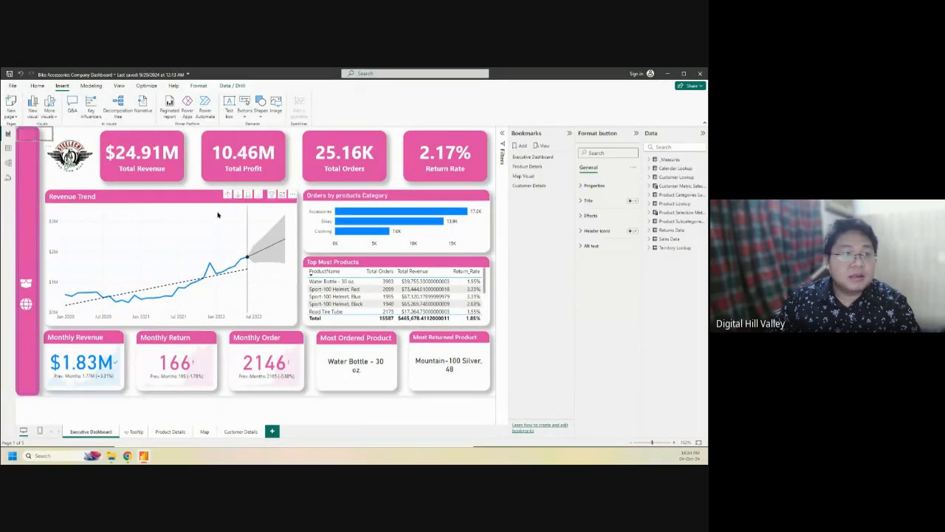
{"action": "left_click_drag", "start_coordinate": [52, 134], "coordinate": [36, 134]}
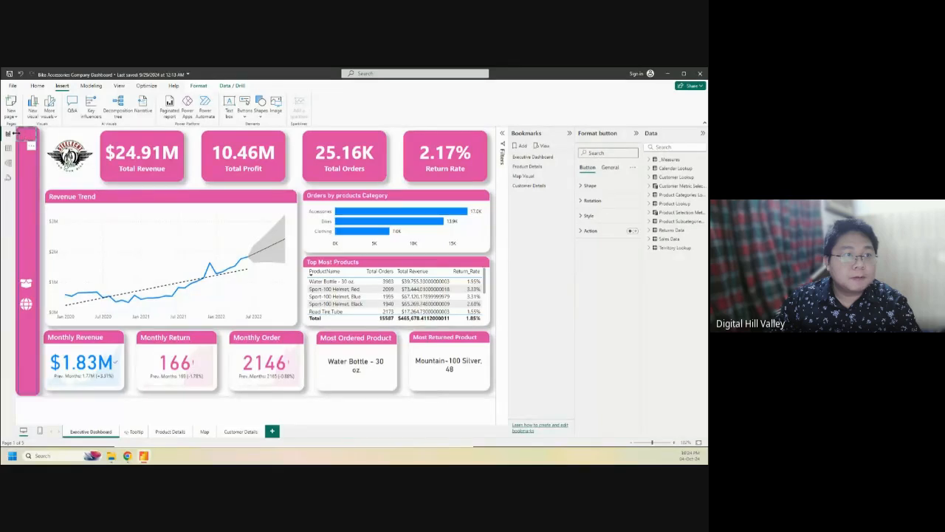
{"action": "left_click_drag", "start_coordinate": [20, 136], "coordinate": [26, 327]}
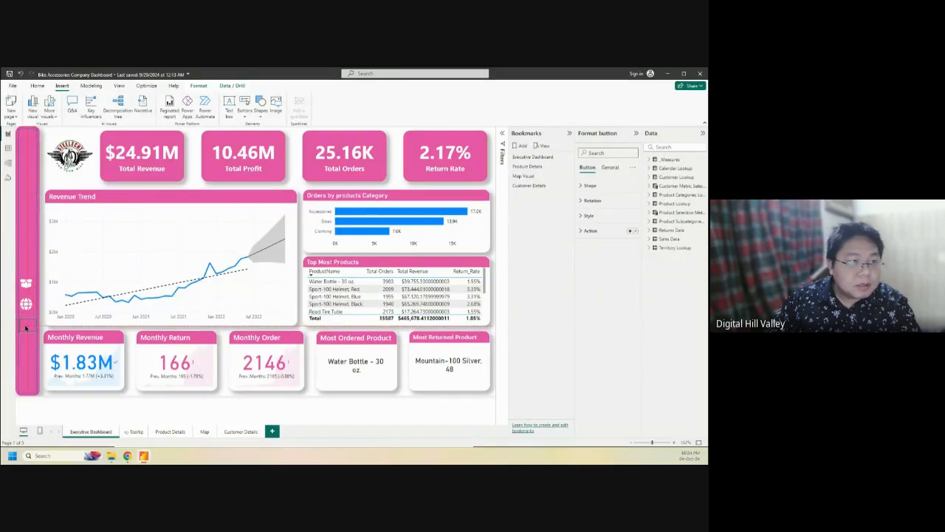
{"action": "left_click_drag", "start_coordinate": [25, 329], "coordinate": [25, 328]}
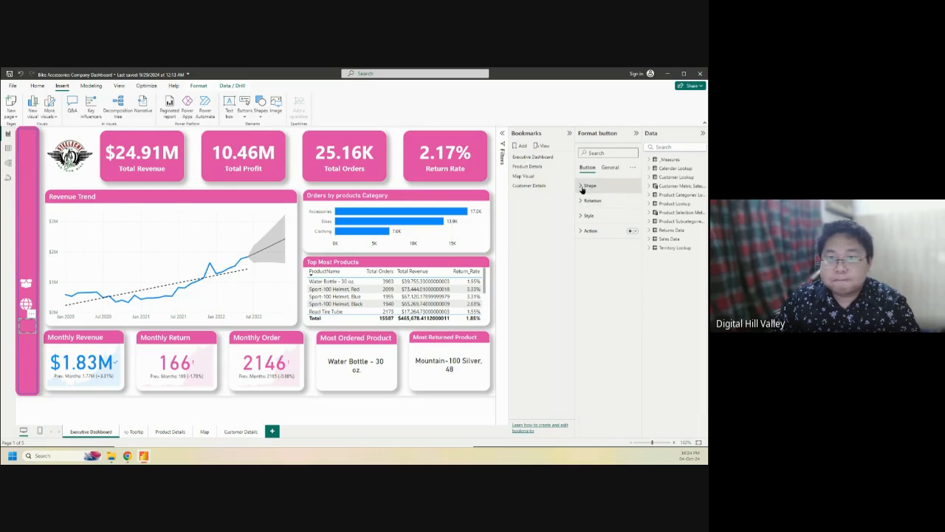
Enable the new button's action with type Page navigation and the Customer Details page as destination
{"action": "left_click", "coordinate": [609, 168]}
{"action": "left_click", "coordinate": [591, 169]}
{"action": "left_click", "coordinate": [632, 231]}
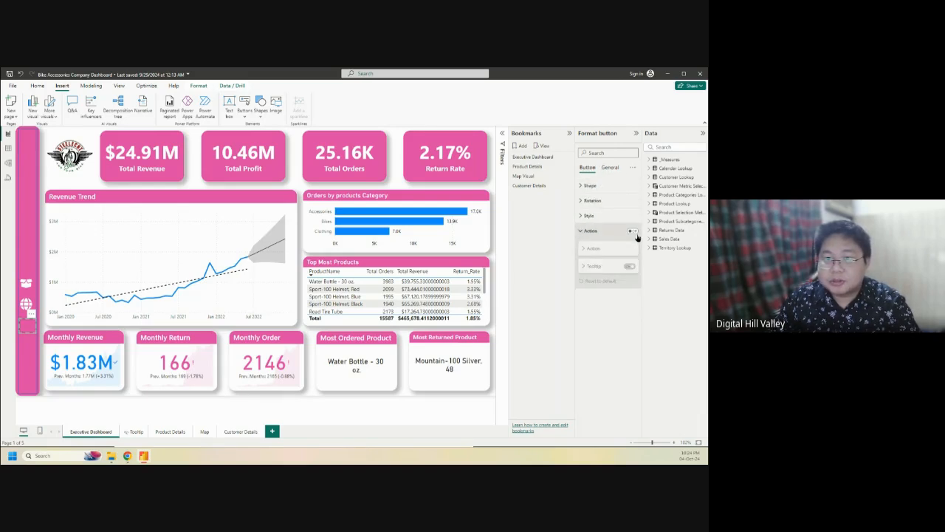
{"action": "left_click", "coordinate": [593, 251]}
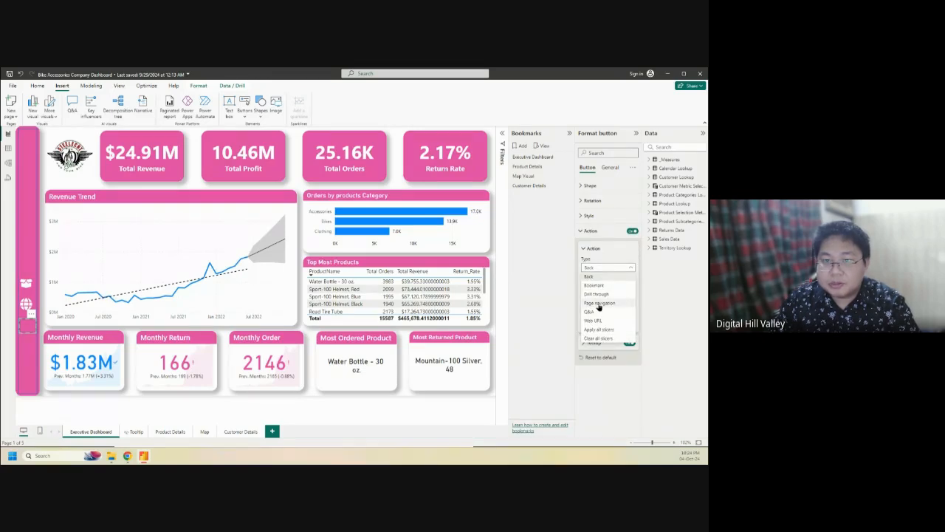
{"action": "left_click", "coordinate": [599, 303]}
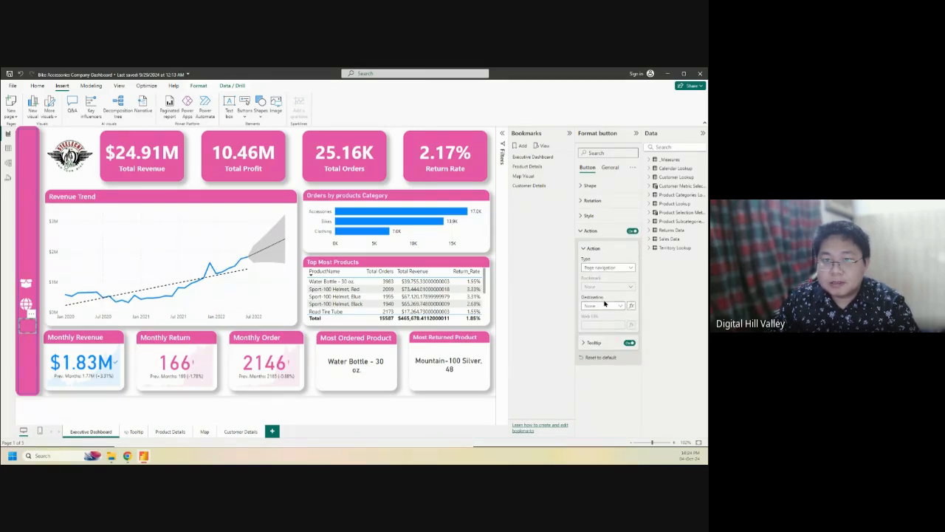
{"action": "left_click", "coordinate": [604, 305]}
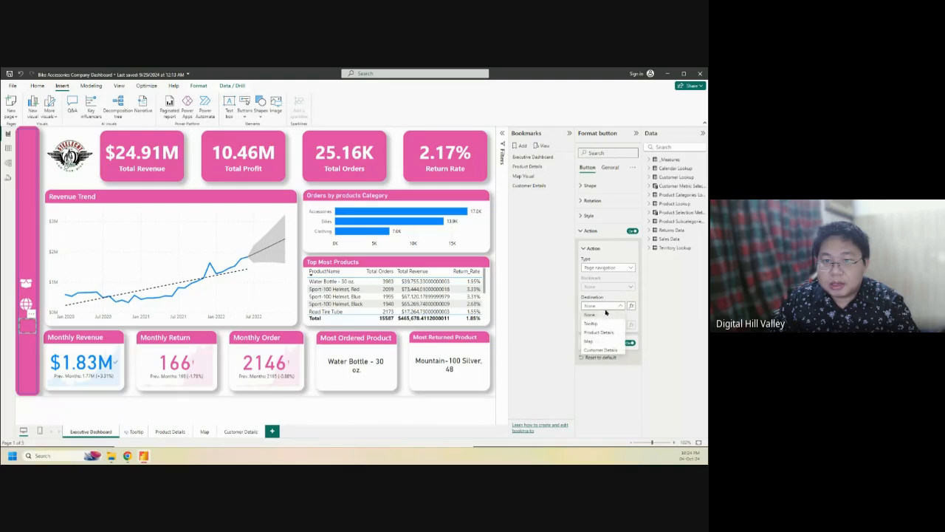
{"action": "left_click", "coordinate": [603, 353]}
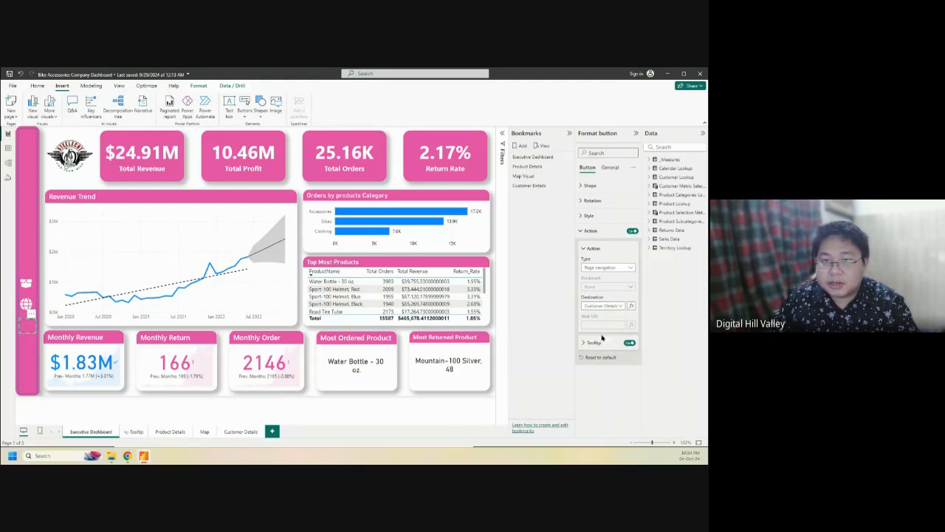
Set the customer button's icon type to Custom for the Default state
{"action": "left_click", "coordinate": [583, 217]}
{"action": "left_click", "coordinate": [610, 252]}
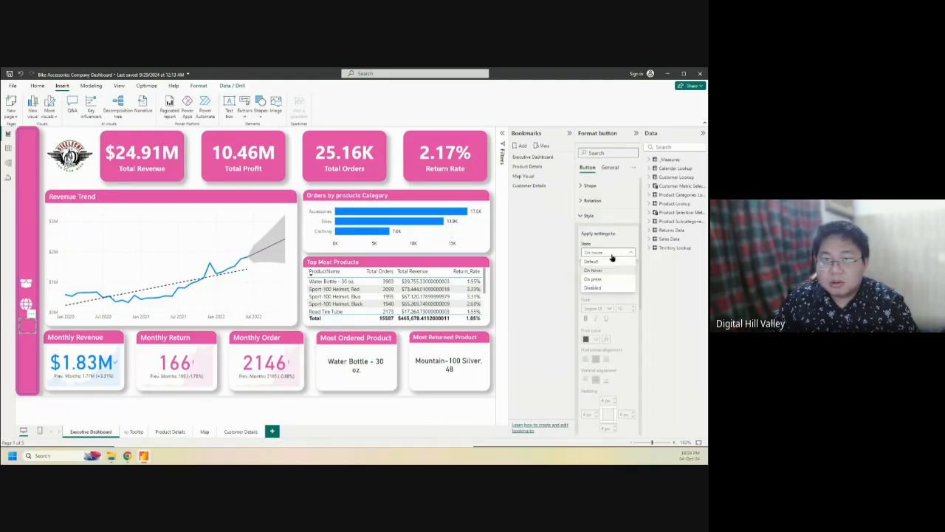
{"action": "left_click", "coordinate": [592, 261]}
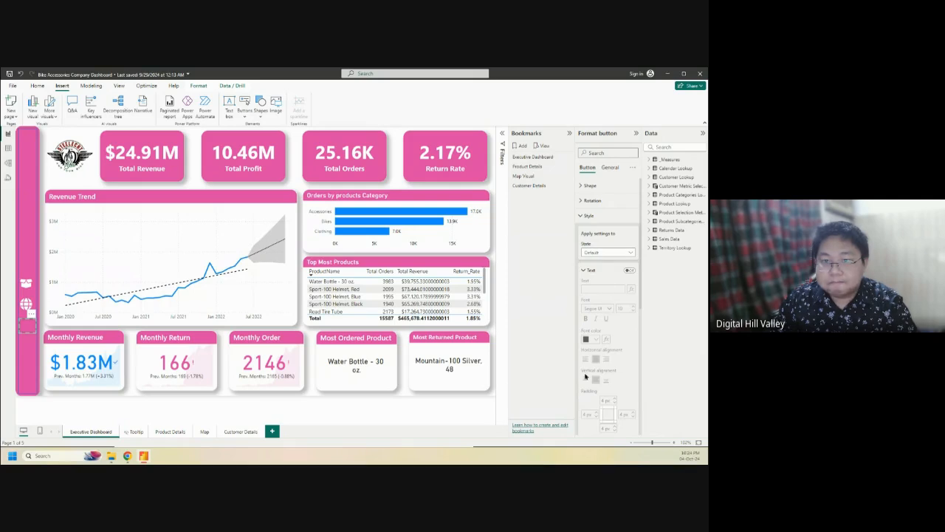
{"action": "scroll", "coordinate": [586, 377], "scroll_direction": "down", "scroll_amount": 4}
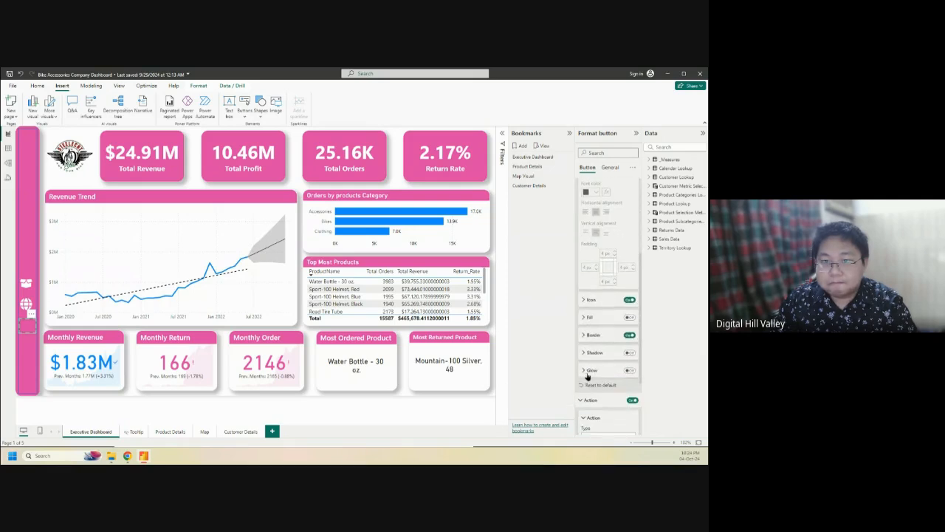
{"action": "left_click", "coordinate": [583, 300]}
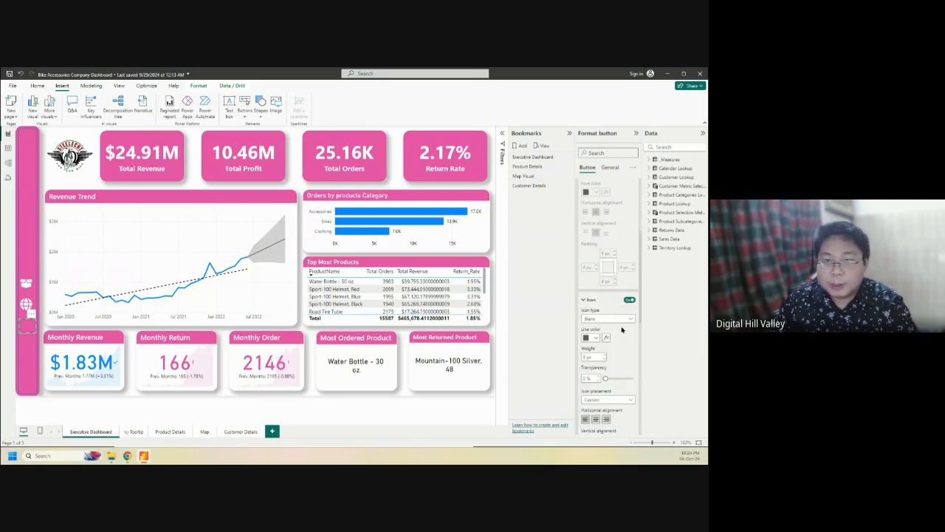
{"action": "left_click", "coordinate": [629, 320]}
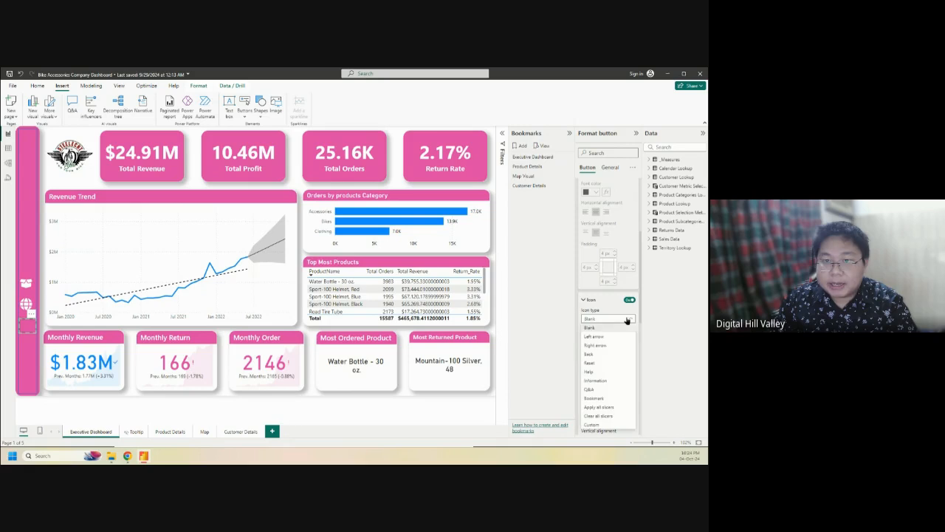
{"action": "left_click", "coordinate": [602, 426]}
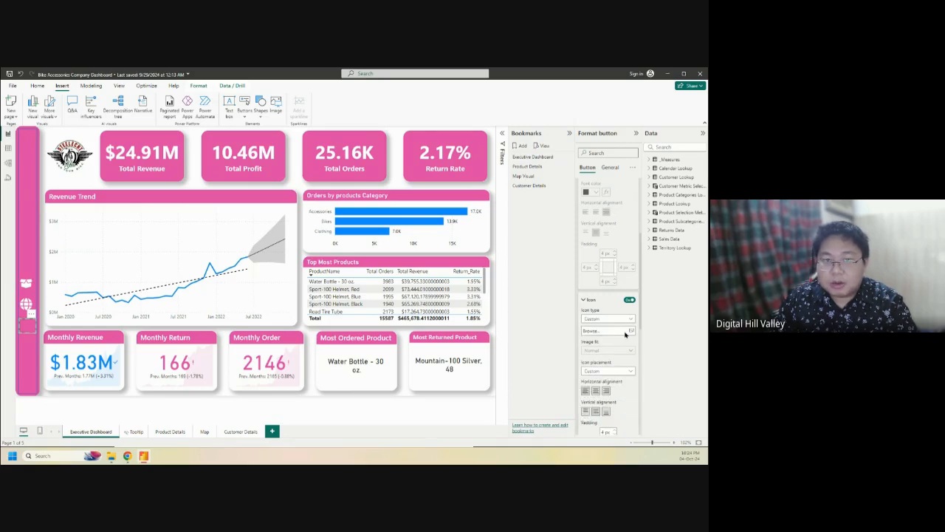
Load Customer_Icon.png from the AdventureWorks Images folder as the customer button's default-state icon
{"action": "left_click", "coordinate": [626, 333]}
{"action": "scroll", "coordinate": [206, 178], "scroll_direction": "down", "scroll_amount": 3}
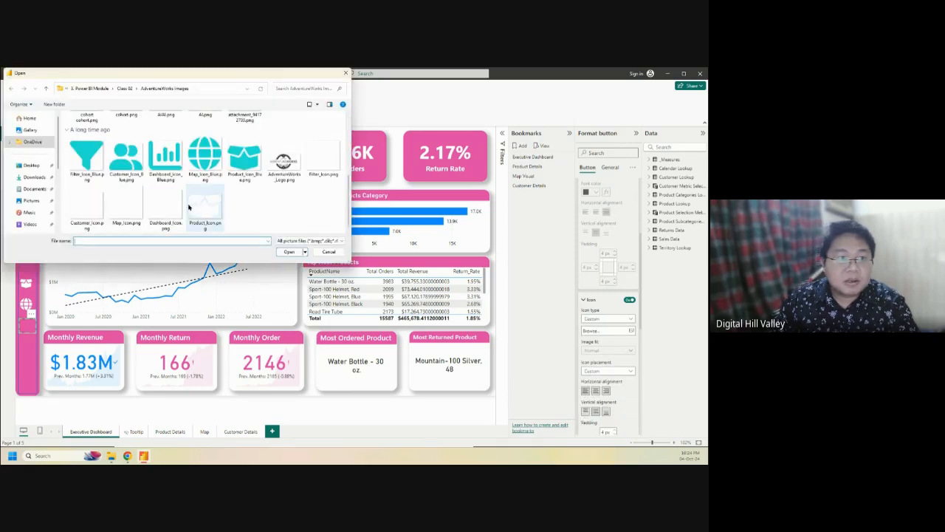
{"action": "left_click", "coordinate": [88, 207]}
{"action": "left_click", "coordinate": [289, 251]}
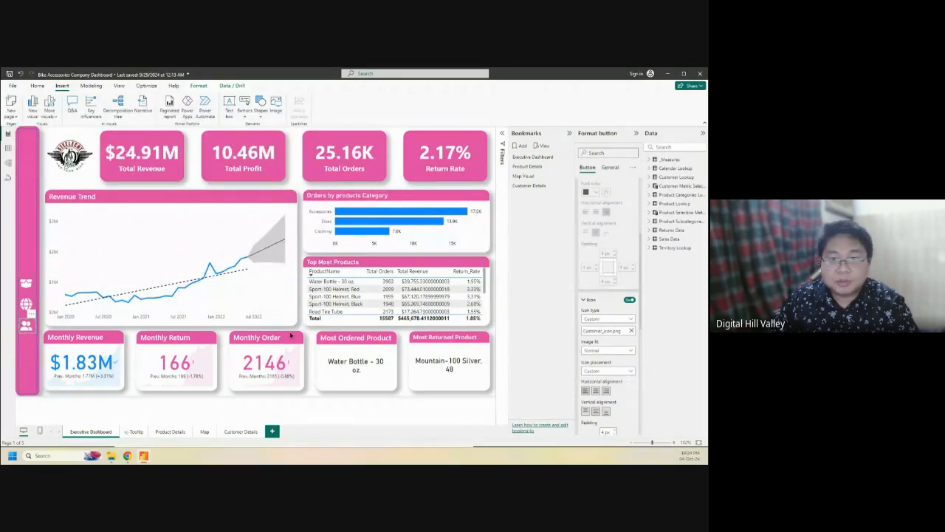
Replace the customer button's On hover icon with Customer_Icon_Blue.png from the AdventureWorks Images folder
{"action": "scroll", "coordinate": [621, 331], "scroll_direction": "up", "scroll_amount": 3}
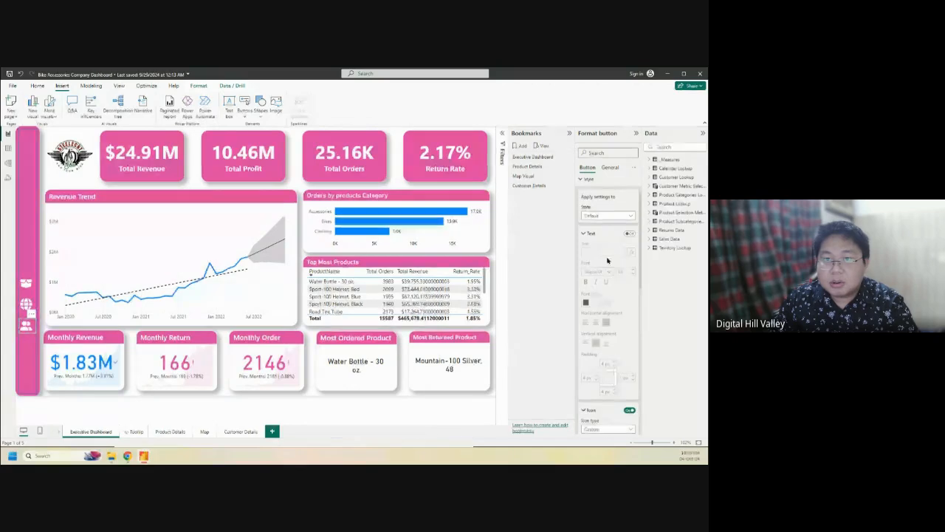
{"action": "left_click", "coordinate": [612, 216]}
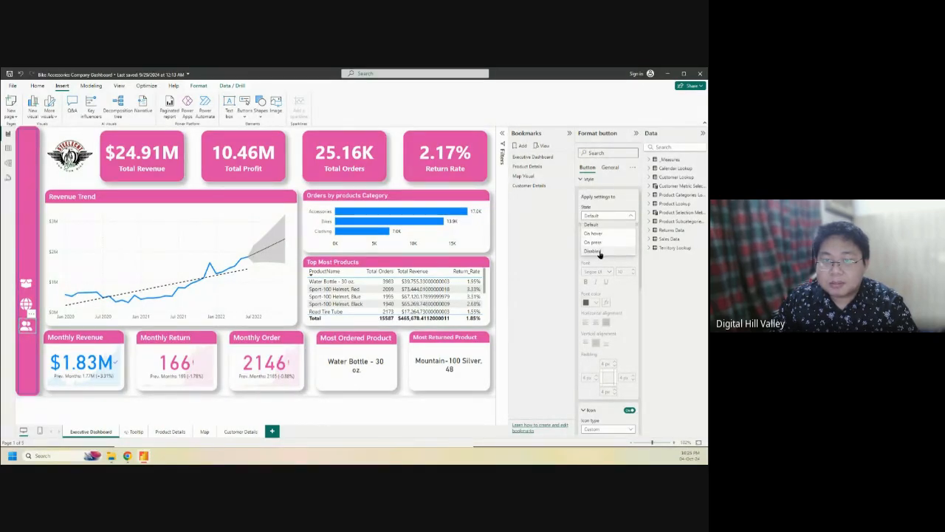
{"action": "left_click", "coordinate": [597, 238]}
{"action": "scroll", "coordinate": [609, 310], "scroll_direction": "down", "scroll_amount": 4}
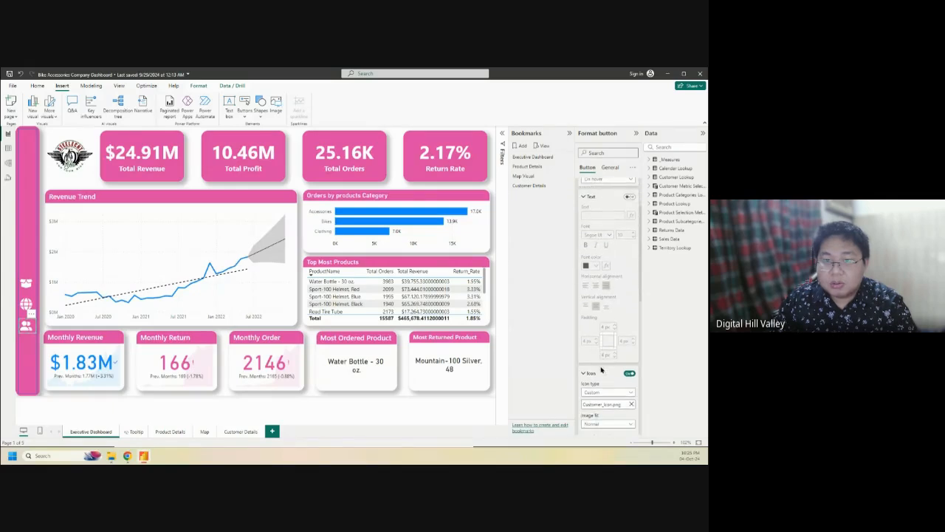
{"action": "left_click", "coordinate": [632, 294]}
{"action": "left_click", "coordinate": [615, 294]}
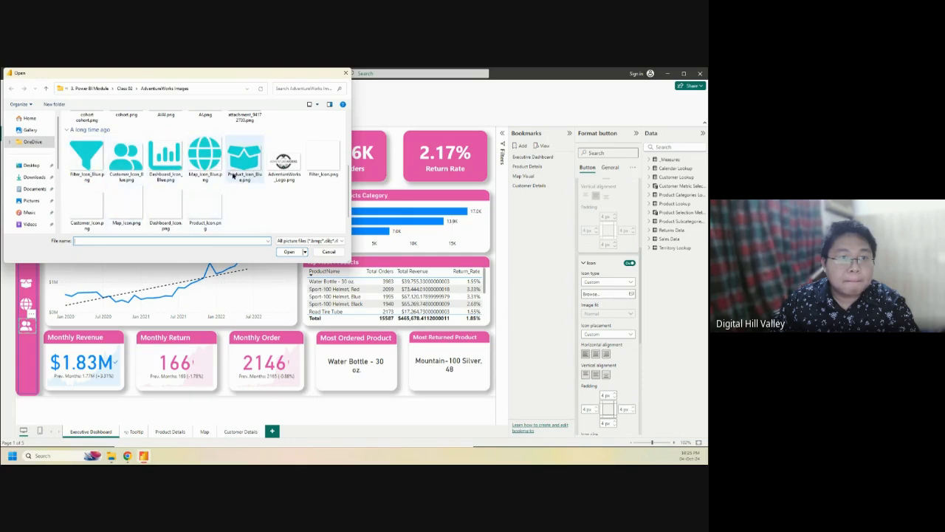
{"action": "left_click", "coordinate": [136, 177]}
{"action": "left_click", "coordinate": [289, 251]}
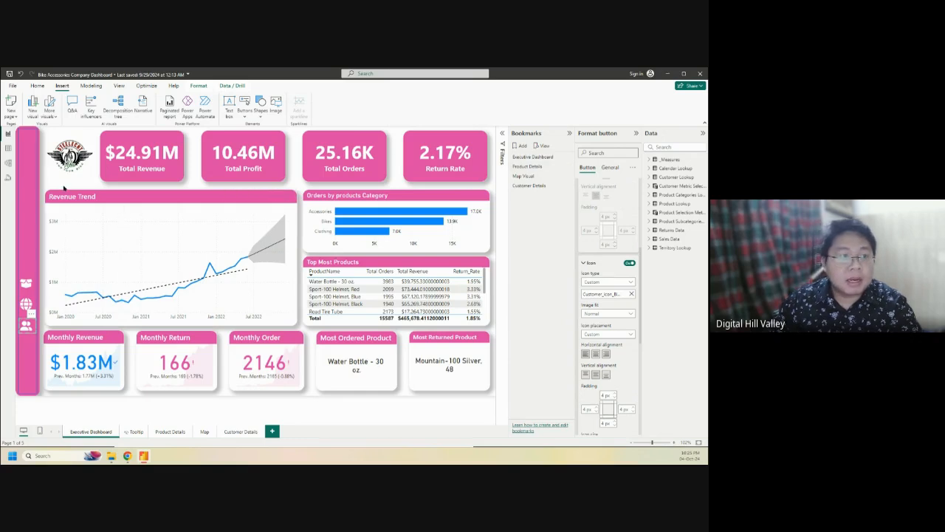
{"action": "left_click", "coordinate": [495, 272]}
Insert another blank button, narrow it to fit the pink sidebar and place it directly above the product icon
{"action": "left_click", "coordinate": [244, 109]}
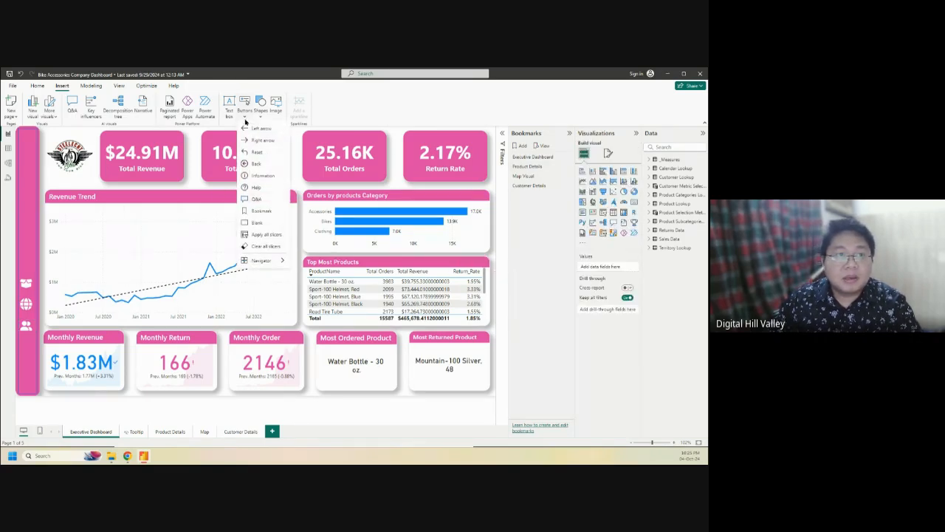
{"action": "left_click", "coordinate": [262, 224]}
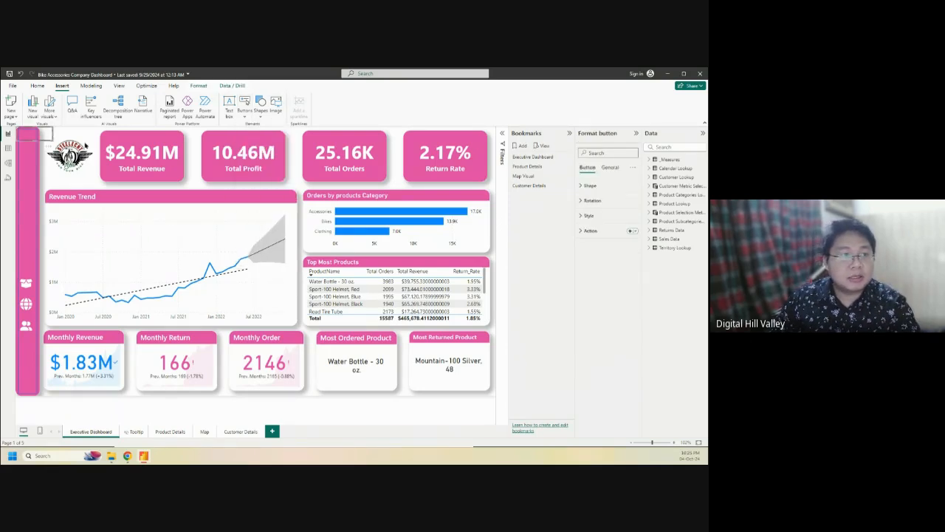
{"action": "left_click_drag", "start_coordinate": [52, 133], "coordinate": [19, 135]}
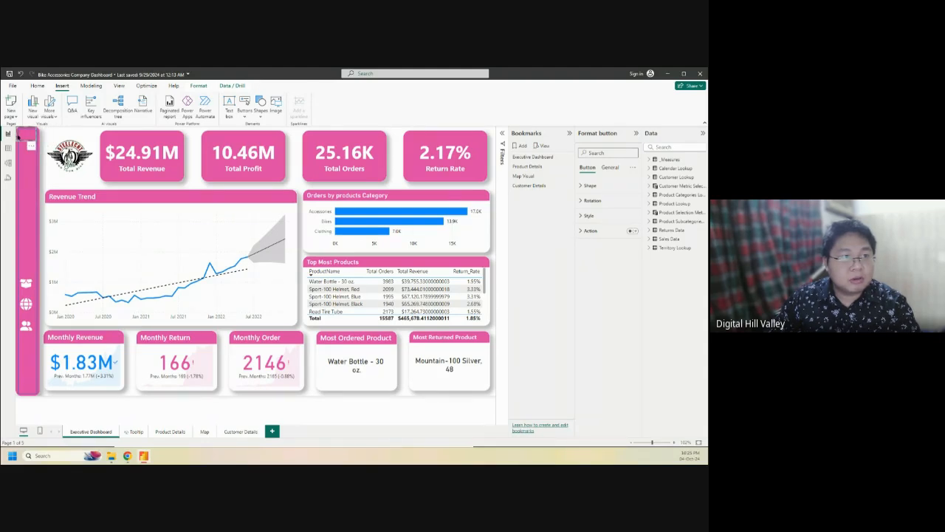
{"action": "left_click_drag", "start_coordinate": [16, 133], "coordinate": [25, 134]}
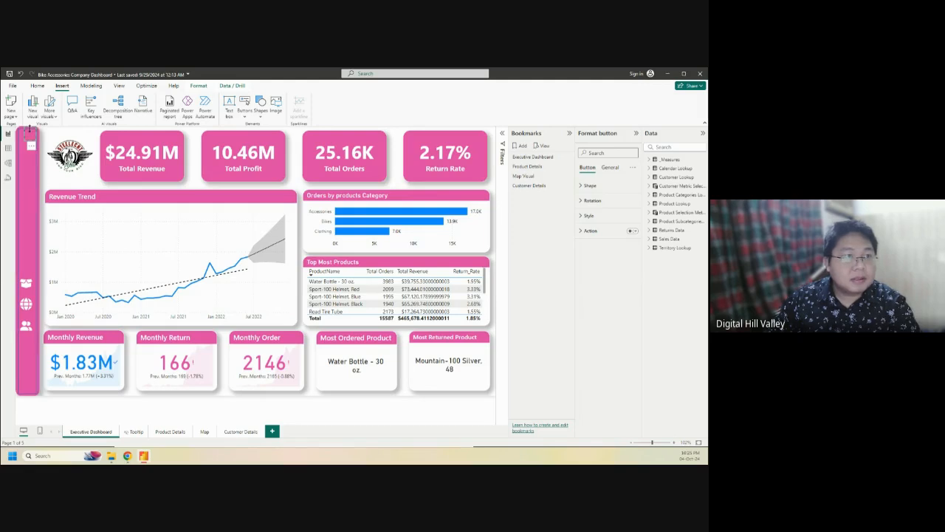
{"action": "left_click_drag", "start_coordinate": [24, 133], "coordinate": [28, 260]}
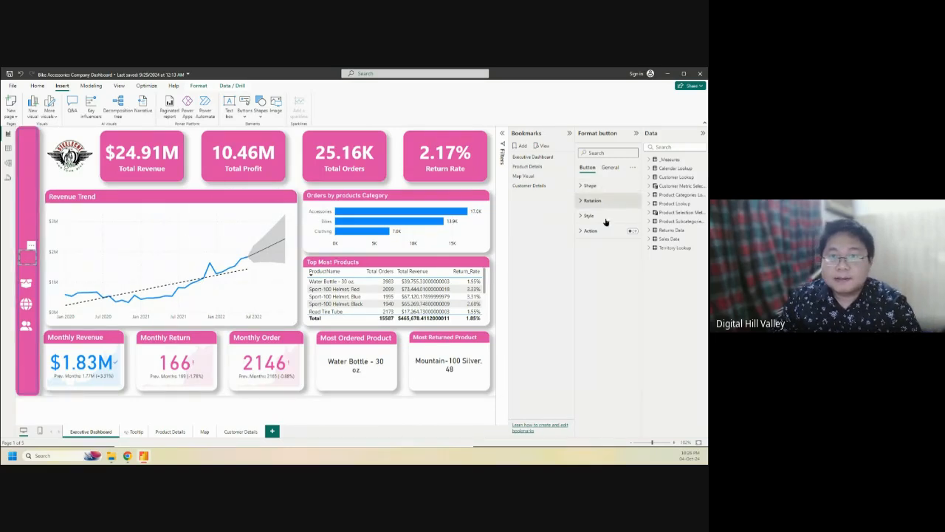
Enable the new blank button's action and set its action type to Page navigation
{"action": "left_click", "coordinate": [624, 234]}
{"action": "left_click", "coordinate": [631, 231]}
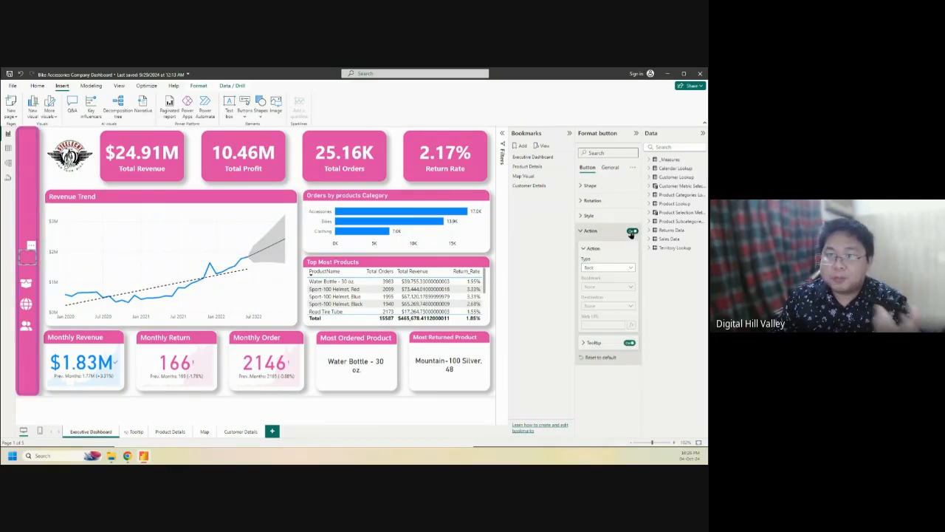
{"action": "left_click", "coordinate": [618, 270]}
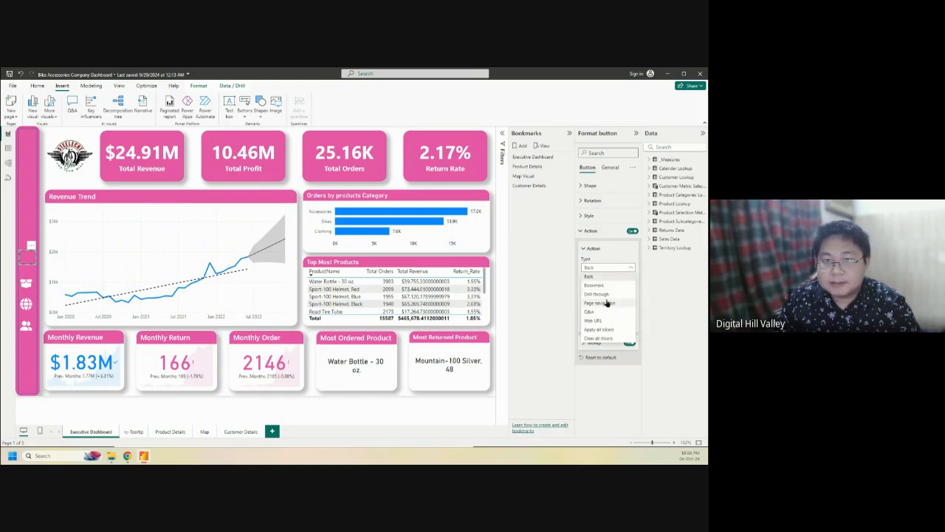
{"action": "left_click", "coordinate": [607, 303]}
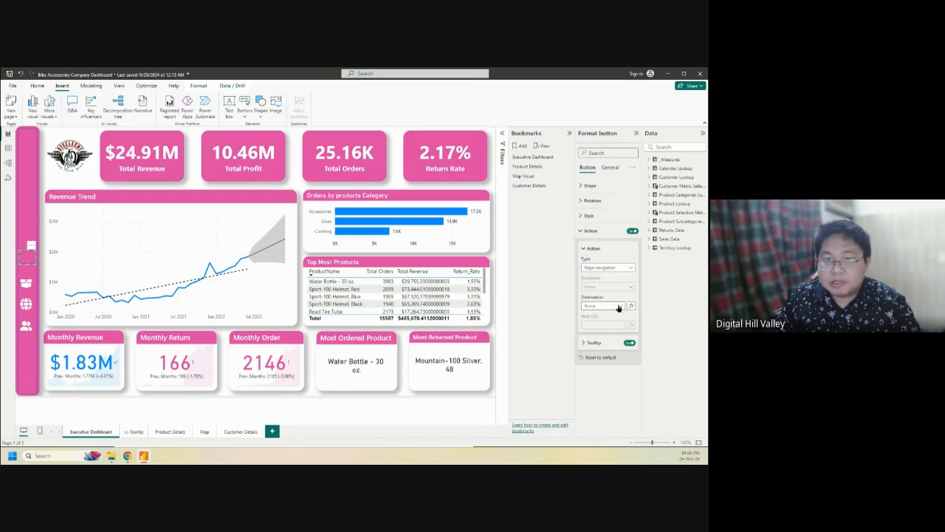
{"action": "left_click", "coordinate": [619, 305]}
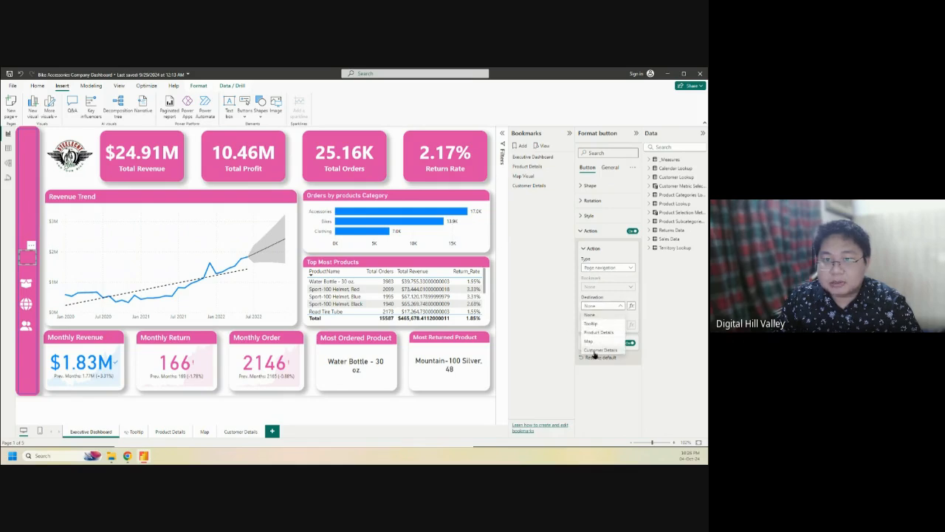
{"action": "left_click", "coordinate": [596, 300]}
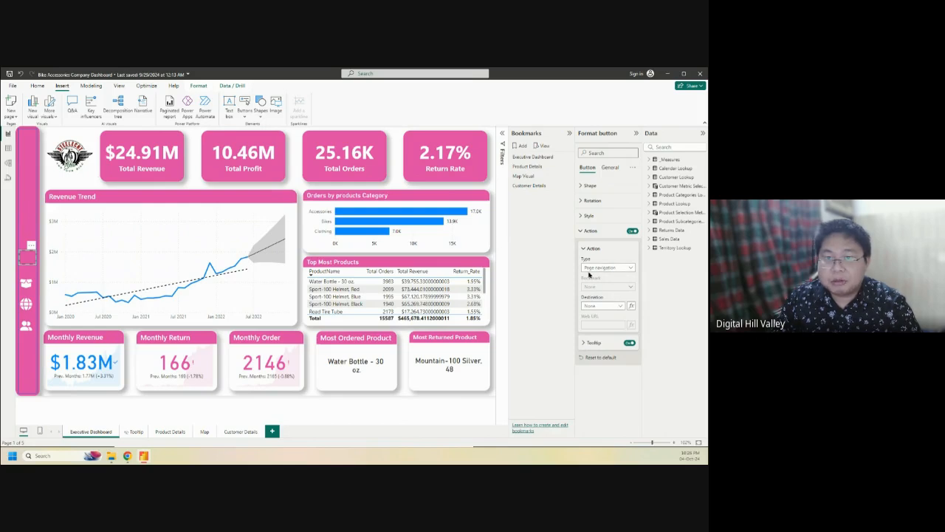
Set the dashboard button's icon type to Custom for the Default state
{"action": "left_click", "coordinate": [590, 214]}
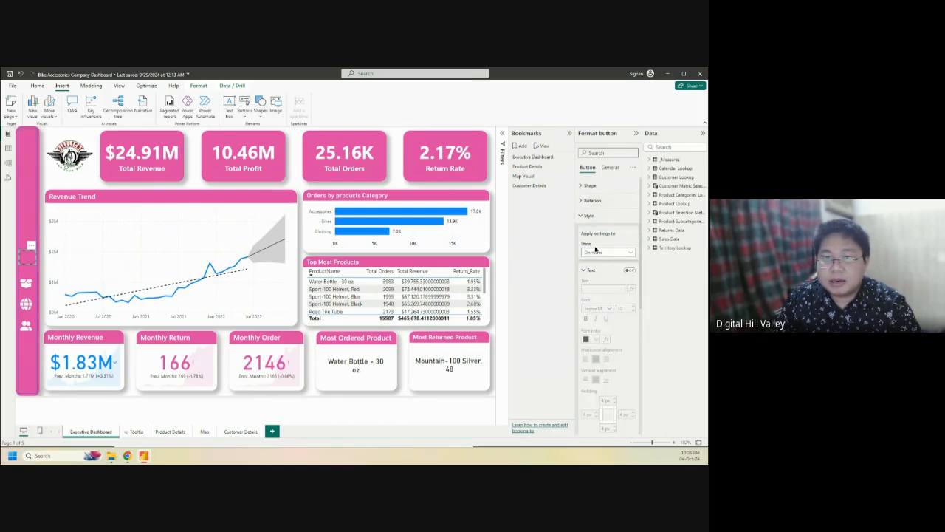
{"action": "left_click", "coordinate": [598, 252]}
{"action": "left_click", "coordinate": [601, 263]}
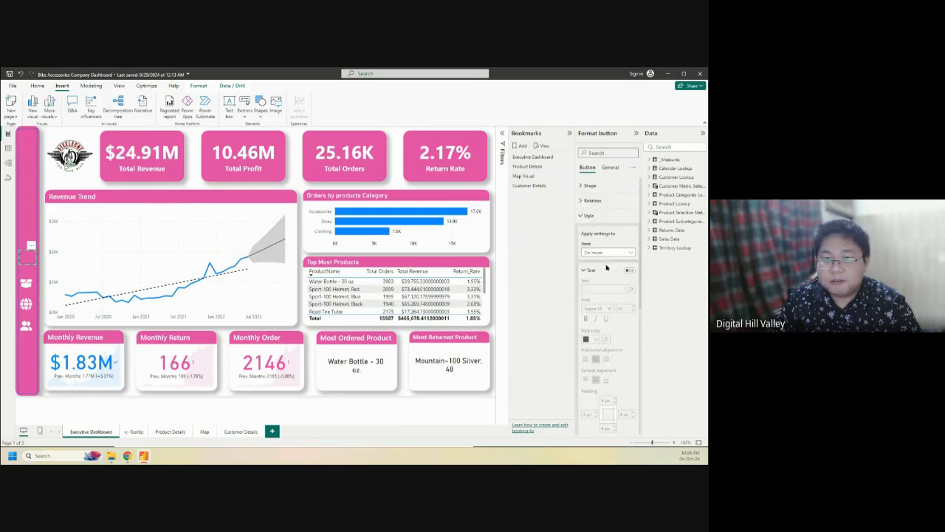
{"action": "scroll", "coordinate": [616, 296], "scroll_direction": "down", "scroll_amount": 3}
{"action": "left_click", "coordinate": [592, 301]}
{"action": "left_click", "coordinate": [607, 318]}
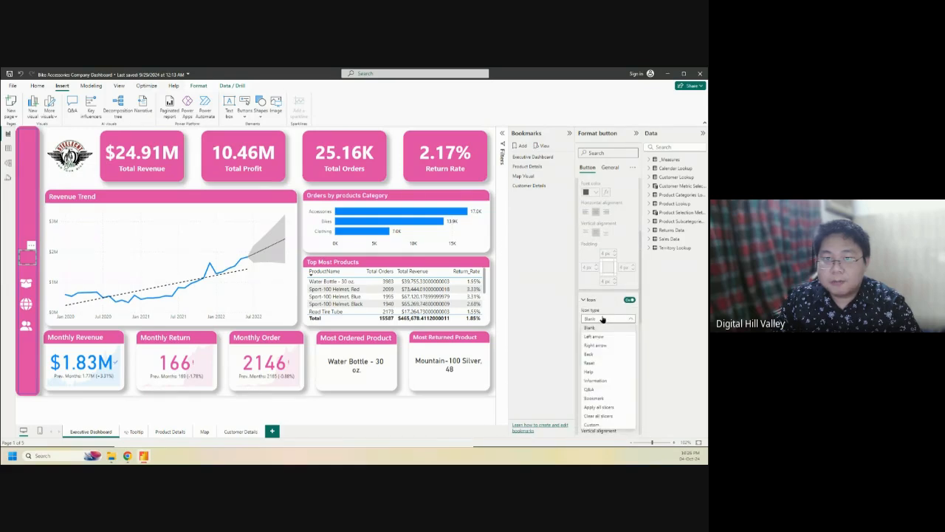
{"action": "left_click", "coordinate": [593, 425]}
Load Dashboard_Icon.png from the AdventureWorks Images folder as the dashboard button's default-state icon
{"action": "left_click", "coordinate": [618, 330]}
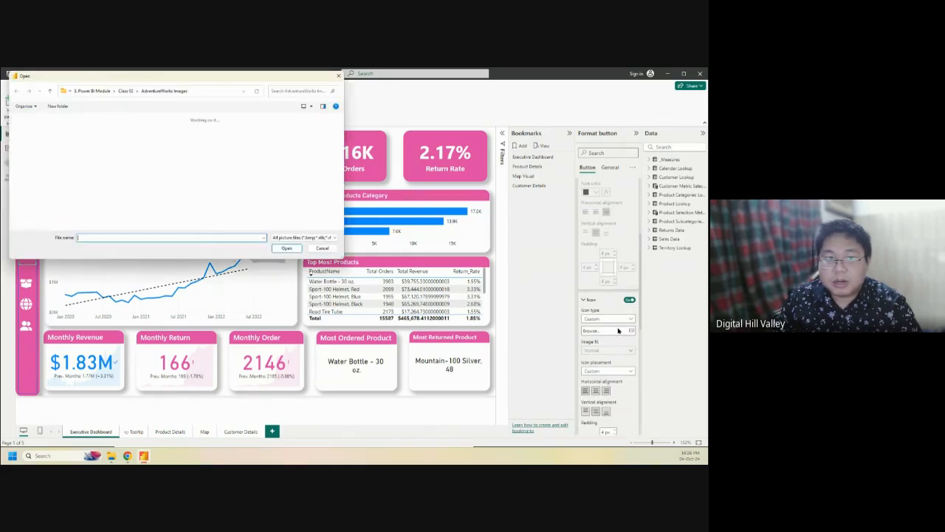
{"action": "scroll", "coordinate": [237, 168], "scroll_direction": "down", "scroll_amount": 3}
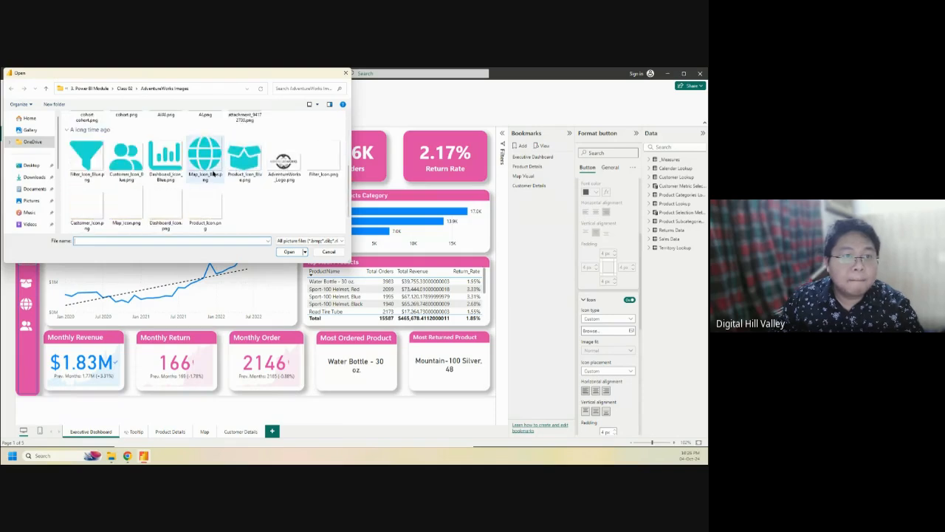
{"action": "left_click", "coordinate": [166, 208]}
{"action": "left_click", "coordinate": [288, 252]}
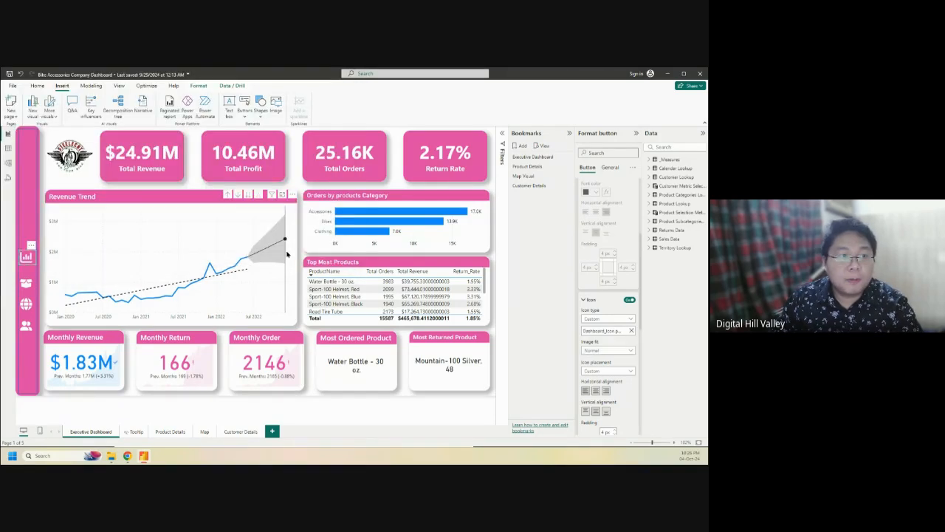
Replace the dashboard button's On hover icon with Dashboard_Icon_Blue.png from the AdventureWorks Images folder
{"action": "scroll", "coordinate": [607, 295], "scroll_direction": "up", "scroll_amount": 3}
{"action": "scroll", "coordinate": [611, 313], "scroll_direction": "down", "scroll_amount": 3}
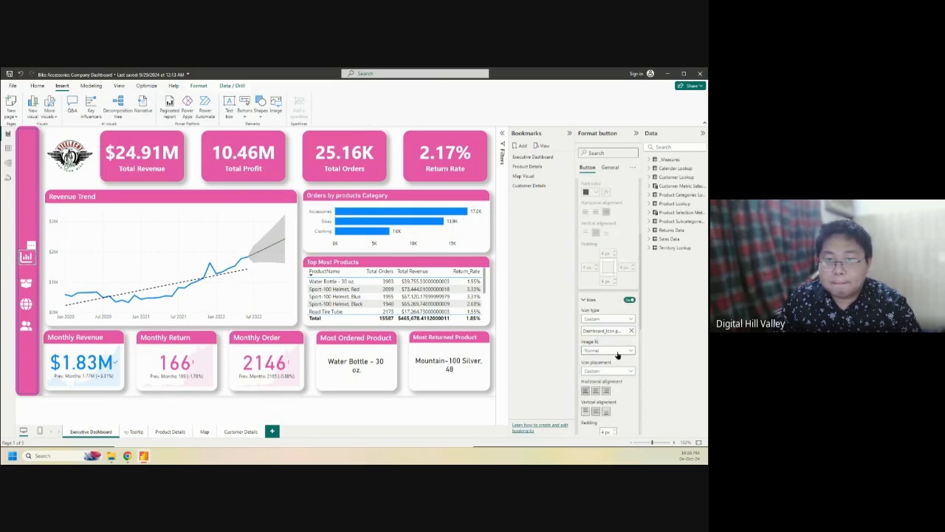
{"action": "left_click", "coordinate": [631, 331]}
{"action": "left_click", "coordinate": [613, 331]}
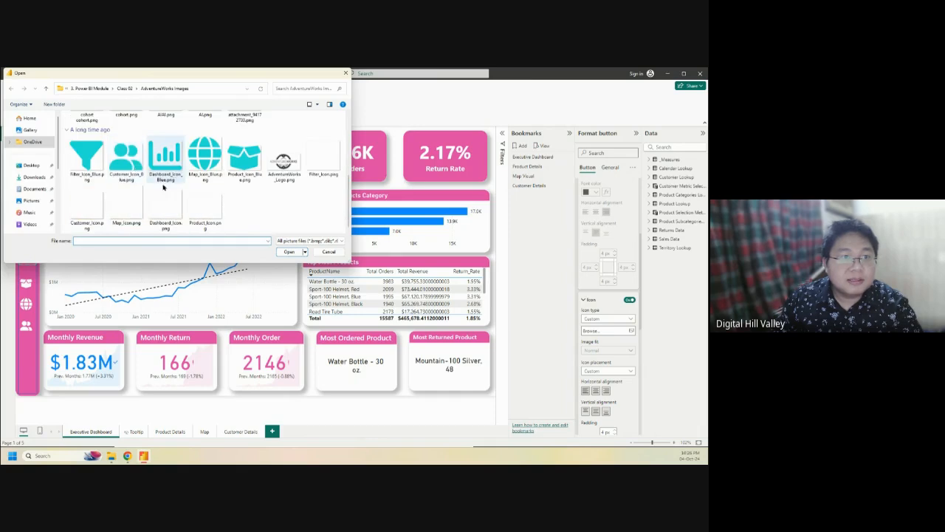
{"action": "left_click", "coordinate": [171, 168]}
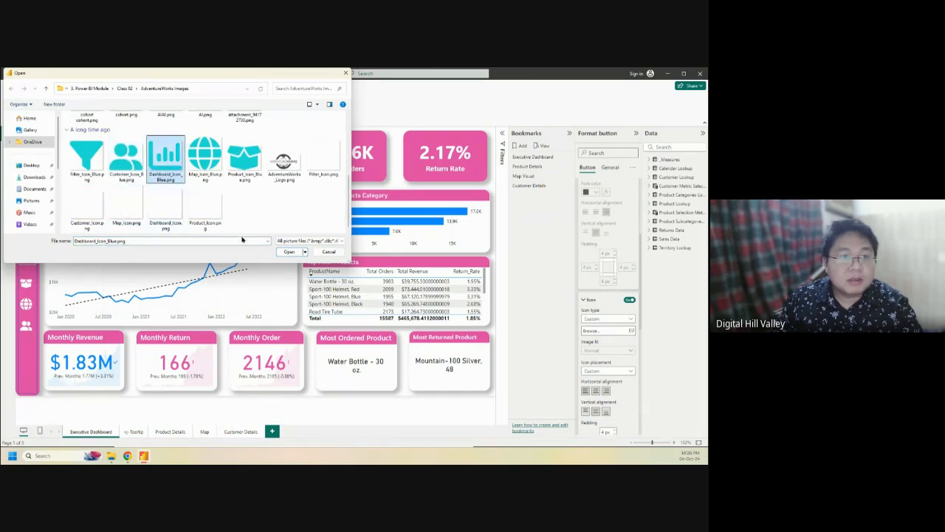
{"action": "left_click", "coordinate": [288, 252]}
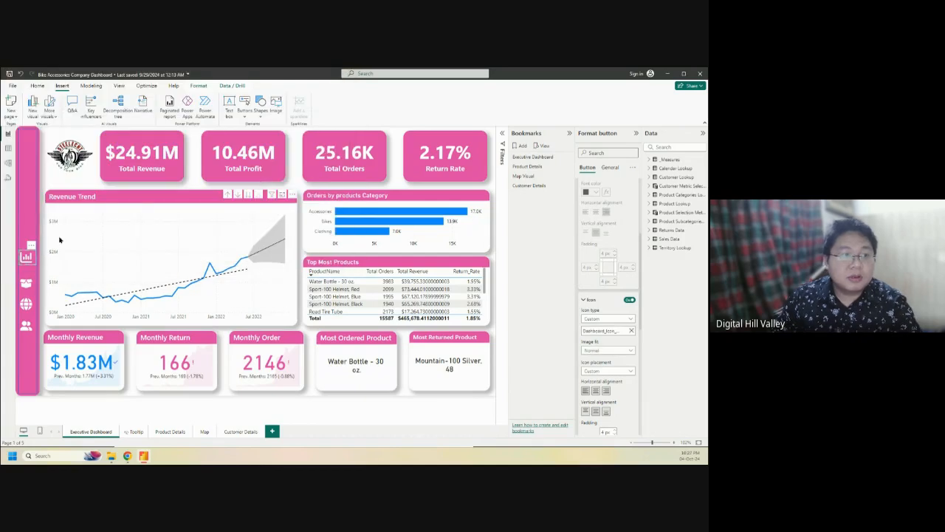
{"action": "left_click", "coordinate": [494, 274]}
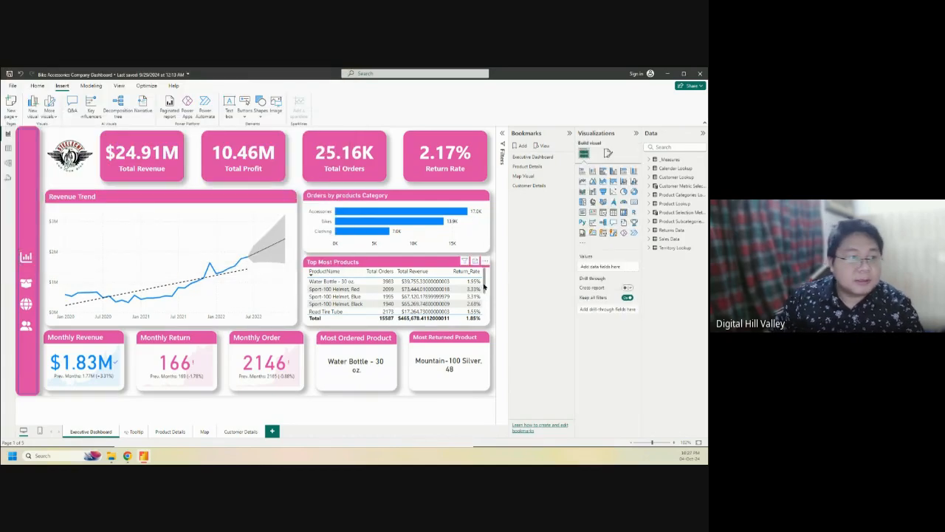
{"action": "left_click", "coordinate": [24, 169]}
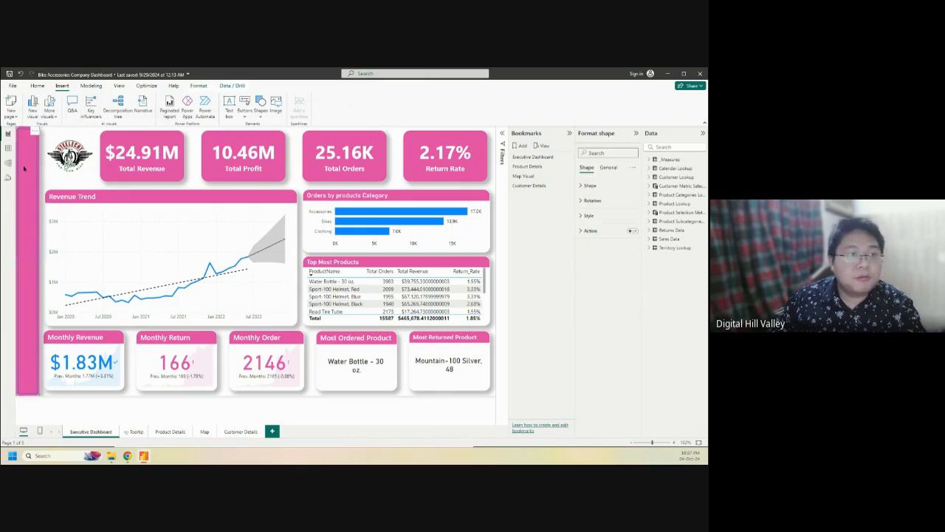
{"action": "left_click", "coordinate": [494, 285]}
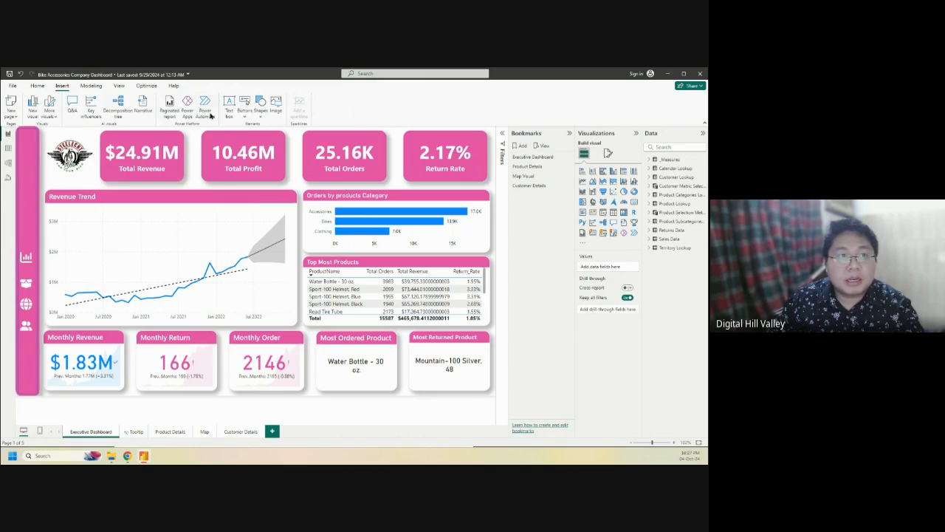
Insert a Back button and fit it at the upper end of the pink sidebar
{"action": "left_click", "coordinate": [246, 117]}
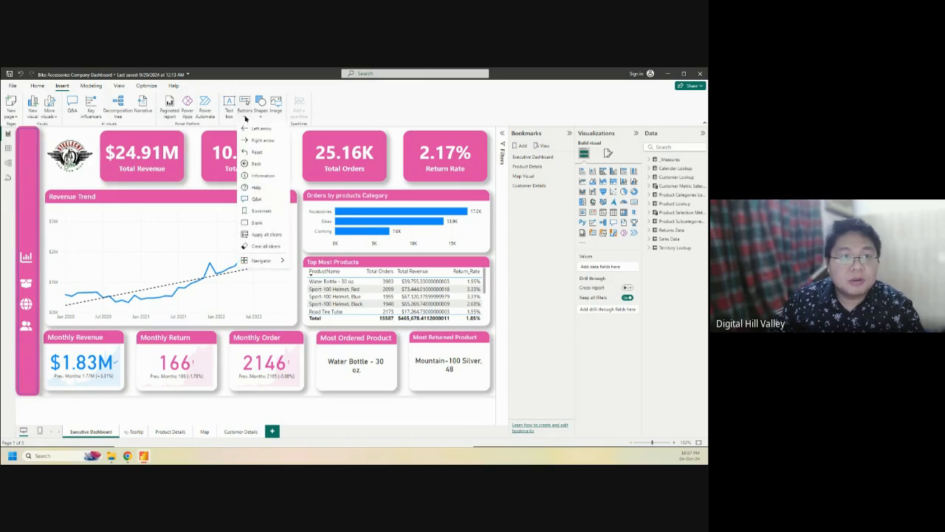
{"action": "left_click", "coordinate": [254, 163]}
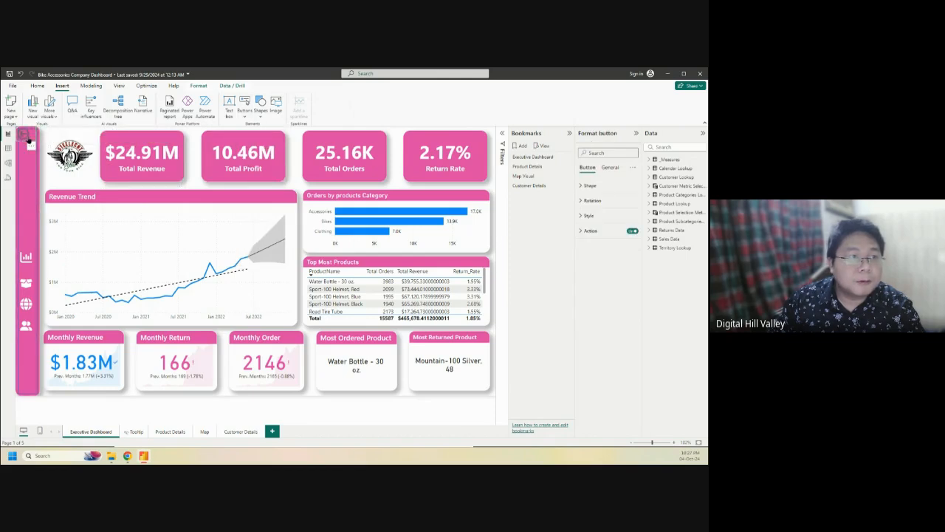
{"action": "left_click_drag", "start_coordinate": [28, 139], "coordinate": [33, 145]}
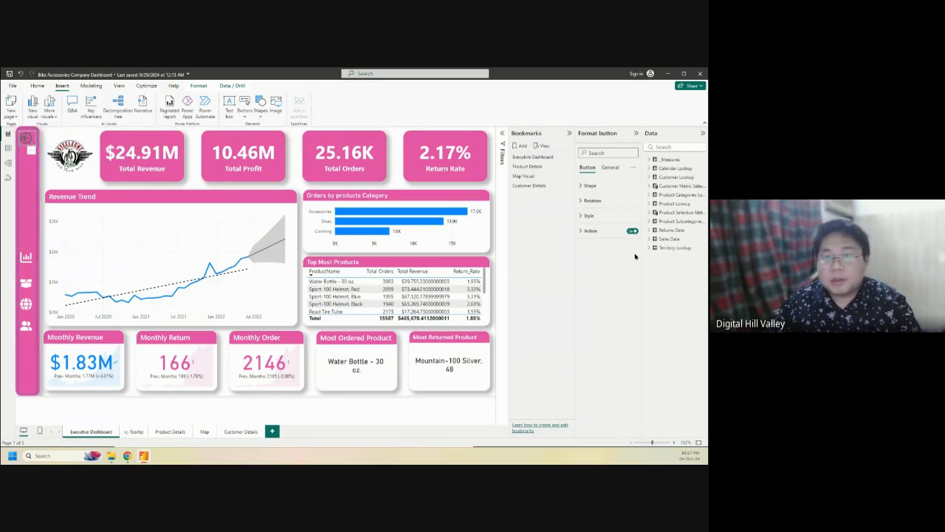
Set the Back button's icon line color to white for the Default state
{"action": "left_click", "coordinate": [599, 217]}
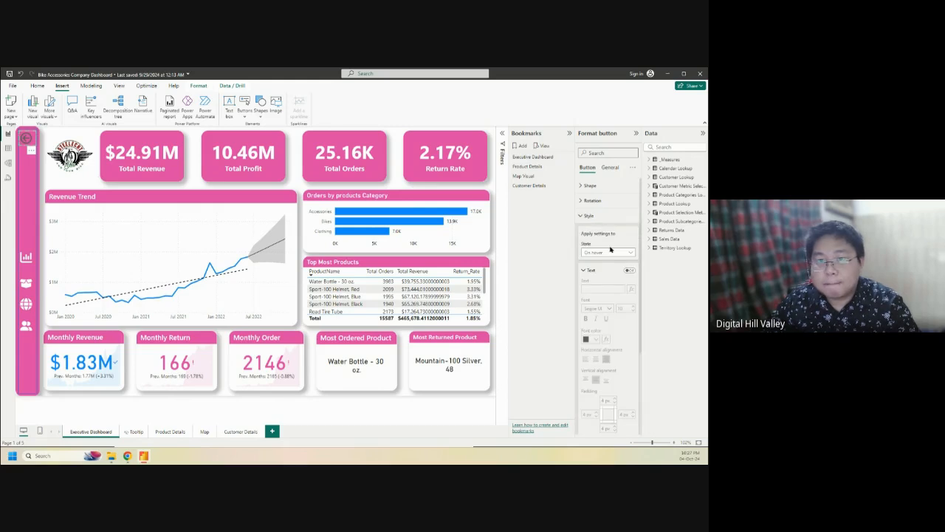
{"action": "scroll", "coordinate": [612, 249], "scroll_direction": "down", "scroll_amount": 2}
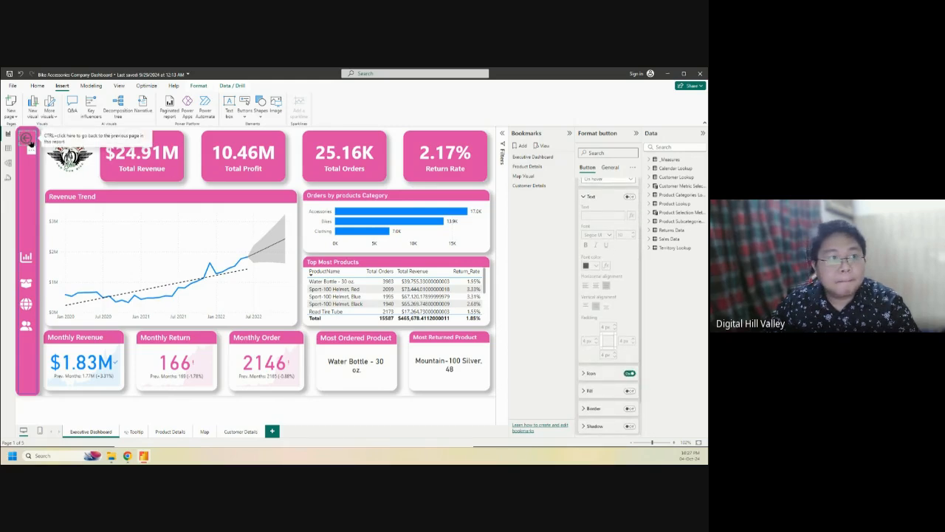
{"action": "scroll", "coordinate": [614, 206], "scroll_direction": "up", "scroll_amount": 1}
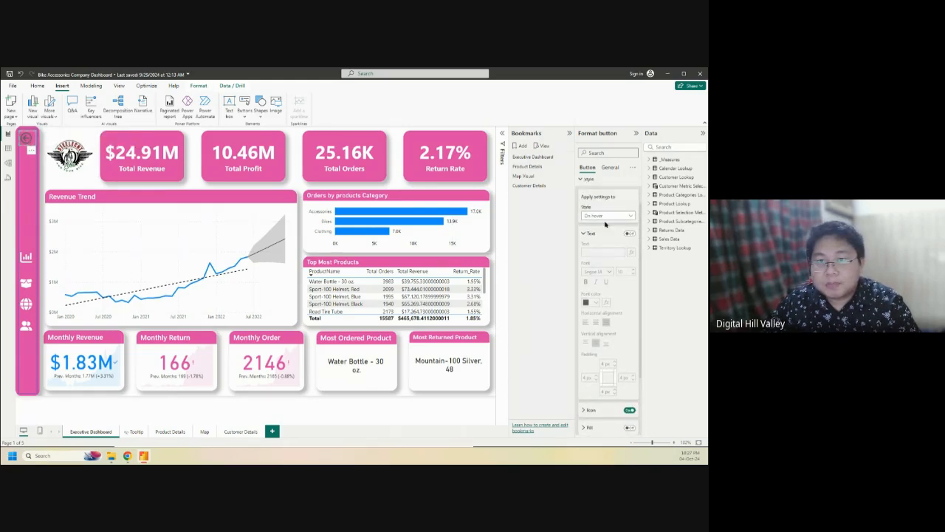
{"action": "left_click", "coordinate": [611, 216]}
{"action": "left_click", "coordinate": [610, 234]}
{"action": "scroll", "coordinate": [614, 280], "scroll_direction": "down", "scroll_amount": 2}
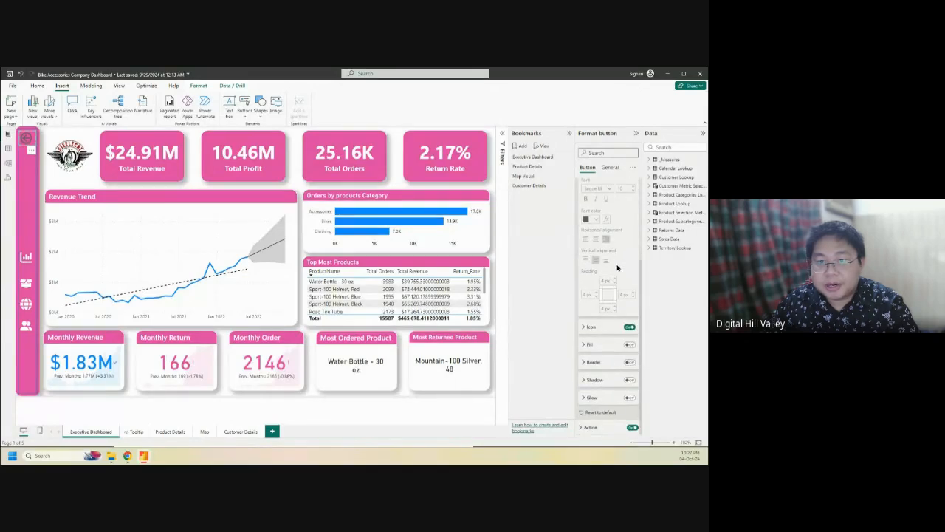
{"action": "left_click", "coordinate": [587, 327]}
{"action": "scroll", "coordinate": [611, 347], "scroll_direction": "down", "scroll_amount": 2}
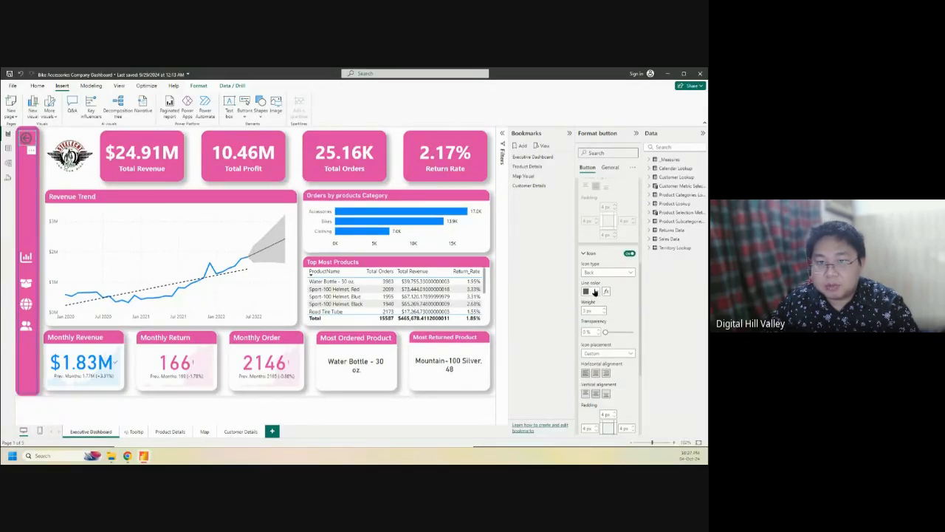
{"action": "left_click", "coordinate": [592, 292]}
{"action": "left_click", "coordinate": [591, 318]}
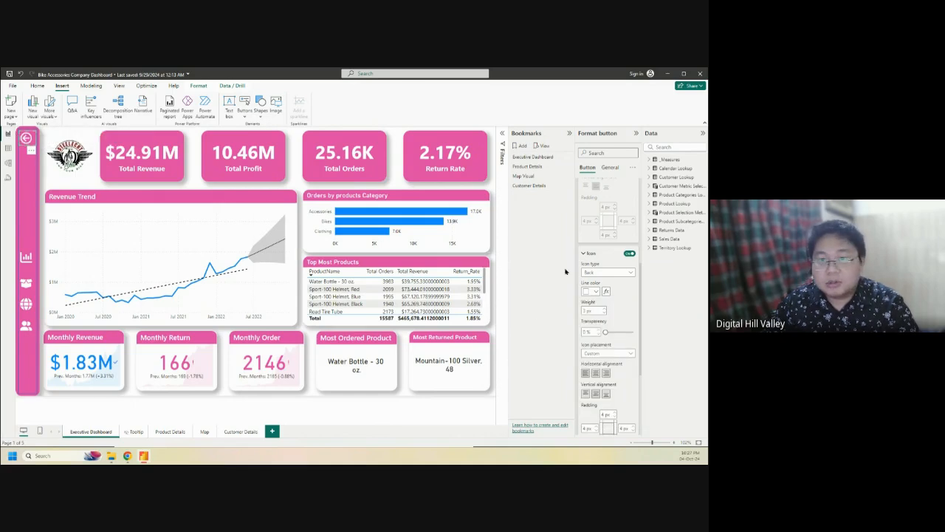
Examine the Back button's On hover icon settings, including the available icon types and line colors
{"action": "scroll", "coordinate": [593, 264], "scroll_direction": "up", "scroll_amount": 3}
{"action": "scroll", "coordinate": [604, 214], "scroll_direction": "up", "scroll_amount": 2}
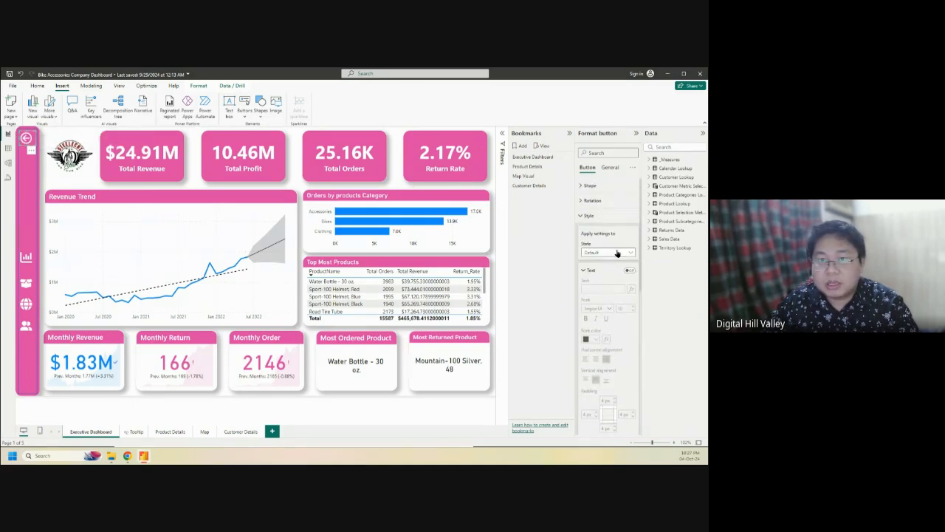
{"action": "left_click", "coordinate": [616, 252]}
{"action": "left_click", "coordinate": [598, 271]}
{"action": "scroll", "coordinate": [600, 288], "scroll_direction": "down", "scroll_amount": 5}
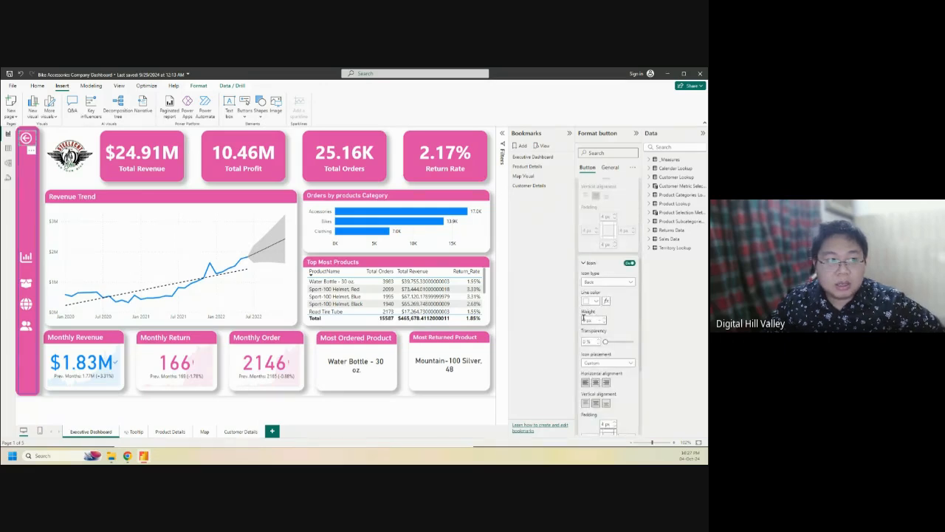
{"action": "scroll", "coordinate": [615, 315], "scroll_direction": "down", "scroll_amount": 3}
{"action": "scroll", "coordinate": [618, 310], "scroll_direction": "up", "scroll_amount": 6}
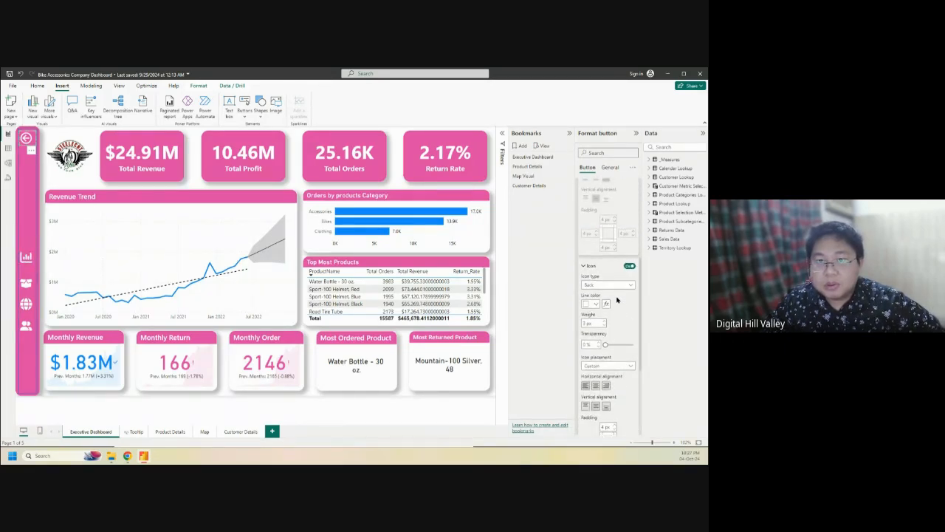
{"action": "scroll", "coordinate": [615, 283], "scroll_direction": "down", "scroll_amount": 7}
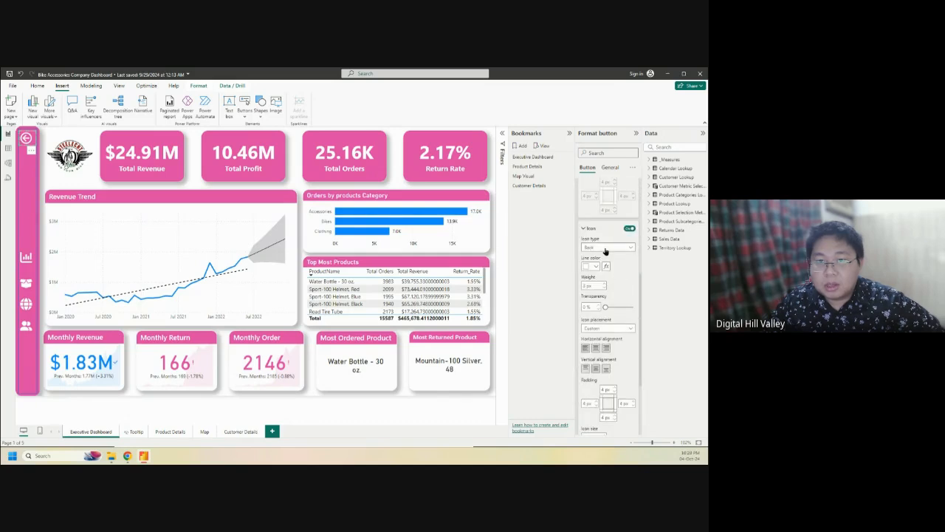
{"action": "left_click", "coordinate": [612, 249]}
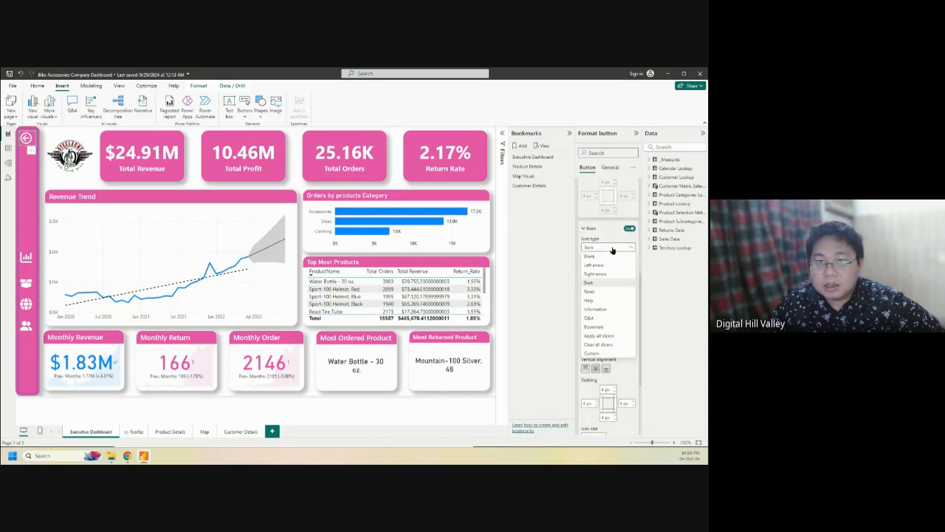
{"action": "left_click", "coordinate": [612, 250]}
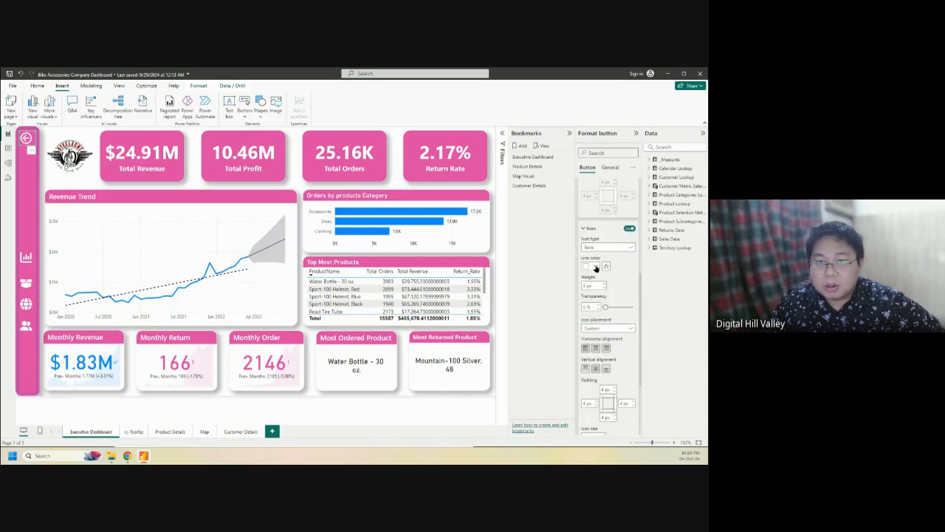
{"action": "left_click", "coordinate": [595, 268]}
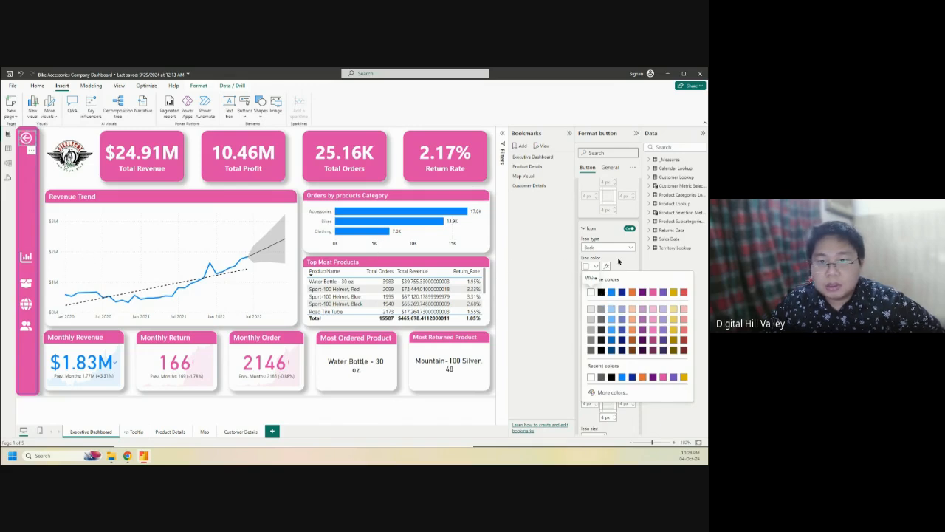
{"action": "left_click", "coordinate": [619, 261]}
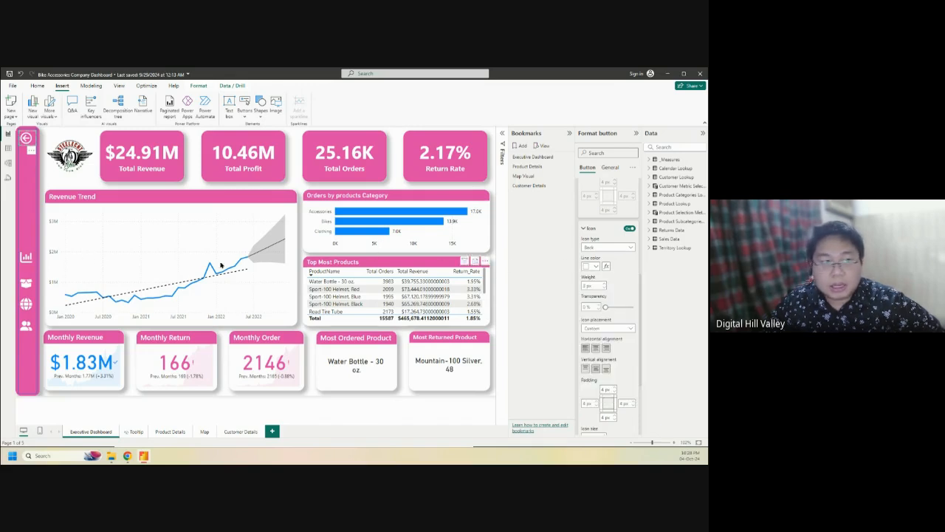
Set the Back button's icon line color to light blue for the On hover state
{"action": "left_click", "coordinate": [596, 267]}
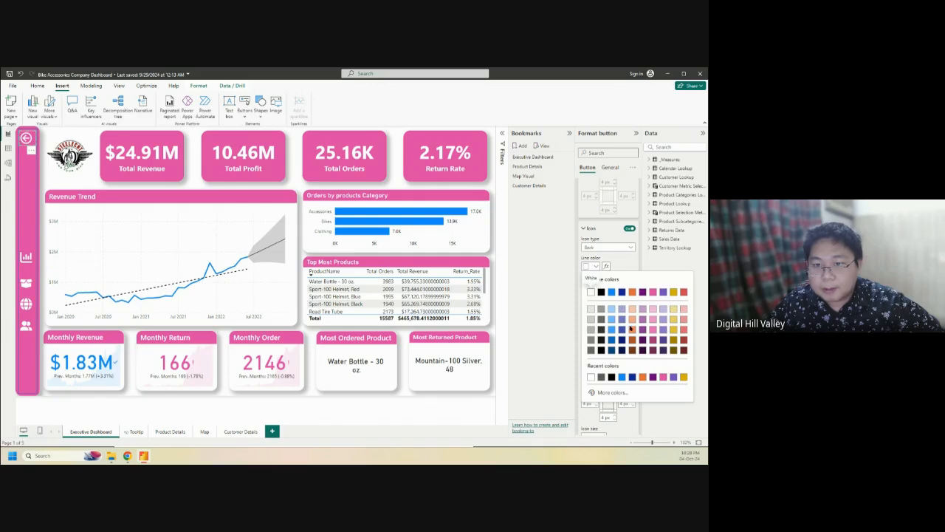
{"action": "left_click", "coordinate": [622, 377]}
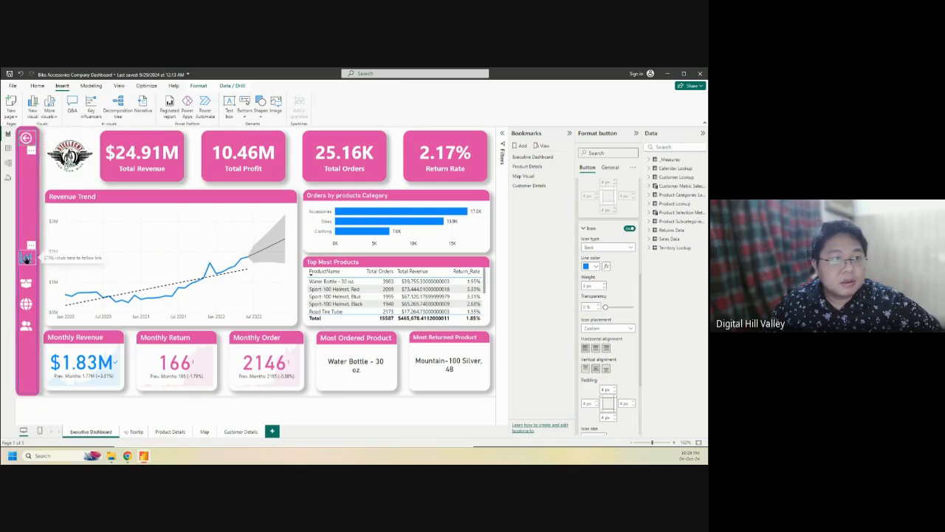
{"action": "left_click", "coordinate": [596, 266]}
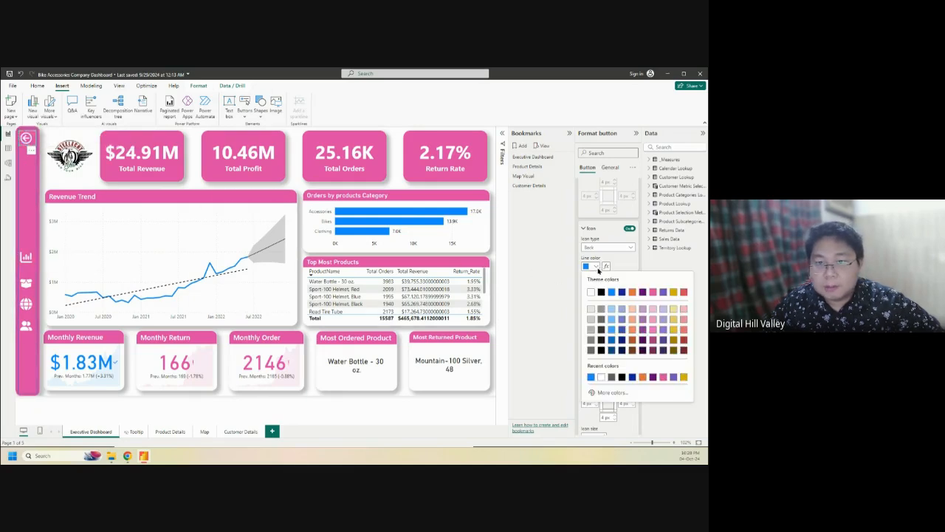
{"action": "left_click", "coordinate": [611, 321]}
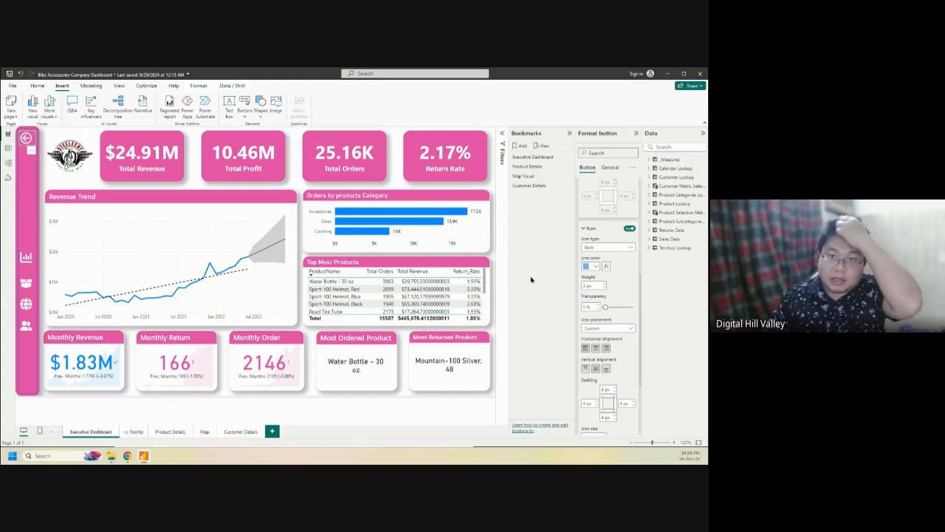
Examine the Back button's icon placement options and its action type
{"action": "left_click", "coordinate": [614, 329]}
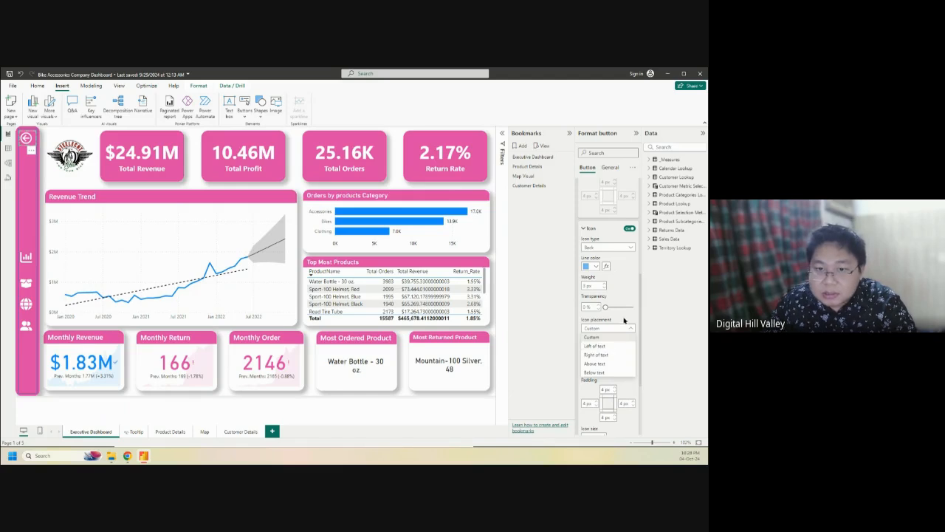
{"action": "scroll", "coordinate": [624, 319], "scroll_direction": "down", "scroll_amount": 2}
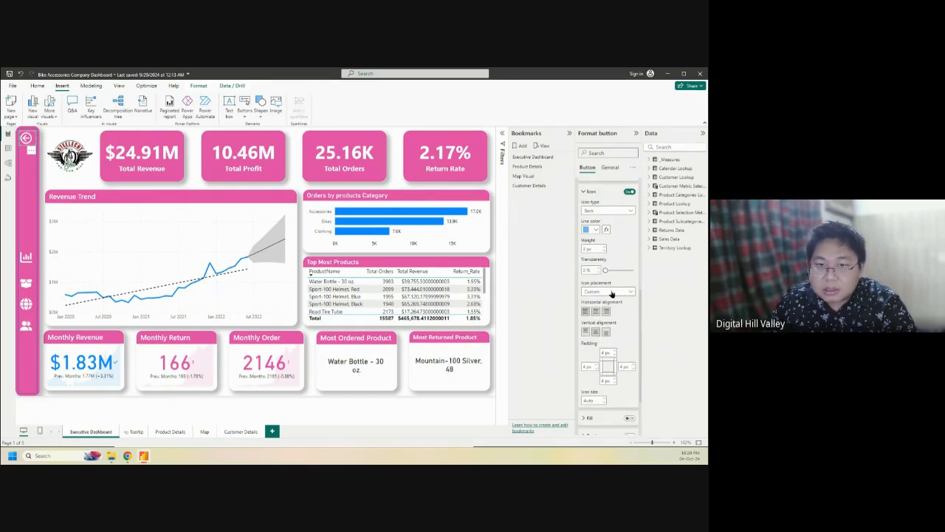
{"action": "left_click", "coordinate": [611, 292]}
{"action": "left_click", "coordinate": [624, 291]}
{"action": "scroll", "coordinate": [626, 334], "scroll_direction": "down", "scroll_amount": 3}
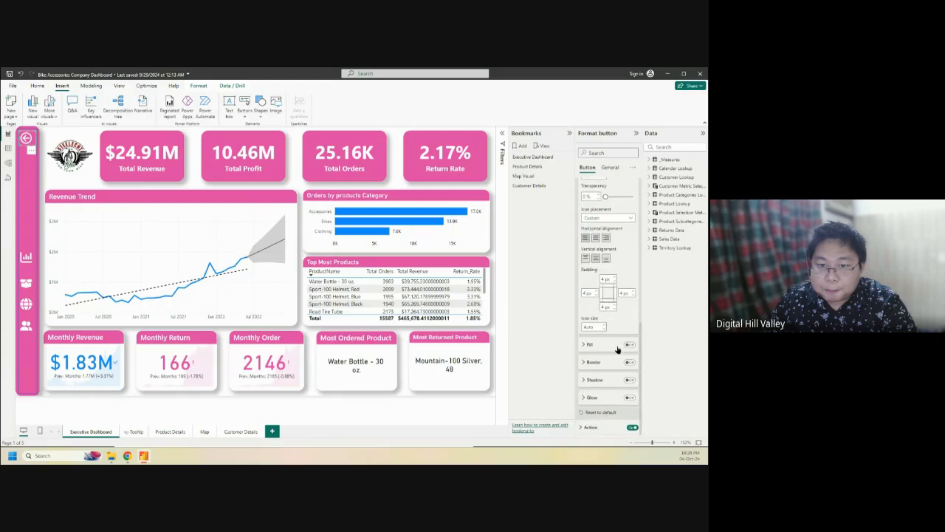
{"action": "left_click", "coordinate": [590, 426]}
{"action": "scroll", "coordinate": [604, 409], "scroll_direction": "down", "scroll_amount": 5}
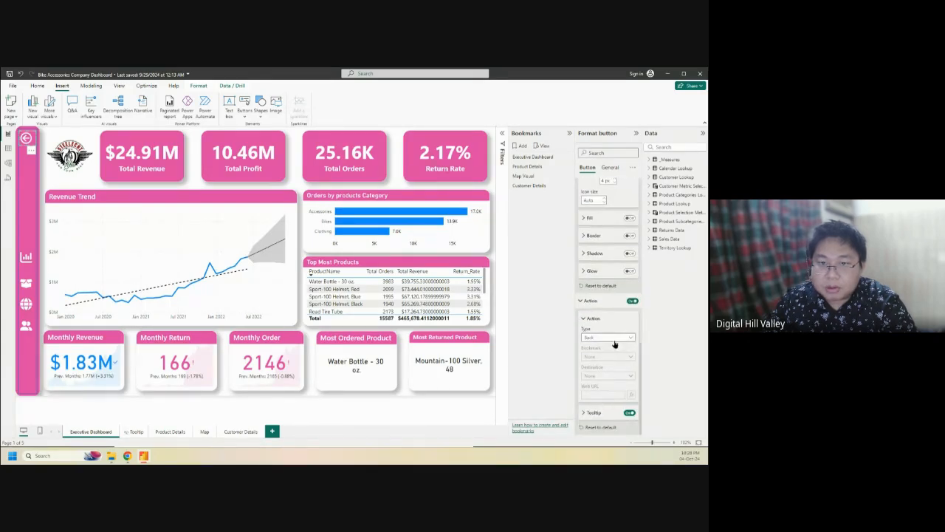
{"action": "left_click", "coordinate": [494, 230]}
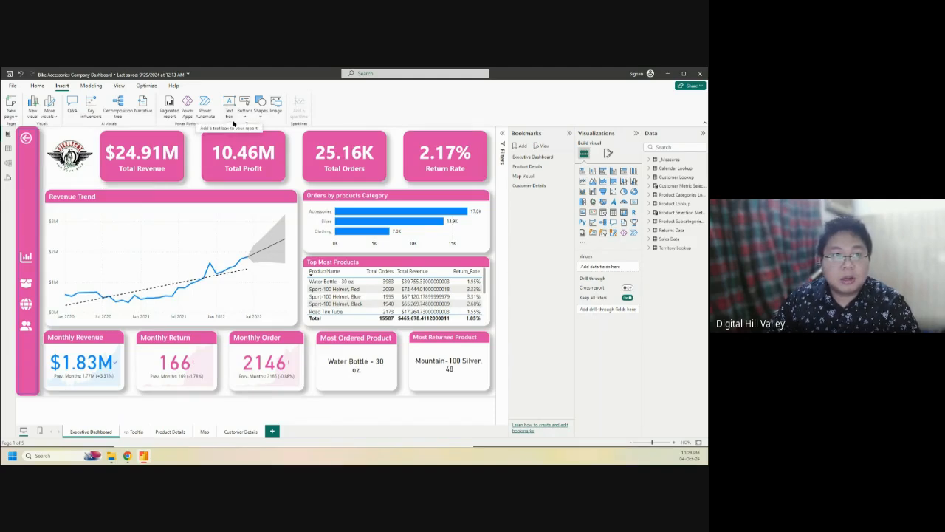
Insert a blank button and fit it in the pink sidebar directly below the Back button
{"action": "left_click", "coordinate": [239, 117]}
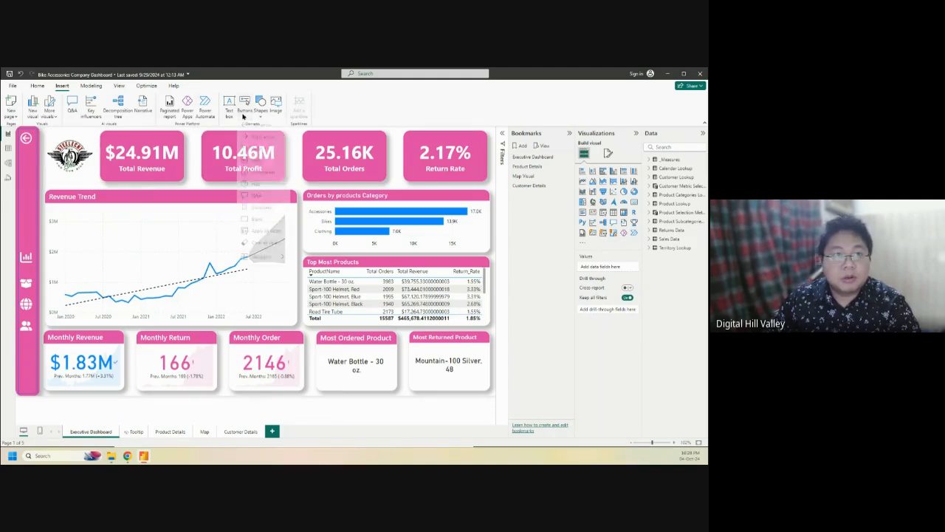
{"action": "left_click", "coordinate": [255, 222]}
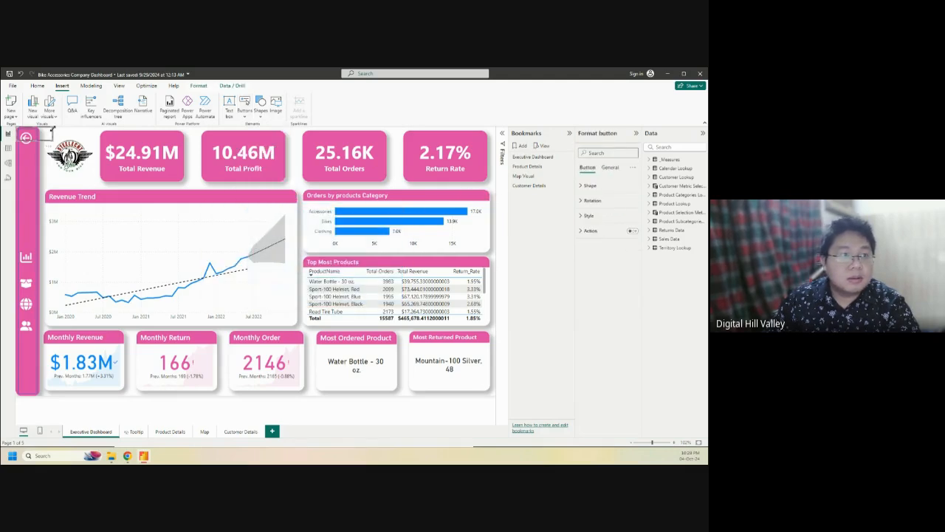
{"action": "left_click_drag", "start_coordinate": [51, 130], "coordinate": [35, 165]}
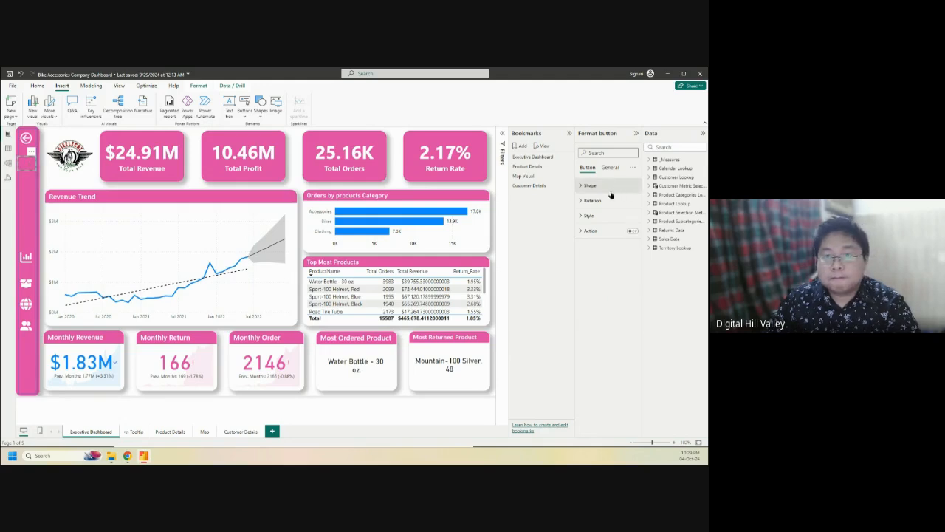
Enable the new blank button's action and set its type to Page navigation
{"action": "left_click", "coordinate": [632, 231]}
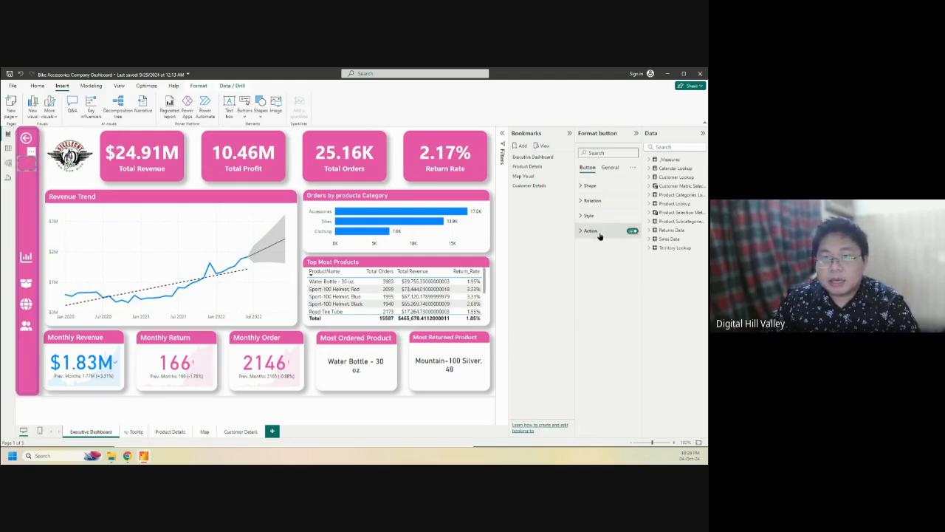
{"action": "left_click", "coordinate": [589, 231]}
{"action": "left_click", "coordinate": [601, 268]}
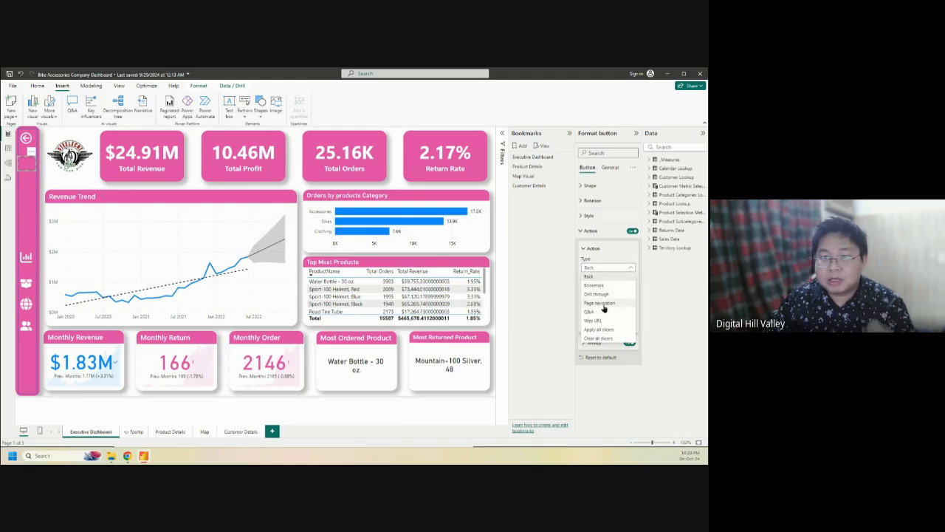
{"action": "left_click", "coordinate": [602, 303]}
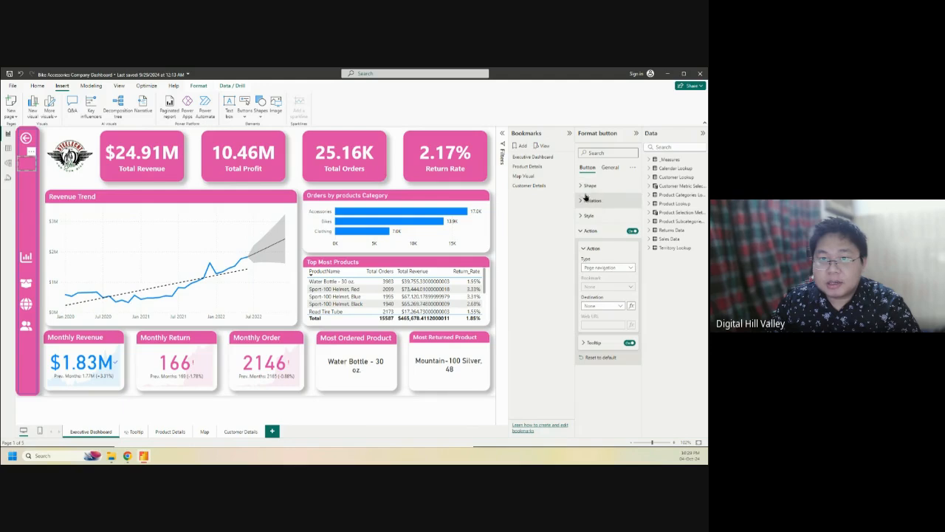
Give the blank button a custom Default icon using Filter_Icon.png from the AdventureWorks Images folder
{"action": "left_click", "coordinate": [597, 216]}
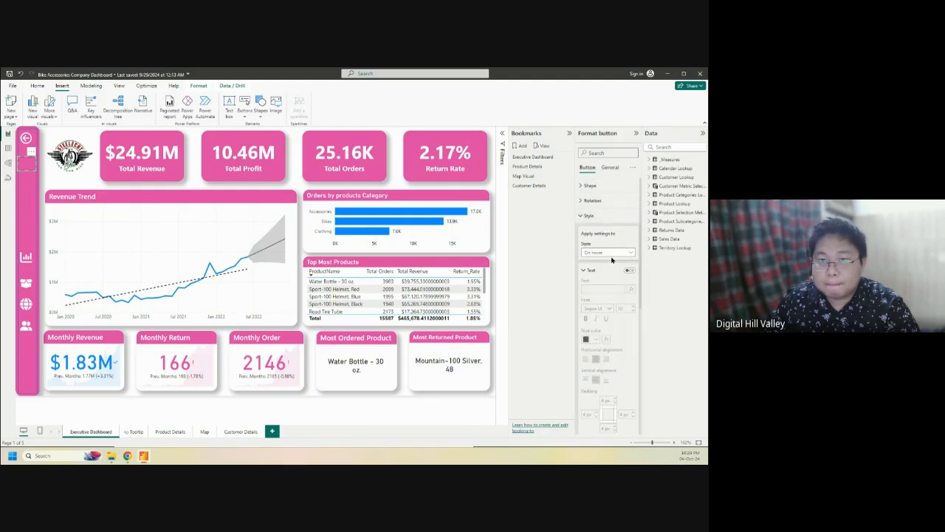
{"action": "left_click", "coordinate": [614, 253]}
{"action": "left_click", "coordinate": [597, 262]}
{"action": "scroll", "coordinate": [612, 285], "scroll_direction": "down", "scroll_amount": 4}
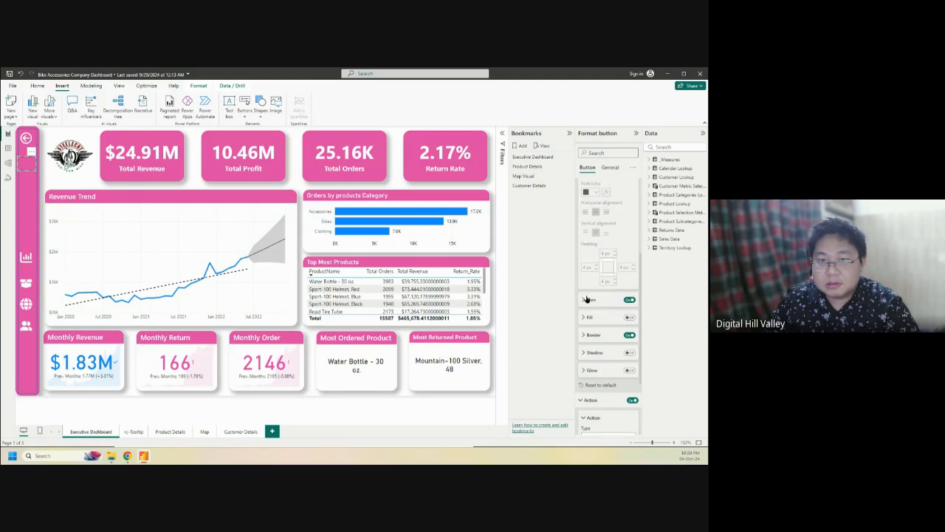
{"action": "left_click", "coordinate": [588, 300]}
{"action": "left_click", "coordinate": [610, 320]}
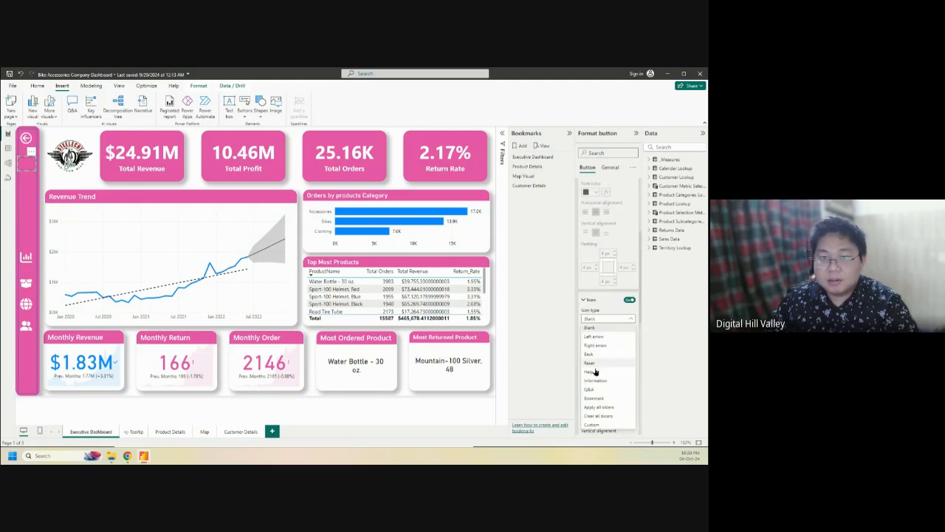
{"action": "left_click", "coordinate": [597, 425]}
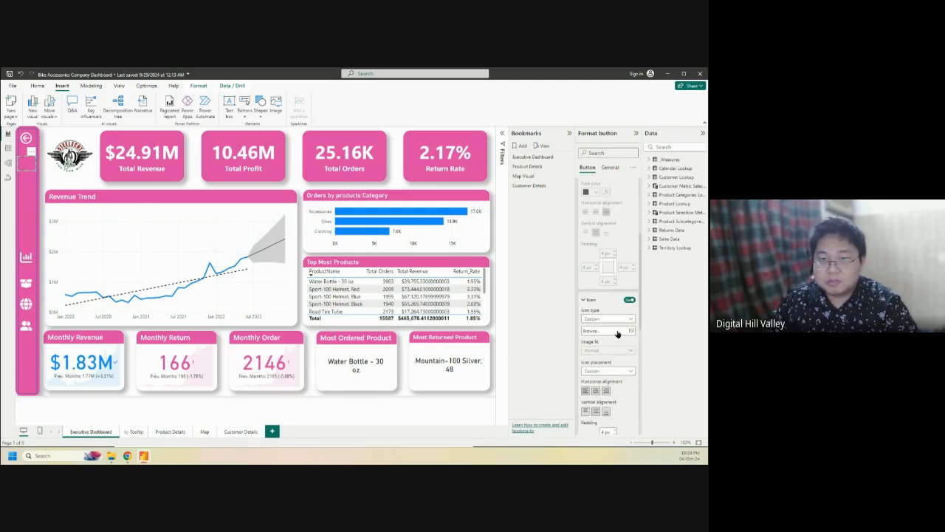
{"action": "left_click", "coordinate": [618, 330]}
{"action": "scroll", "coordinate": [258, 194], "scroll_direction": "down", "scroll_amount": 2}
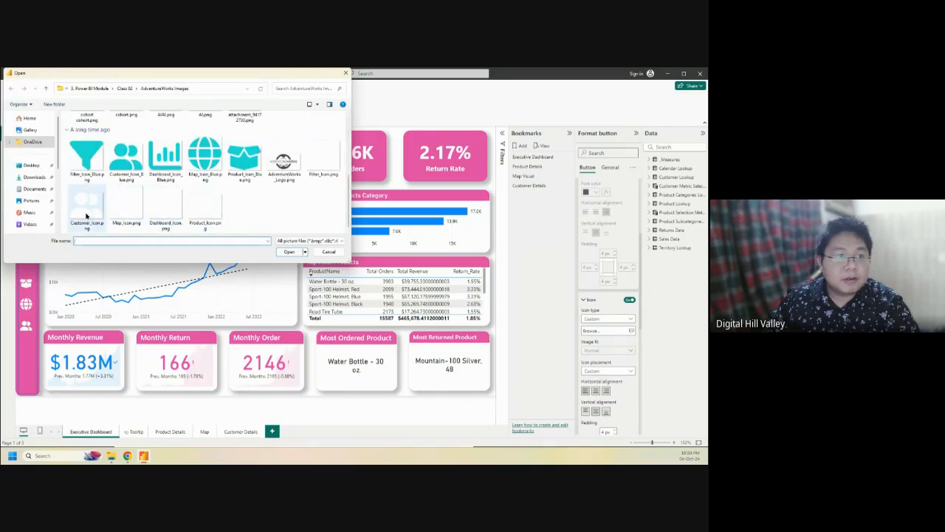
{"action": "left_click", "coordinate": [323, 158]}
{"action": "left_click", "coordinate": [289, 252]}
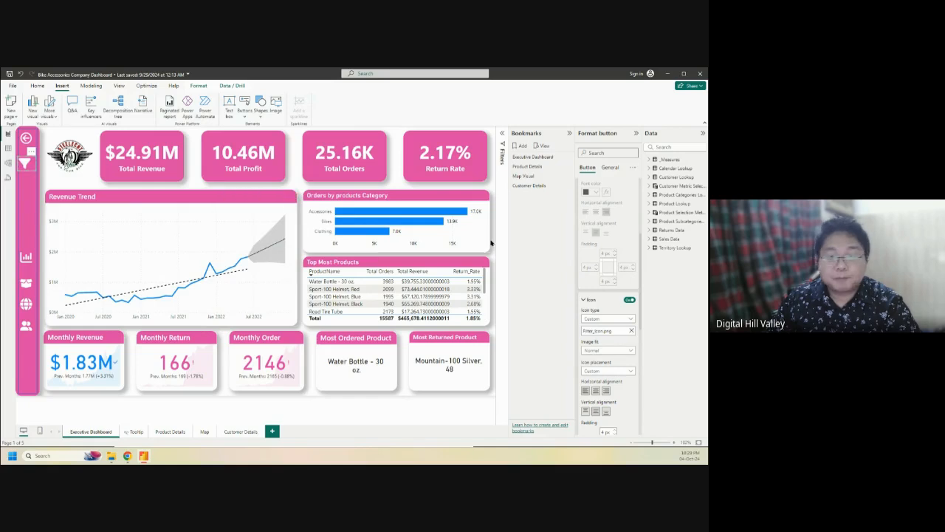
Replace the filter button's On hover icon with Filter_Icon_Blue.png from the AdventureWorks Images folder
{"action": "scroll", "coordinate": [601, 221], "scroll_direction": "up", "scroll_amount": 3}
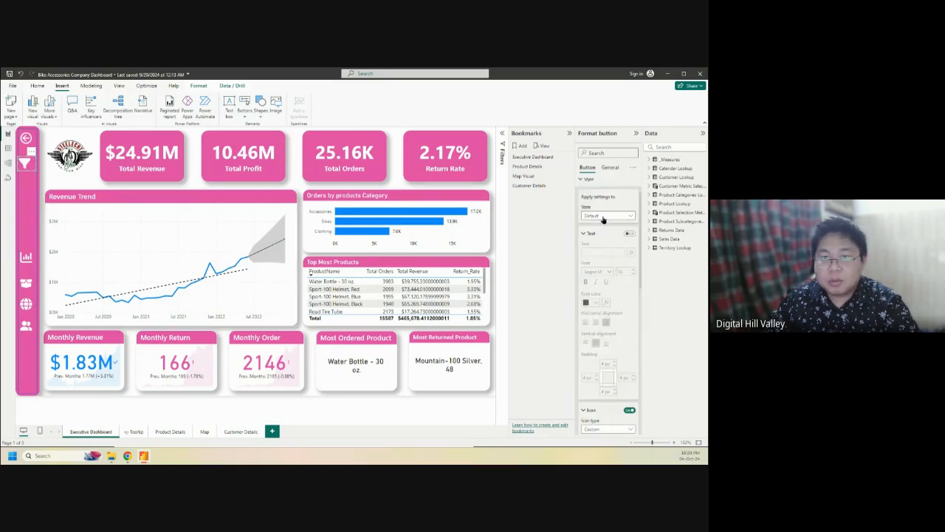
{"action": "left_click", "coordinate": [604, 217]}
{"action": "left_click", "coordinate": [611, 260]}
{"action": "scroll", "coordinate": [610, 260], "scroll_direction": "down", "scroll_amount": 1}
{"action": "scroll", "coordinate": [610, 260], "scroll_direction": "down", "scroll_amount": 5}
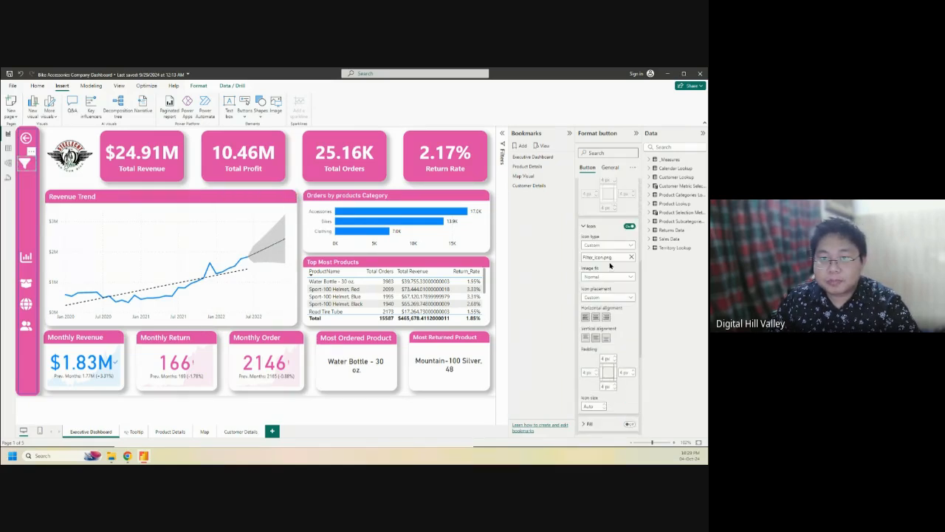
{"action": "left_click", "coordinate": [630, 258]}
{"action": "left_click", "coordinate": [606, 257]}
{"action": "scroll", "coordinate": [190, 163], "scroll_direction": "down", "scroll_amount": 3}
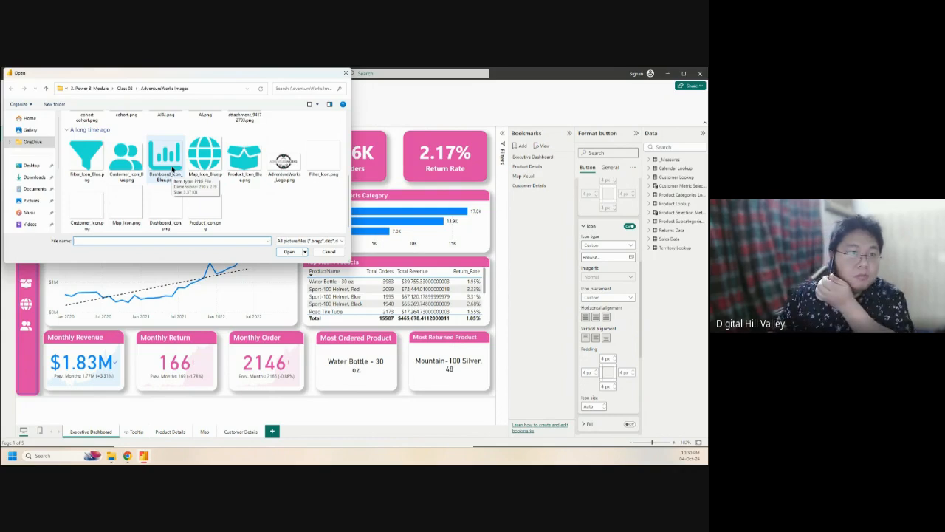
{"action": "left_click", "coordinate": [87, 156]}
{"action": "left_click", "coordinate": [290, 253]}
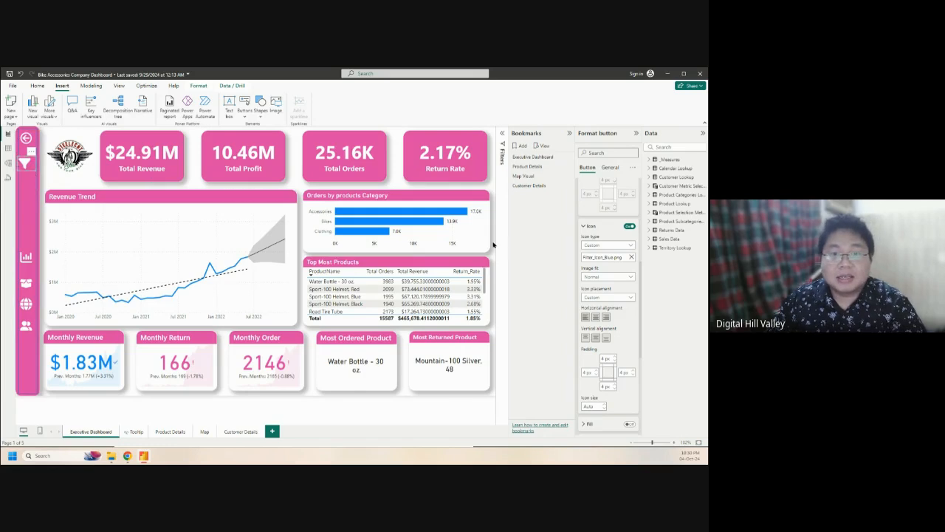
{"action": "left_click", "coordinate": [69, 169]}
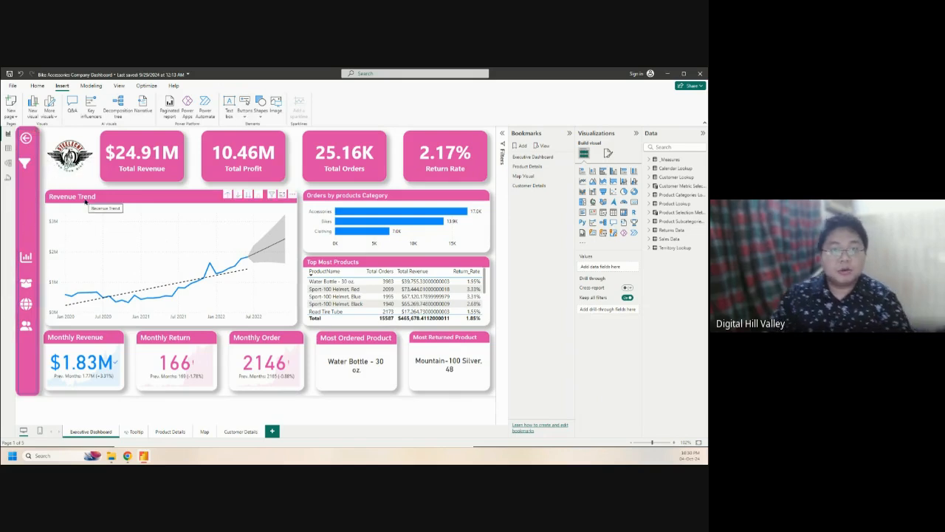
{"action": "left_click", "coordinate": [247, 116]}
{"action": "left_click", "coordinate": [247, 116]}
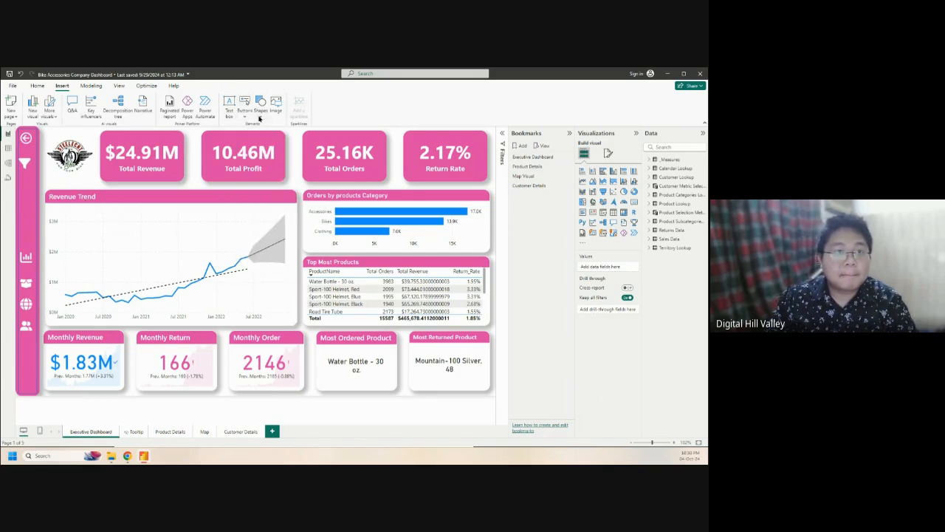
{"action": "left_click", "coordinate": [260, 116]}
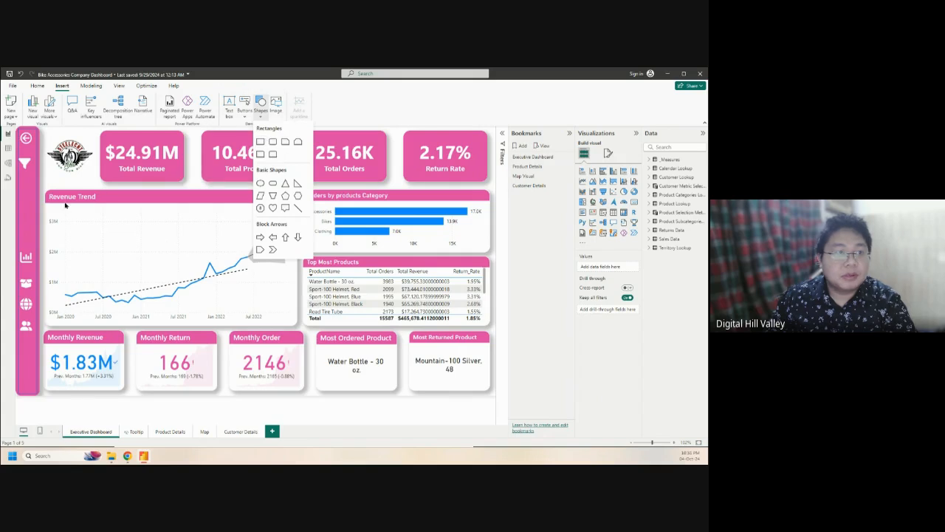
Duplicate the pink sidebar shape and place a widened copy over the middle of the Revenue Trend chart
{"action": "left_click", "coordinate": [29, 212]}
{"action": "left_click", "coordinate": [25, 214]}
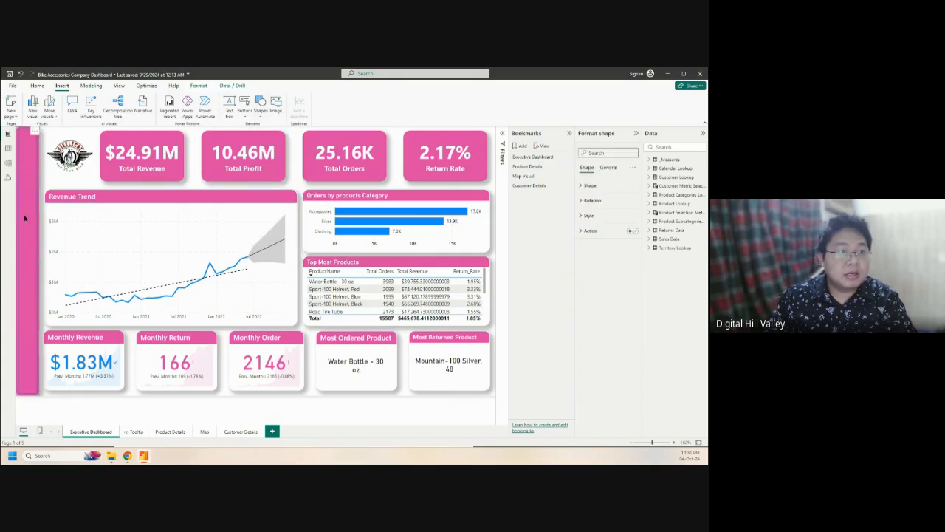
{"action": "left_click_drag", "start_coordinate": [25, 218], "coordinate": [29, 219]}
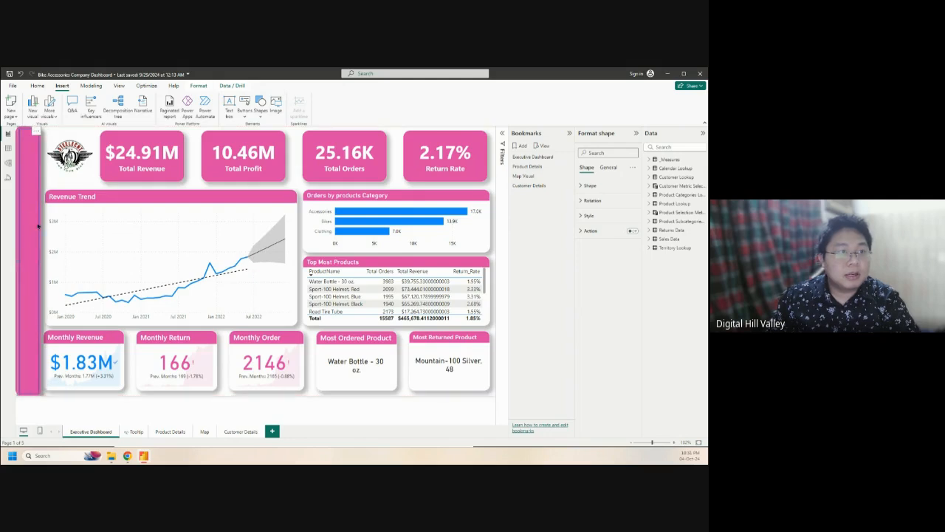
{"action": "left_click_drag", "start_coordinate": [29, 231], "coordinate": [27, 230]}
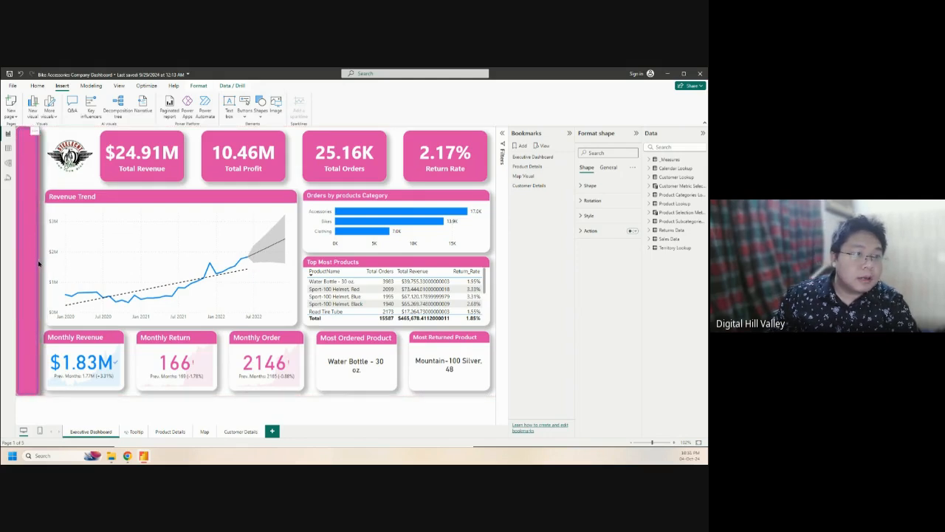
{"action": "left_click_drag", "start_coordinate": [41, 263], "coordinate": [101, 270]}
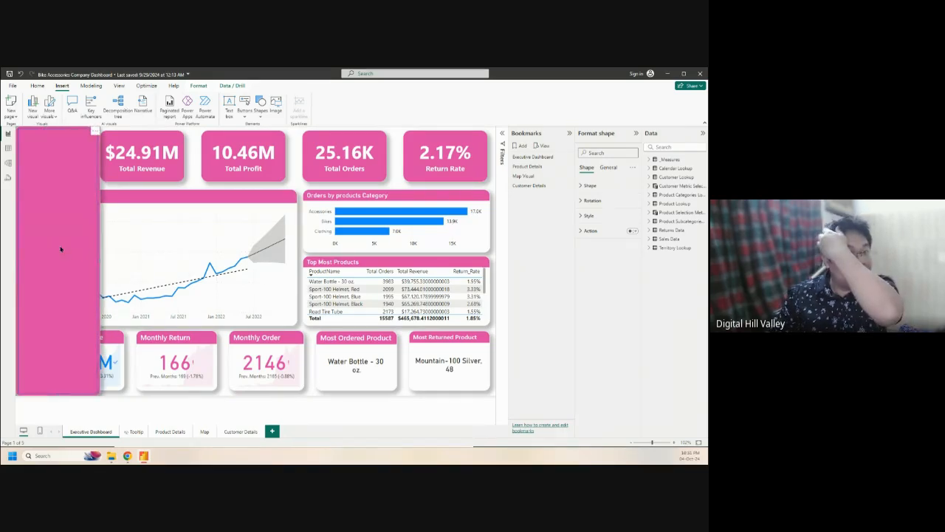
{"action": "left_click_drag", "start_coordinate": [68, 249], "coordinate": [189, 254]}
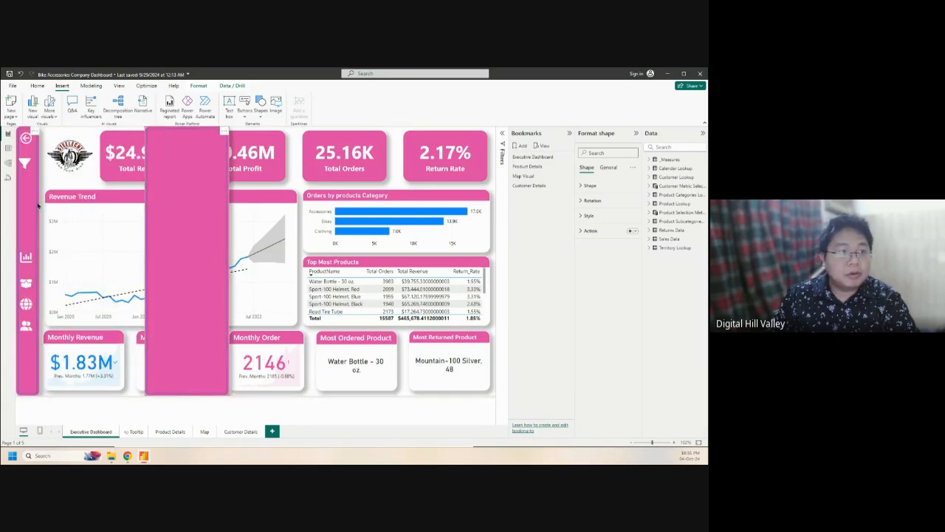
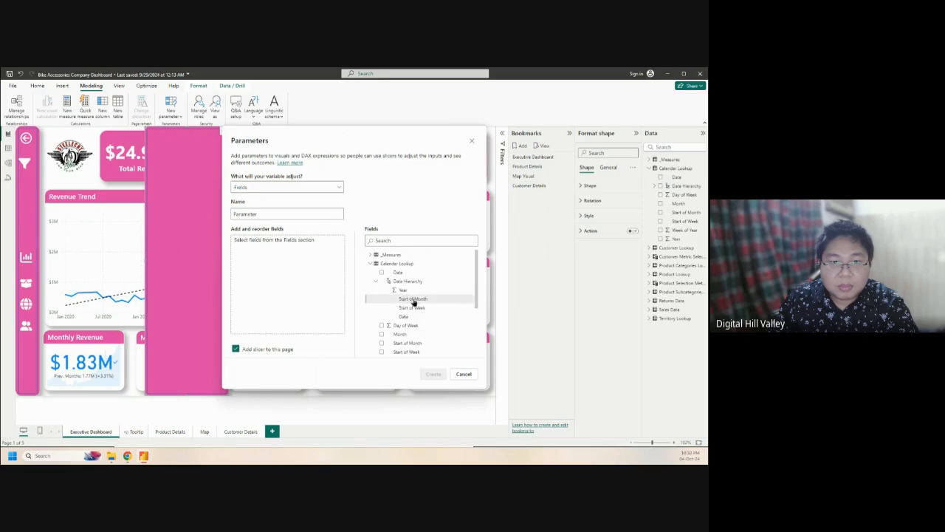
Create a fields parameter from the Calendar Lookup table's Year field, with its slicer added to the Executive Dashboard page
{"action": "scroll", "coordinate": [428, 314], "scroll_direction": "down", "scroll_amount": 1}
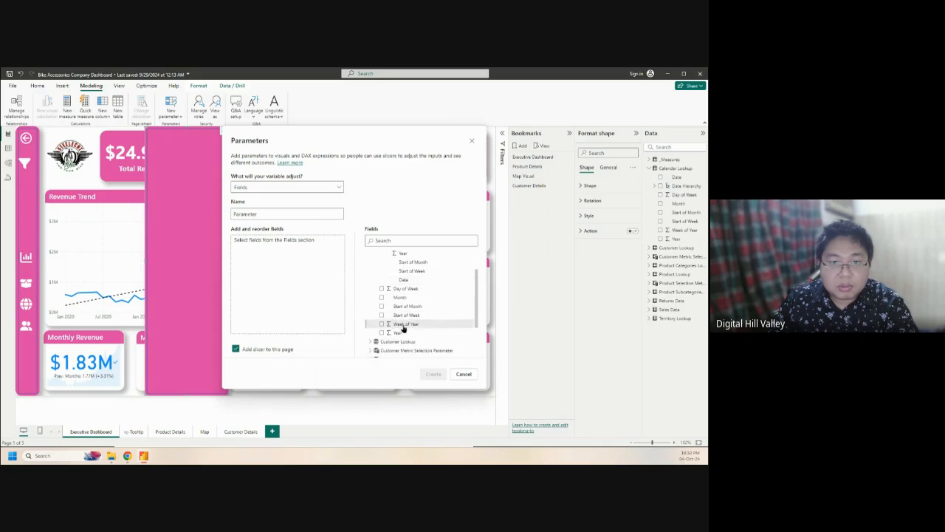
{"action": "left_click", "coordinate": [382, 334]}
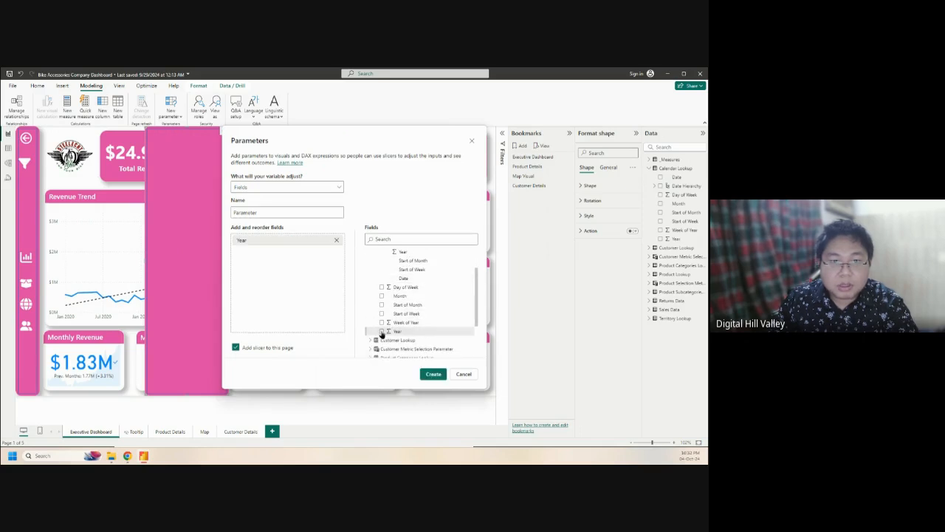
{"action": "scroll", "coordinate": [403, 321], "scroll_direction": "up", "scroll_amount": 2}
{"action": "scroll", "coordinate": [405, 319], "scroll_direction": "down", "scroll_amount": 1}
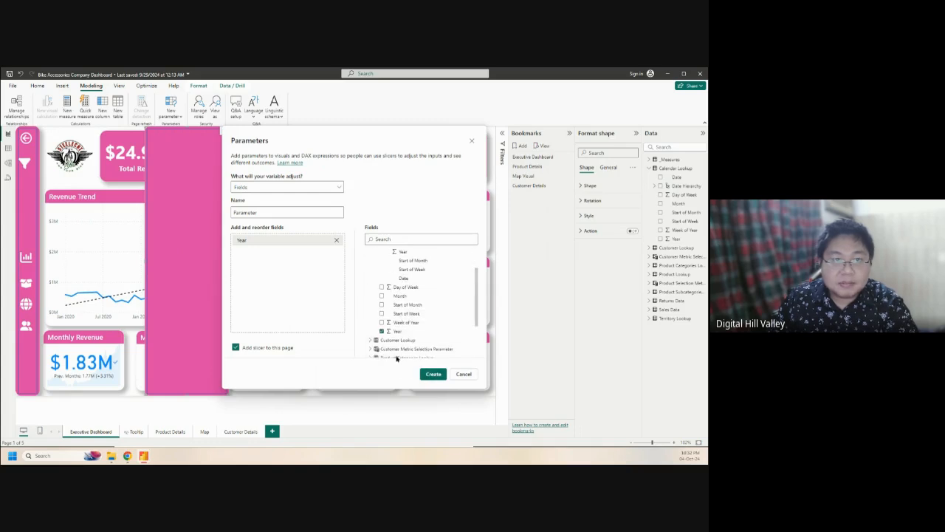
{"action": "scroll", "coordinate": [437, 310], "scroll_direction": "down", "scroll_amount": 2}
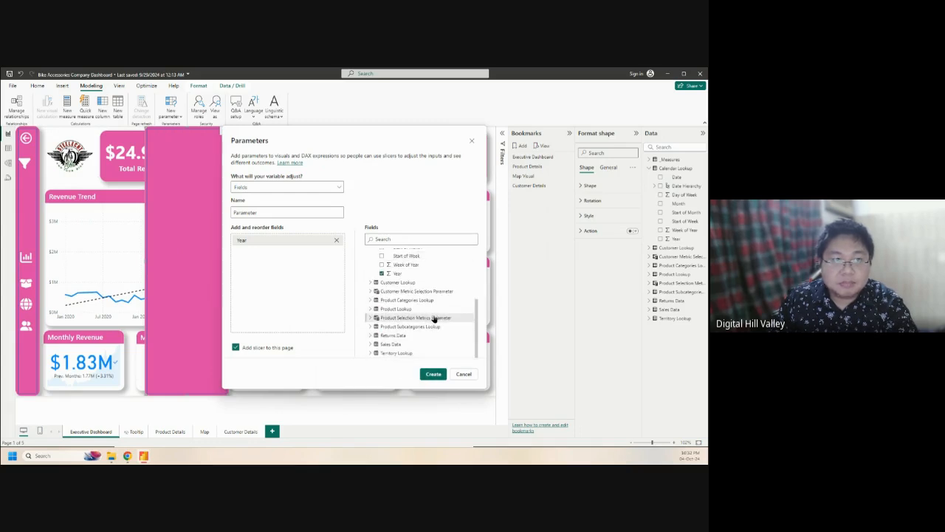
{"action": "left_click", "coordinate": [433, 375]}
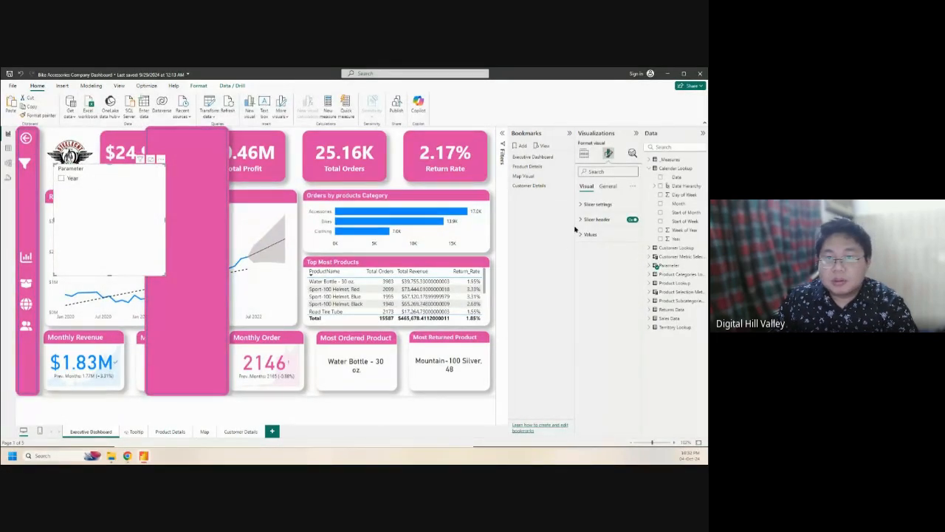
Replace the Parameter field in the new slicer with Year from the Calendar Lookup table
{"action": "left_click", "coordinate": [107, 182]}
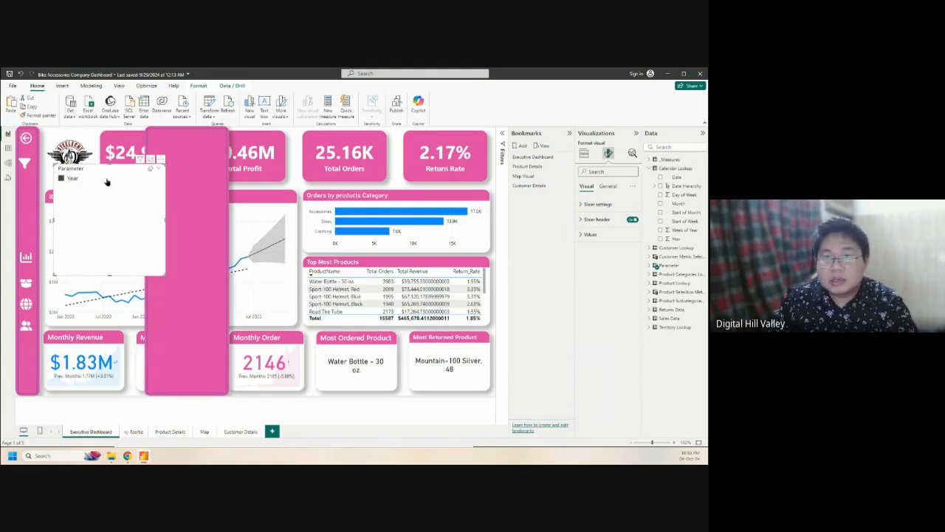
{"action": "left_click", "coordinate": [584, 153]}
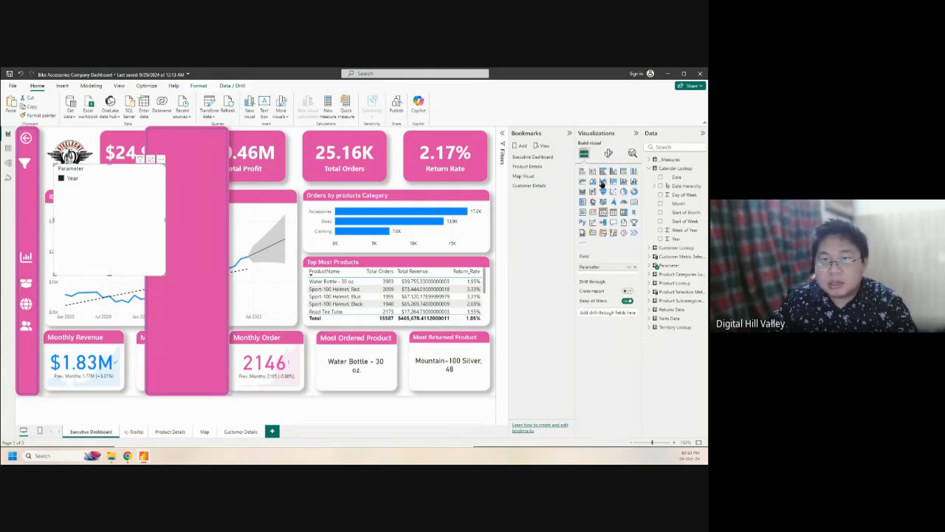
{"action": "left_click", "coordinate": [630, 269]}
{"action": "left_click", "coordinate": [627, 268]}
{"action": "left_click", "coordinate": [635, 269]}
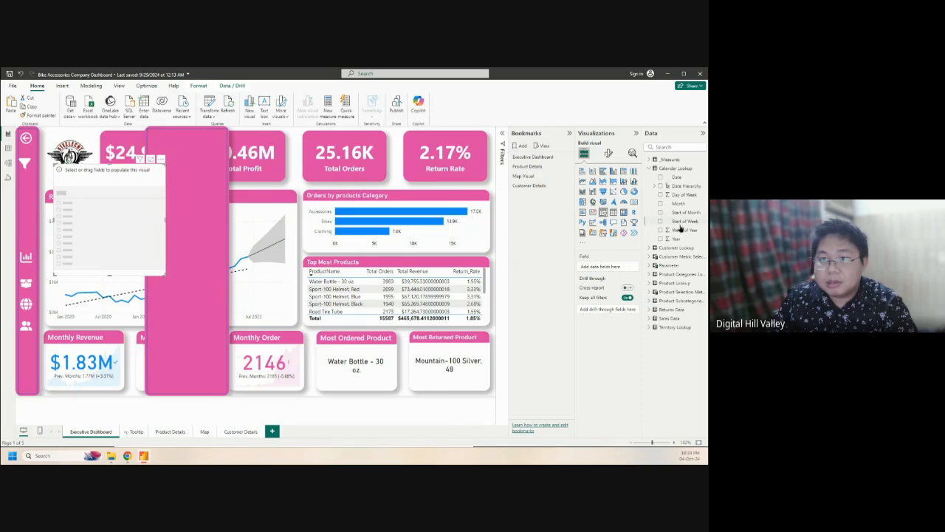
{"action": "left_click_drag", "start_coordinate": [680, 240], "coordinate": [617, 267]}
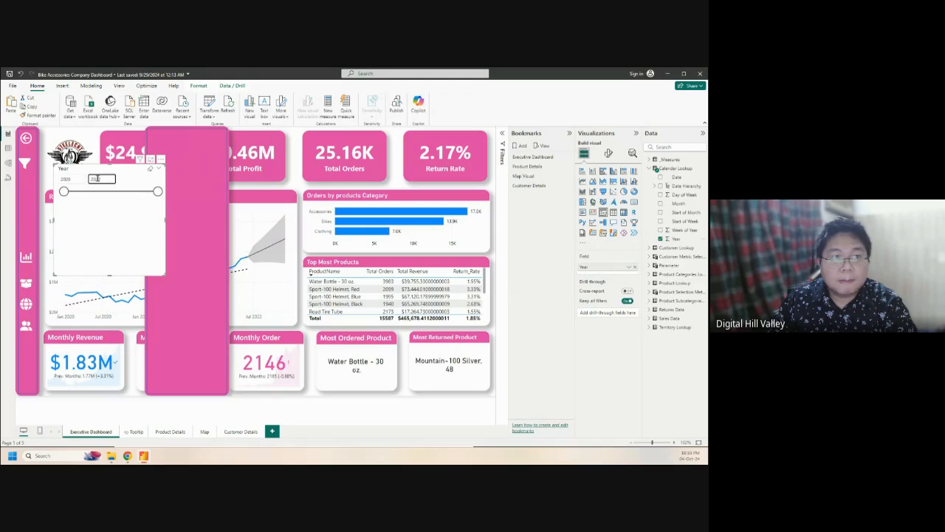
{"action": "left_click", "coordinate": [628, 268]}
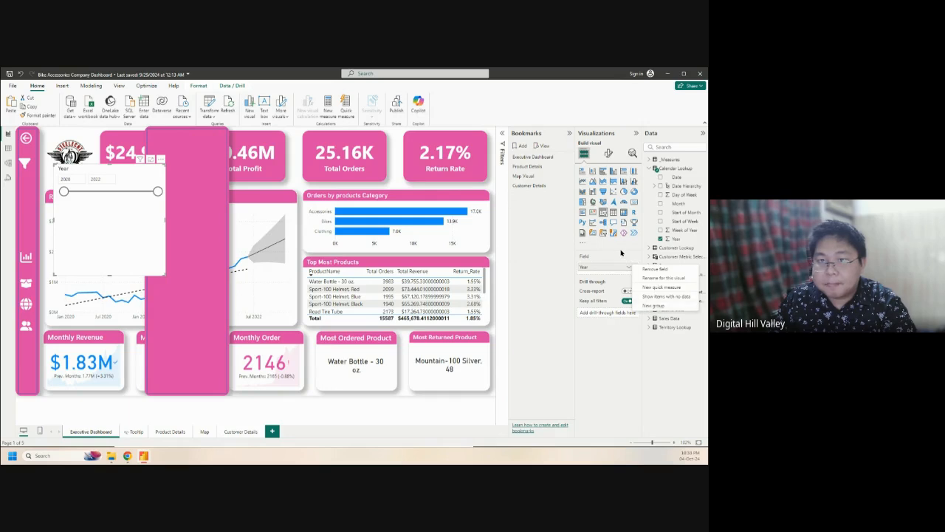
{"action": "left_click", "coordinate": [621, 254]}
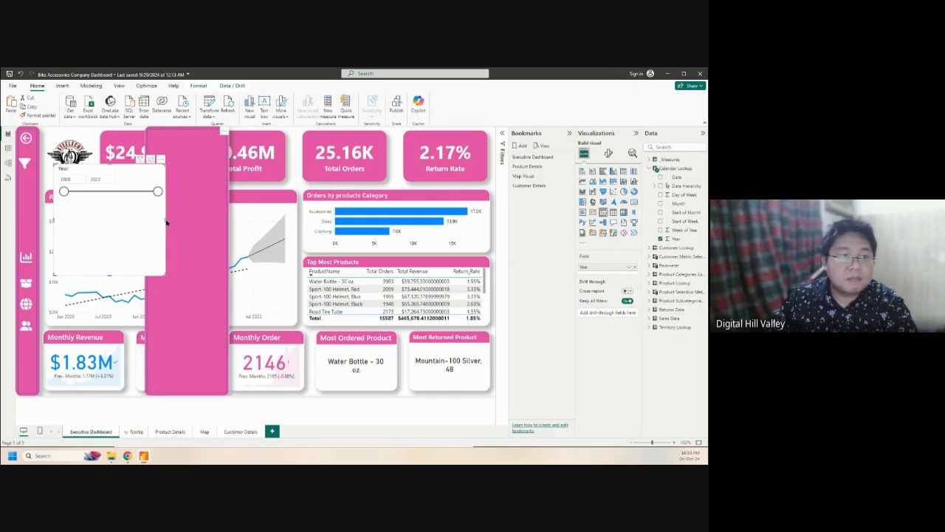
Try fitting the Year slicer near the upper end of the wide pink panel, and delete it from the page
{"action": "left_click_drag", "start_coordinate": [163, 221], "coordinate": [120, 212]}
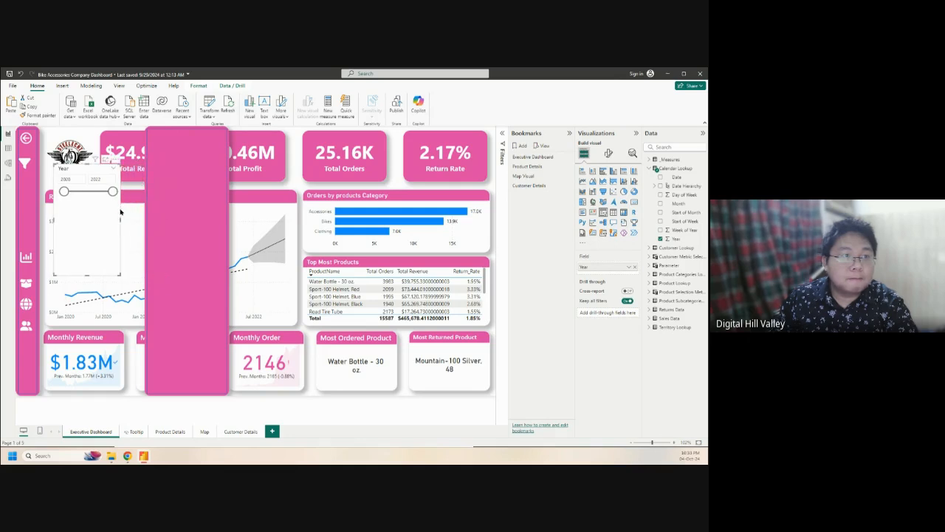
{"action": "left_click_drag", "start_coordinate": [89, 265], "coordinate": [175, 153]}
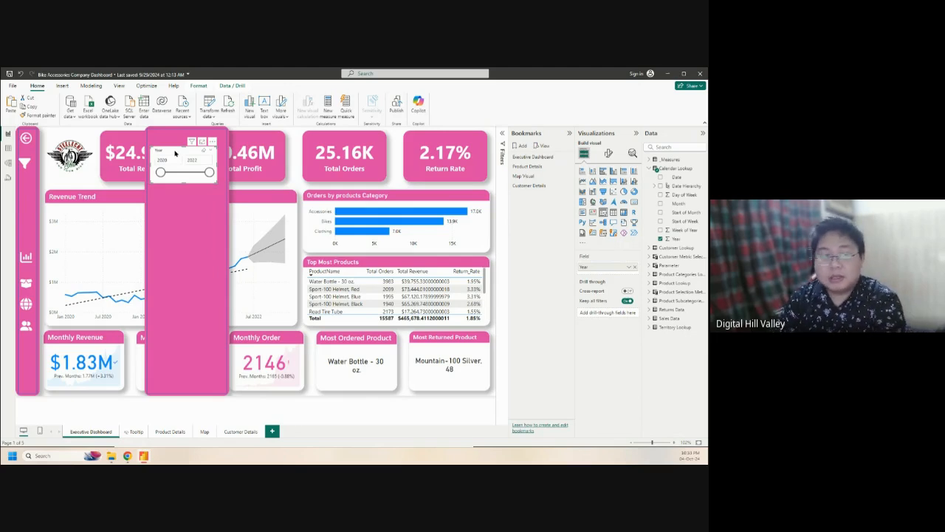
{"action": "key", "text": "Delete"}
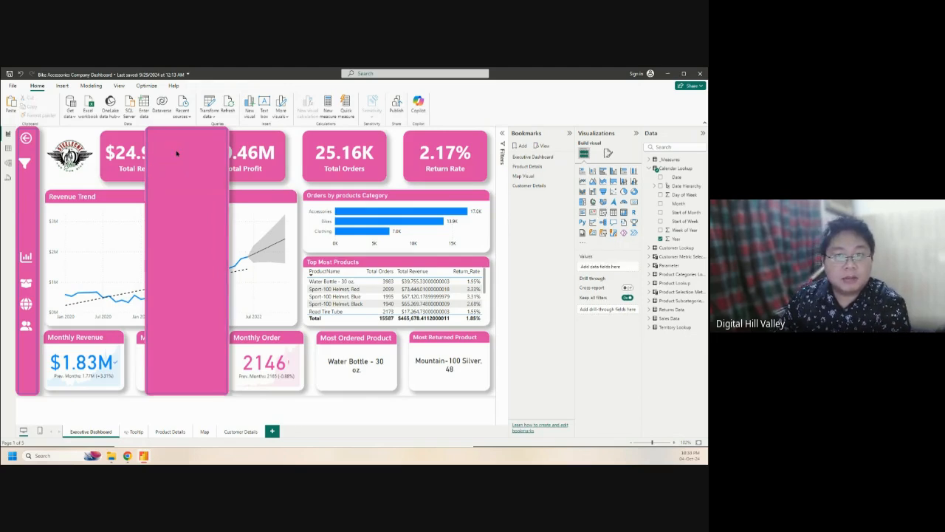
Start another fields parameter and add Year from the Calendar Lookup table to it
{"action": "left_click", "coordinate": [210, 115]}
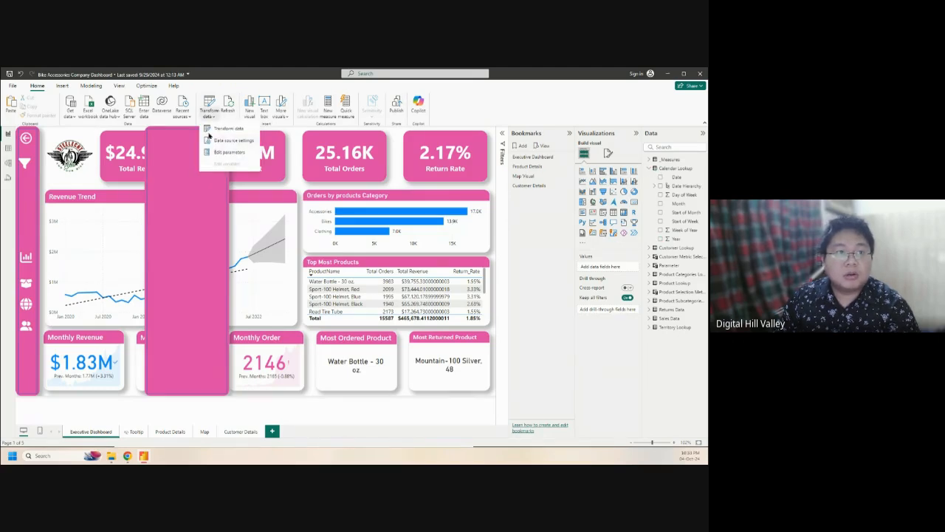
{"action": "left_click", "coordinate": [210, 116]}
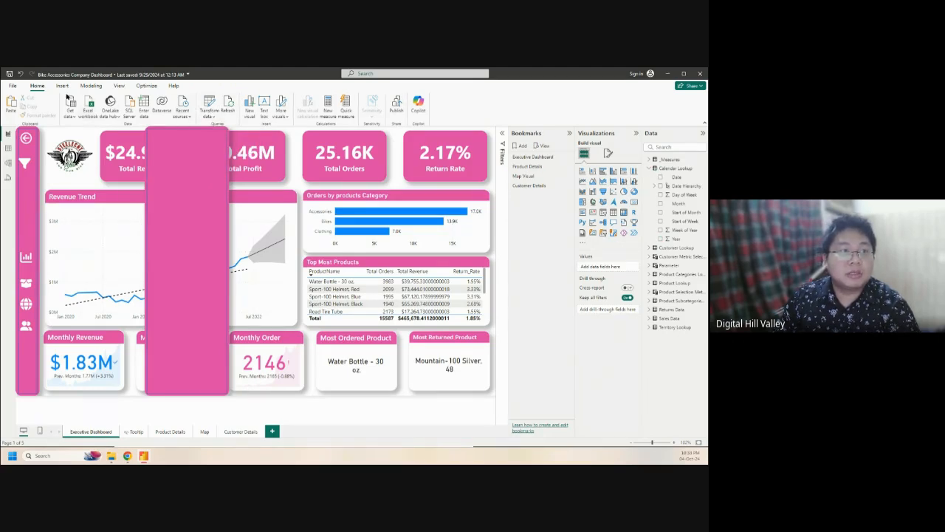
{"action": "left_click", "coordinate": [91, 85]}
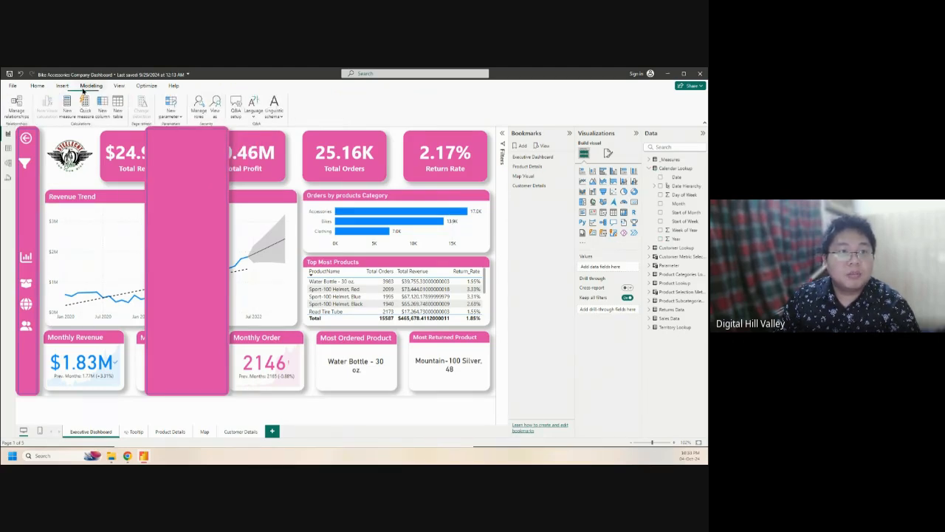
{"action": "left_click", "coordinate": [168, 116]}
{"action": "left_click", "coordinate": [170, 142]}
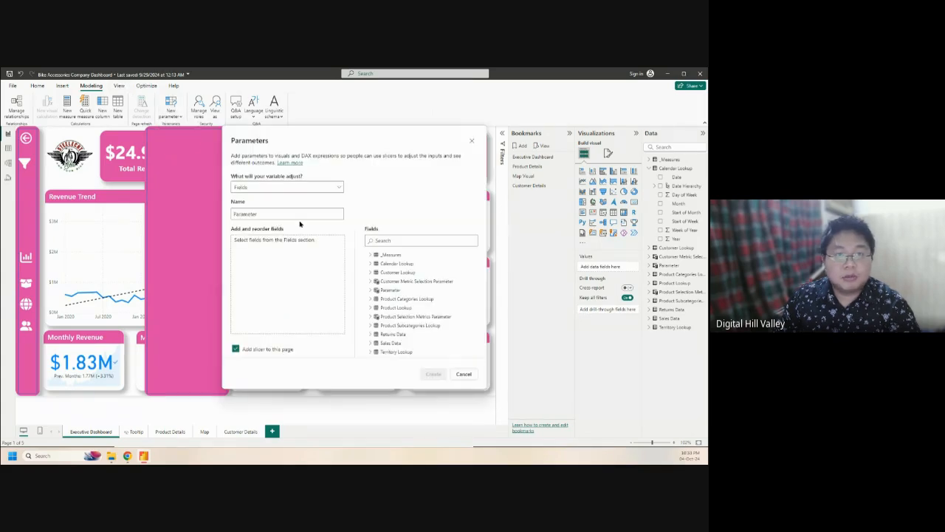
{"action": "left_click", "coordinate": [372, 264]}
{"action": "scroll", "coordinate": [391, 280], "scroll_direction": "down", "scroll_amount": 3}
{"action": "scroll", "coordinate": [397, 276], "scroll_direction": "up", "scroll_amount": 2}
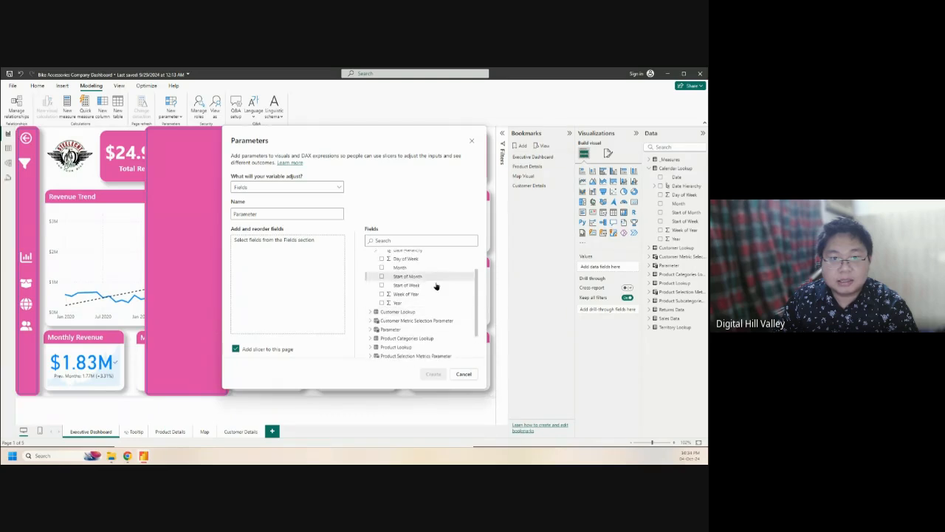
{"action": "left_click", "coordinate": [382, 302]}
Name the parameter Years and create it with a slicer on this page
{"action": "left_click", "coordinate": [253, 212]}
{"action": "double_click", "coordinate": [253, 212]}
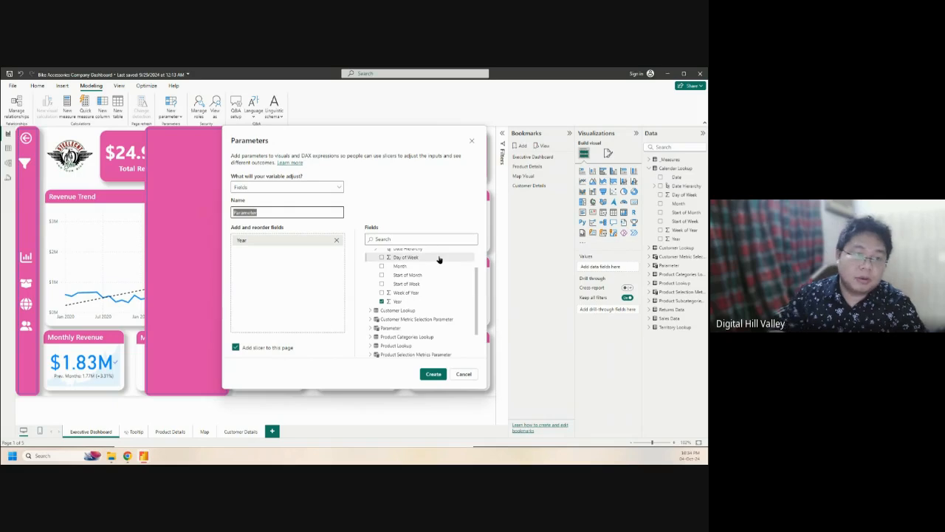
{"action": "type", "text": "Years"}
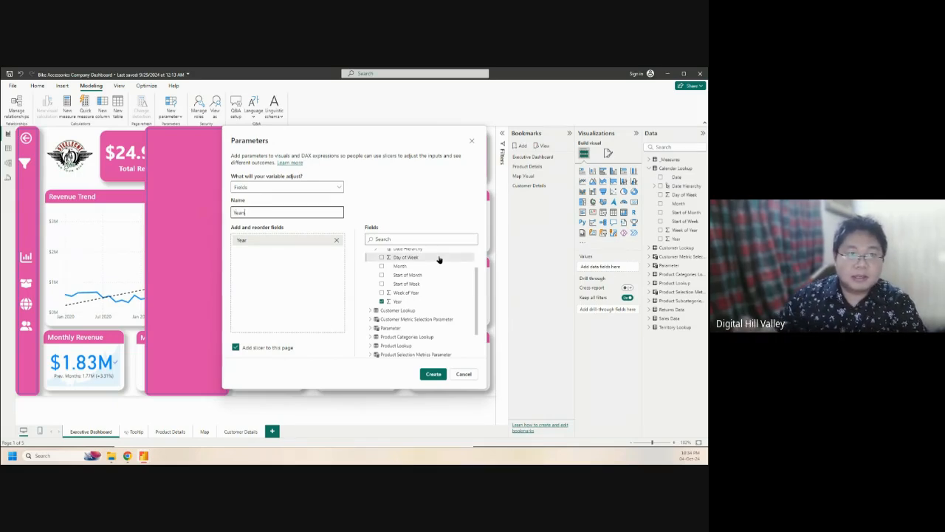
{"action": "left_click", "coordinate": [434, 374]}
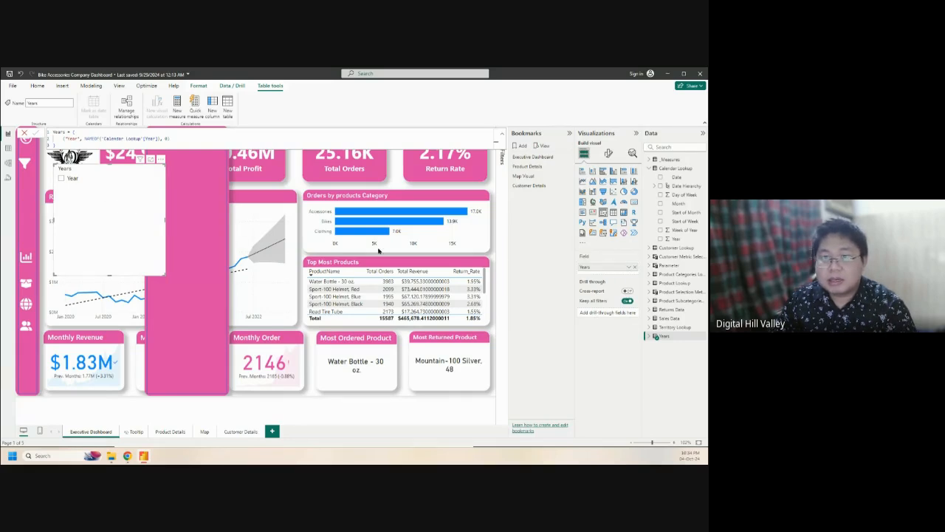
Replace the slicer's Years parameter with Year from the Calendar Lookup table and make the slicer narrower
{"action": "left_click", "coordinate": [608, 153]}
{"action": "left_click", "coordinate": [584, 153]}
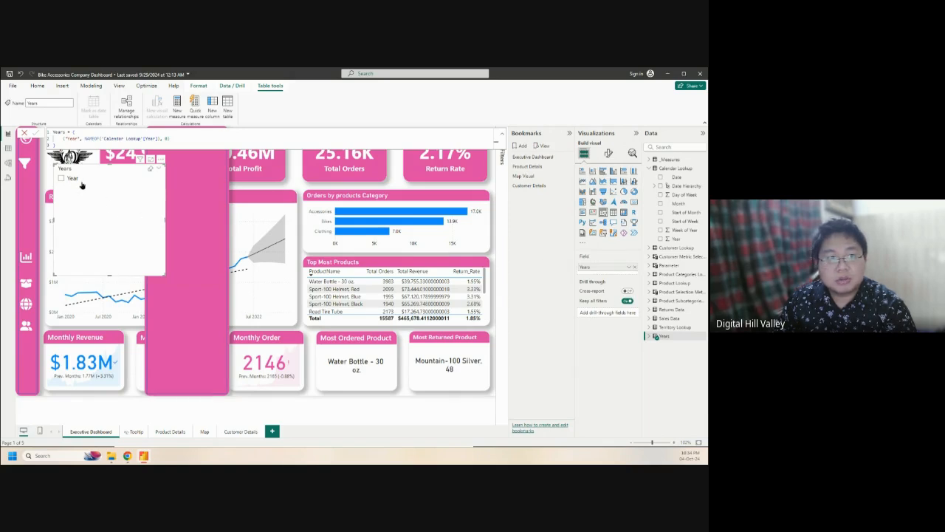
{"action": "left_click", "coordinate": [635, 268]}
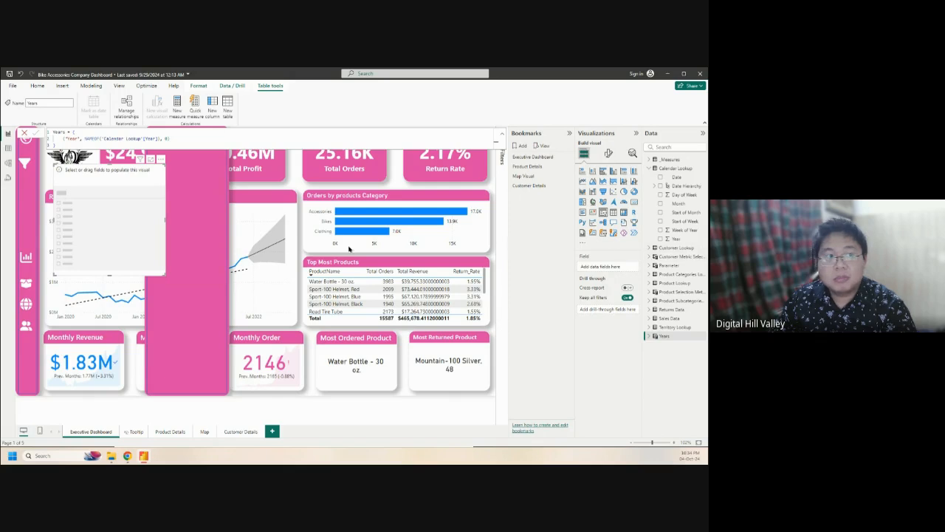
{"action": "left_click_drag", "start_coordinate": [679, 240], "coordinate": [614, 269]}
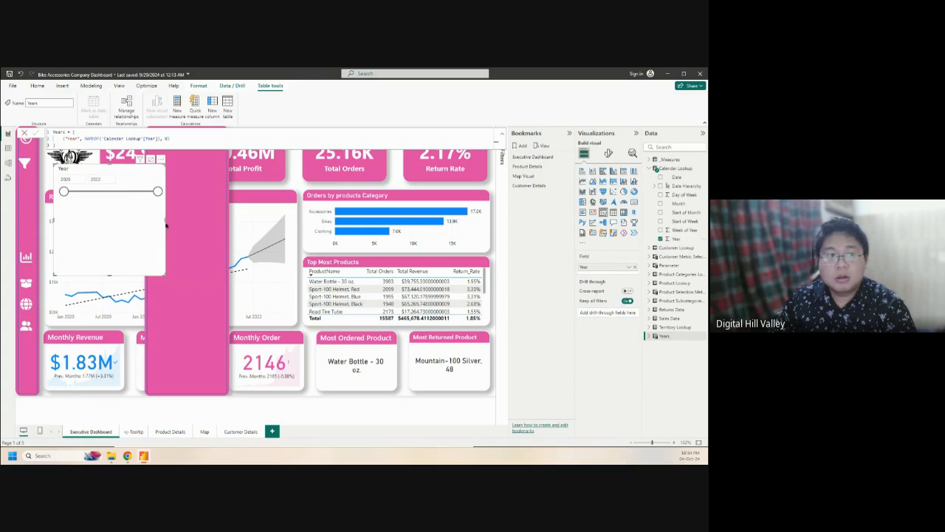
{"action": "left_click_drag", "start_coordinate": [148, 220], "coordinate": [123, 217]}
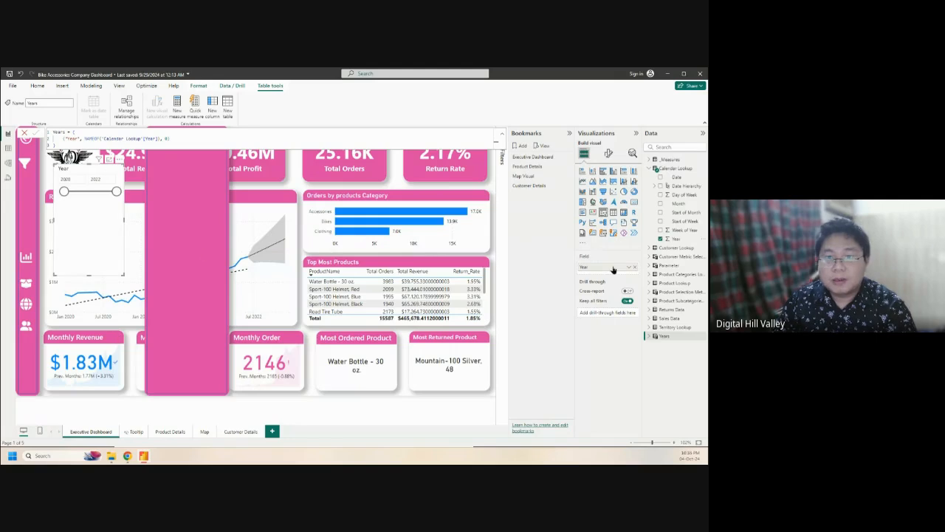
Set the Year slicer's style to Dropdown and expand its list of years
{"action": "left_click", "coordinate": [608, 154]}
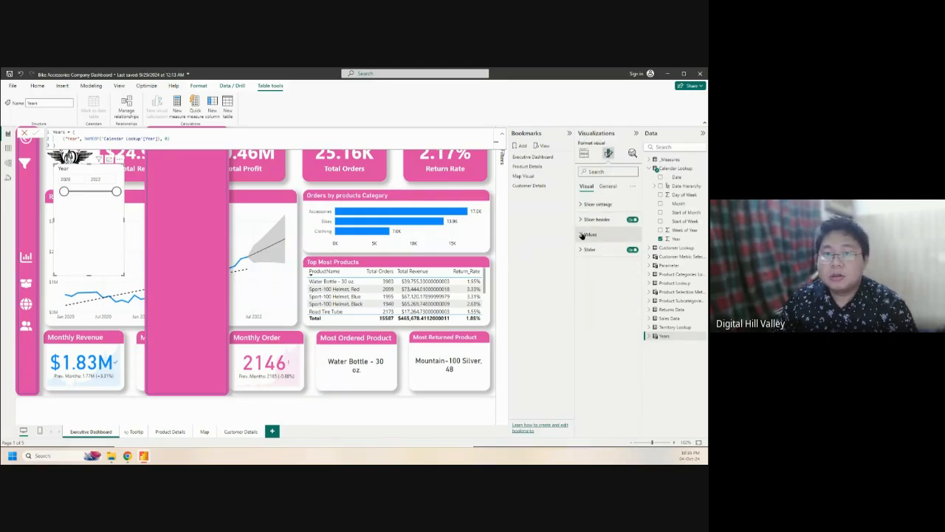
{"action": "left_click", "coordinate": [584, 235]}
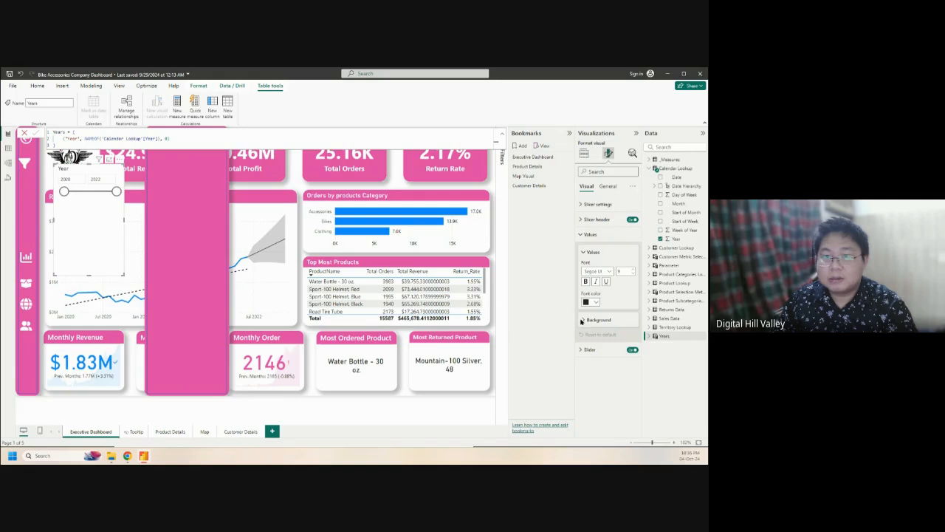
{"action": "left_click", "coordinate": [591, 349]}
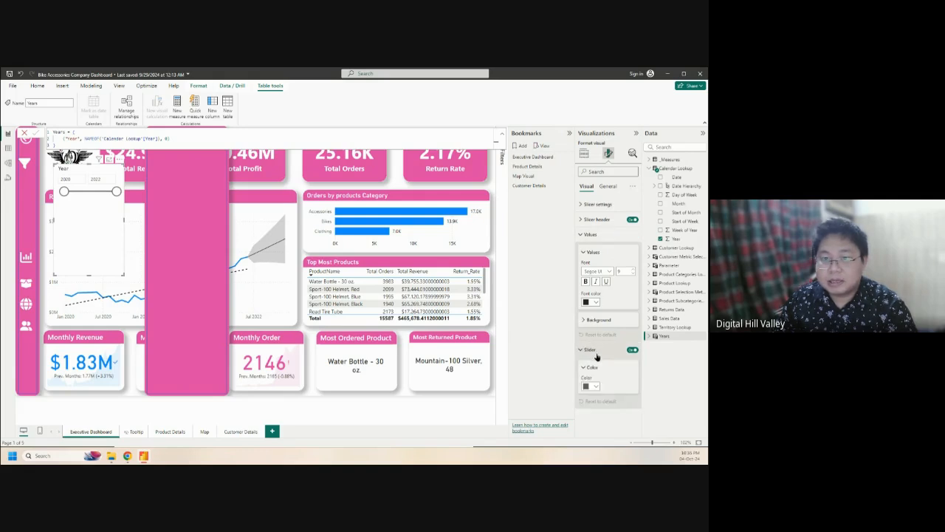
{"action": "left_click", "coordinate": [587, 219]}
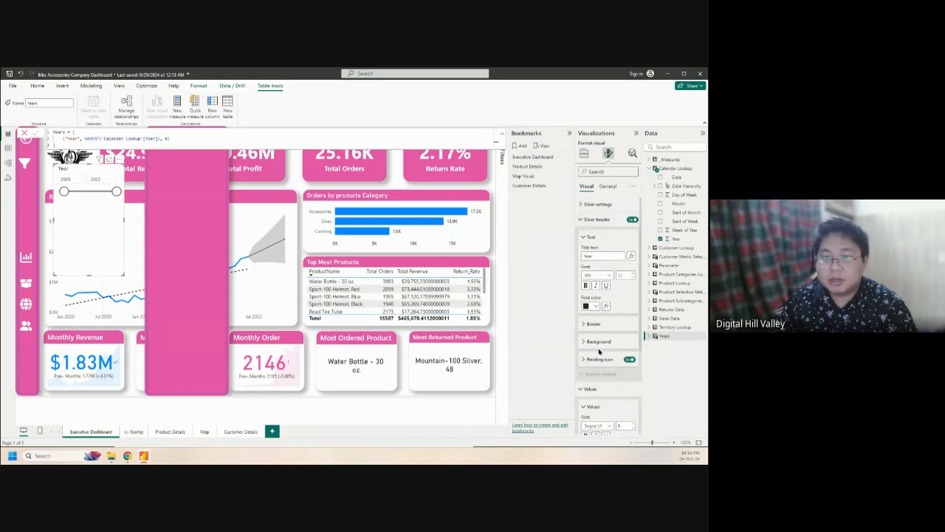
{"action": "left_click", "coordinate": [595, 204]}
{"action": "scroll", "coordinate": [604, 272], "scroll_direction": "down", "scroll_amount": 3}
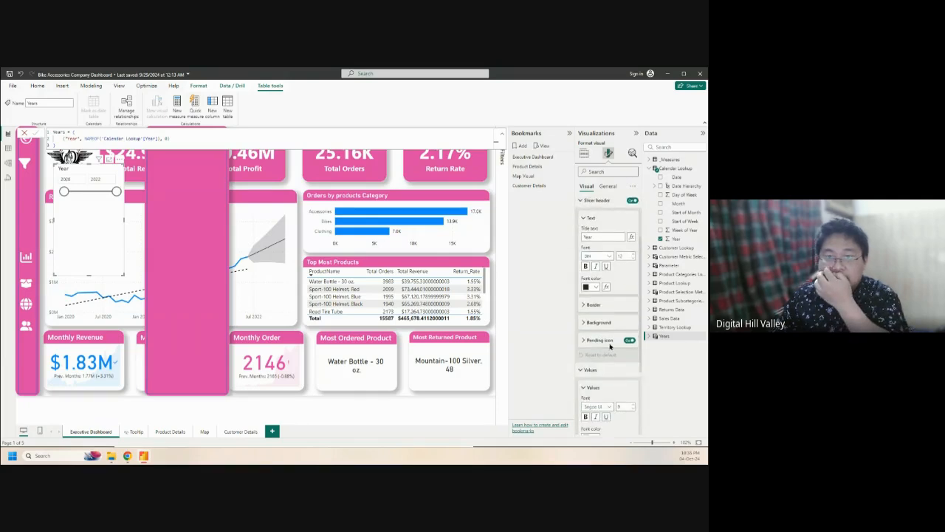
{"action": "scroll", "coordinate": [612, 270], "scroll_direction": "up", "scroll_amount": 3}
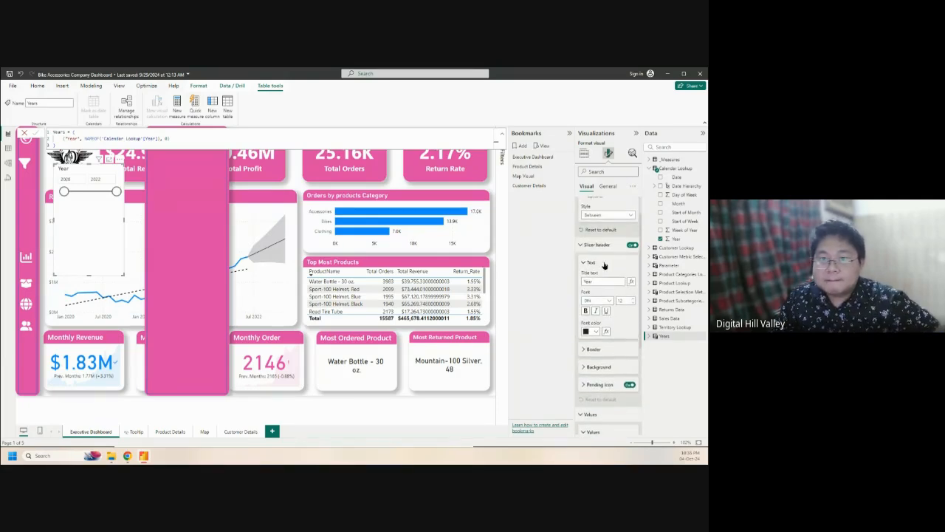
{"action": "left_click", "coordinate": [609, 240]}
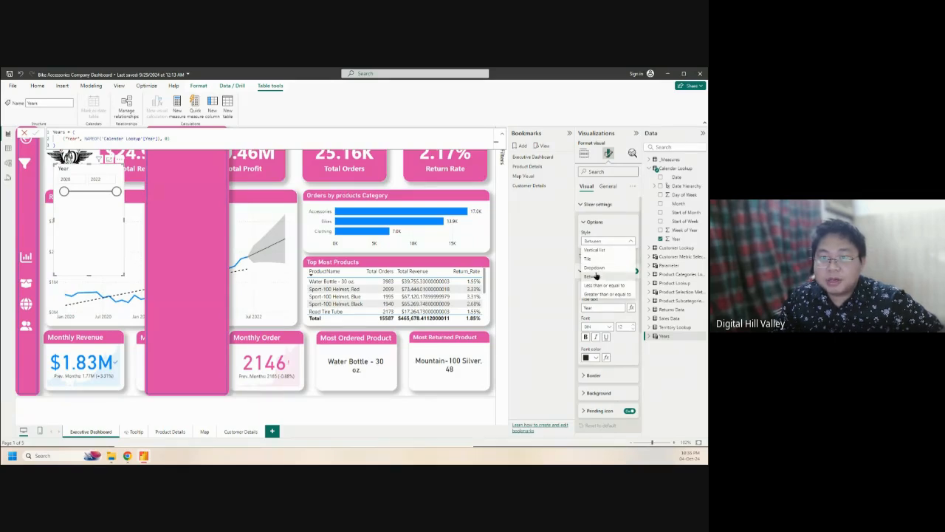
{"action": "left_click", "coordinate": [595, 271]}
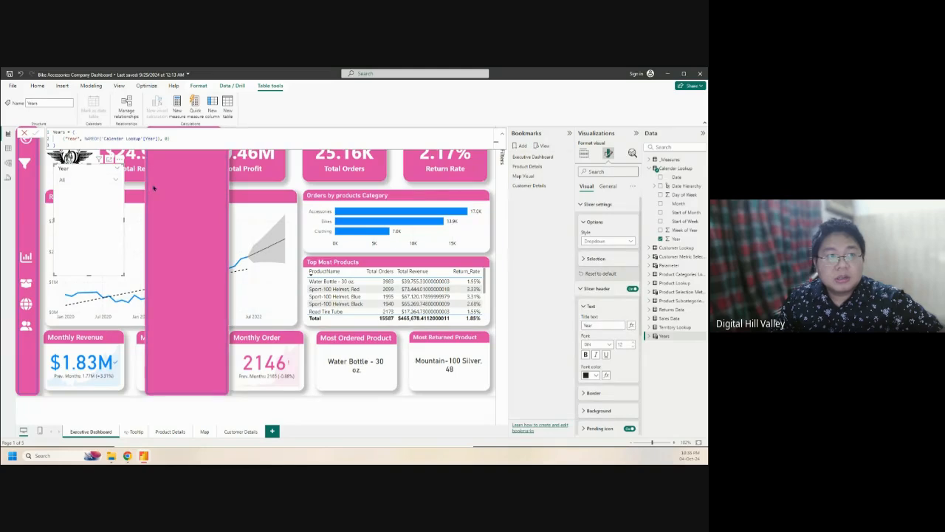
{"action": "left_click", "coordinate": [117, 182]}
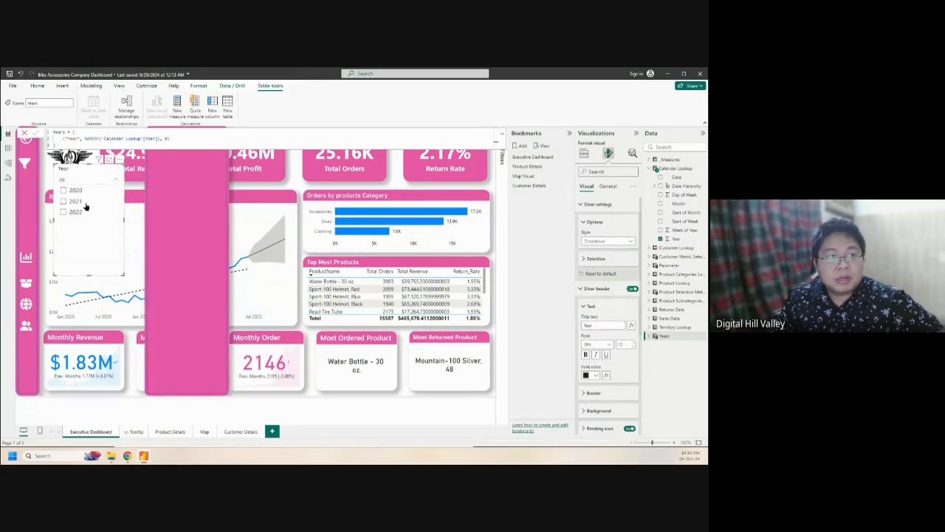
Set the Year slicer's style to Vertical list and shorten the slicer to fit its three years
{"action": "left_click", "coordinate": [116, 181]}
{"action": "left_click", "coordinate": [629, 244]}
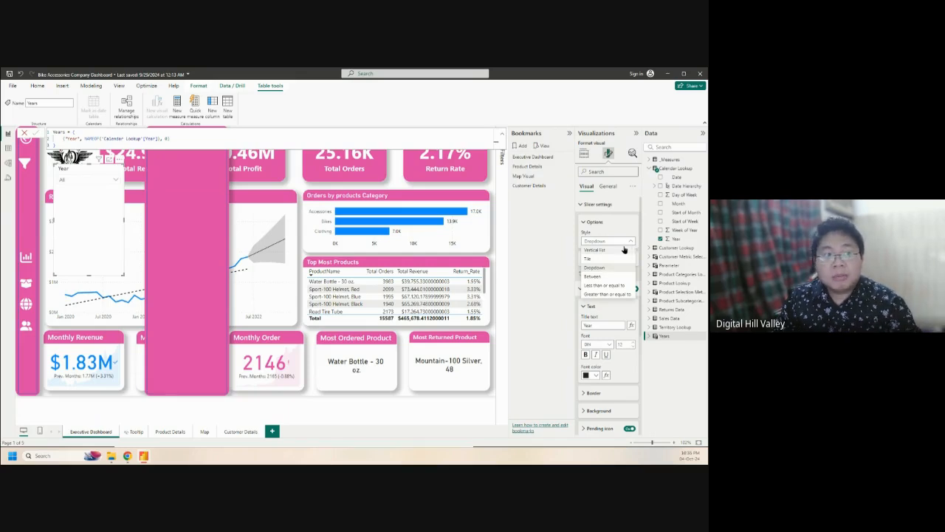
{"action": "left_click", "coordinate": [624, 249]}
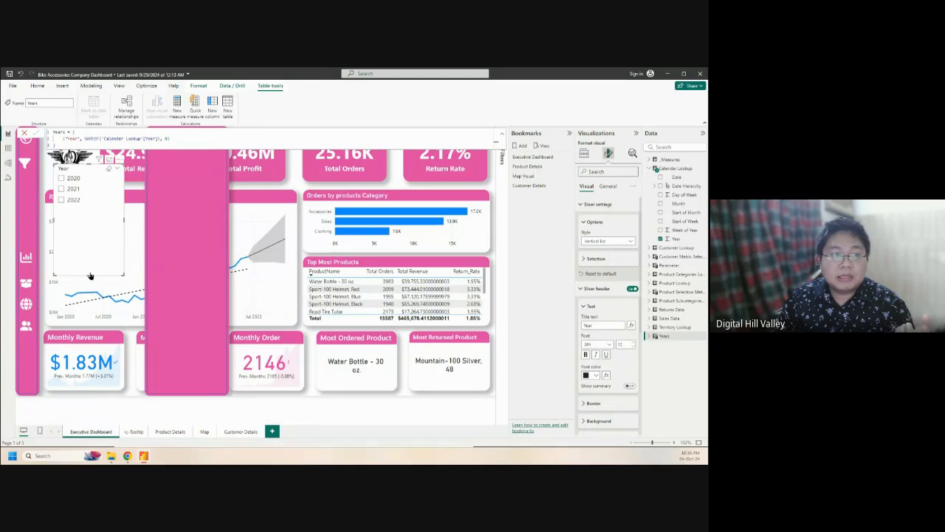
{"action": "left_click_drag", "start_coordinate": [87, 274], "coordinate": [93, 215]}
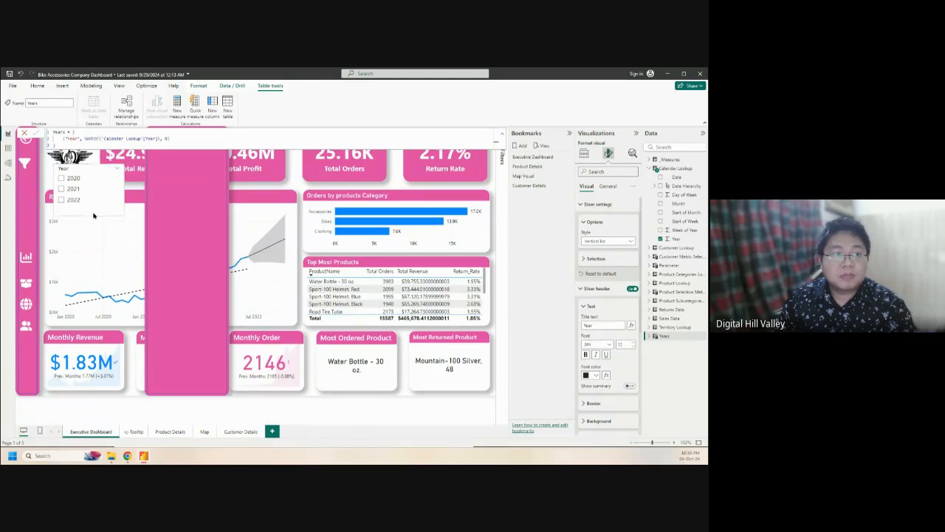
{"action": "left_click", "coordinate": [626, 241]}
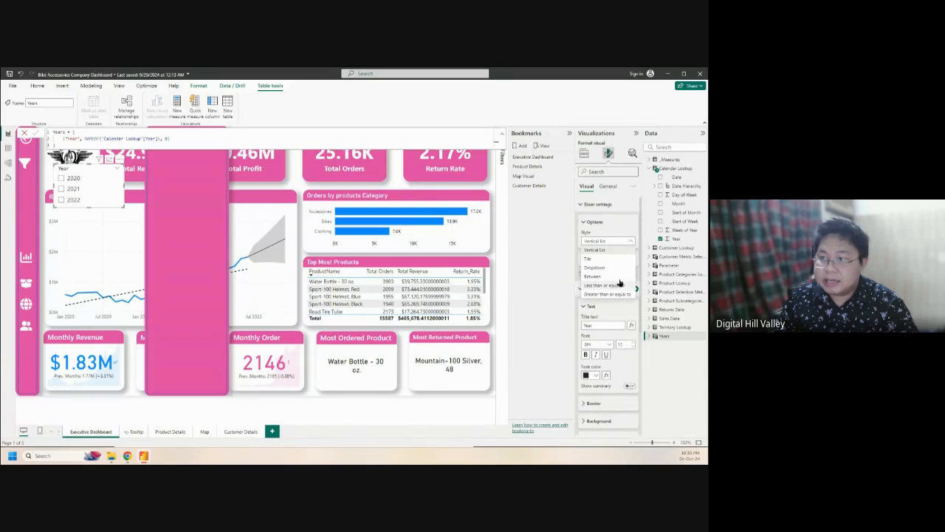
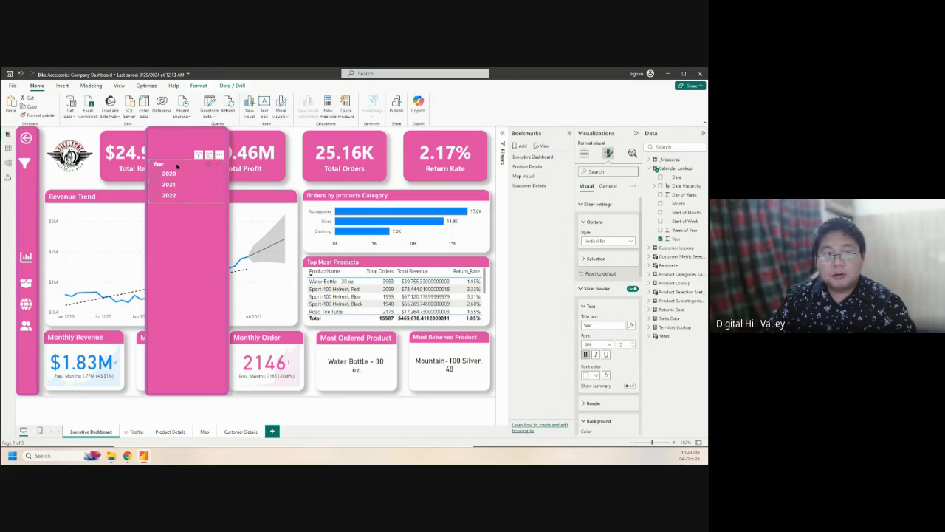
Paste a copy of the Year slicer below the original and replace its field with Continent from the Territory Lookup table
{"action": "key", "text": "ctrl+v"}
{"action": "left_click_drag", "start_coordinate": [174, 187], "coordinate": [175, 235]}
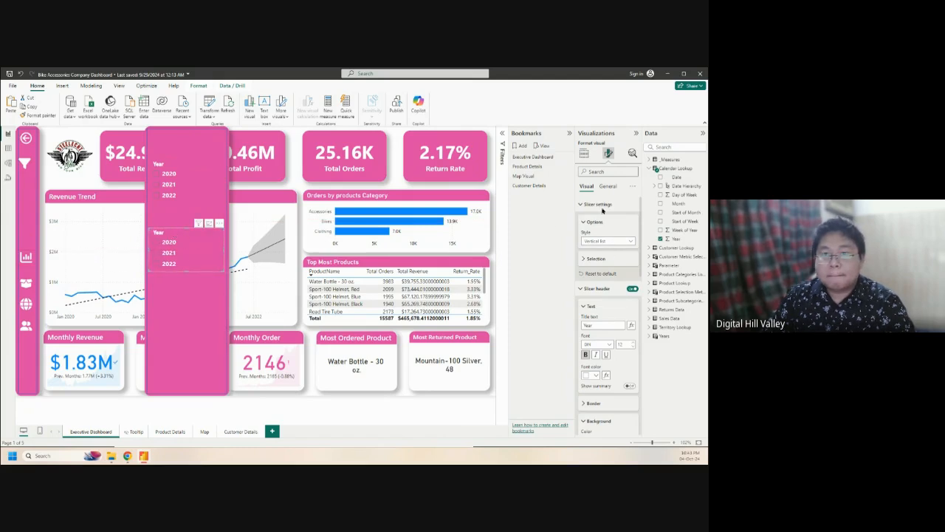
{"action": "left_click", "coordinate": [583, 153]}
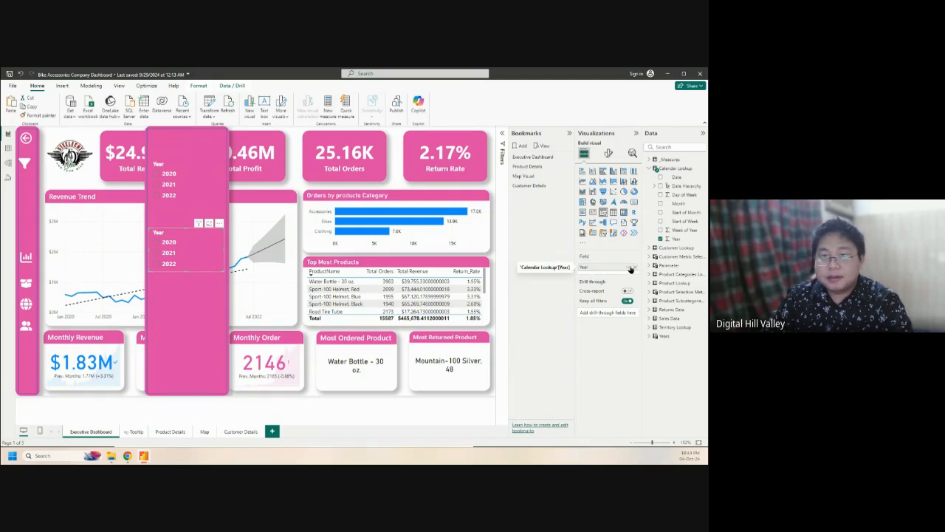
{"action": "left_click", "coordinate": [634, 267]}
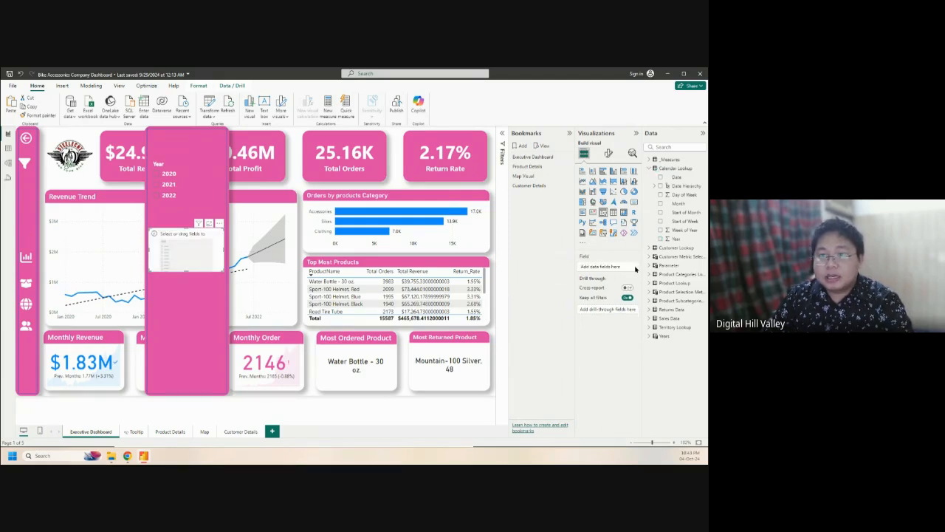
{"action": "left_click", "coordinate": [650, 328]}
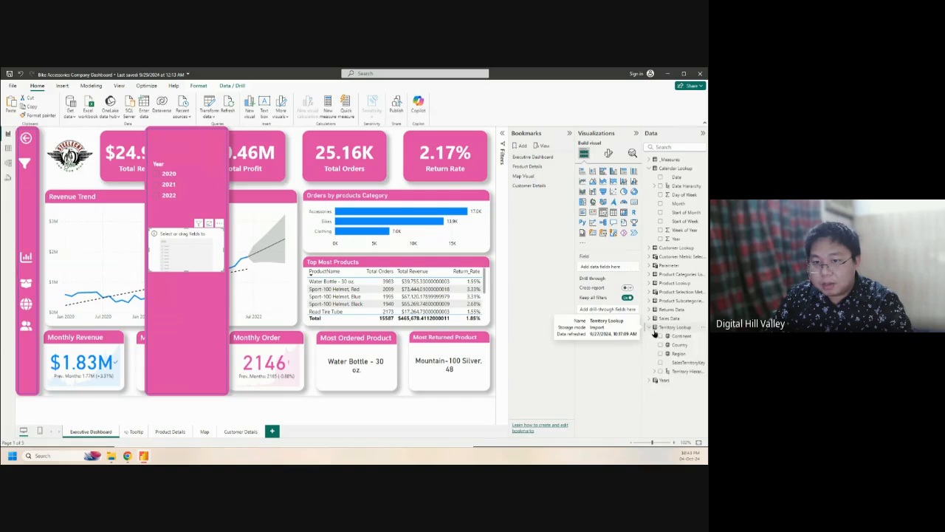
{"action": "left_click_drag", "start_coordinate": [672, 336], "coordinate": [609, 267]}
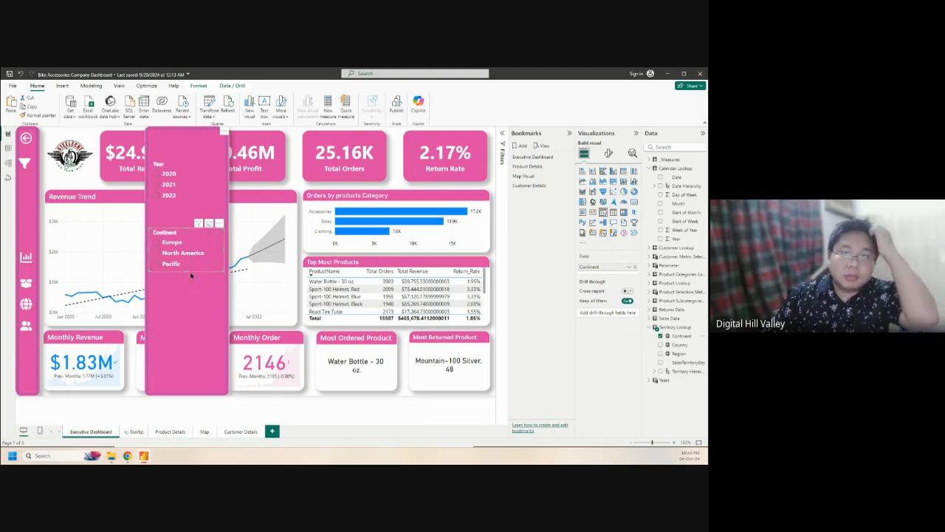
Move the Continent slicer up, closer to the Year slicer in the filter panel
{"action": "double_click", "coordinate": [590, 267]}
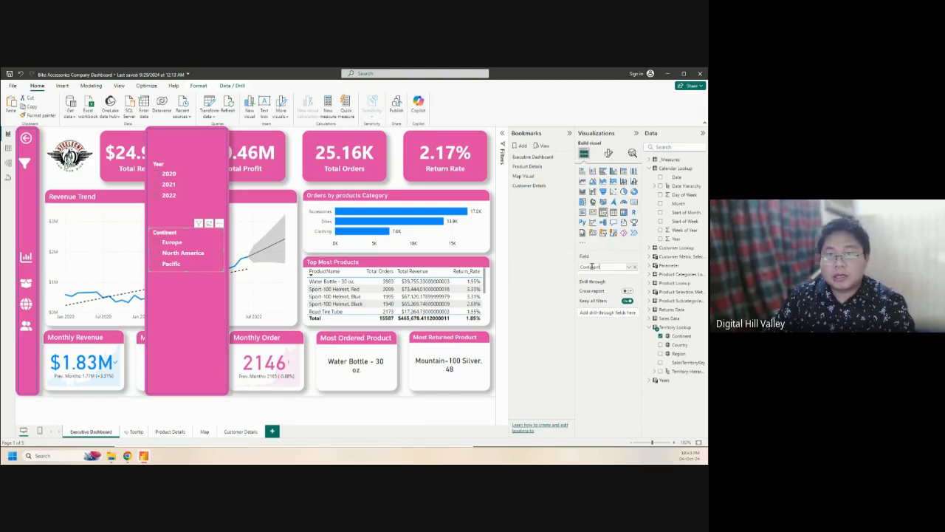
{"action": "left_click", "coordinate": [583, 281]}
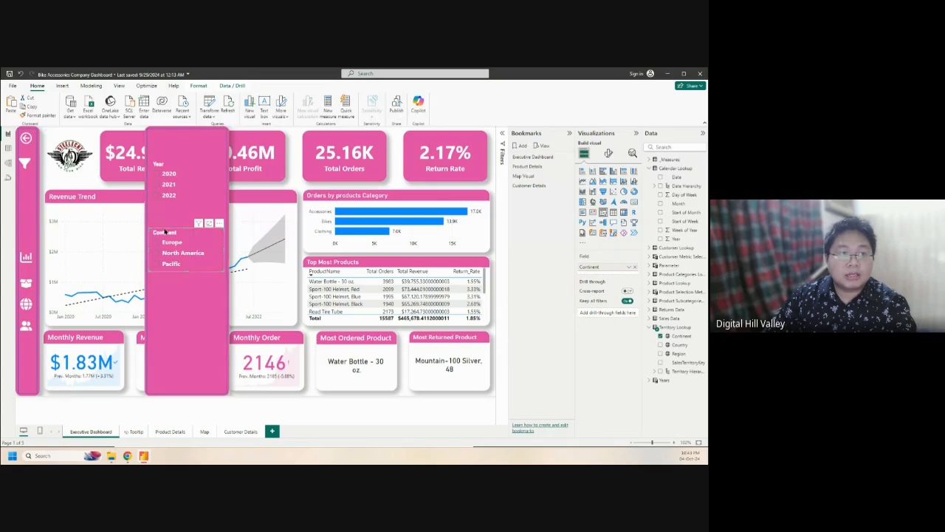
{"action": "left_click_drag", "start_coordinate": [164, 231], "coordinate": [167, 219]}
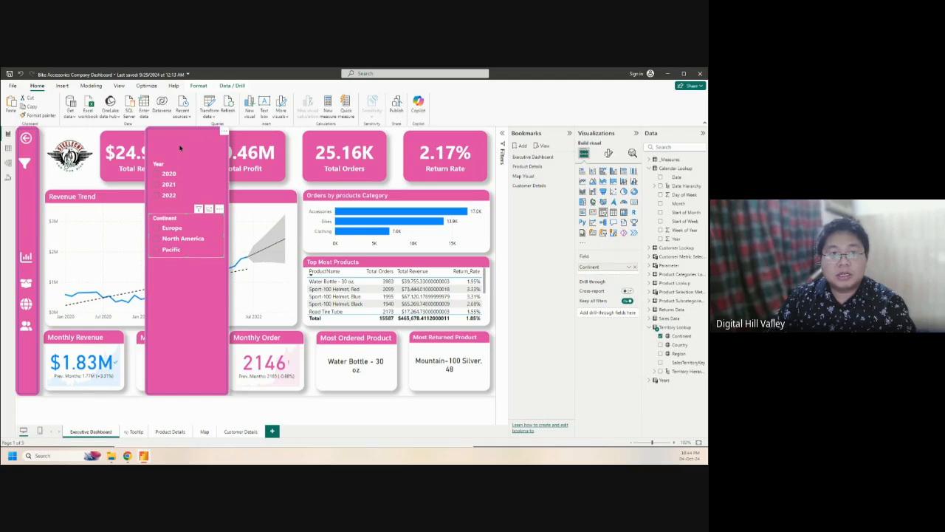
Insert a Reset button and place it, reduced to icon size, in the upper-right corner of the pink filter panel
{"action": "left_click", "coordinate": [206, 146]}
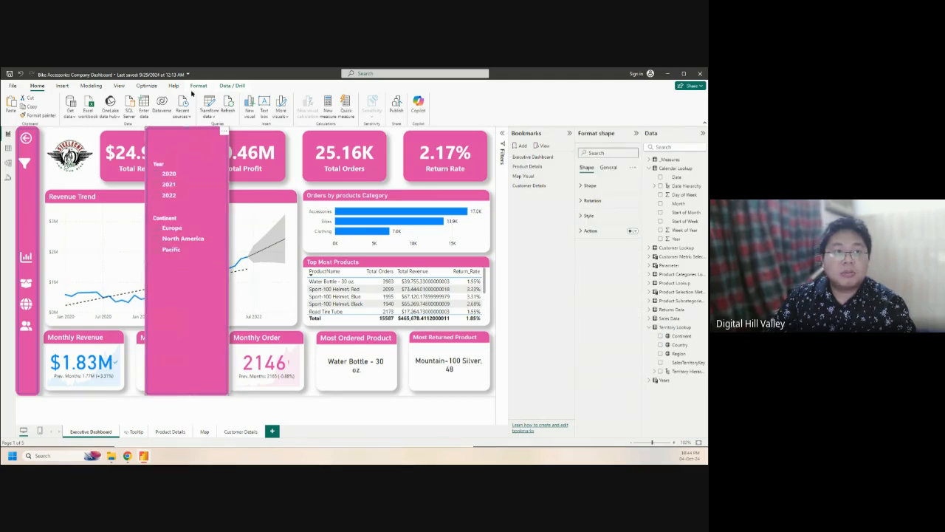
{"action": "left_click", "coordinate": [62, 85]}
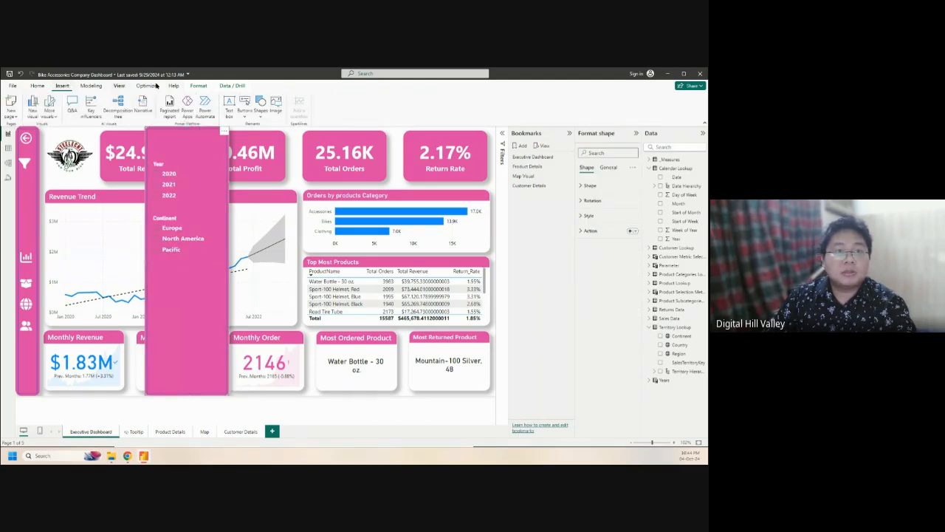
{"action": "left_click", "coordinate": [245, 113]}
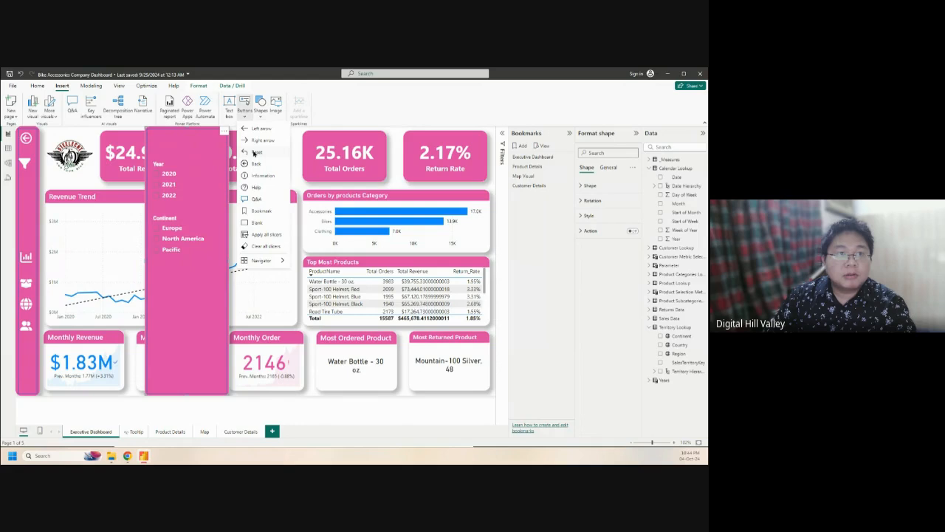
{"action": "left_click", "coordinate": [254, 152]}
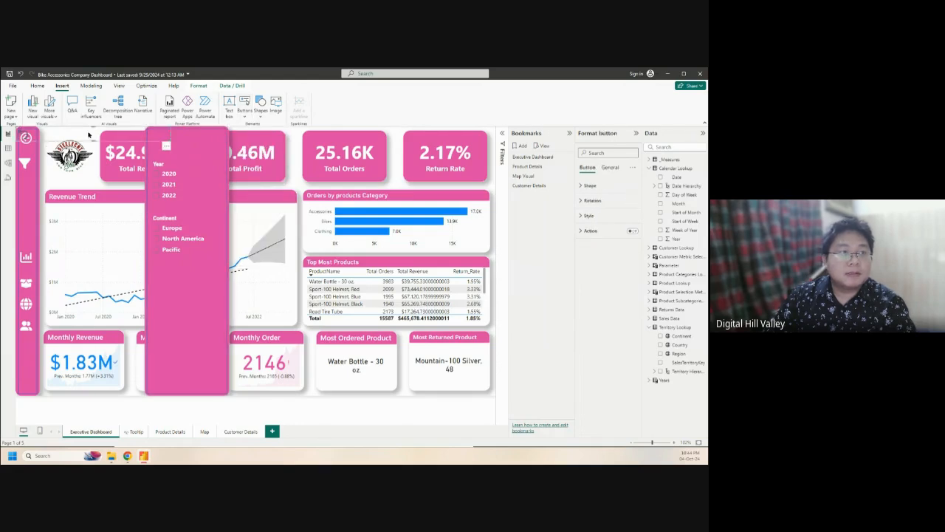
{"action": "left_click_drag", "start_coordinate": [25, 137], "coordinate": [208, 141]}
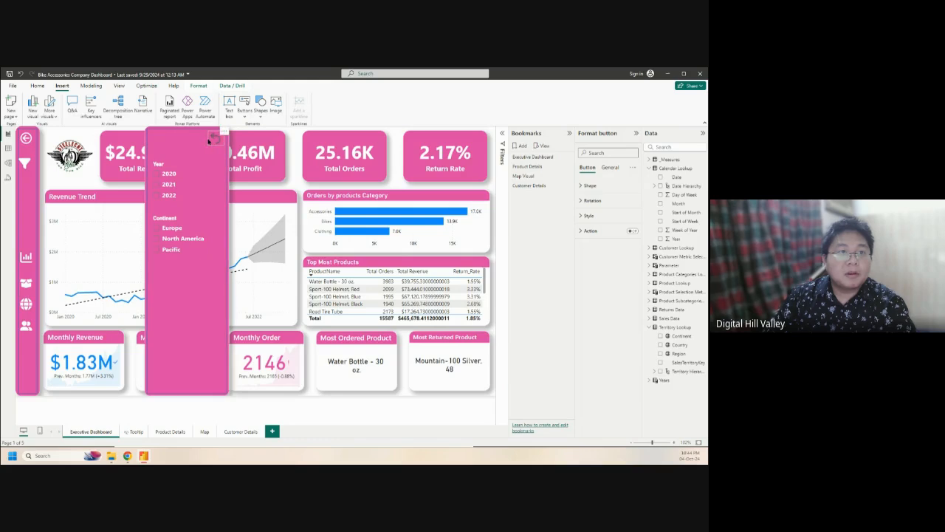
Turn on the action of the Reset button
{"action": "left_click", "coordinate": [608, 168]}
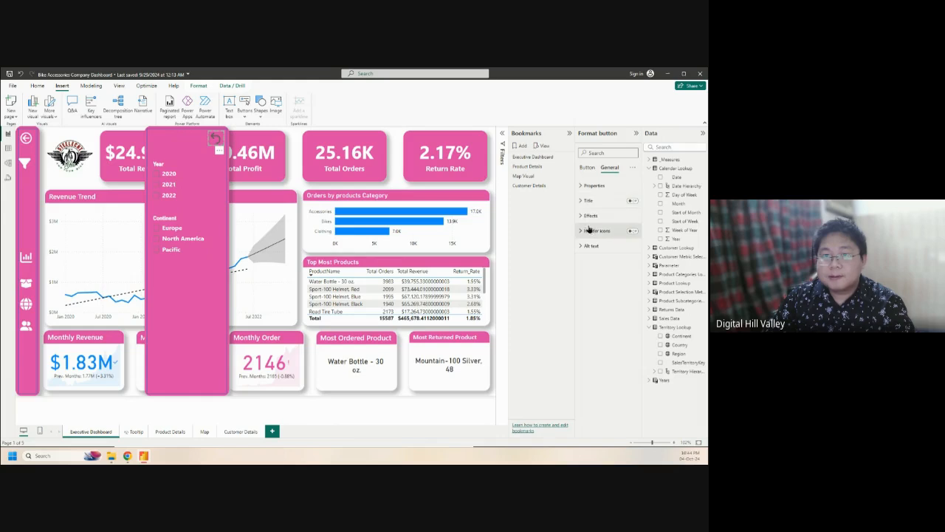
{"action": "left_click", "coordinate": [589, 169]}
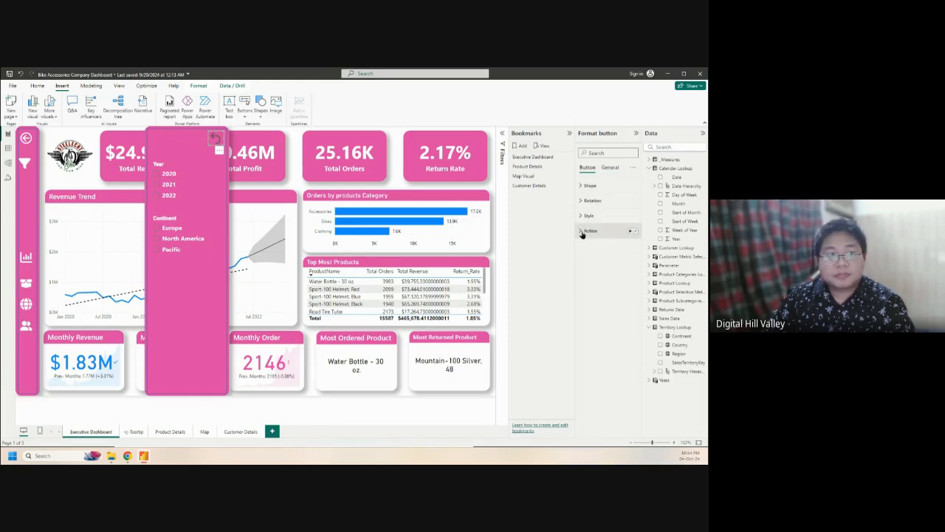
{"action": "left_click", "coordinate": [582, 231]}
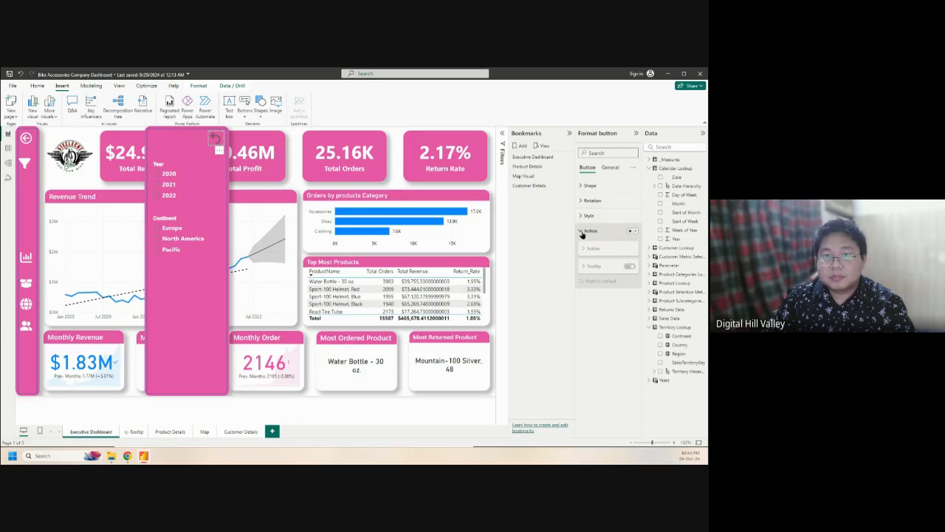
{"action": "left_click", "coordinate": [582, 232]}
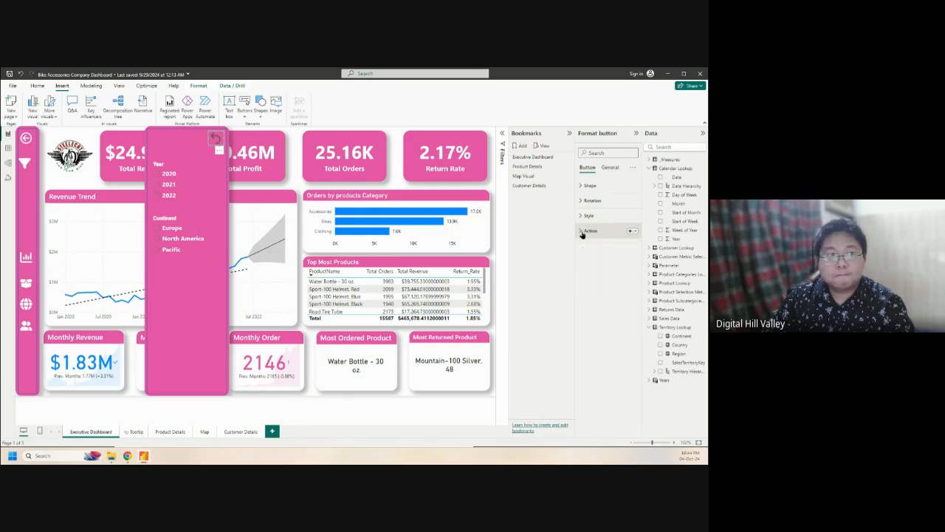
{"action": "left_click", "coordinate": [582, 232]}
{"action": "left_click", "coordinate": [581, 232]}
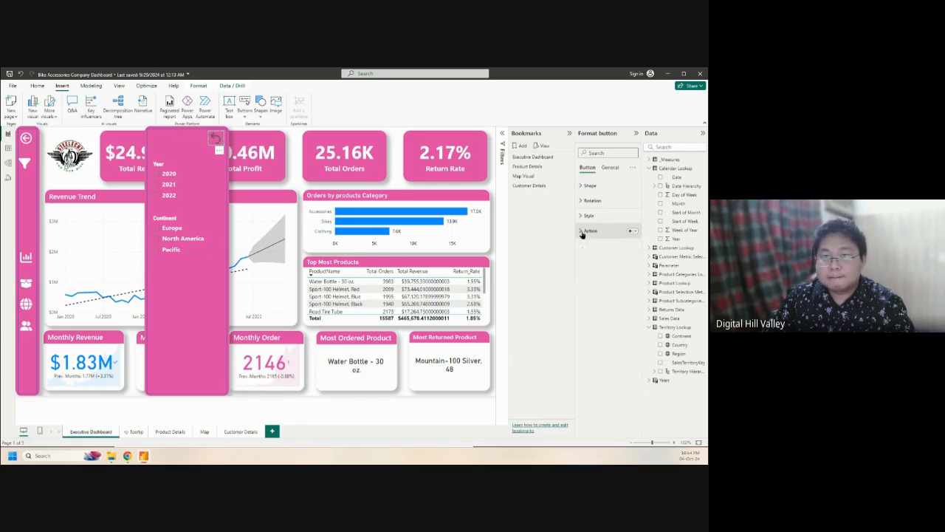
{"action": "left_click", "coordinate": [582, 231]}
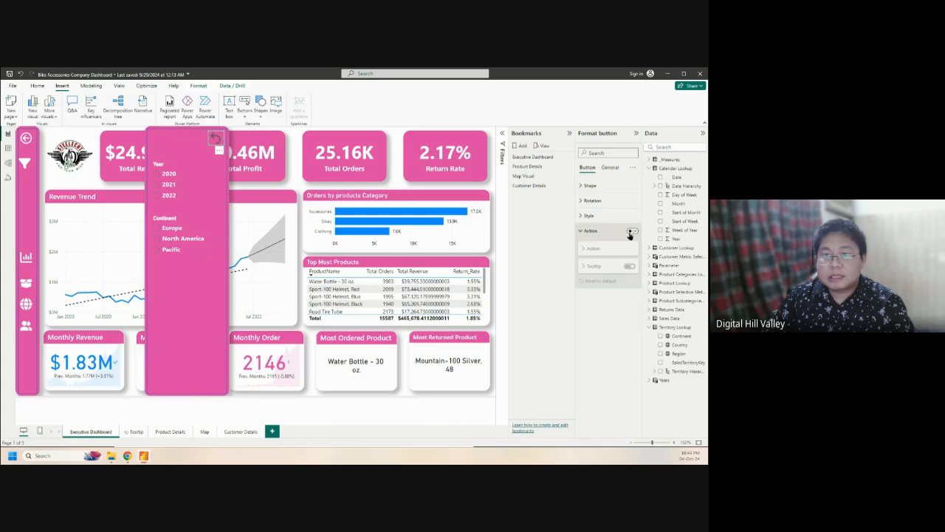
{"action": "left_click", "coordinate": [631, 231]}
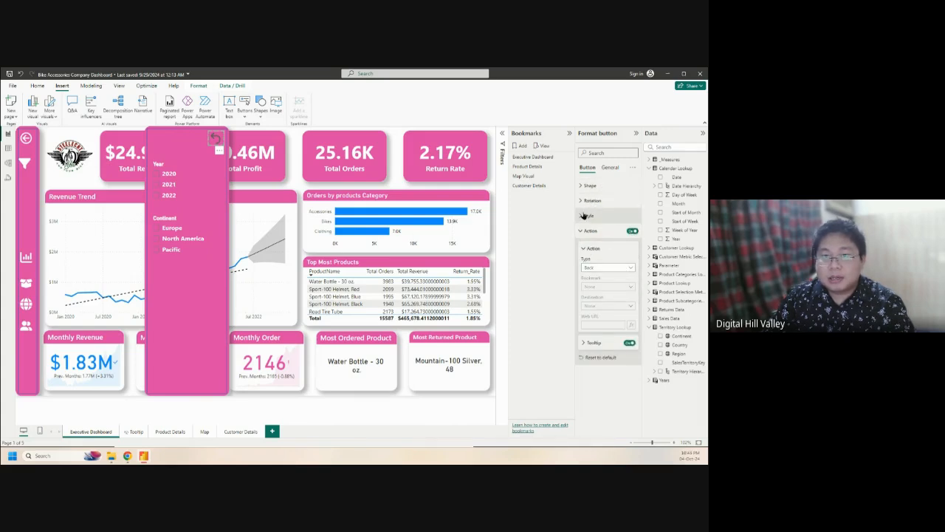
Set the Reset button's icon line color to white for the Default state
{"action": "left_click", "coordinate": [584, 216]}
{"action": "left_click", "coordinate": [607, 253]}
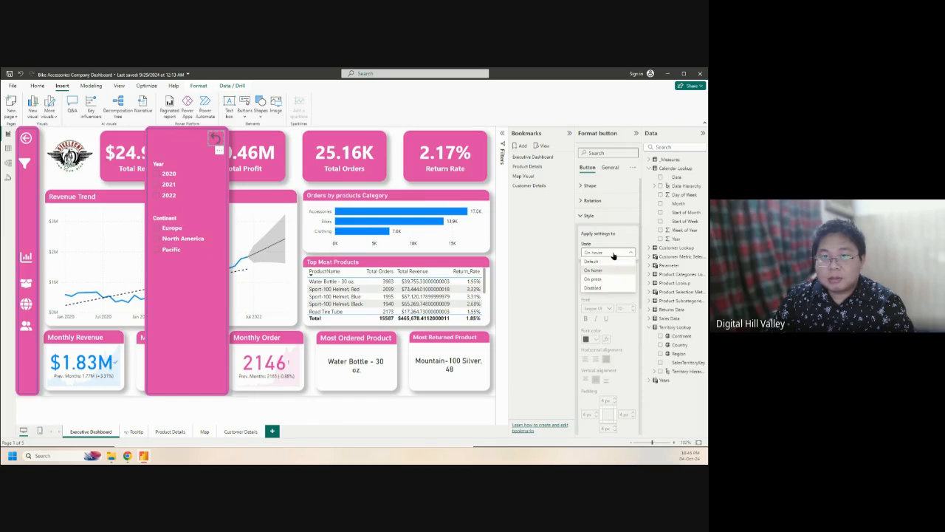
{"action": "left_click", "coordinate": [606, 262]}
{"action": "scroll", "coordinate": [606, 264], "scroll_direction": "down", "scroll_amount": 3}
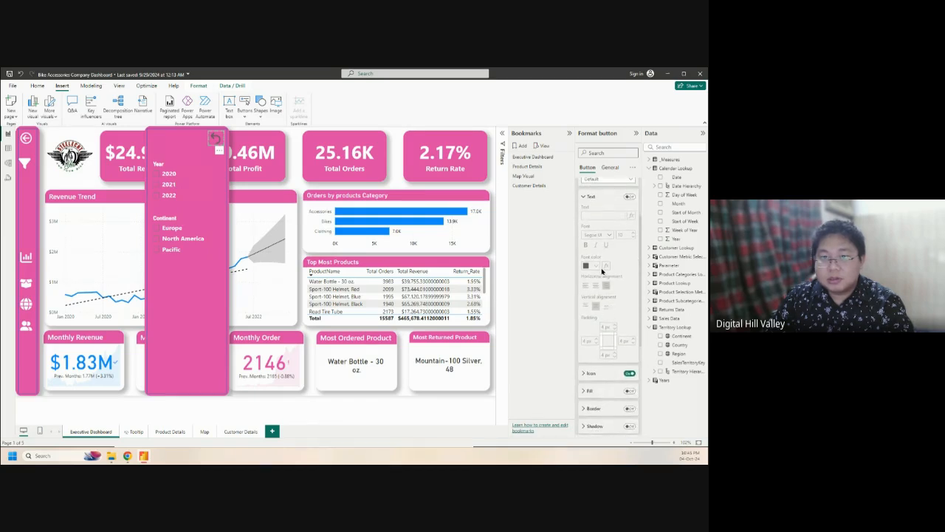
{"action": "left_click", "coordinate": [591, 373]}
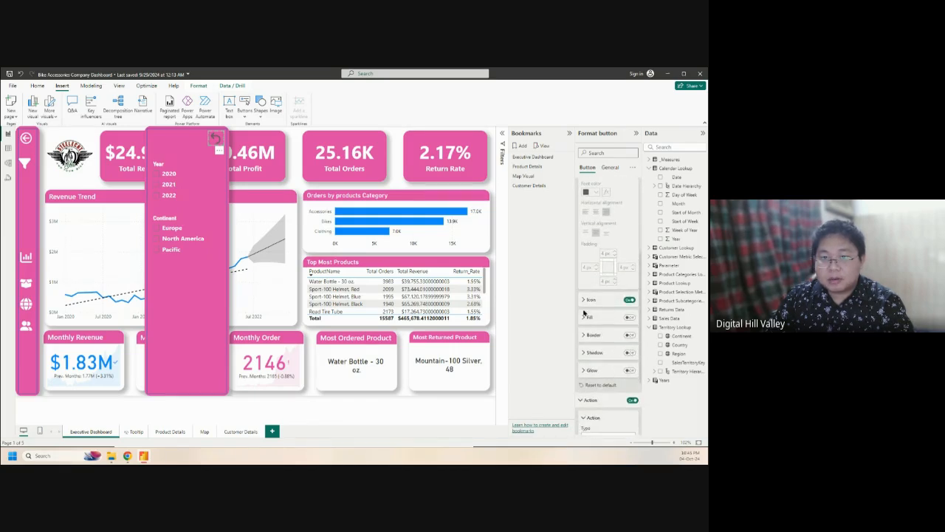
{"action": "scroll", "coordinate": [597, 317], "scroll_direction": "down", "scroll_amount": 2}
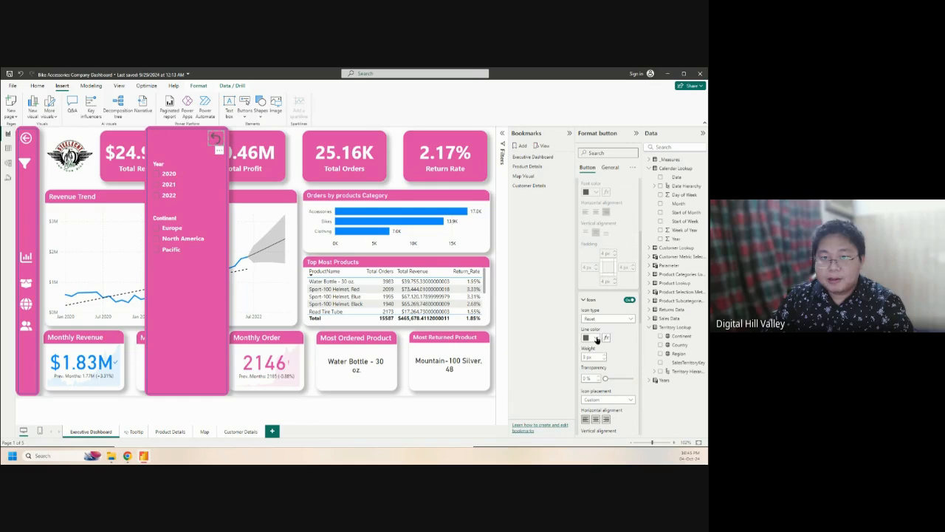
{"action": "left_click", "coordinate": [594, 337]}
{"action": "left_click", "coordinate": [592, 308]}
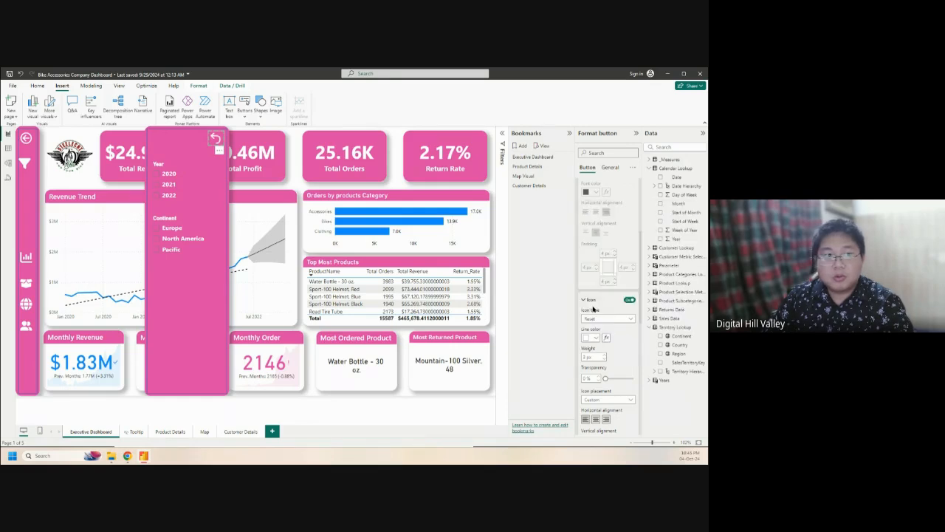
Set the Reset button's icon line color to light blue for the On hover state
{"action": "scroll", "coordinate": [601, 266], "scroll_direction": "up", "scroll_amount": 5}
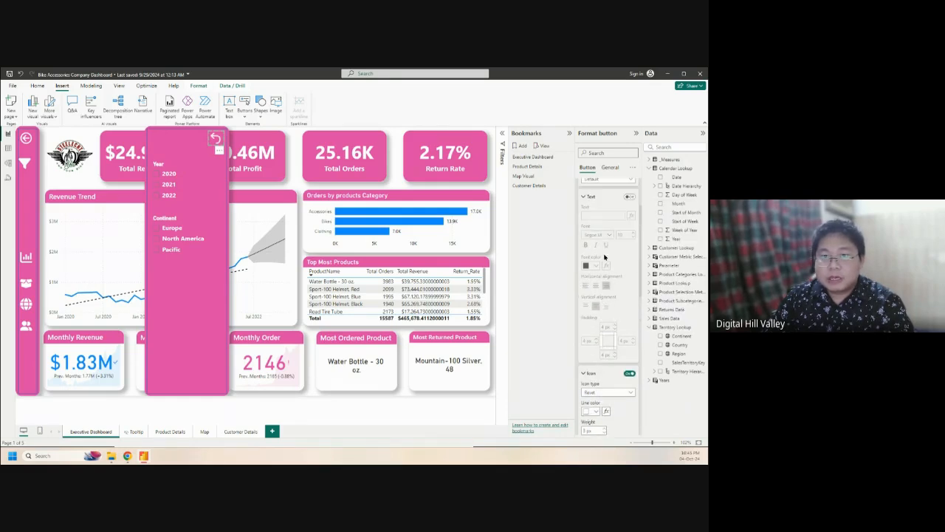
{"action": "left_click", "coordinate": [609, 254]}
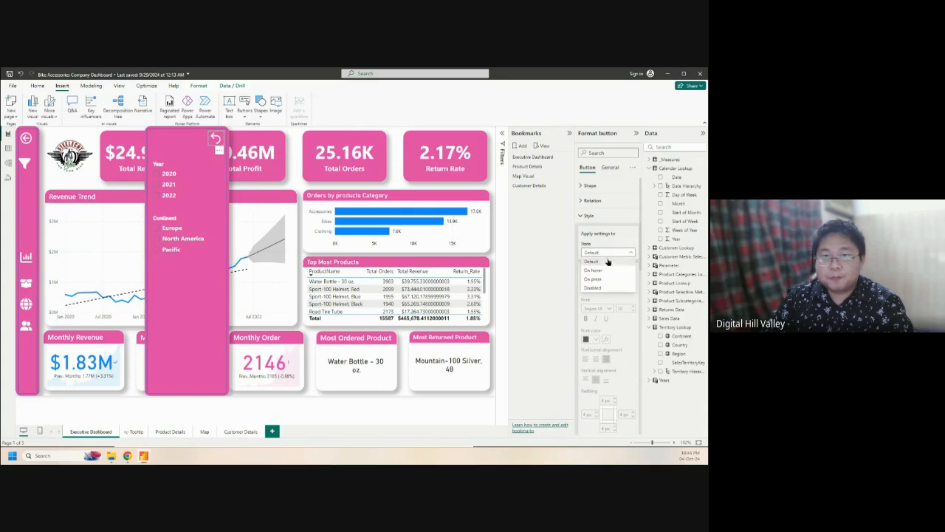
{"action": "left_click", "coordinate": [603, 271]}
{"action": "scroll", "coordinate": [601, 335], "scroll_direction": "down", "scroll_amount": 3}
{"action": "scroll", "coordinate": [601, 335], "scroll_direction": "down", "scroll_amount": 3}
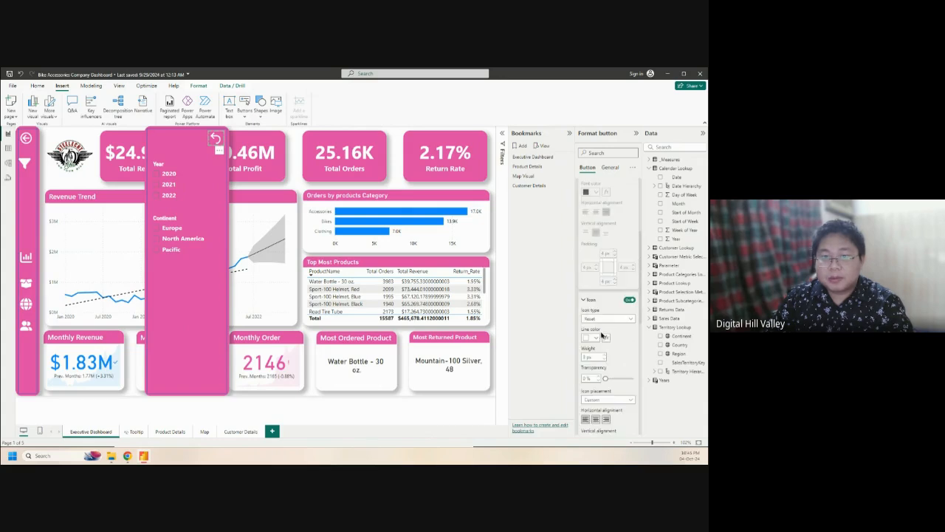
{"action": "left_click", "coordinate": [595, 264]}
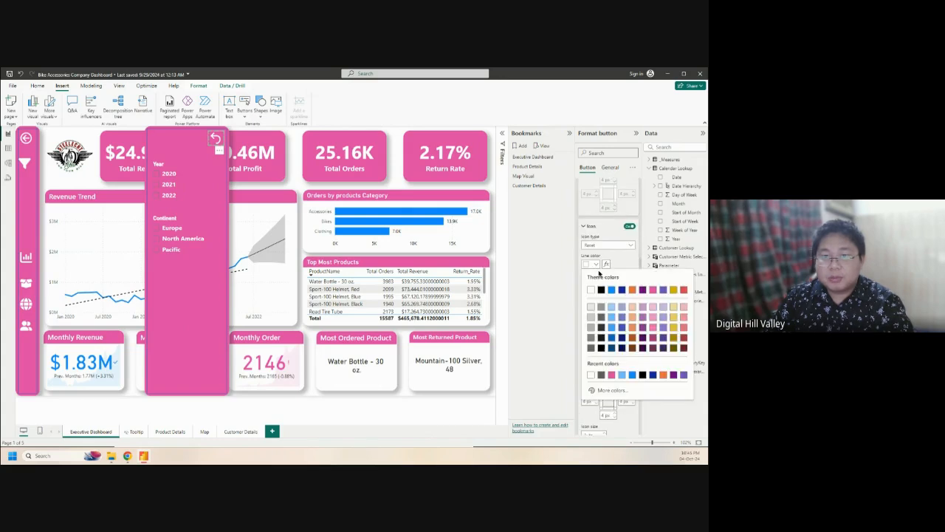
{"action": "left_click", "coordinate": [613, 319]}
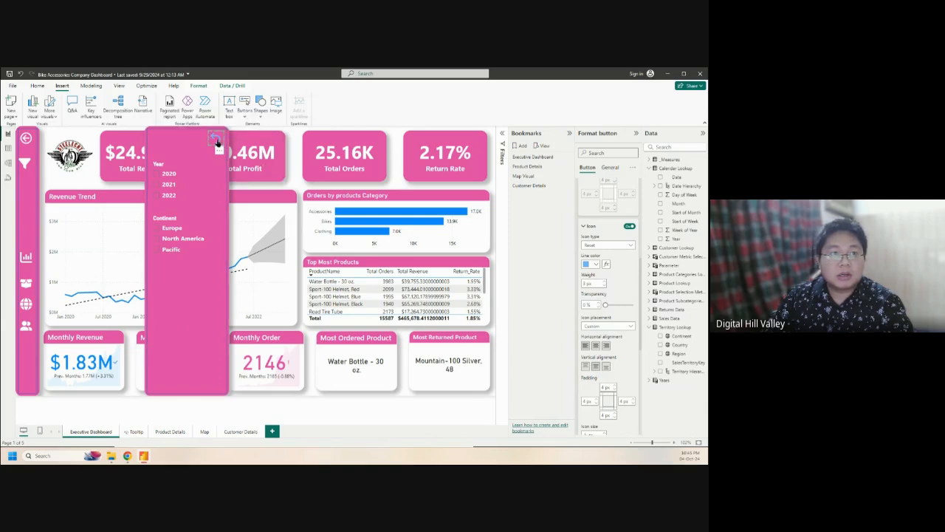
Add a bookmark for the current dashboard view and name it Filter Pane
{"action": "left_click", "coordinate": [495, 257]}
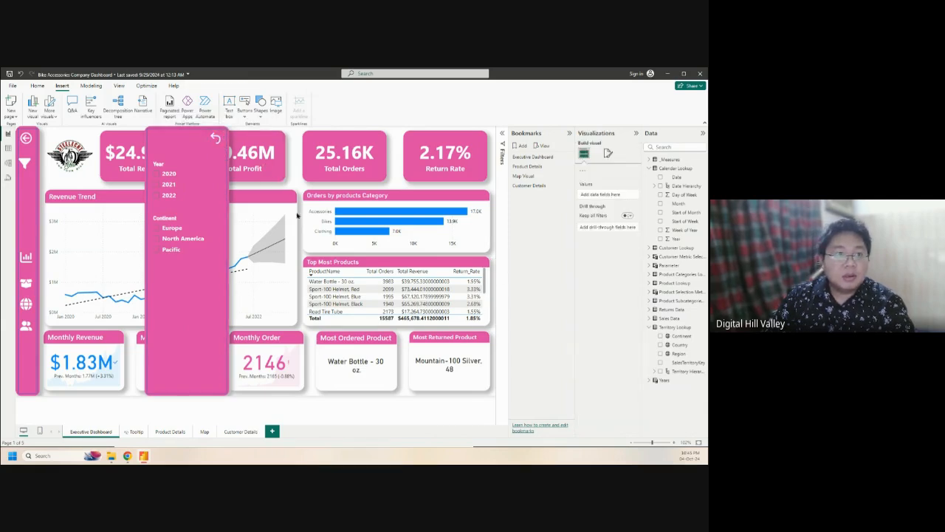
{"action": "left_click", "coordinate": [24, 174]}
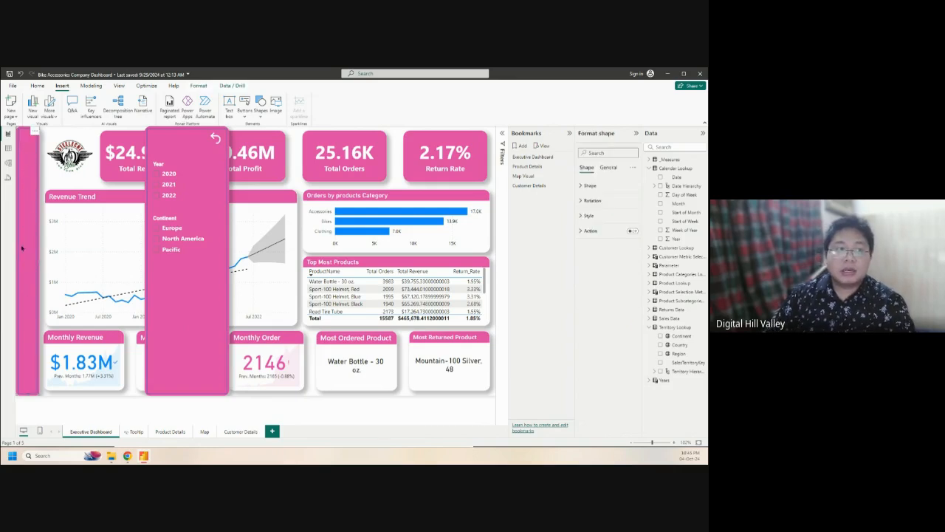
{"action": "left_click", "coordinate": [521, 146]}
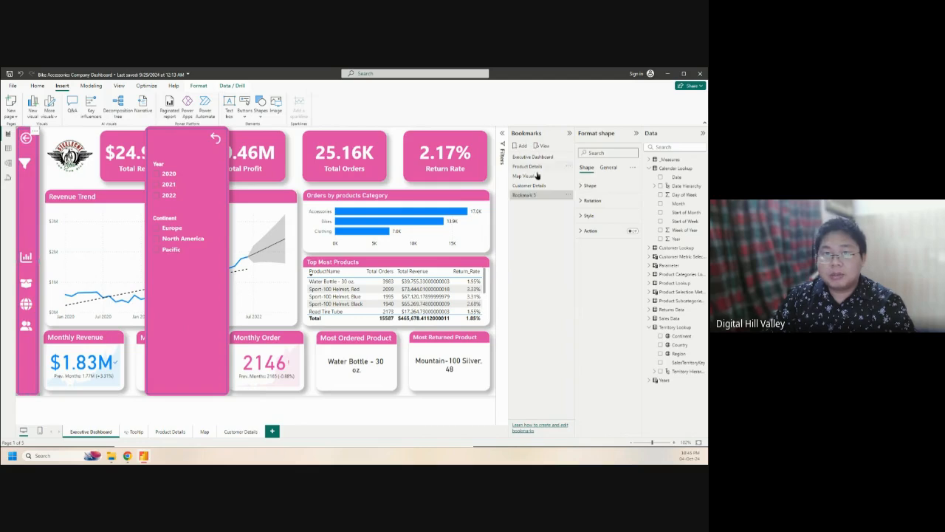
{"action": "left_click", "coordinate": [567, 195]}
{"action": "left_click", "coordinate": [584, 207]}
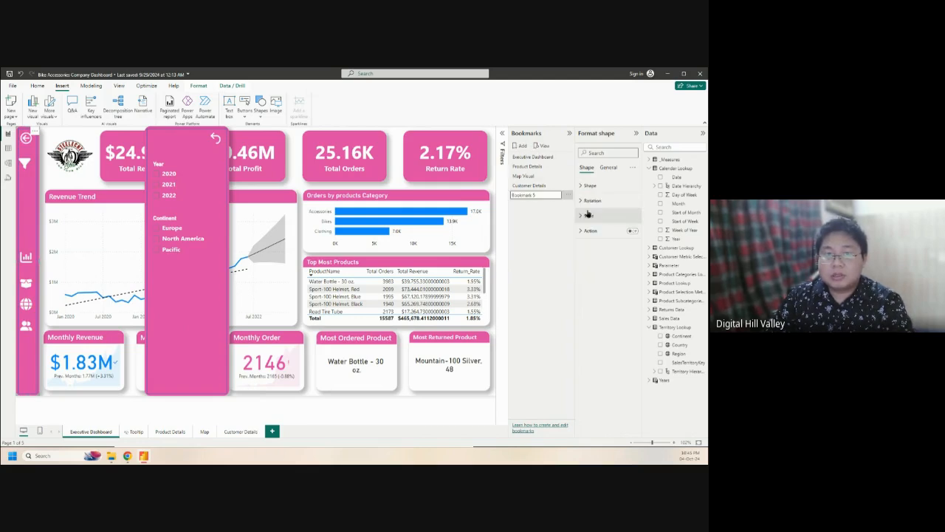
{"action": "left_click_drag", "start_coordinate": [541, 194], "coordinate": [511, 195]}
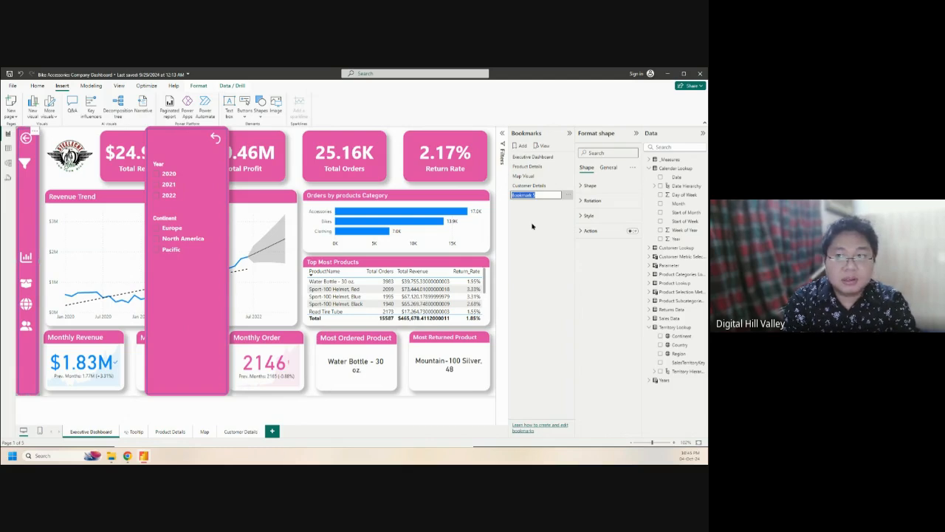
{"action": "type", "text": "T"}
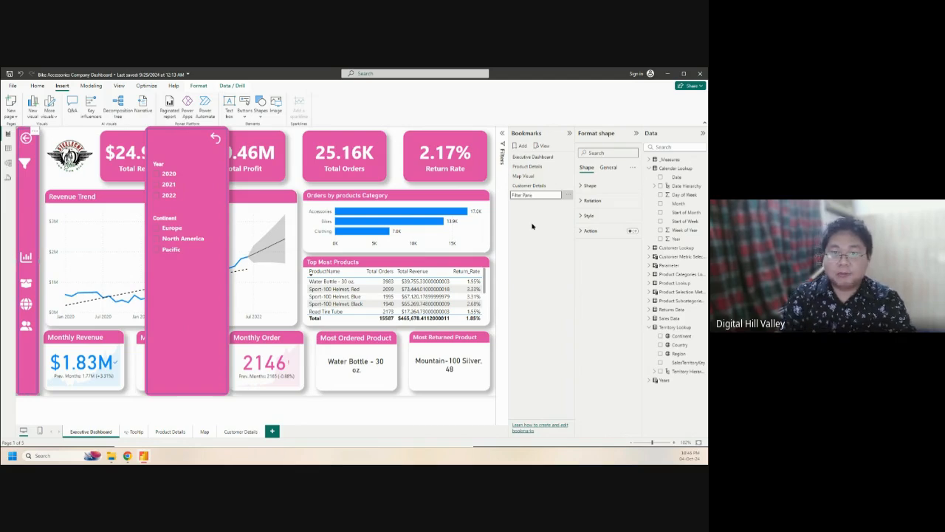
{"action": "key", "text": "Return"}
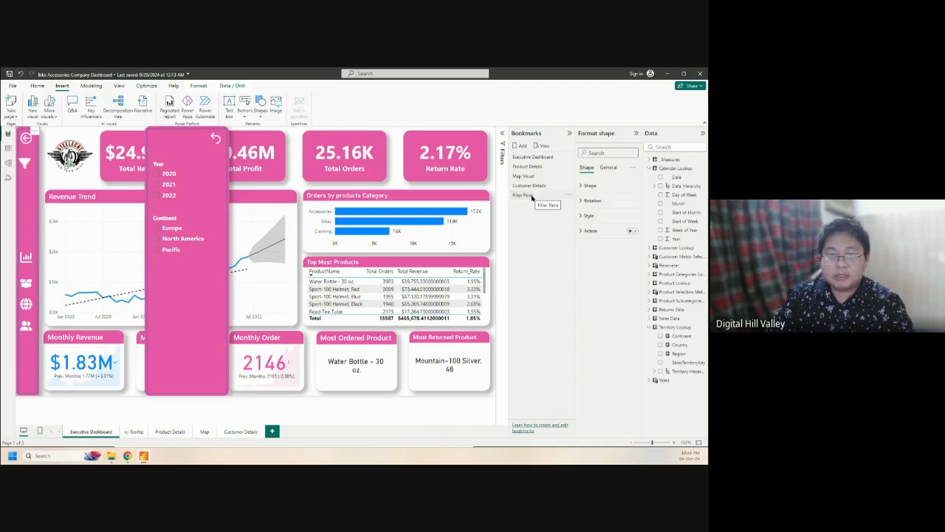
{"action": "left_click", "coordinate": [531, 196]}
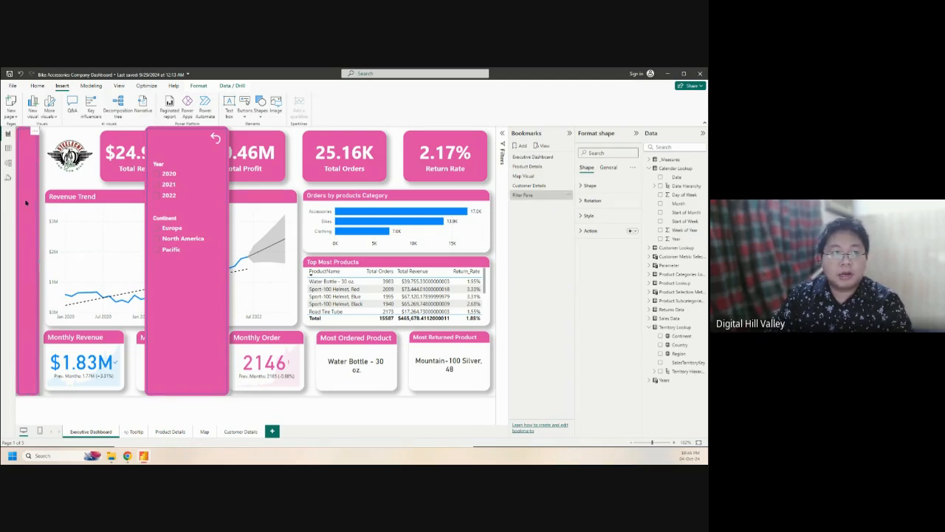
Try Page navigation as the Reset button's action type and look through the available destination pages
{"action": "left_click", "coordinate": [213, 139]}
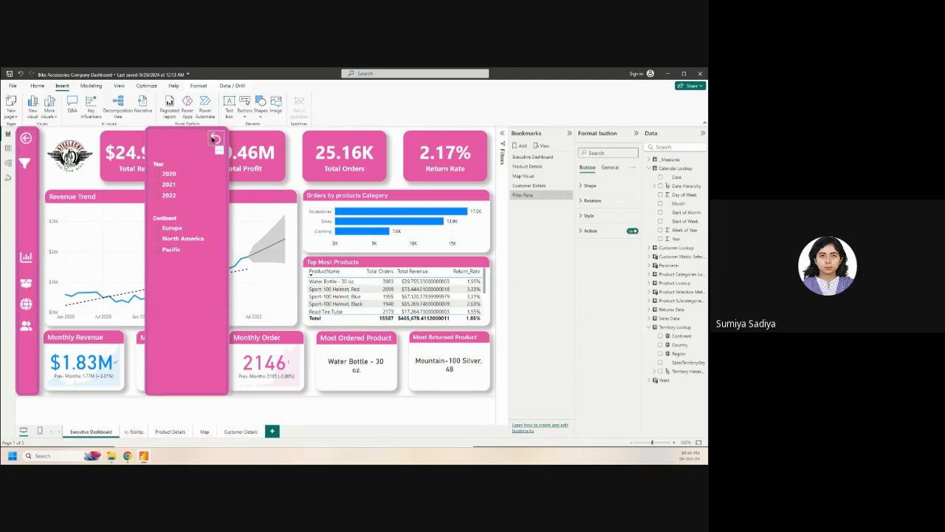
{"action": "left_click", "coordinate": [31, 200]}
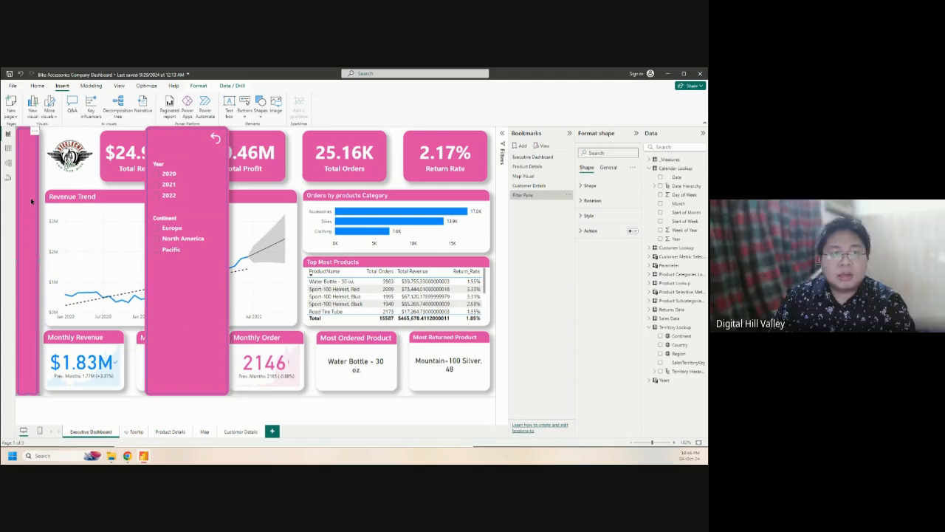
{"action": "left_click", "coordinate": [219, 138]}
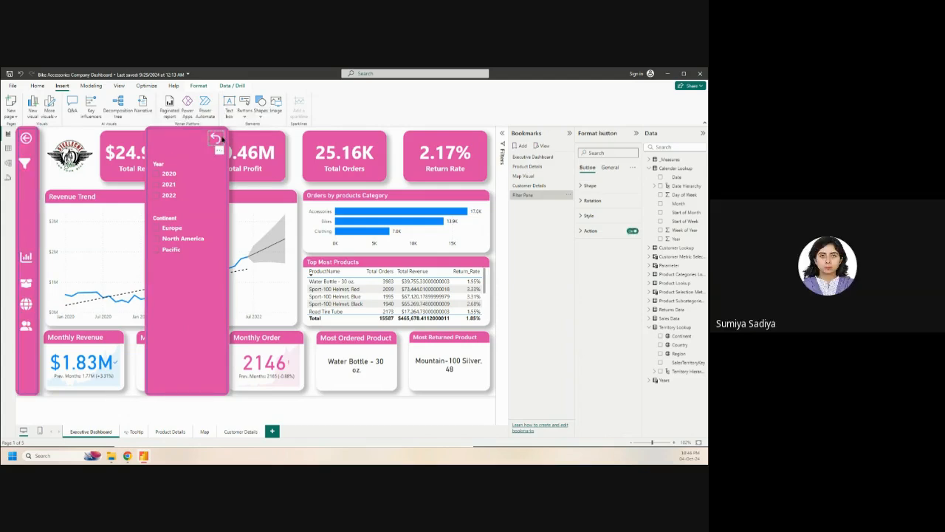
{"action": "left_click", "coordinate": [521, 197]}
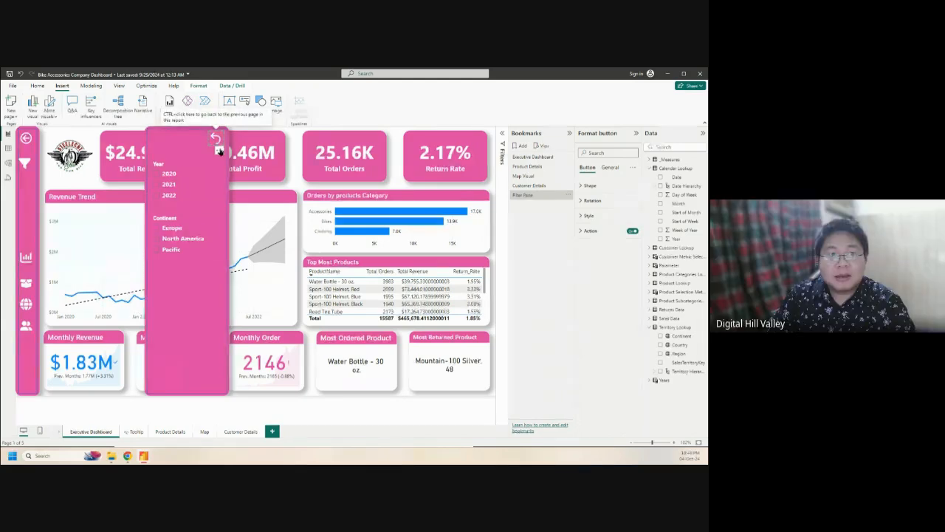
{"action": "left_click", "coordinate": [582, 231]}
{"action": "left_click", "coordinate": [607, 267]}
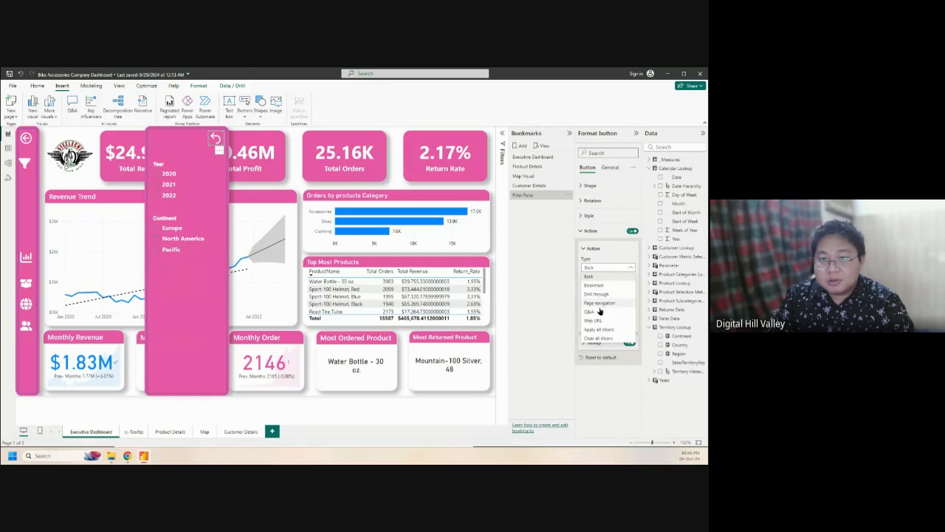
{"action": "left_click", "coordinate": [599, 302]}
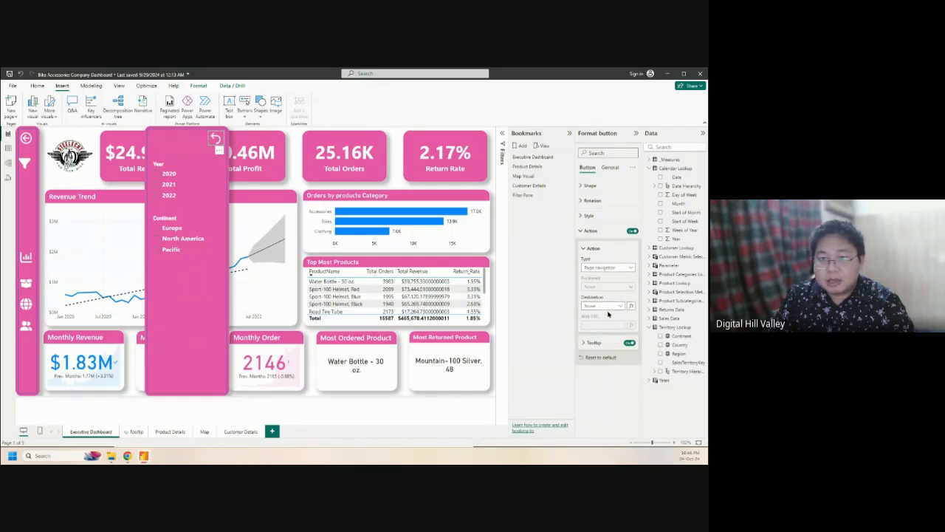
{"action": "left_click", "coordinate": [616, 306]}
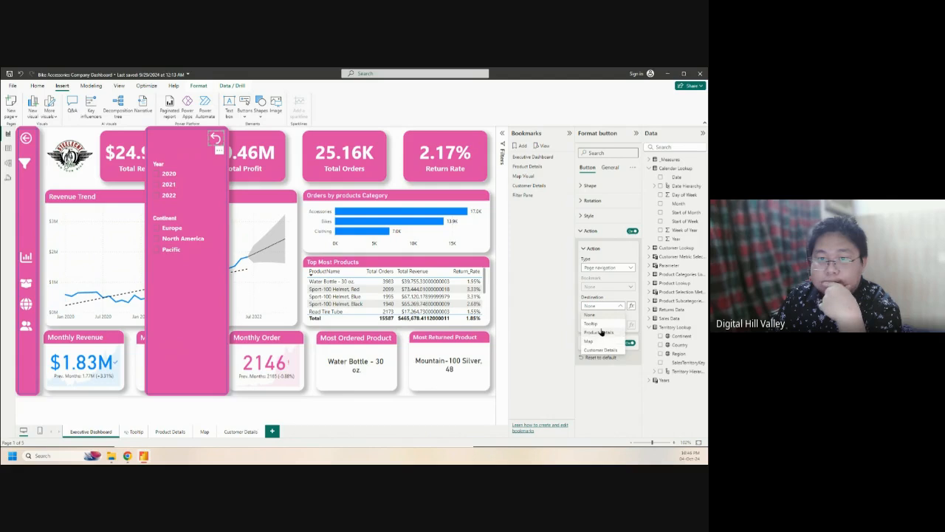
Set the Reset button's action type to Bookmark with Filter Pane as the target bookmark
{"action": "left_click", "coordinate": [607, 271]}
{"action": "left_click", "coordinate": [608, 270]}
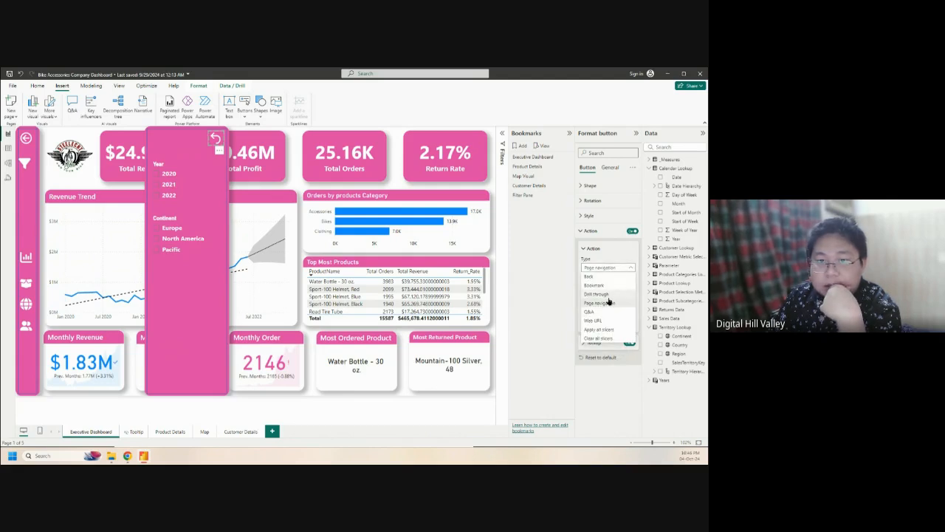
{"action": "left_click", "coordinate": [603, 286]}
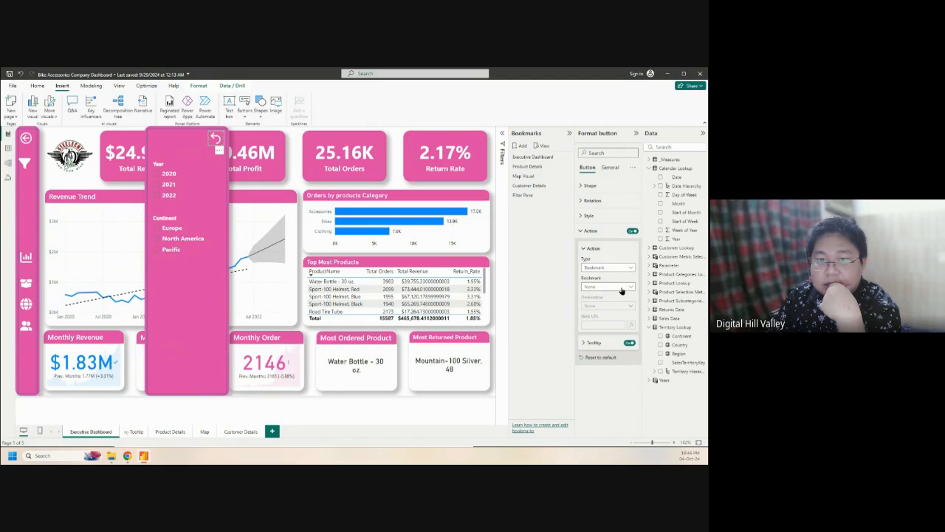
{"action": "left_click", "coordinate": [620, 288]}
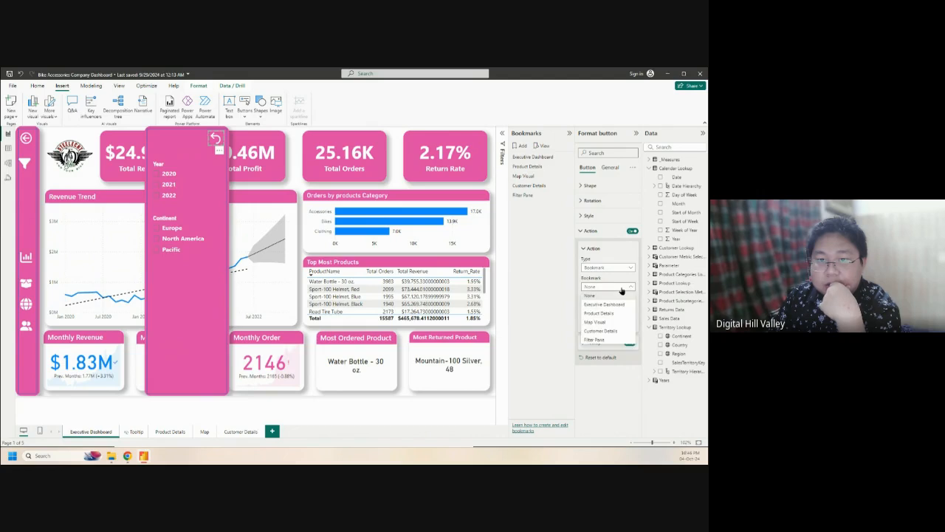
{"action": "left_click", "coordinate": [608, 340]}
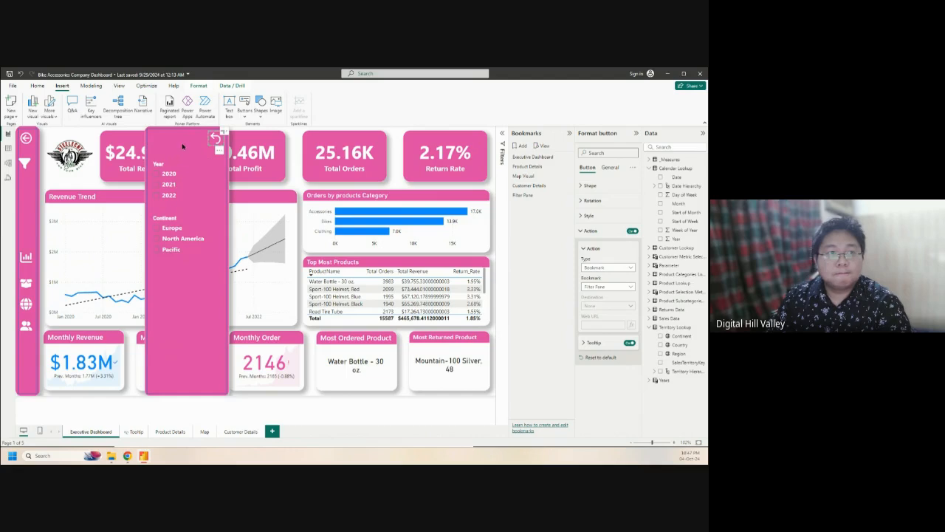
Test the Year slicer by filtering the dashboard to 2020 and clearing the selection again
{"action": "left_click", "coordinate": [629, 268]}
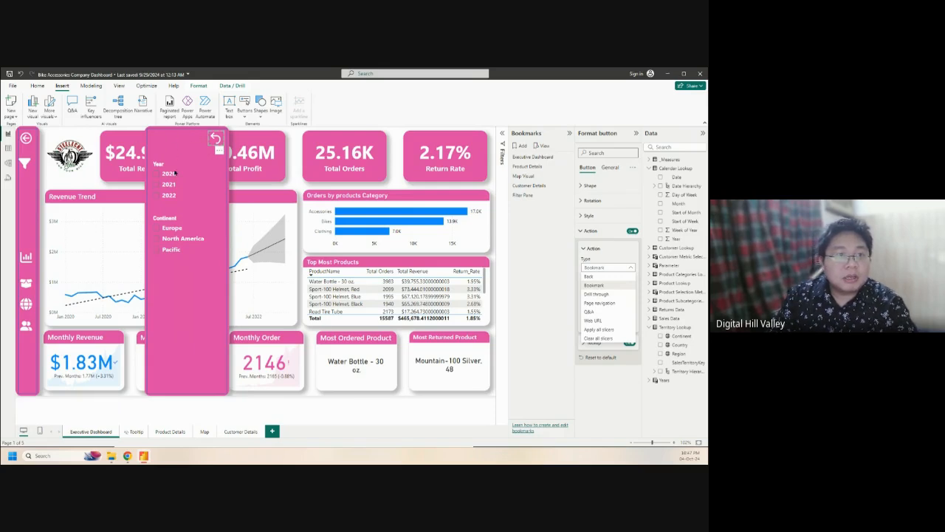
{"action": "left_click", "coordinate": [195, 180]}
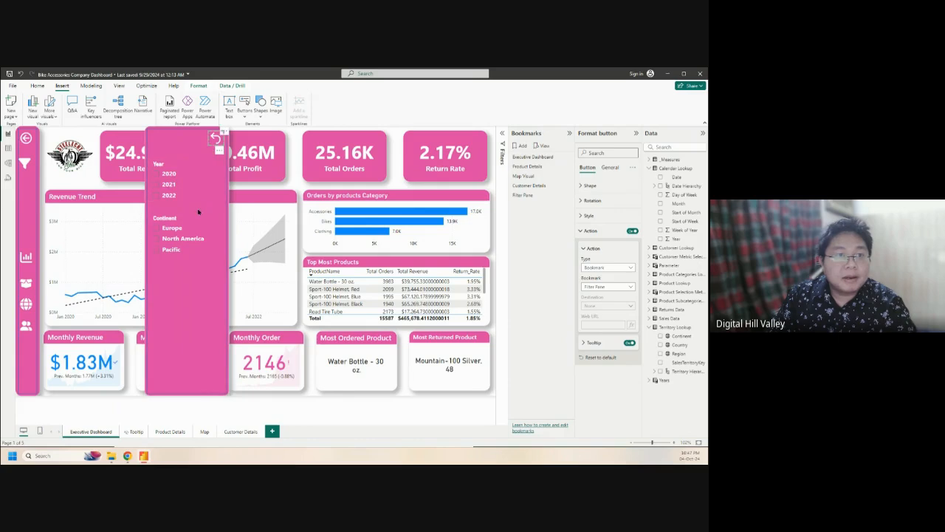
{"action": "left_click", "coordinate": [187, 175]}
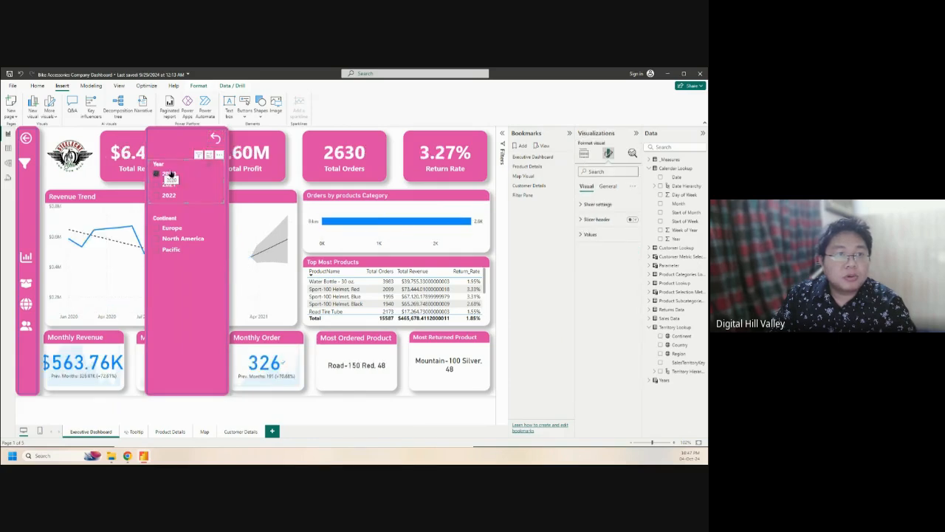
{"action": "left_click", "coordinate": [183, 171]}
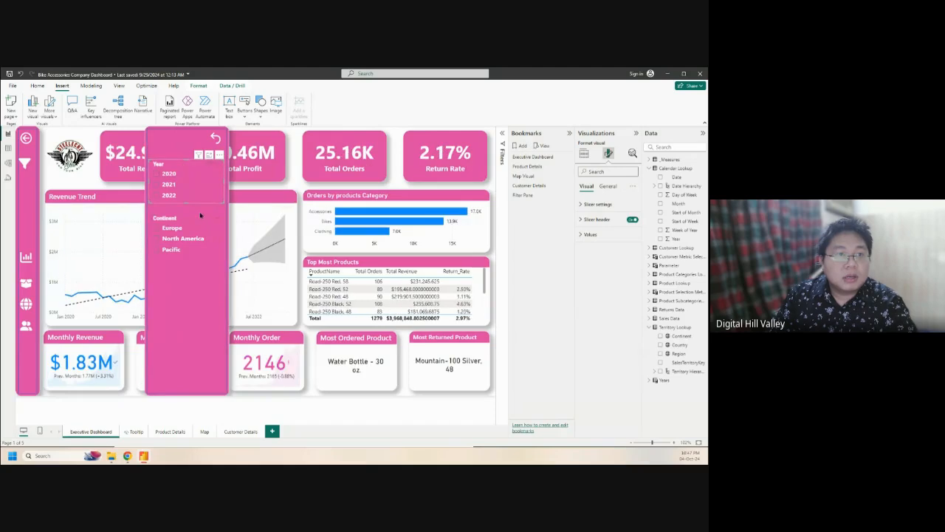
Try to select the Year slicer, Continent slicer, pink filter panel and Reset button together
{"action": "left_click", "coordinate": [195, 216], "text": "ctrl"}
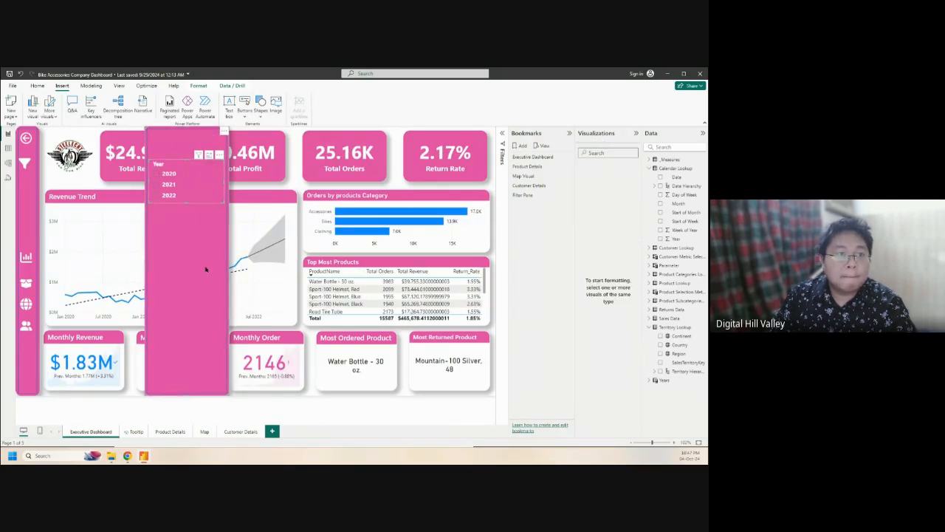
{"action": "left_click", "coordinate": [187, 300]}
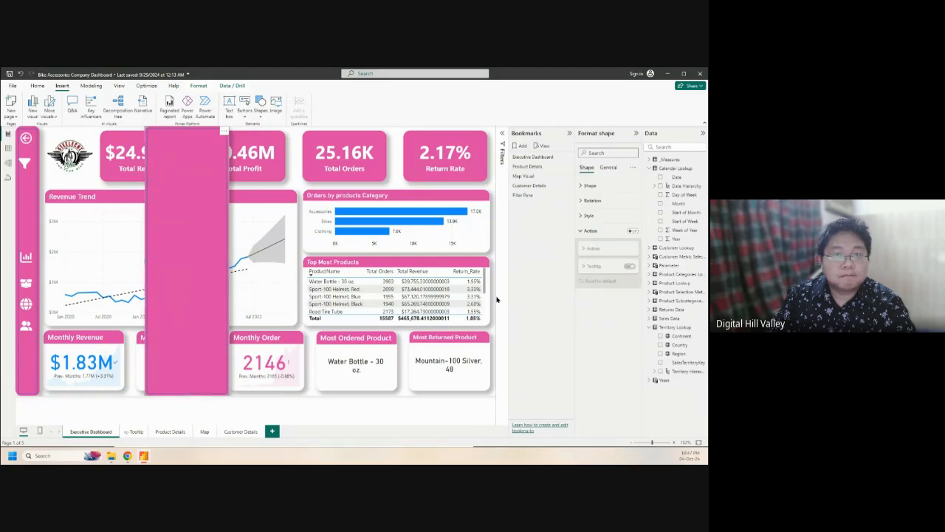
{"action": "left_click", "coordinate": [196, 170]}
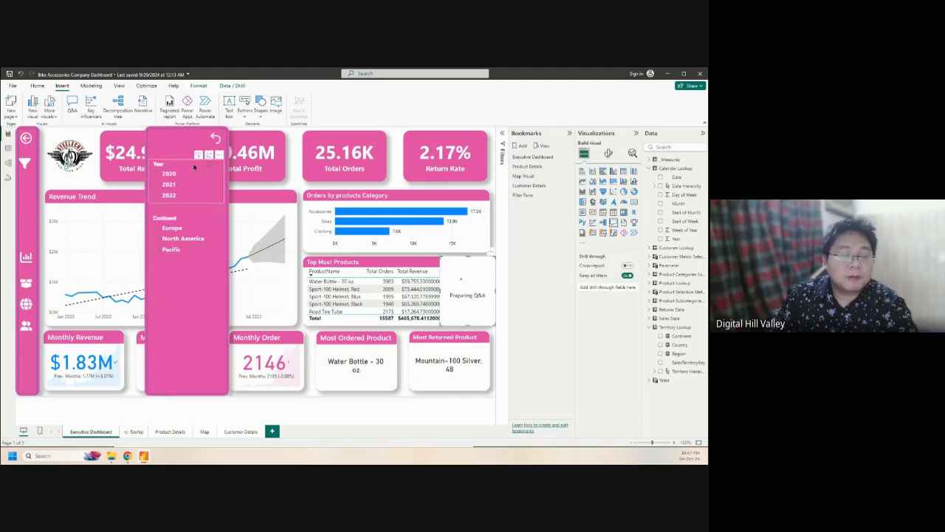
{"action": "left_click", "coordinate": [193, 167], "text": "ctrl"}
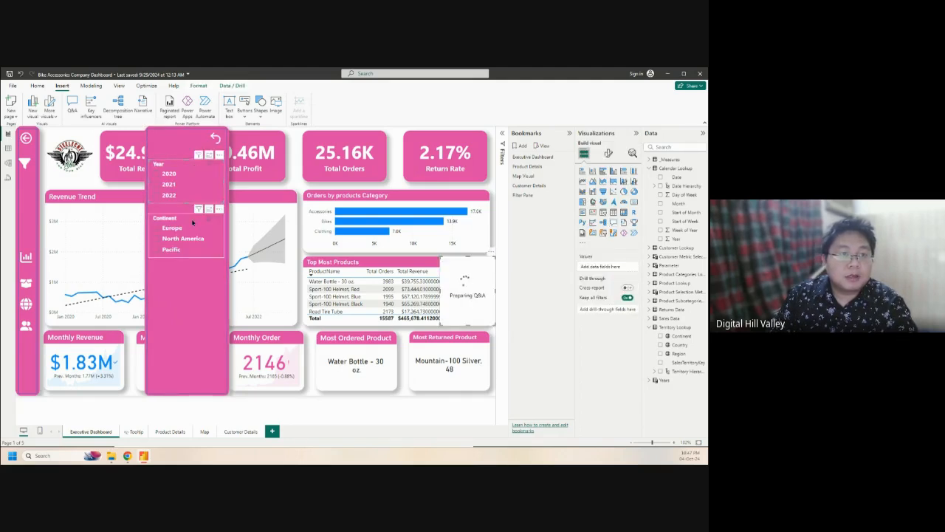
{"action": "left_click", "coordinate": [189, 295], "text": "ctrl"}
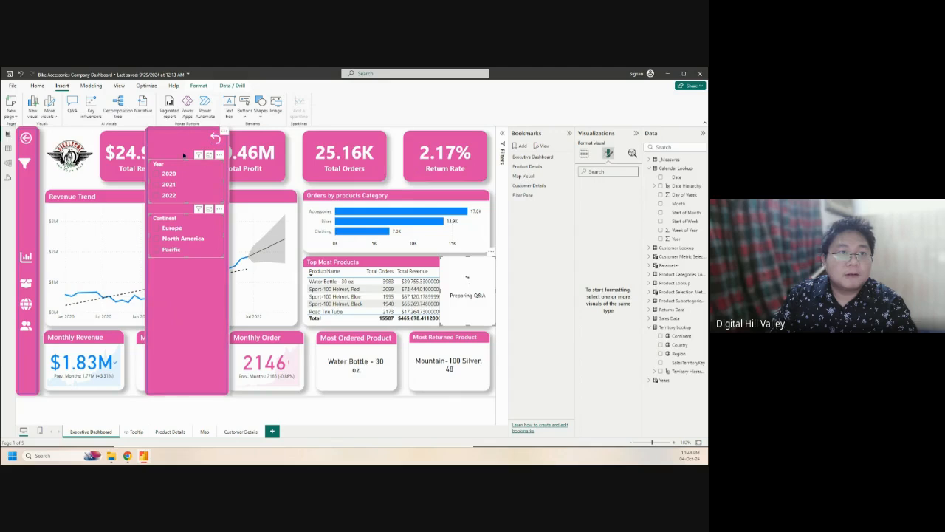
{"action": "left_click", "coordinate": [213, 139], "text": "ctrl"}
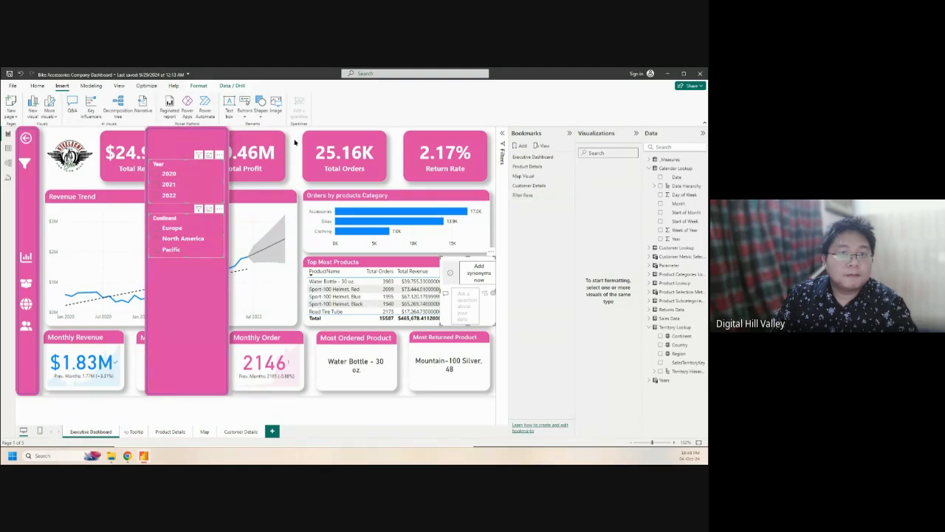
{"action": "left_click", "coordinate": [180, 137]}
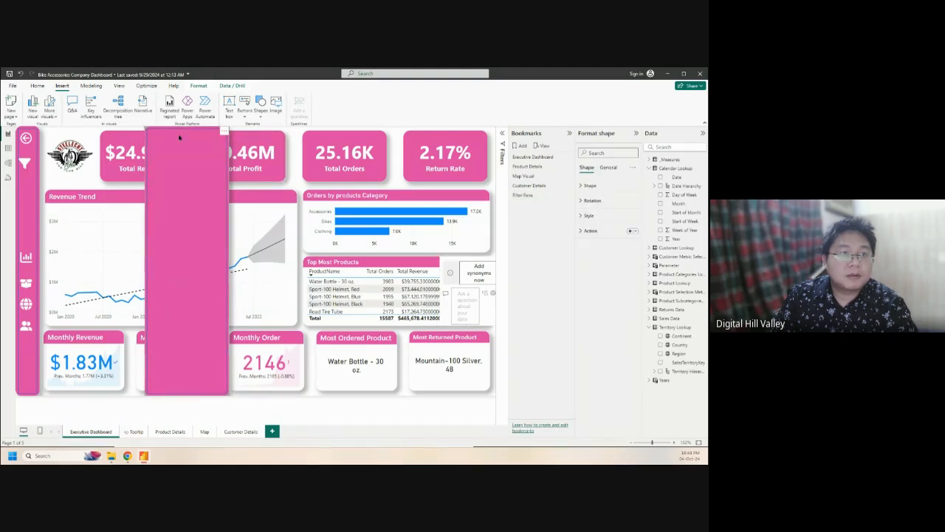
Delete the stray Q&A visual overlapping the Top Most Products table
{"action": "left_click", "coordinate": [450, 260]}
{"action": "key", "text": "Delete"}
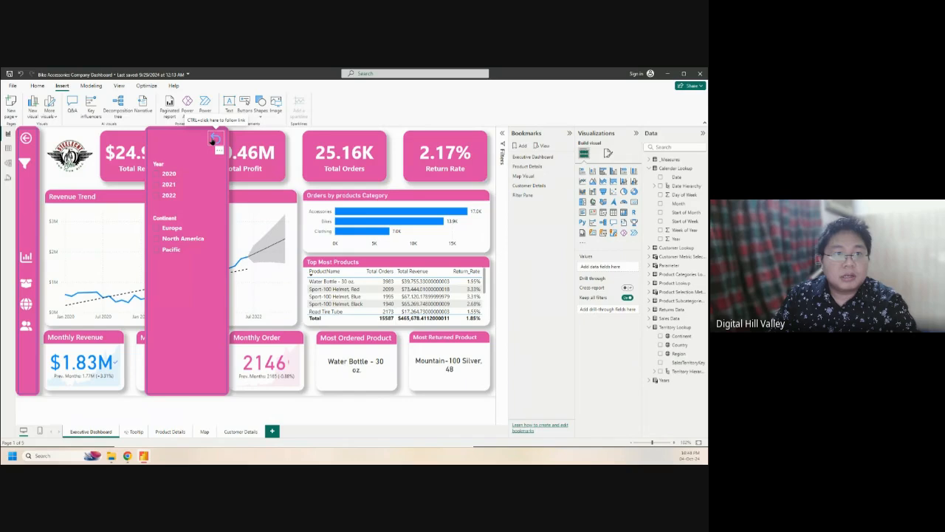
{"action": "left_click", "coordinate": [213, 139]}
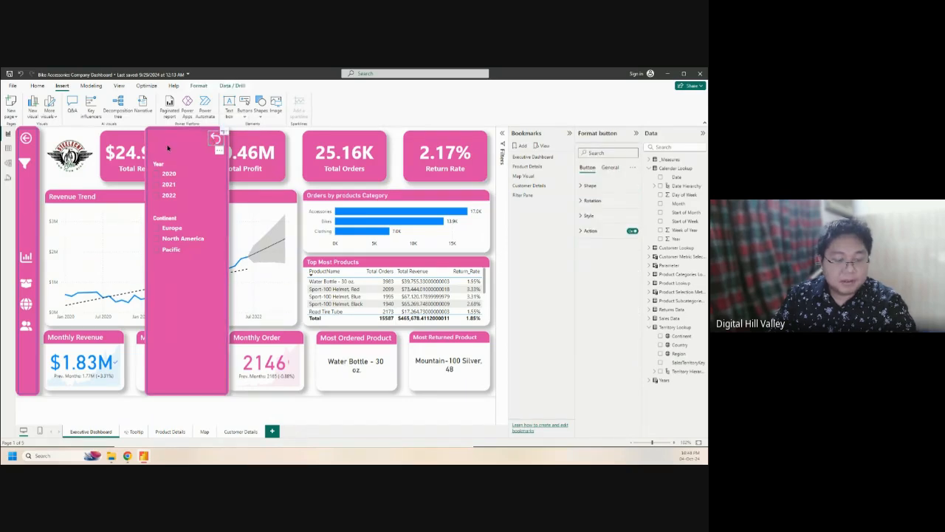
{"action": "key", "text": "Delete"}
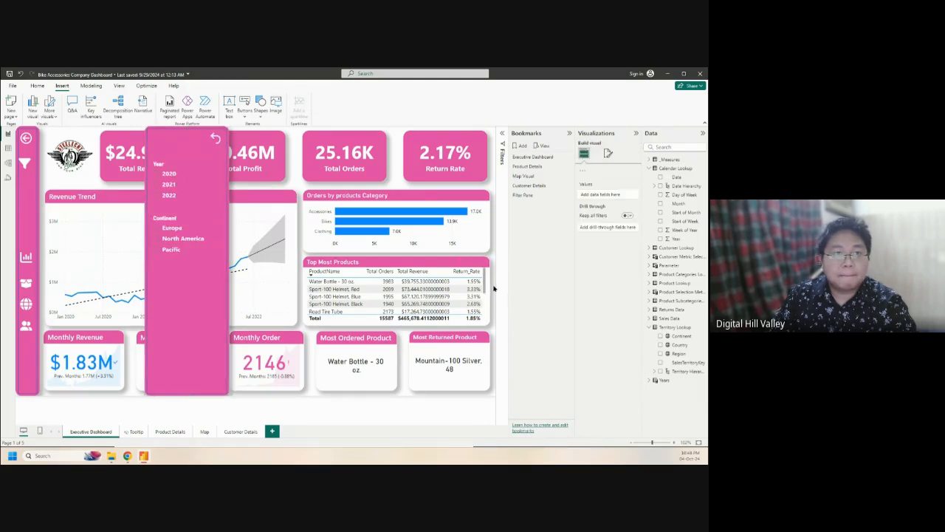
Group the Reset button, Year slicer and Continent slicer together
{"action": "left_click", "coordinate": [214, 140]}
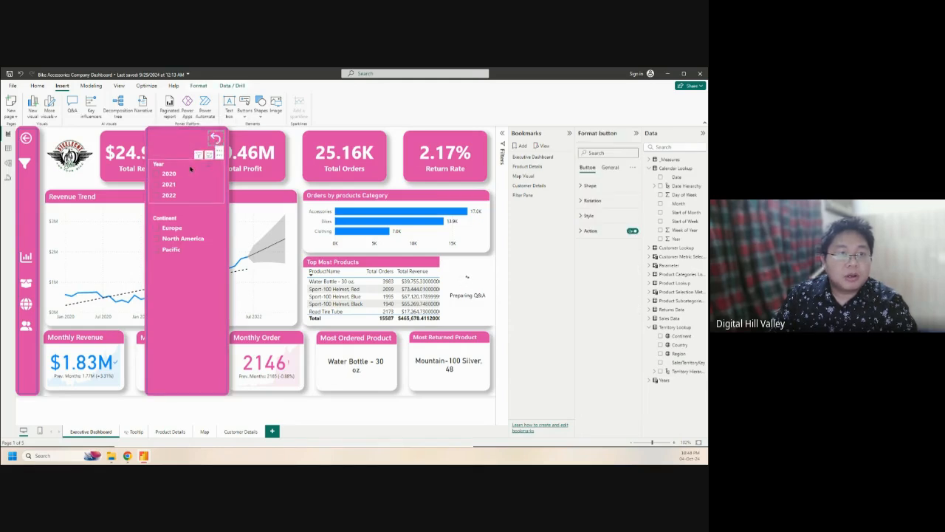
{"action": "left_click", "coordinate": [189, 169], "text": "ctrl"}
{"action": "left_click", "coordinate": [191, 219], "text": "ctrl"}
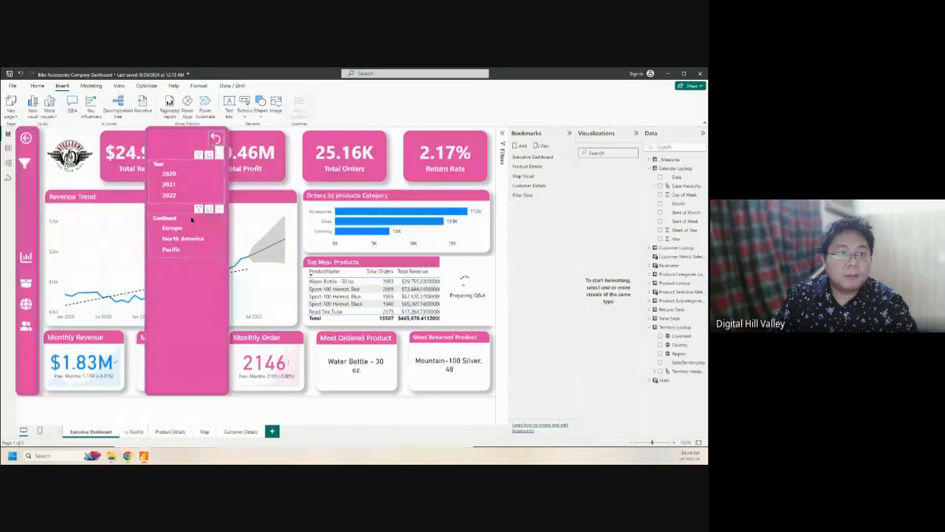
{"action": "right_click", "coordinate": [191, 178]}
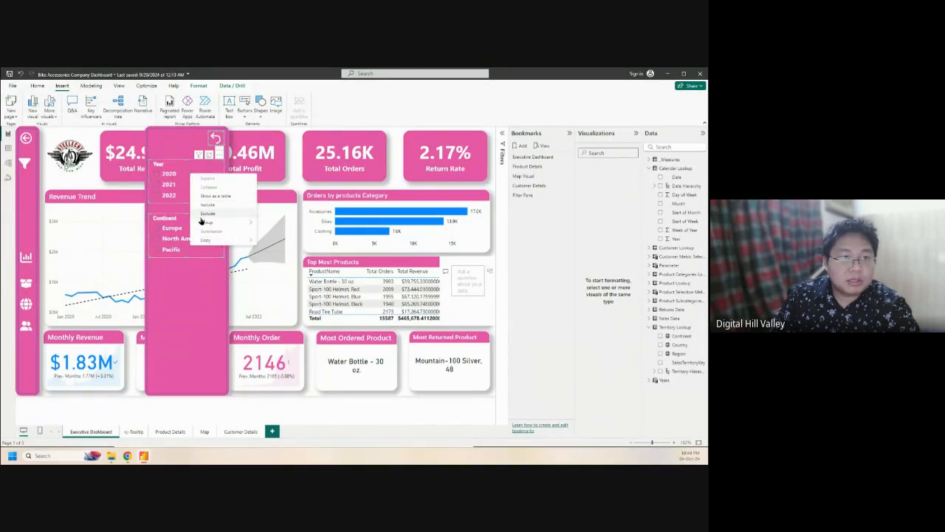
{"action": "mouse_move", "coordinate": [206, 222]}
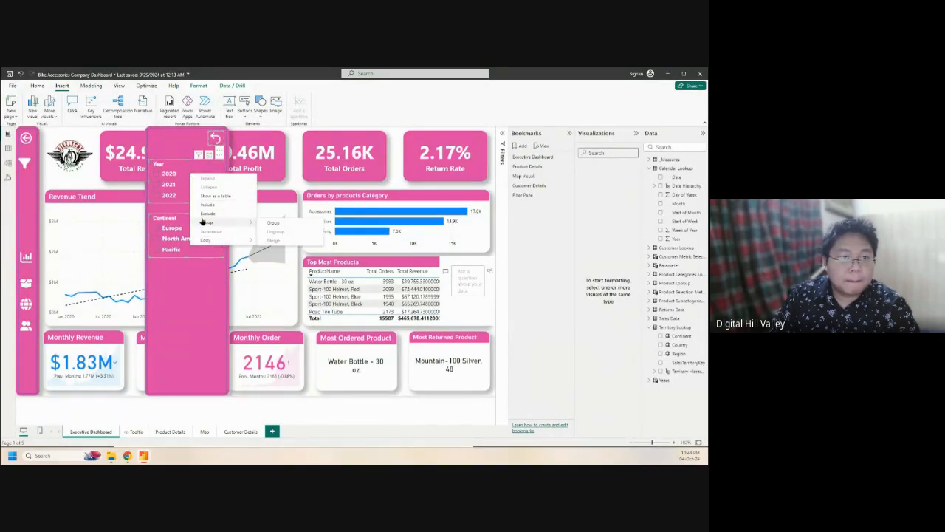
{"action": "left_click", "coordinate": [274, 223]}
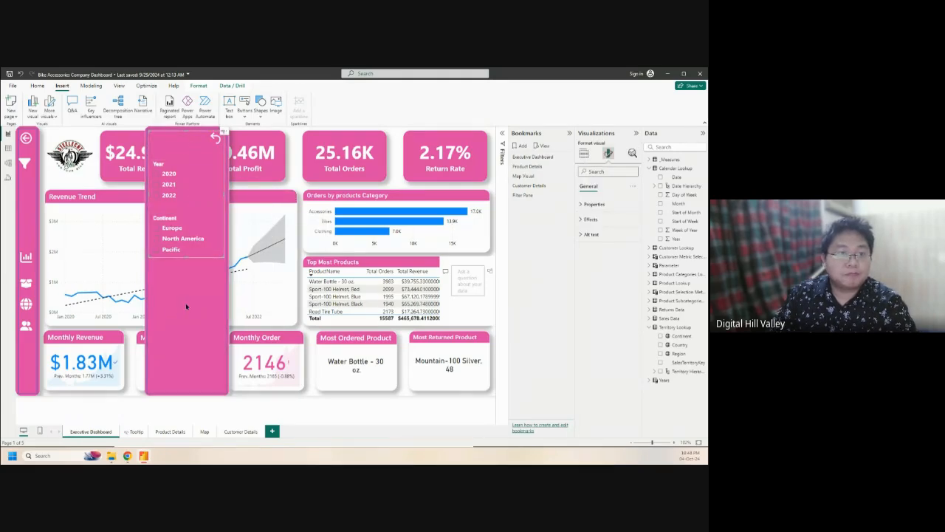
Move the pink filter panel over the sidebar and delete the stray Q&A visual beside the Top Most Products table
{"action": "left_click_drag", "start_coordinate": [157, 299], "coordinate": [57, 277]}
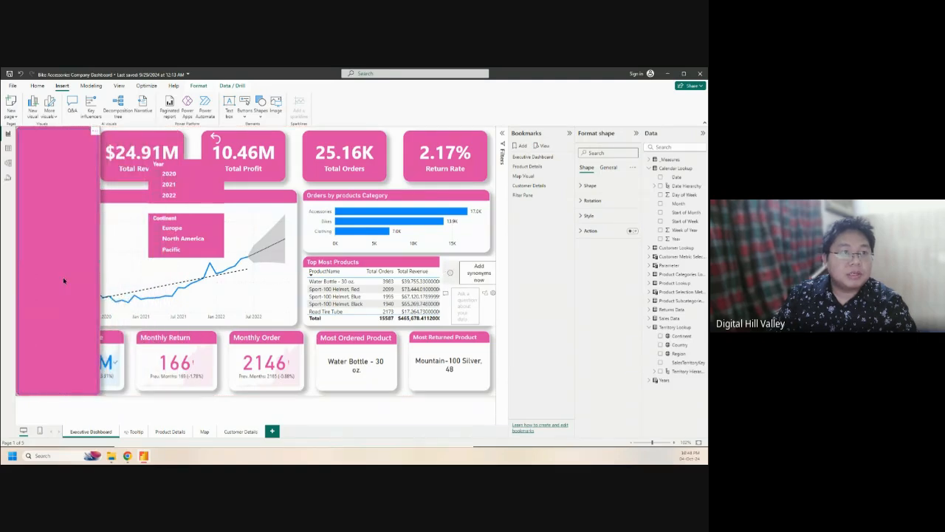
{"action": "left_click", "coordinate": [451, 260]}
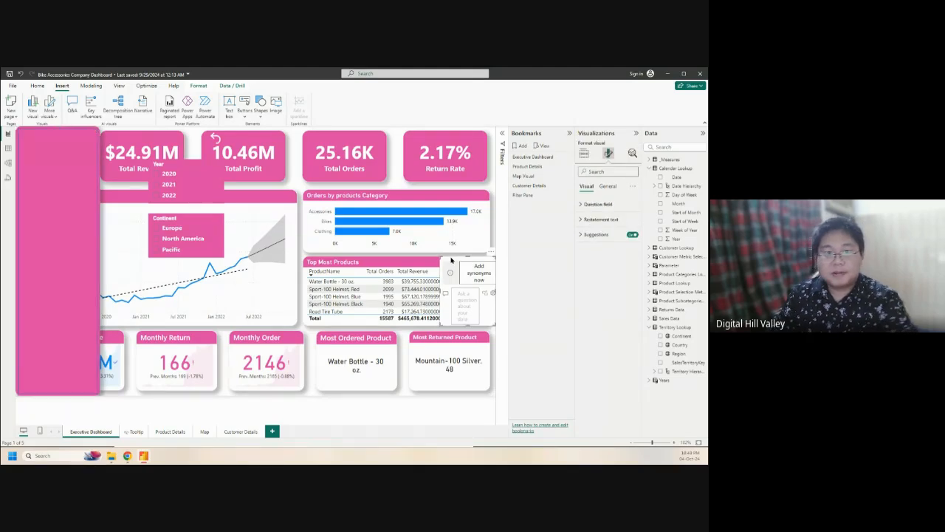
{"action": "key", "text": "Delete"}
Enable the action on the pink filter panel shape and open its list of action types
{"action": "left_click", "coordinate": [64, 139]}
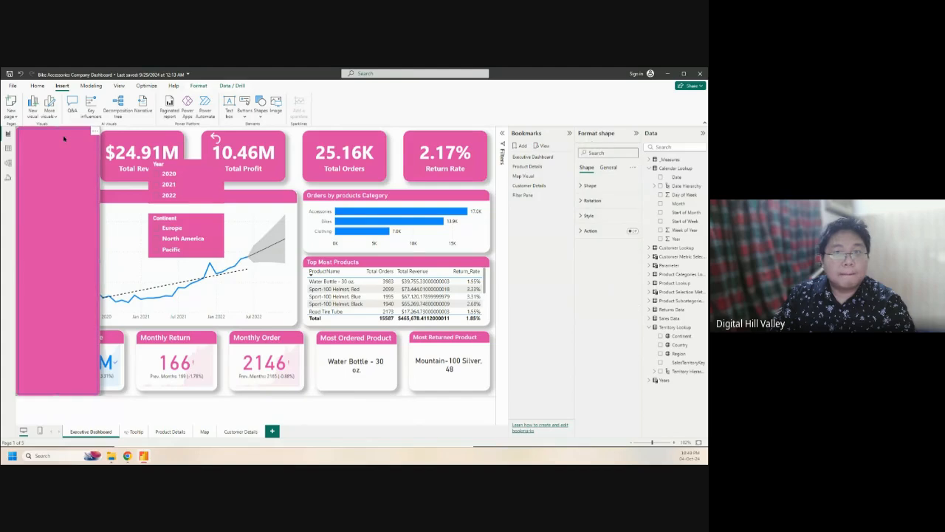
{"action": "left_click", "coordinate": [632, 232]}
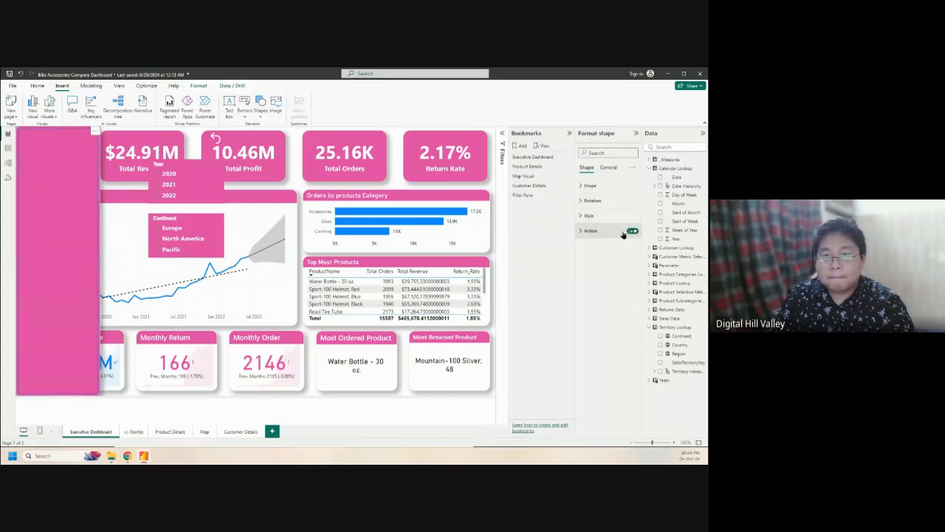
{"action": "left_click", "coordinate": [591, 232]}
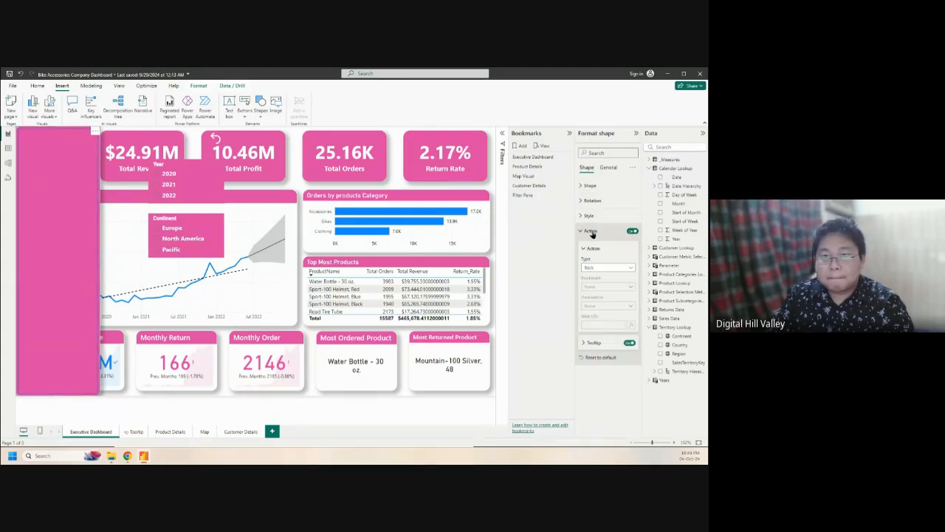
{"action": "left_click", "coordinate": [618, 268]}
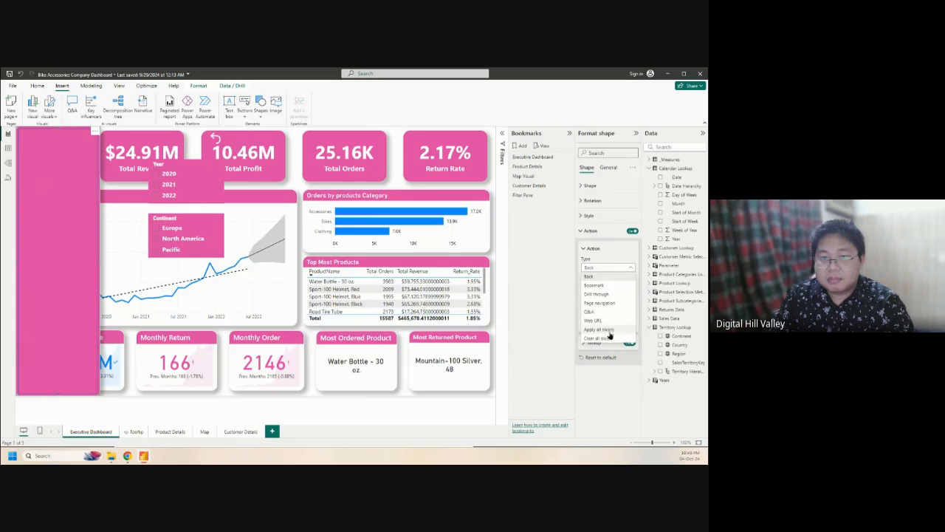
{"action": "left_click", "coordinate": [629, 268]}
{"action": "left_click", "coordinate": [631, 269]}
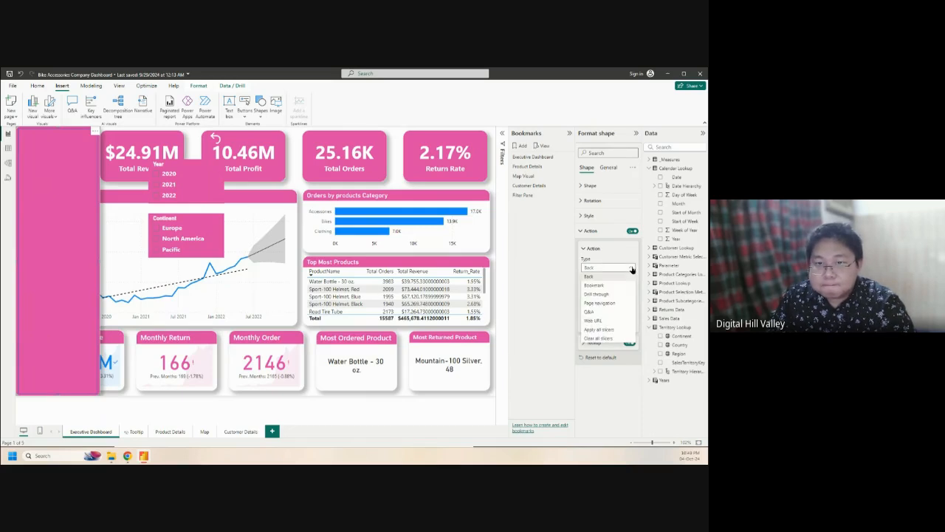
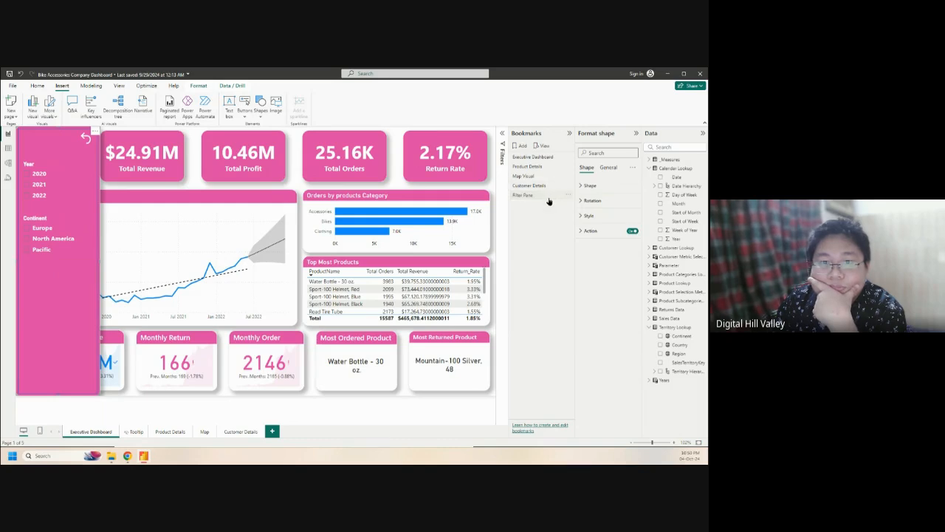
Examine the pink panel's style, action, tooltip, shape and general formatting settings
{"action": "left_click", "coordinate": [584, 215]}
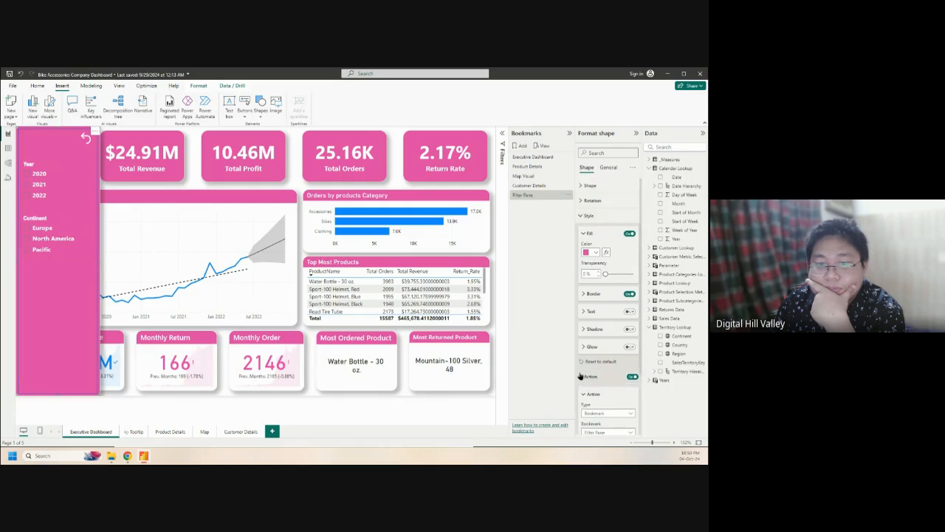
{"action": "left_click", "coordinate": [582, 376]}
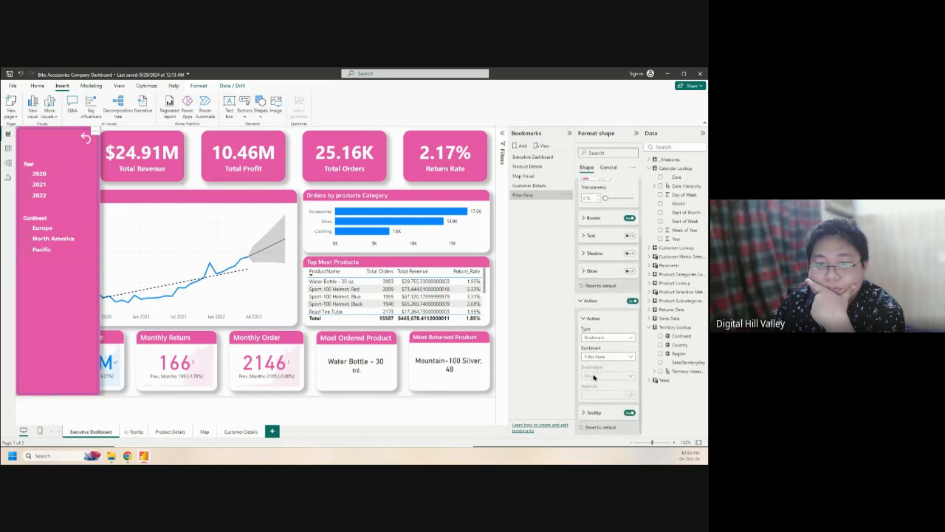
{"action": "left_click", "coordinate": [589, 412]}
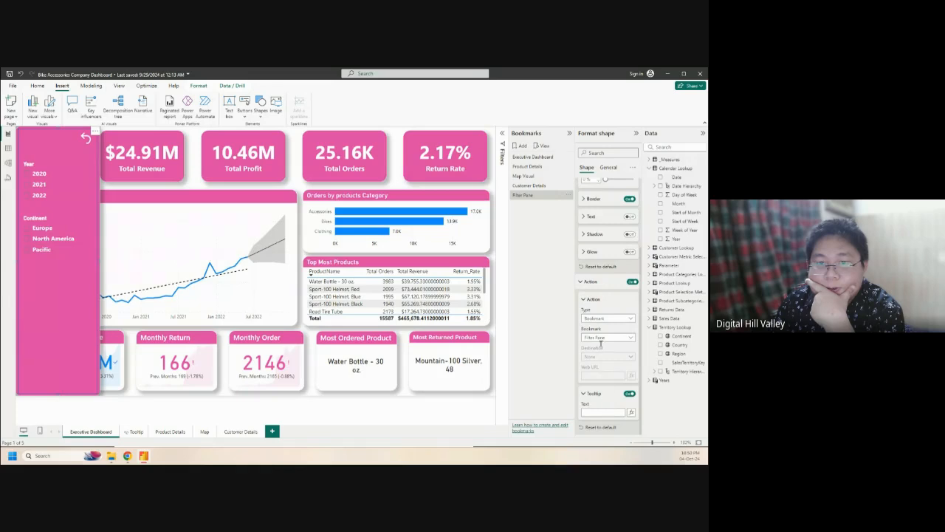
{"action": "scroll", "coordinate": [602, 339], "scroll_direction": "up", "scroll_amount": 2}
{"action": "left_click", "coordinate": [584, 326]}
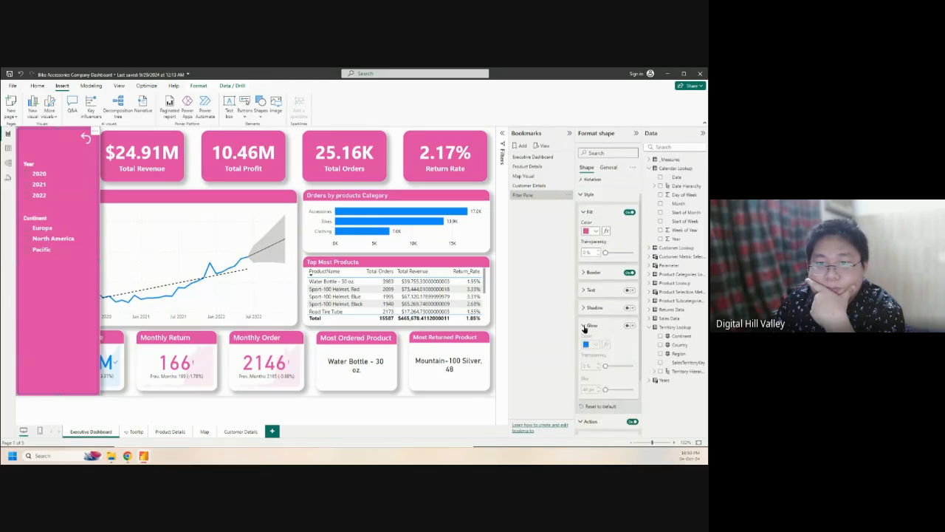
{"action": "left_click", "coordinate": [584, 326]}
{"action": "left_click", "coordinate": [585, 308]}
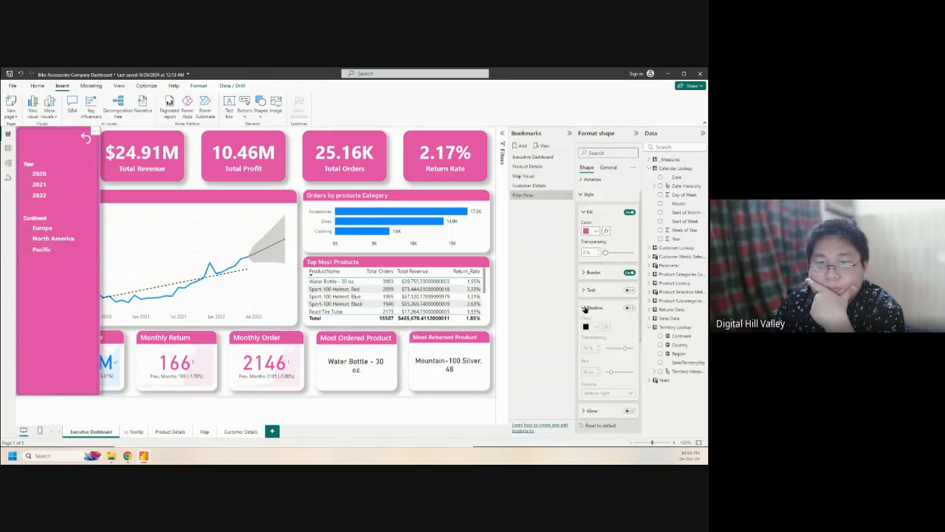
{"action": "left_click", "coordinate": [586, 308]}
{"action": "left_click", "coordinate": [583, 291]}
{"action": "left_click", "coordinate": [584, 291]}
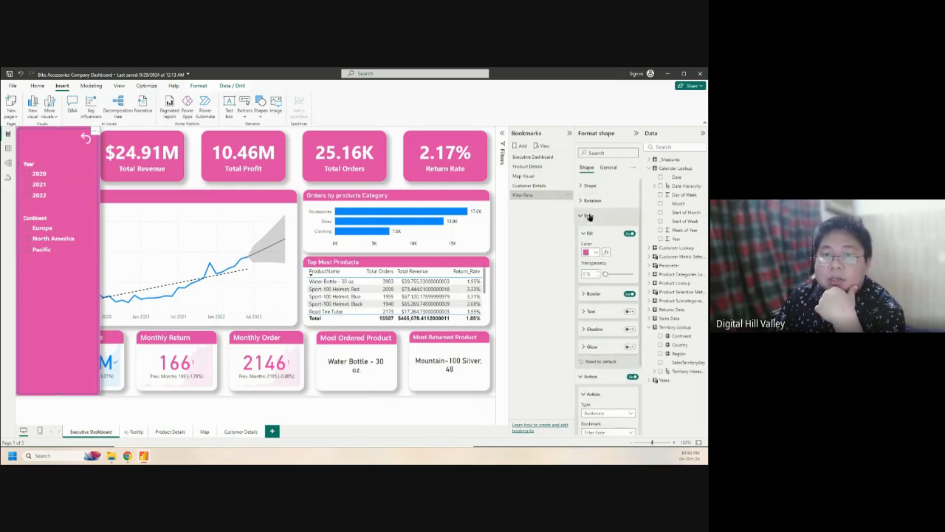
{"action": "scroll", "coordinate": [582, 196], "scroll_direction": "up", "scroll_amount": 2}
{"action": "left_click", "coordinate": [582, 186]}
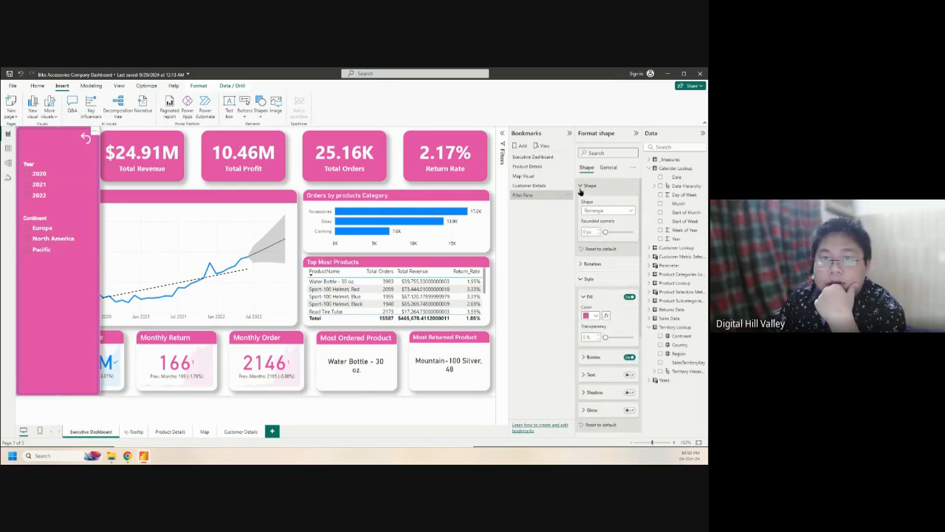
{"action": "left_click", "coordinate": [581, 187]}
{"action": "left_click", "coordinate": [609, 168]}
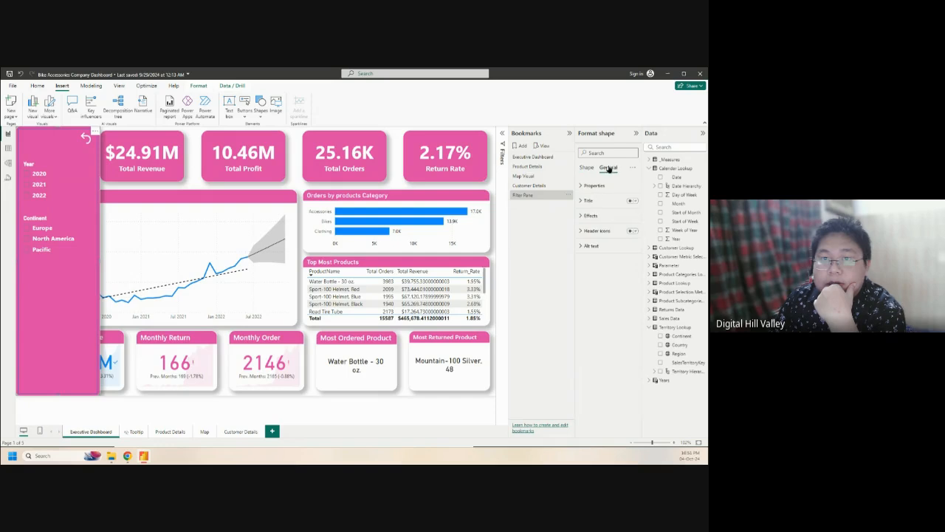
{"action": "left_click", "coordinate": [590, 169]}
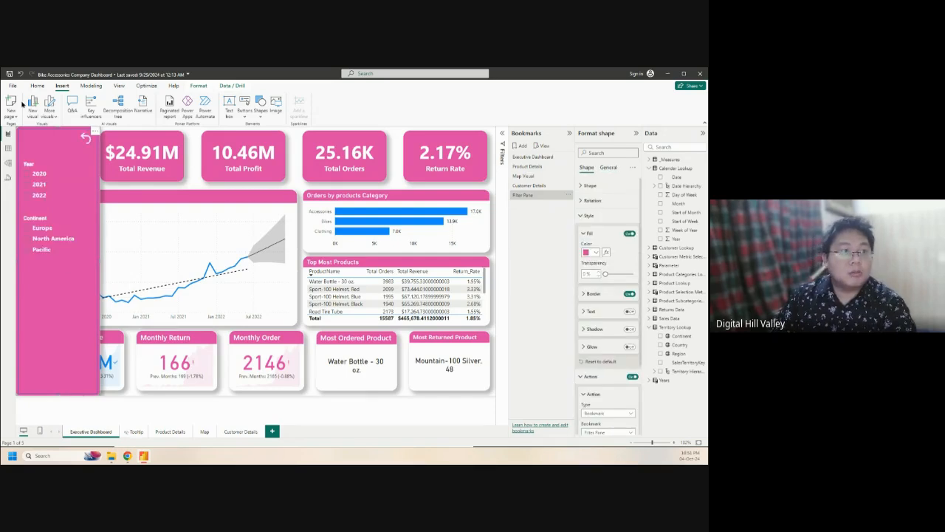
Switch to the Adventure Company Project report and display its slicer panel through the sidebar filter button
{"action": "left_click", "coordinate": [13, 87]}
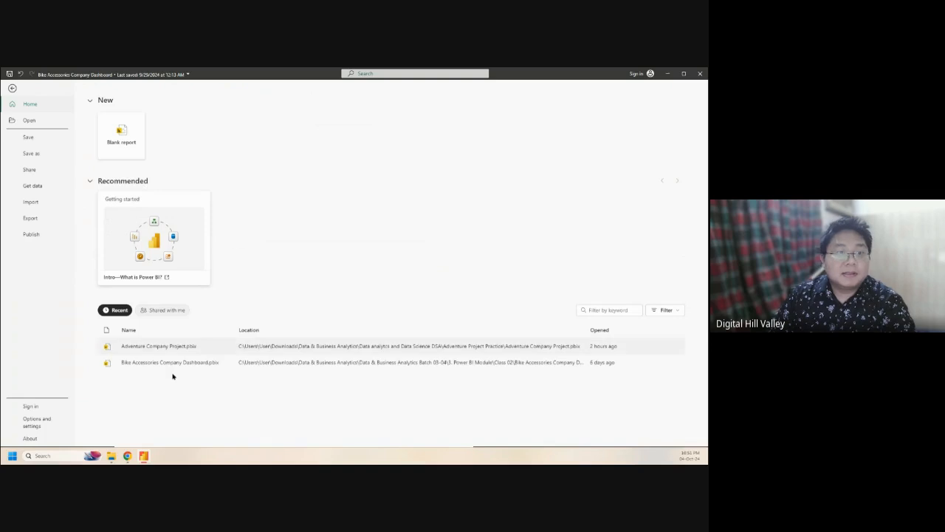
{"action": "key", "text": "Escape"}
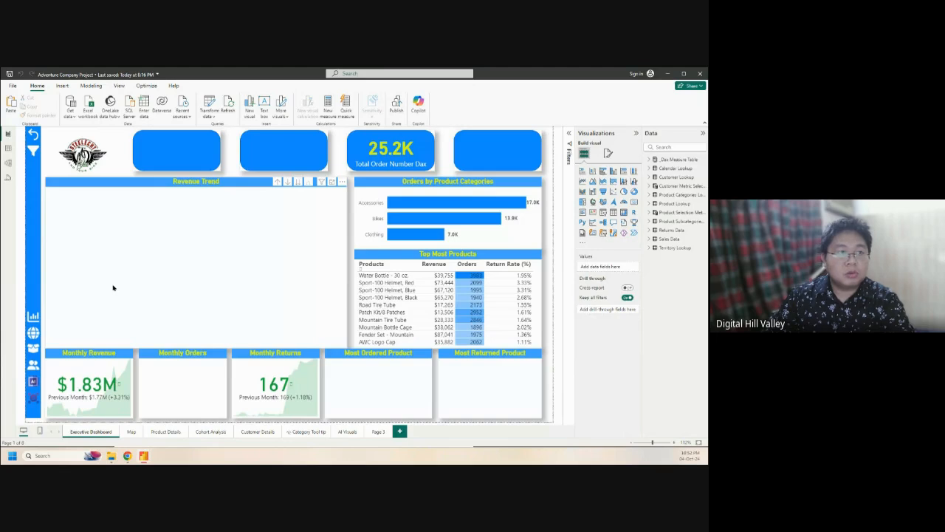
{"action": "left_click", "coordinate": [33, 150], "text": "ctrl"}
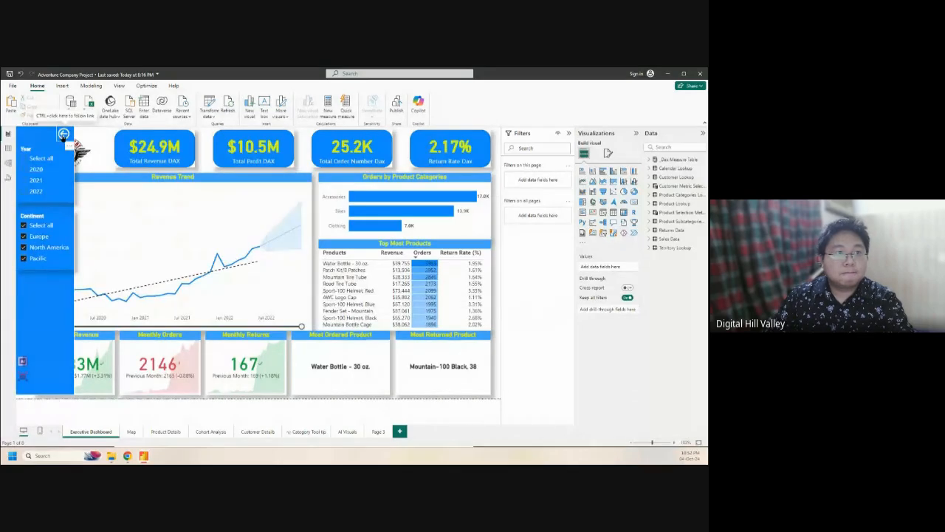
Inspect the action settings of the slicer panel's back button with the report's bookmark list displayed
{"action": "left_click", "coordinate": [63, 134]}
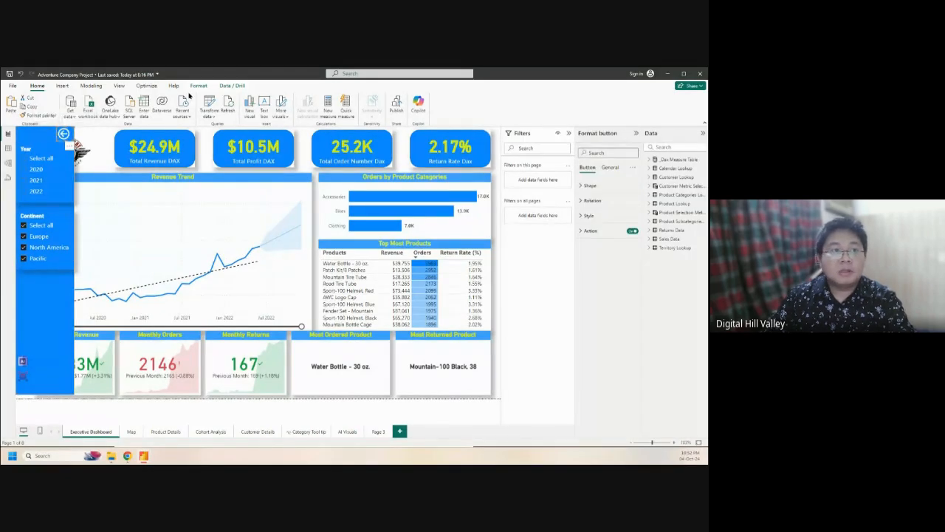
{"action": "left_click", "coordinate": [119, 86]}
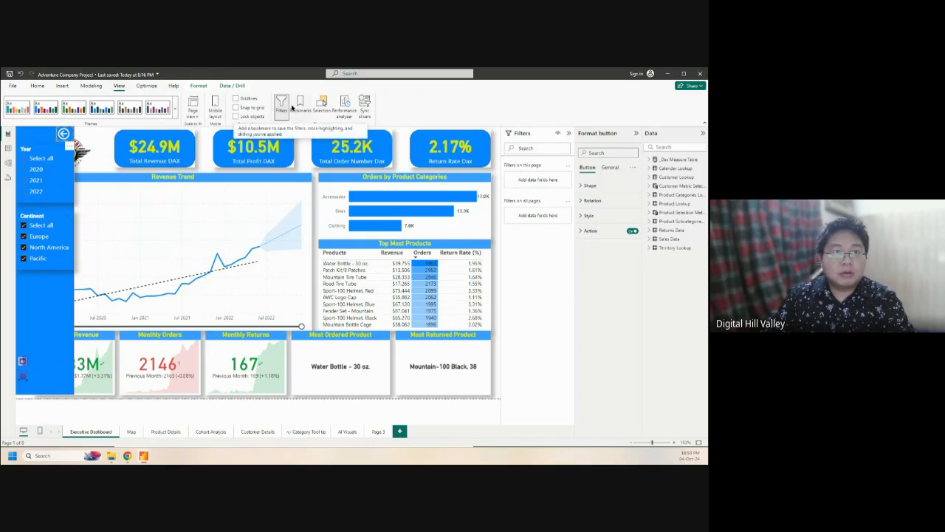
{"action": "left_click", "coordinate": [300, 105]}
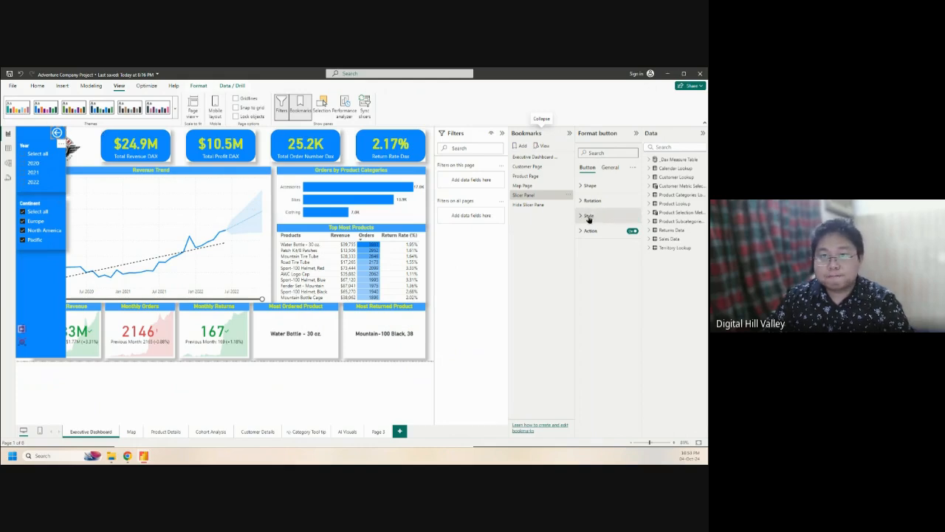
{"action": "left_click", "coordinate": [584, 231]}
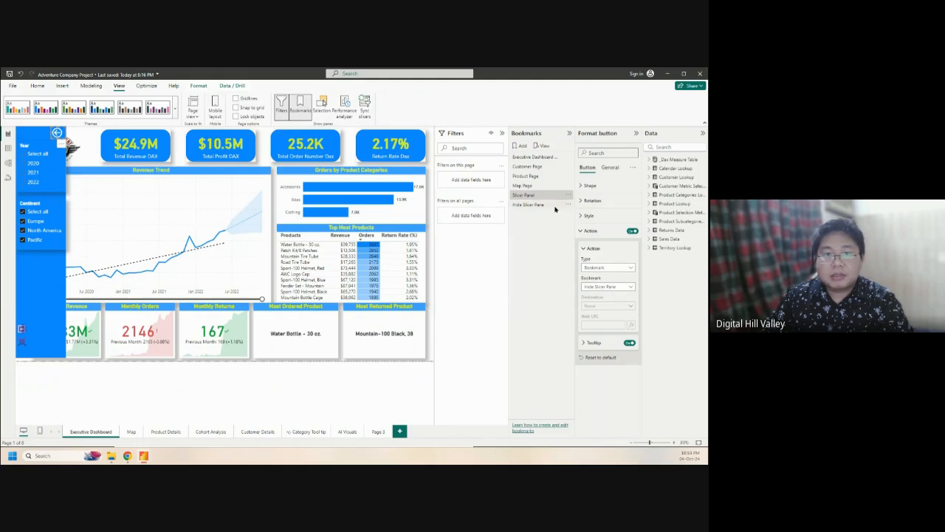
Compare the dashboard views stored in the Hide Slicer Pane and Slicer Panel bookmarks
{"action": "left_click", "coordinate": [555, 208]}
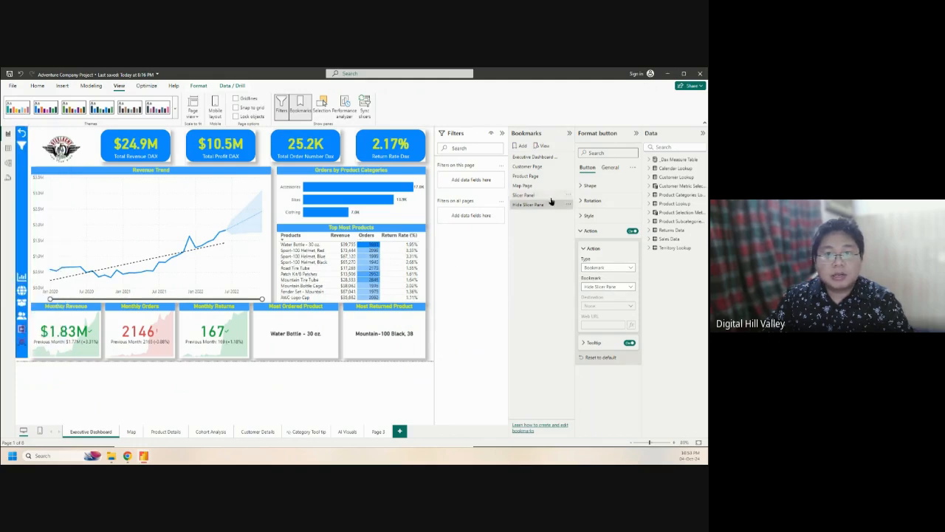
{"action": "left_click", "coordinate": [550, 197]}
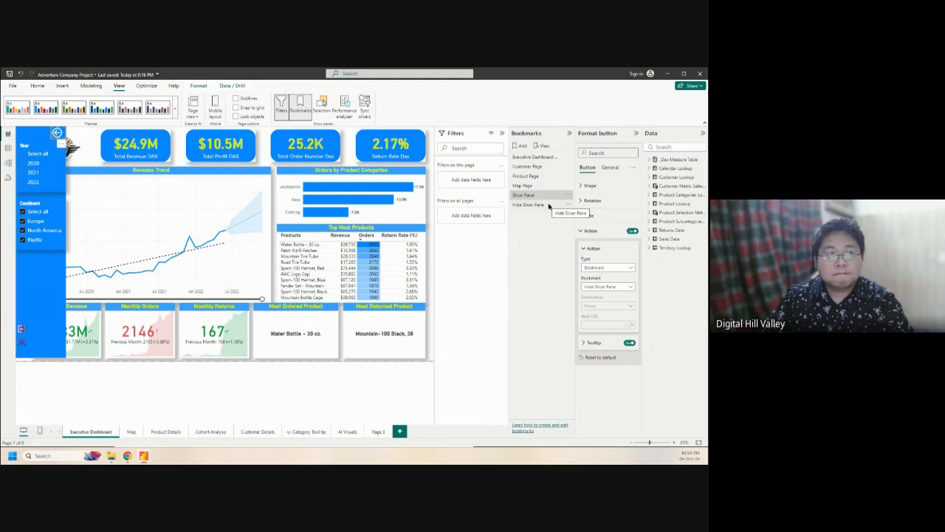
{"action": "left_click", "coordinate": [549, 205]}
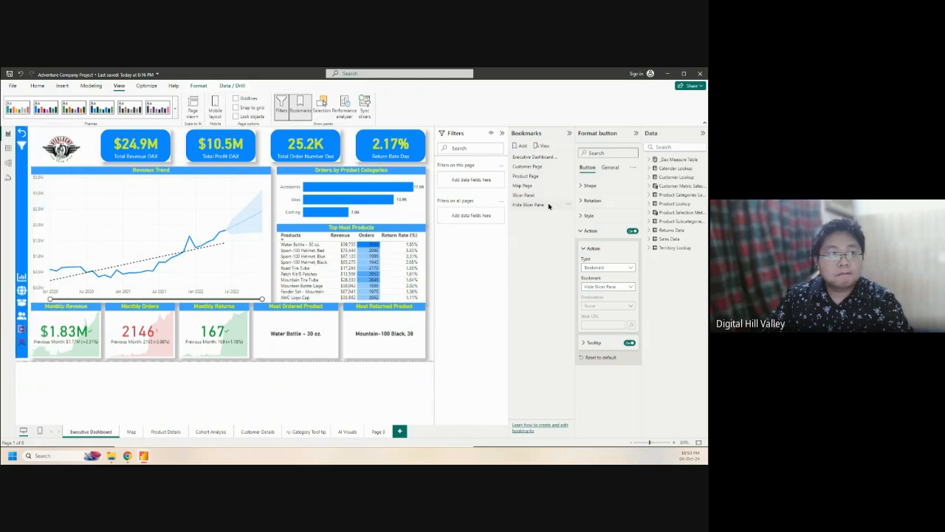
Try moving the blue sidebar shape away from the page edge and undo the move
{"action": "left_click", "coordinate": [20, 192]}
{"action": "left_click_drag", "start_coordinate": [20, 192], "coordinate": [85, 193]}
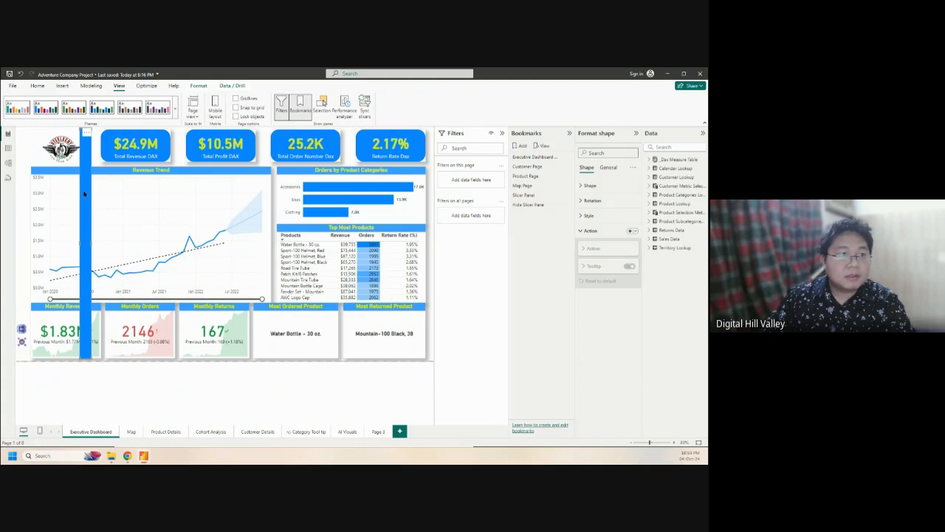
{"action": "key", "text": "ctrl+z"}
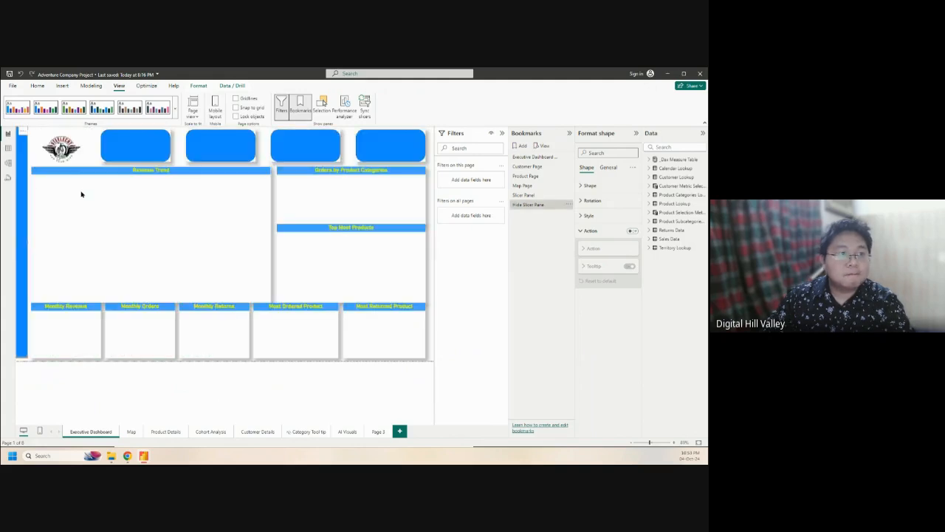
Apply the Hide Slicer Pane bookmark, followed by the Slicer Panel bookmark, to recheck the panel's layout
{"action": "left_click", "coordinate": [539, 204]}
{"action": "left_click", "coordinate": [533, 196]}
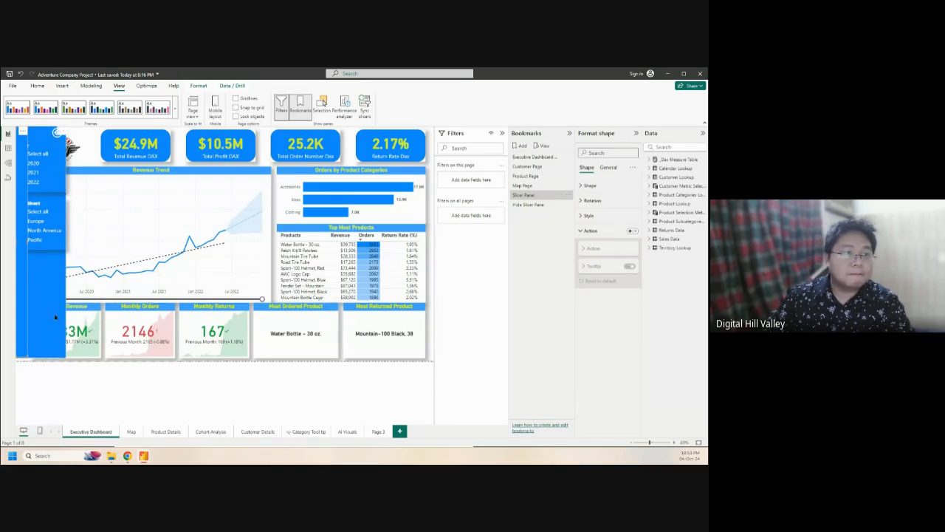
Apply the Hide Slicer Pane bookmark in the reference report and return to the Bike Accessories Company Dashboard report
{"action": "left_click", "coordinate": [55, 318]}
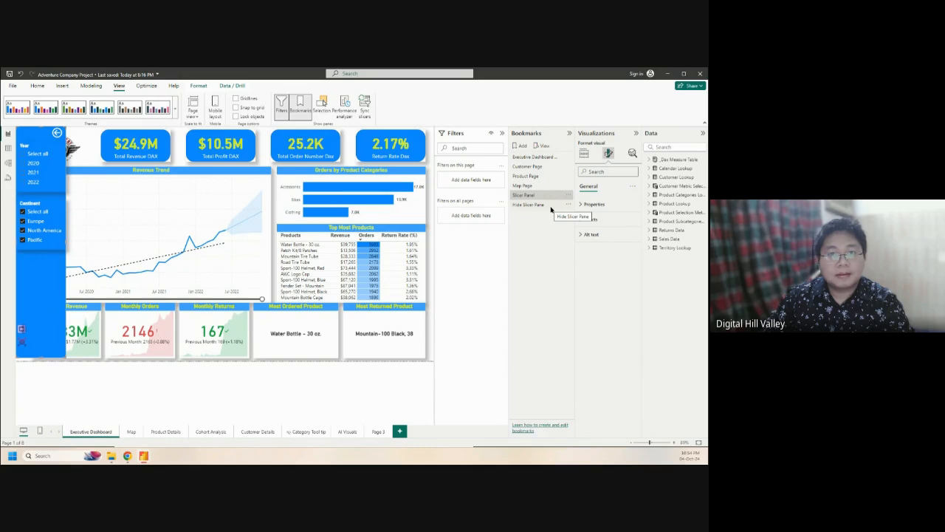
{"action": "left_click", "coordinate": [550, 210]}
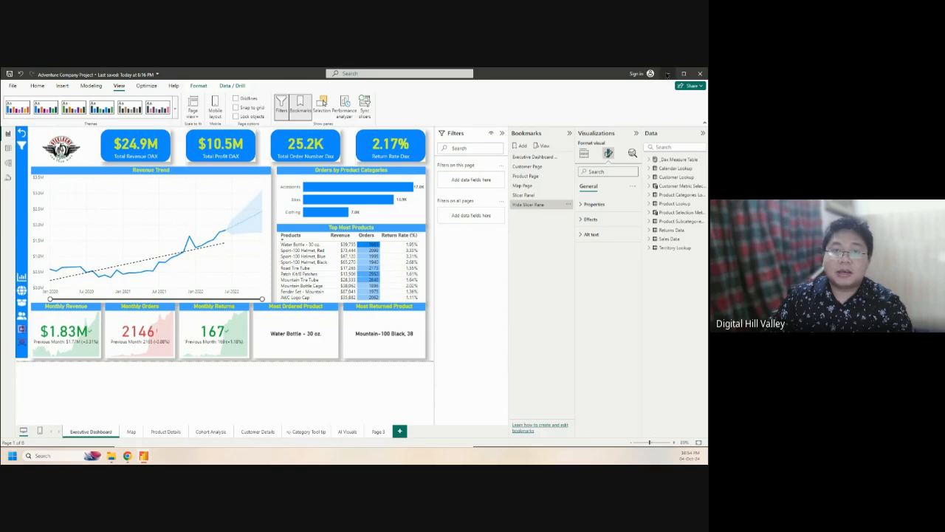
{"action": "left_click", "coordinate": [668, 74]}
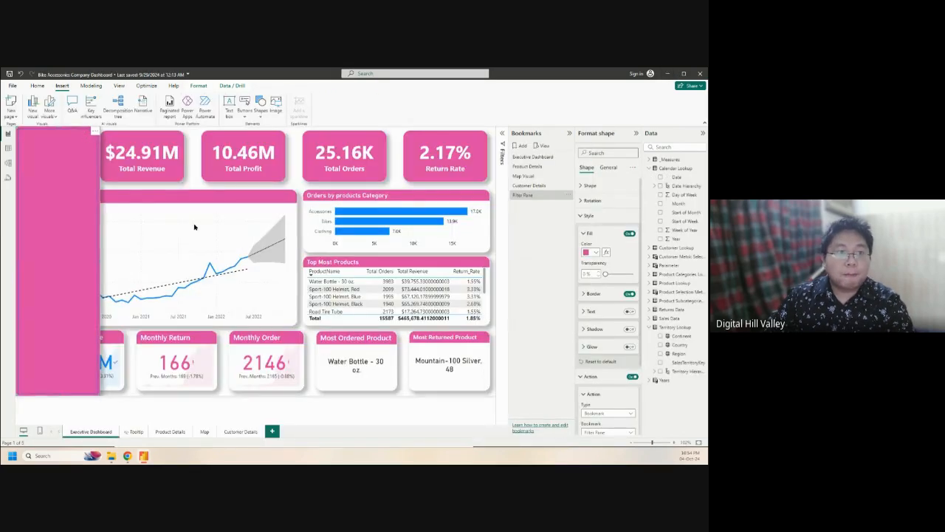
Copy the pink filter panel shape from the Executive Dashboard onto a new report page
{"action": "left_click", "coordinate": [84, 167], "text": "ctrl"}
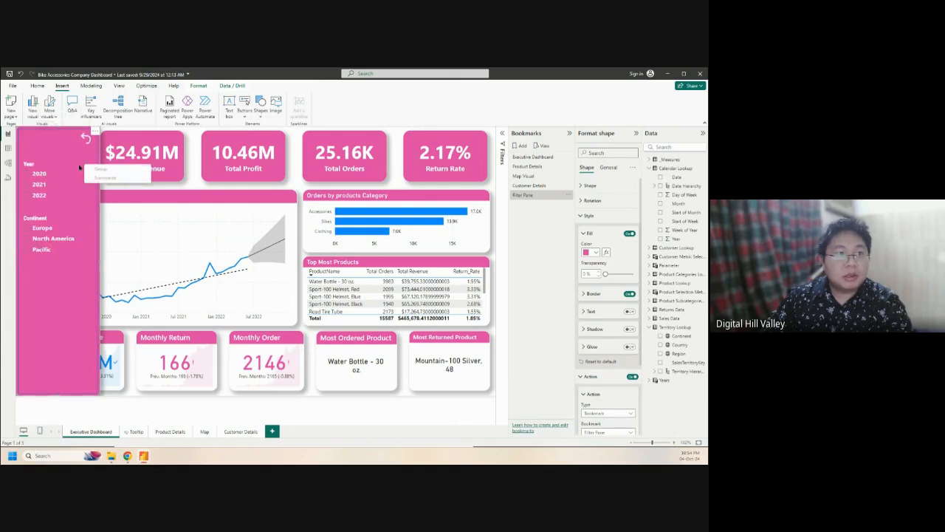
{"action": "left_click", "coordinate": [50, 140]}
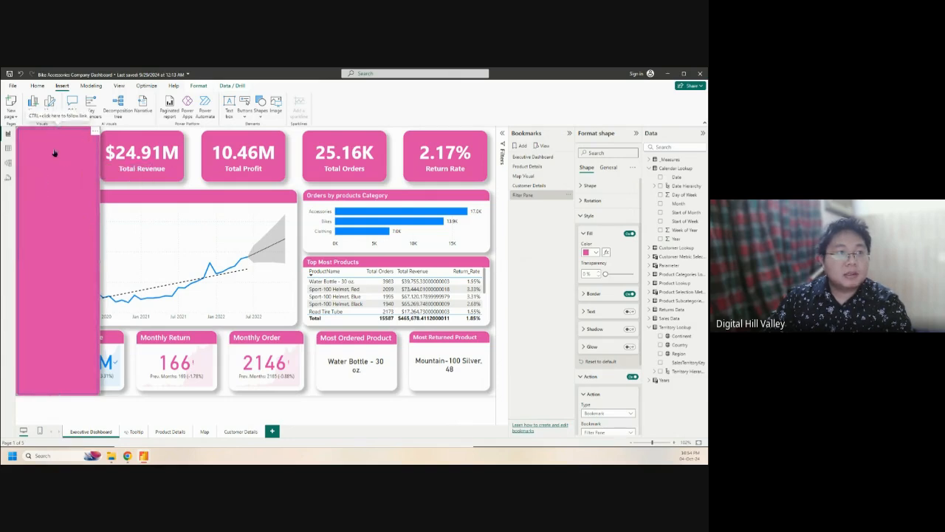
{"action": "left_click", "coordinate": [74, 308], "text": "ctrl"}
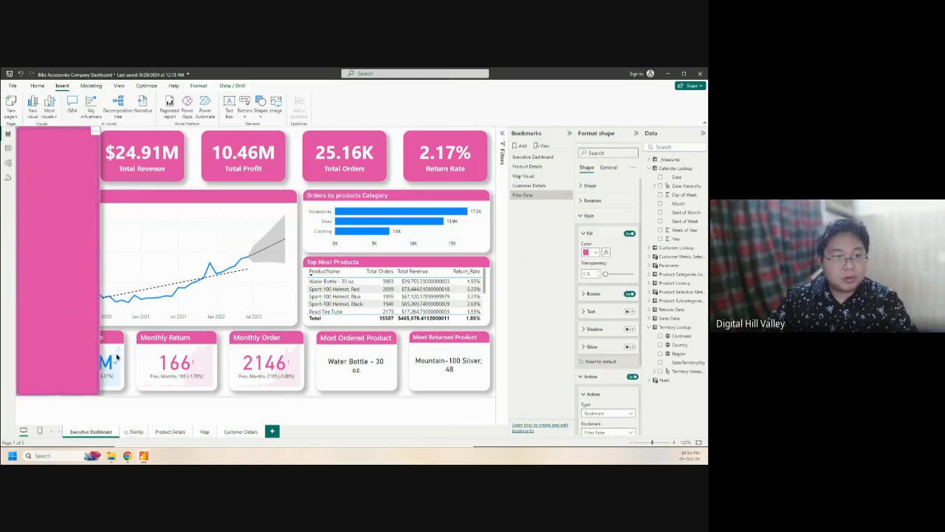
{"action": "left_click", "coordinate": [272, 432]}
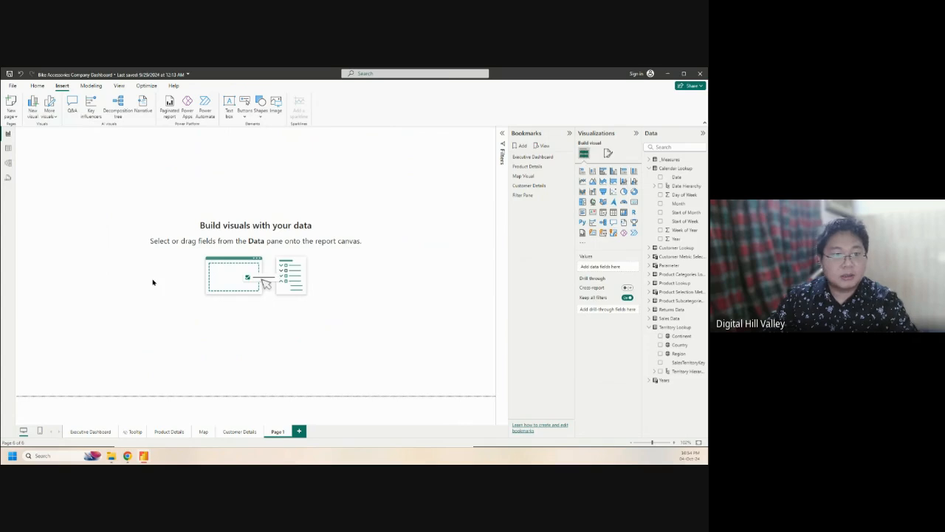
{"action": "key", "text": "ctrl+v"}
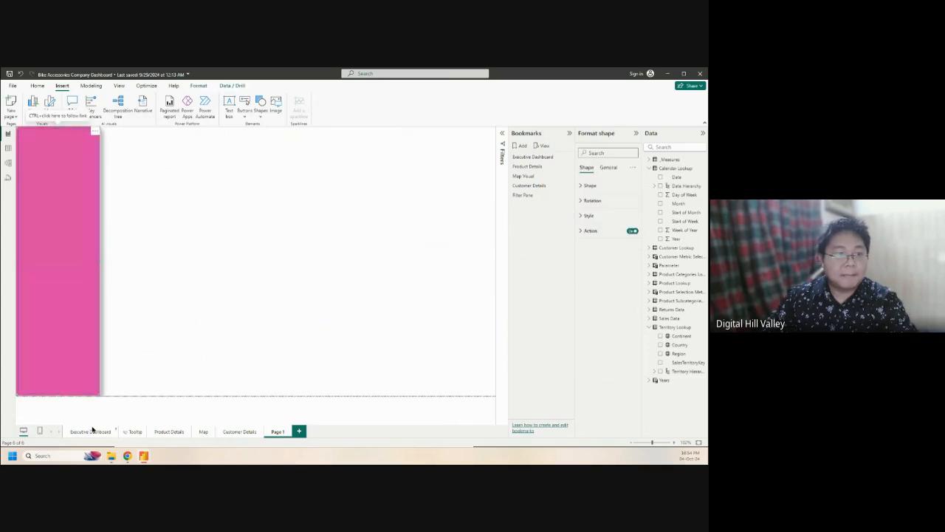
Duplicate the pink panel shape on Page 1 and place the copy apart from the original
{"action": "left_click", "coordinate": [91, 432]}
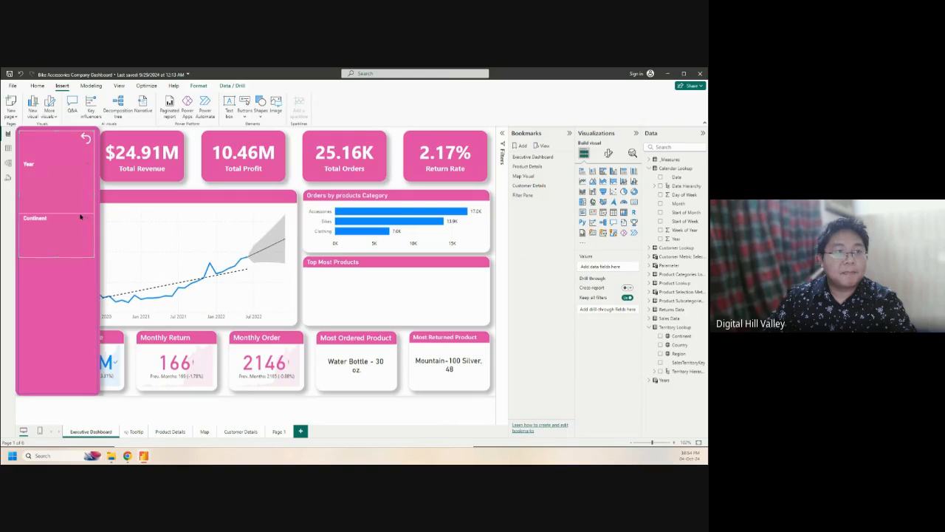
{"action": "left_click", "coordinate": [51, 134]}
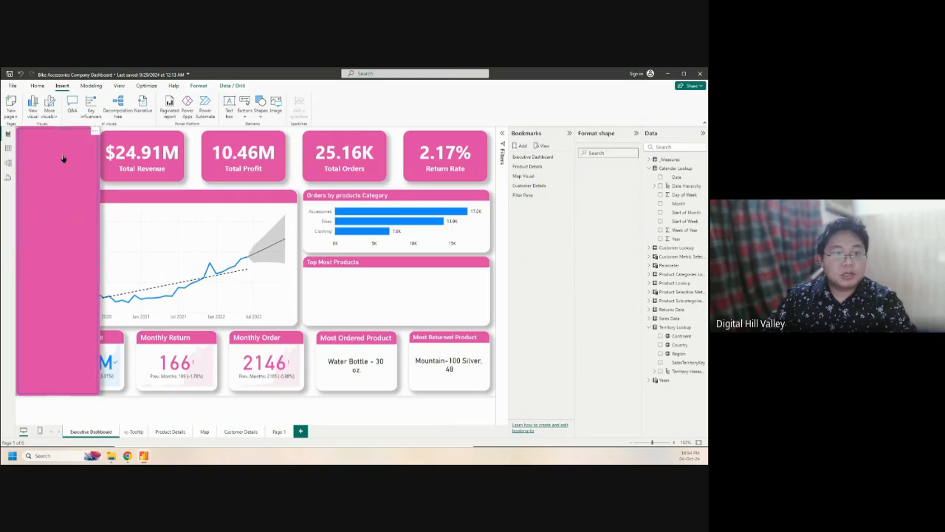
{"action": "left_click", "coordinate": [278, 432]}
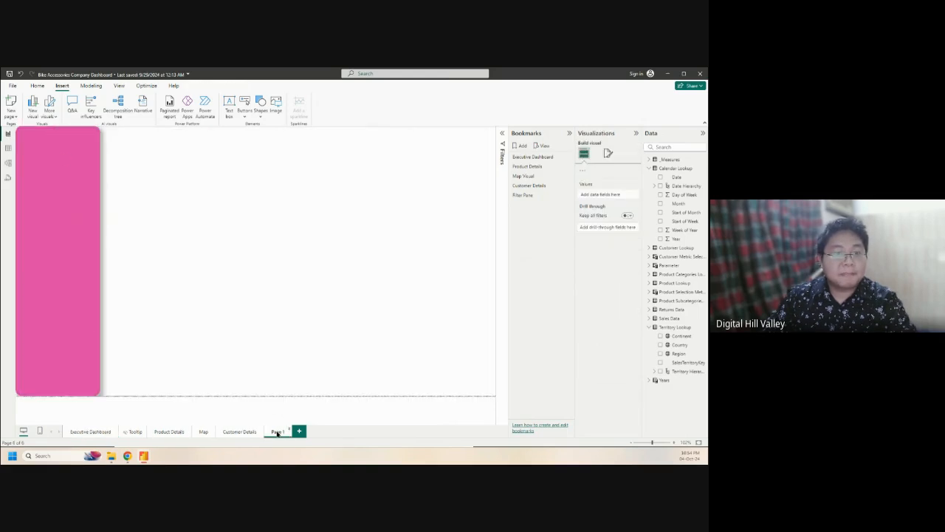
{"action": "left_click", "coordinate": [61, 206]}
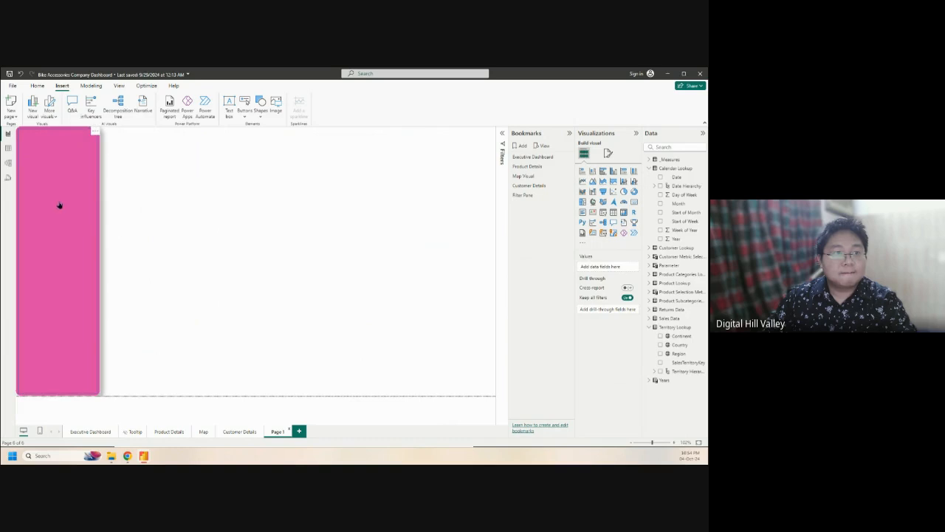
{"action": "key", "text": "ctrl+c"}
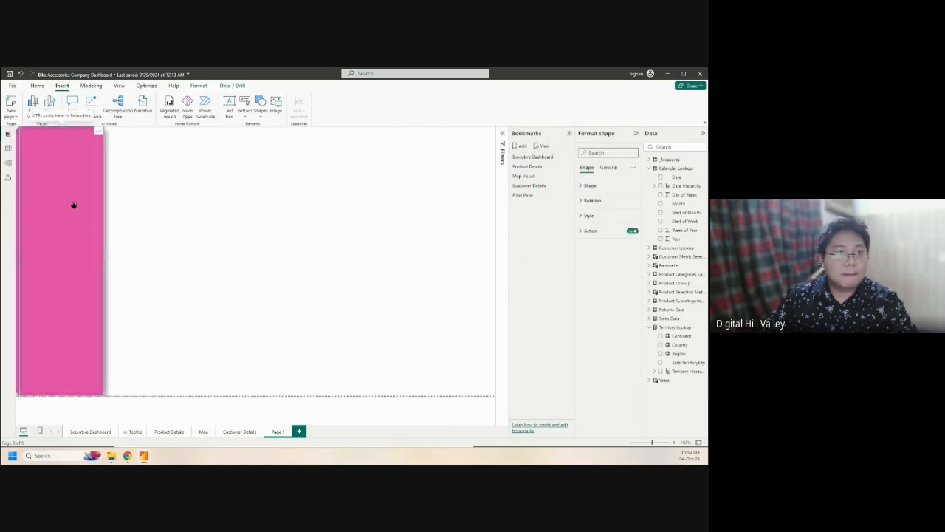
{"action": "key", "text": "ctrl+v"}
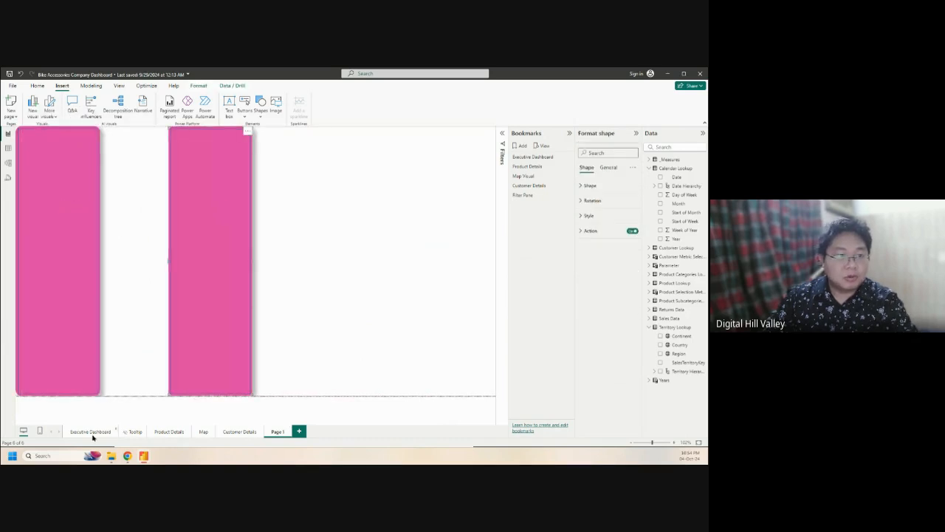
Move the pink panel shape on the Executive Dashboard away from the slicers, over the Total Profit card
{"action": "left_click", "coordinate": [90, 432]}
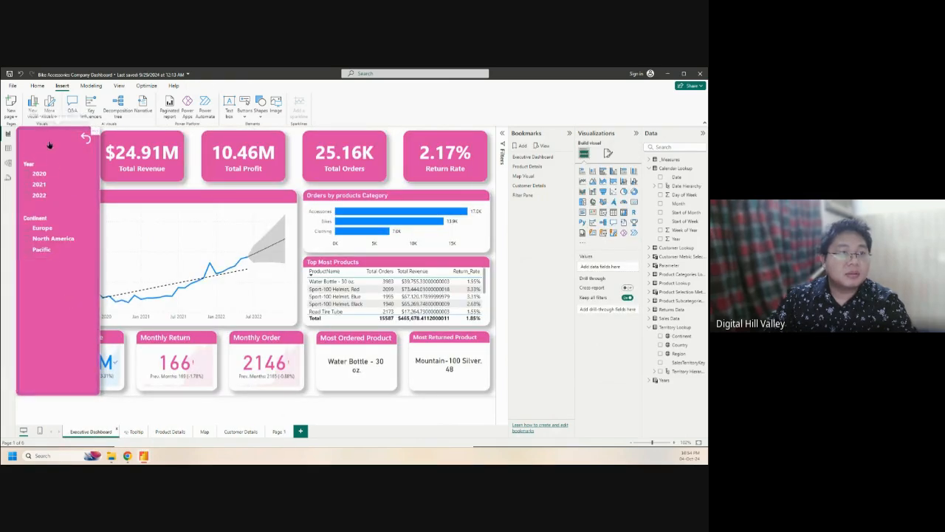
{"action": "left_click", "coordinate": [87, 140]}
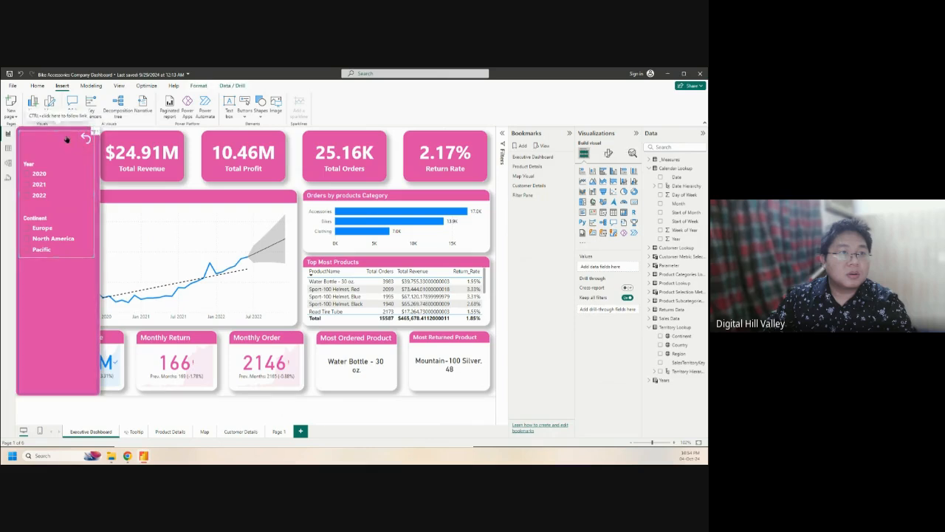
{"action": "right_click", "coordinate": [67, 138]}
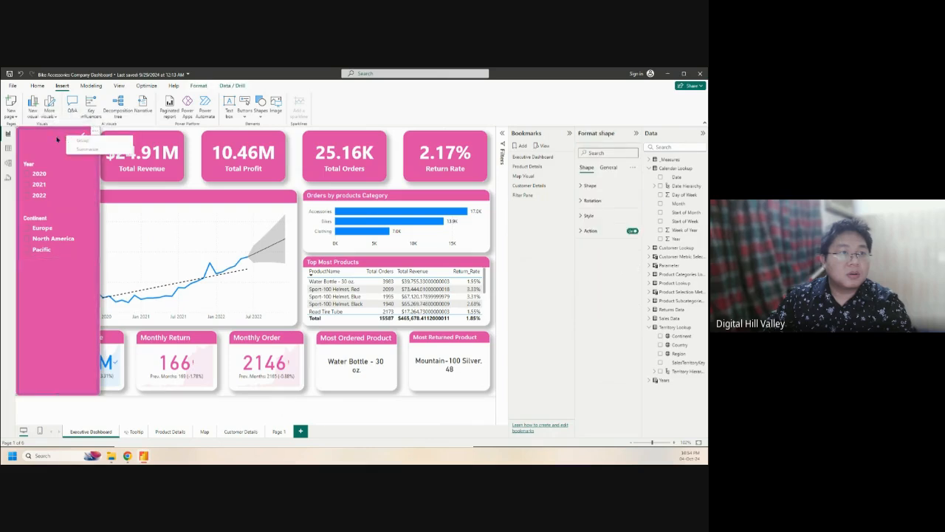
{"action": "left_click", "coordinate": [64, 162]}
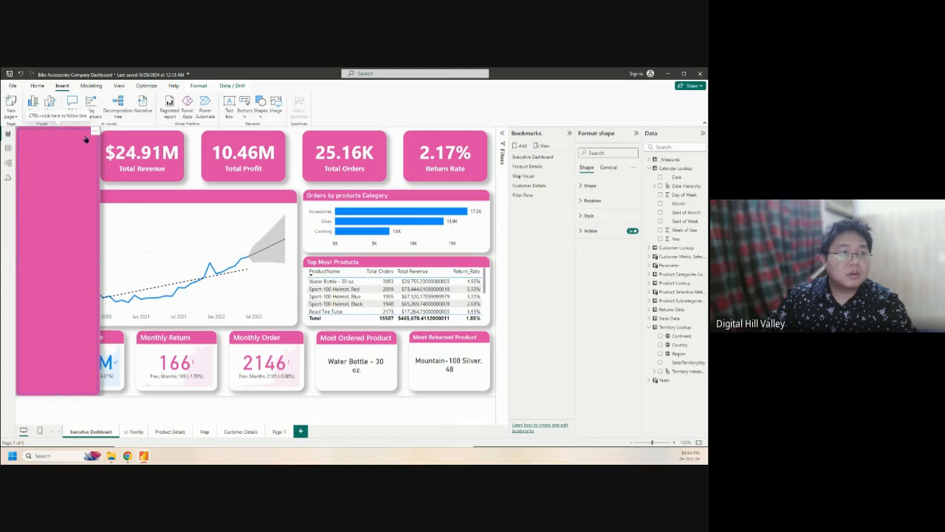
{"action": "left_click_drag", "start_coordinate": [76, 141], "coordinate": [274, 141]}
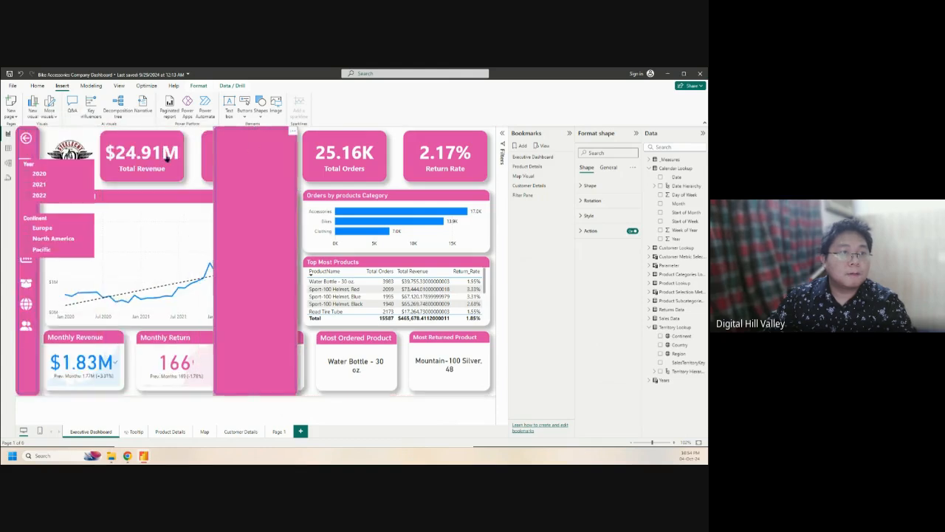
Filter the Executive Dashboard to 2022 with the Year slicer
{"action": "left_click", "coordinate": [52, 173]}
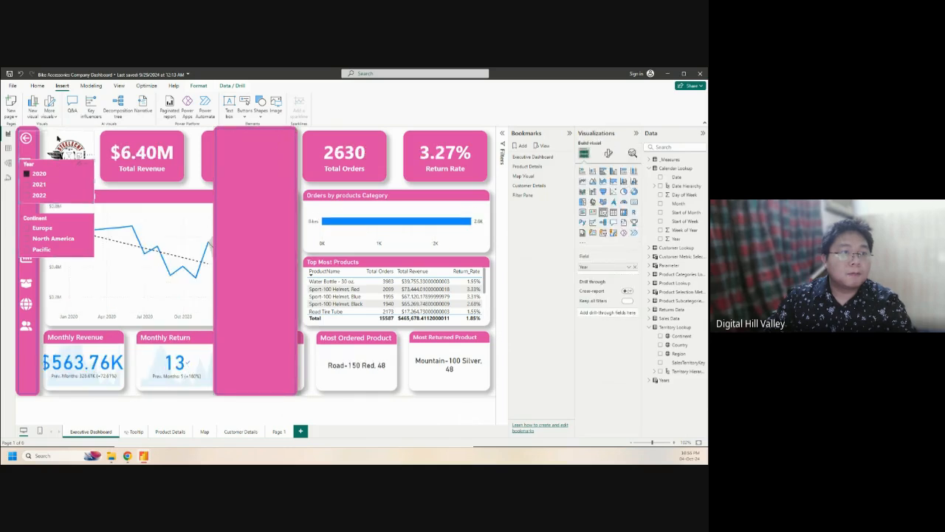
{"action": "left_click", "coordinate": [60, 147]}
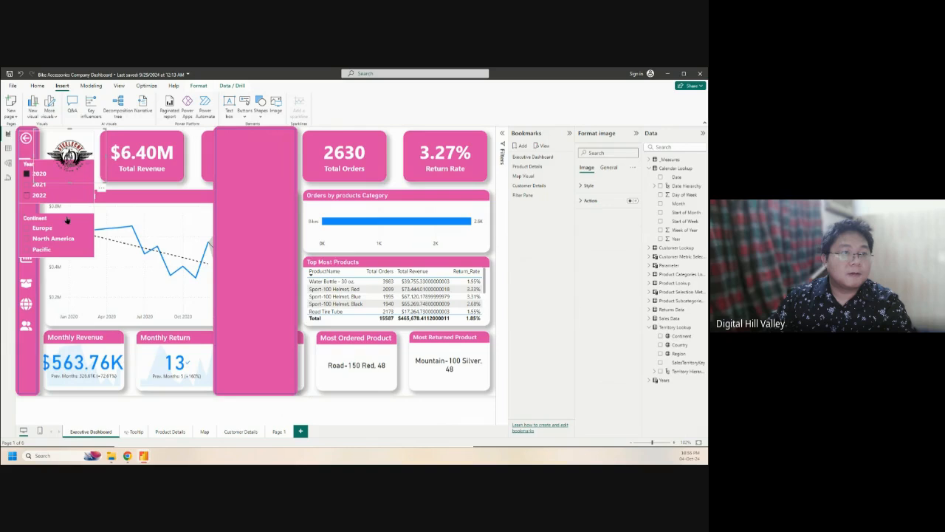
{"action": "left_click", "coordinate": [39, 195]}
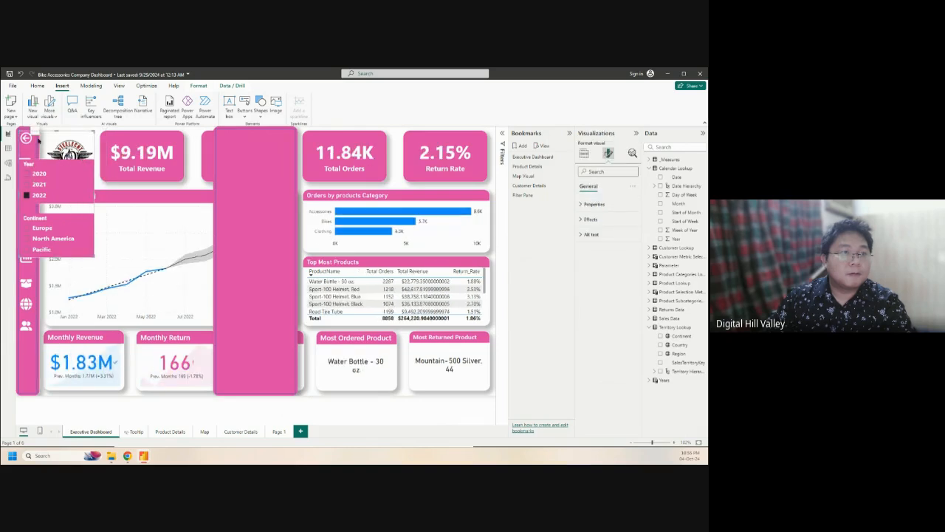
Try moving the company logo beside the Year slicer and undo each move
{"action": "left_click_drag", "start_coordinate": [50, 136], "coordinate": [116, 147]}
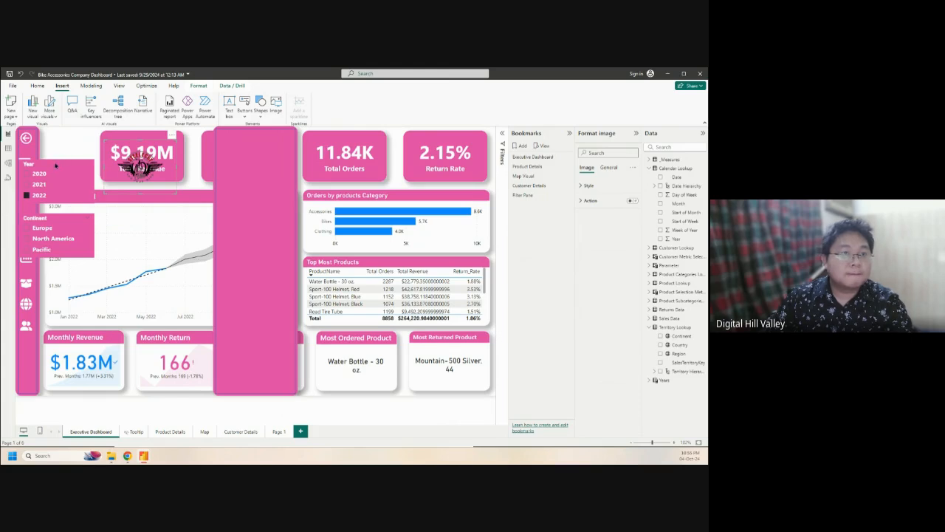
{"action": "key", "text": "ctrl+z"}
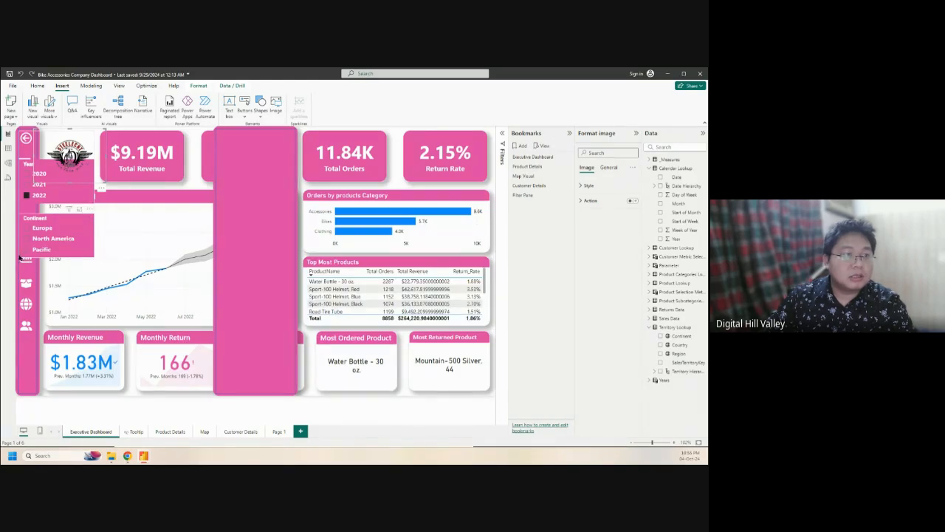
{"action": "left_click", "coordinate": [20, 257]}
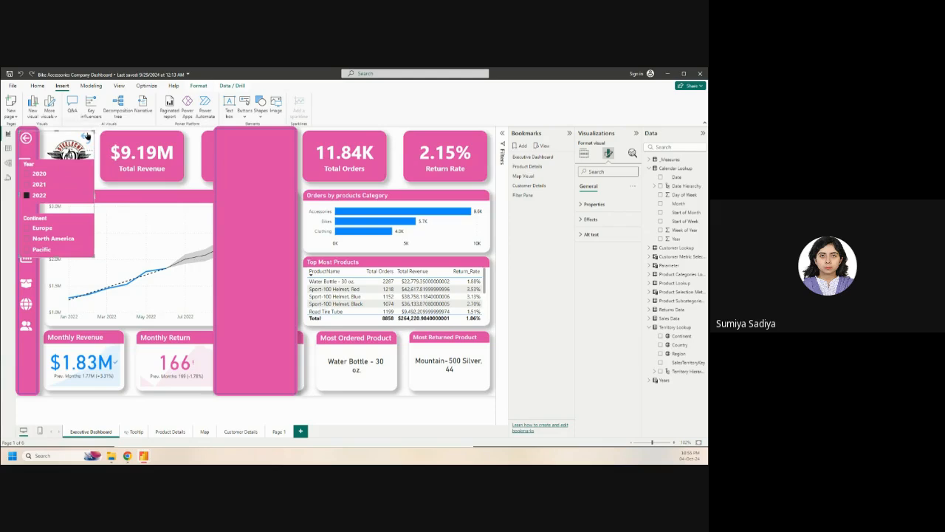
{"action": "left_click_drag", "start_coordinate": [77, 135], "coordinate": [88, 135]}
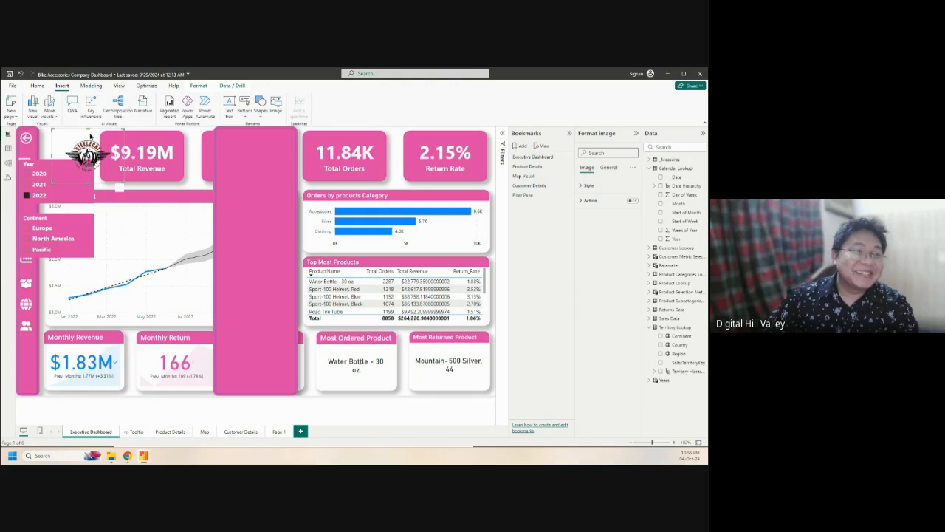
{"action": "key", "text": "ctrl+z"}
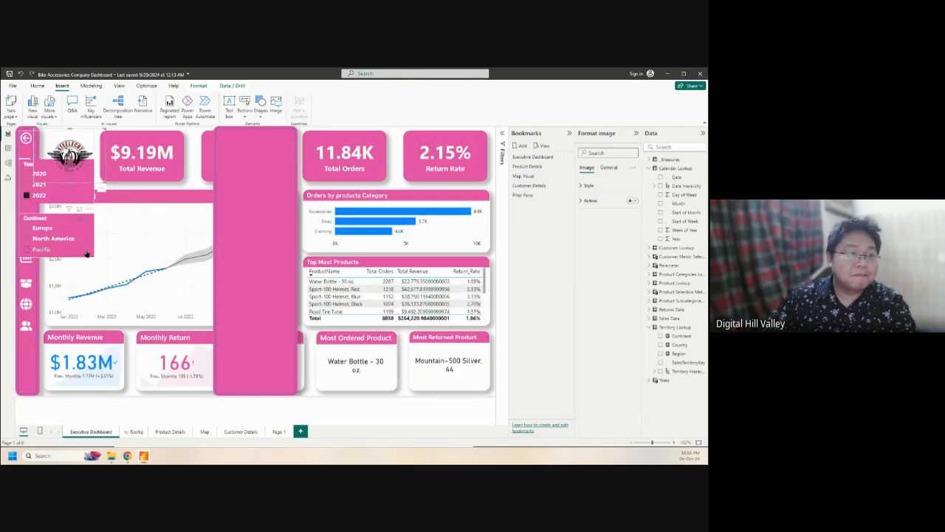
Copy the Year and Continent slicers with the Reset button from the Executive Dashboard to Page 1, without syncing them
{"action": "left_click", "coordinate": [23, 219]}
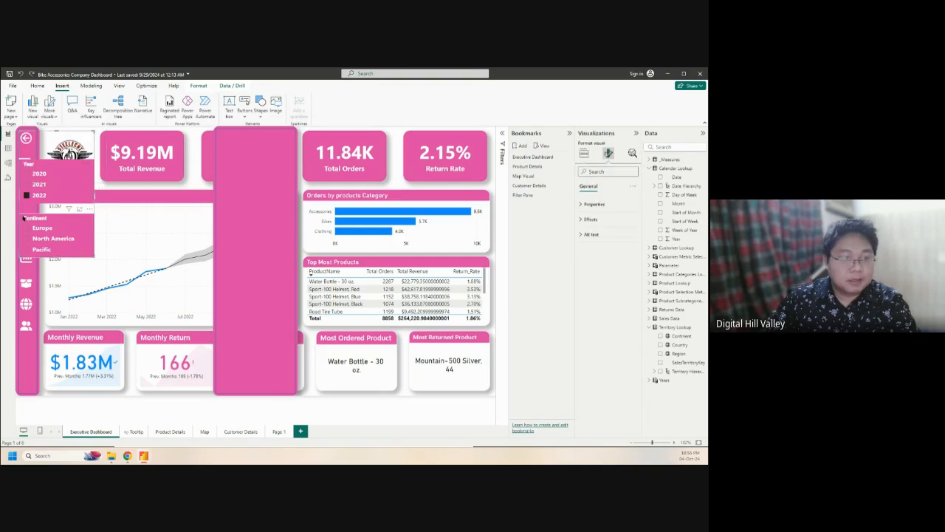
{"action": "left_click", "coordinate": [41, 153]}
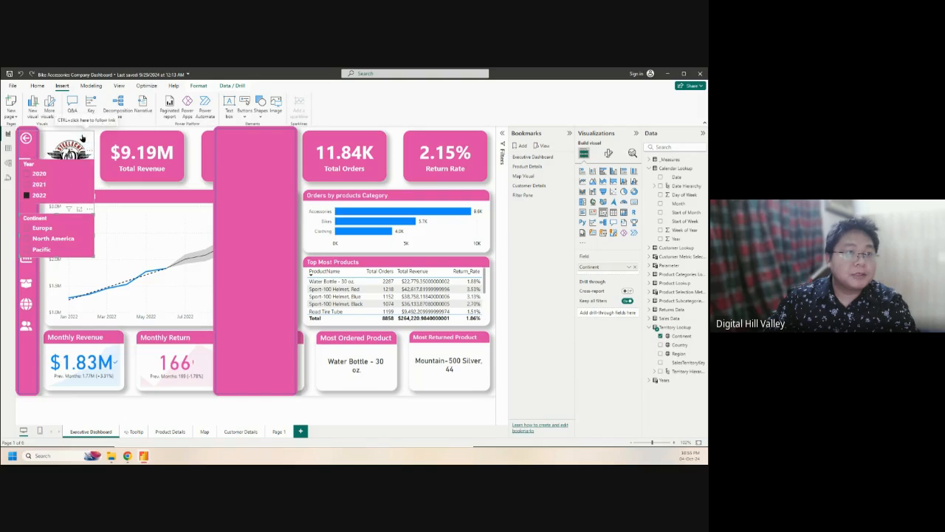
{"action": "left_click", "coordinate": [81, 137]}
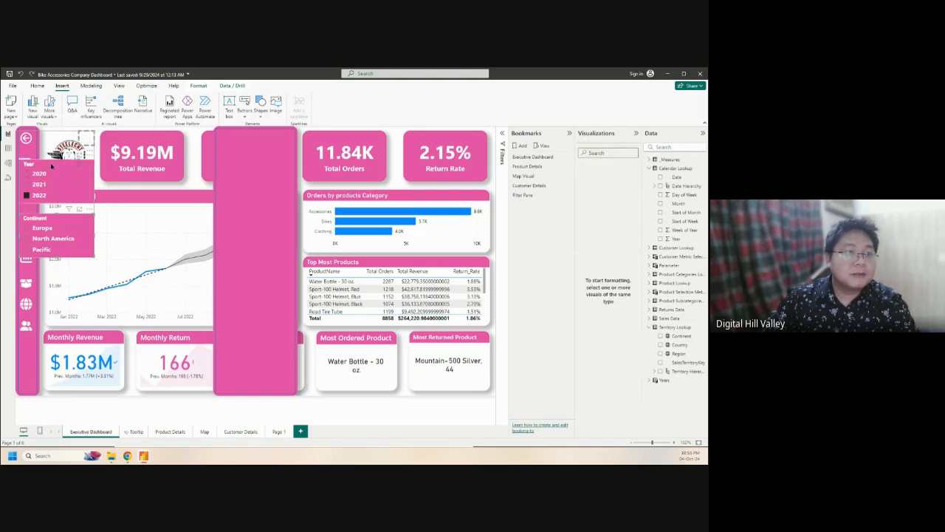
{"action": "right_click", "coordinate": [51, 217]}
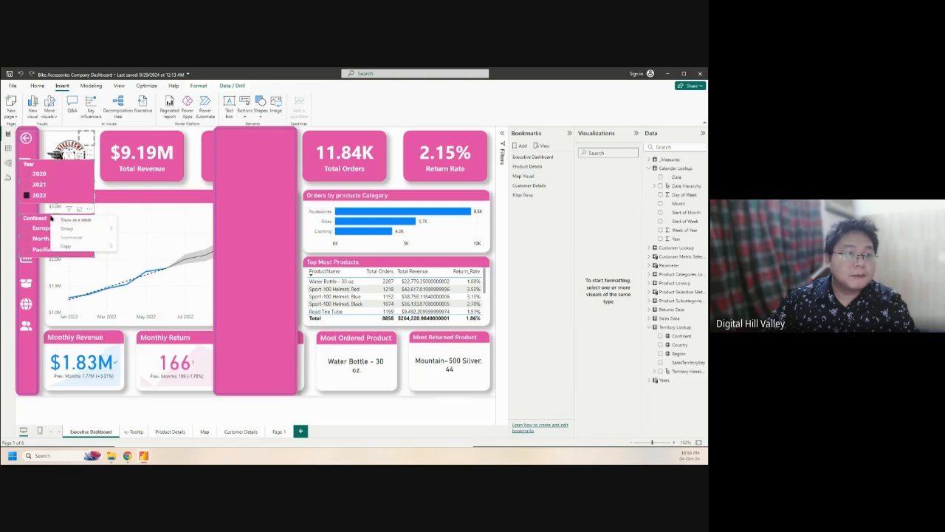
{"action": "mouse_move", "coordinate": [74, 246]}
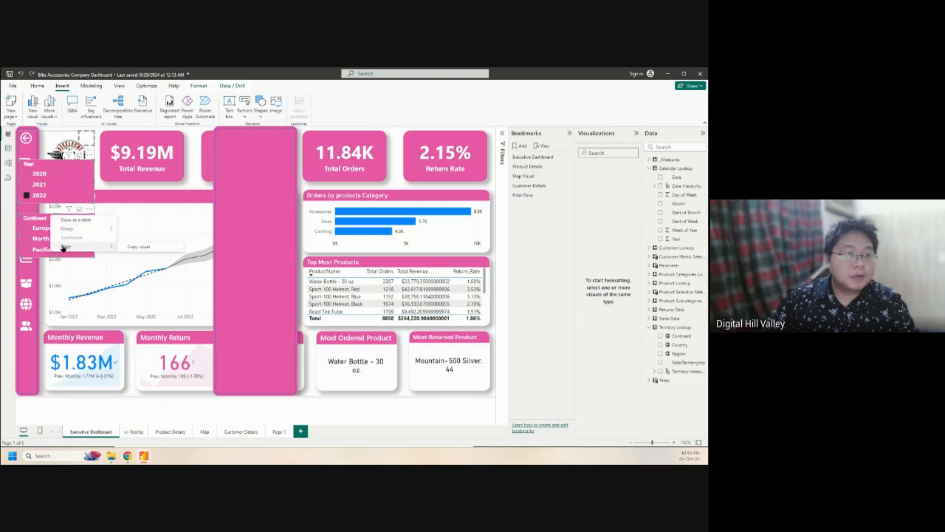
{"action": "left_click", "coordinate": [130, 247]}
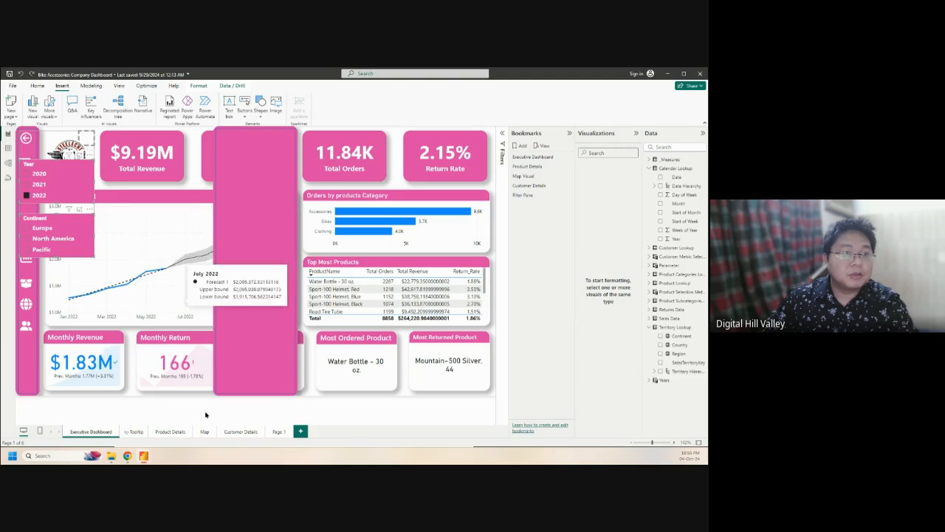
{"action": "left_click", "coordinate": [278, 431]}
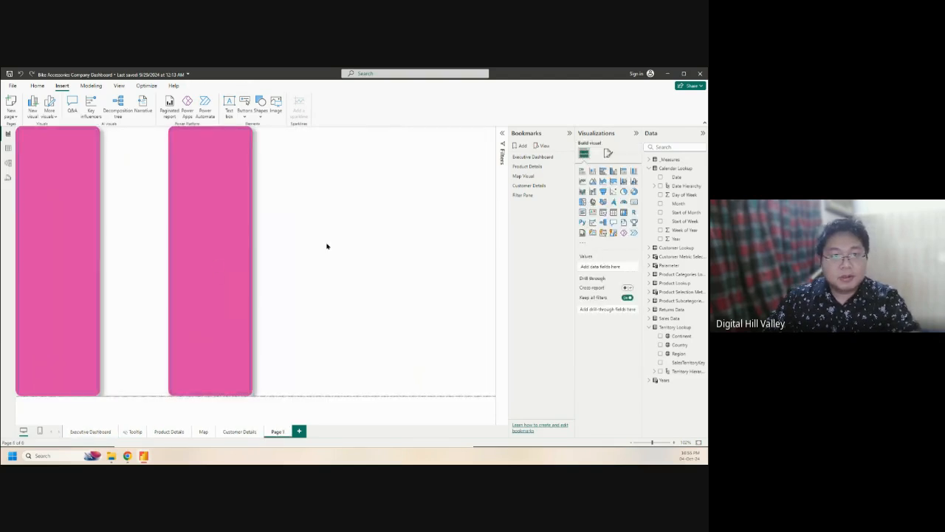
{"action": "key", "text": "ctrl+v"}
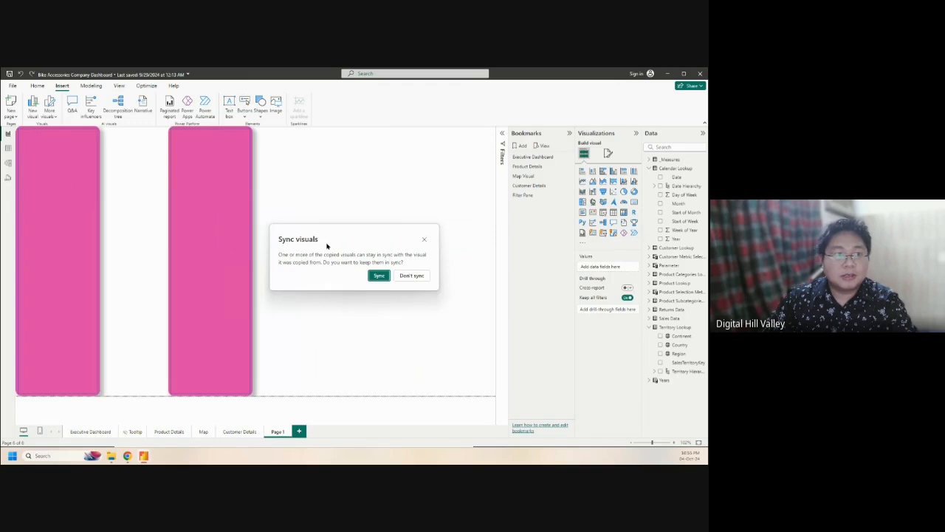
{"action": "left_click", "coordinate": [401, 277]}
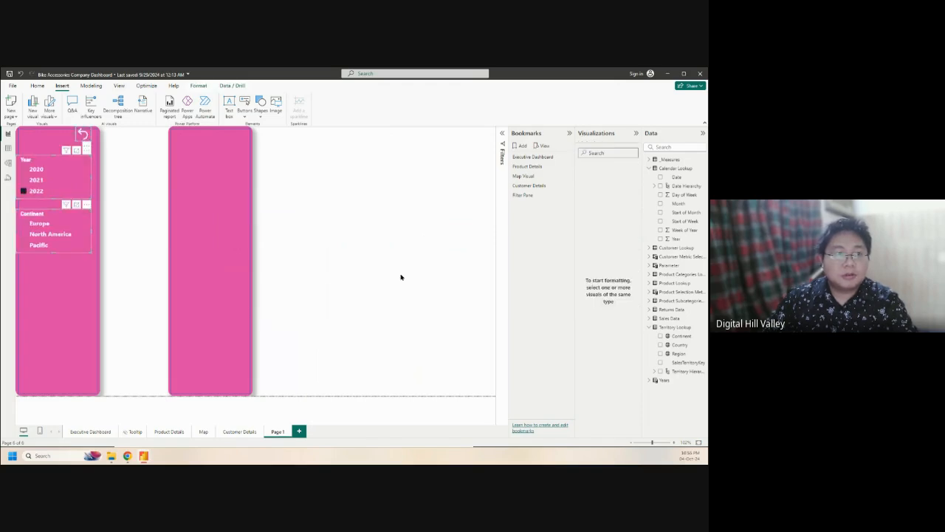
Delete the Continent and Year slicers from the Executive Dashboard
{"action": "left_click", "coordinate": [88, 432]}
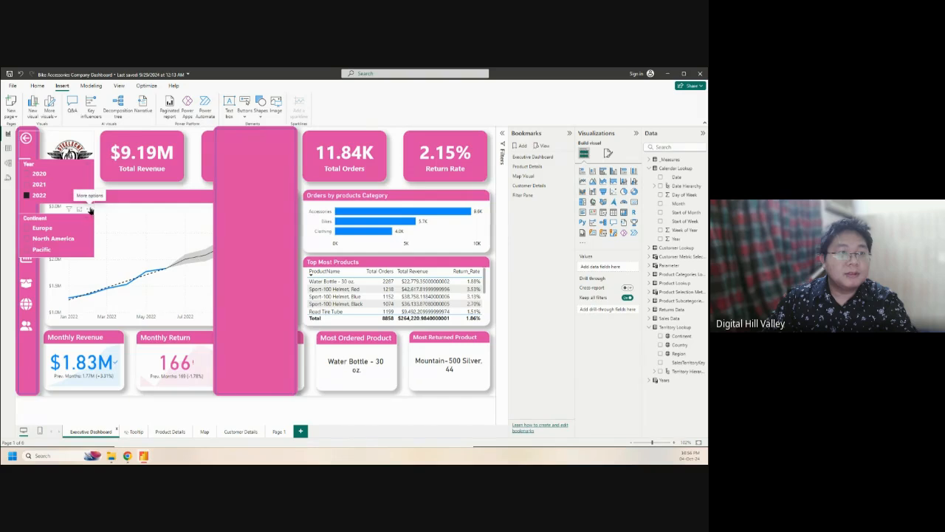
{"action": "left_click", "coordinate": [42, 138]}
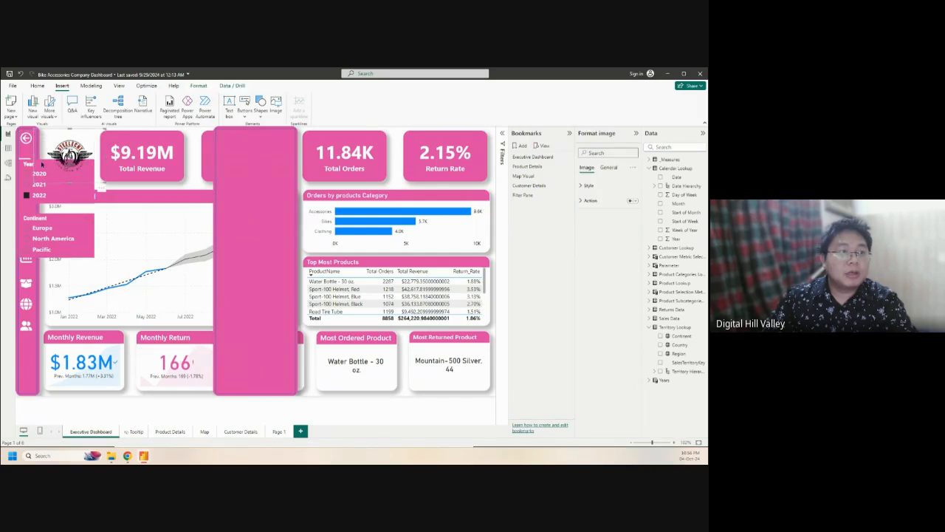
{"action": "left_click", "coordinate": [59, 218], "text": "ctrl"}
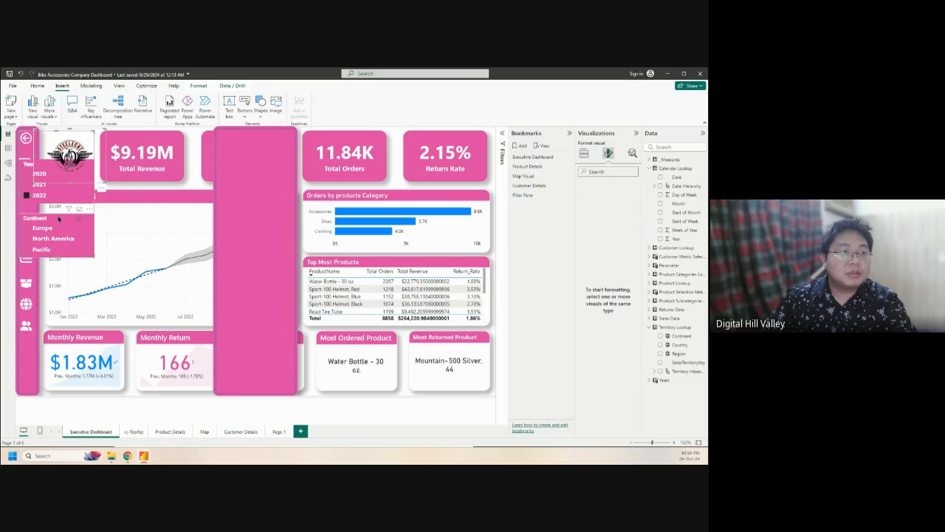
{"action": "left_click", "coordinate": [58, 219]}
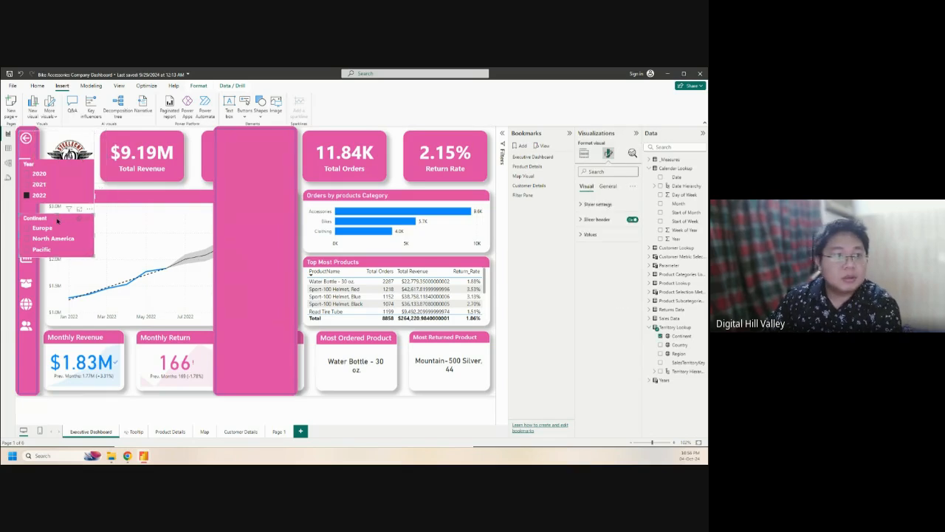
{"action": "key", "text": "Delete"}
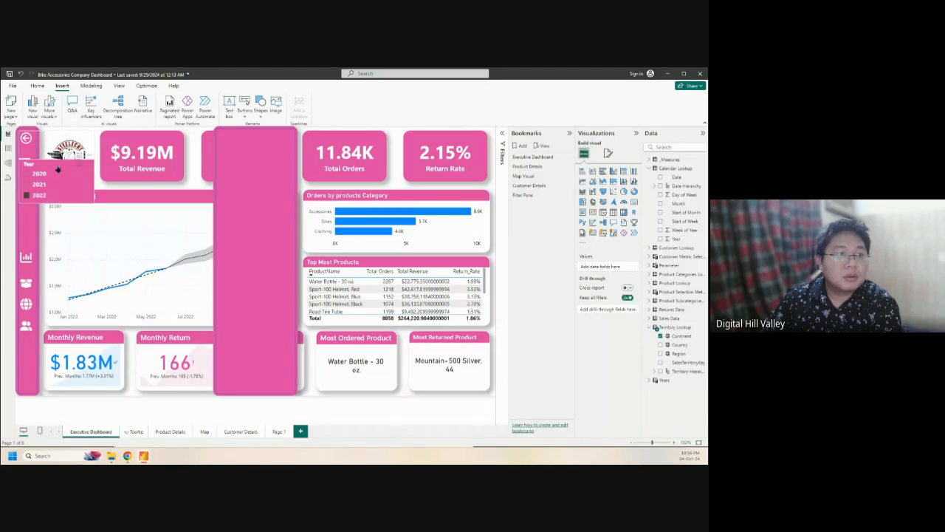
{"action": "left_click", "coordinate": [45, 163]}
{"action": "key", "text": "Delete"}
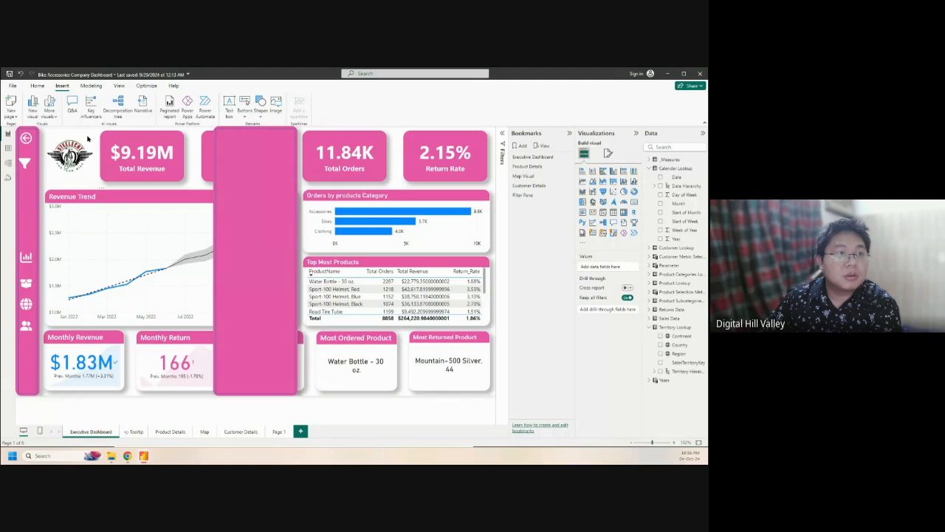
Delete the large pink panel shape from the Executive Dashboard and remove the Filter Pane bookmark
{"action": "left_click", "coordinate": [65, 137]}
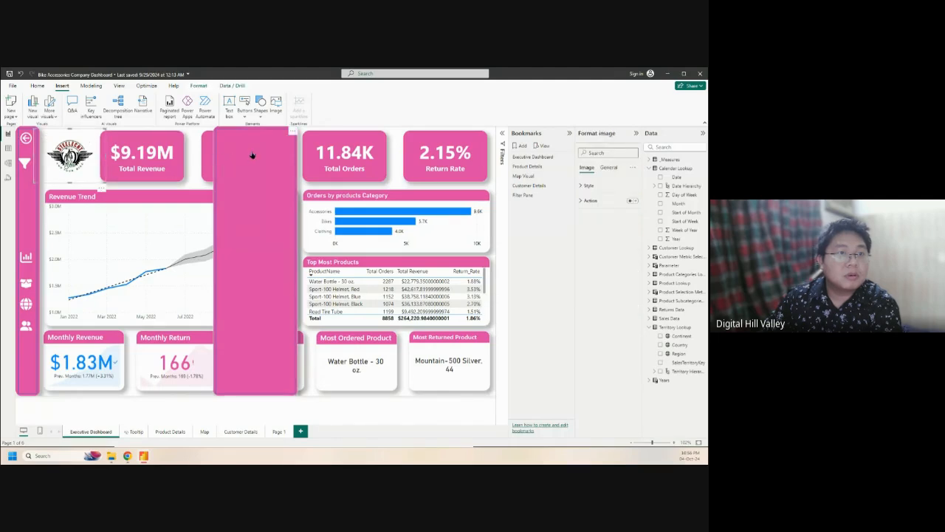
{"action": "left_click_drag", "start_coordinate": [251, 155], "coordinate": [87, 148]}
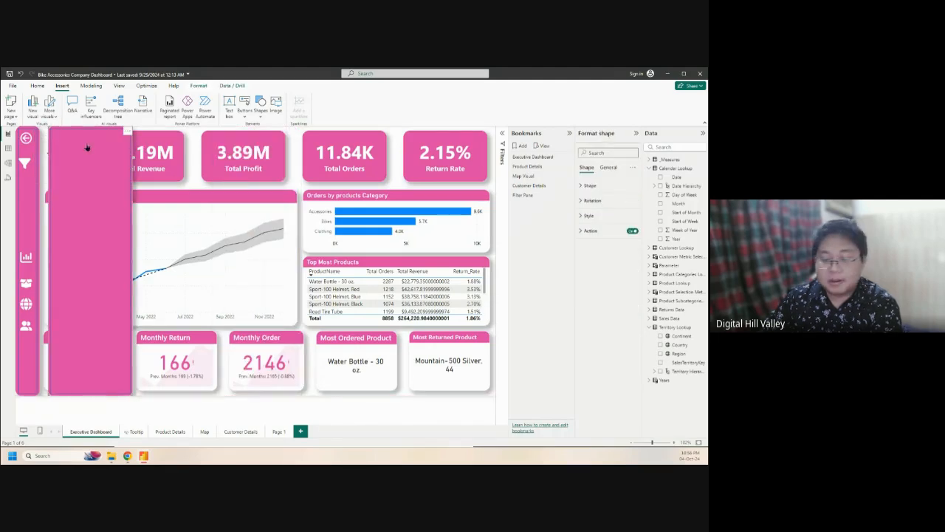
{"action": "key", "text": "Delete"}
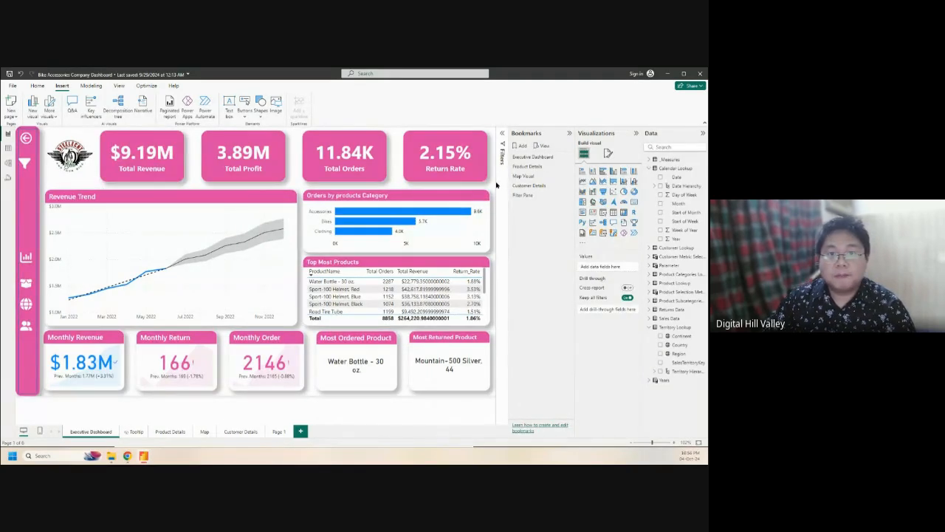
{"action": "left_click", "coordinate": [568, 196]}
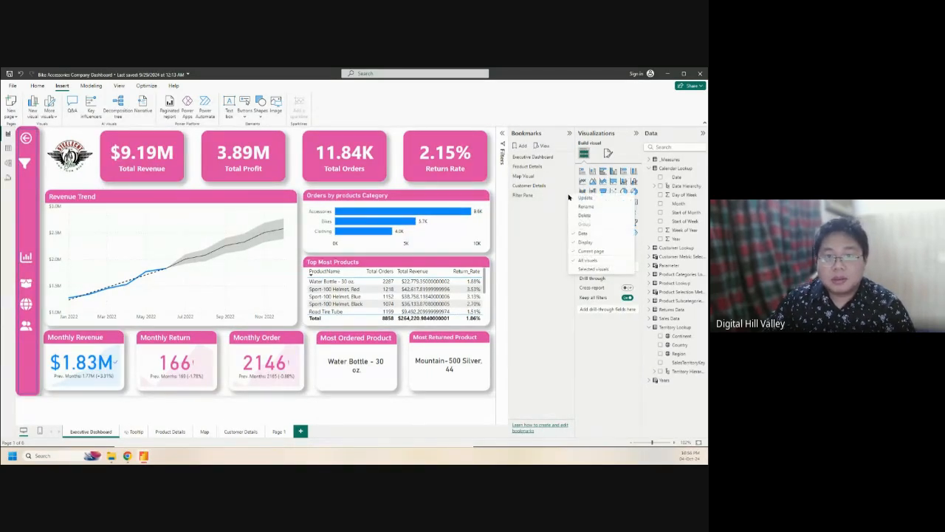
{"action": "left_click", "coordinate": [582, 217]}
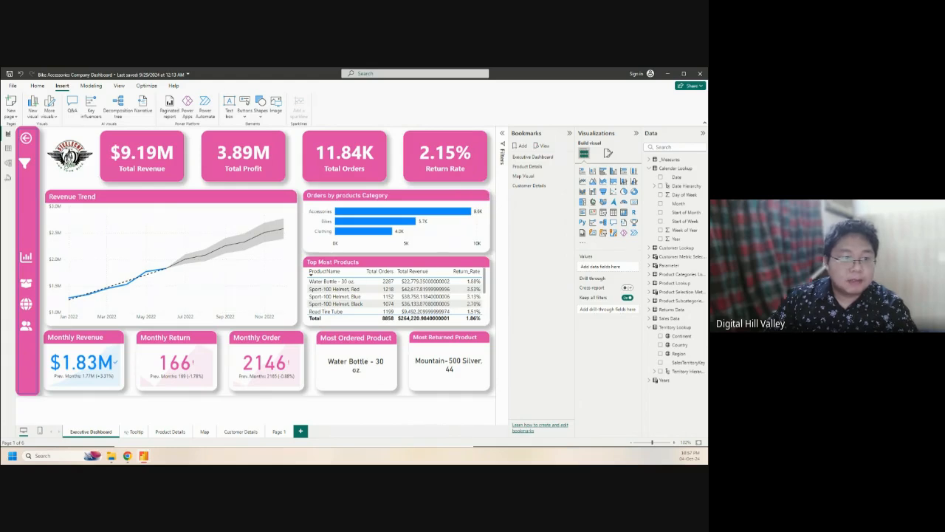
Switch to the Adventure Company Project report and examine its Slicer Panel and Hide Slicer Pane bookmarks
{"action": "mouse_move", "coordinate": [151, 454]}
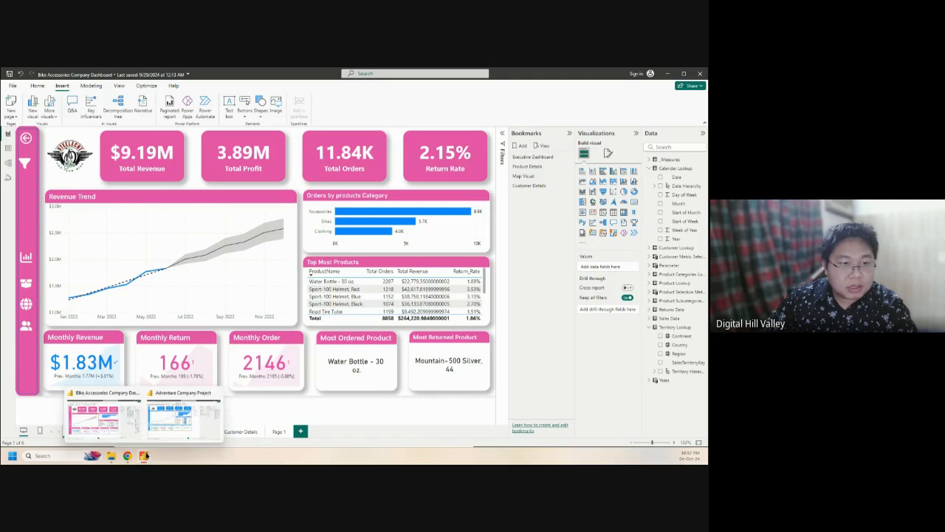
{"action": "left_click", "coordinate": [163, 429]}
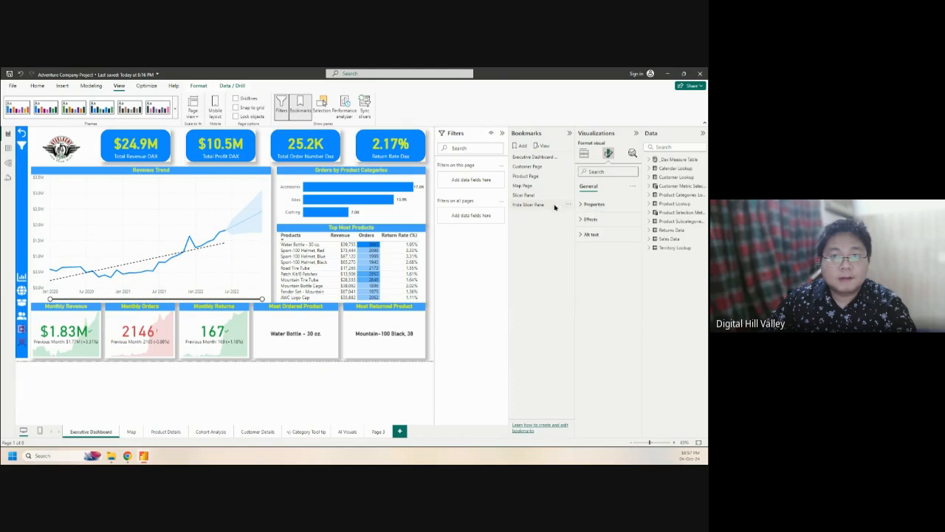
{"action": "left_click", "coordinate": [533, 195]}
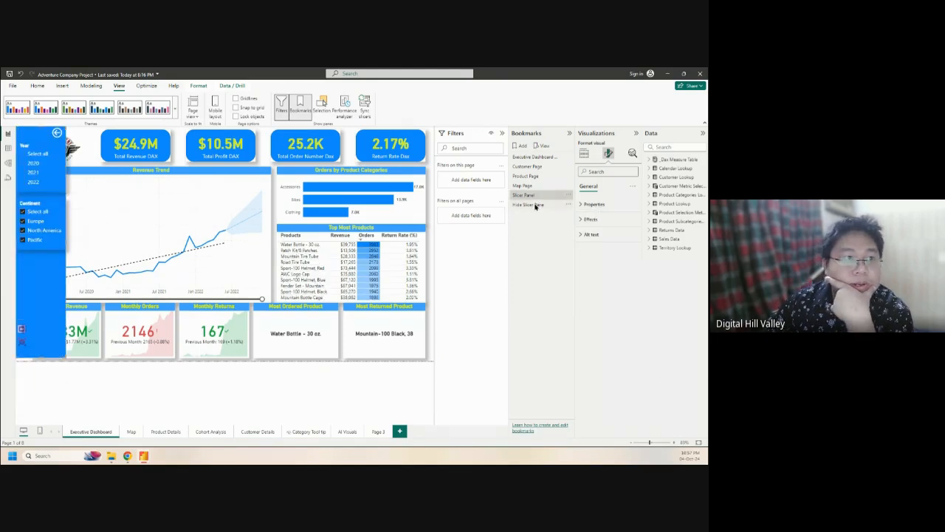
{"action": "left_click", "coordinate": [536, 205]}
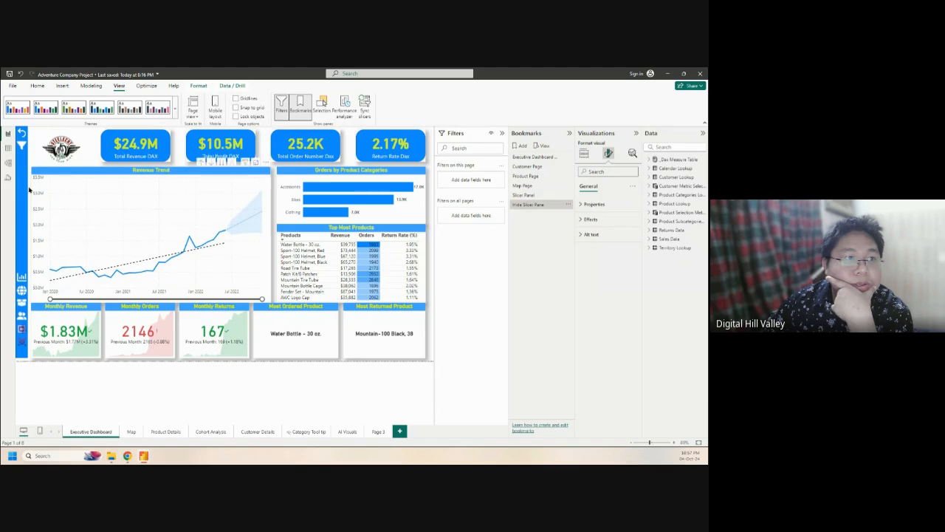
Move the narrow blue sidebar shape away from the page edge, over the Revenue Trend chart
{"action": "left_click", "coordinate": [22, 161]}
{"action": "left_click_drag", "start_coordinate": [22, 161], "coordinate": [94, 161]}
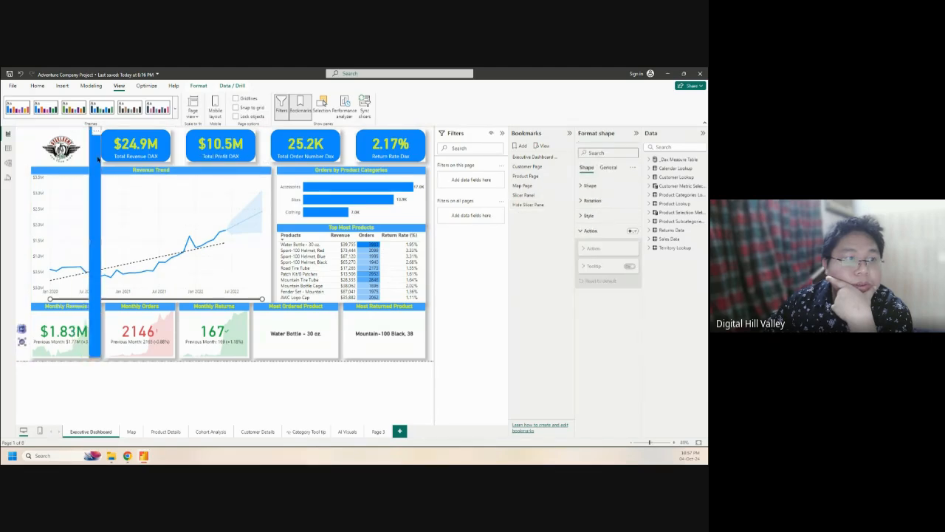
Follow the sidebar filter button's link on the Executive Dashboard to open the slicer panel
{"action": "left_click", "coordinate": [22, 220]}
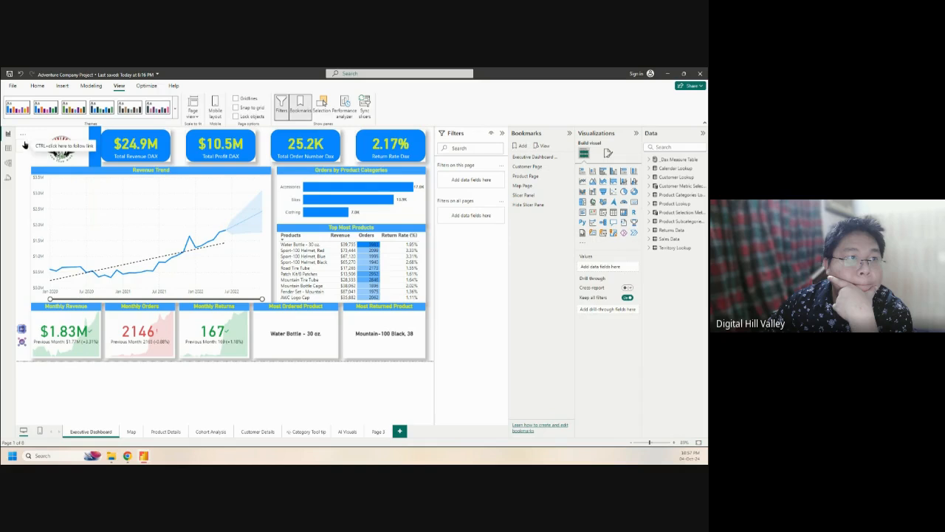
{"action": "left_click", "coordinate": [25, 145]}
{"action": "left_click", "coordinate": [23, 135]}
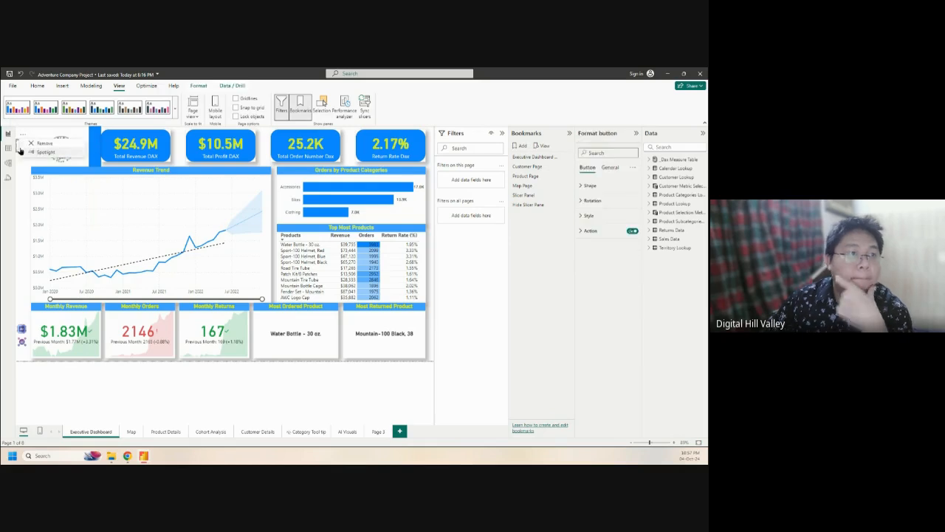
{"action": "left_click", "coordinate": [17, 150]}
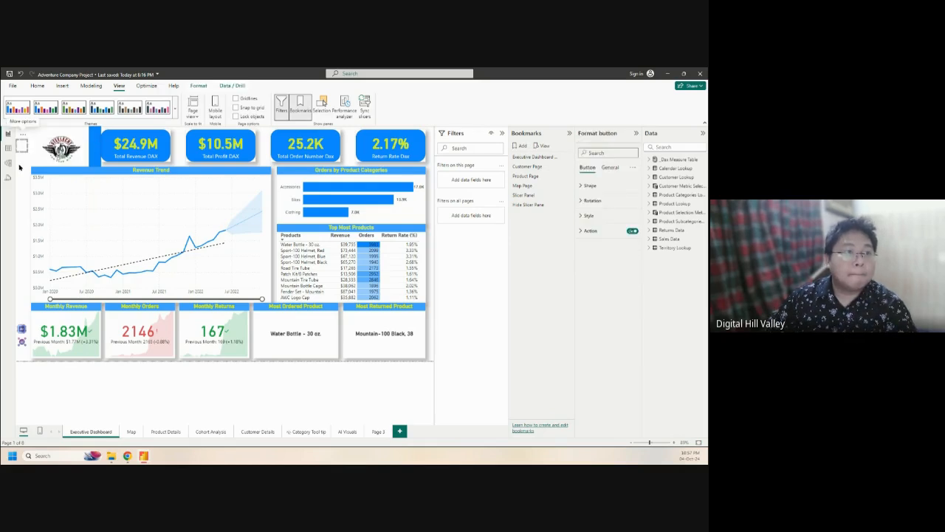
{"action": "left_click", "coordinate": [22, 150], "text": "ctrl"}
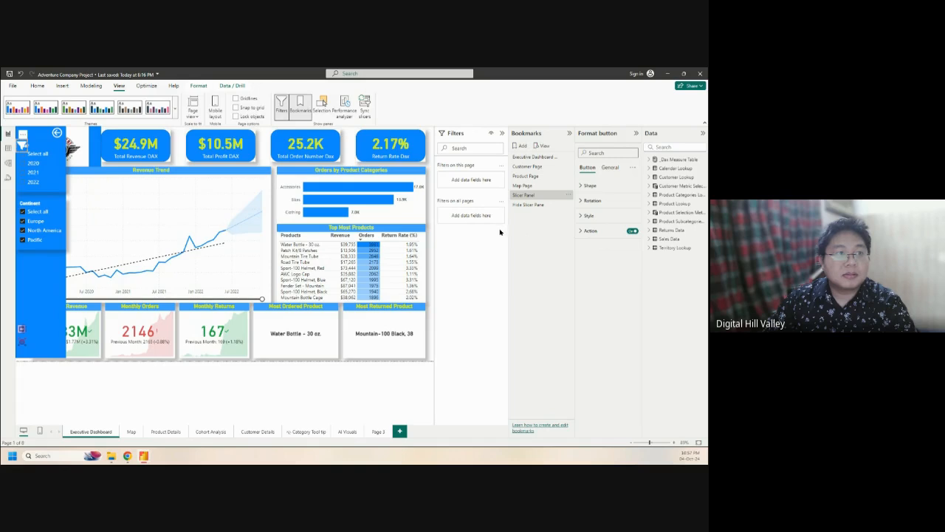
Undo the slicer panel opening and the move of the blue sidebar, and apply the Hide Slicer Pane bookmark
{"action": "key", "text": "ctrl+z"}
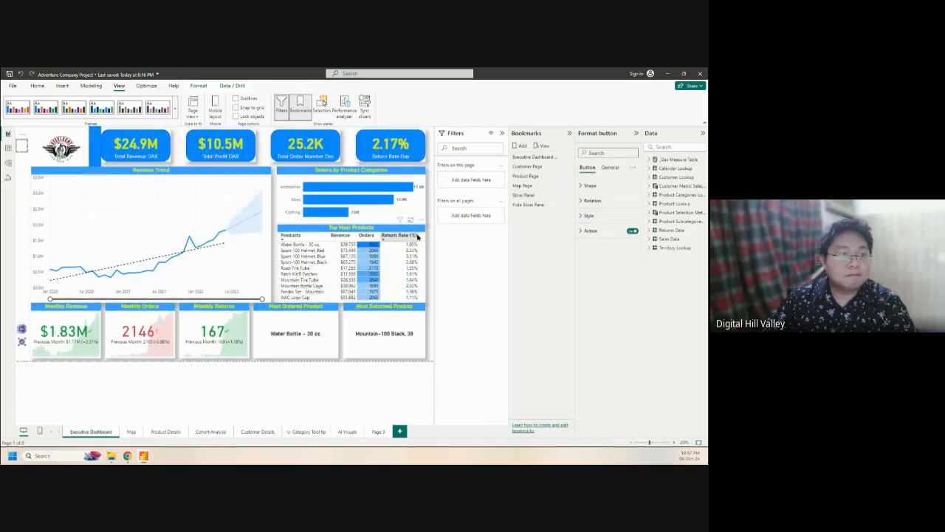
{"action": "key", "text": "ctrl+z"}
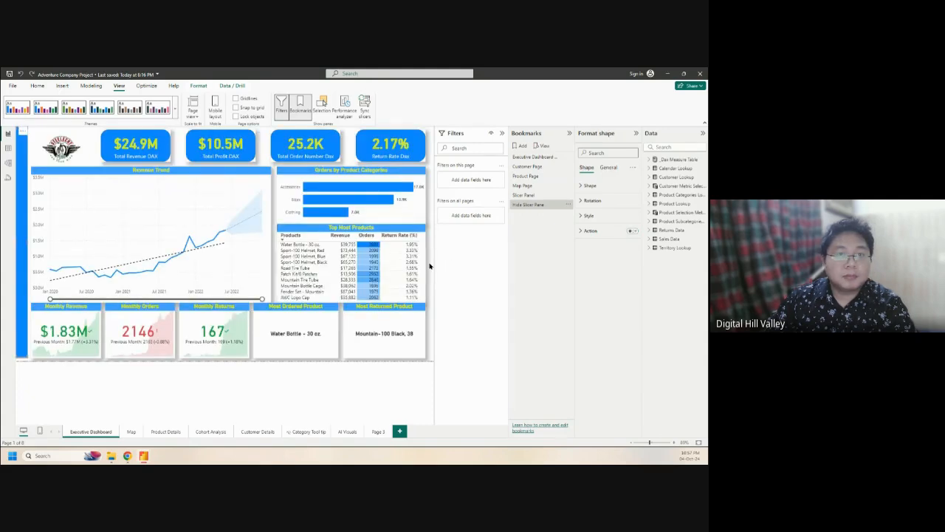
{"action": "left_click", "coordinate": [430, 266]}
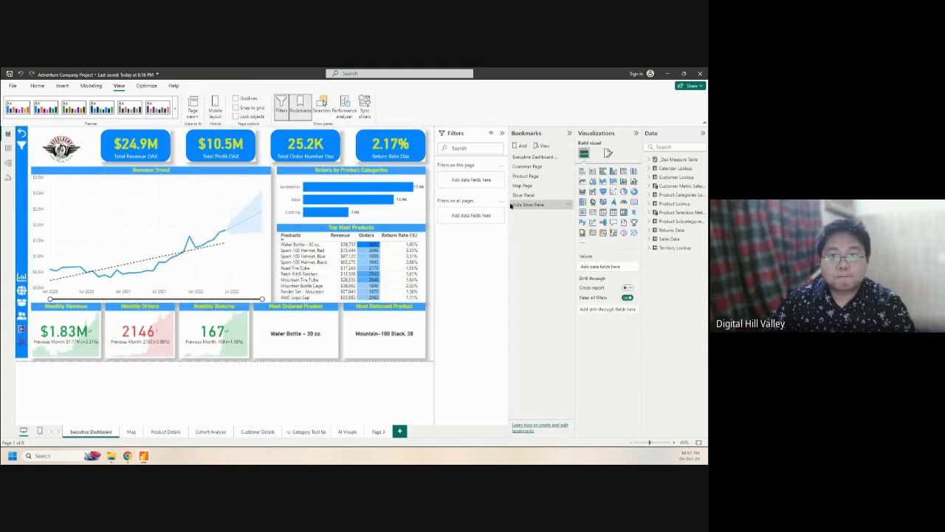
{"action": "left_click", "coordinate": [542, 206]}
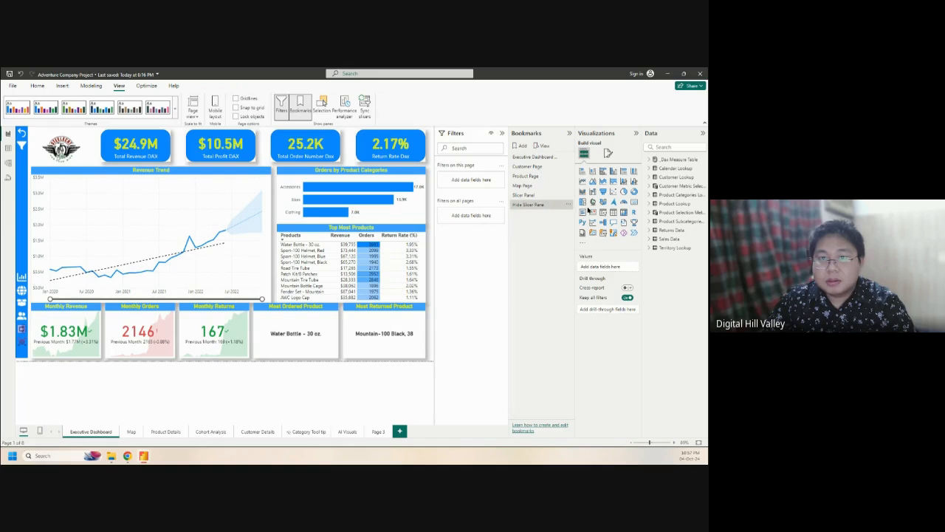
Examine the page's formatting options for filter cards, filter pane, wallpaper, canvas background, canvas settings and page information
{"action": "left_click", "coordinate": [607, 153]}
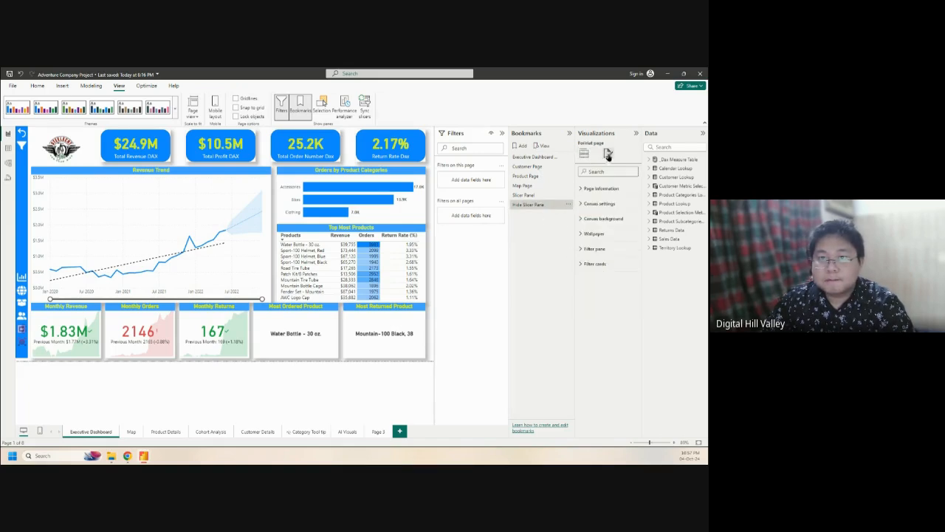
{"action": "left_click", "coordinate": [595, 263]}
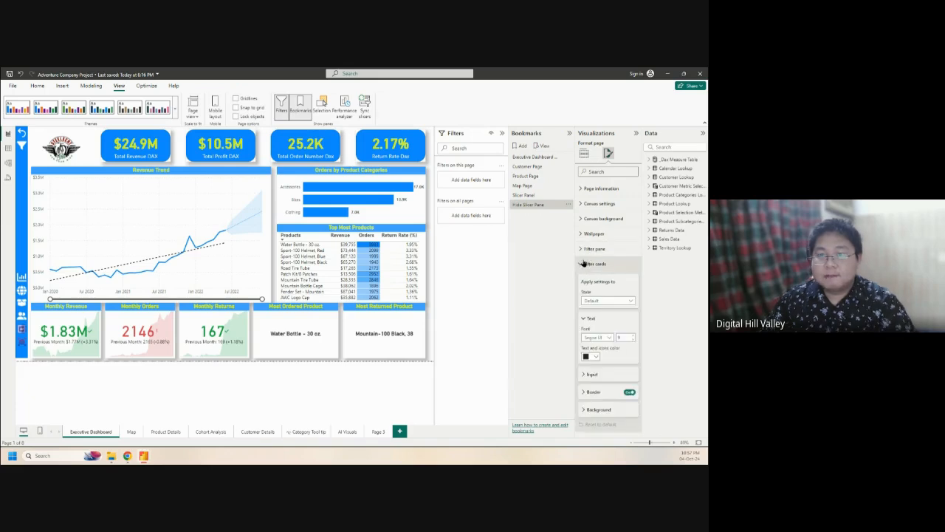
{"action": "left_click", "coordinate": [589, 393]}
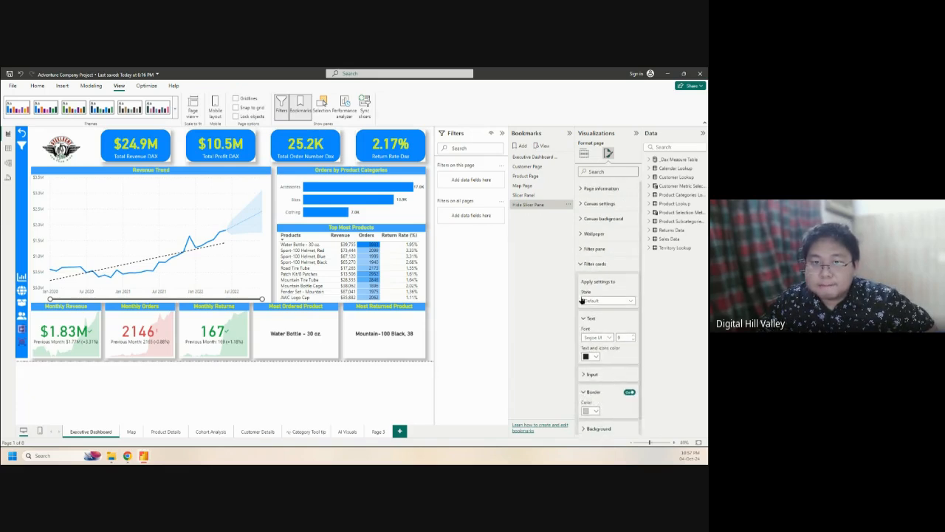
{"action": "left_click", "coordinate": [585, 252]}
{"action": "left_click", "coordinate": [584, 234]}
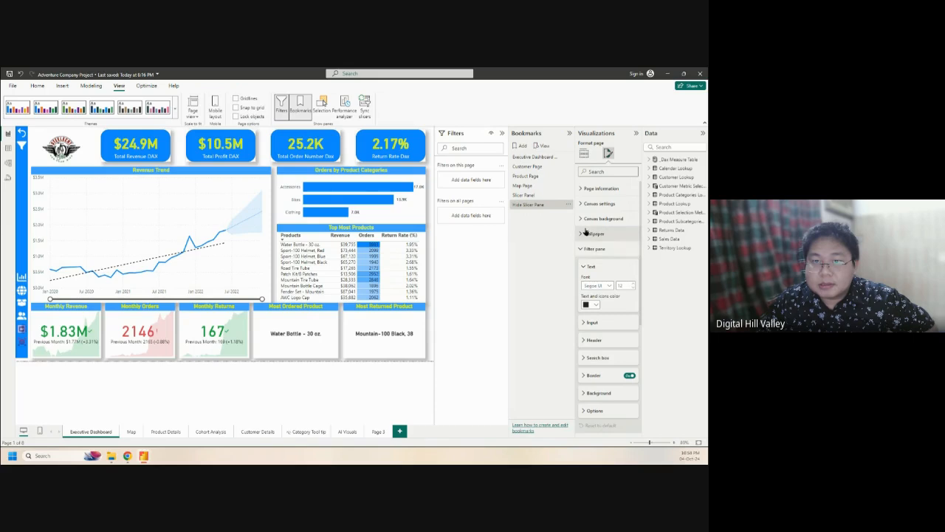
{"action": "left_click", "coordinate": [588, 220]}
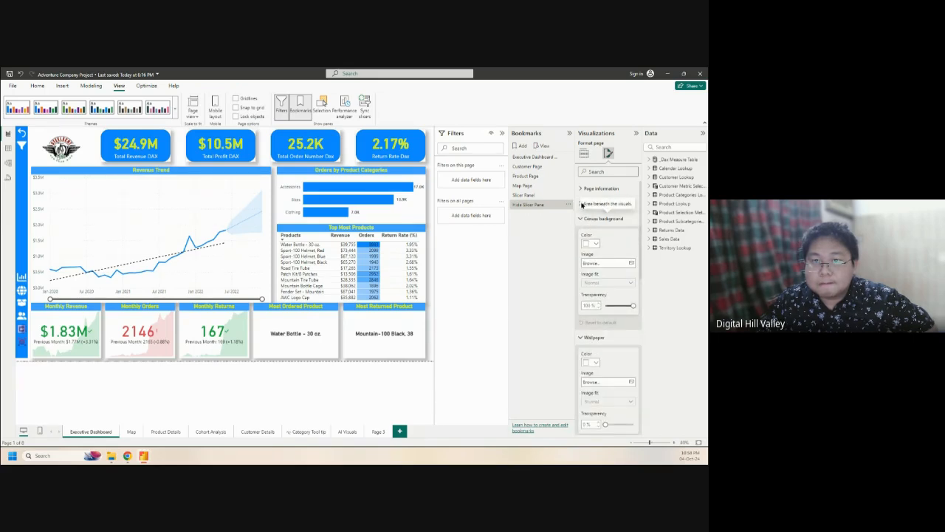
{"action": "left_click", "coordinate": [579, 206]}
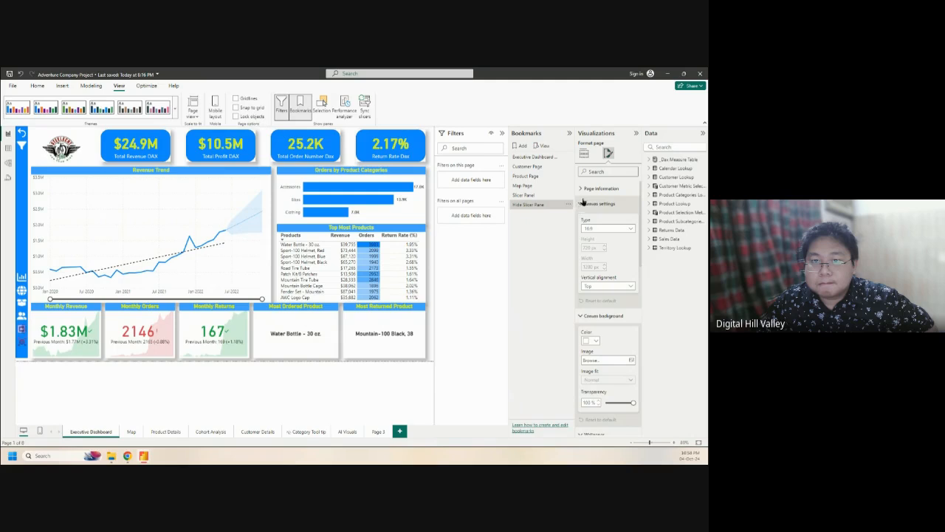
{"action": "left_click", "coordinate": [585, 189]}
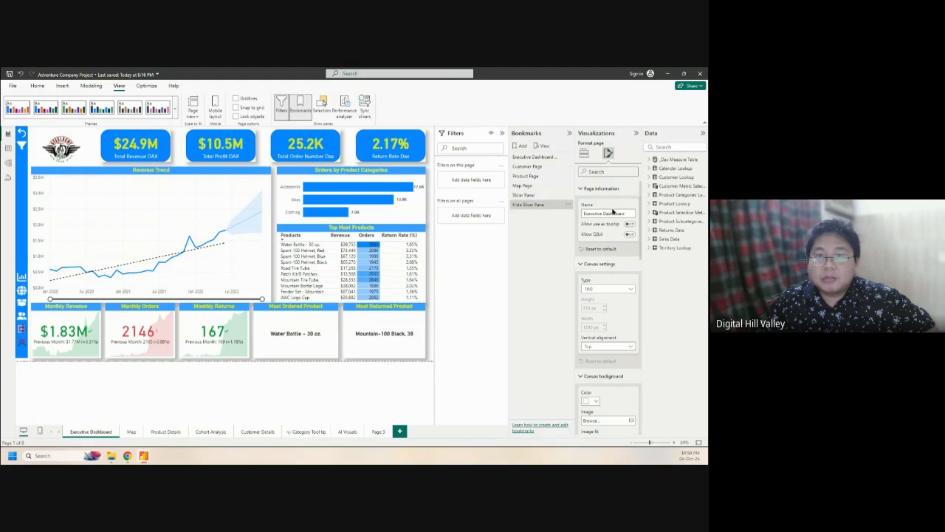
{"action": "left_click", "coordinate": [612, 212]}
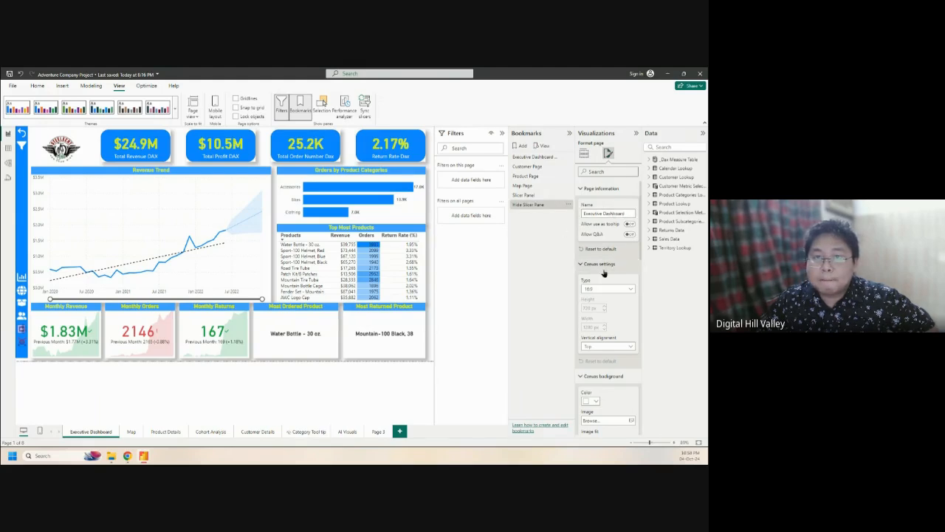
{"action": "scroll", "coordinate": [604, 273], "scroll_direction": "down", "scroll_amount": 2}
{"action": "scroll", "coordinate": [604, 273], "scroll_direction": "up", "scroll_amount": 2}
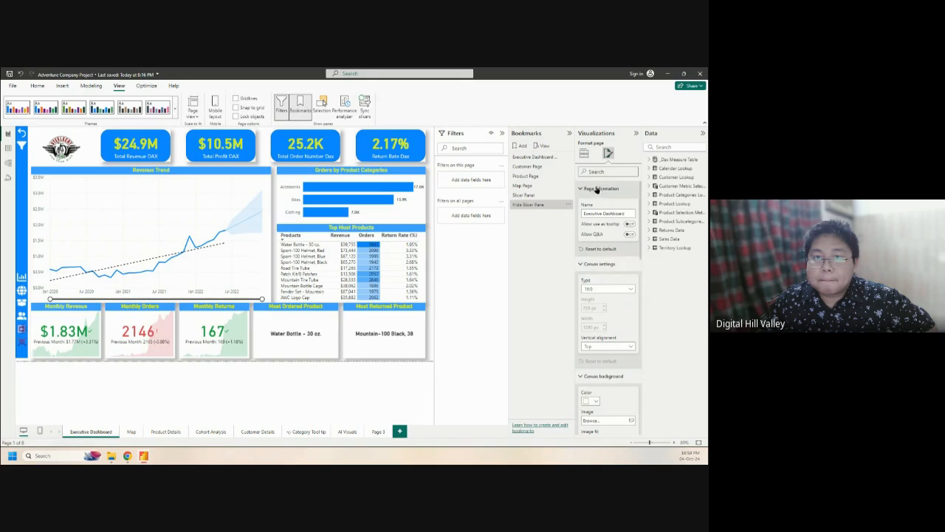
{"action": "left_click", "coordinate": [584, 154]}
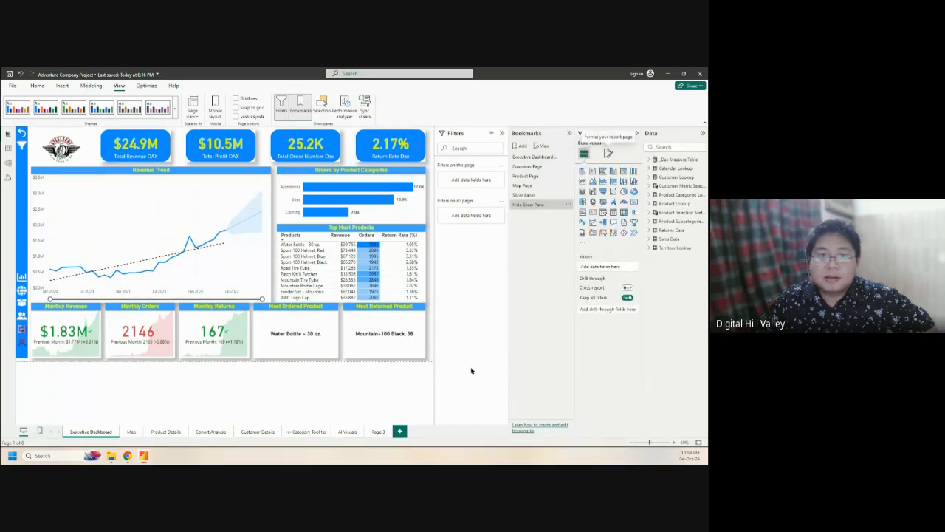
Switch to the Bike Accessories Company Dashboard report, add a bookmark for the Executive Dashboard page and open its options
{"action": "mouse_move", "coordinate": [144, 454]}
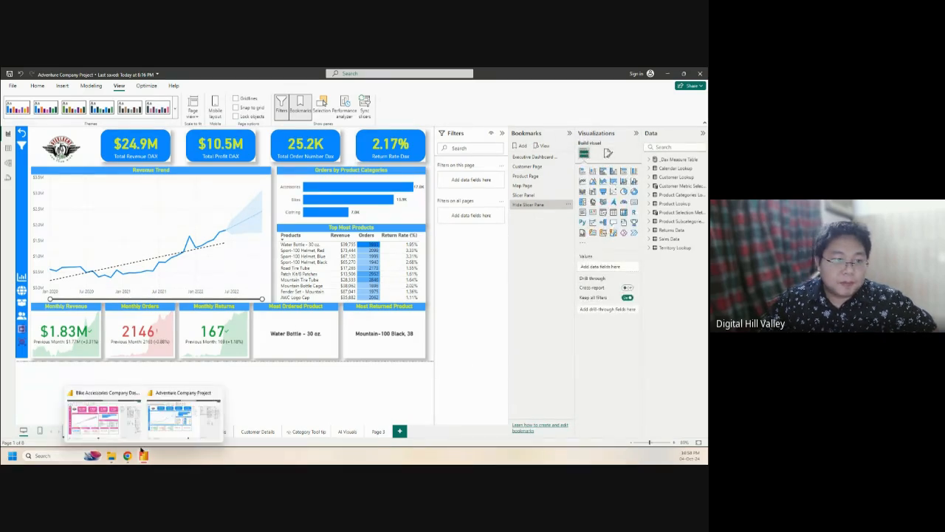
{"action": "left_click", "coordinate": [110, 418]}
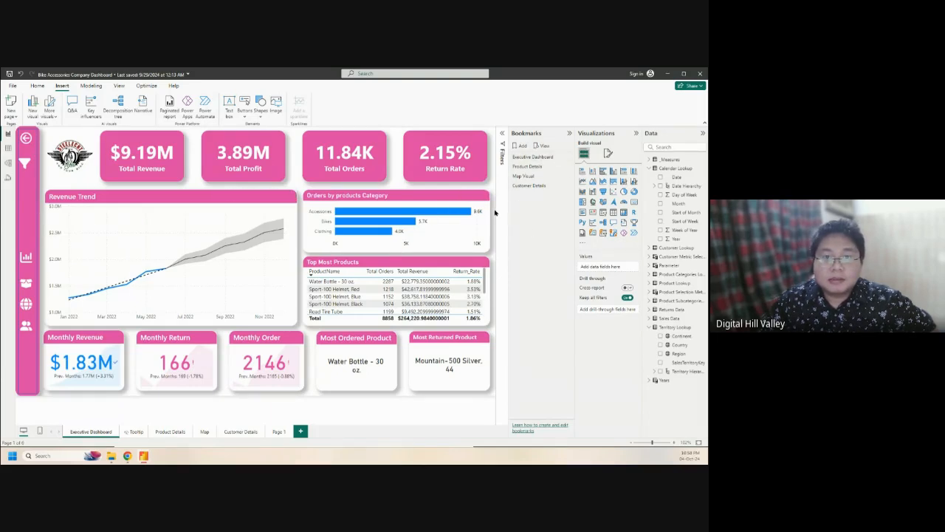
{"action": "left_click", "coordinate": [519, 146]}
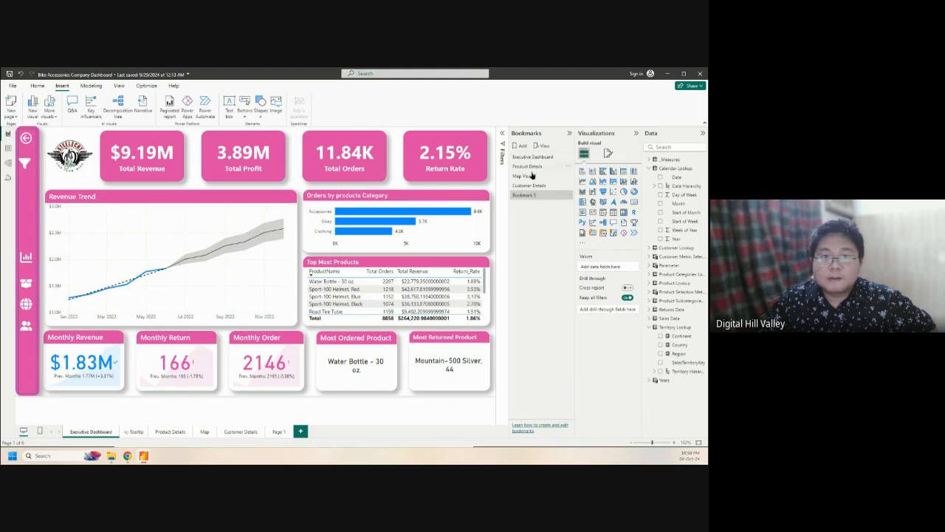
{"action": "left_click", "coordinate": [567, 195]}
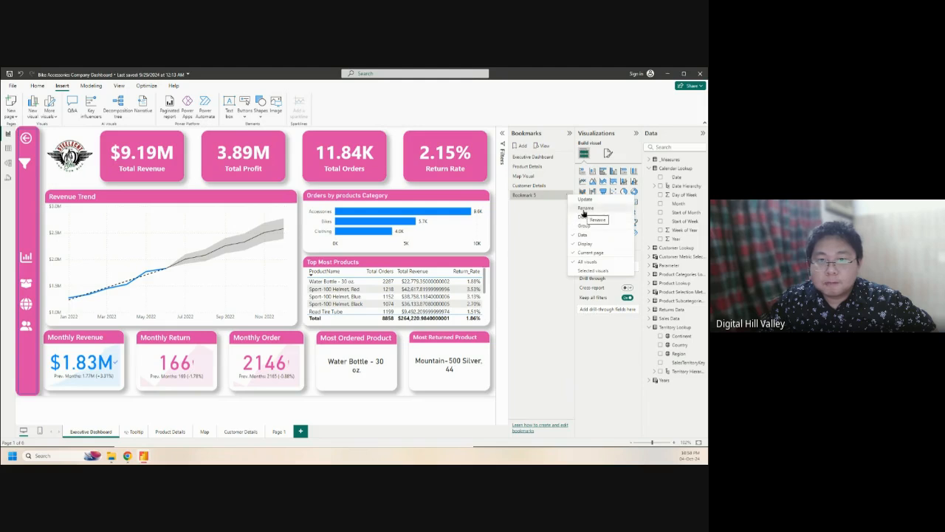
{"action": "left_click", "coordinate": [571, 249]}
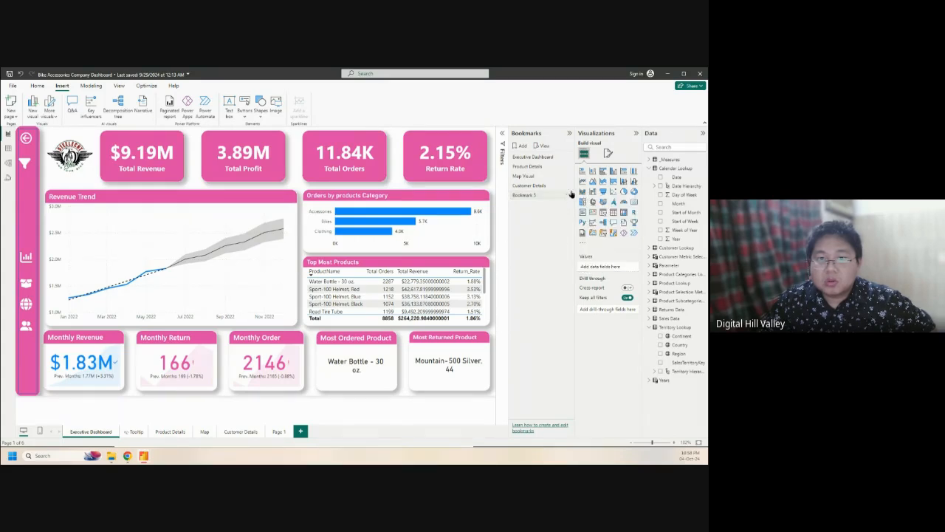
{"action": "left_click", "coordinate": [570, 196]}
{"action": "left_click", "coordinate": [576, 241]}
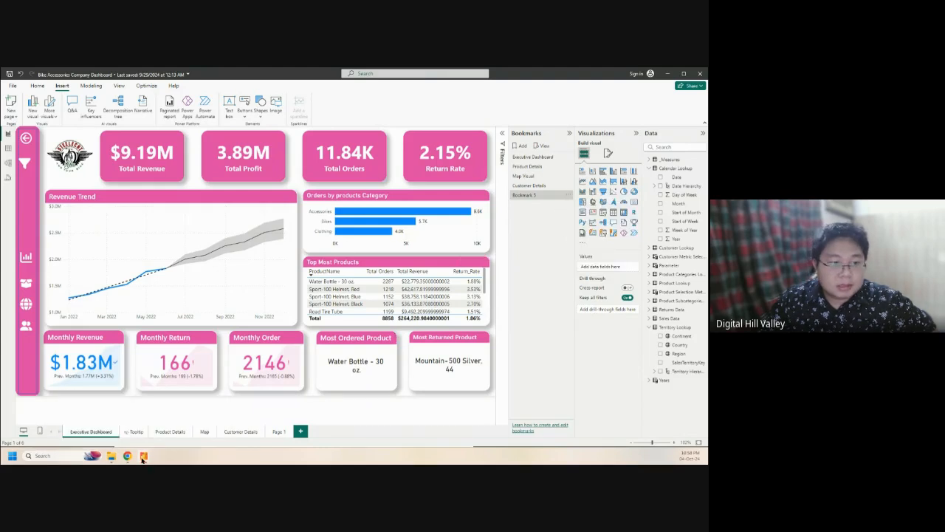
Switch to the Adventure Company Project report and check the options of the Hide Slicer Pane bookmark
{"action": "mouse_move", "coordinate": [144, 458]}
{"action": "left_click", "coordinate": [176, 425]}
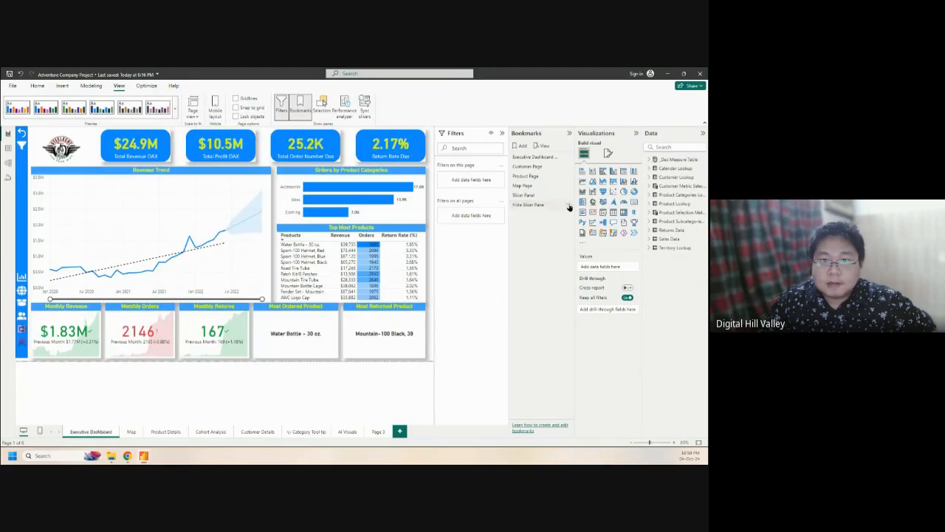
{"action": "left_click", "coordinate": [568, 205]}
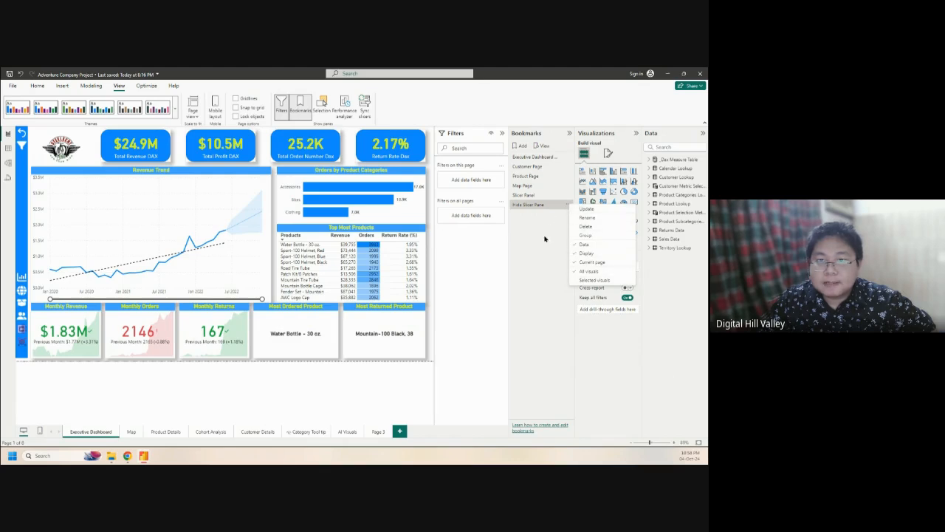
{"action": "left_click", "coordinate": [544, 246]}
On Page 1 of the Bike Accessories report, shift the Year slicer, Continent slicer and back button slightly right on the pink panel
{"action": "mouse_move", "coordinate": [143, 454]}
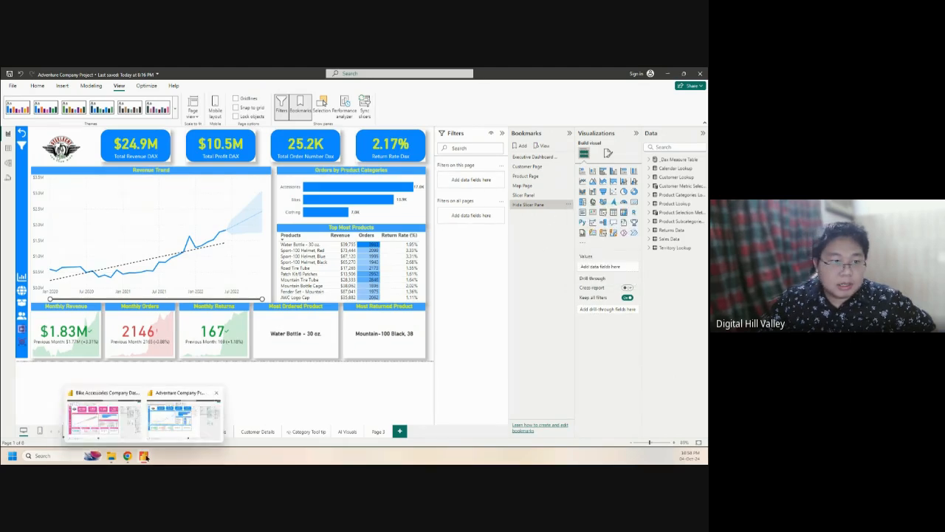
{"action": "left_click", "coordinate": [118, 427]}
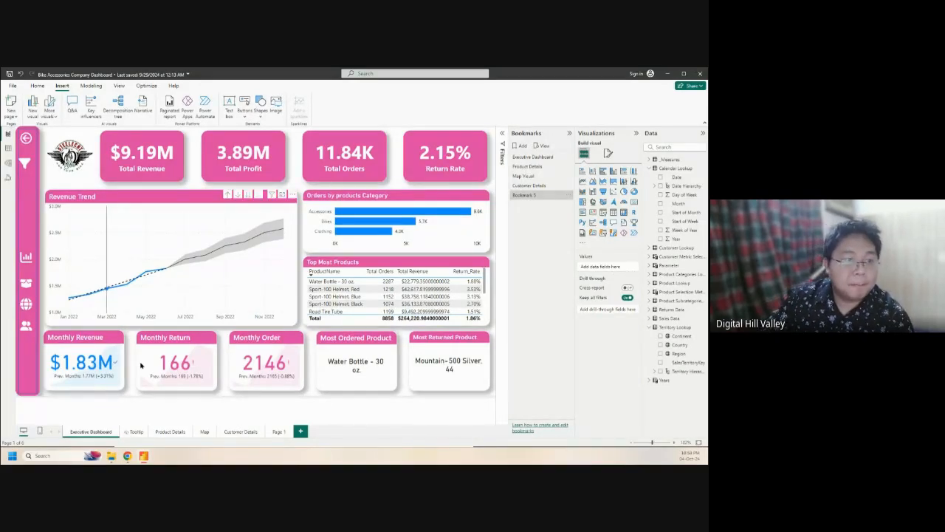
{"action": "left_click", "coordinate": [272, 433]}
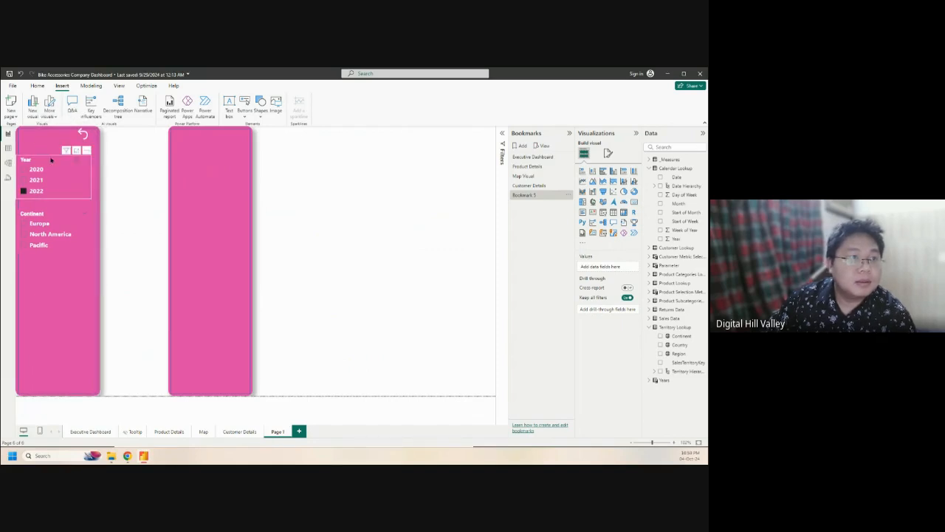
{"action": "left_click", "coordinate": [58, 161]}
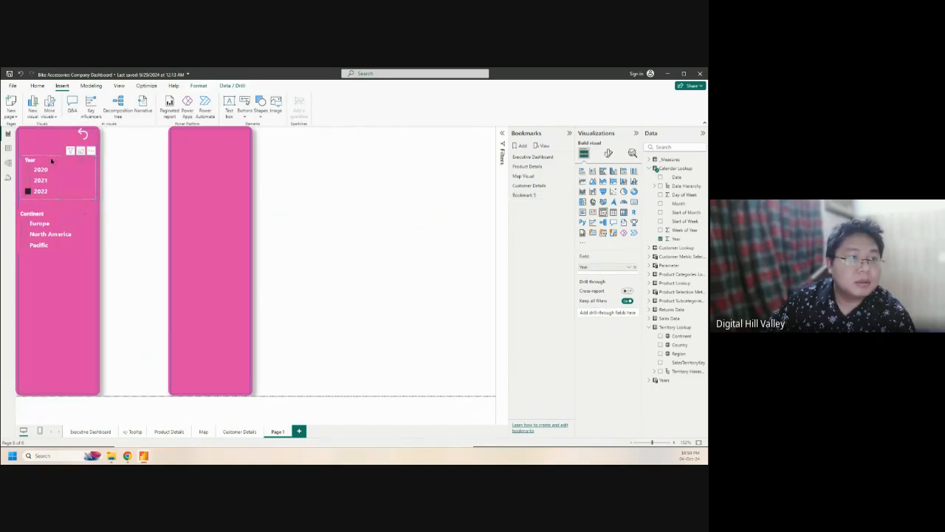
{"action": "left_click_drag", "start_coordinate": [54, 215], "coordinate": [56, 213]}
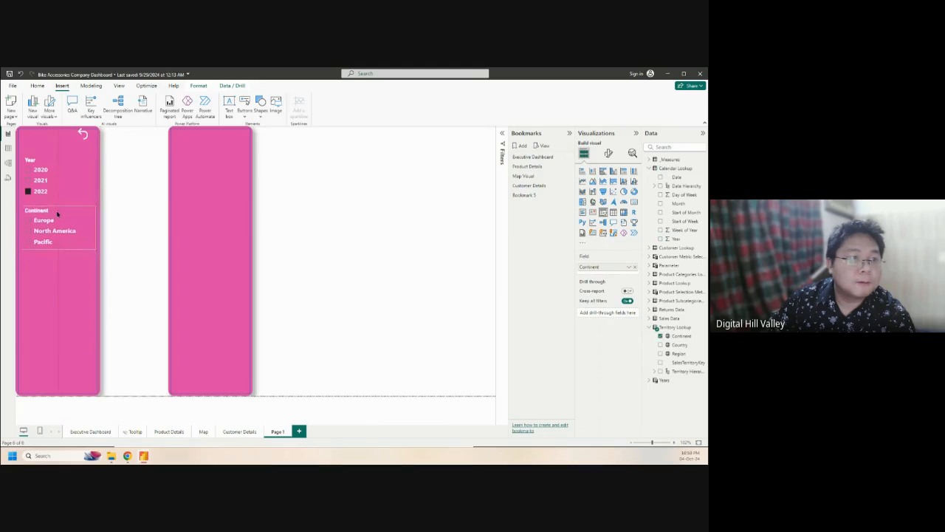
{"action": "left_click", "coordinate": [83, 140]}
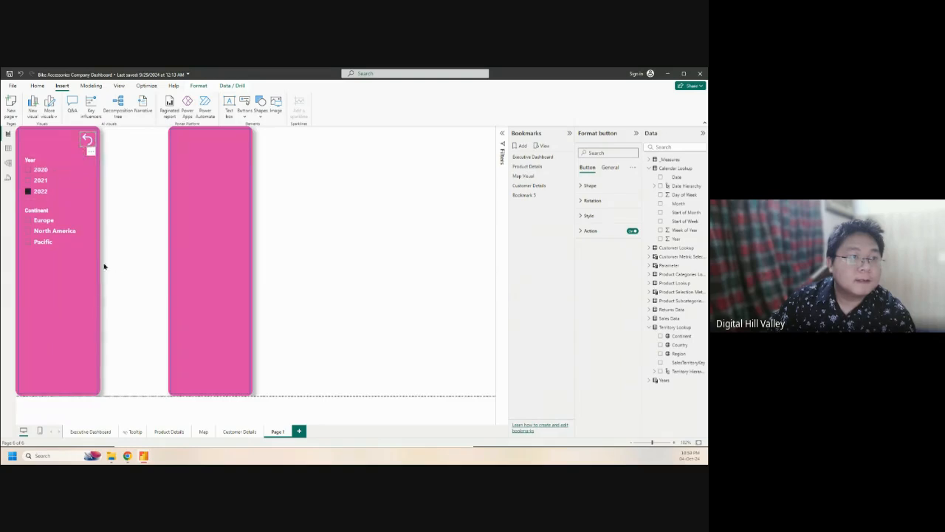
On Page 1, group the back button, Year slicer and Continent slicer with the pink panel behind them
{"action": "left_click", "coordinate": [124, 276]}
{"action": "left_click_drag", "start_coordinate": [71, 245], "coordinate": [26, 145]}
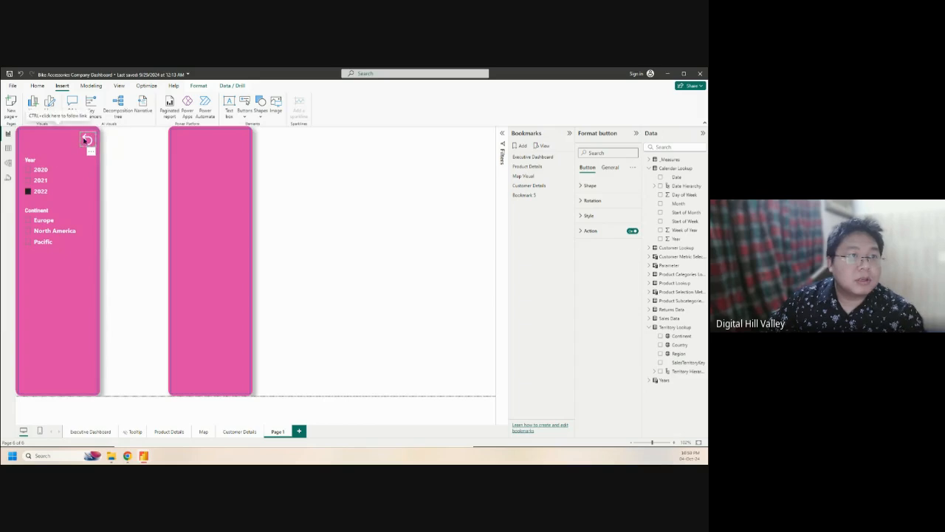
{"action": "left_click", "coordinate": [83, 139]}
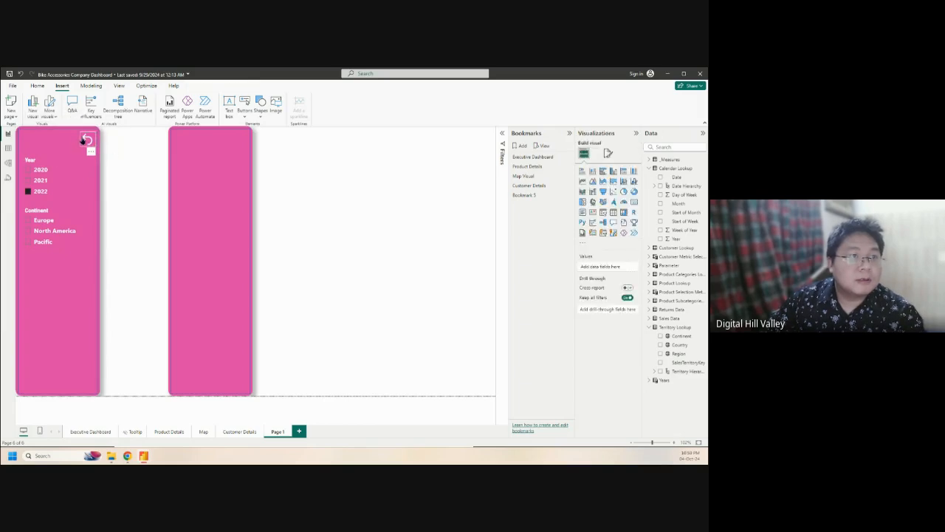
{"action": "left_click", "coordinate": [57, 152]}
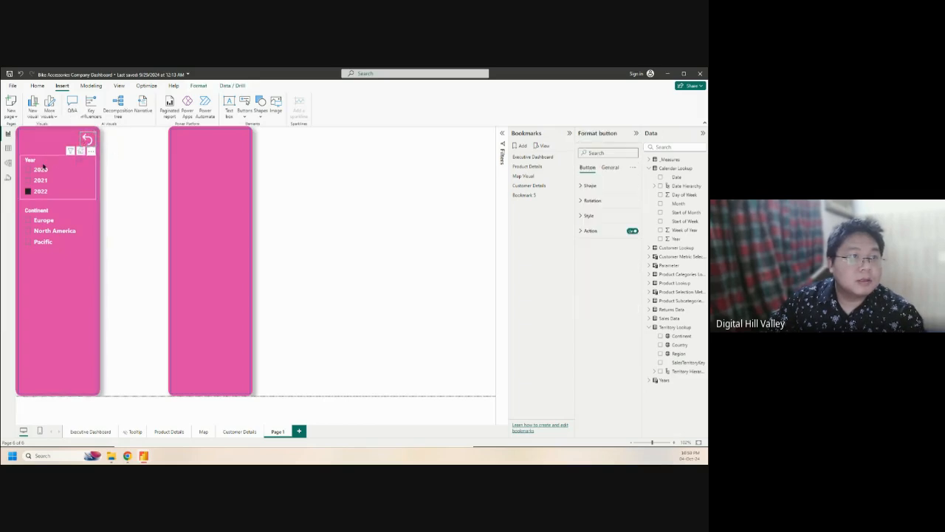
{"action": "left_click", "coordinate": [61, 164], "text": "ctrl"}
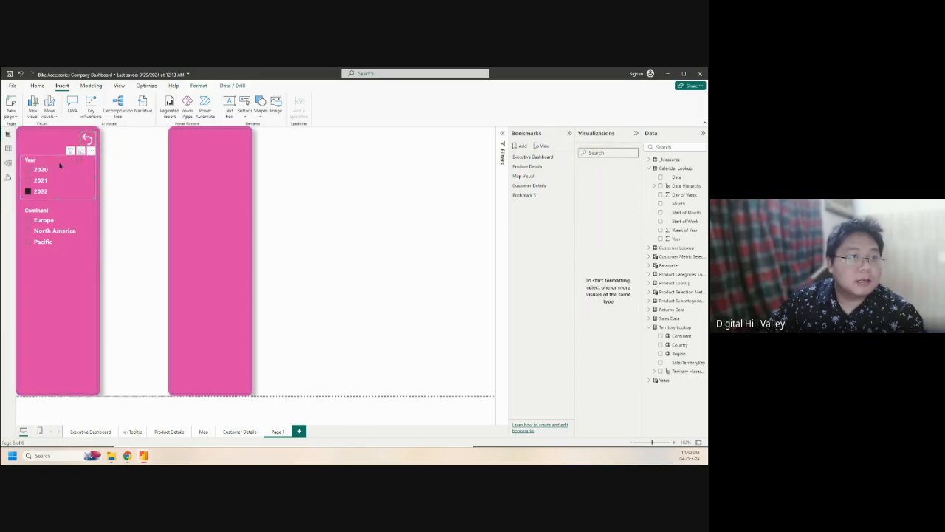
{"action": "left_click", "coordinate": [66, 214], "text": "ctrl"}
{"action": "left_click", "coordinate": [73, 290], "text": "ctrl"}
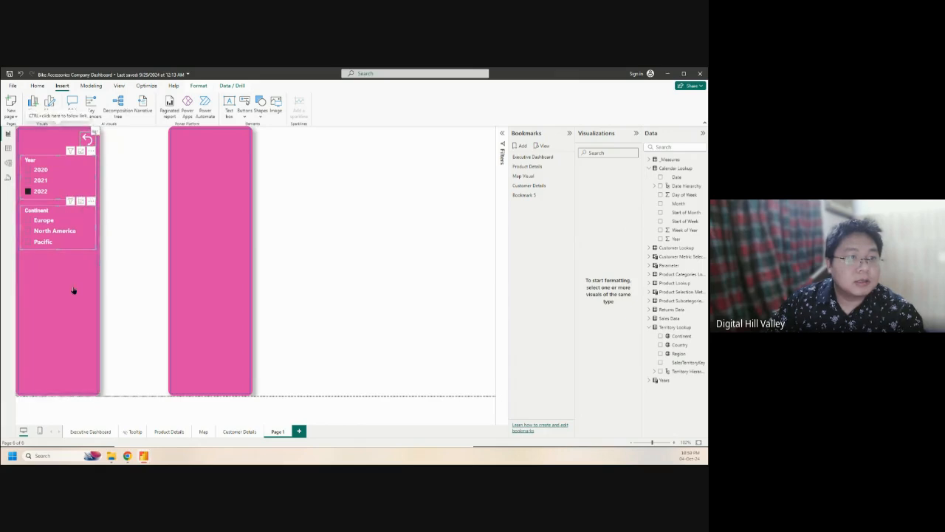
{"action": "right_click", "coordinate": [73, 290]}
{"action": "mouse_move", "coordinate": [89, 292]}
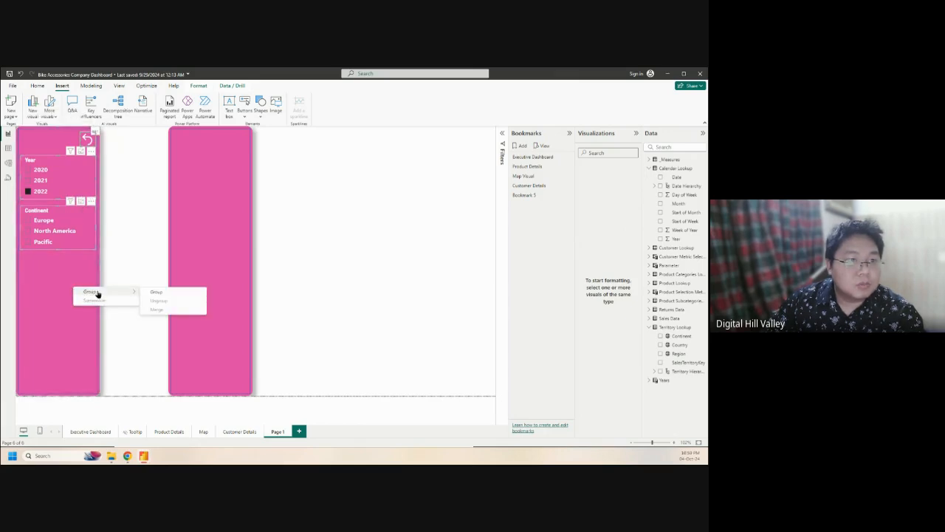
{"action": "left_click", "coordinate": [158, 293]}
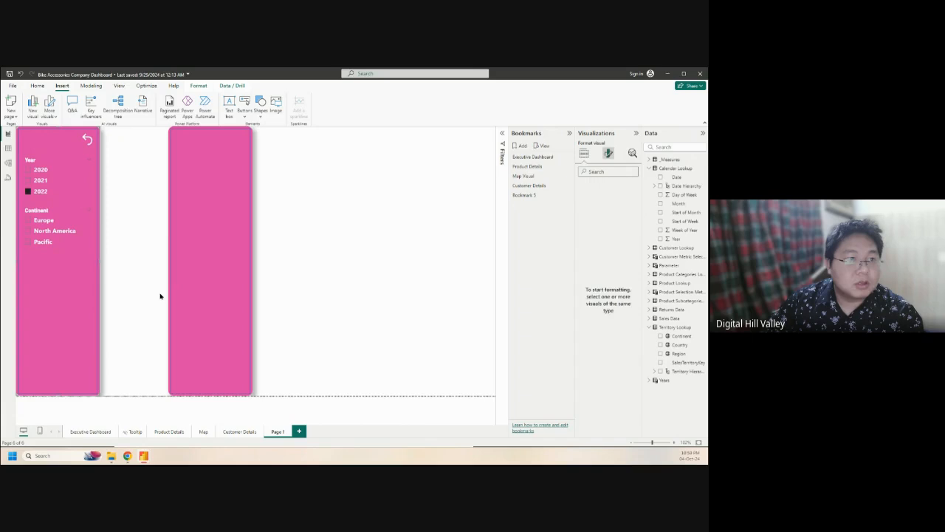
Check the grouping options of the newly grouped slicer panel
{"action": "right_click", "coordinate": [78, 281]}
{"action": "mouse_move", "coordinate": [88, 286]}
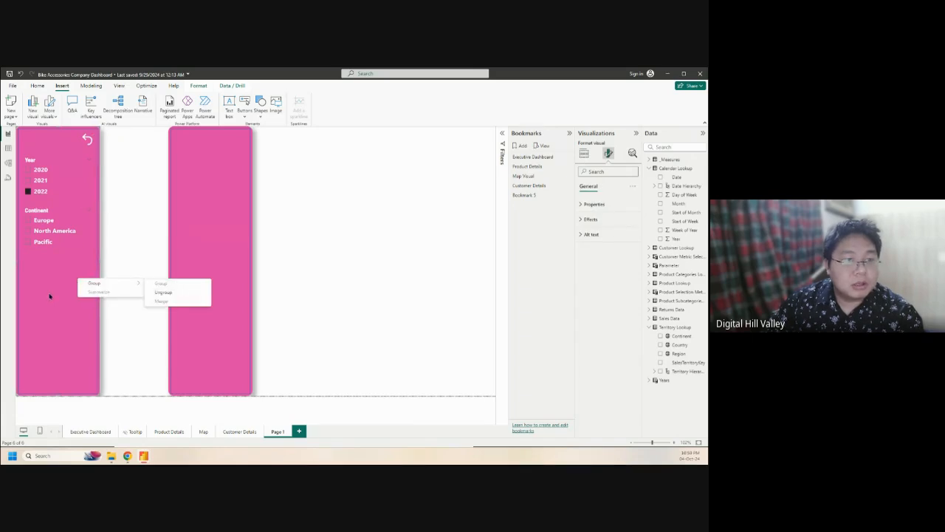
{"action": "left_click", "coordinate": [79, 259]}
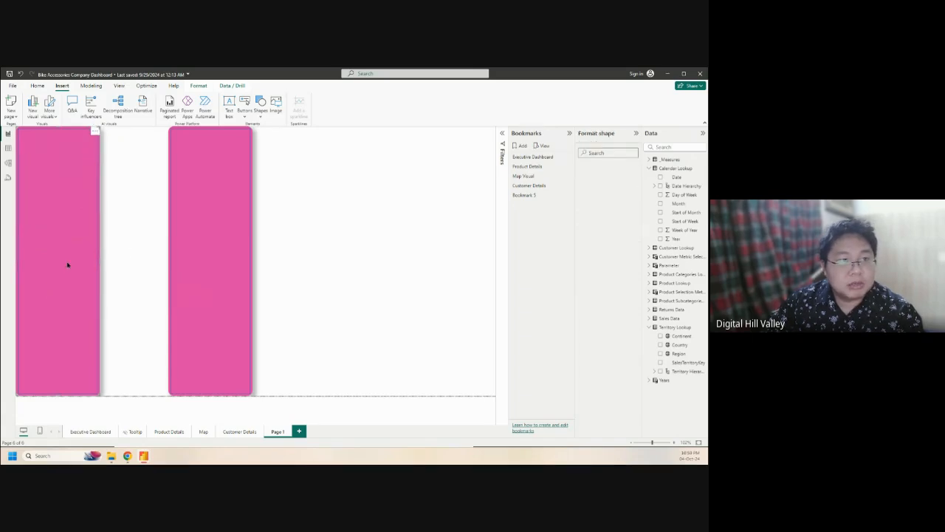
{"action": "key", "text": "Escape"}
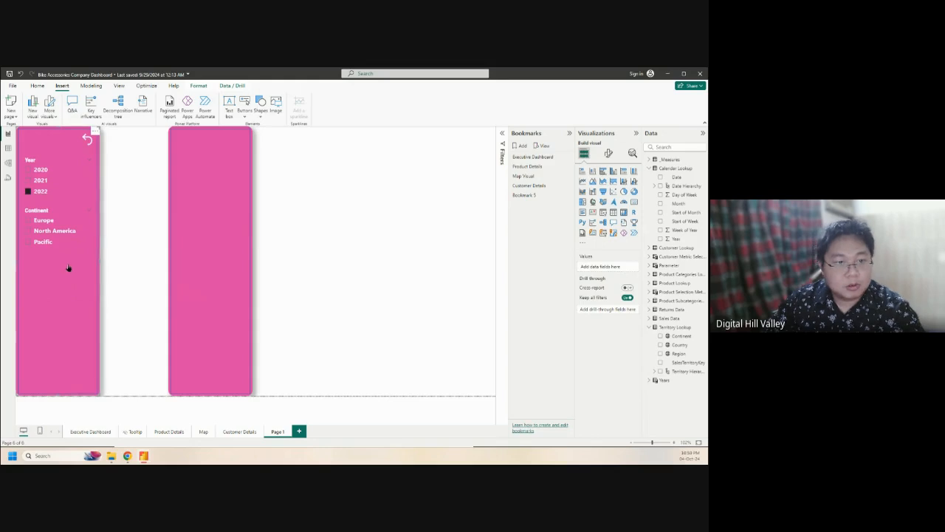
On the Executive Dashboard page, inspect how the slicers, back button and pink panel respond to selection
{"action": "left_click", "coordinate": [90, 432]}
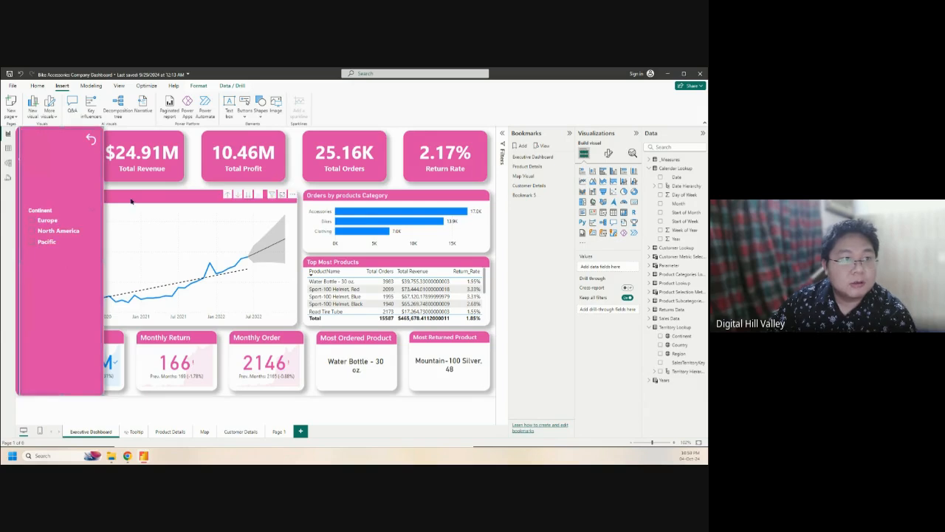
{"action": "left_click", "coordinate": [47, 145]}
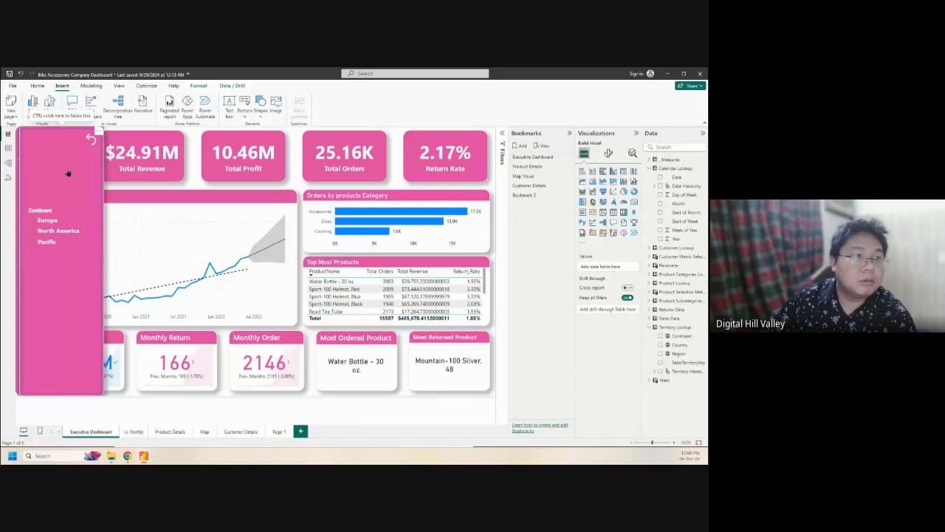
{"action": "left_click", "coordinate": [62, 200]}
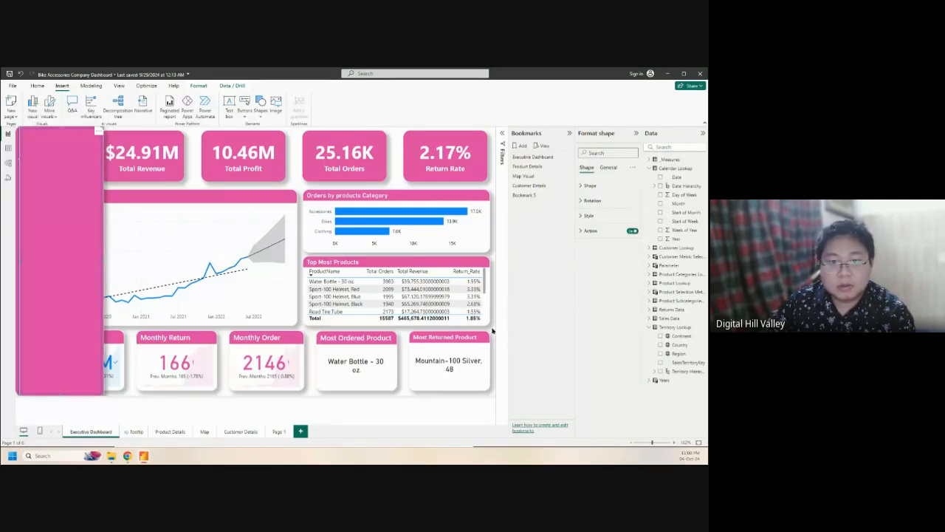
{"action": "left_click", "coordinate": [493, 331]}
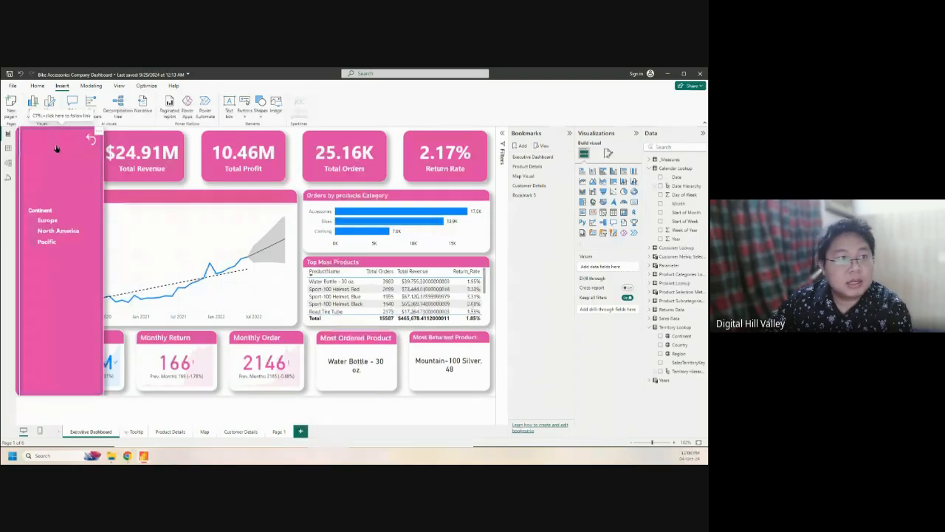
On Page 1, group the Year slicer, Continent slicer, back button and pink panel again and move the group right, nearer the second panel
{"action": "left_click", "coordinate": [276, 432]}
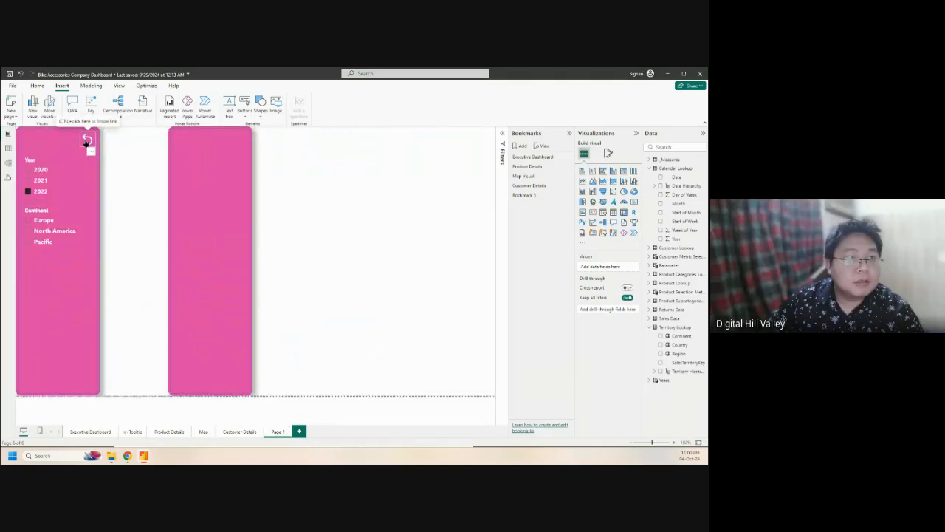
{"action": "left_click", "coordinate": [66, 170]}
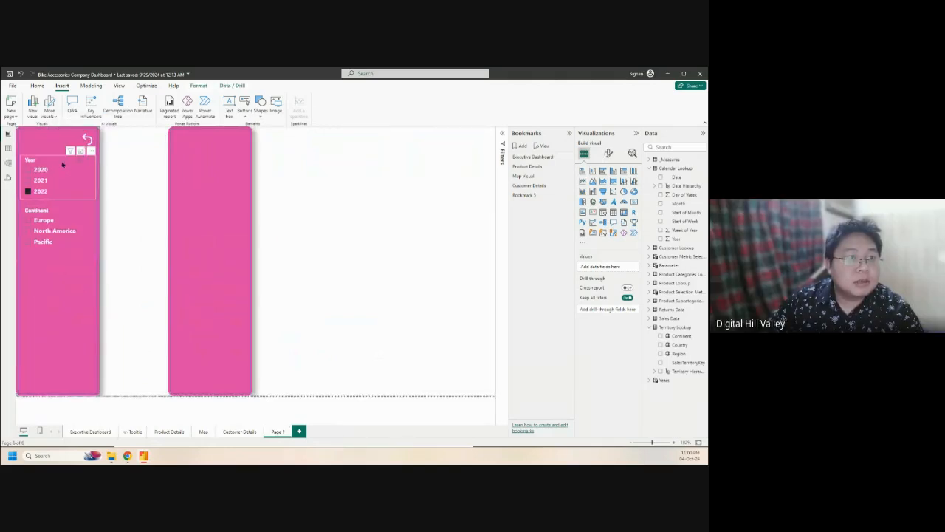
{"action": "left_click", "coordinate": [70, 217], "text": "ctrl"}
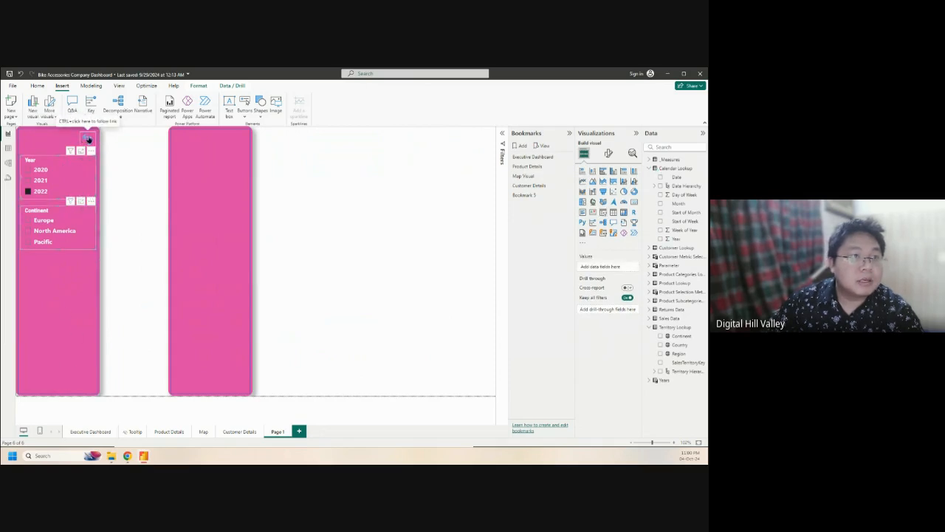
{"action": "left_click", "coordinate": [87, 139], "text": "ctrl"}
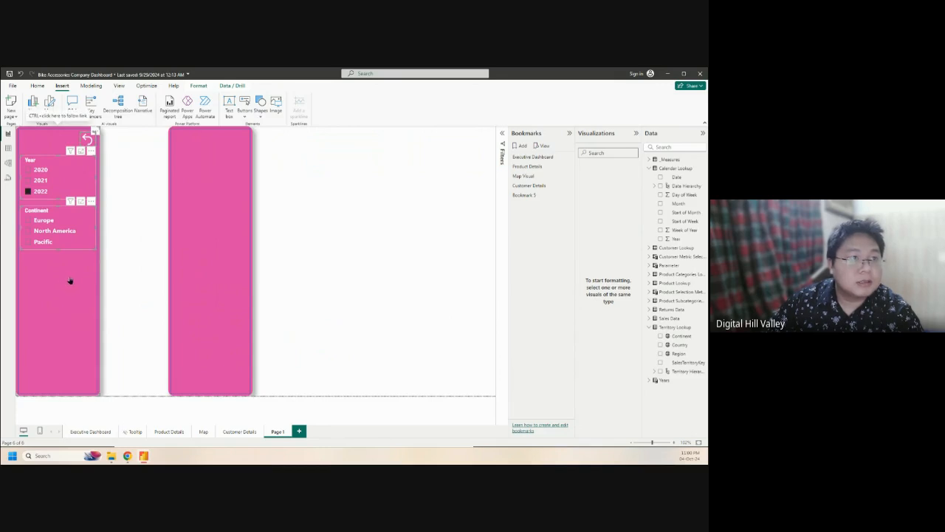
{"action": "right_click", "coordinate": [73, 283]}
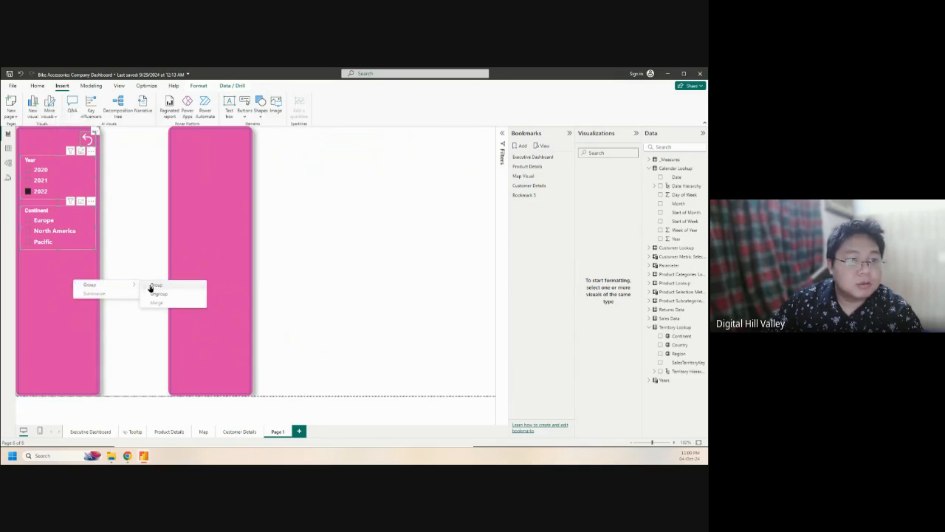
{"action": "left_click", "coordinate": [155, 289]}
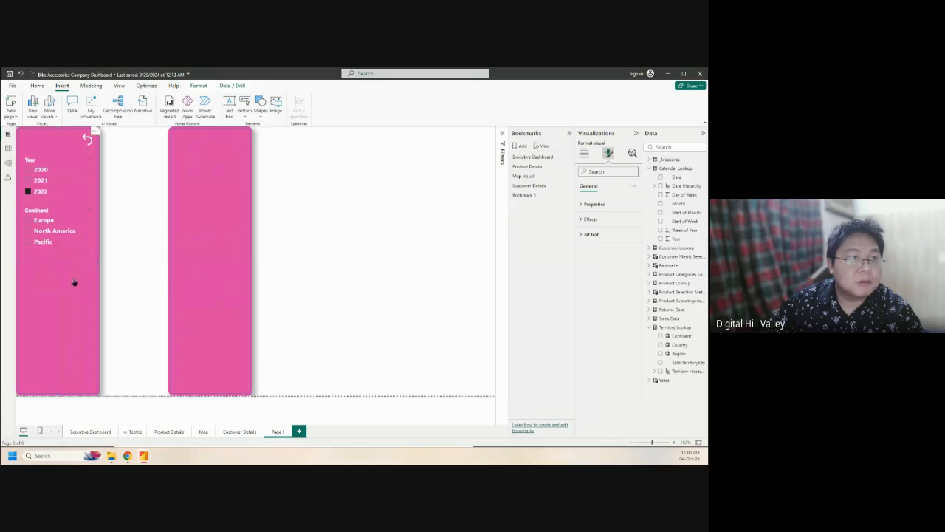
{"action": "left_click_drag", "start_coordinate": [69, 278], "coordinate": [121, 276]}
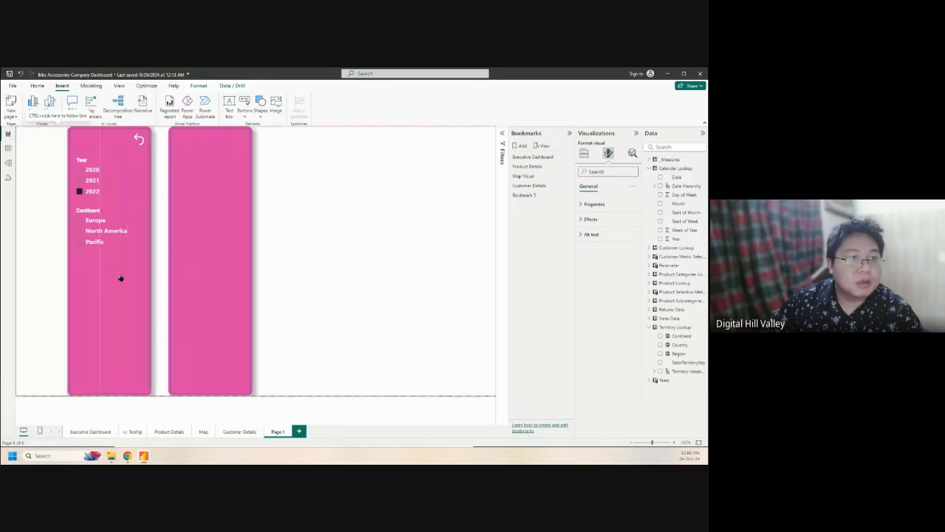
{"action": "left_click", "coordinate": [362, 280]}
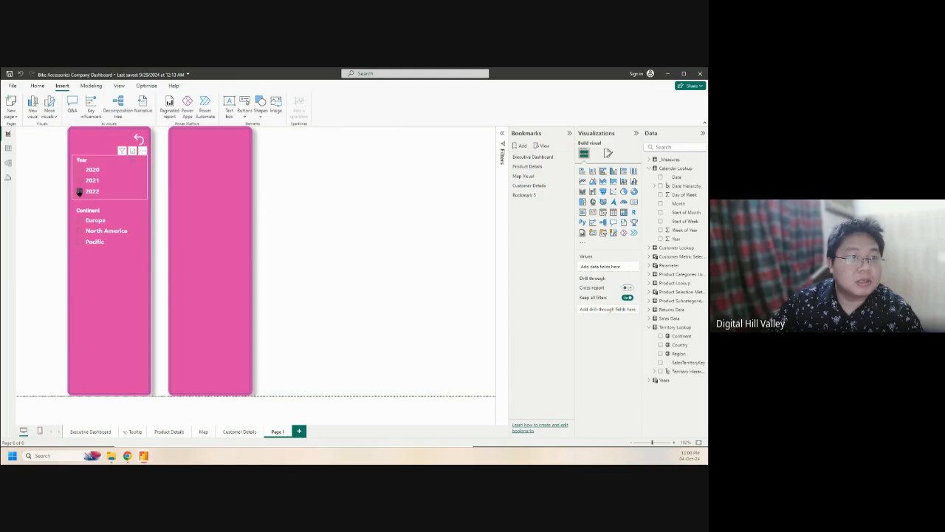
Clear 2022 in the Year slicer and check the grouping options of the moved panel
{"action": "left_click", "coordinate": [124, 275]}
{"action": "right_click", "coordinate": [124, 276]}
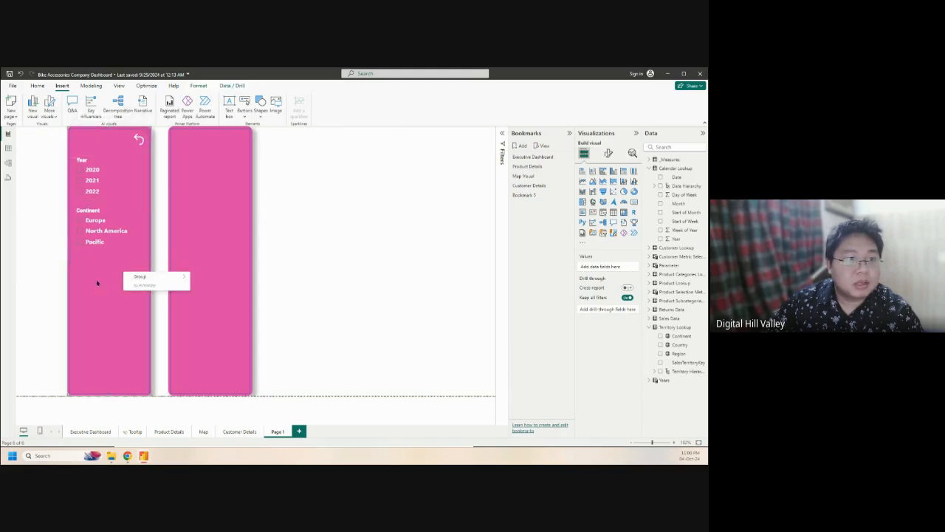
{"action": "right_click", "coordinate": [96, 279]}
{"action": "left_click", "coordinate": [97, 273]}
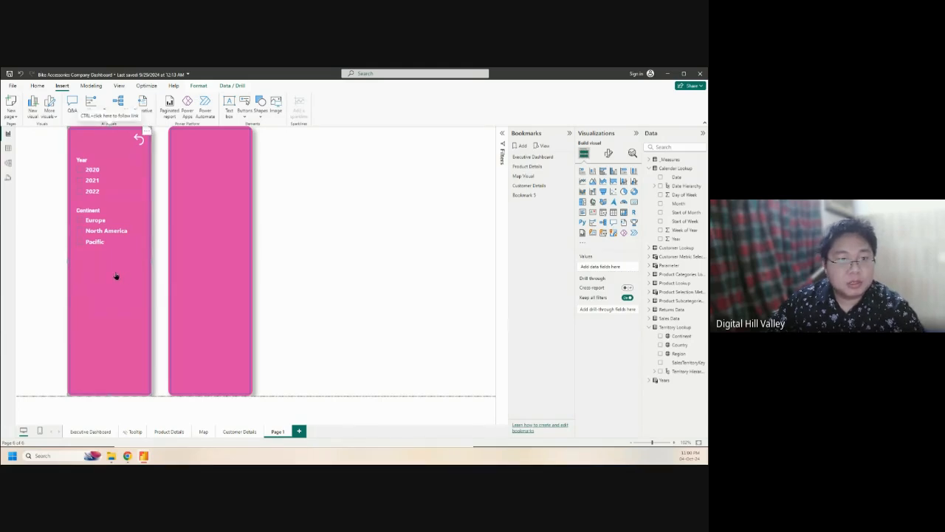
{"action": "left_click", "coordinate": [115, 275]}
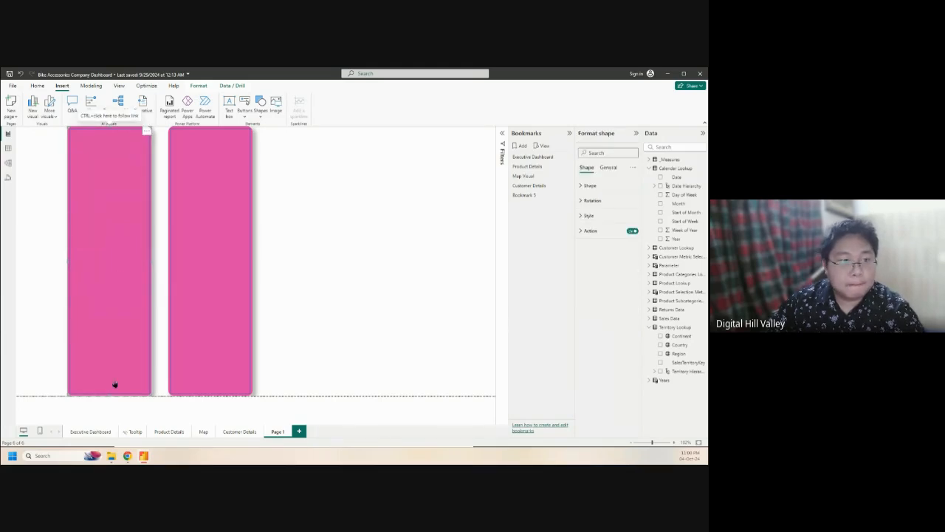
On the Executive Dashboard page, move the large pink panel away from the navigation strip and delete it
{"action": "left_click", "coordinate": [81, 433]}
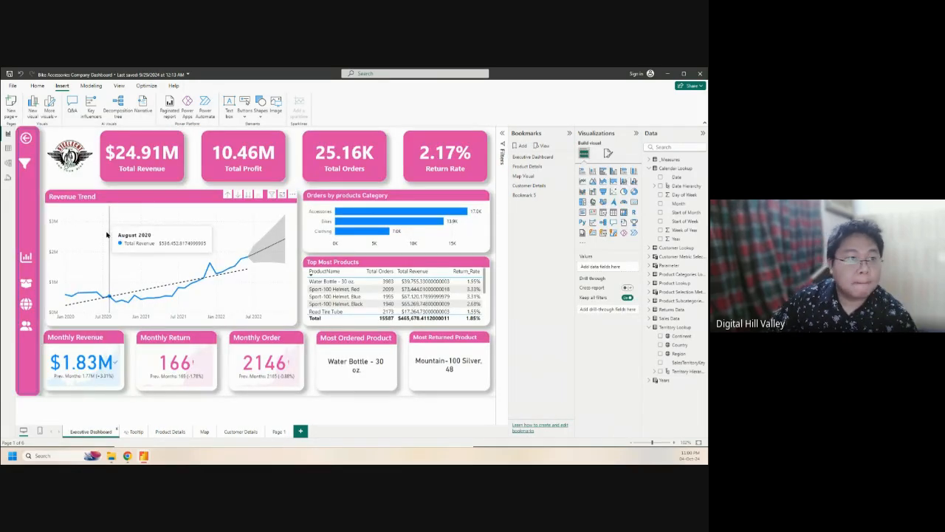
{"action": "left_click", "coordinate": [107, 235]}
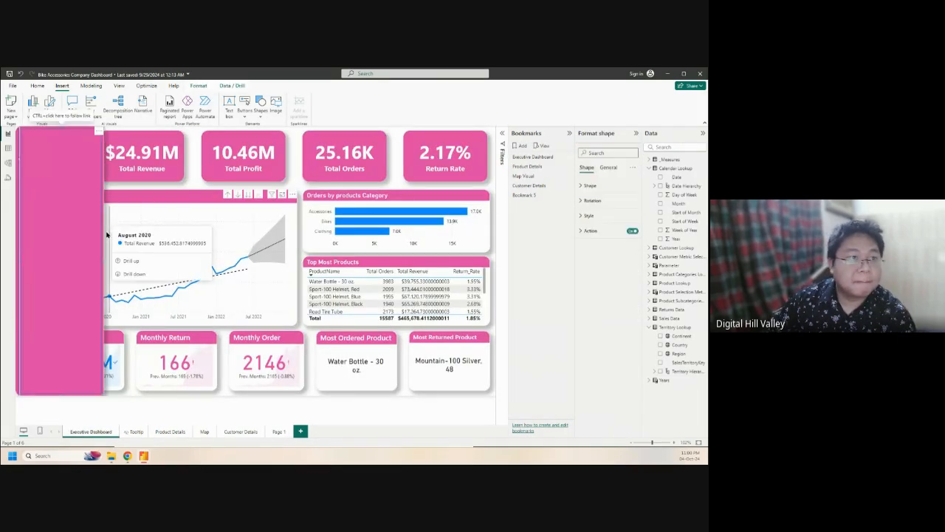
{"action": "left_click", "coordinate": [493, 273]}
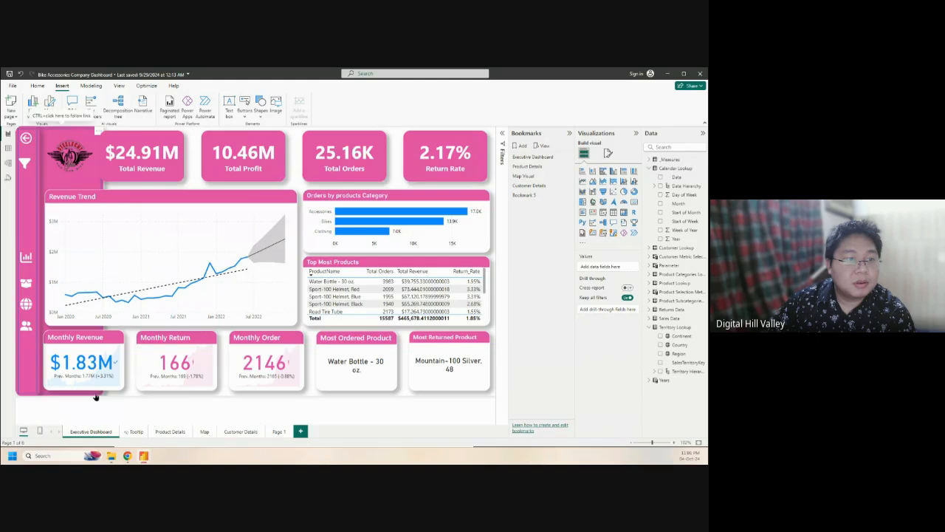
{"action": "left_click", "coordinate": [104, 189]}
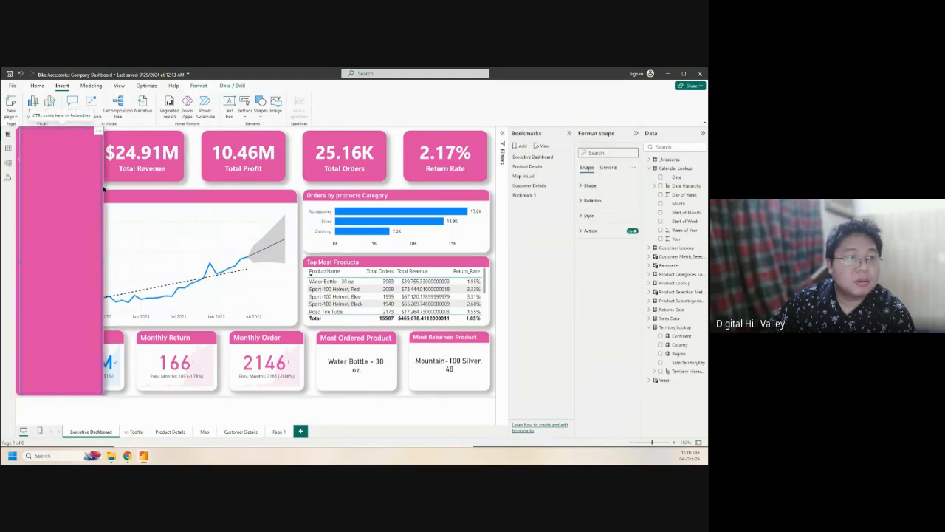
{"action": "left_click_drag", "start_coordinate": [112, 214], "coordinate": [211, 213]}
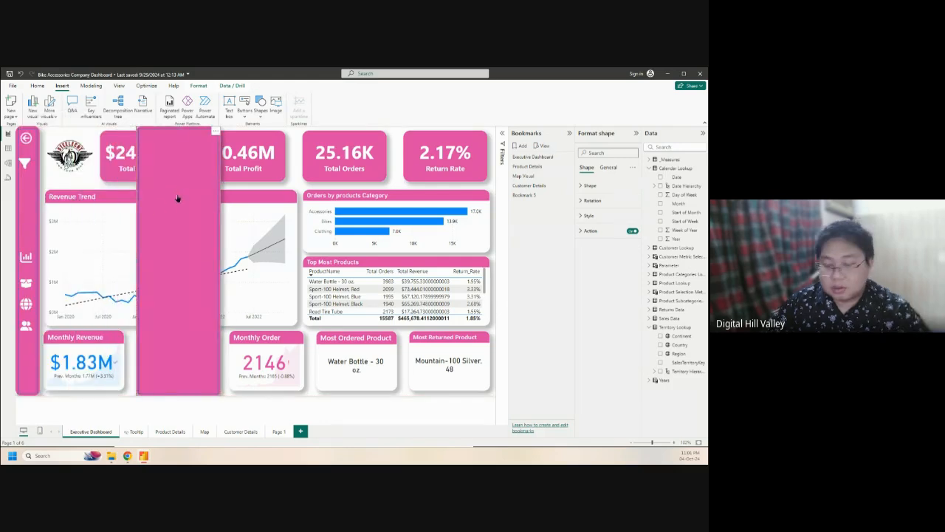
{"action": "key", "text": "Delete"}
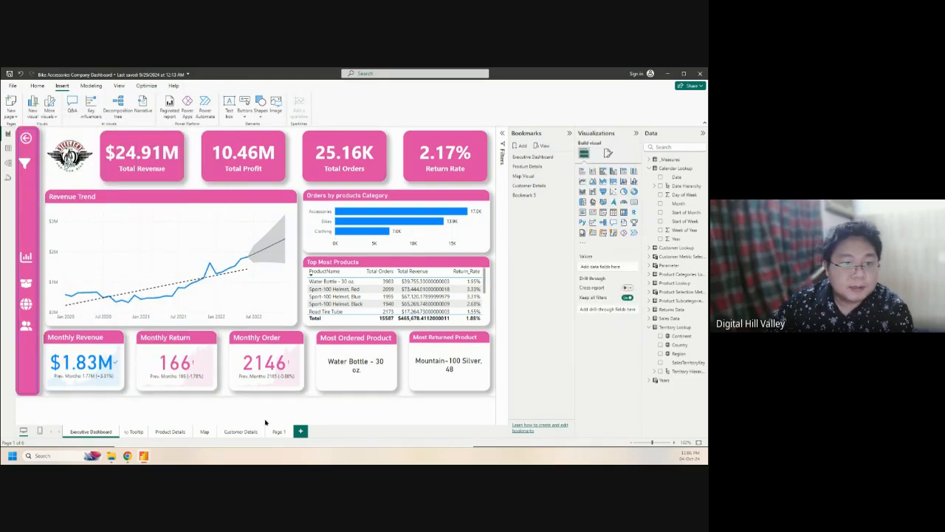
Copy the Year slicer, Continent slicer, back button and pink panel from Page 1 to the Executive Dashboard page, keeping the visuals in sync
{"action": "left_click", "coordinate": [279, 432]}
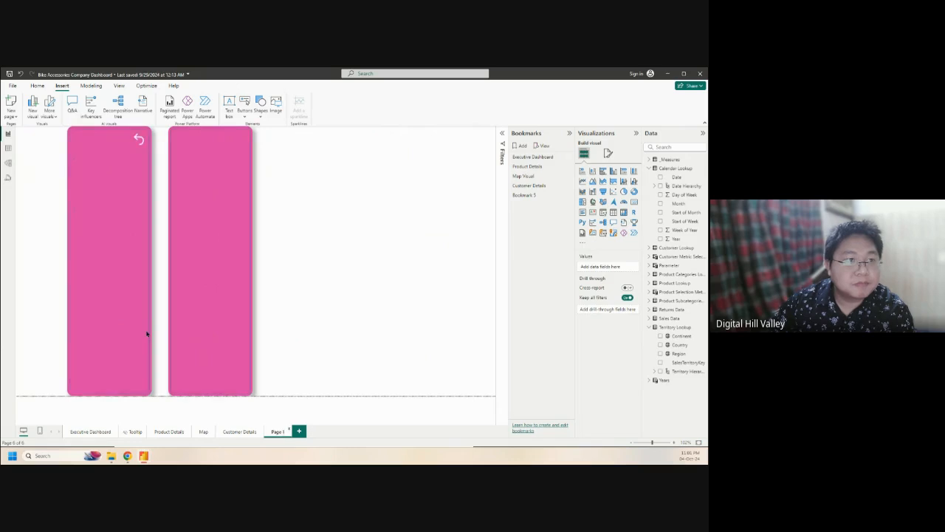
{"action": "left_click", "coordinate": [138, 139]}
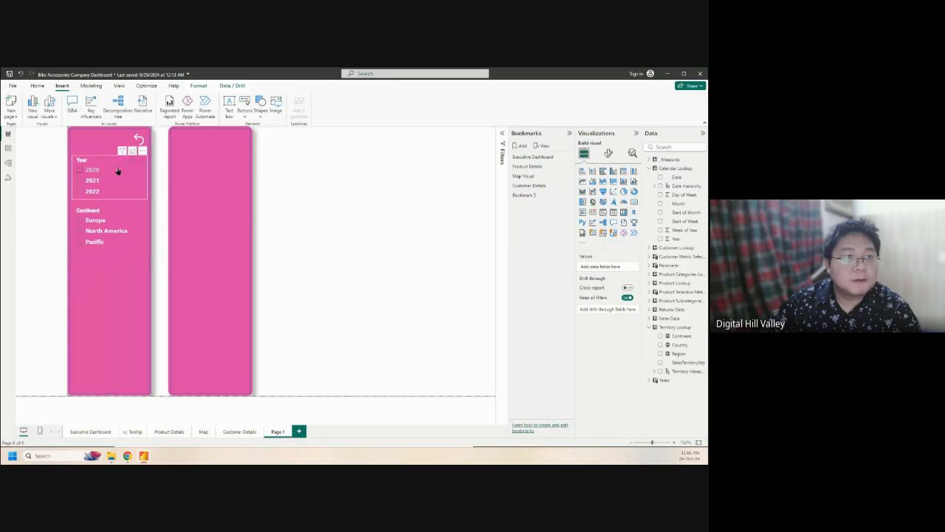
{"action": "left_click", "coordinate": [117, 170]}
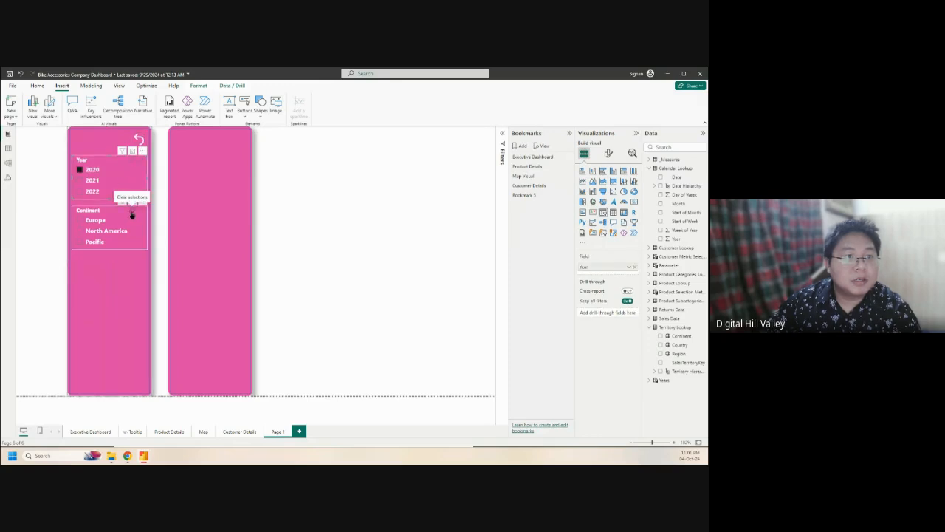
{"action": "left_click", "coordinate": [129, 222]}
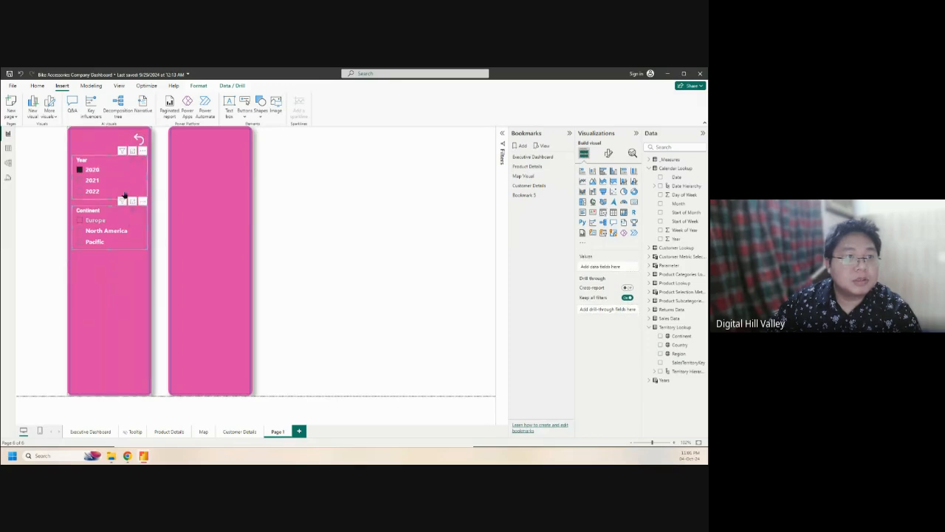
{"action": "left_click", "coordinate": [139, 138]}
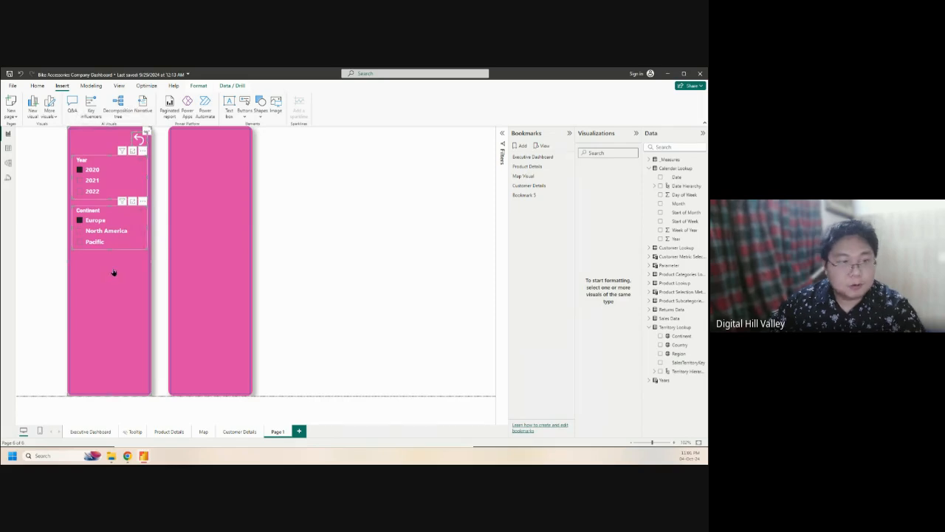
{"action": "left_click", "coordinate": [88, 432]}
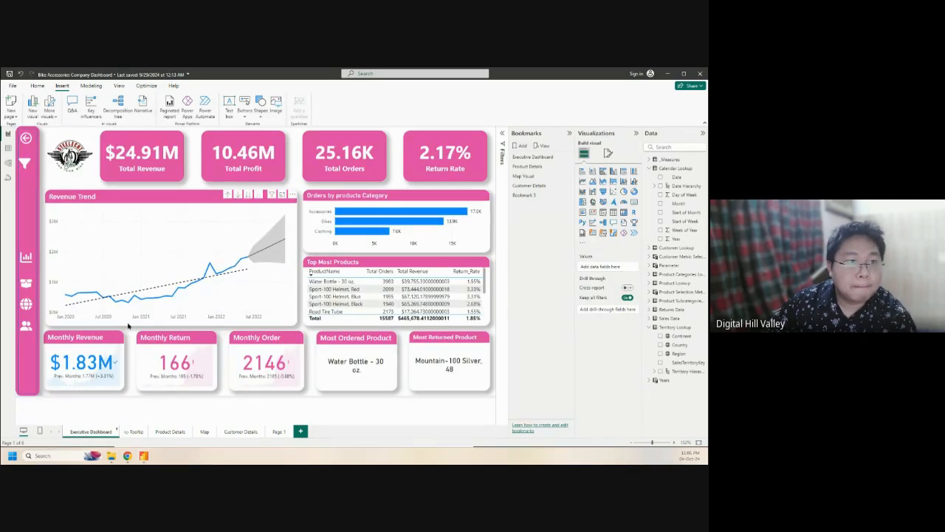
{"action": "key", "text": "ctrl+v"}
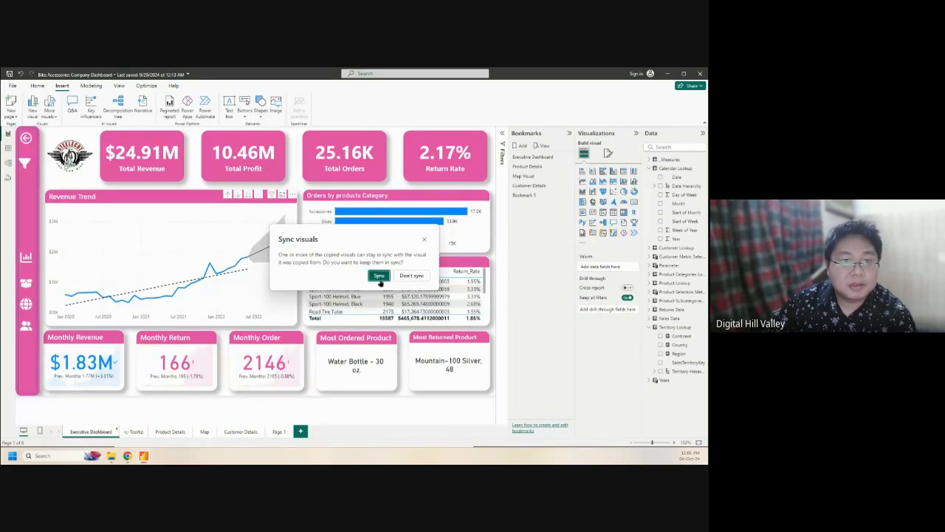
{"action": "left_click", "coordinate": [379, 278]}
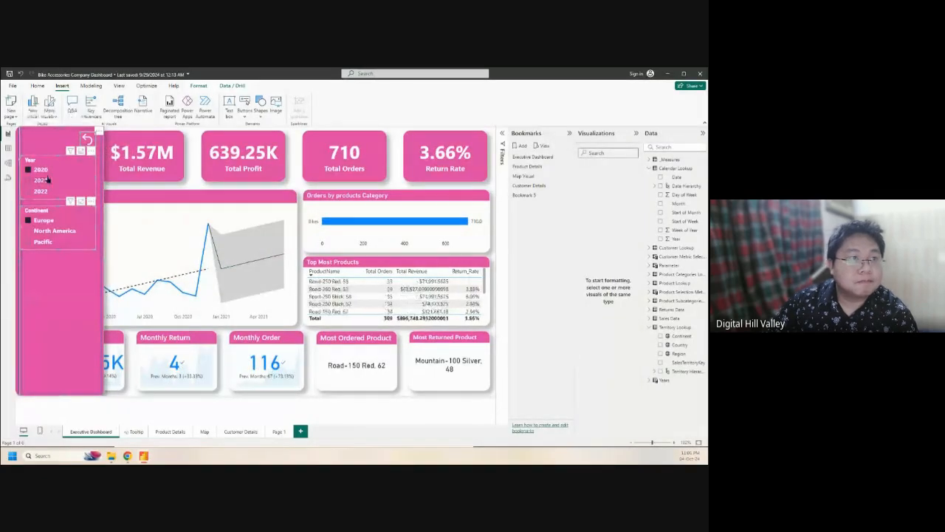
Clear 2020 in the pasted Year slicer and bring the large pink panel to the front
{"action": "left_click", "coordinate": [80, 161]}
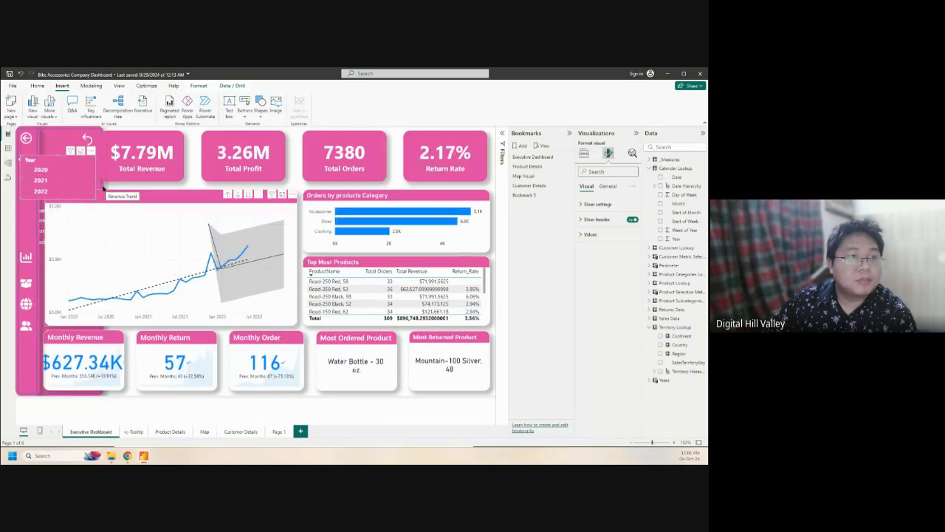
{"action": "left_click", "coordinate": [103, 188]}
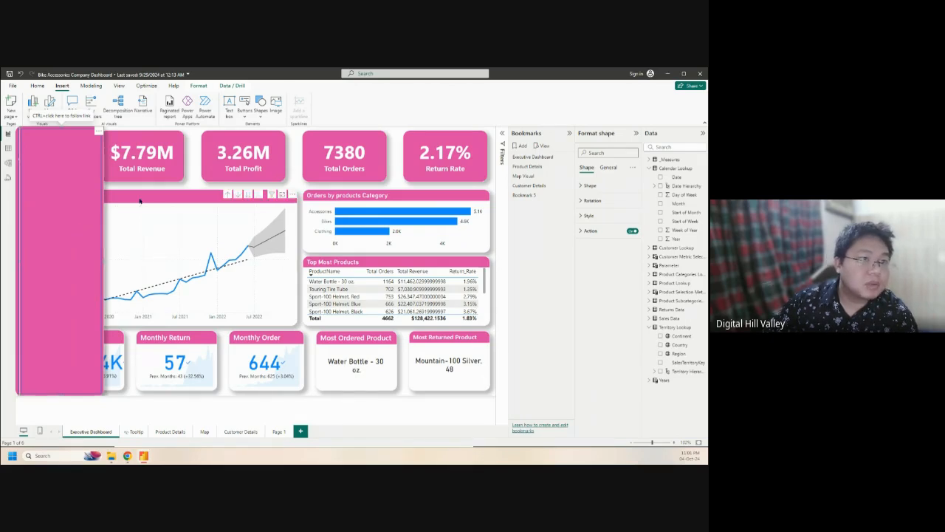
{"action": "left_click", "coordinate": [93, 197]}
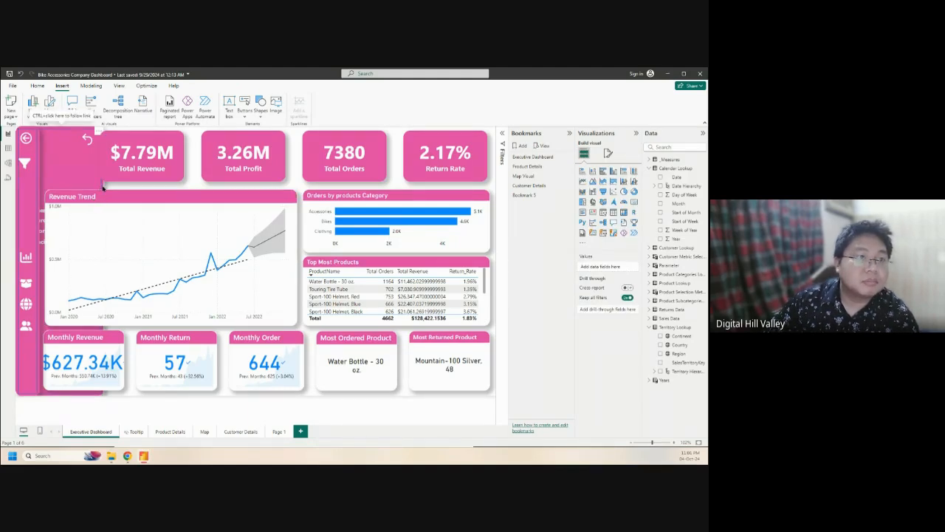
{"action": "left_click", "coordinate": [102, 187]}
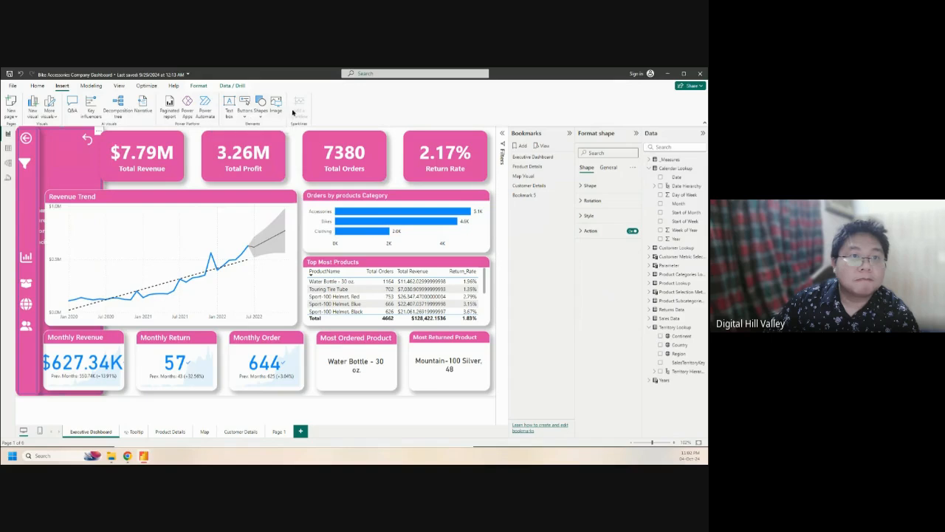
{"action": "left_click", "coordinate": [203, 86]}
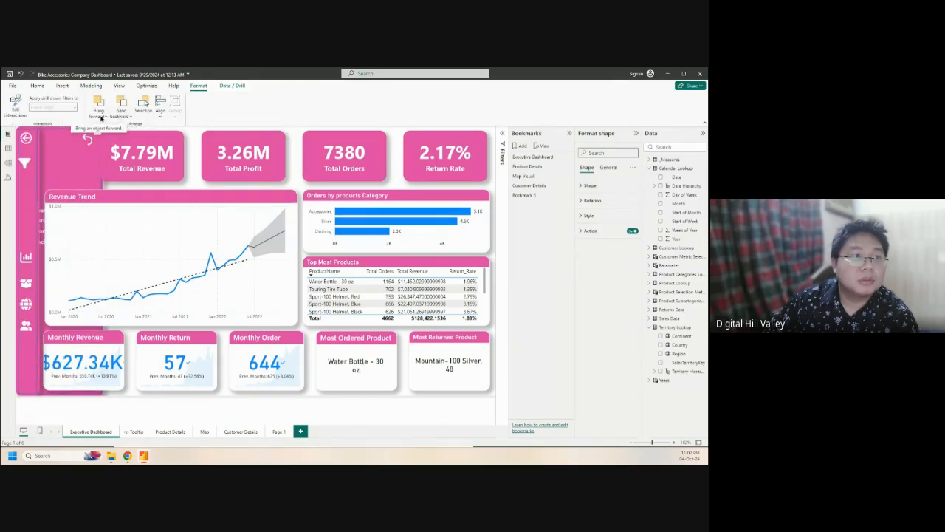
{"action": "left_click", "coordinate": [102, 116]}
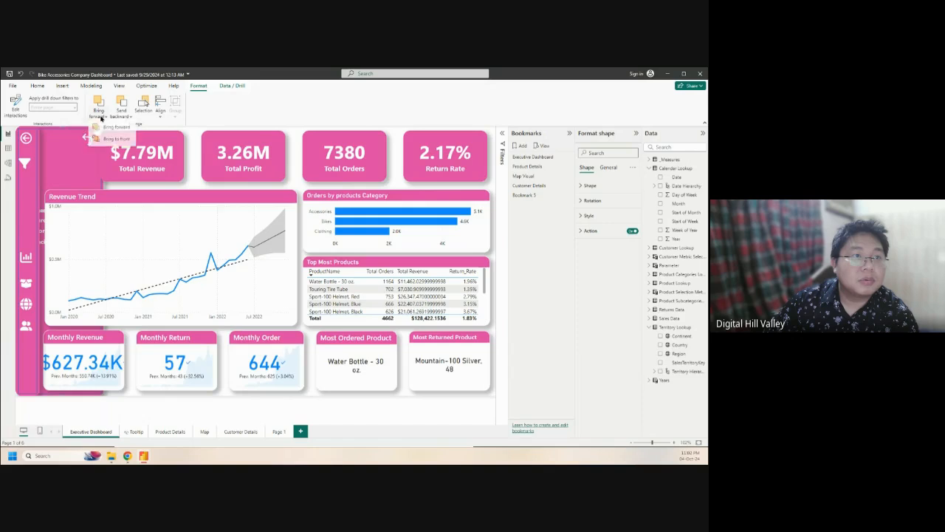
{"action": "left_click", "coordinate": [111, 139]}
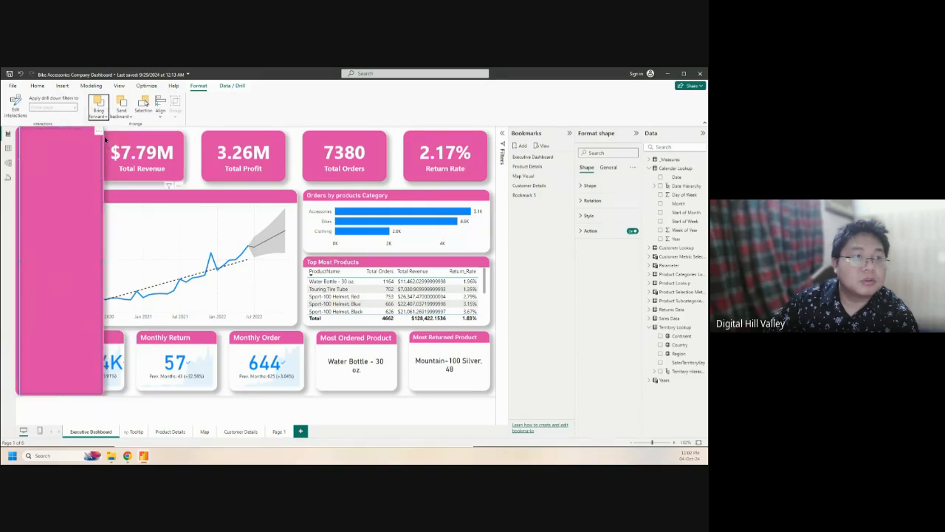
Move the large pink panel over the Revenue Trend chart and bring the Year slicer to the front
{"action": "left_click_drag", "start_coordinate": [88, 194], "coordinate": [228, 185]}
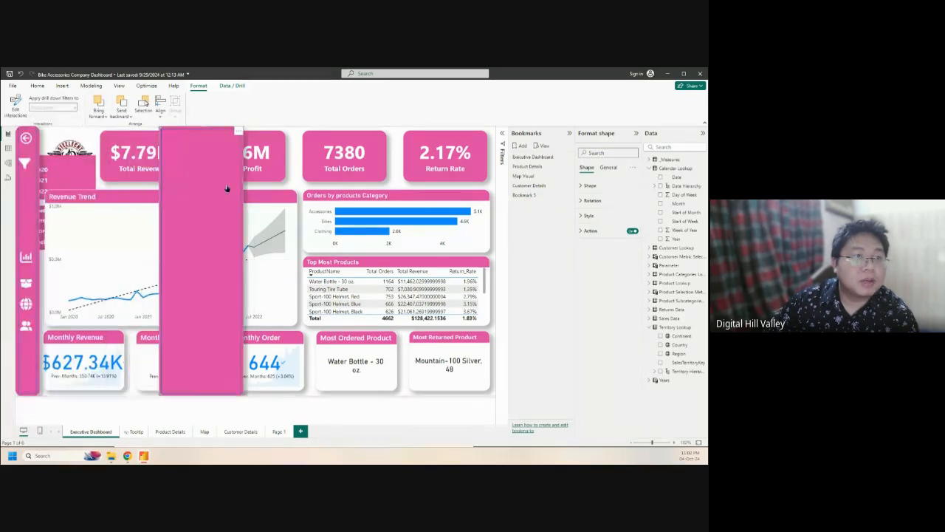
{"action": "left_click", "coordinate": [94, 184]}
{"action": "left_click", "coordinate": [98, 110]}
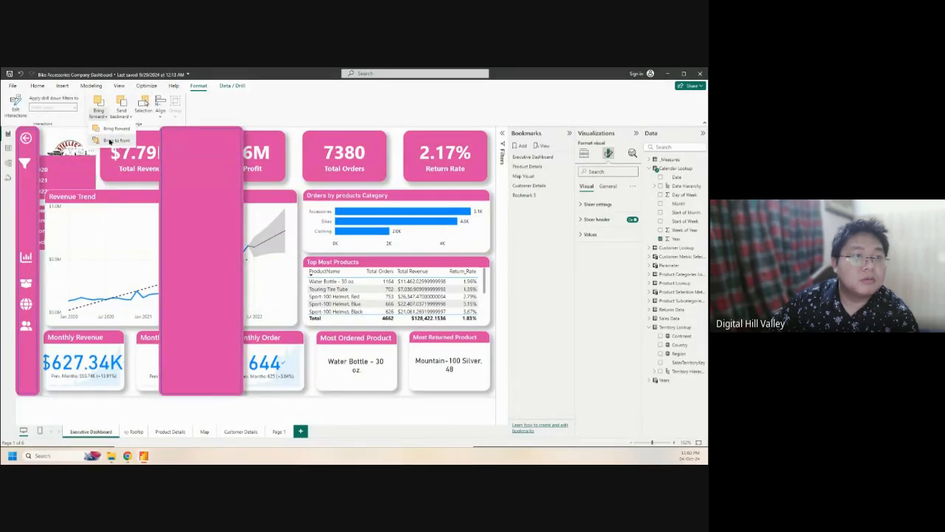
{"action": "left_click", "coordinate": [108, 140]}
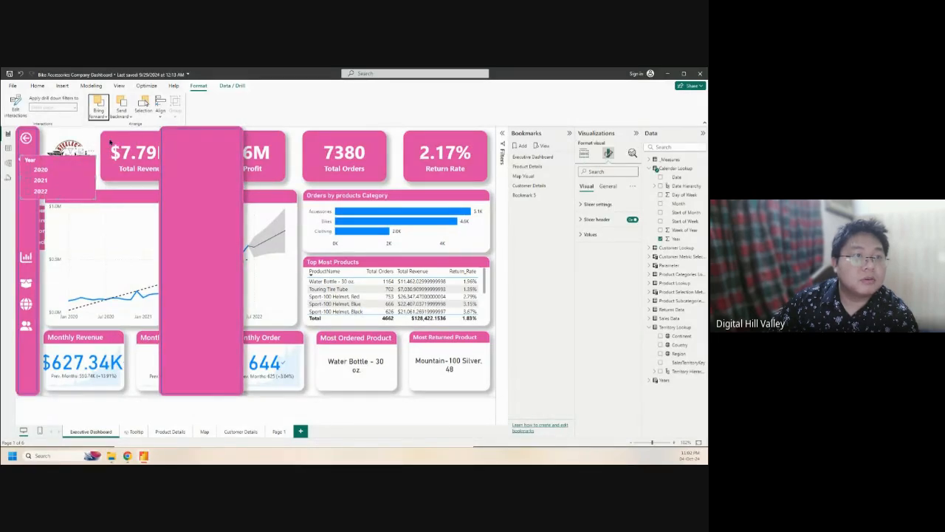
Bring the Continent slicer beneath the Year slicer to the front
{"action": "left_click", "coordinate": [42, 211]}
{"action": "left_click", "coordinate": [100, 118]}
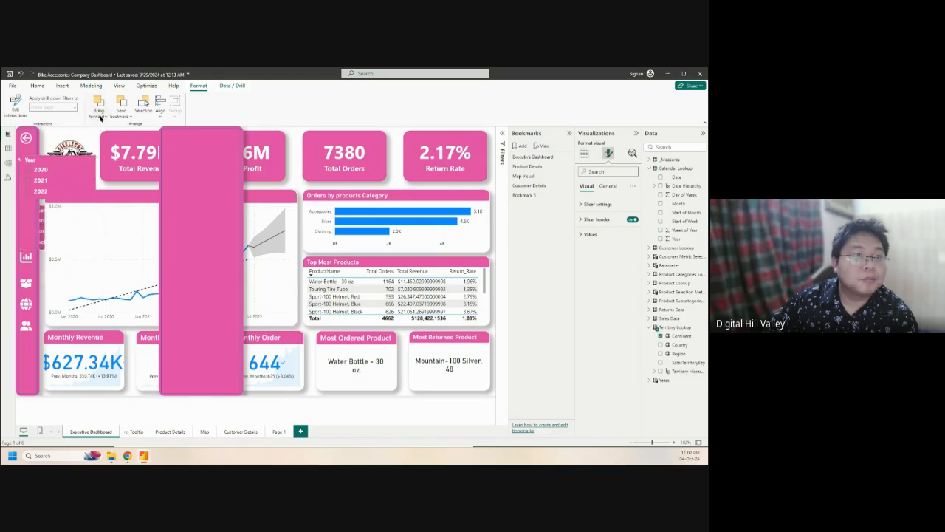
{"action": "left_click", "coordinate": [101, 116]}
{"action": "left_click", "coordinate": [108, 141]}
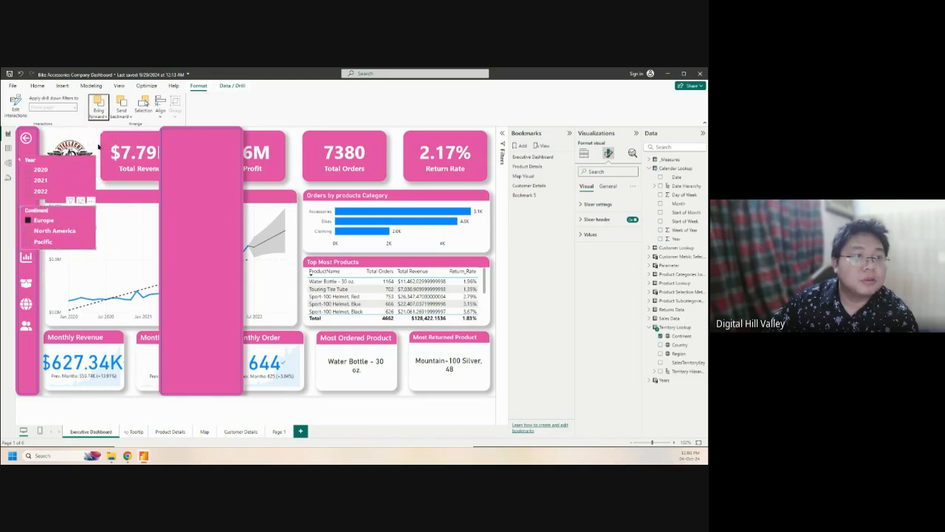
Bring the back button to the front and move it together with both slicers onto the pink panel
{"action": "left_click", "coordinate": [87, 144]}
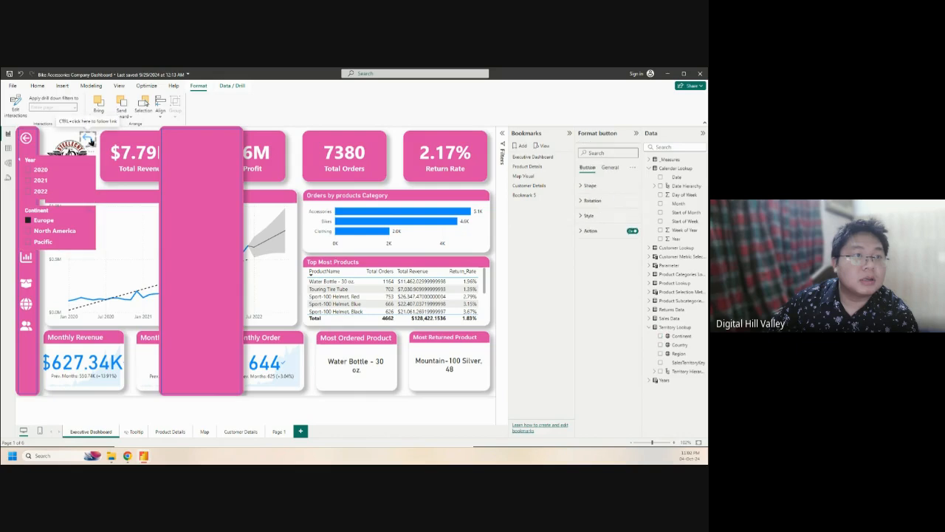
{"action": "left_click", "coordinate": [105, 119]}
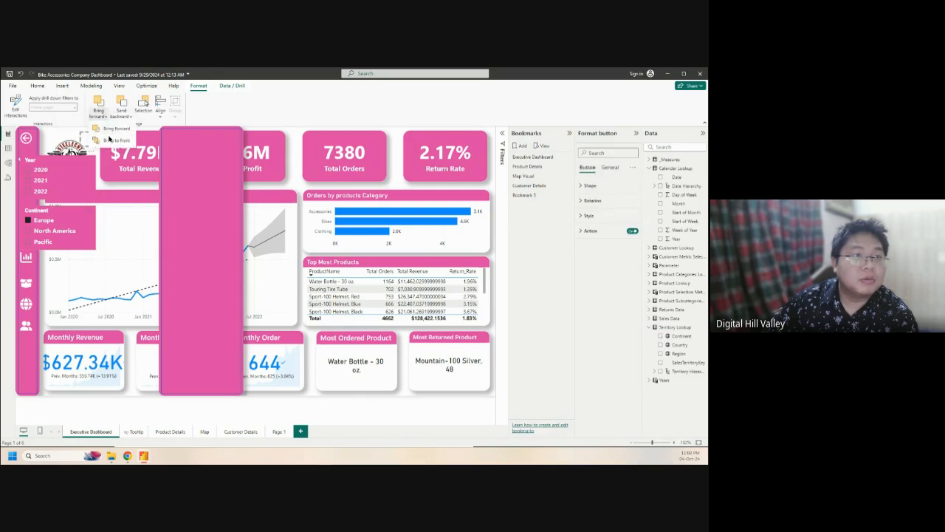
{"action": "left_click", "coordinate": [110, 140]}
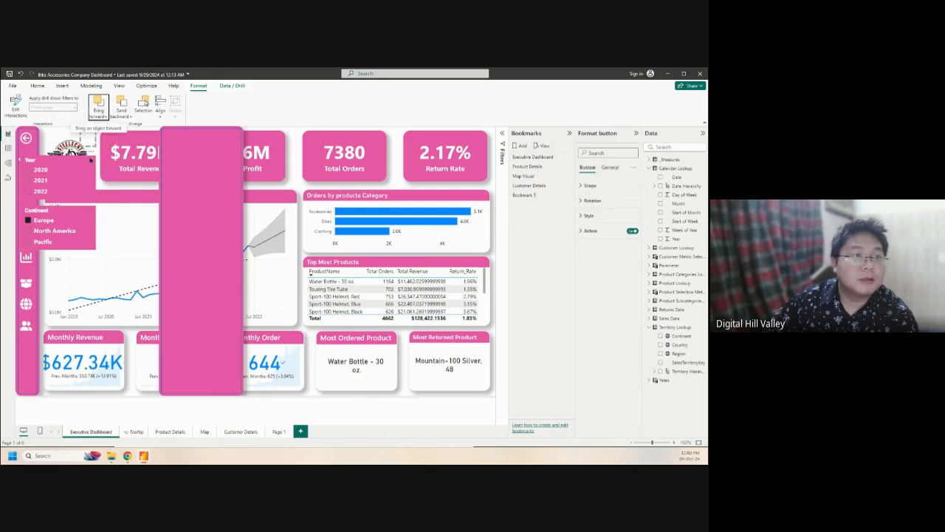
{"action": "left_click", "coordinate": [50, 160], "text": "ctrl"}
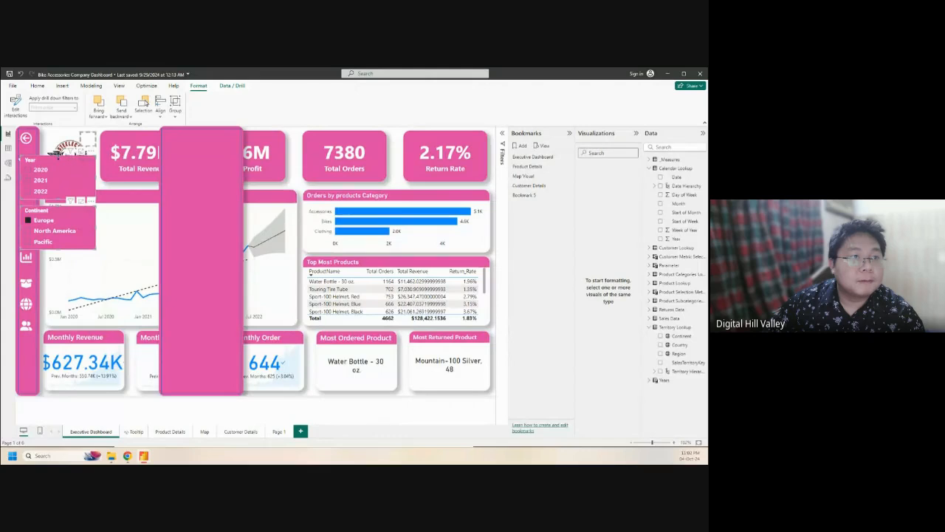
{"action": "left_click_drag", "start_coordinate": [67, 161], "coordinate": [202, 162]}
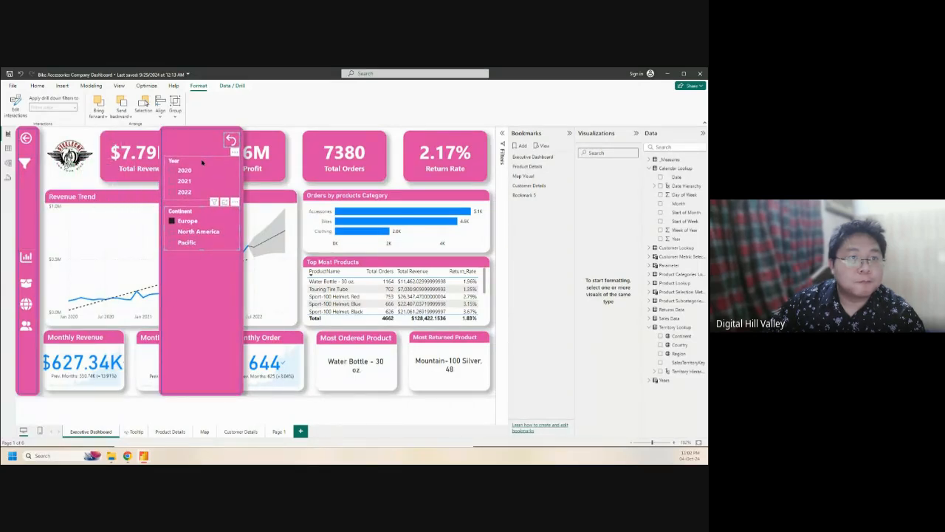
Move the pink panel and the Year slicer back over the navigation strip
{"action": "left_click", "coordinate": [201, 161]}
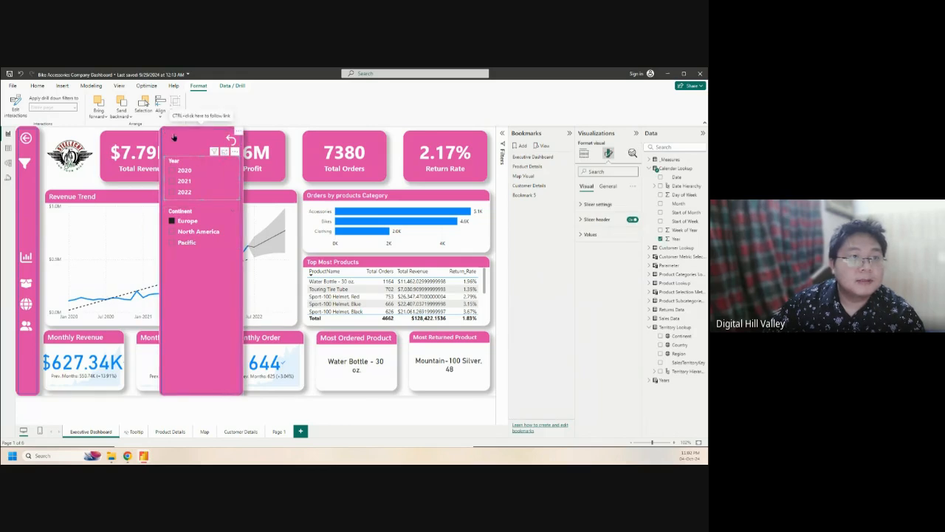
{"action": "left_click", "coordinate": [174, 138], "text": "ctrl"}
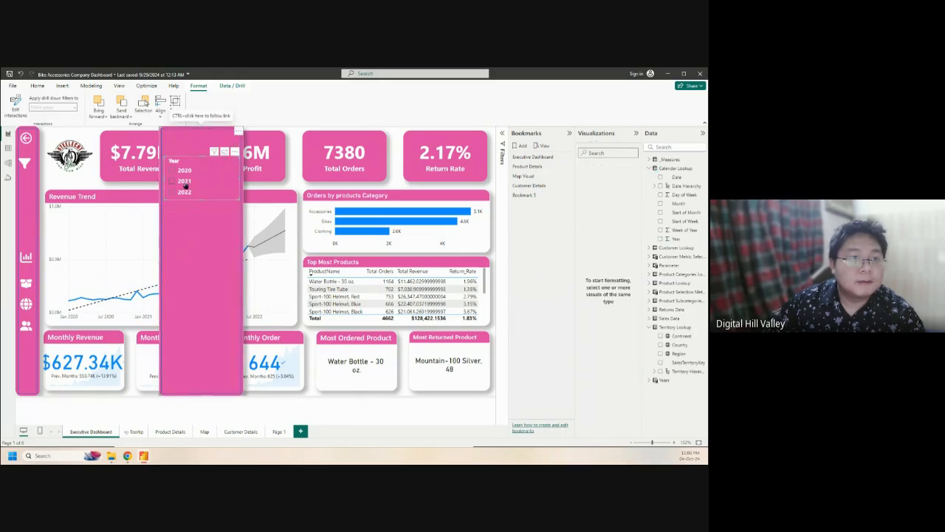
{"action": "left_click_drag", "start_coordinate": [196, 268], "coordinate": [52, 260]}
{"action": "left_click", "coordinate": [53, 259]}
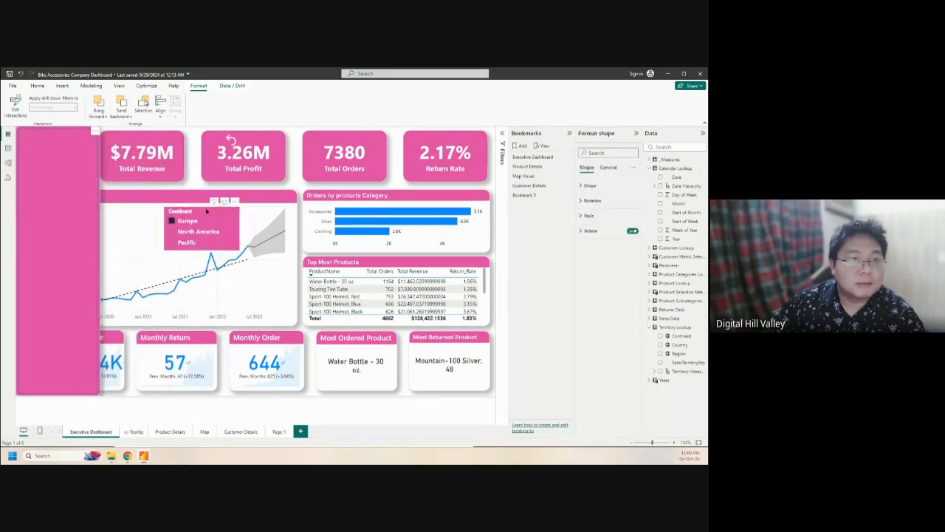
Move the Continent slicer onto the pink panel below the Year slicer, clear Europe and bring the slicer to the front
{"action": "left_click_drag", "start_coordinate": [190, 214], "coordinate": [68, 217]}
{"action": "left_click", "coordinate": [104, 114]}
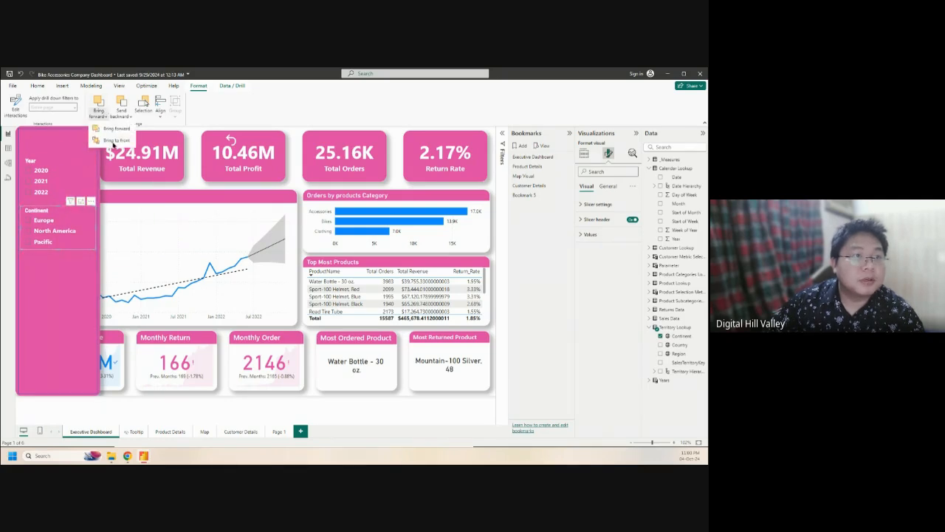
{"action": "left_click", "coordinate": [113, 141]}
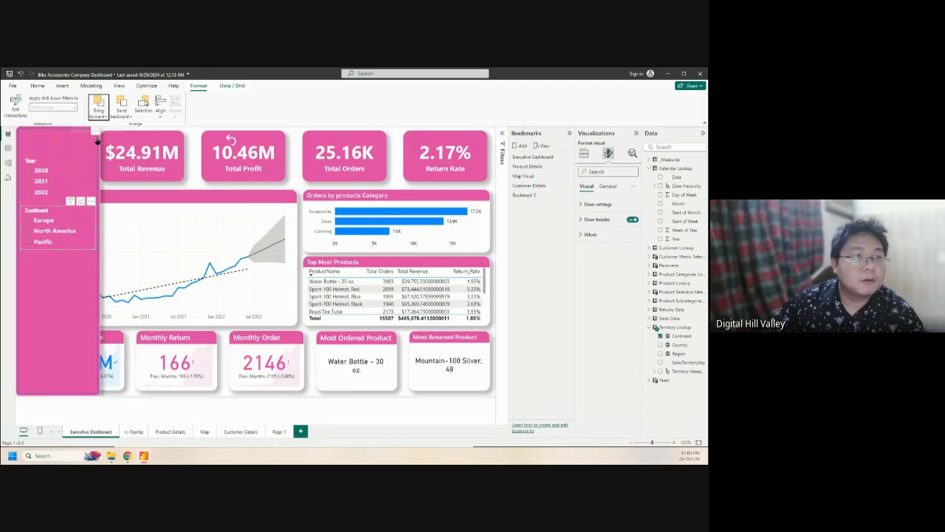
{"action": "left_click", "coordinate": [495, 211]}
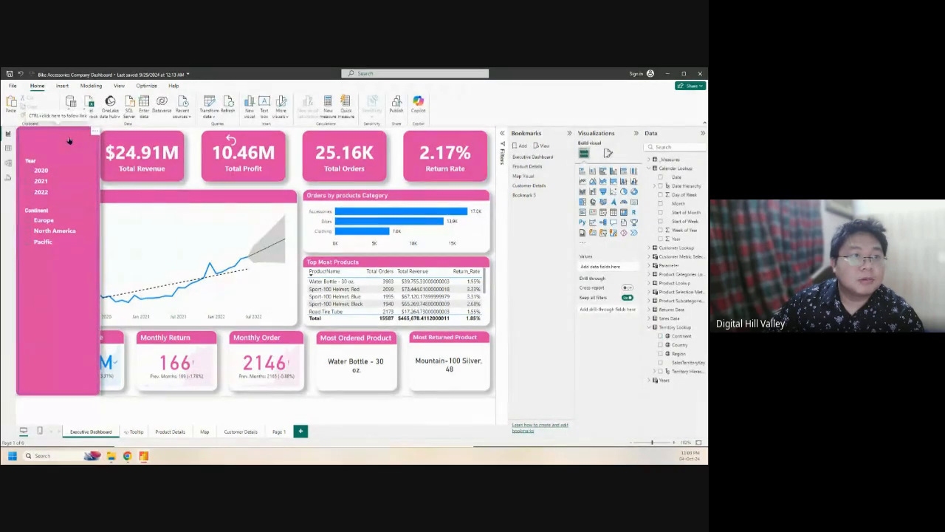
{"action": "left_click", "coordinate": [124, 136]}
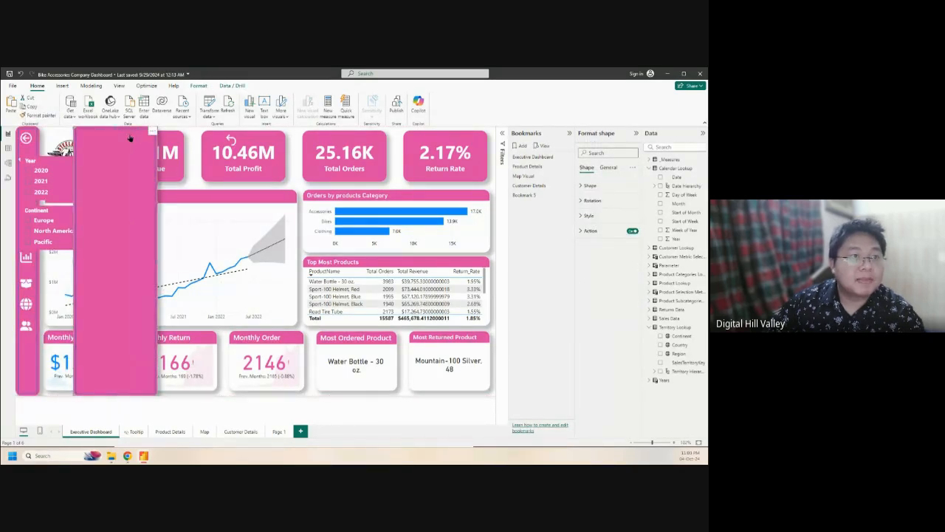
{"action": "key", "text": "ctrl+z"}
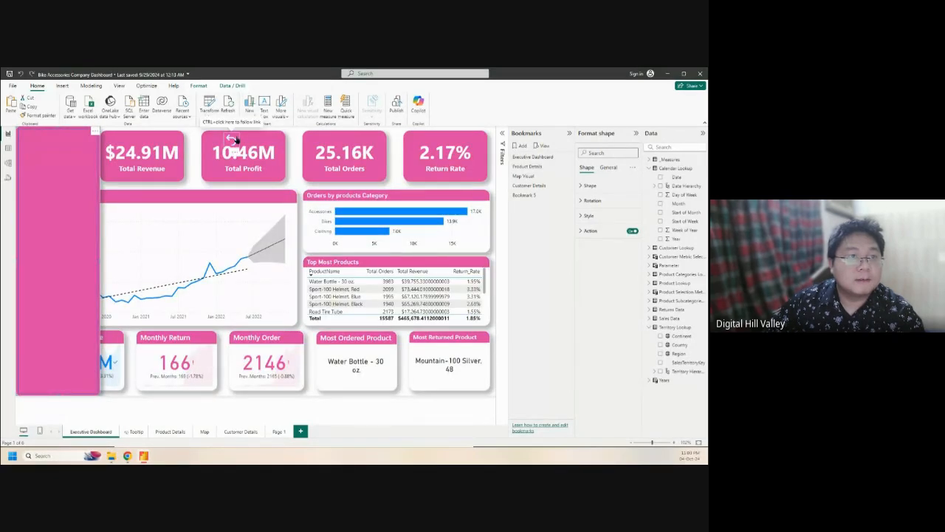
Move the back button onto the upper corner of the wide pink panel and bring it to the front
{"action": "left_click_drag", "start_coordinate": [235, 140], "coordinate": [93, 140]}
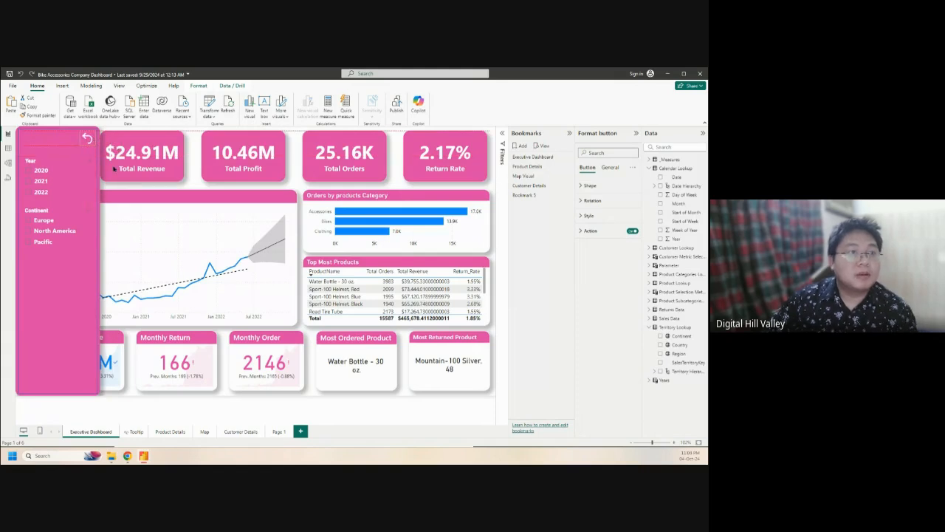
{"action": "left_click", "coordinate": [205, 87]}
{"action": "left_click", "coordinate": [103, 116]}
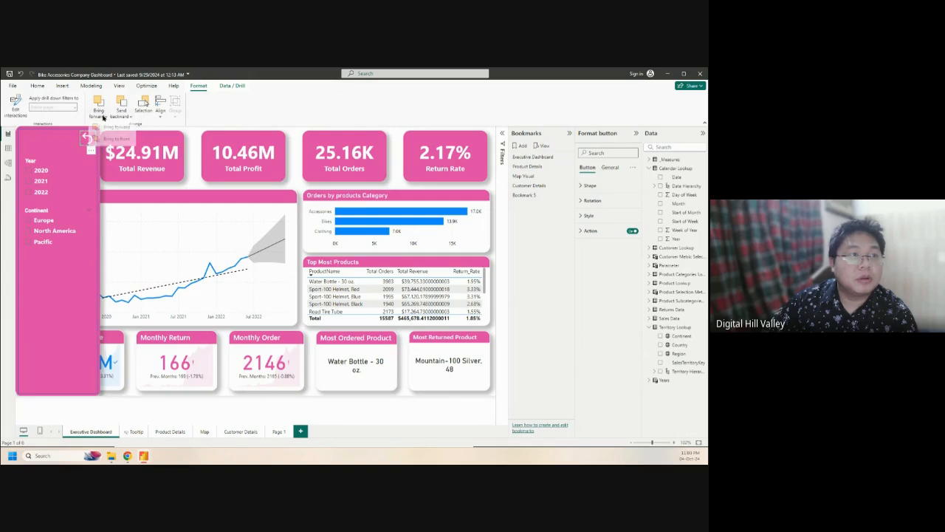
{"action": "left_click", "coordinate": [108, 140]}
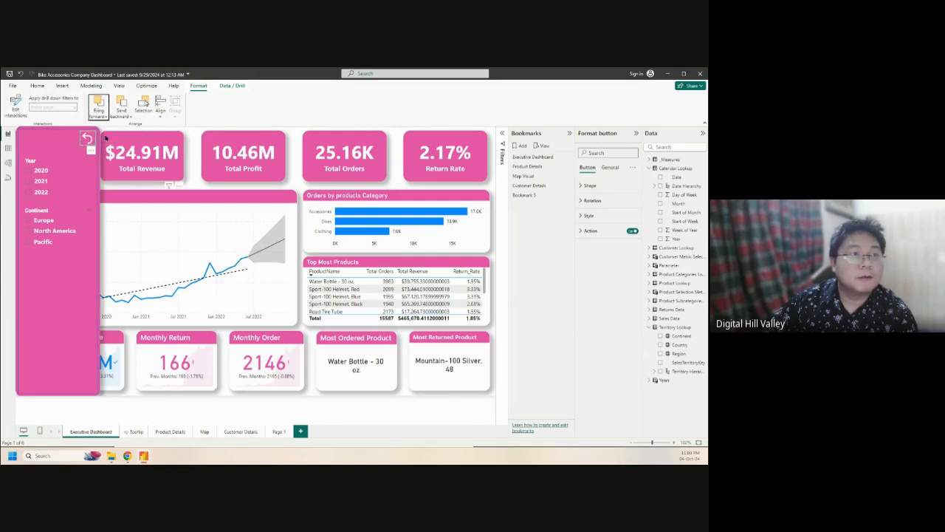
{"action": "left_click", "coordinate": [160, 111]}
{"action": "left_click", "coordinate": [251, 119]}
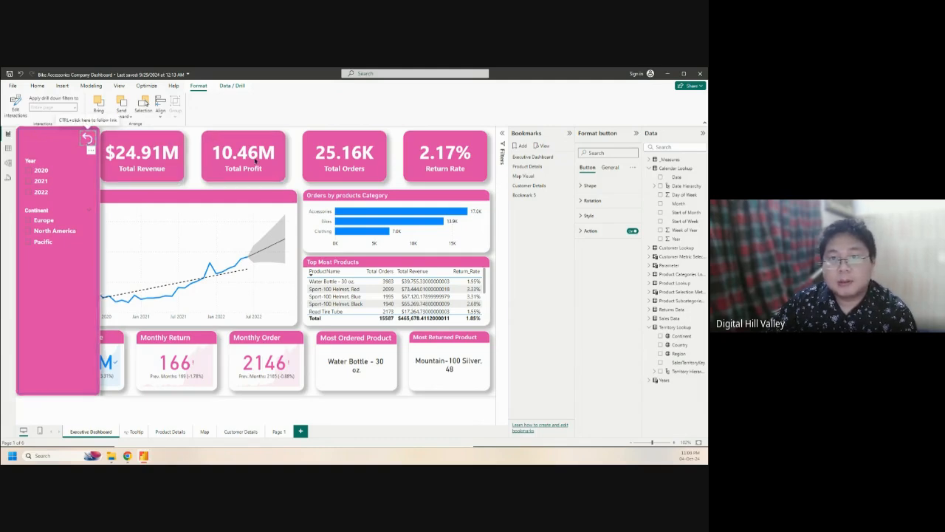
Set the panel's back button action to the bookmark Bookmark 5 and test the link
{"action": "left_click", "coordinate": [581, 186]}
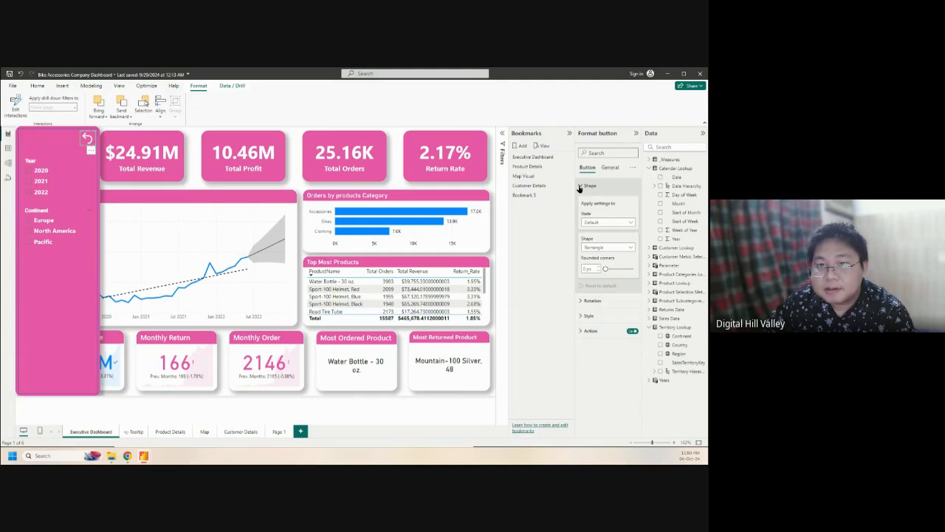
{"action": "left_click", "coordinate": [580, 186]}
{"action": "left_click", "coordinate": [581, 231]}
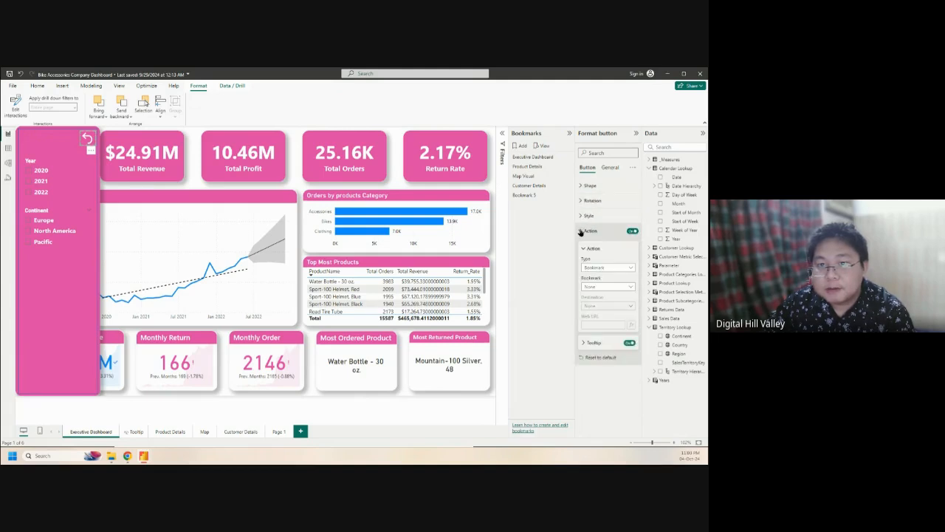
{"action": "left_click", "coordinate": [621, 270]}
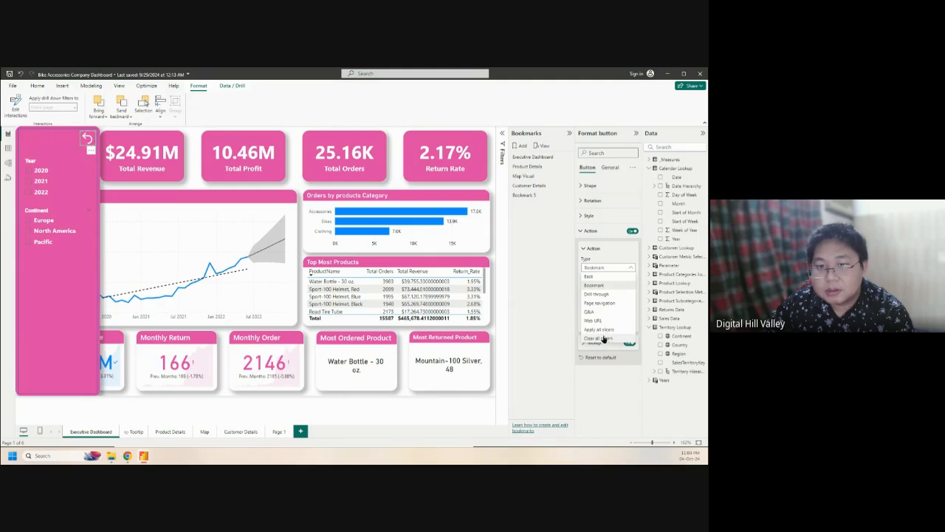
{"action": "left_click", "coordinate": [610, 379]}
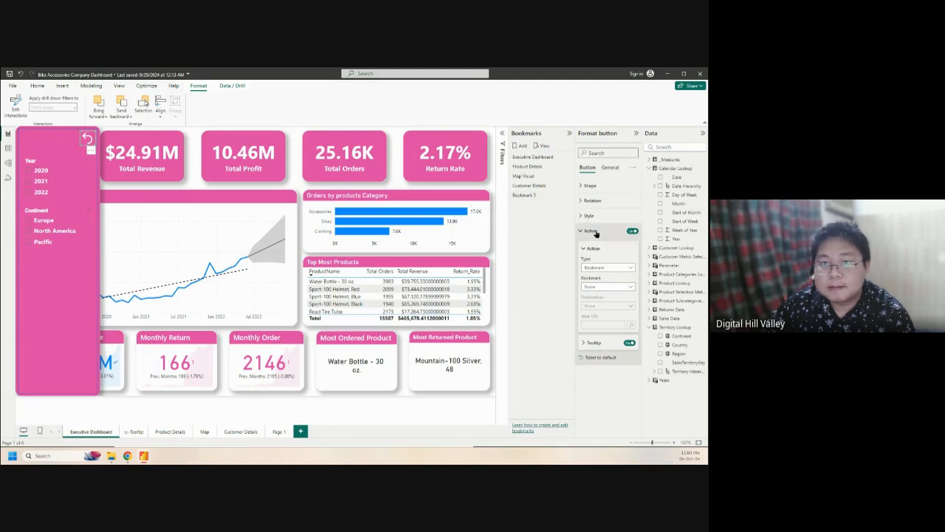
{"action": "left_click", "coordinate": [624, 269]}
{"action": "left_click", "coordinate": [616, 285]}
{"action": "left_click", "coordinate": [617, 286]}
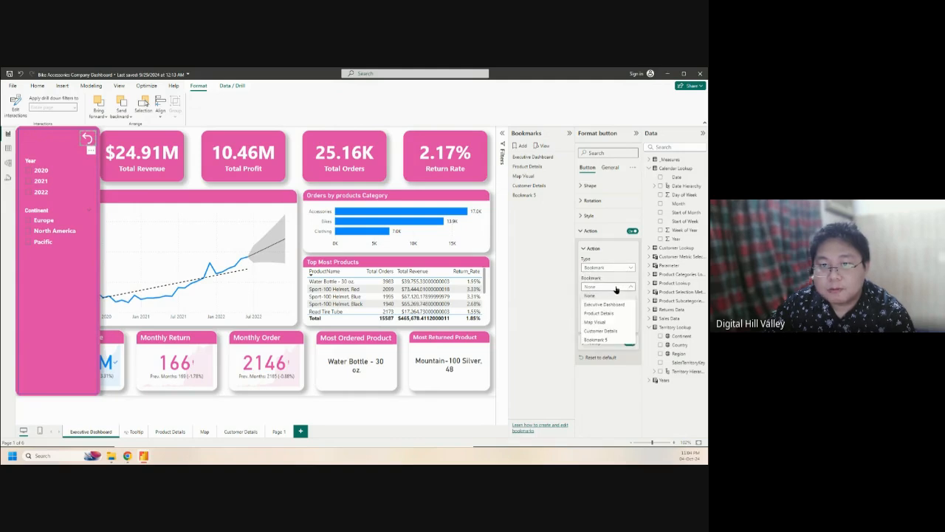
{"action": "left_click", "coordinate": [605, 340]}
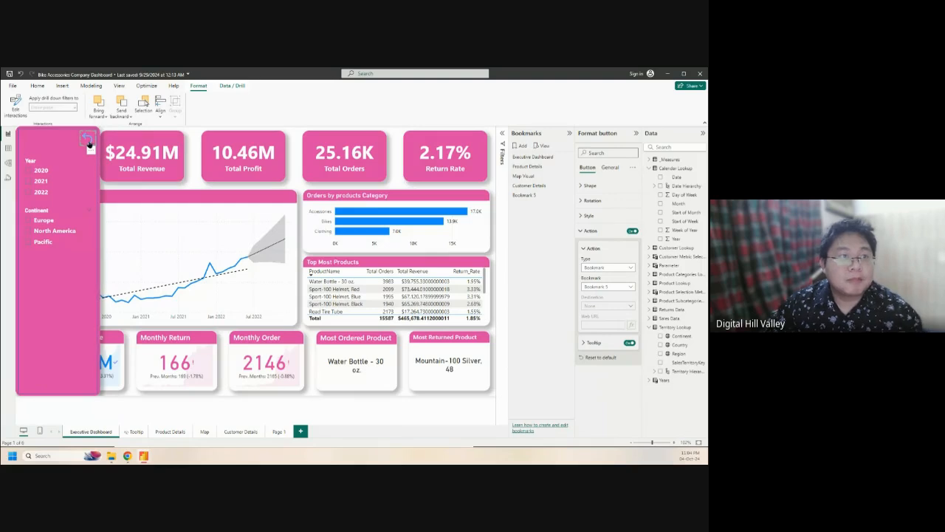
{"action": "left_click", "coordinate": [87, 139], "text": "ctrl"}
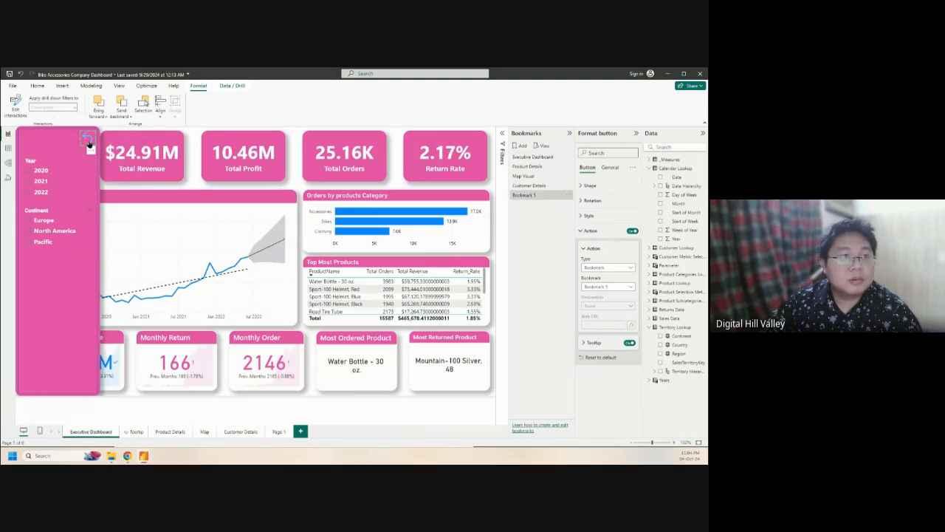
{"action": "left_click", "coordinate": [587, 201]}
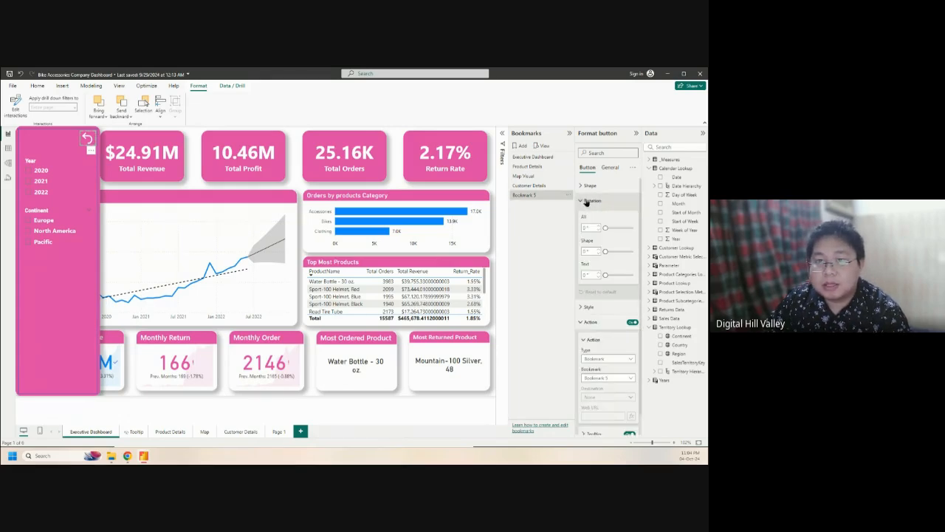
{"action": "left_click", "coordinate": [587, 201]}
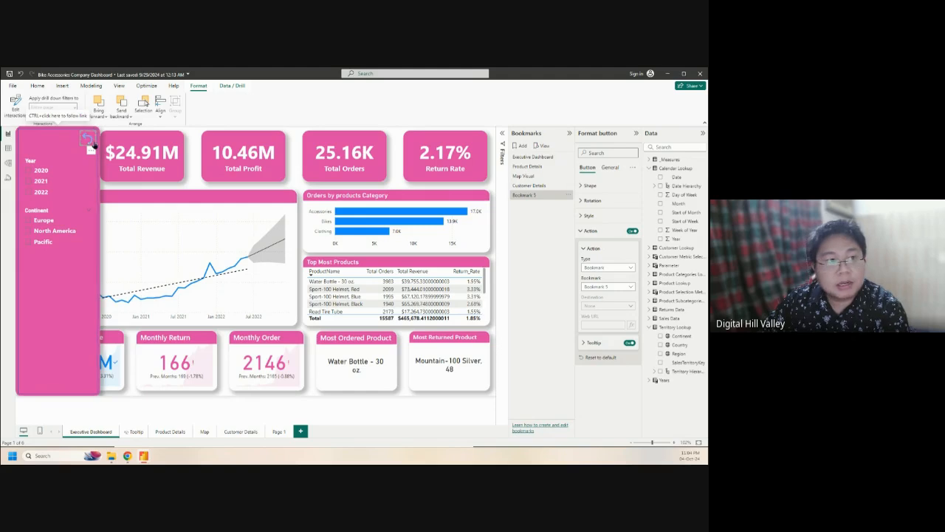
Delete the wide pink panel, the Year slicer, the panel's back button and the Continent slicer from the Executive Dashboard
{"action": "left_click", "coordinate": [50, 139]}
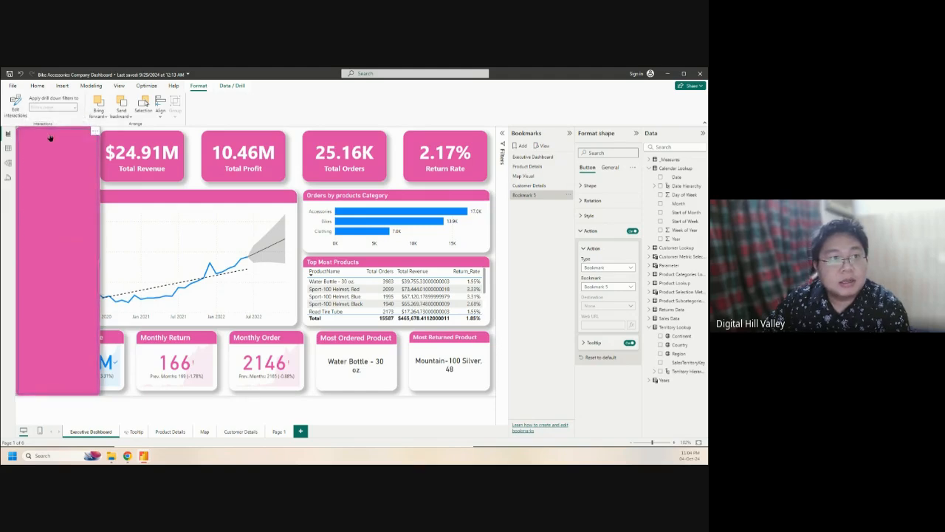
{"action": "left_click", "coordinate": [51, 138], "text": "ctrl"}
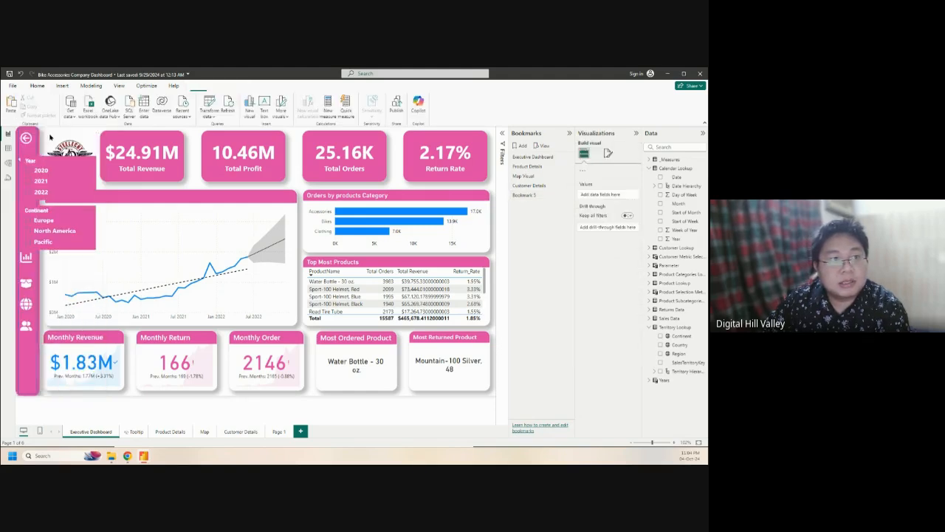
{"action": "right_click", "coordinate": [92, 155]}
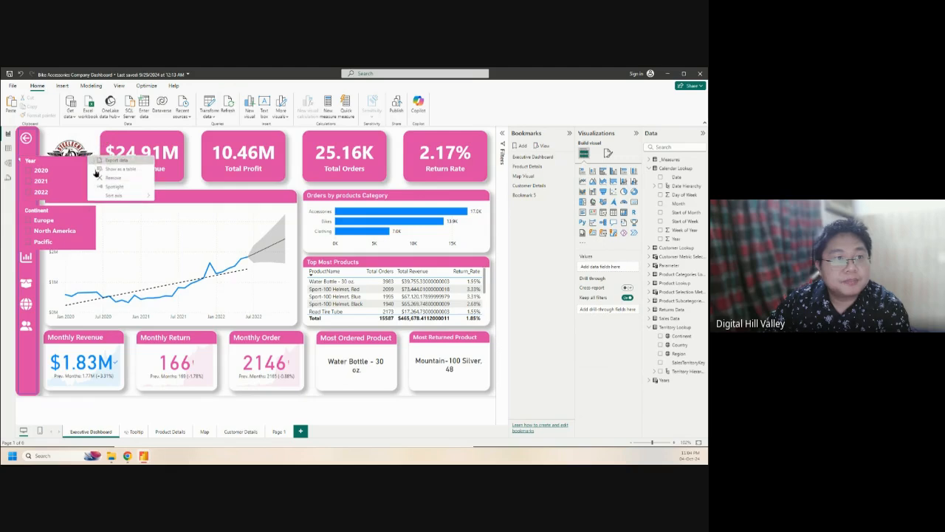
{"action": "left_click", "coordinate": [90, 177]}
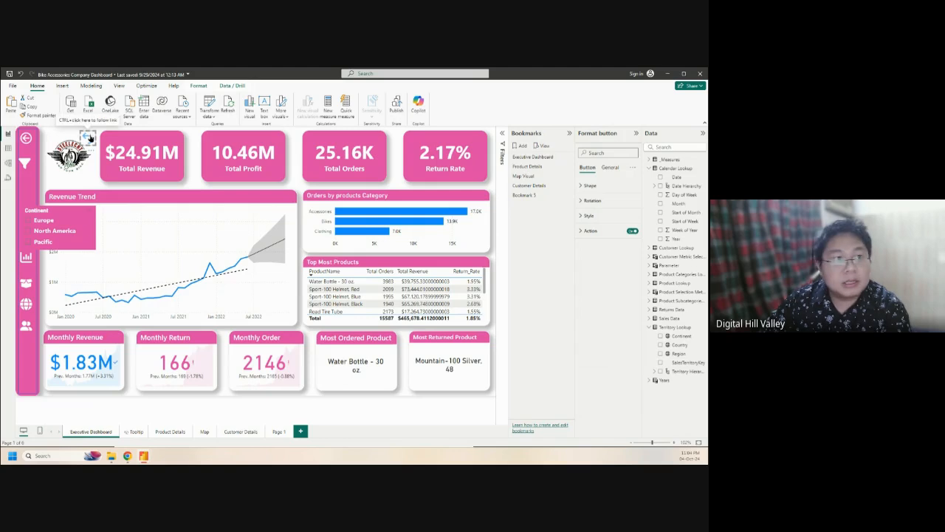
{"action": "left_click", "coordinate": [91, 144]}
{"action": "left_click", "coordinate": [74, 213]}
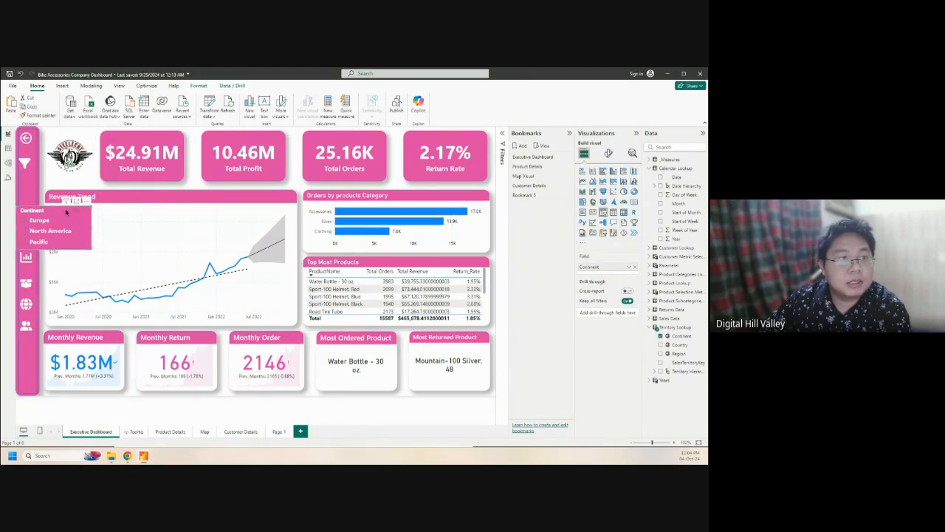
{"action": "key", "text": "Delete"}
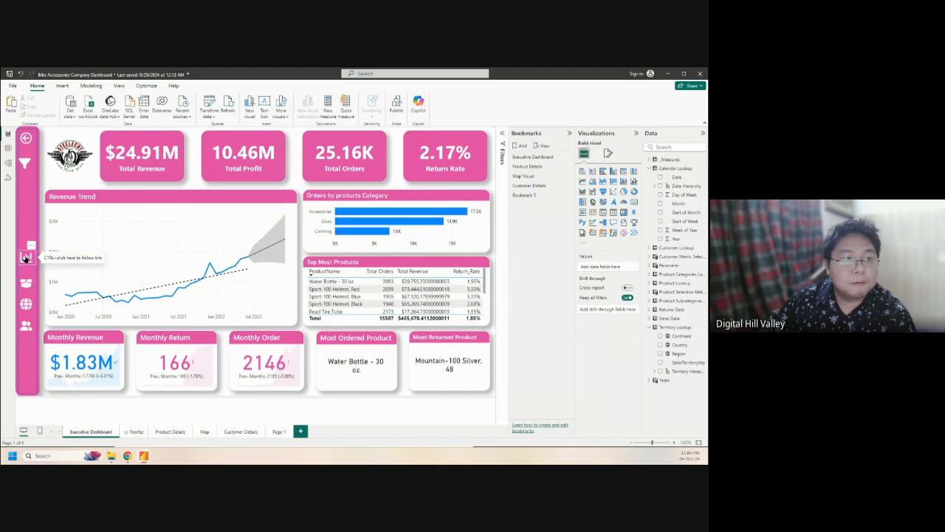
Set the chart navigation button's action to the Executive Dashboard bookmark and check the actions of the other page navigation buttons
{"action": "left_click", "coordinate": [26, 257]}
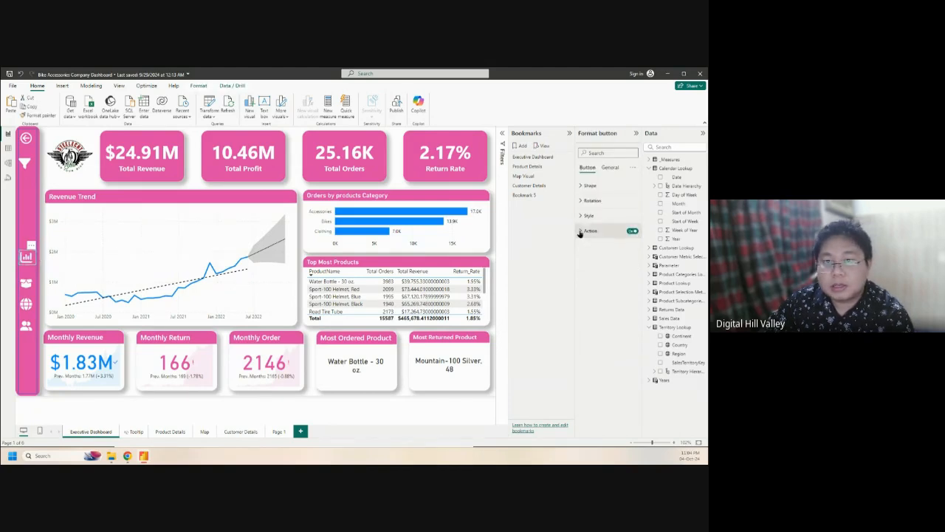
{"action": "left_click", "coordinate": [583, 231]}
{"action": "left_click", "coordinate": [604, 268]}
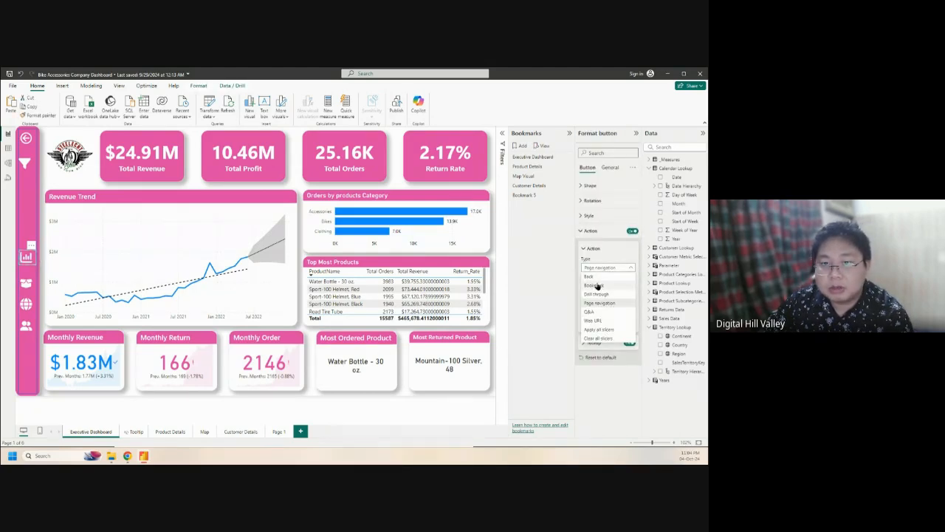
{"action": "left_click", "coordinate": [600, 287]}
{"action": "left_click", "coordinate": [606, 286]}
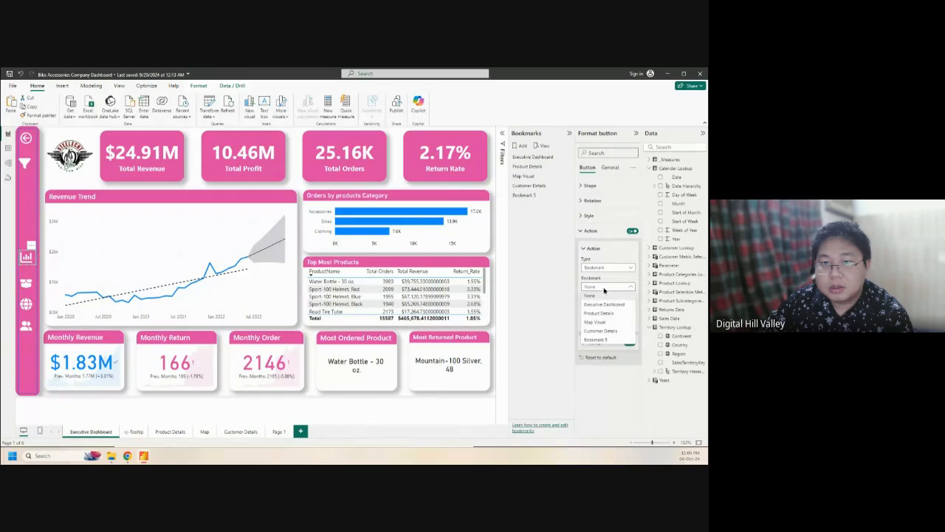
{"action": "left_click", "coordinate": [603, 304]}
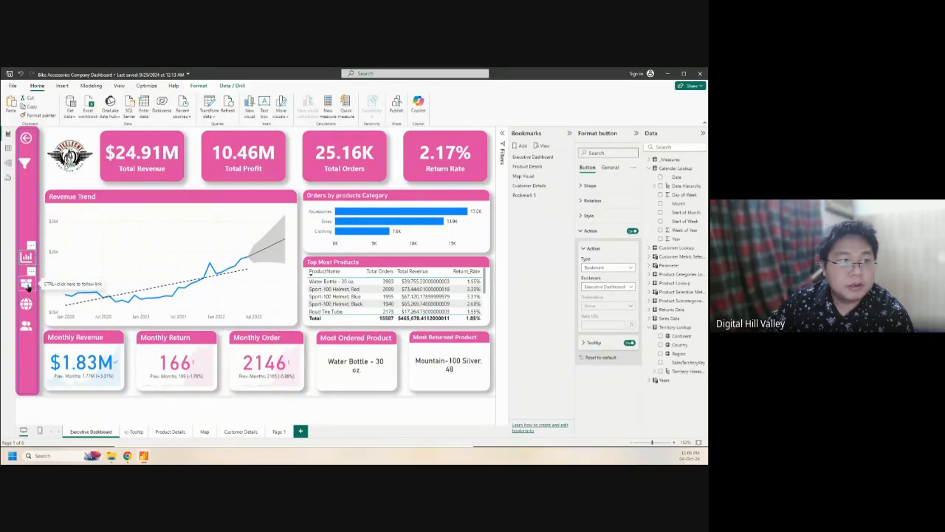
{"action": "left_click", "coordinate": [26, 304]}
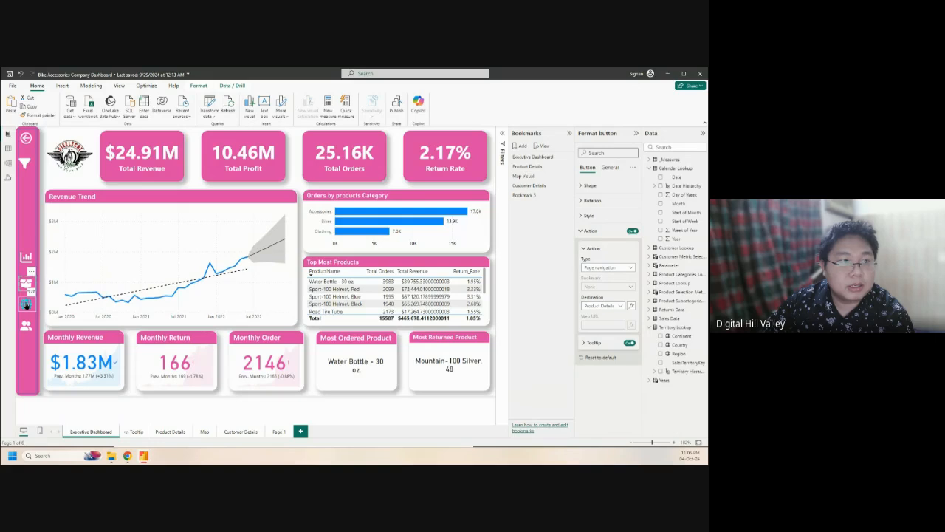
{"action": "left_click", "coordinate": [26, 325]}
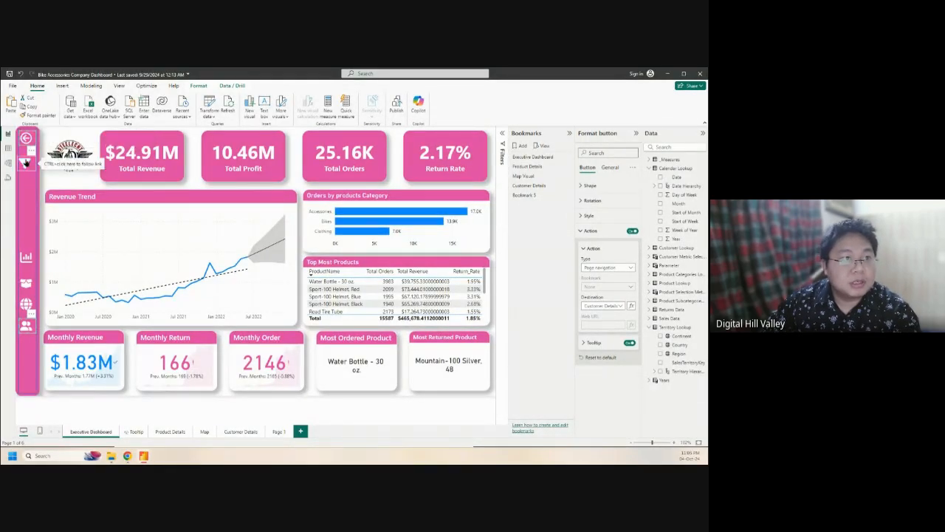
Send the narrow pink navigation strip to the back, behind its navigation buttons
{"action": "left_click", "coordinate": [22, 196]}
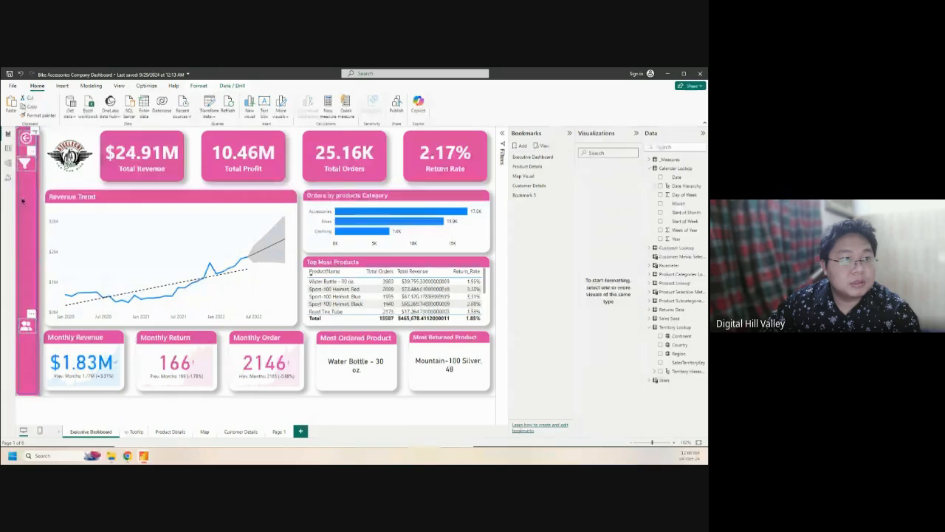
{"action": "right_click", "coordinate": [29, 269]}
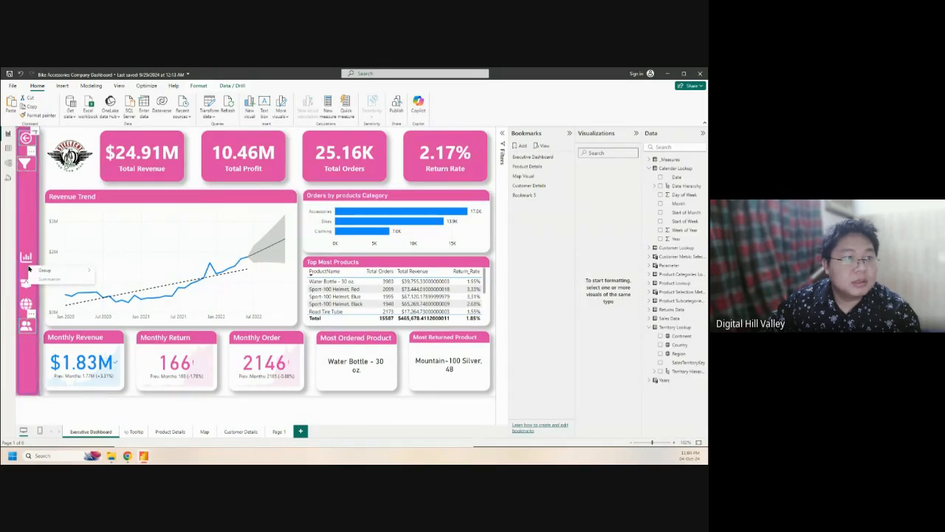
{"action": "left_click", "coordinate": [26, 216]}
{"action": "right_click", "coordinate": [26, 214]}
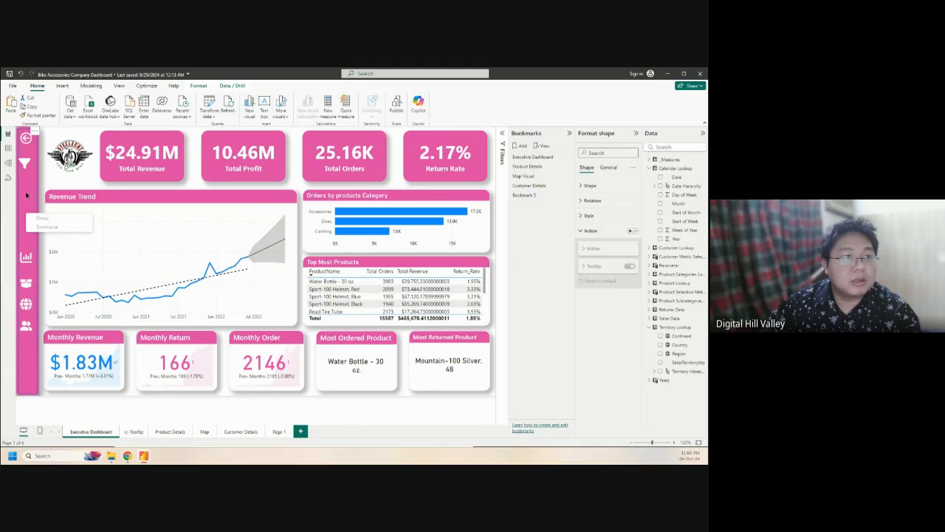
{"action": "left_click", "coordinate": [200, 87]}
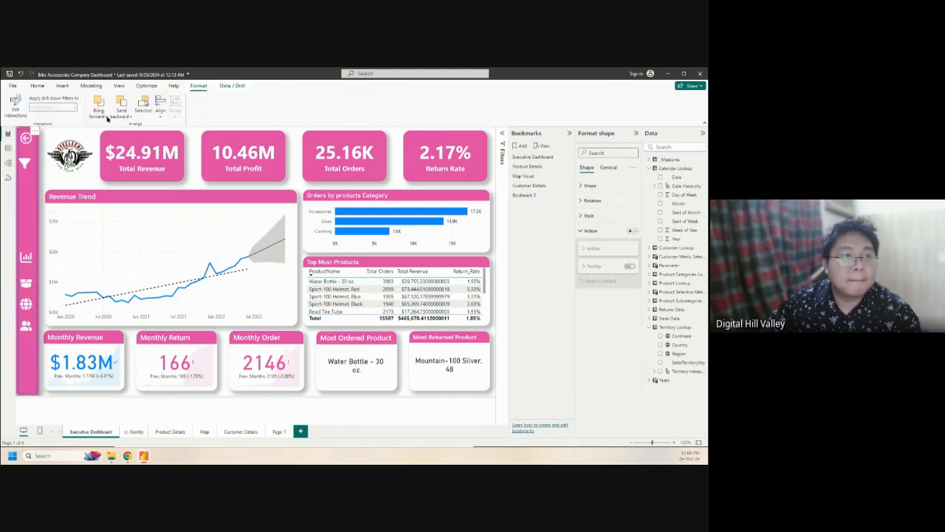
{"action": "left_click", "coordinate": [122, 115]}
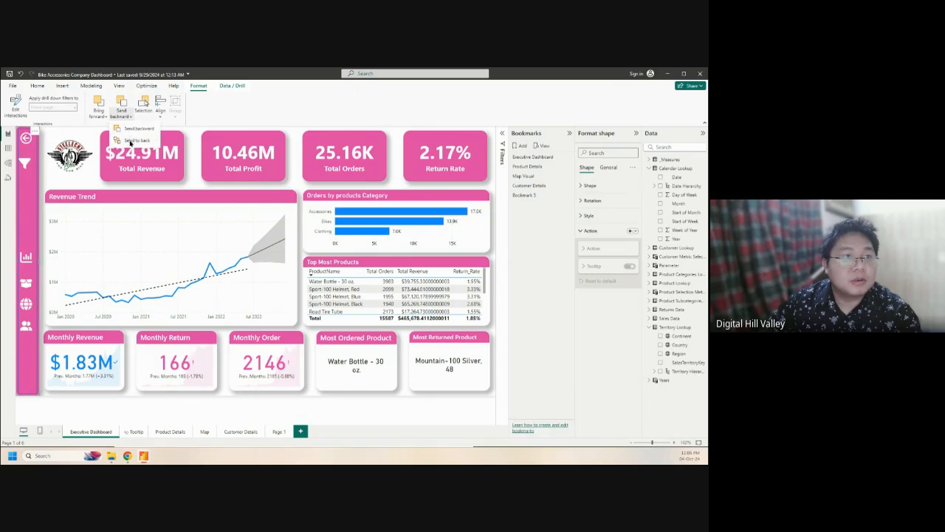
{"action": "left_click", "coordinate": [130, 142]}
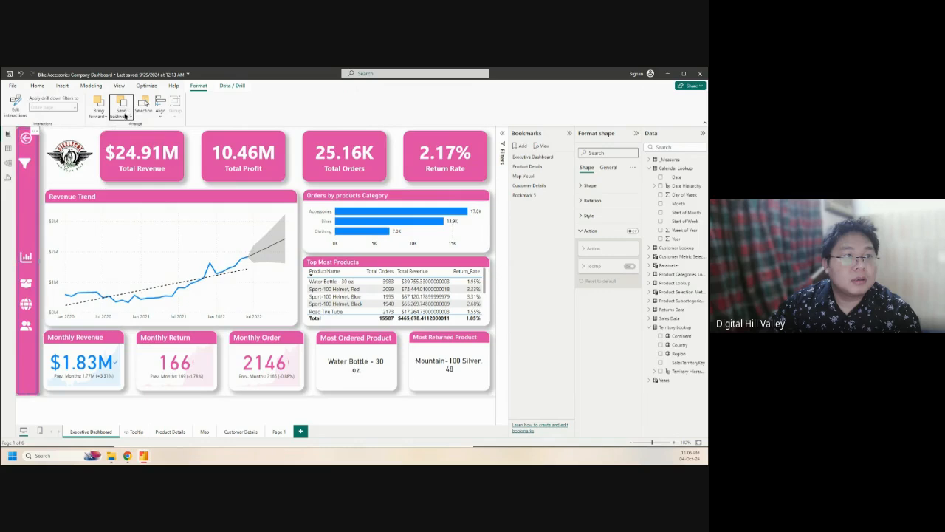
{"action": "left_click", "coordinate": [123, 115]}
{"action": "left_click", "coordinate": [132, 140]}
{"action": "left_click", "coordinate": [122, 115]}
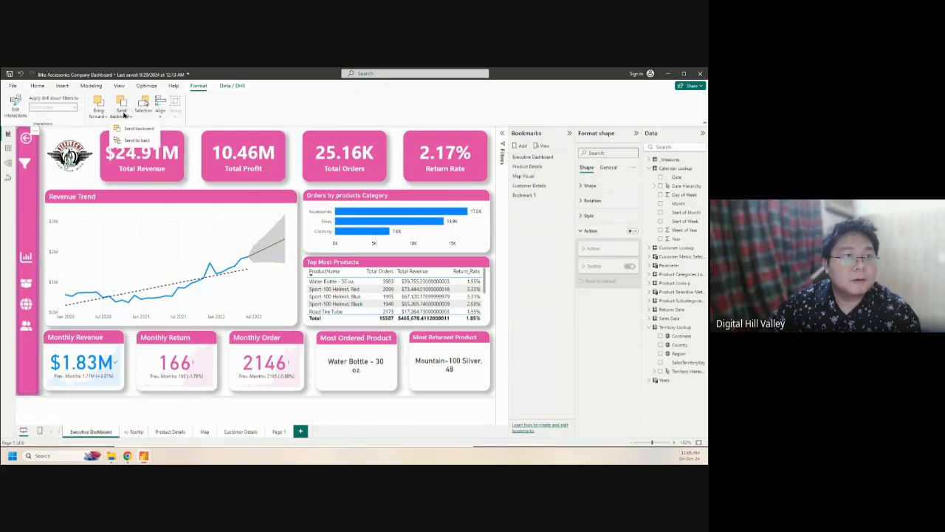
{"action": "left_click", "coordinate": [218, 119]}
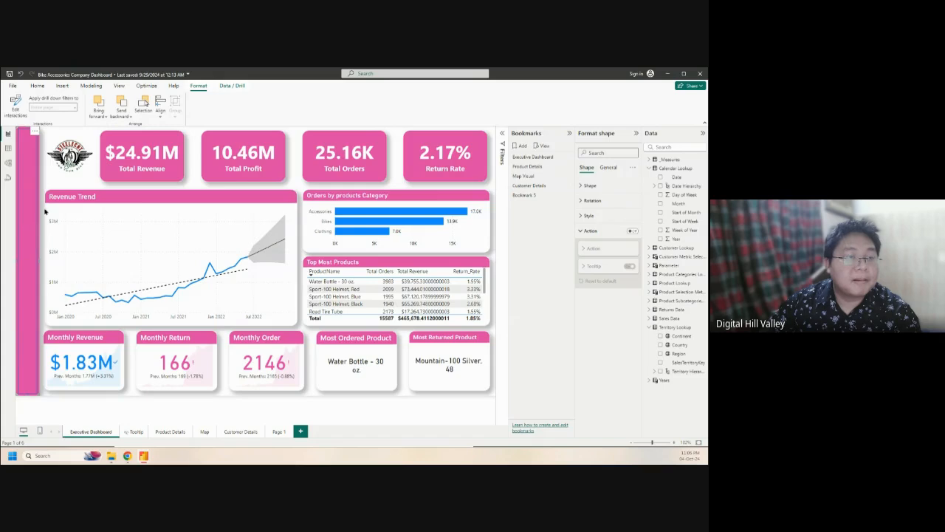
{"action": "left_click", "coordinate": [491, 189]}
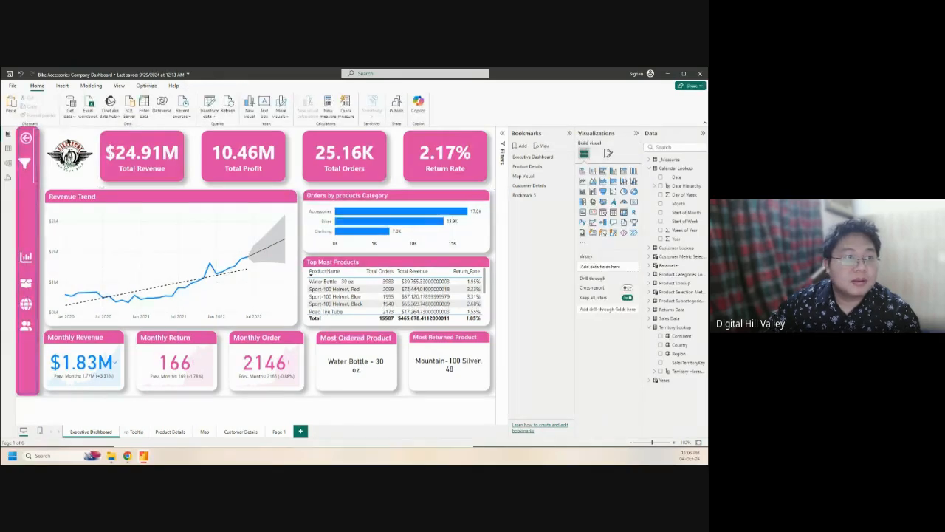
Copy the six navigation buttons from the Executive Dashboard and paste them over the pink strip on the Product Details page, replacing its old back button
{"action": "left_click", "coordinate": [26, 138]}
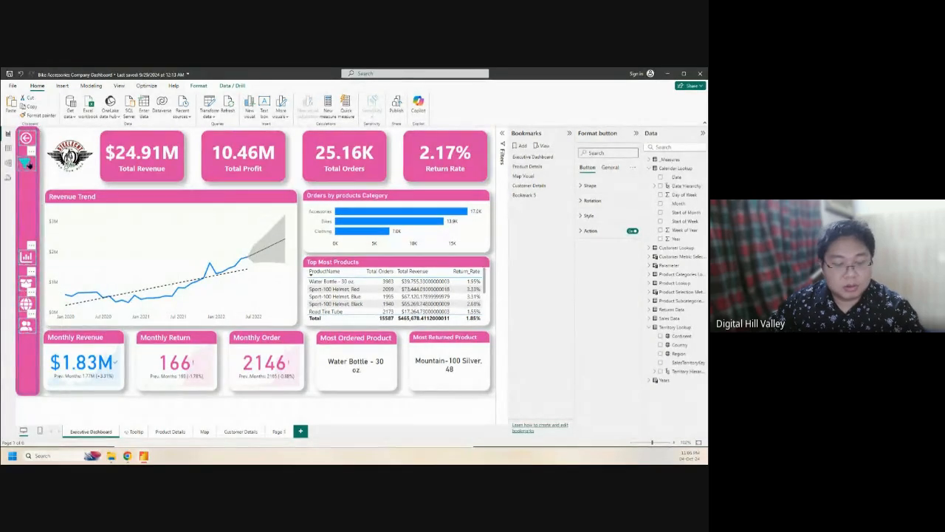
{"action": "left_click", "coordinate": [168, 431]}
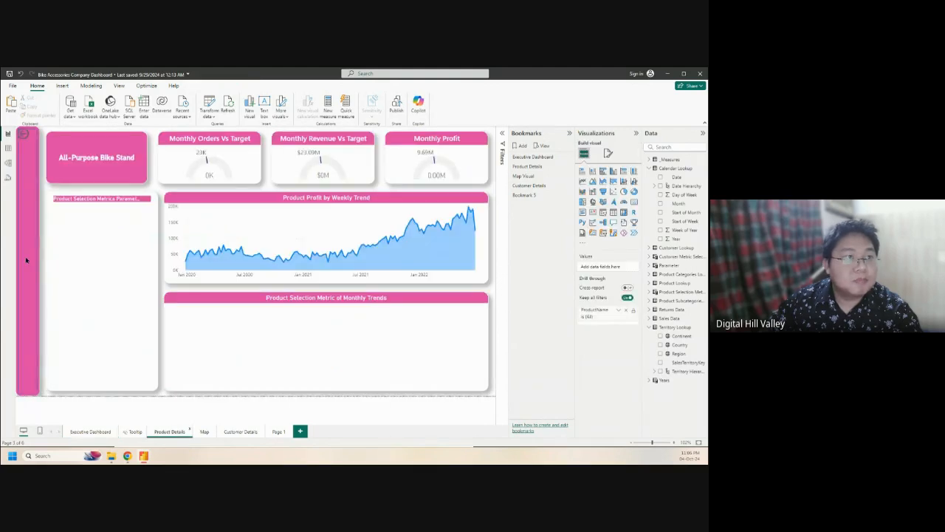
{"action": "left_click", "coordinate": [28, 136]}
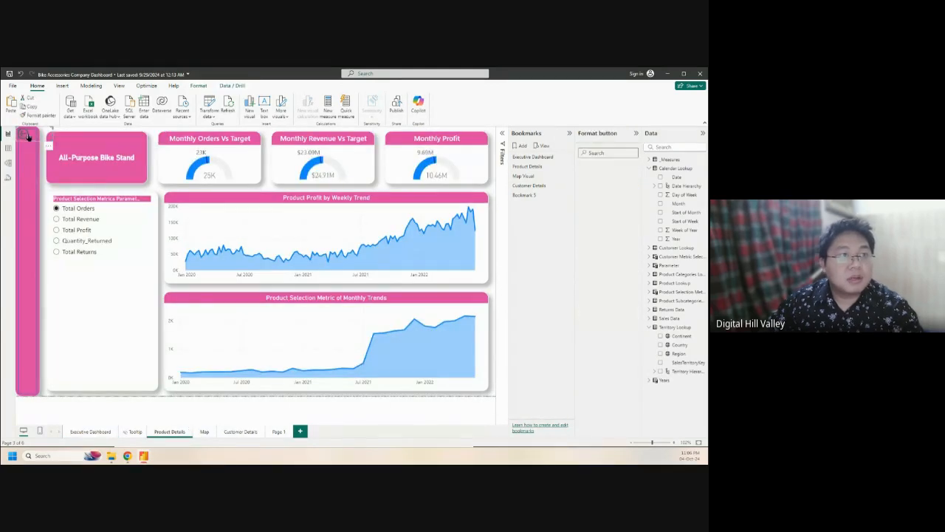
{"action": "left_click", "coordinate": [25, 220]}
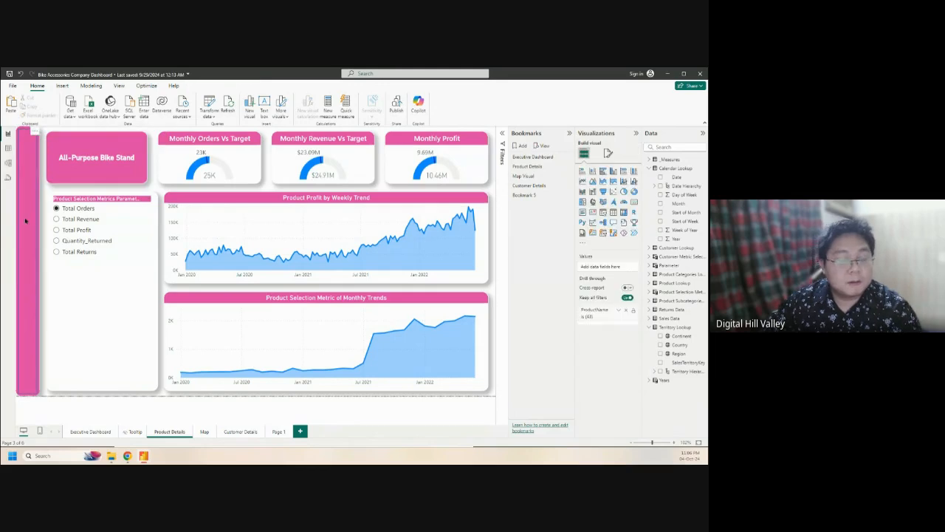
{"action": "left_click", "coordinate": [25, 232]}
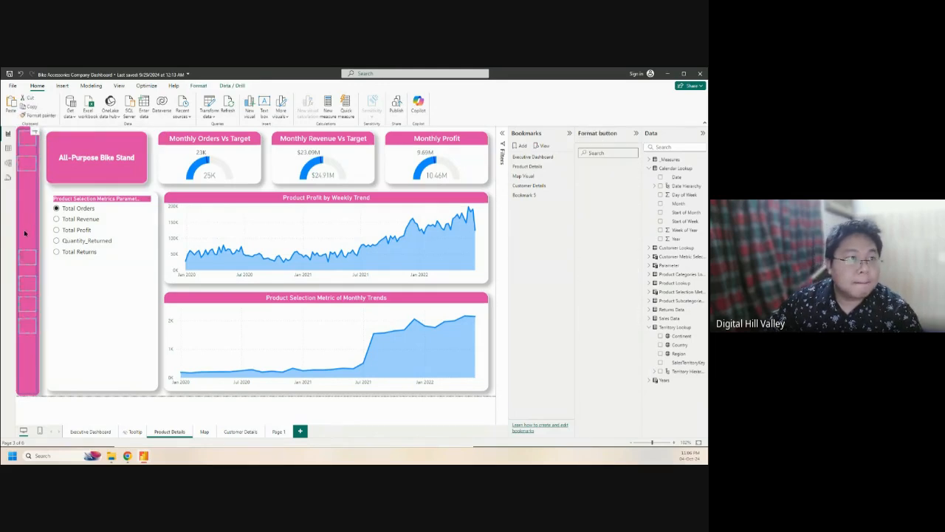
Paste the copied navigation buttons onto the pink strips of the Map and Customer Details pages and return to the Executive Dashboard
{"action": "left_click", "coordinate": [203, 433]}
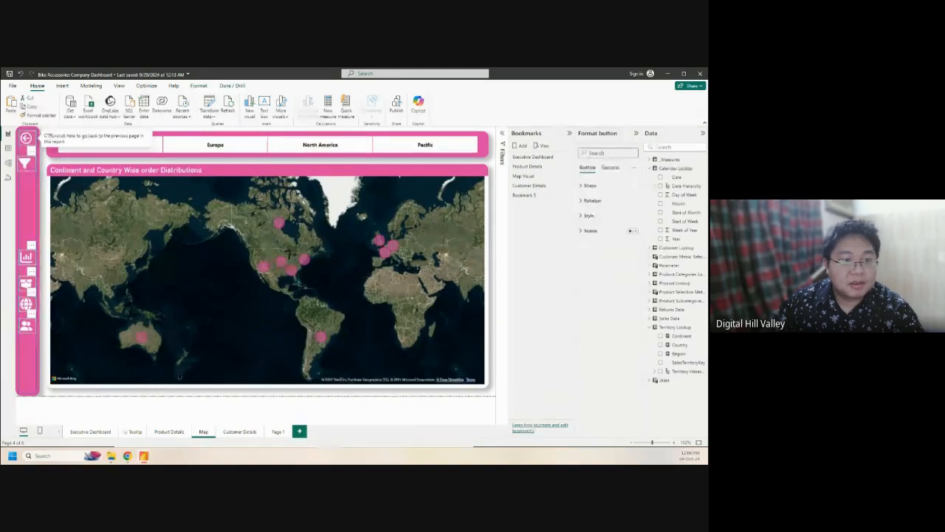
{"action": "left_click", "coordinate": [233, 433]}
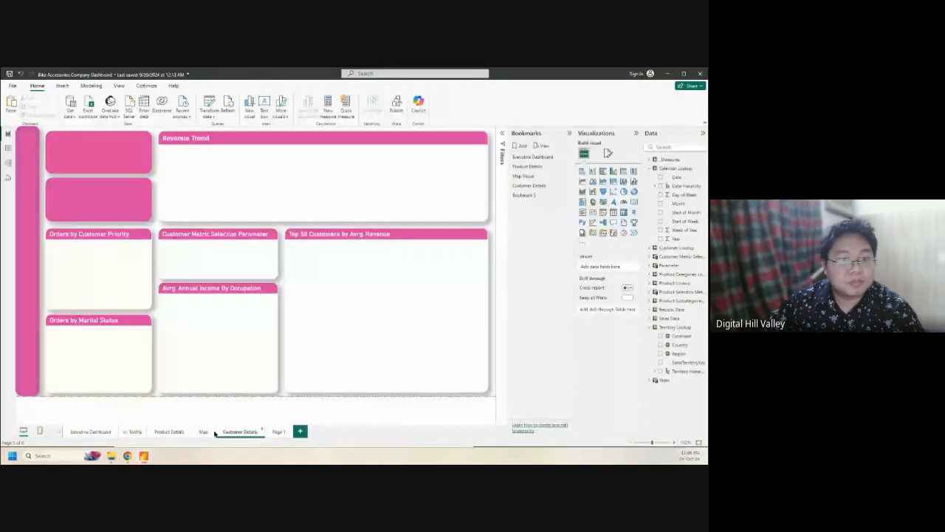
{"action": "left_click", "coordinate": [29, 233]}
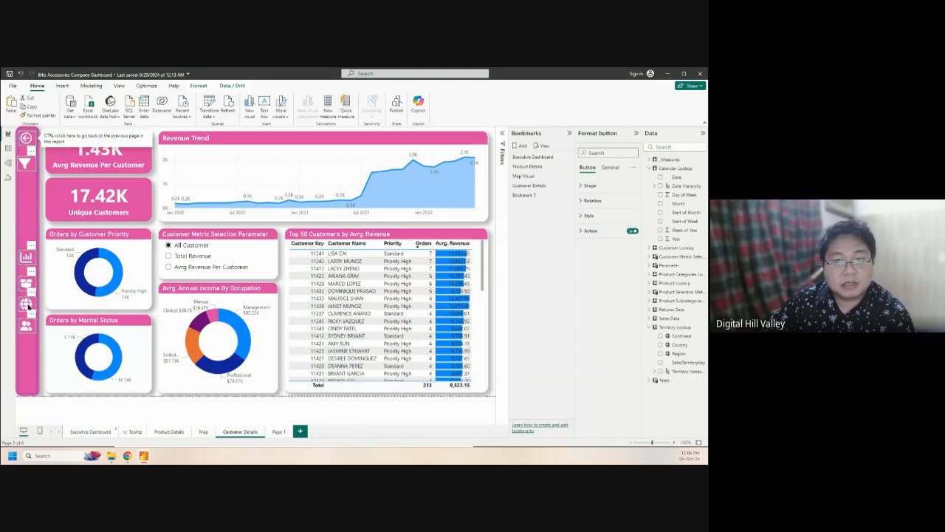
{"action": "left_click", "coordinate": [90, 431]}
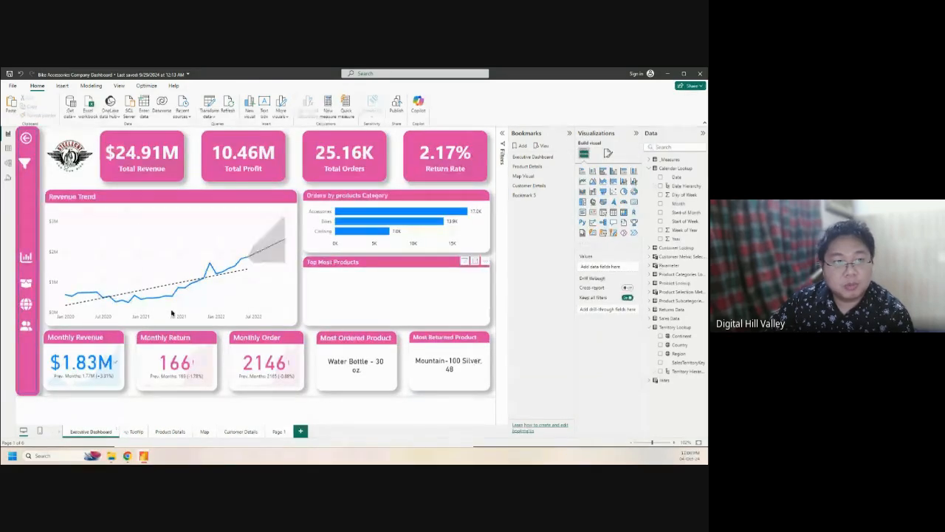
On the Product Details page, set the box navigation button's action type to Bookmark with the bookmark Product Details
{"action": "left_click", "coordinate": [168, 432]}
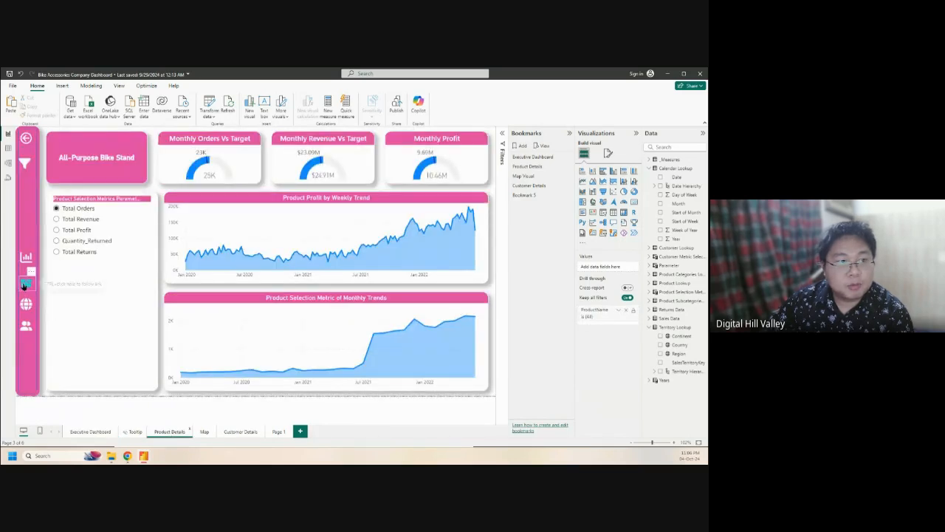
{"action": "left_click", "coordinate": [26, 284]}
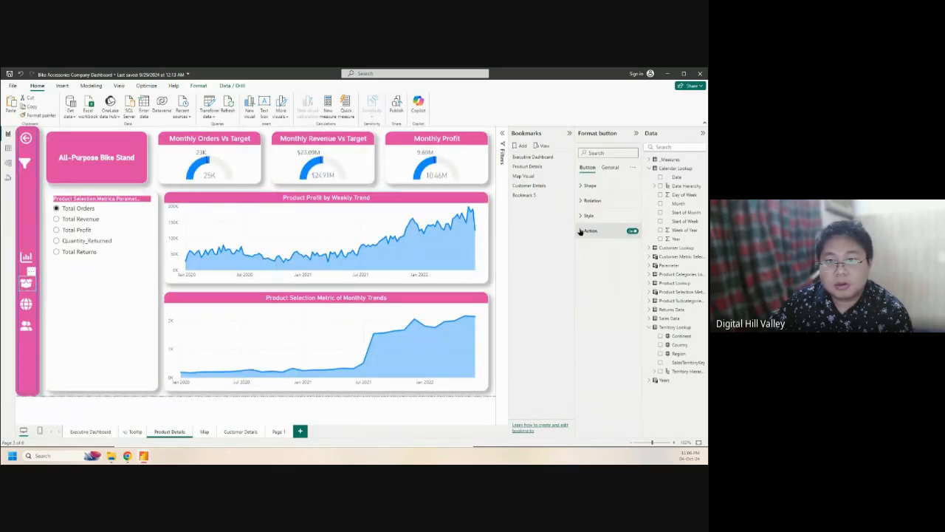
{"action": "left_click", "coordinate": [588, 230]}
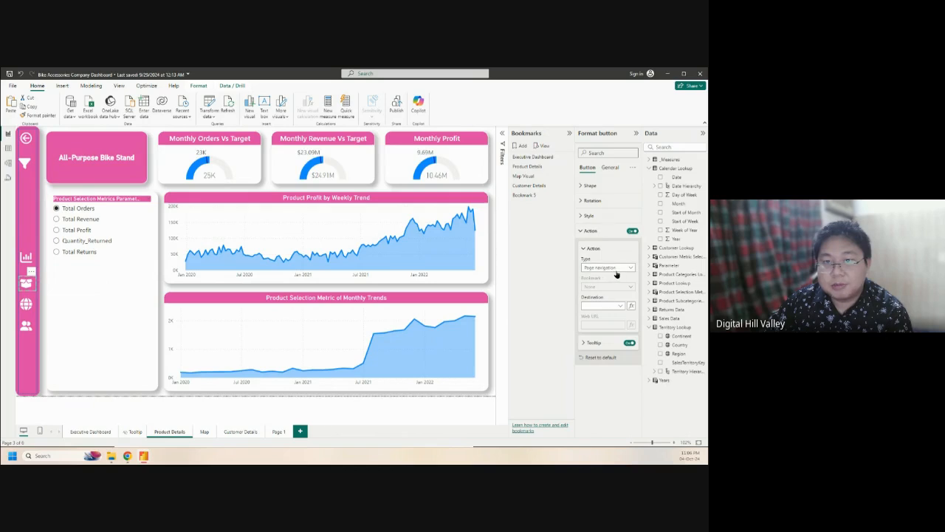
{"action": "left_click", "coordinate": [627, 269]}
{"action": "left_click", "coordinate": [627, 268]}
{"action": "left_click", "coordinate": [627, 269]}
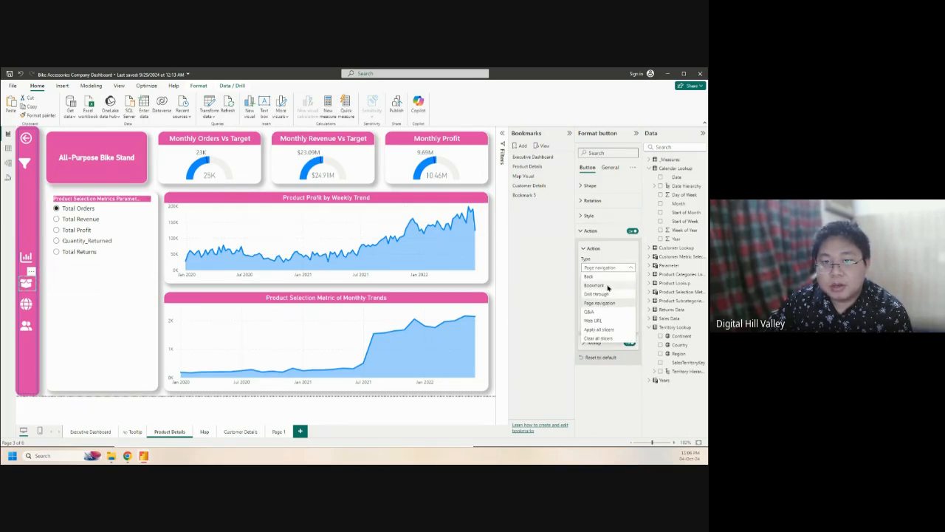
{"action": "left_click", "coordinate": [607, 286]}
{"action": "left_click", "coordinate": [613, 288]}
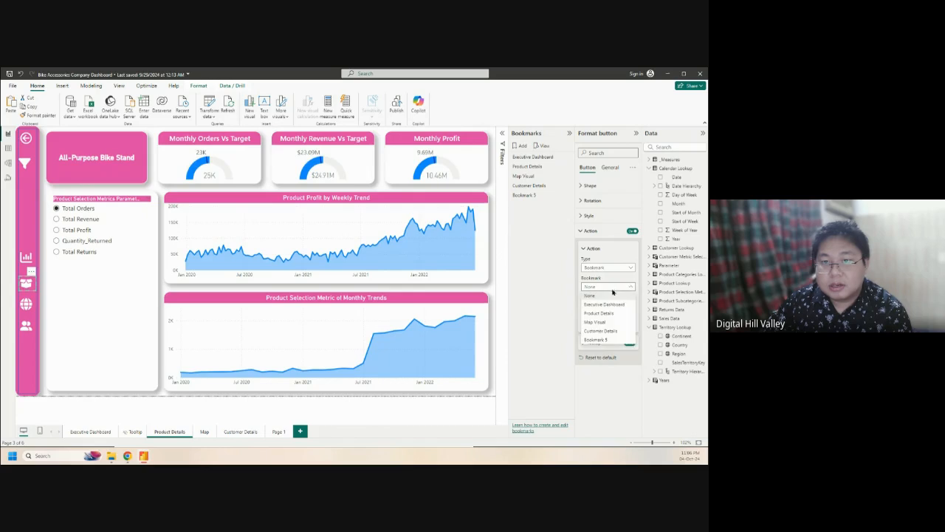
{"action": "left_click", "coordinate": [605, 313]}
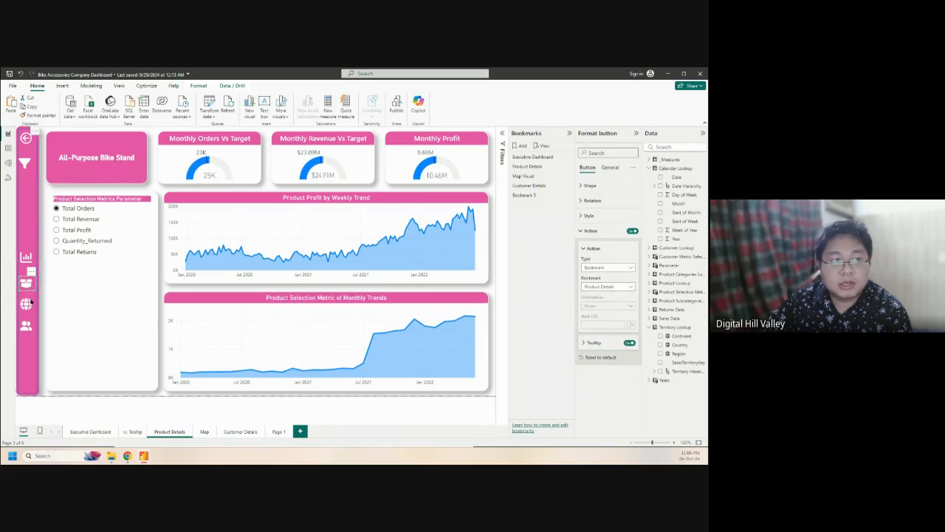
On the Map page, set the globe navigation button's action type to Bookmark with the bookmark Map Visual
{"action": "left_click", "coordinate": [204, 432]}
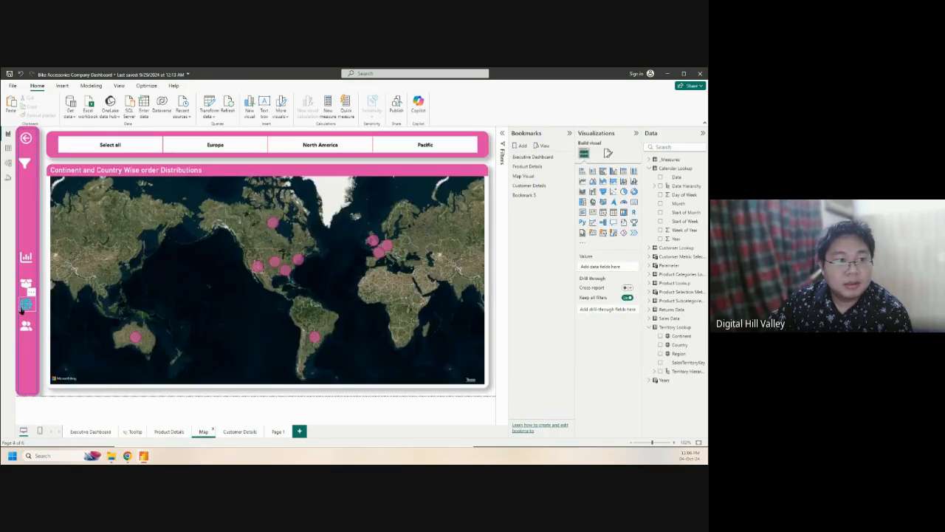
{"action": "left_click", "coordinate": [24, 305]}
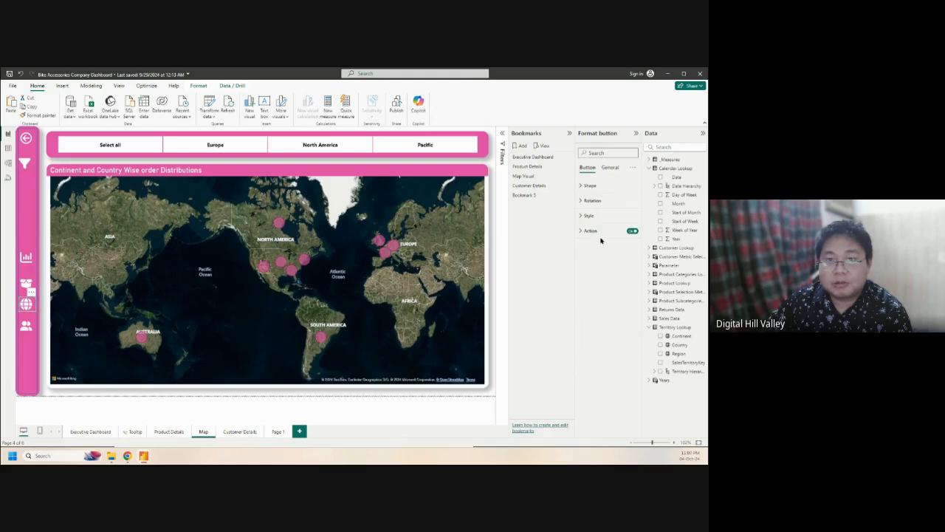
{"action": "left_click", "coordinate": [597, 233]}
{"action": "left_click", "coordinate": [597, 266]}
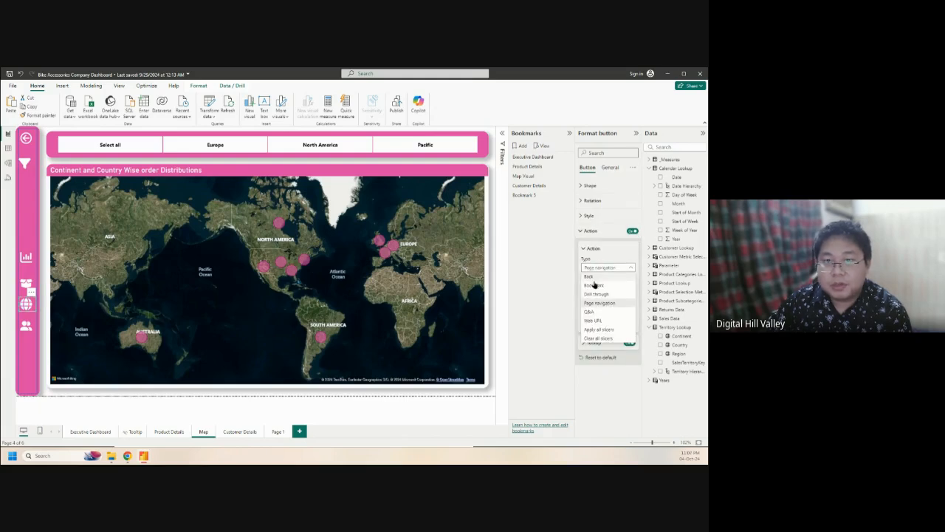
{"action": "left_click", "coordinate": [594, 286]}
{"action": "left_click", "coordinate": [609, 287]}
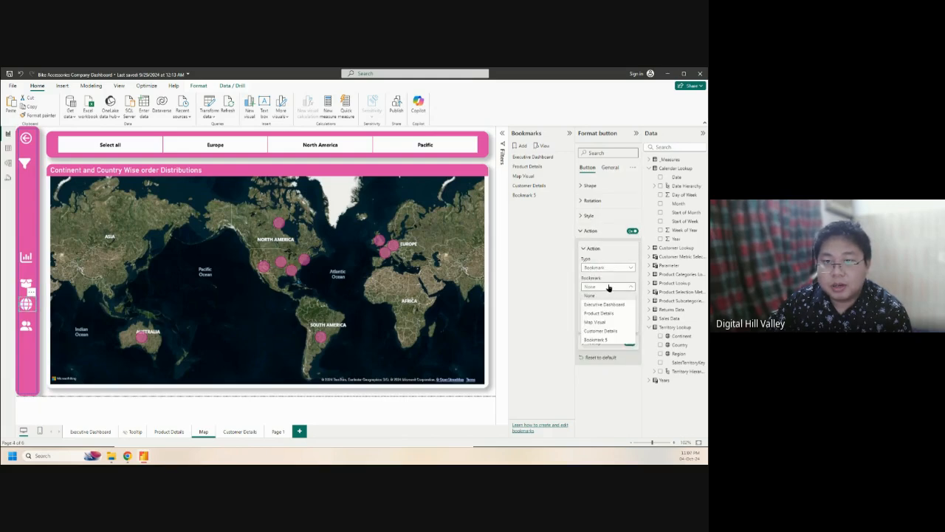
{"action": "left_click", "coordinate": [600, 322]}
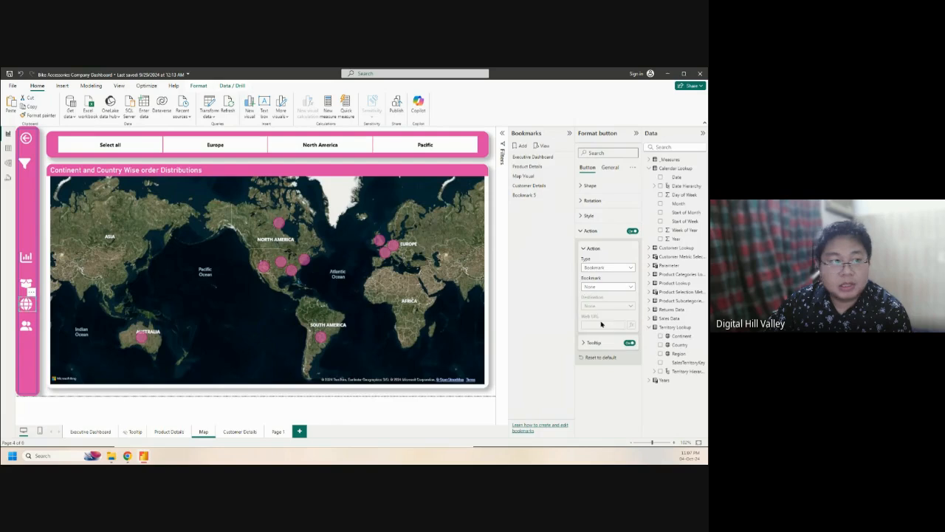
On the Customer Details page, set the people navigation button's action type to Bookmark with the bookmark Customer Details
{"action": "left_click", "coordinate": [240, 432]}
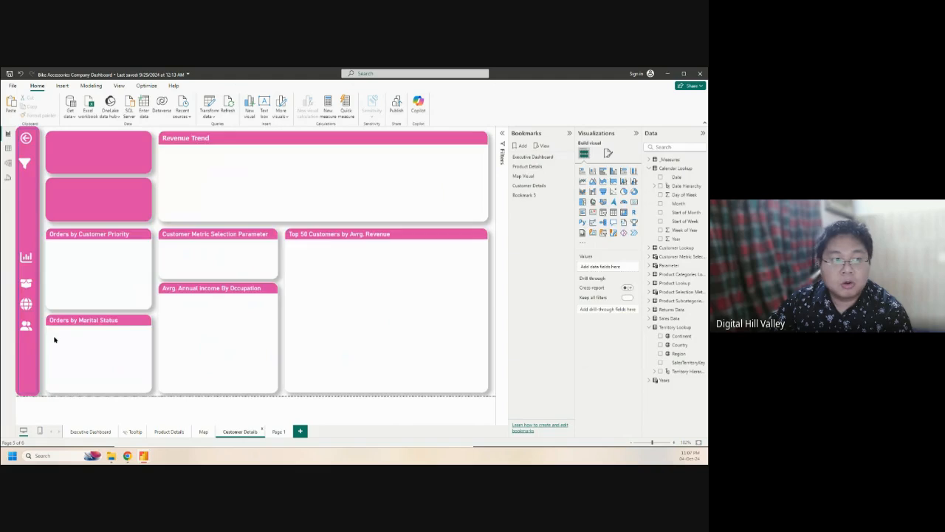
{"action": "left_click", "coordinate": [26, 325]}
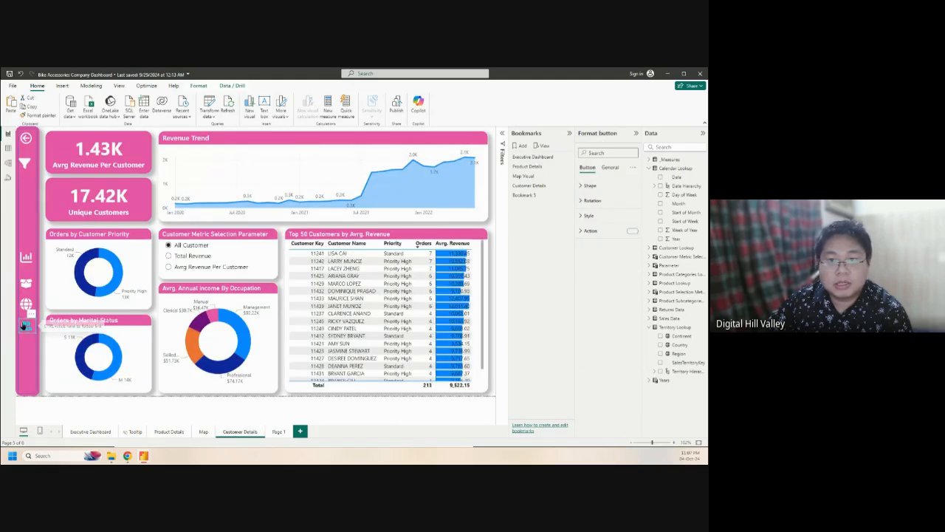
{"action": "left_click", "coordinate": [580, 230]}
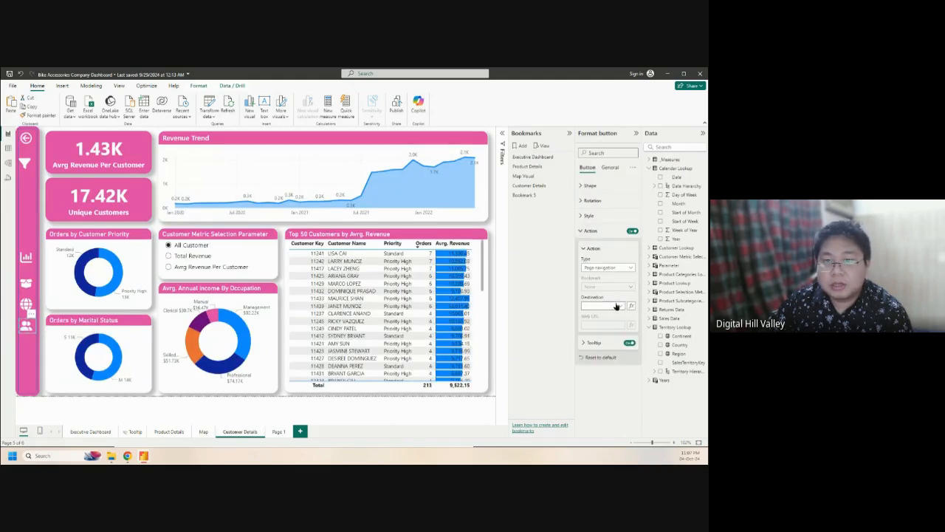
{"action": "left_click", "coordinate": [621, 269]}
{"action": "left_click", "coordinate": [604, 285]}
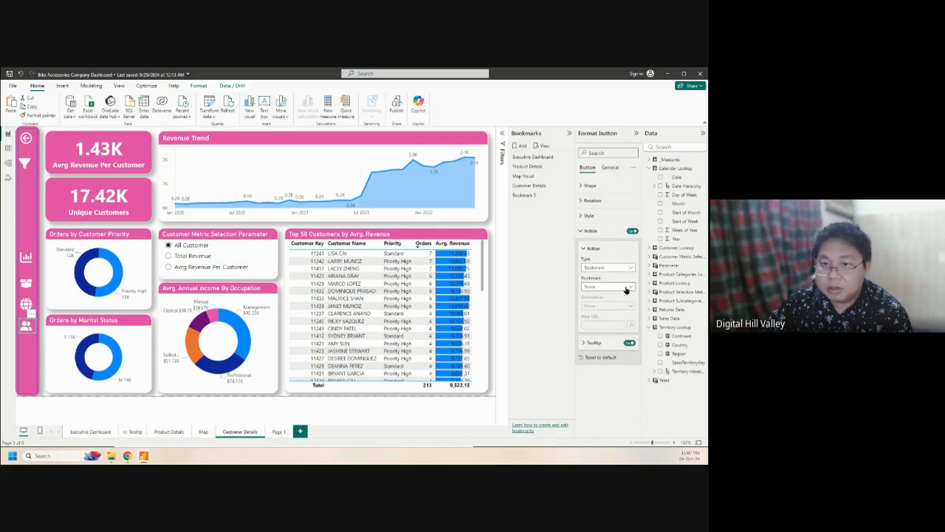
{"action": "left_click", "coordinate": [625, 287]}
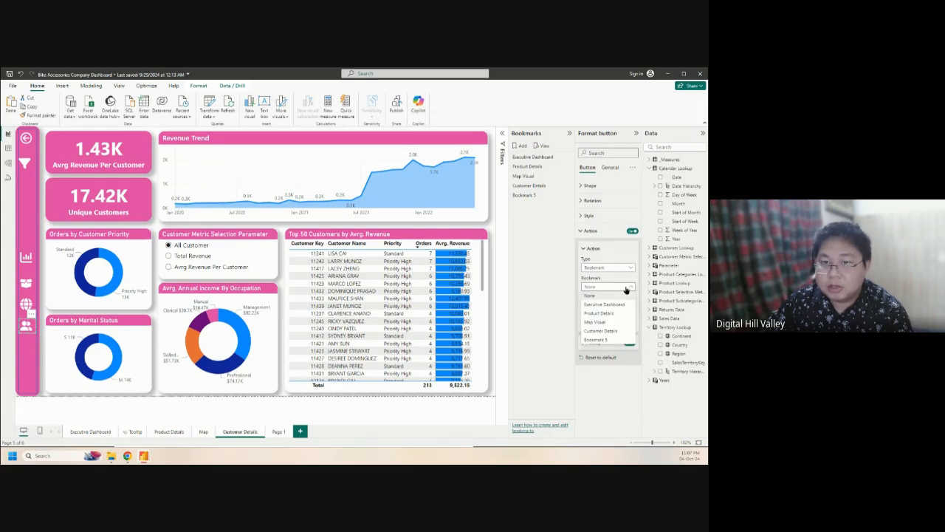
{"action": "left_click", "coordinate": [605, 331]}
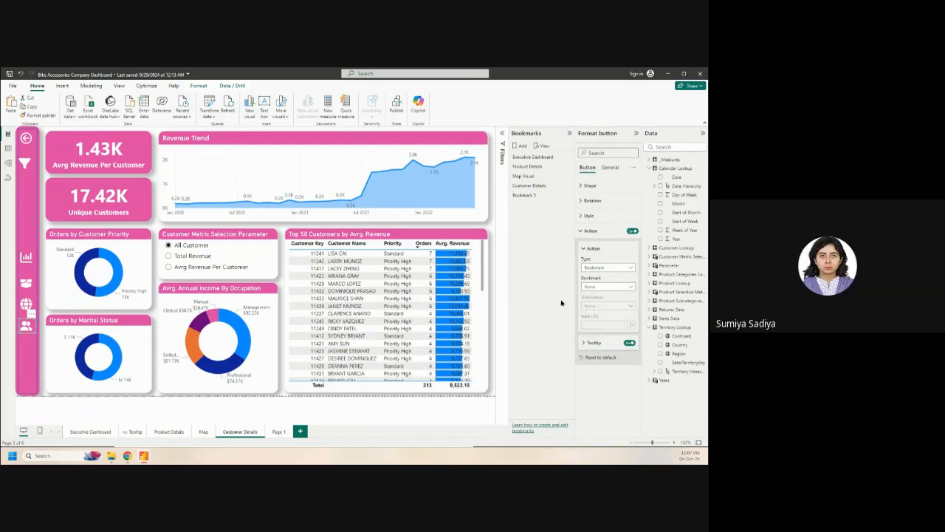
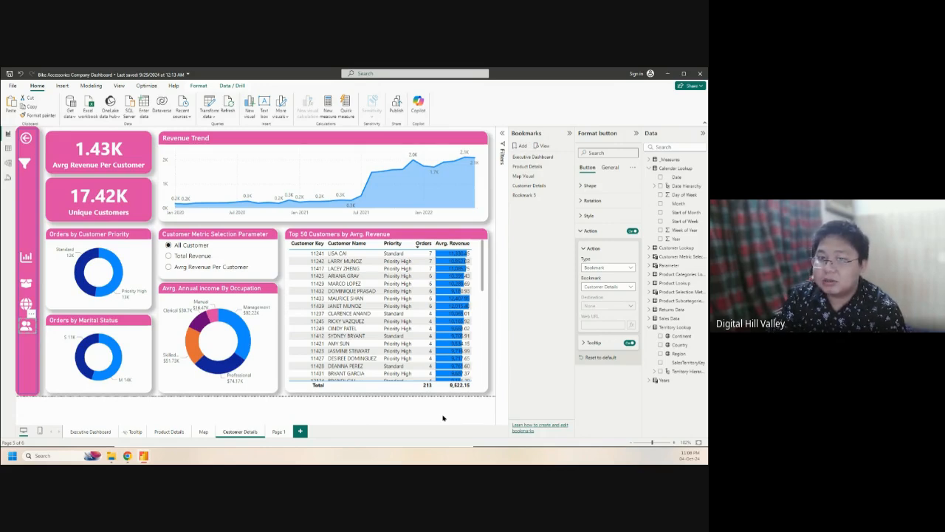
Switch the people button's action to Page navigation and set the chart button's action to Page navigation with destination Executive Dashboard
{"action": "left_click", "coordinate": [624, 269]}
{"action": "left_click", "coordinate": [602, 303]}
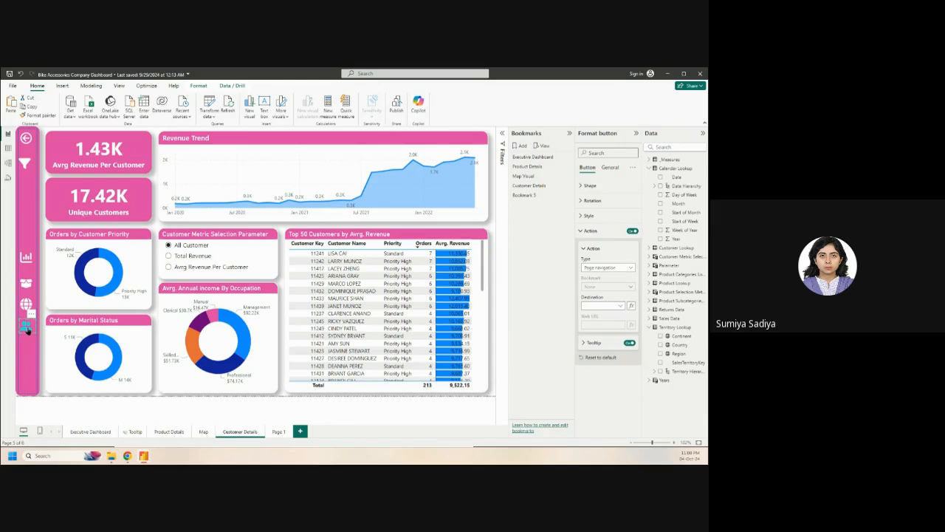
{"action": "left_click", "coordinate": [29, 264]}
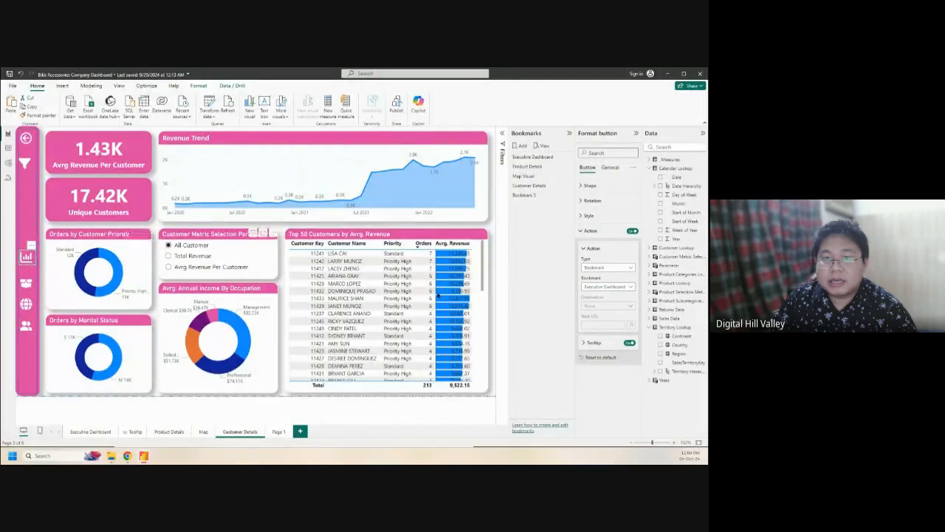
{"action": "left_click", "coordinate": [627, 268]}
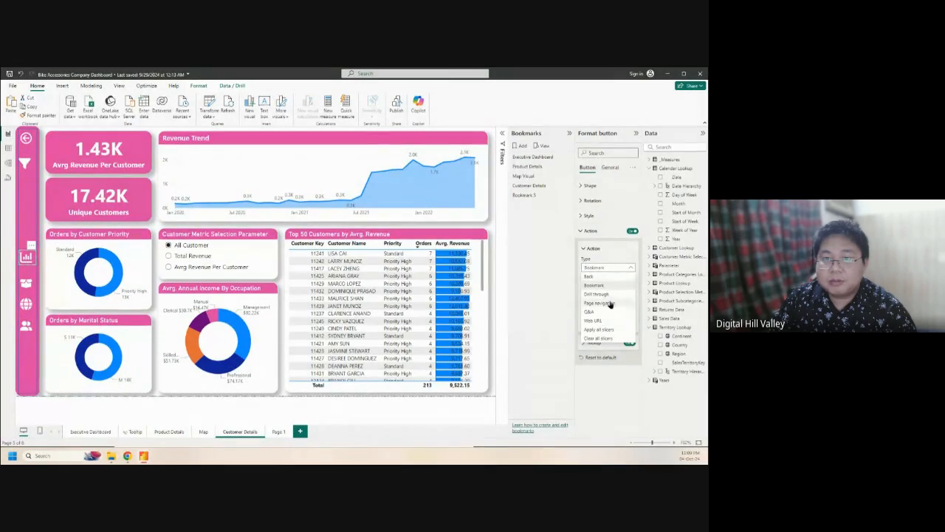
{"action": "left_click", "coordinate": [610, 304]}
{"action": "left_click", "coordinate": [621, 306]}
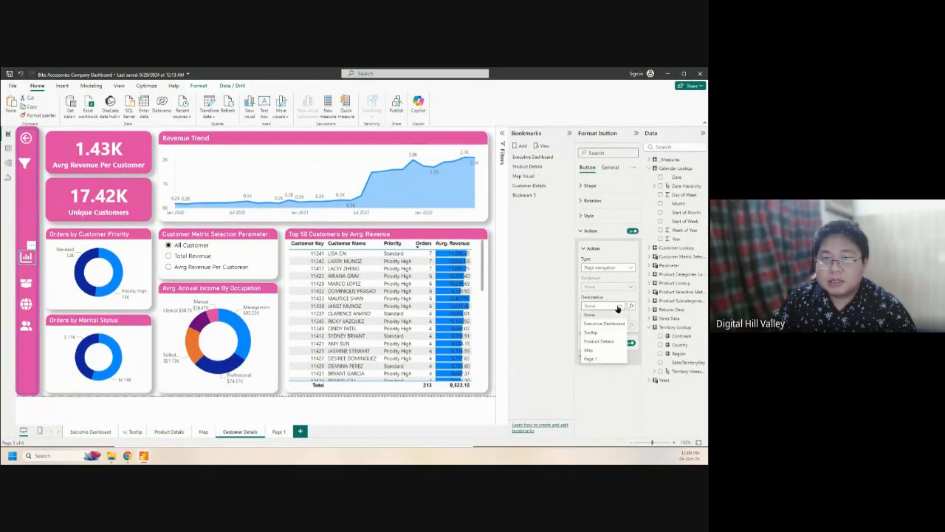
{"action": "left_click", "coordinate": [611, 324]}
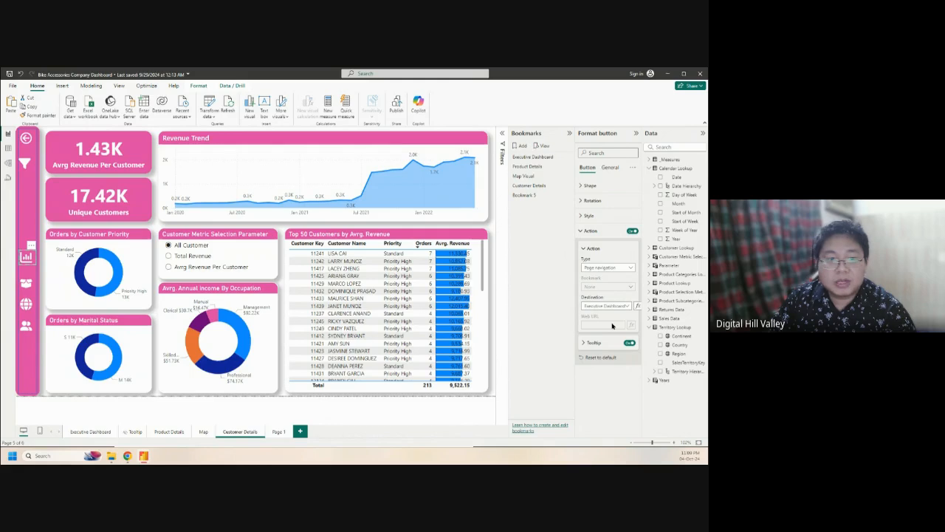
On the Map page, set the chart navigation button's action type to Page navigation with destination Executive Dashboard
{"action": "left_click", "coordinate": [202, 432]}
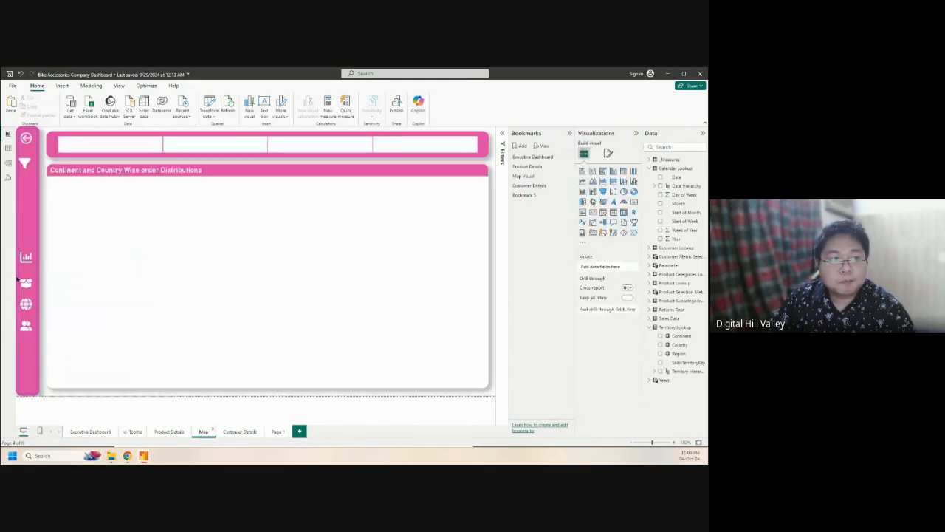
{"action": "left_click", "coordinate": [32, 258]}
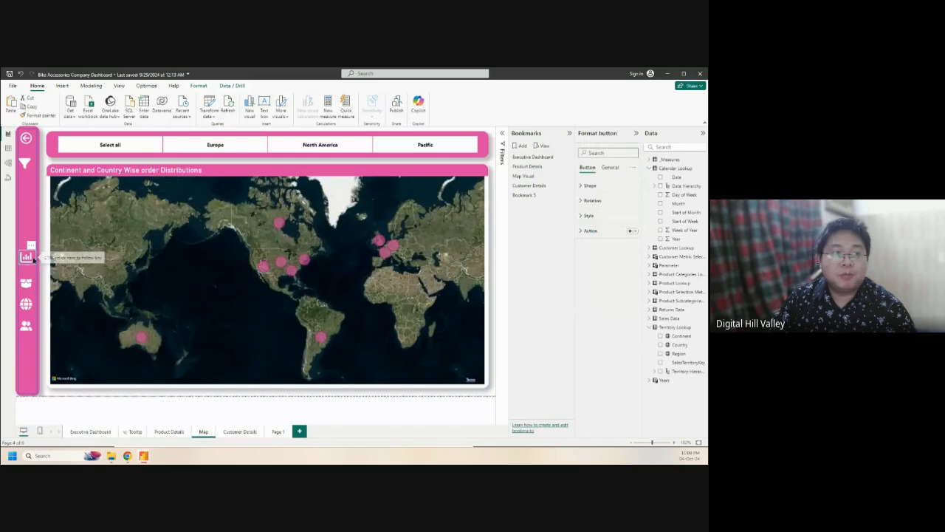
{"action": "left_click", "coordinate": [583, 230]}
{"action": "left_click", "coordinate": [624, 268]}
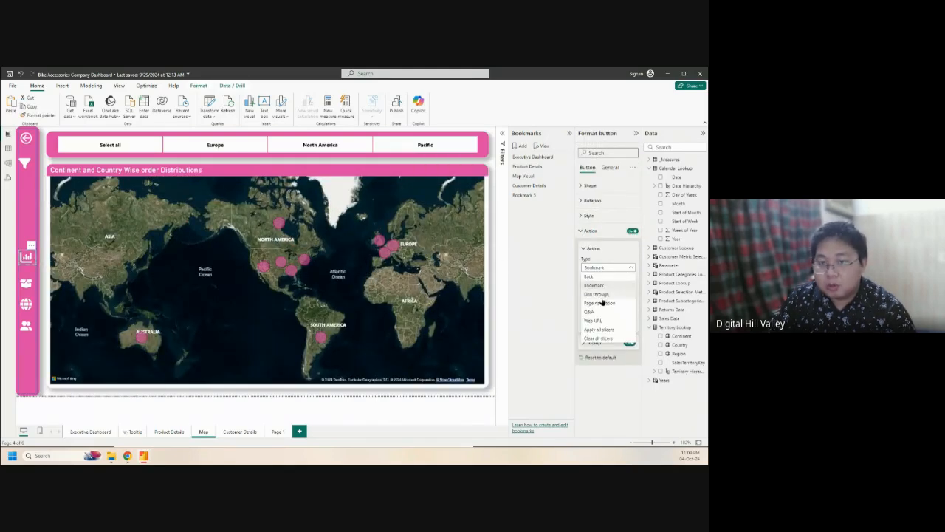
{"action": "left_click", "coordinate": [601, 303]}
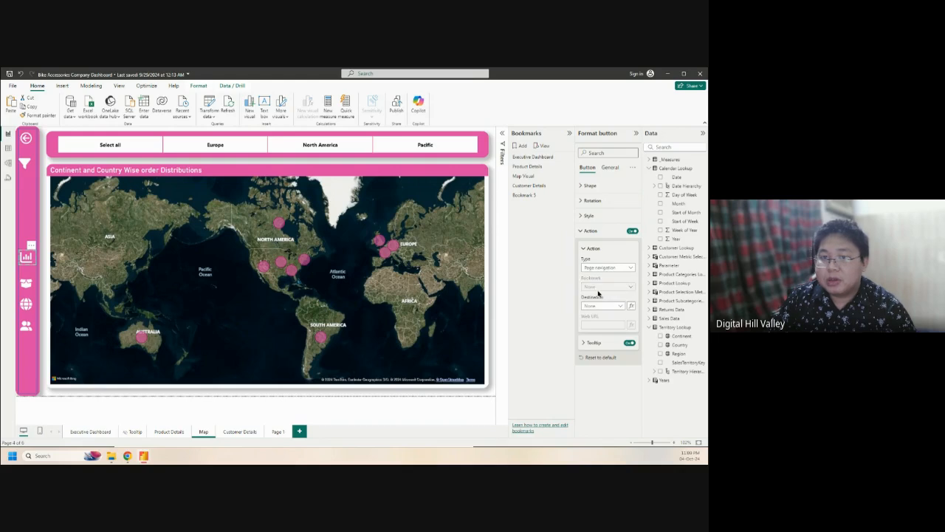
{"action": "left_click", "coordinate": [614, 306]}
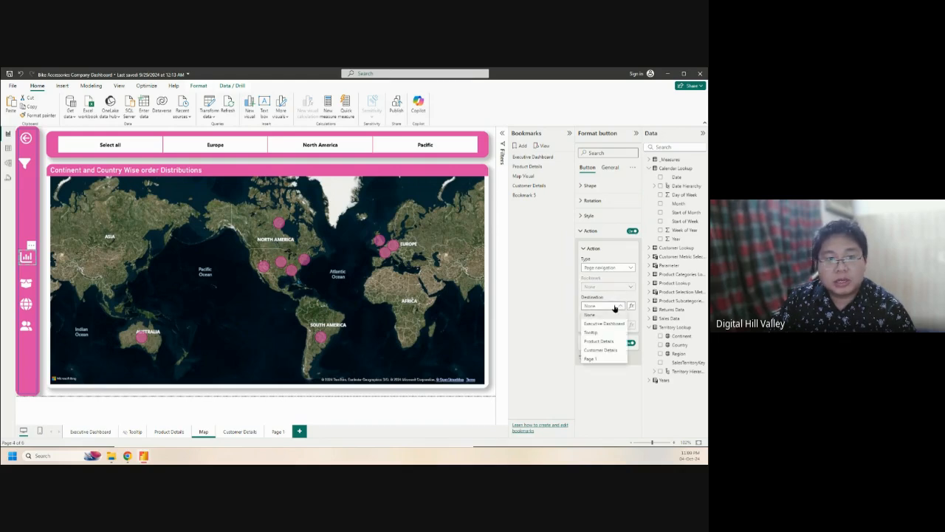
{"action": "left_click", "coordinate": [604, 323]}
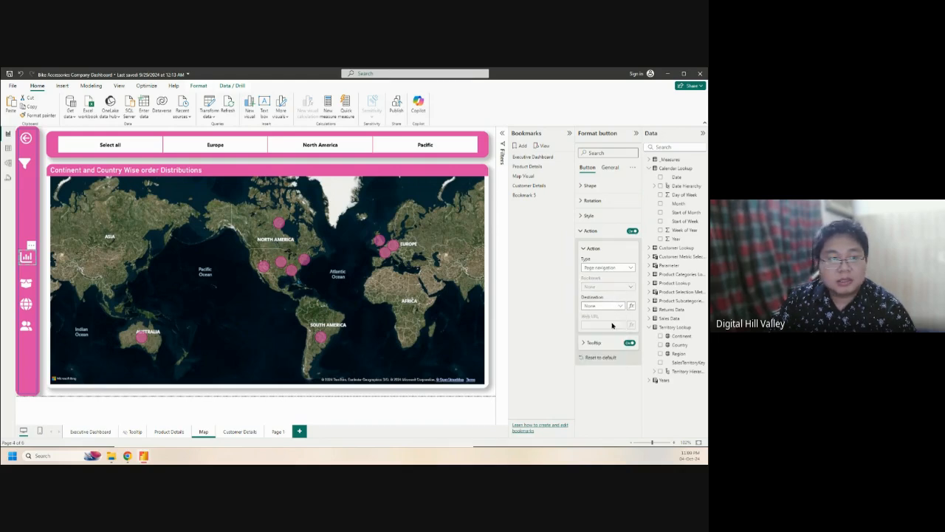
Switch the Map page's globe button to a Page navigation action and select the people button to check its action
{"action": "left_click", "coordinate": [26, 304]}
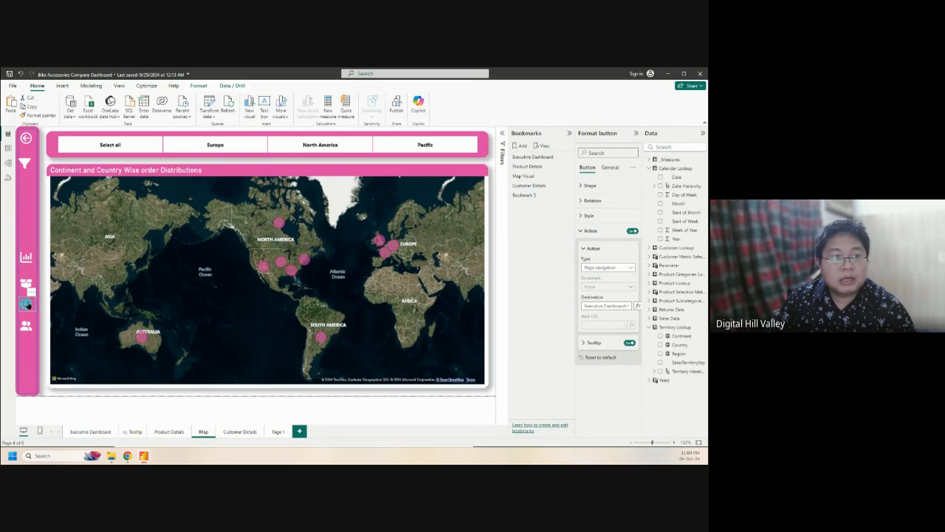
{"action": "left_click", "coordinate": [618, 268]}
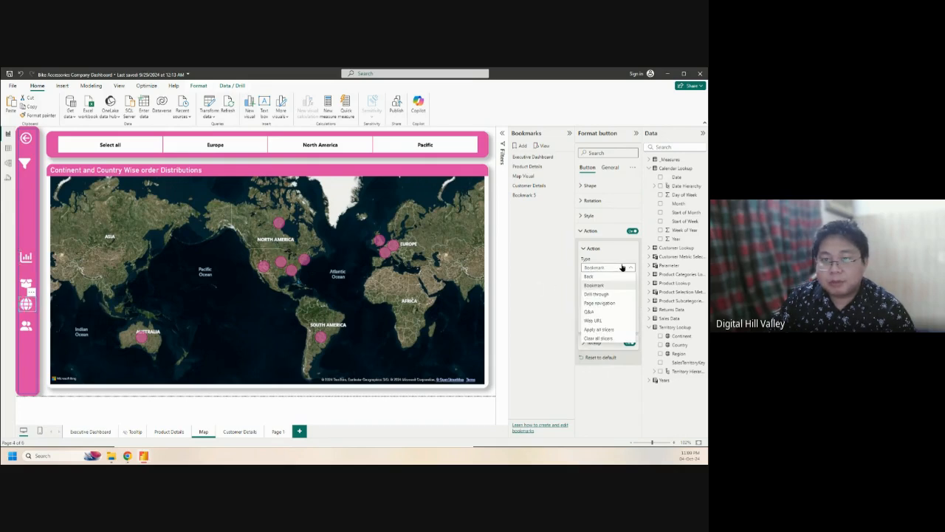
{"action": "left_click", "coordinate": [604, 303]}
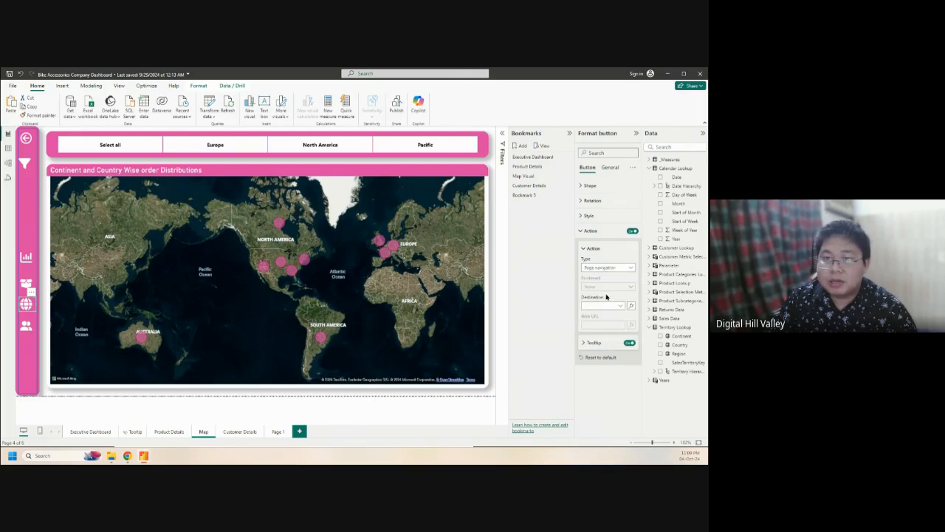
{"action": "left_click", "coordinate": [26, 326]}
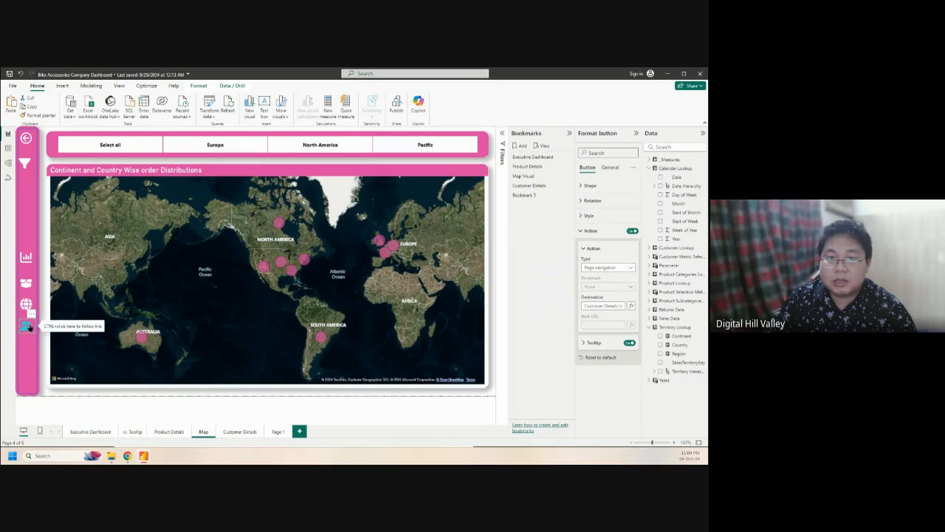
On the Executive Dashboard page, switch the chart navigation button's action type to Page navigation
{"action": "left_click", "coordinate": [89, 431]}
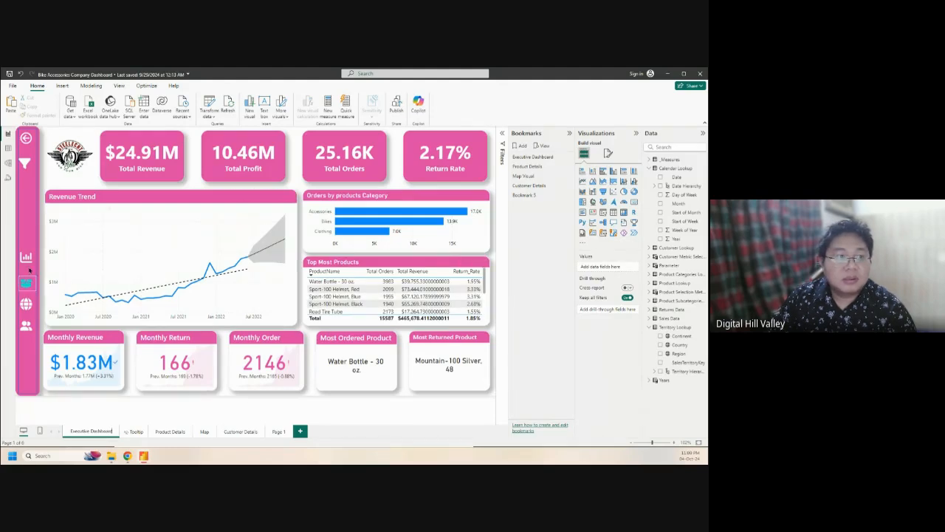
{"action": "left_click", "coordinate": [27, 258]}
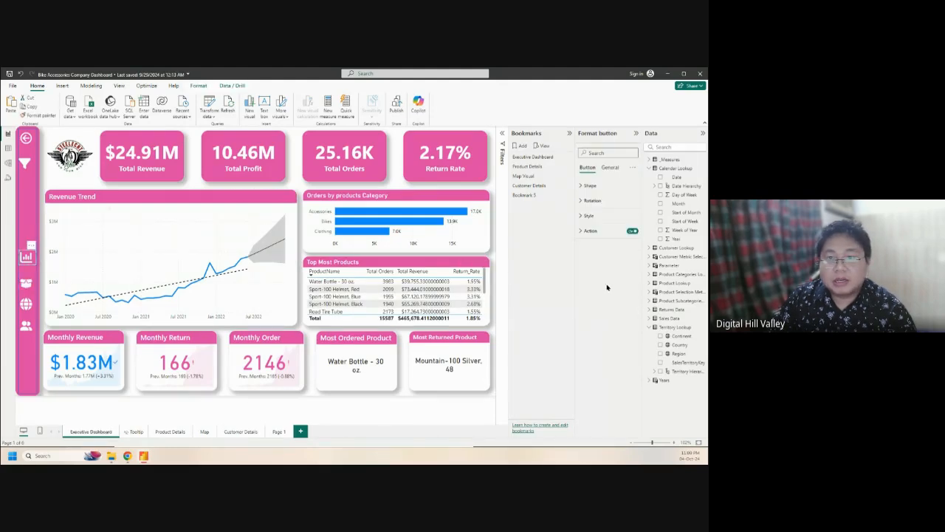
{"action": "left_click", "coordinate": [585, 231]}
{"action": "left_click", "coordinate": [608, 268]}
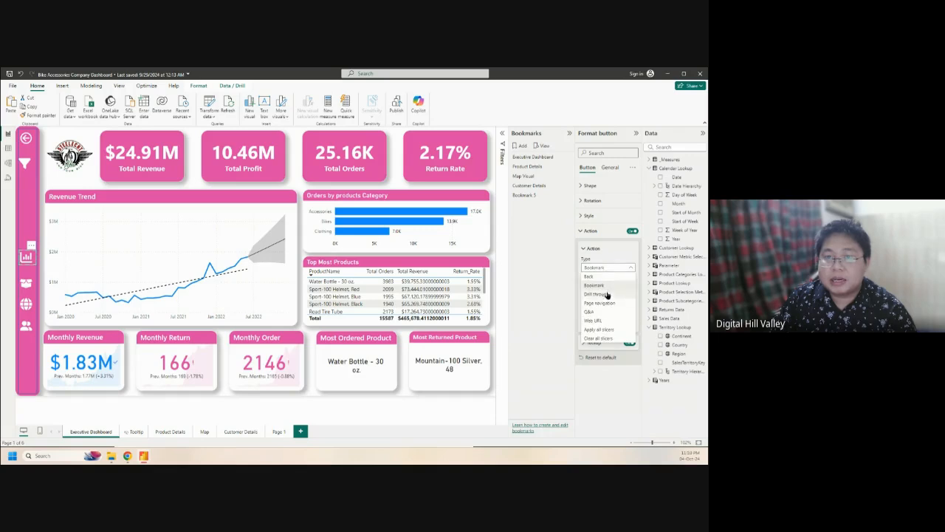
{"action": "left_click", "coordinate": [600, 304]}
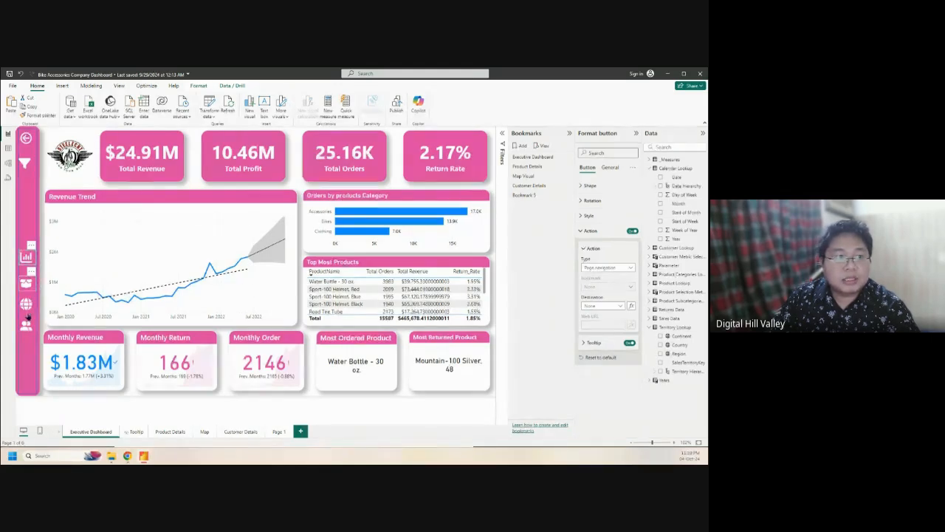
Test the box, globe and people navigation buttons by following their links, and return page by page with the back button
{"action": "left_click", "coordinate": [27, 285], "text": "ctrl"}
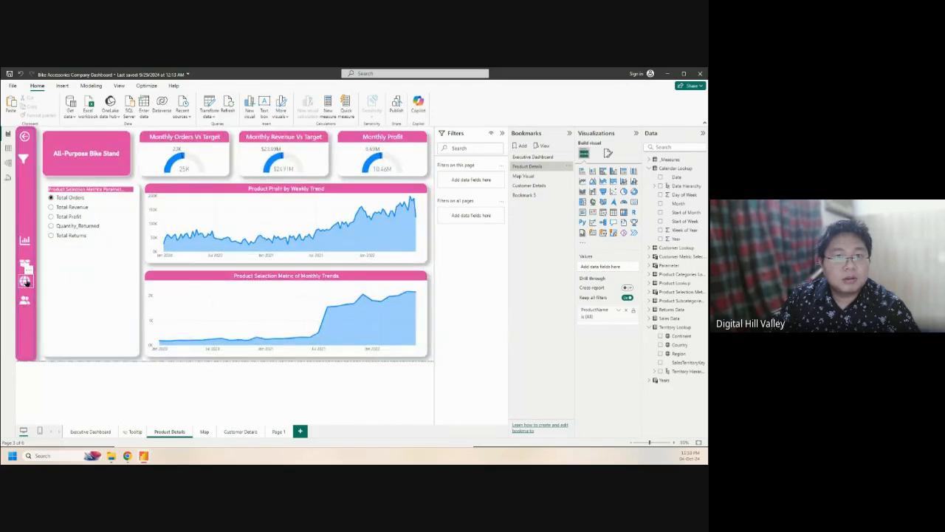
{"action": "left_click", "coordinate": [24, 281], "text": "ctrl"}
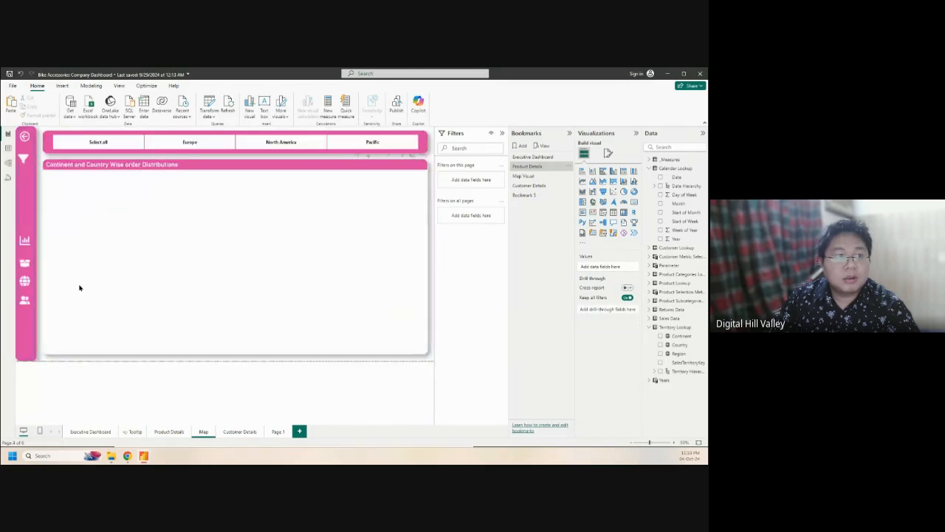
{"action": "left_click", "coordinate": [24, 302], "text": "ctrl"}
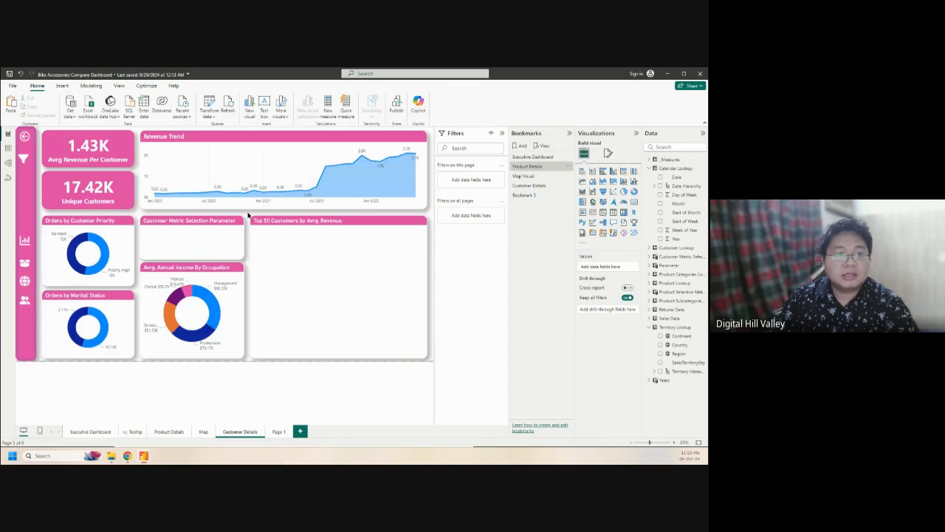
{"action": "left_click", "coordinate": [25, 137], "text": "ctrl"}
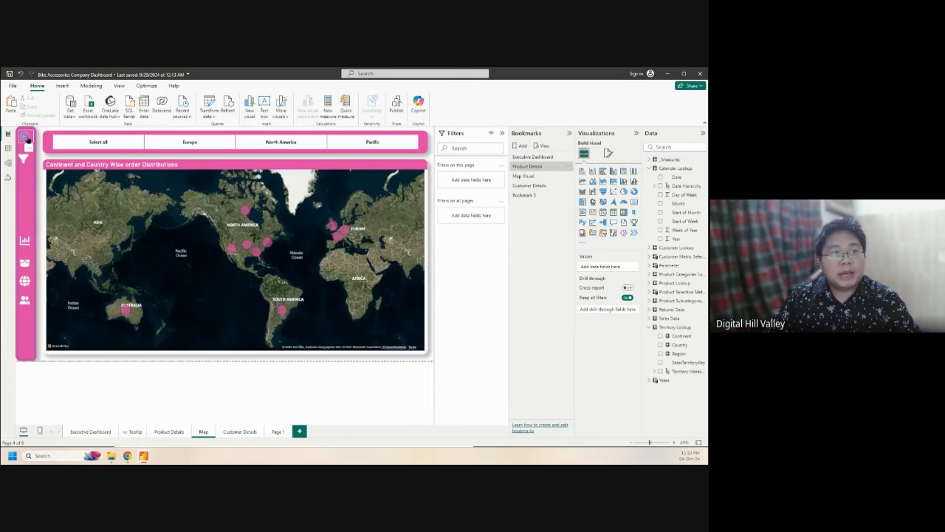
{"action": "left_click", "coordinate": [25, 138], "text": "ctrl"}
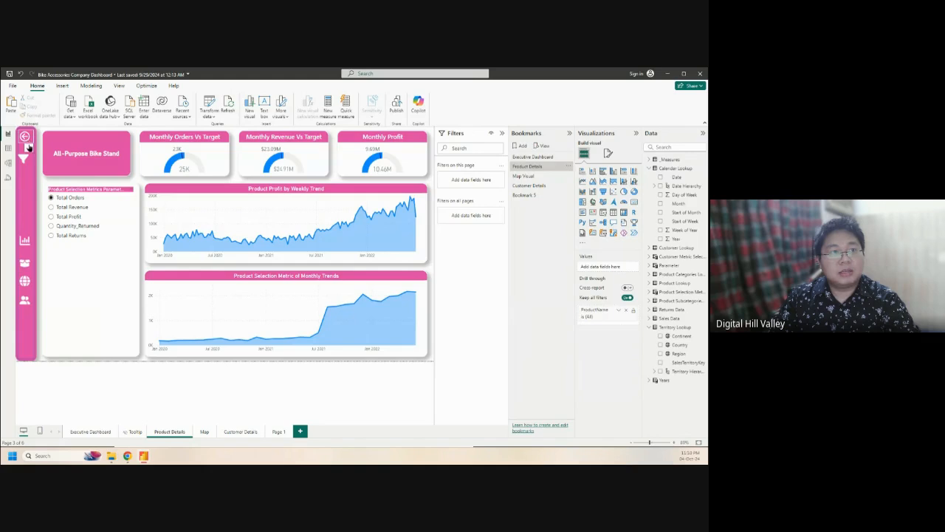
{"action": "left_click", "coordinate": [25, 138], "text": "ctrl"}
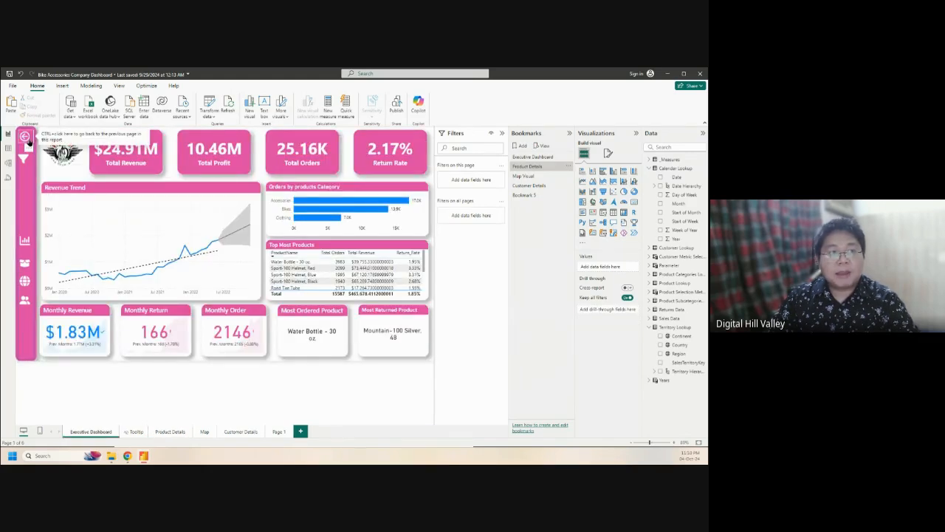
On the Executive Dashboard page, set the back button's action type to Bookmark with the bookmark Executive Dashboard
{"action": "left_click", "coordinate": [25, 138]}
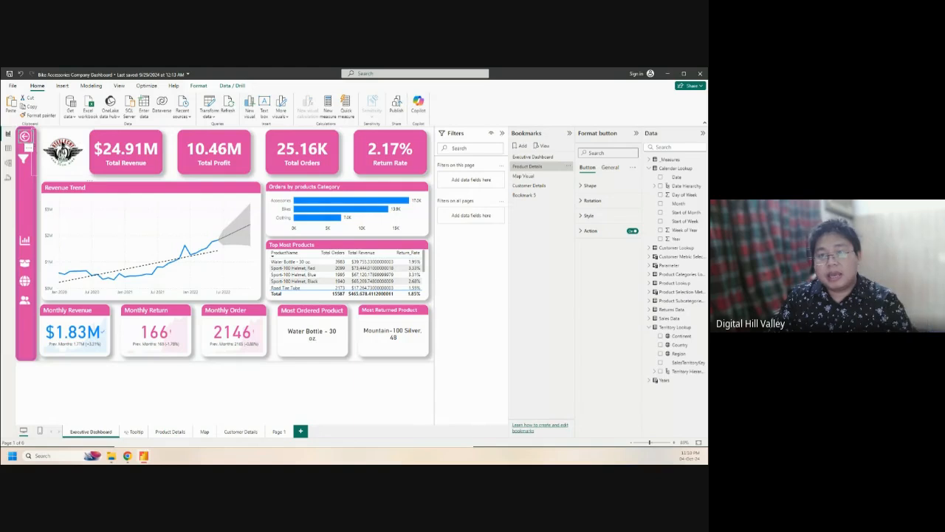
{"action": "left_click", "coordinate": [582, 231]}
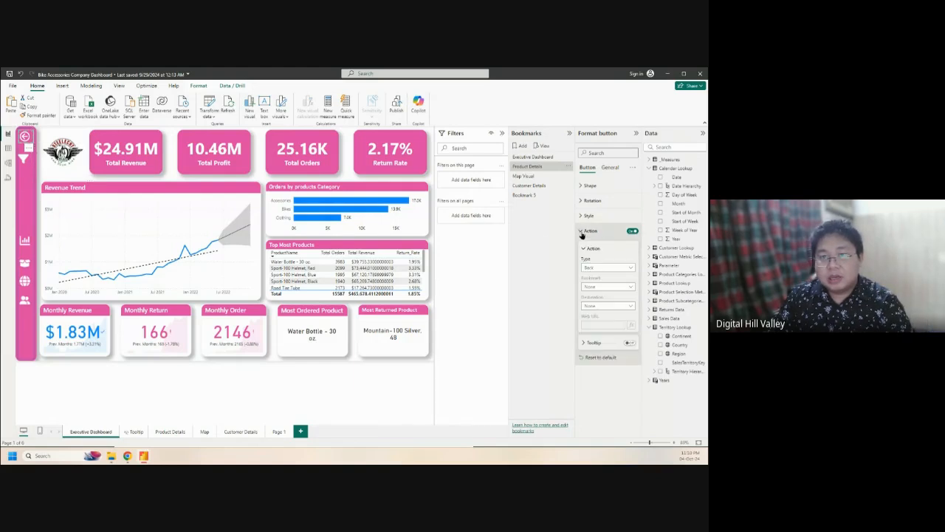
{"action": "left_click", "coordinate": [604, 267]}
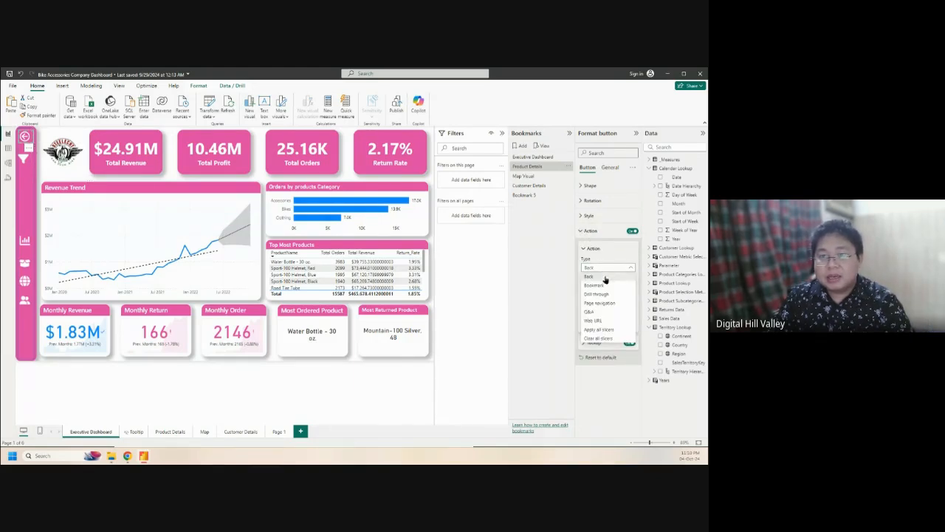
{"action": "left_click", "coordinate": [604, 304]}
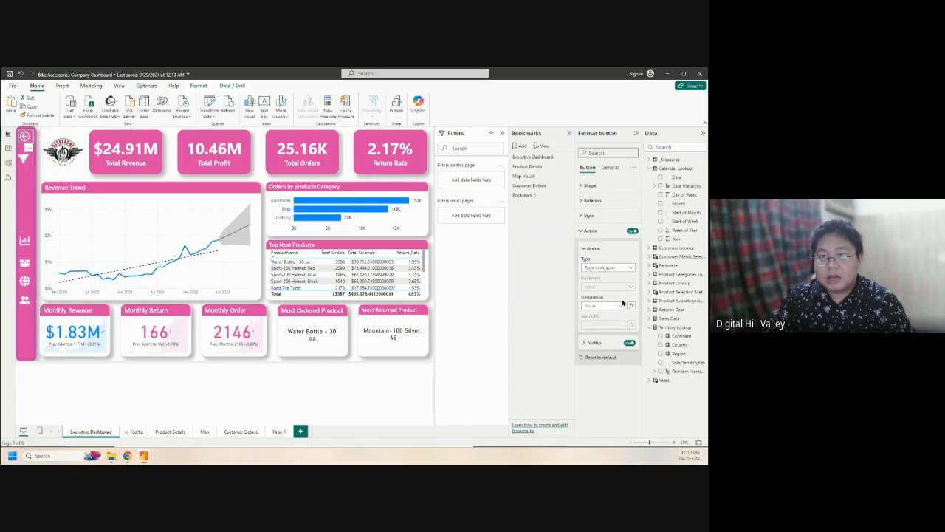
{"action": "left_click", "coordinate": [621, 305]}
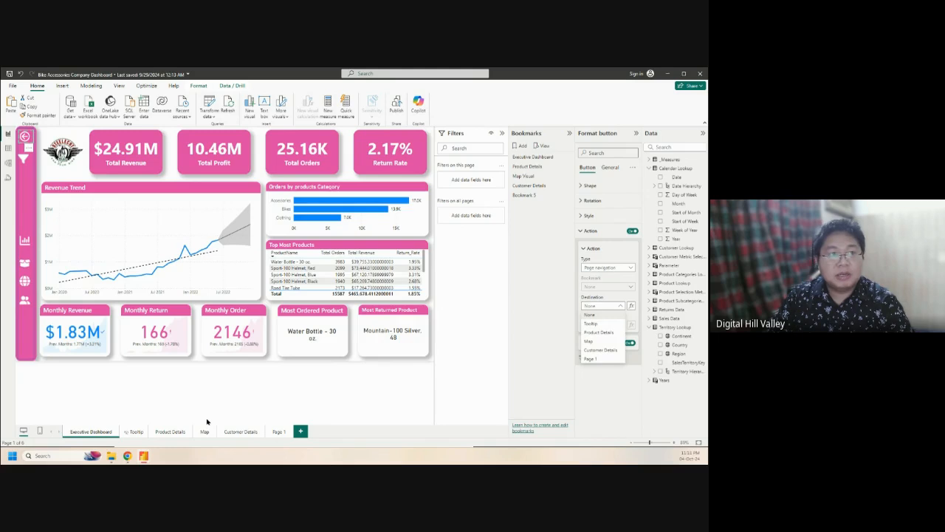
{"action": "left_click", "coordinate": [619, 270]}
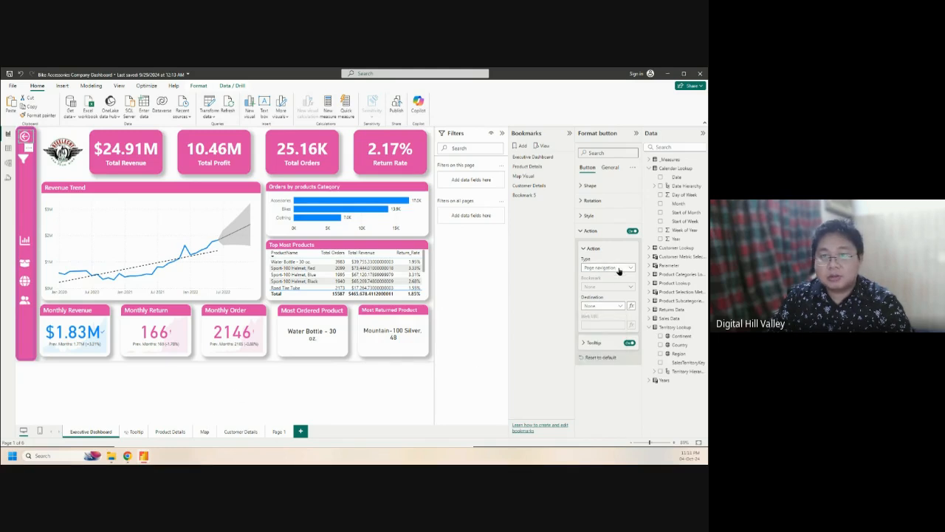
{"action": "left_click", "coordinate": [619, 271]}
{"action": "left_click", "coordinate": [607, 286]}
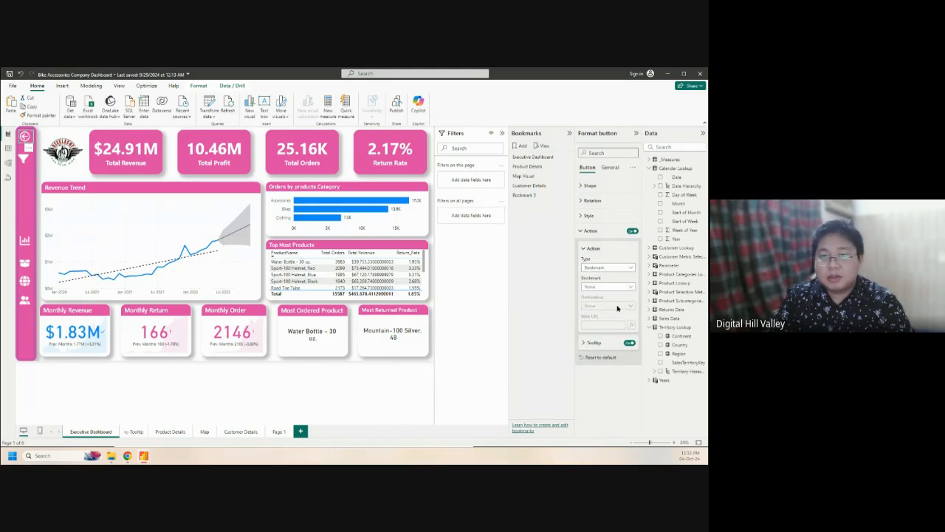
{"action": "left_click", "coordinate": [616, 287]}
{"action": "left_click", "coordinate": [610, 308]}
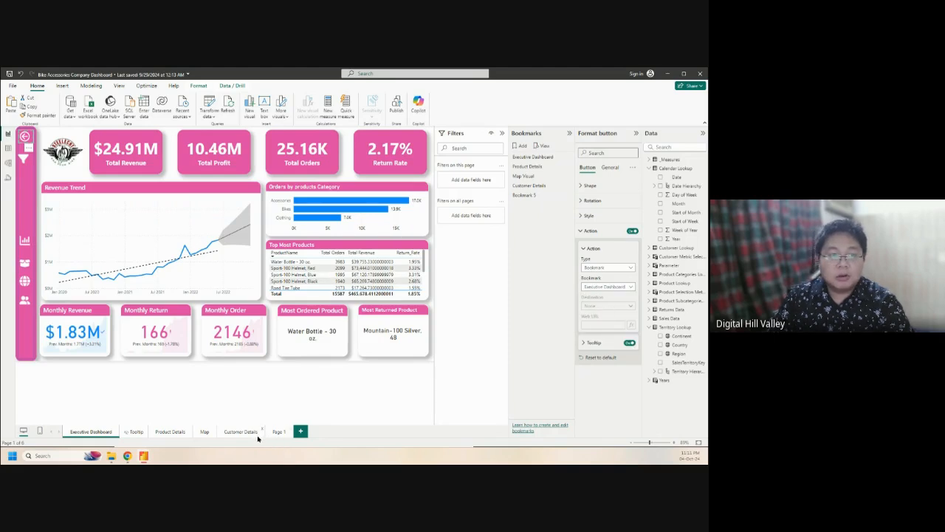
On the Product Details page, set the back button's action type to Bookmark with the bookmark Executive Dashboard
{"action": "left_click", "coordinate": [170, 432]}
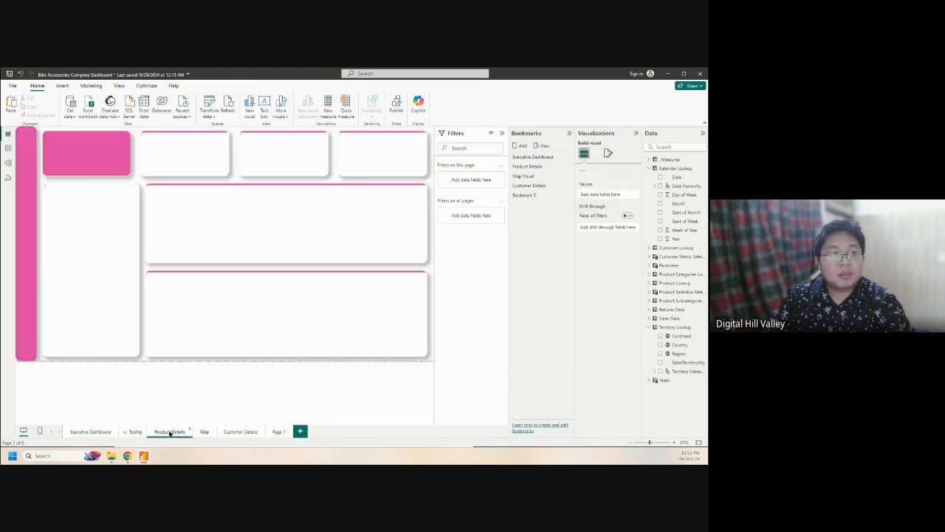
{"action": "left_click", "coordinate": [25, 135]}
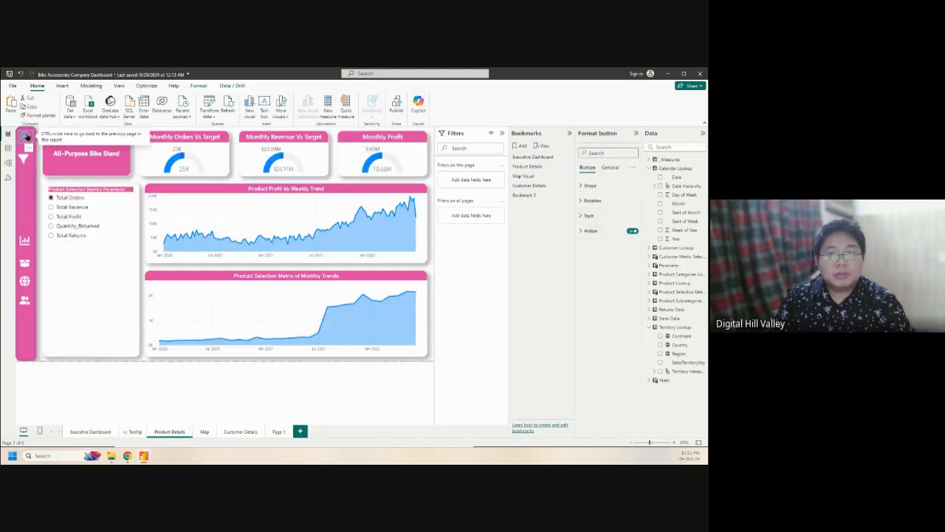
{"action": "left_click", "coordinate": [591, 231]}
{"action": "left_click", "coordinate": [601, 268]}
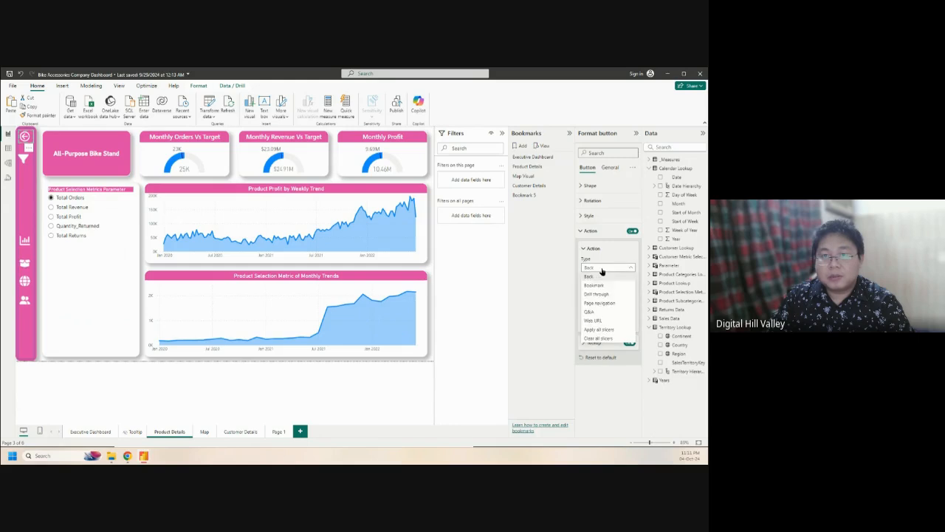
{"action": "left_click", "coordinate": [600, 302]}
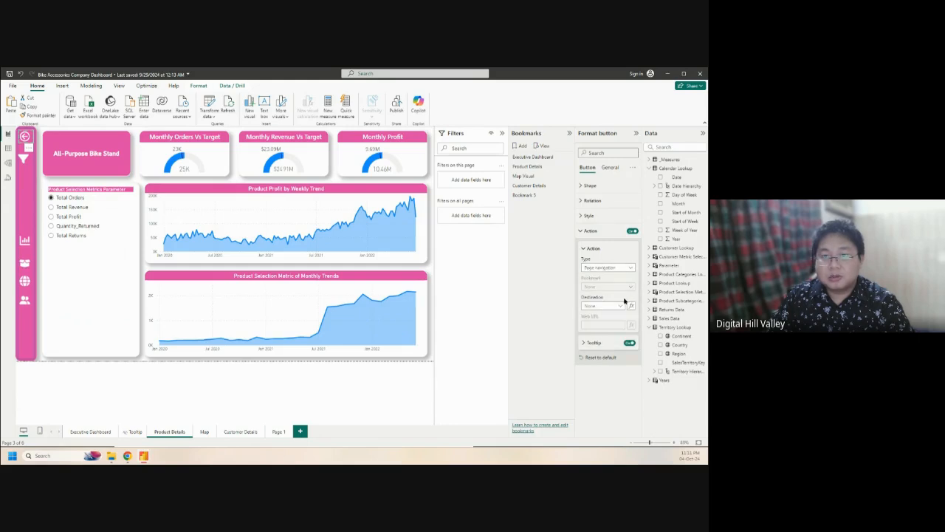
{"action": "left_click", "coordinate": [615, 269]}
{"action": "left_click", "coordinate": [604, 286]}
{"action": "left_click", "coordinate": [615, 287]}
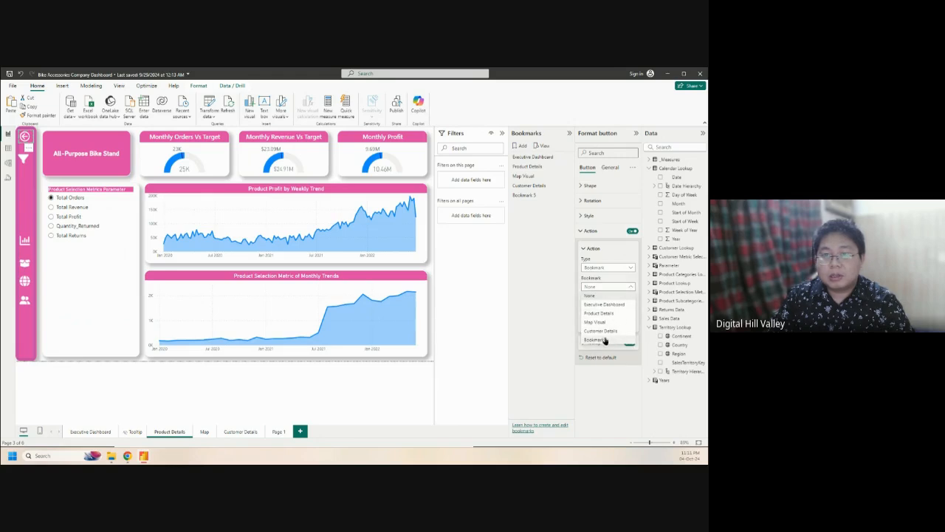
{"action": "left_click", "coordinate": [604, 305]}
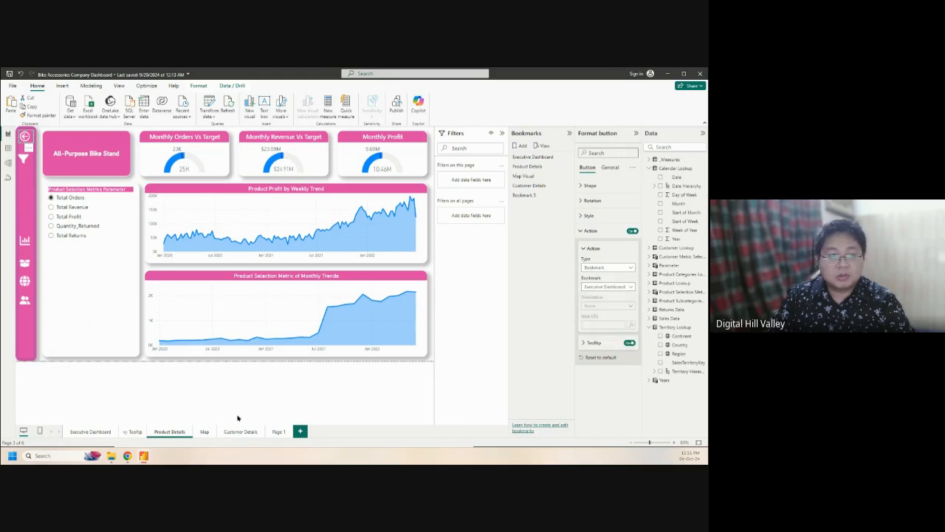
On the Map page, set the back button's action type to Bookmark with the bookmark Executive Dashboard
{"action": "left_click", "coordinate": [203, 432]}
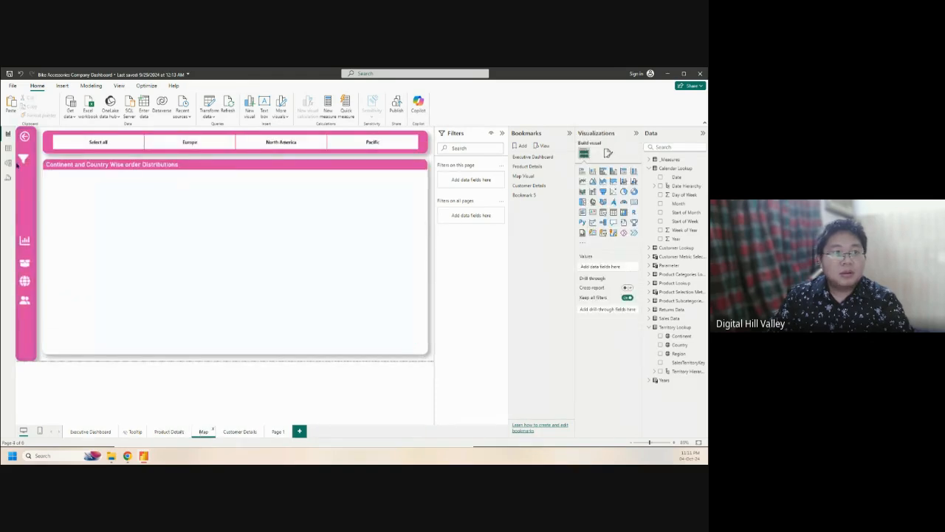
{"action": "left_click", "coordinate": [26, 137]}
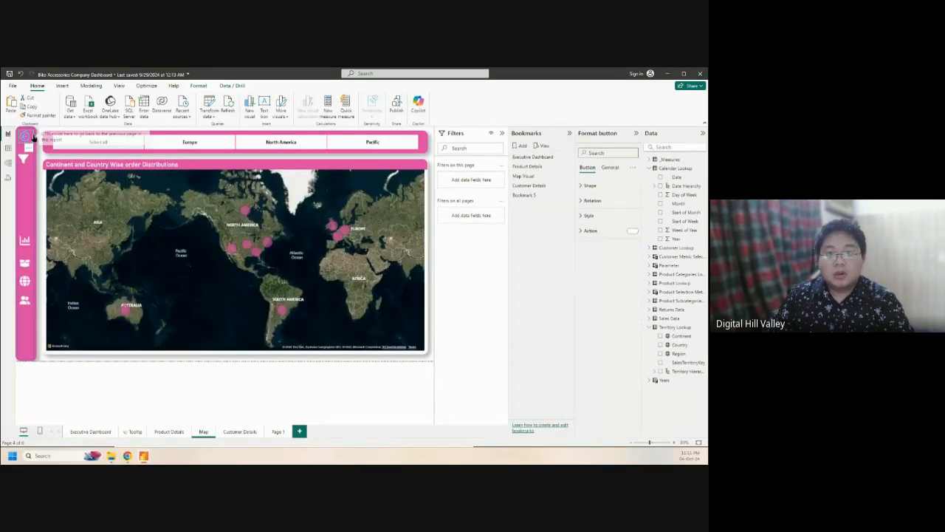
{"action": "left_click", "coordinate": [588, 231]}
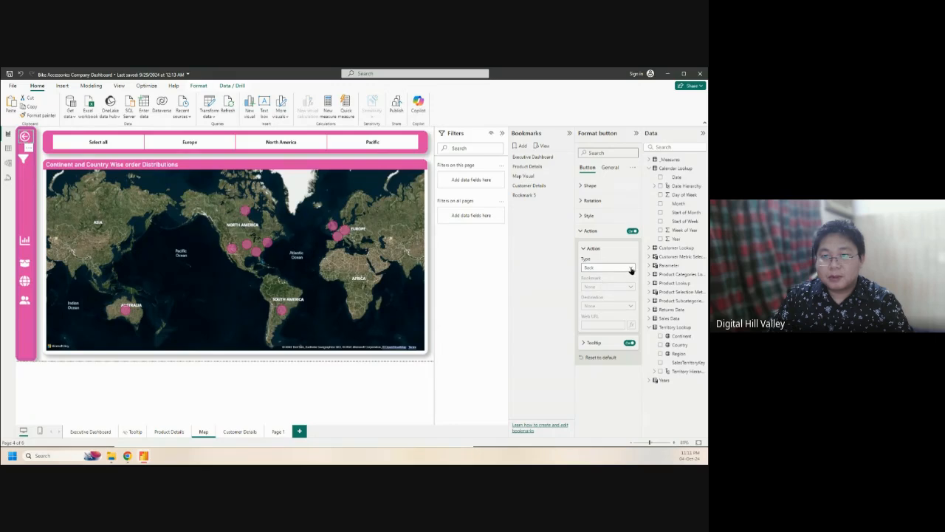
{"action": "left_click", "coordinate": [630, 268]}
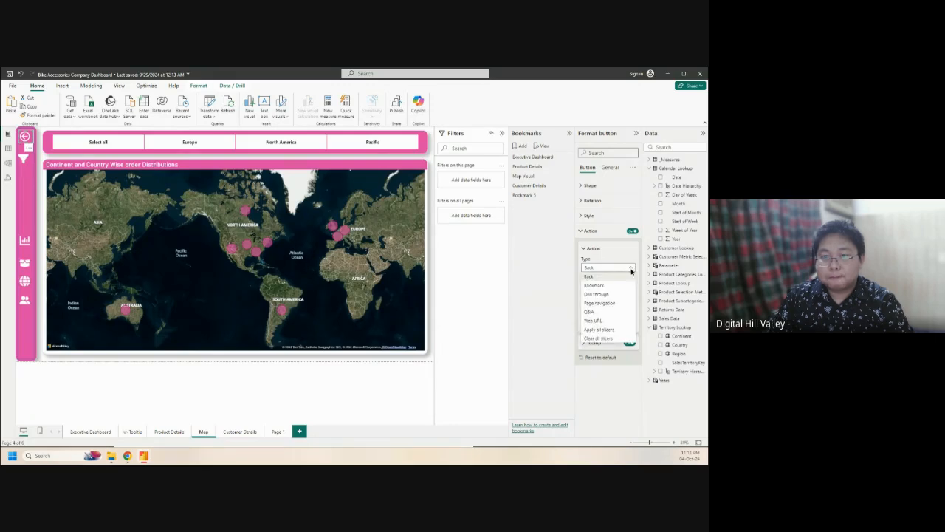
{"action": "left_click", "coordinate": [595, 285]}
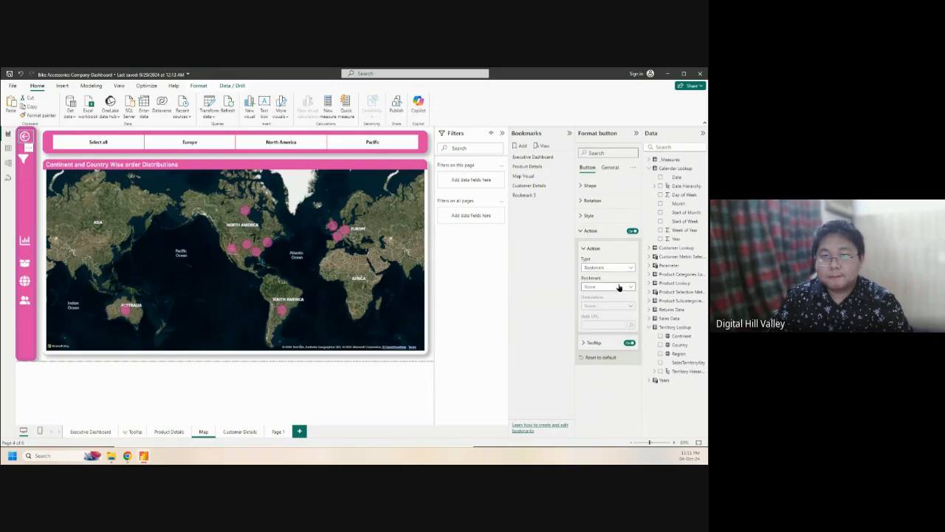
{"action": "left_click", "coordinate": [619, 287]}
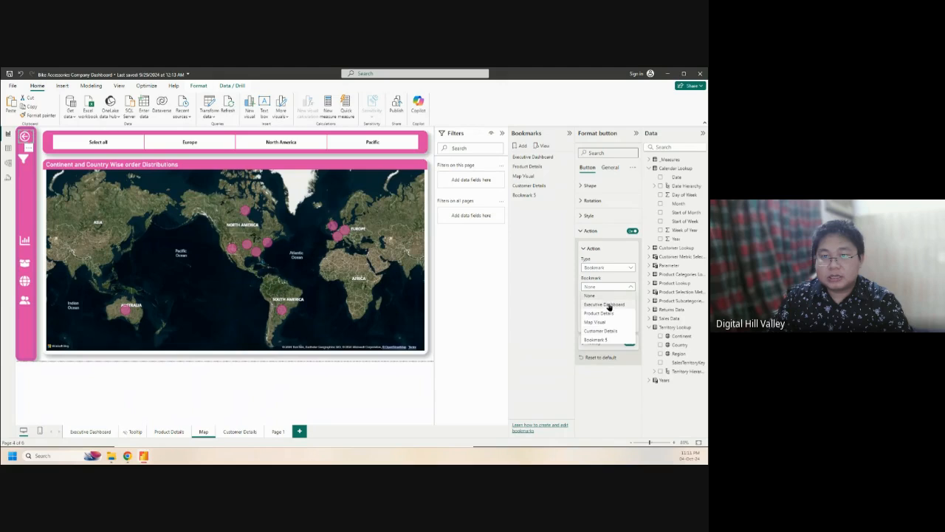
{"action": "left_click", "coordinate": [605, 304]}
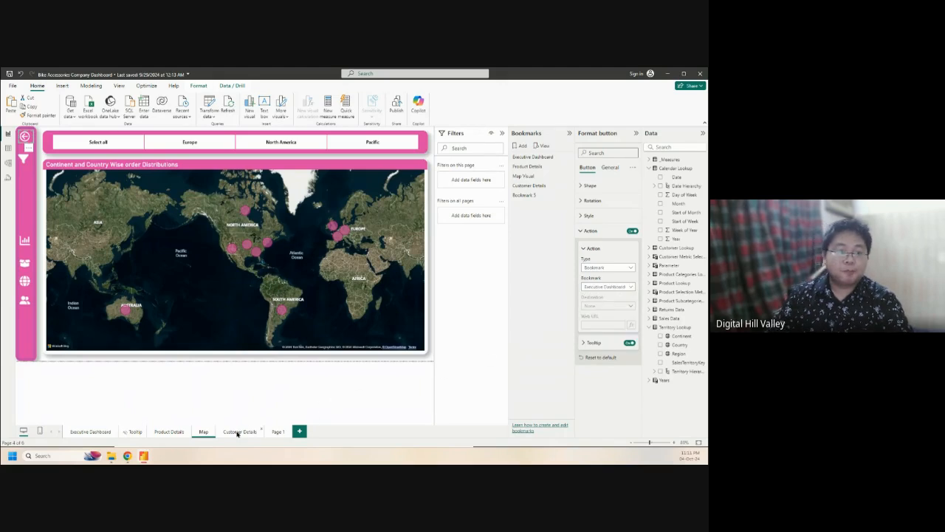
On the Customer Details page, set the back button's action type to Bookmark with the bookmark Executive Dashboard
{"action": "left_click", "coordinate": [238, 432]}
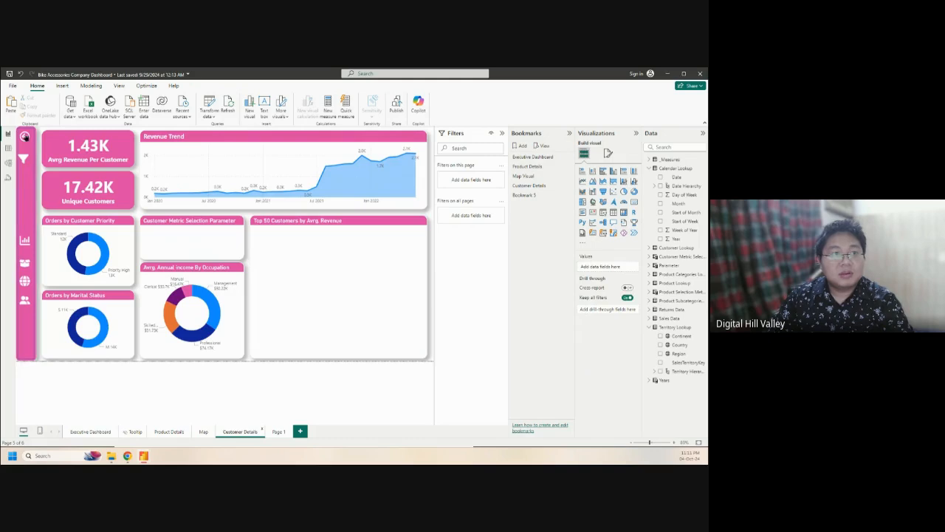
{"action": "left_click", "coordinate": [25, 135]}
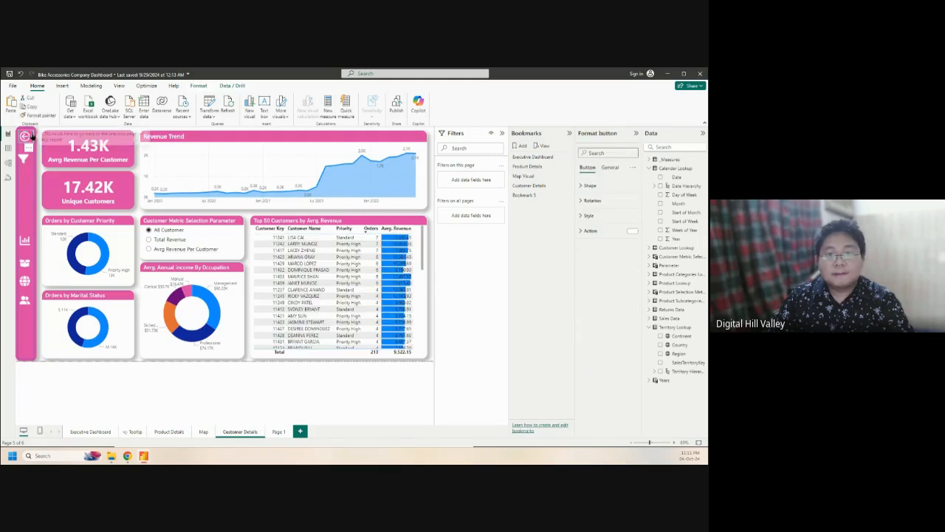
{"action": "left_click", "coordinate": [590, 231]}
{"action": "left_click", "coordinate": [611, 269]}
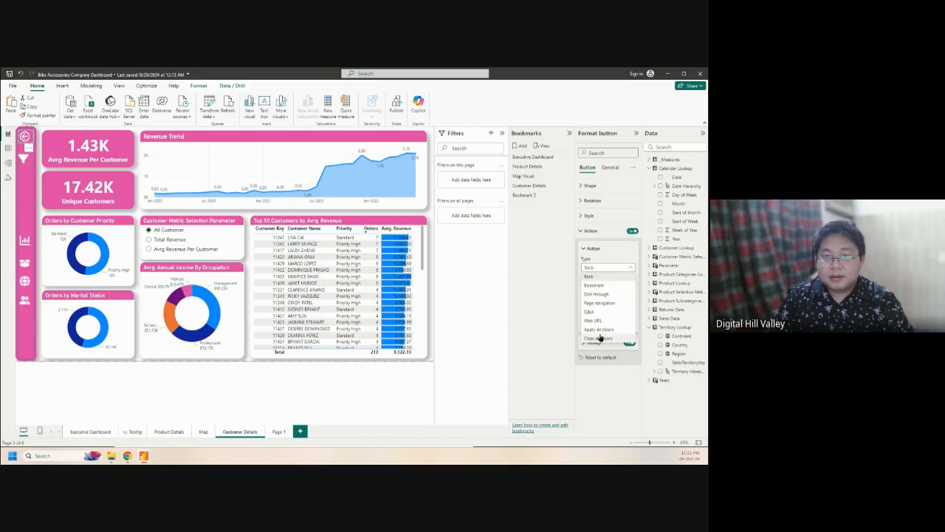
{"action": "left_click", "coordinate": [602, 285]}
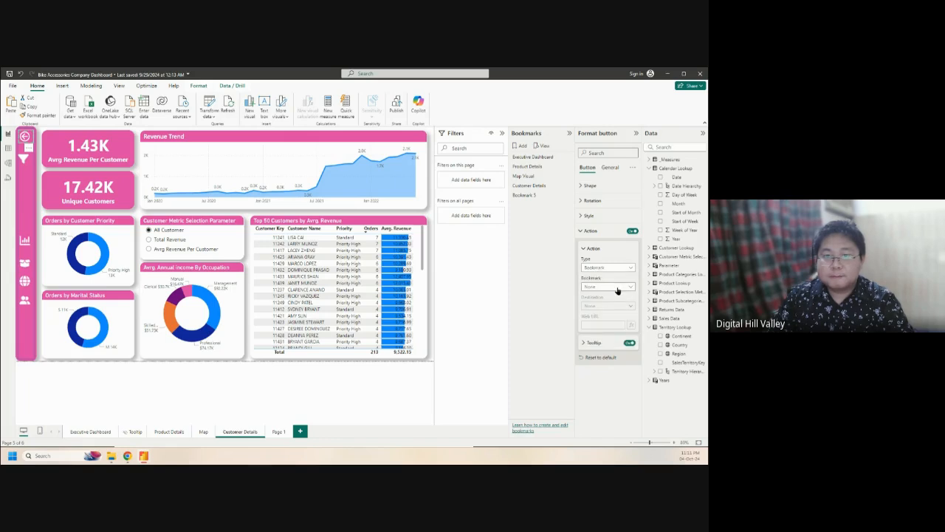
{"action": "left_click", "coordinate": [619, 290]}
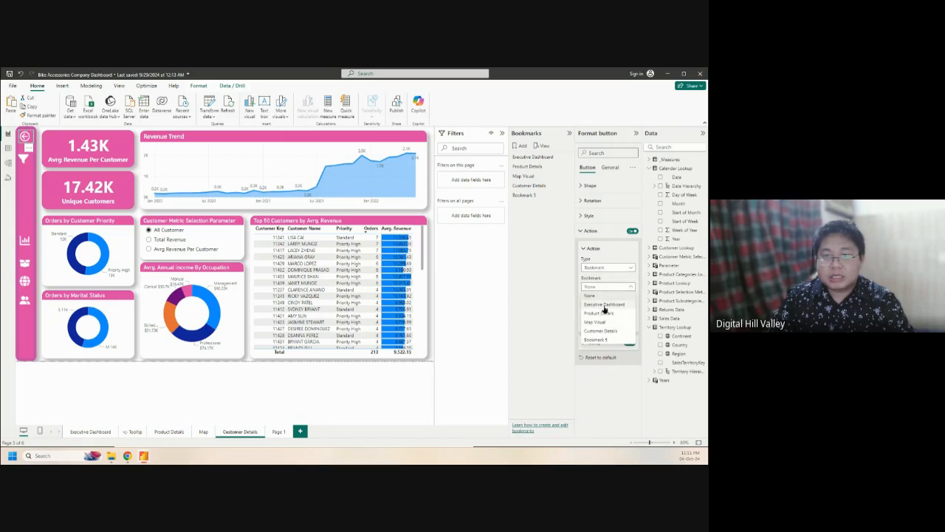
{"action": "left_click", "coordinate": [604, 305]}
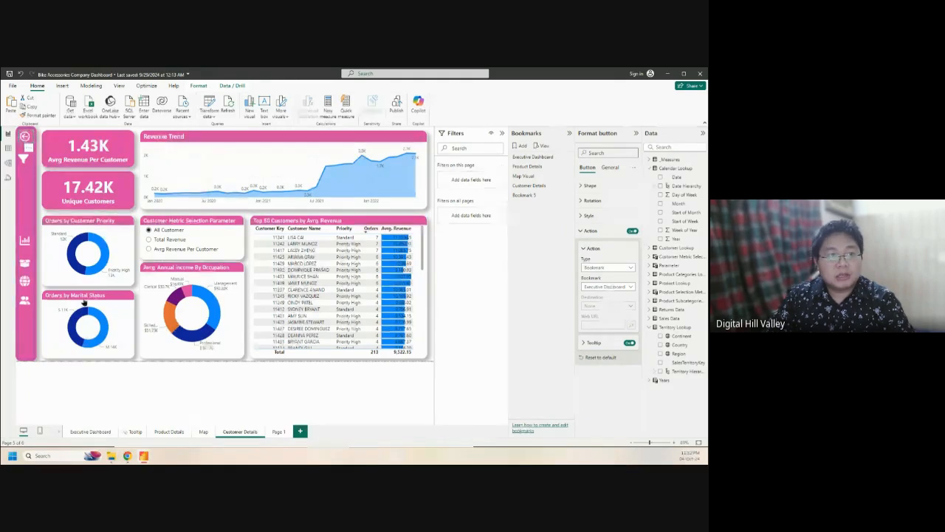
Add a new report page, place it between Customer Details and Page 1, and rename it AI Visual
{"action": "left_click", "coordinate": [90, 431]}
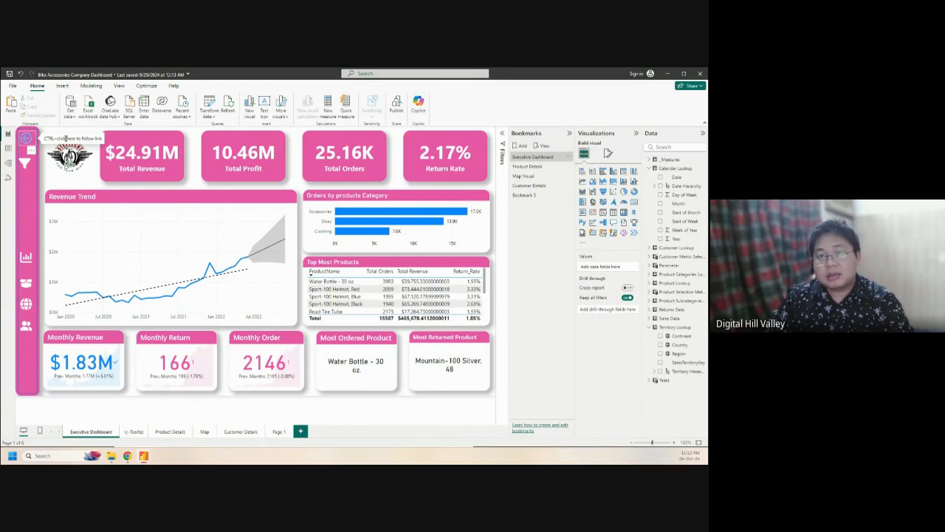
{"action": "mouse_move", "coordinate": [381, 212]}
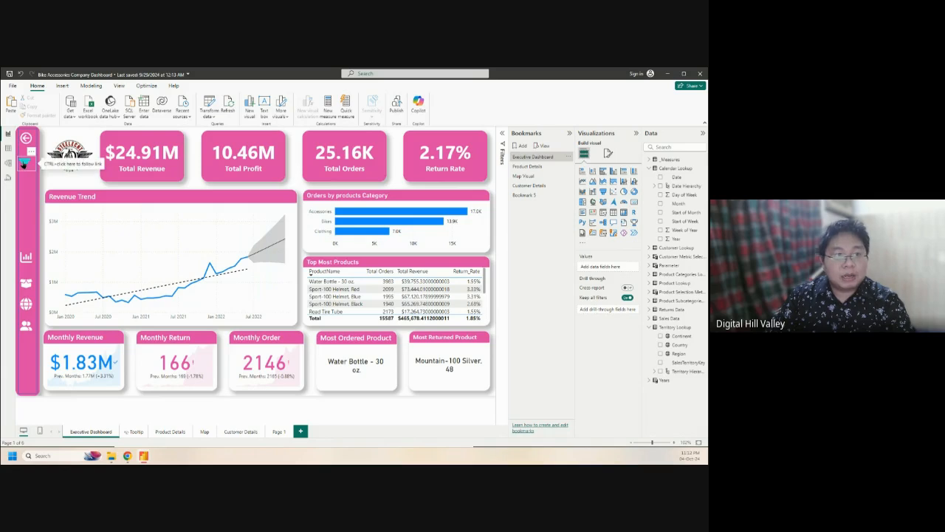
{"action": "left_click", "coordinate": [301, 432]}
{"action": "left_click_drag", "start_coordinate": [313, 433], "coordinate": [276, 433]}
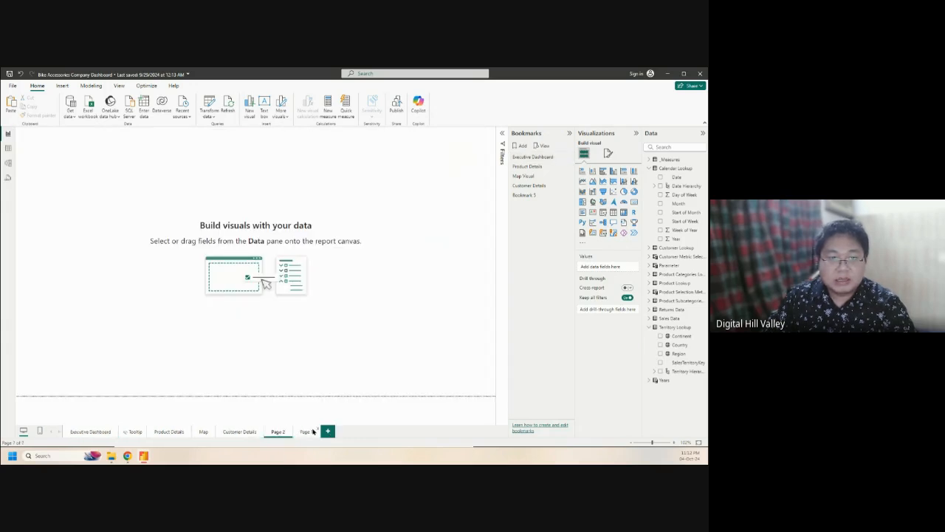
{"action": "double_click", "coordinate": [277, 432]}
{"action": "type", "text": "De"}
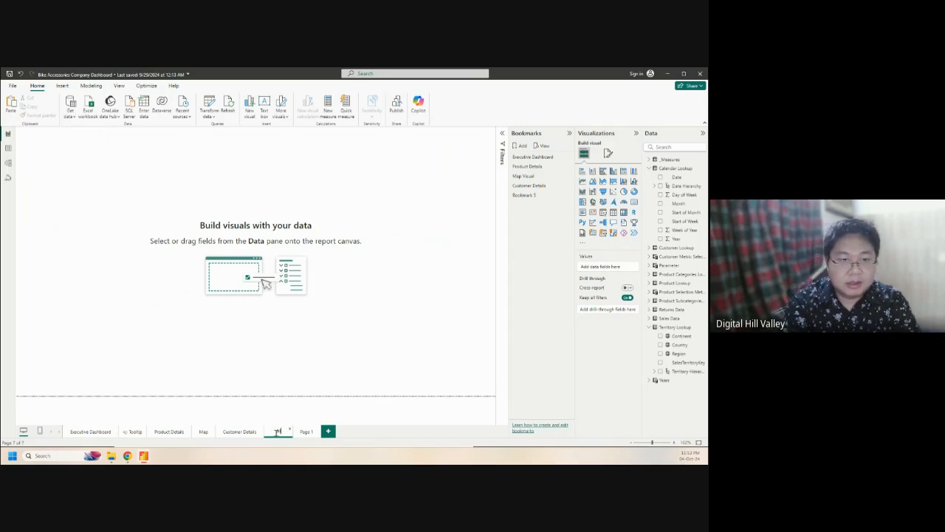
{"action": "type", "text": "sual"}
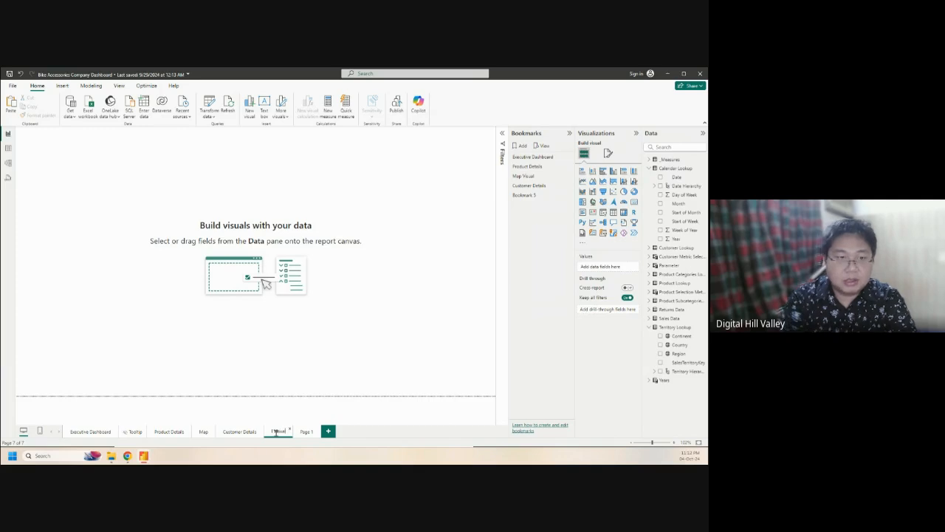
{"action": "left_click", "coordinate": [377, 420]}
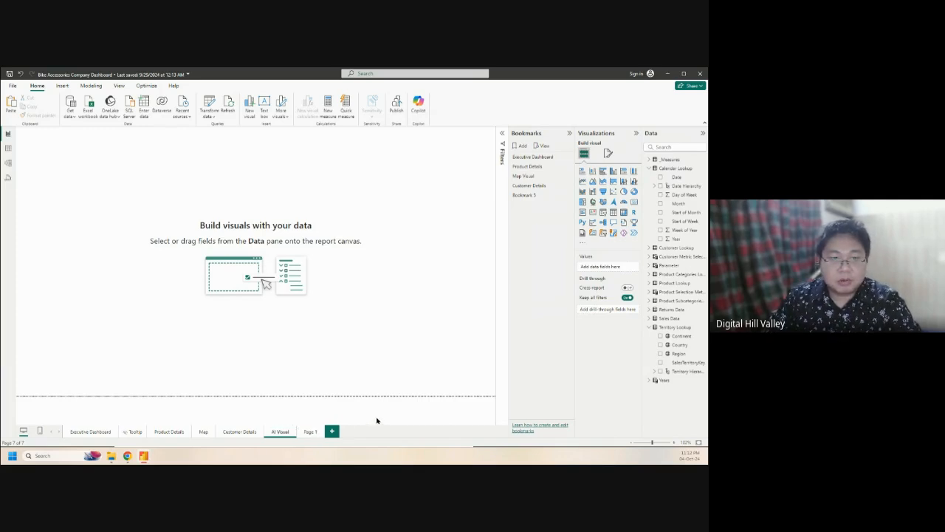
Add a bookmark for the new blank page and name it AI Visual
{"action": "left_click", "coordinate": [520, 147]}
{"action": "double_click", "coordinate": [539, 206]}
{"action": "type", "text": "AI Visual"}
{"action": "key", "text": "Return"}
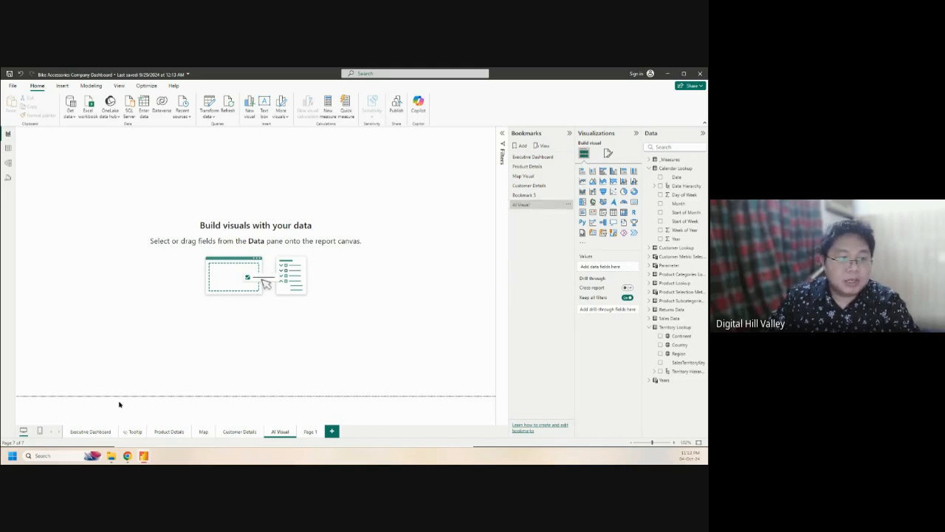
Copy the back, filter, chart, box, globe and people buttons from the Executive Dashboard page onto the AI Visual page
{"action": "left_click", "coordinate": [91, 432]}
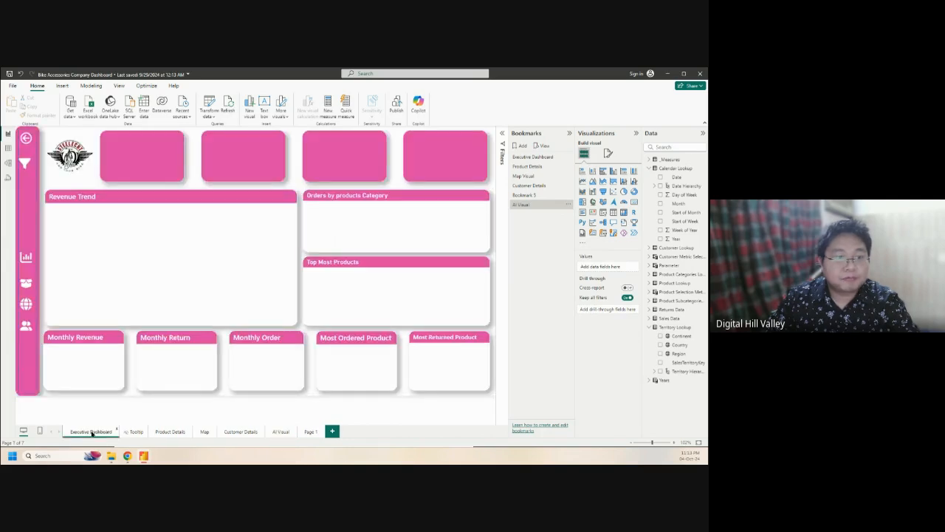
{"action": "left_click", "coordinate": [31, 147]}
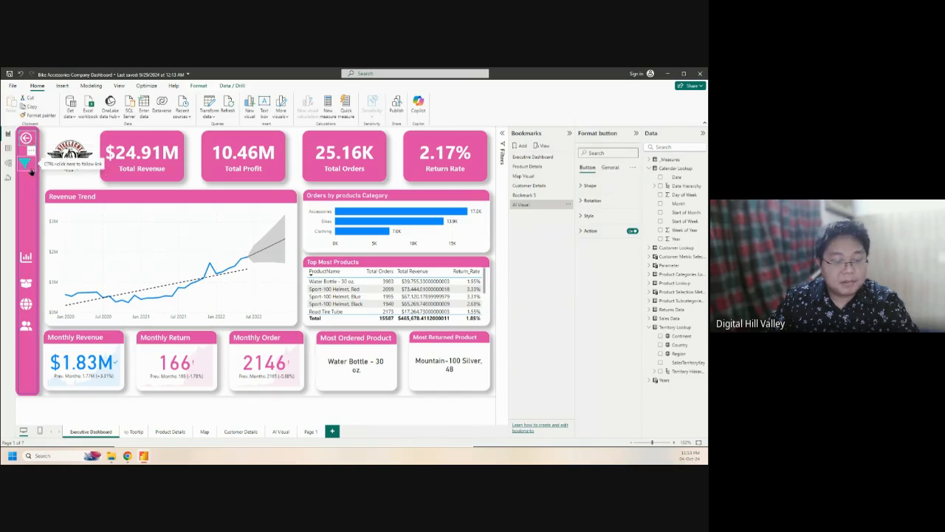
{"action": "left_click", "coordinate": [27, 256]}
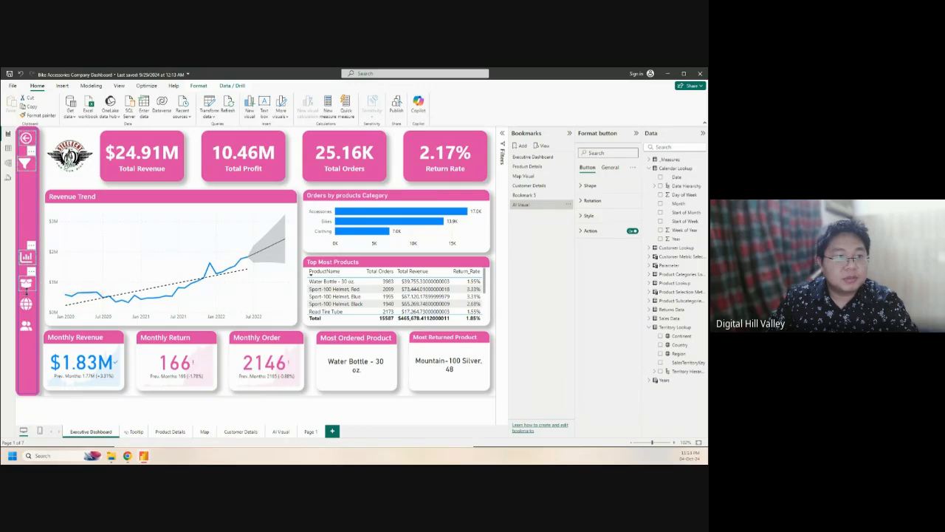
{"action": "left_click", "coordinate": [26, 329]}
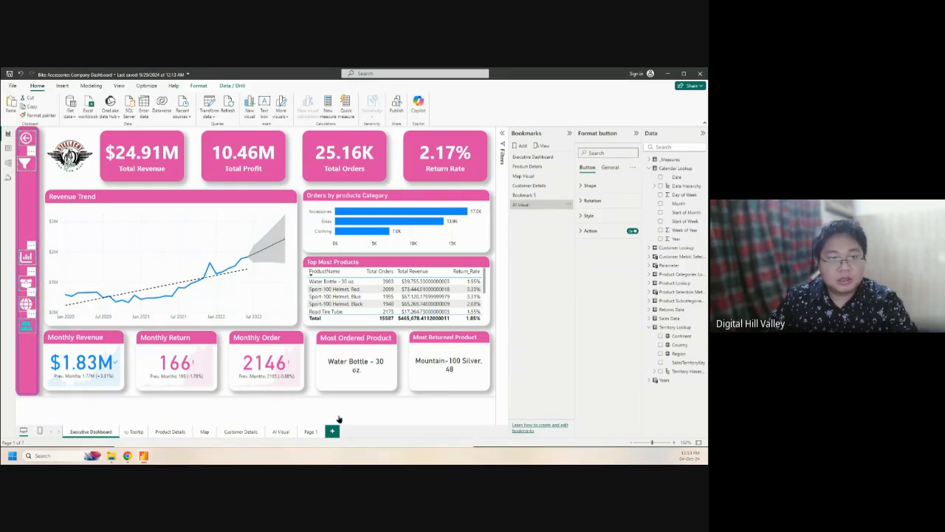
{"action": "left_click", "coordinate": [281, 432]}
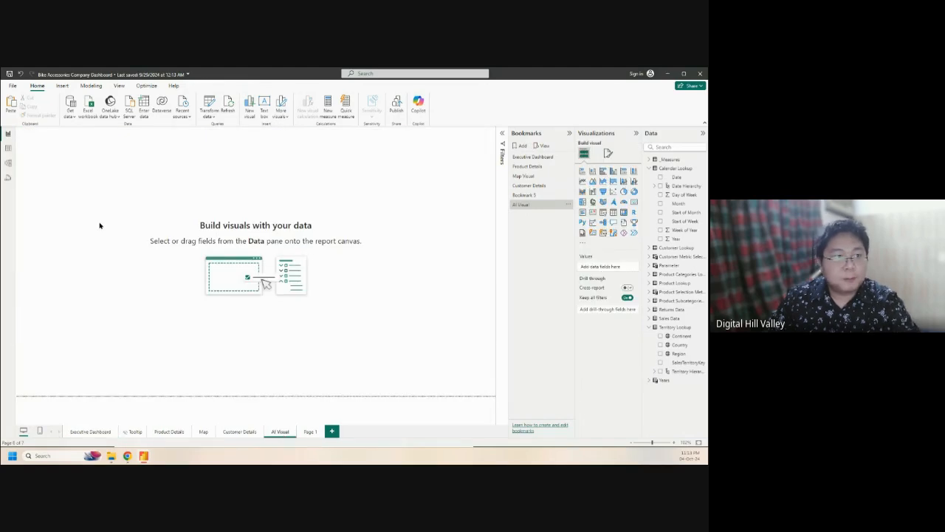
{"action": "key", "text": "ctrl+v"}
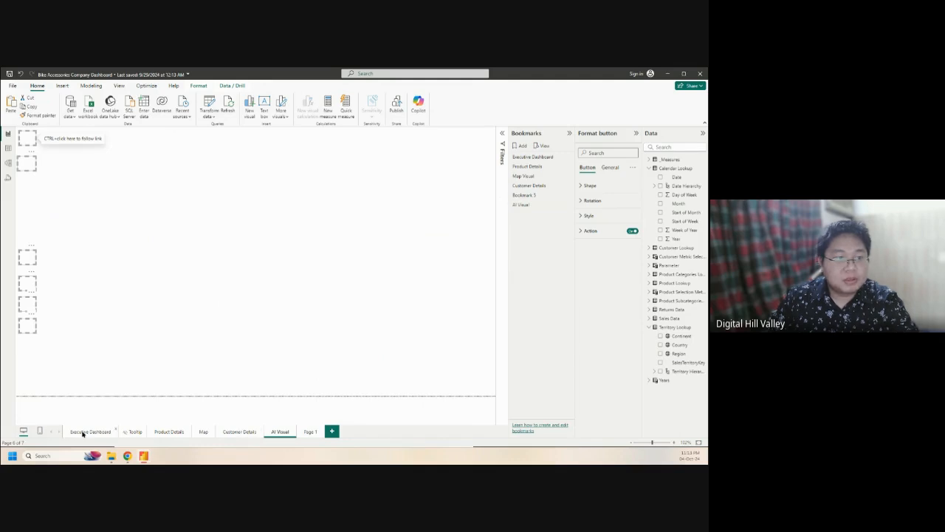
Copy the pink navigation strip shape from the Executive Dashboard page onto the AI Visual page
{"action": "left_click", "coordinate": [89, 432]}
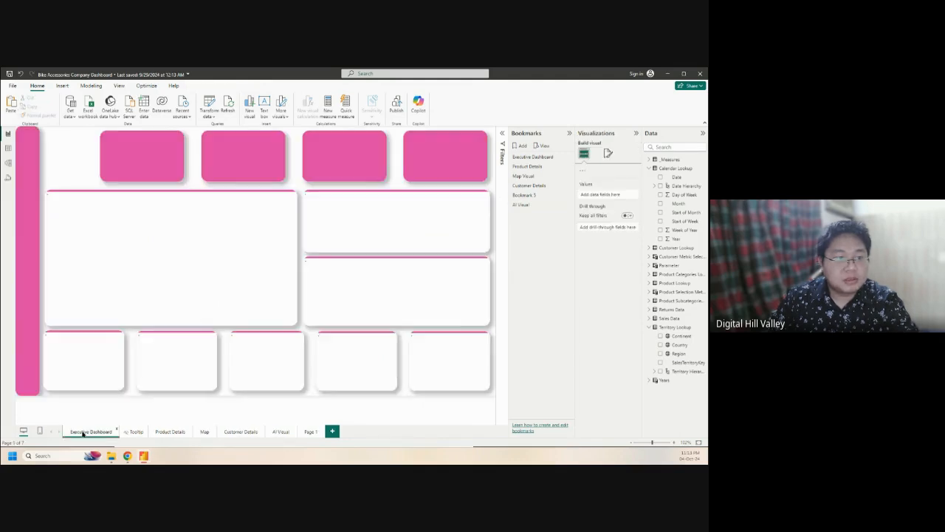
{"action": "left_click", "coordinate": [29, 357]}
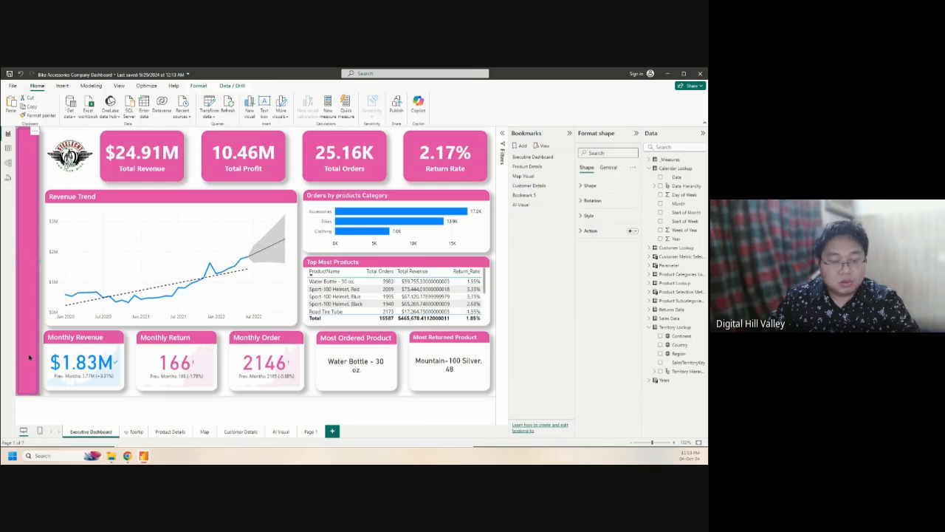
{"action": "left_click", "coordinate": [309, 432]}
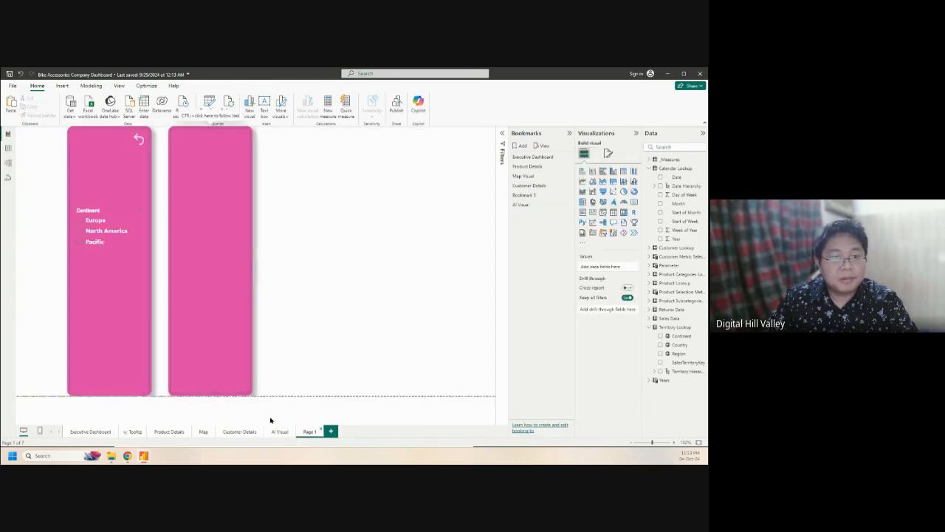
{"action": "left_click", "coordinate": [279, 432]}
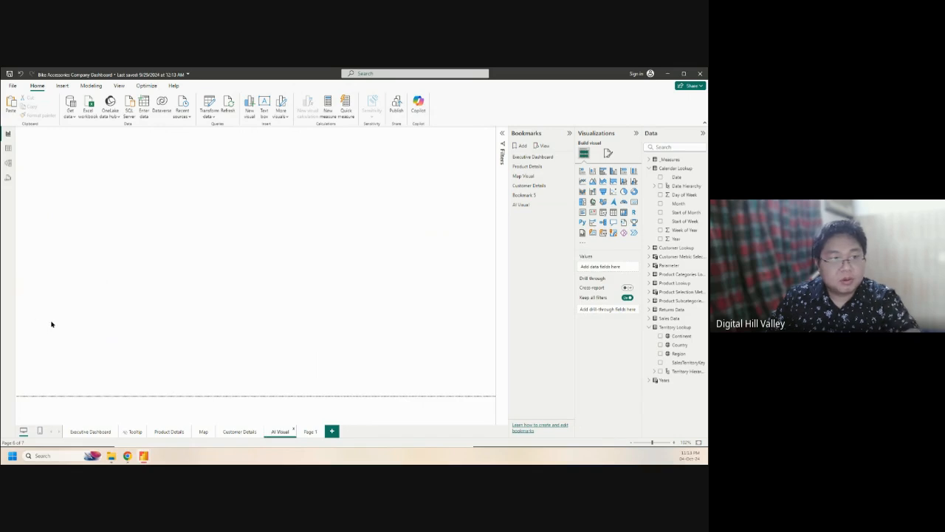
{"action": "key", "text": "ctrl+v"}
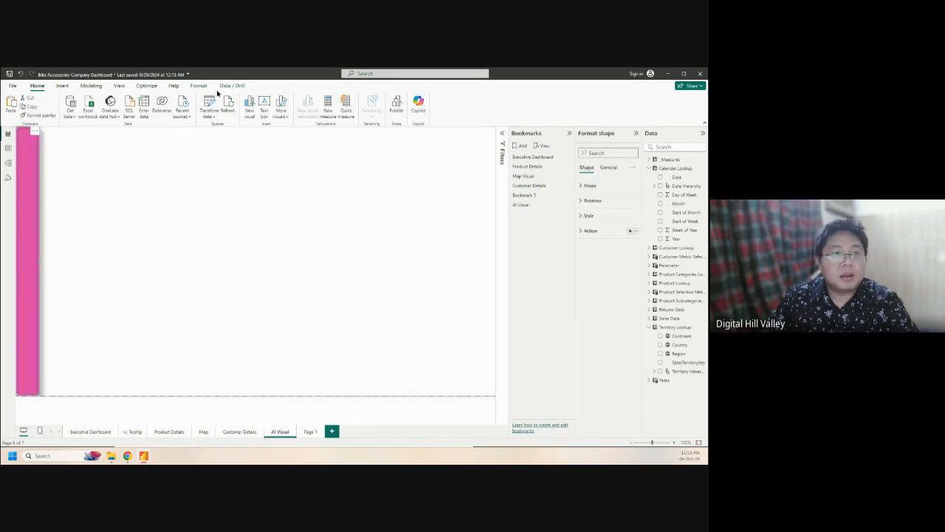
Send the pink strip on the AI Visual page to the back, behind the navigation buttons
{"action": "left_click", "coordinate": [198, 85]}
{"action": "left_click", "coordinate": [102, 120]}
{"action": "left_click", "coordinate": [121, 116]}
{"action": "left_click", "coordinate": [122, 115]}
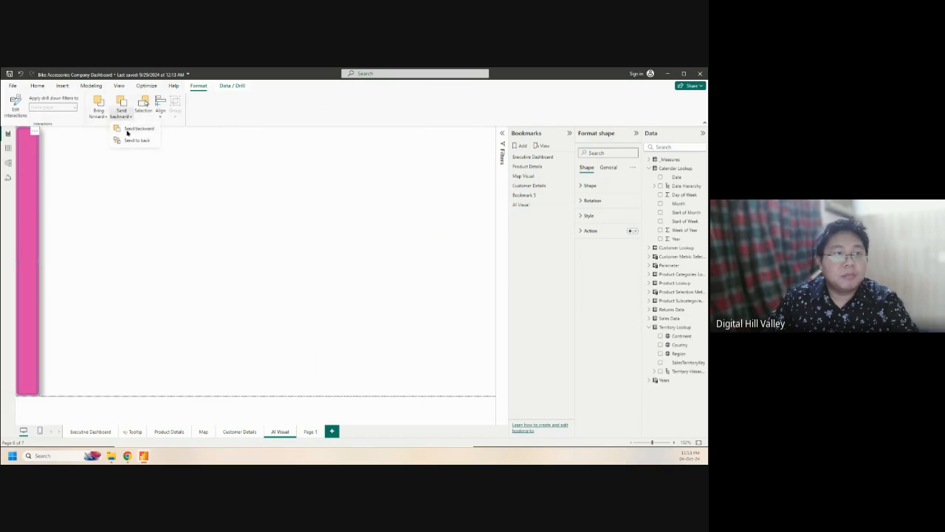
{"action": "left_click", "coordinate": [129, 131]}
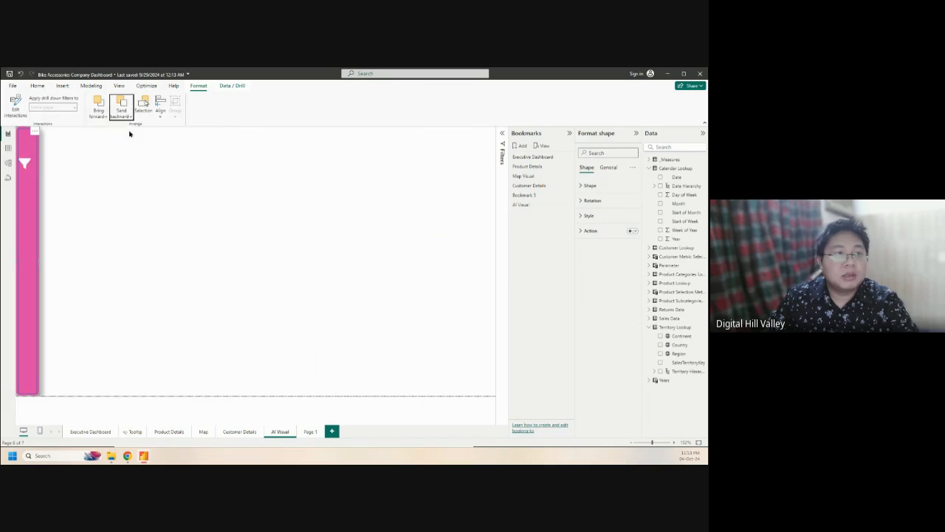
{"action": "left_click", "coordinate": [120, 115]}
{"action": "left_click", "coordinate": [126, 140]}
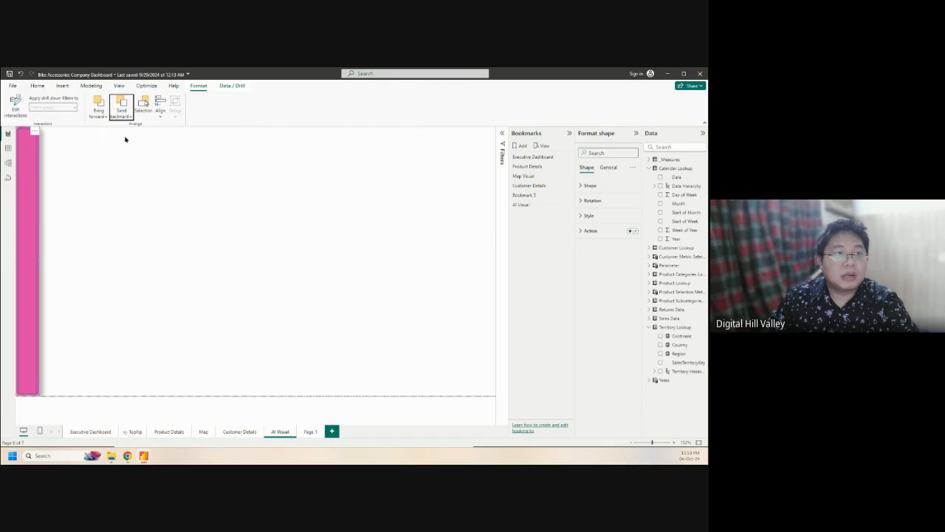
{"action": "left_click", "coordinate": [134, 243]}
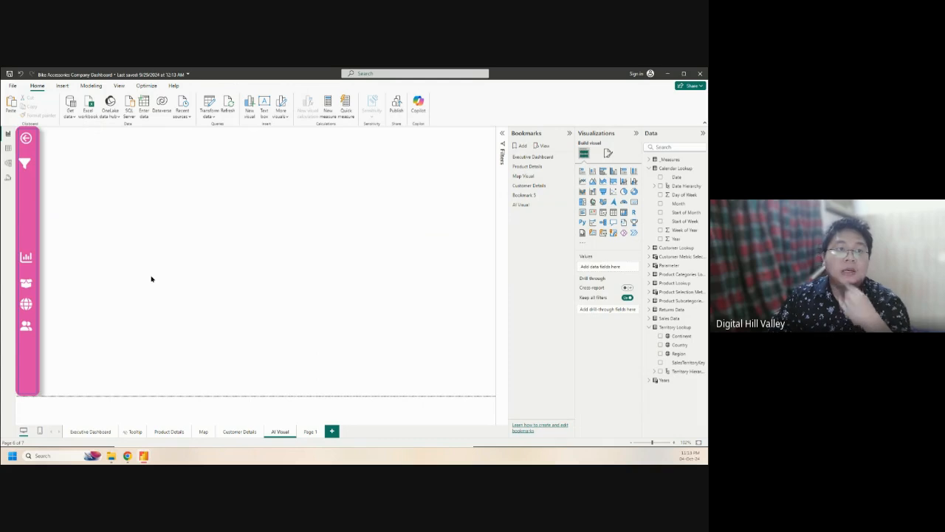
Insert a decomposition tree on the AI Visual page, placed and resized in the upper area beside the pink strip
{"action": "left_click", "coordinate": [62, 85]}
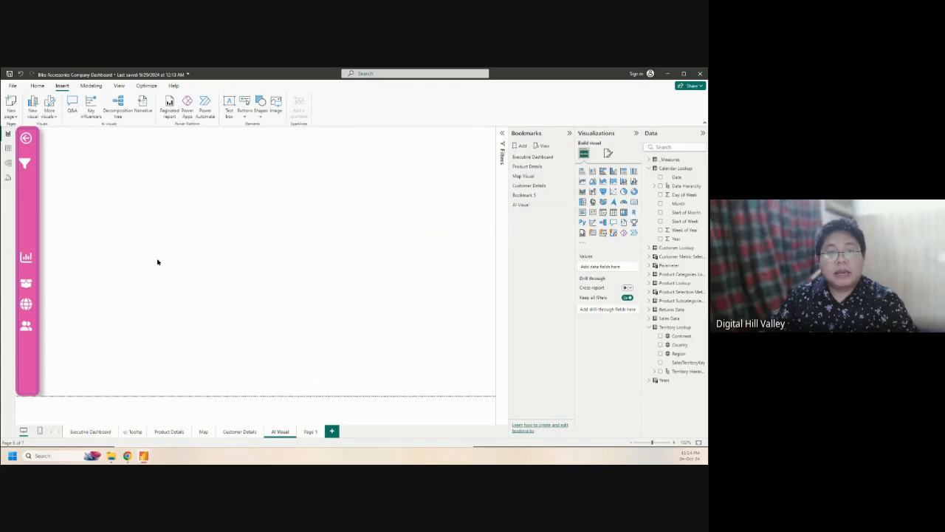
{"action": "left_click", "coordinate": [118, 112]}
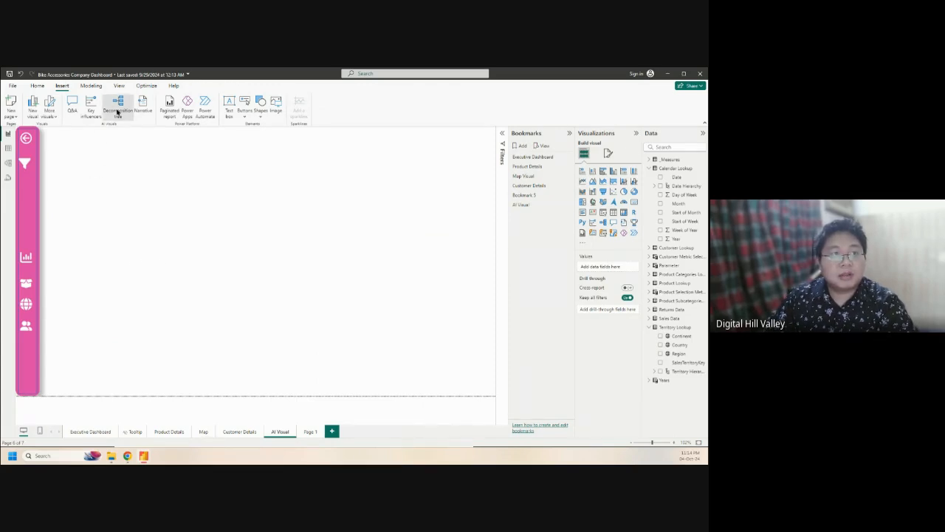
{"action": "left_click_drag", "start_coordinate": [114, 395], "coordinate": [116, 216]}
{"action": "left_click_drag", "start_coordinate": [110, 180], "coordinate": [281, 177]}
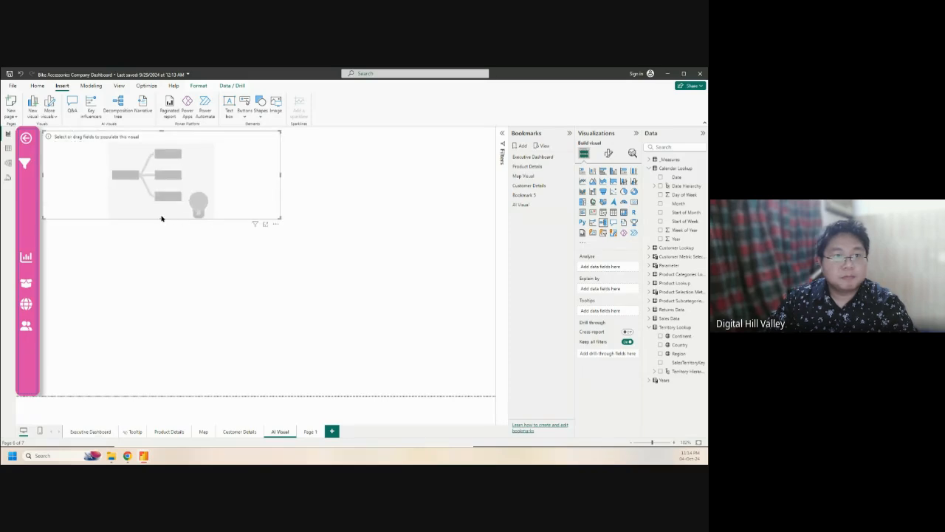
{"action": "left_click_drag", "start_coordinate": [161, 216], "coordinate": [162, 234]}
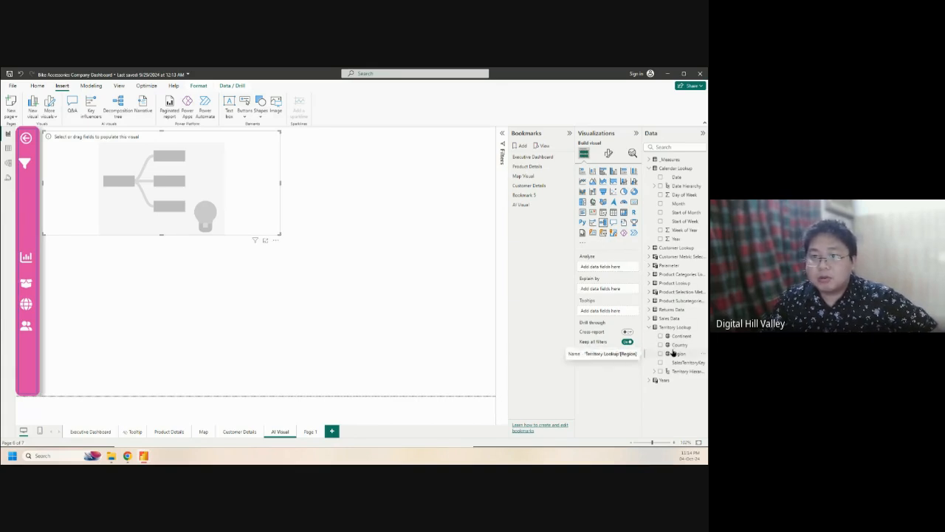
Analyze the Customer Lookup field Gender in the decomposition tree, explained by Occupation and AnnualIncome
{"action": "left_click", "coordinate": [650, 248]}
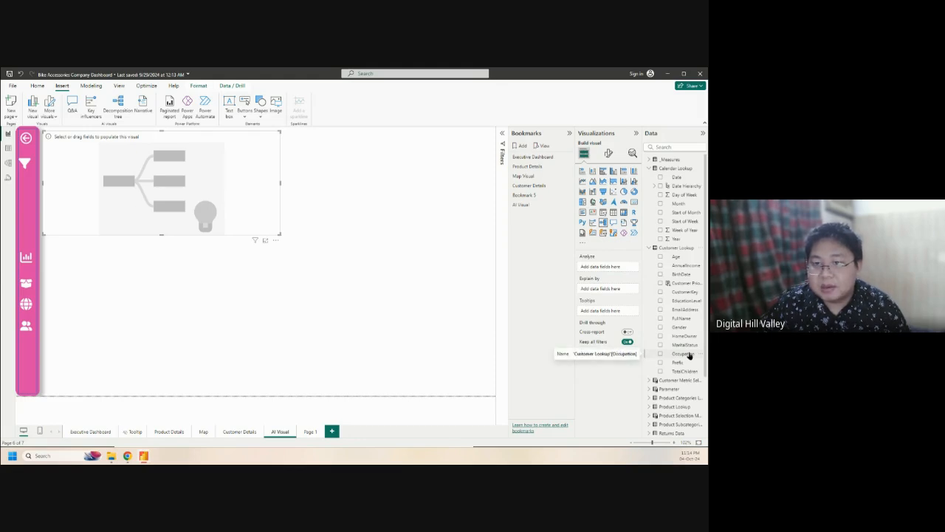
{"action": "left_click_drag", "start_coordinate": [685, 332], "coordinate": [619, 268]}
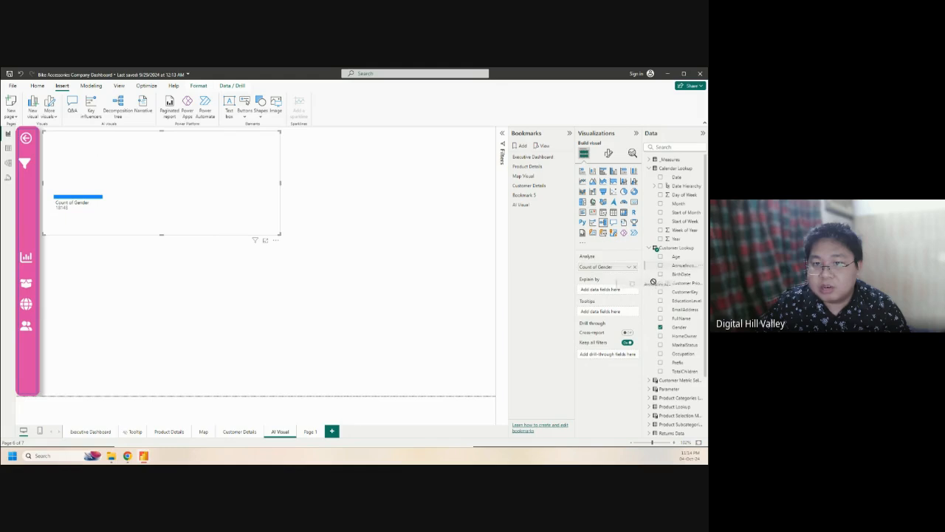
{"action": "left_click_drag", "start_coordinate": [616, 291], "coordinate": [617, 291]}
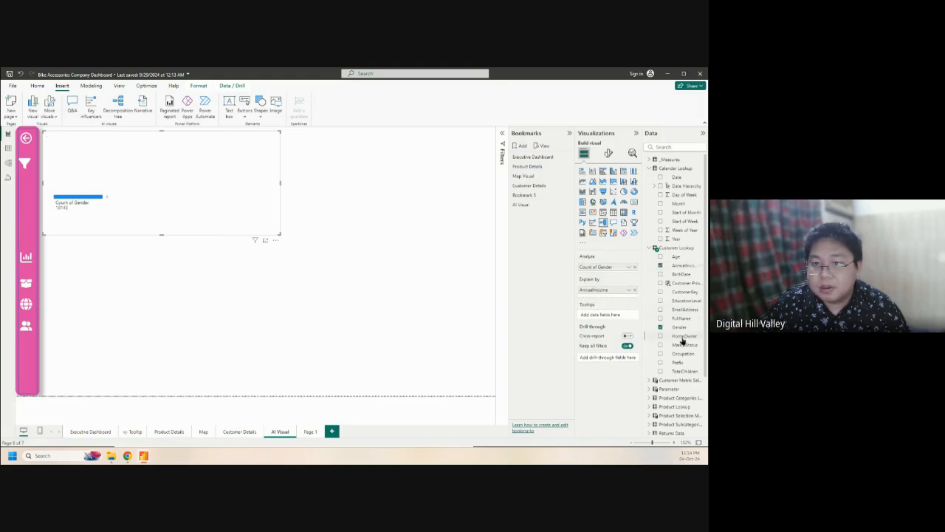
{"action": "left_click_drag", "start_coordinate": [683, 355], "coordinate": [613, 289]}
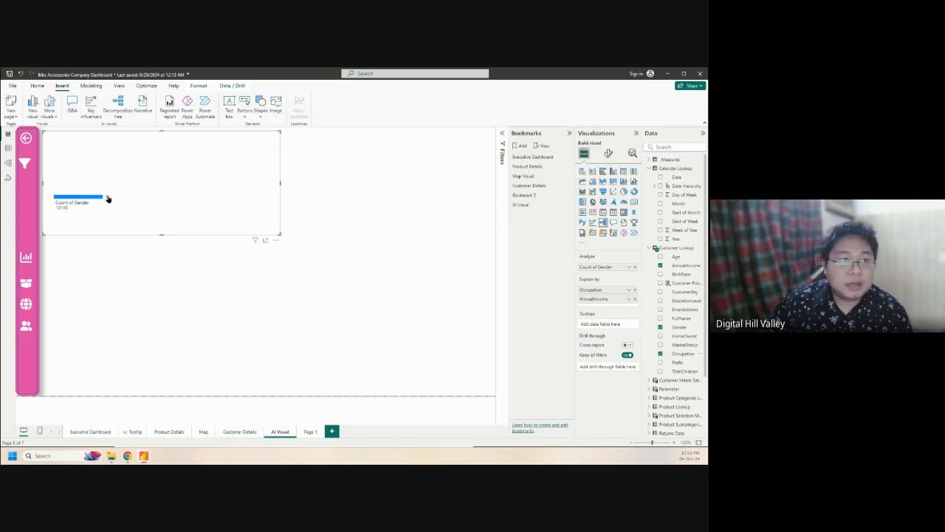
Expand the tree's root by High value, and split the Professional node by High value as well
{"action": "left_click", "coordinate": [107, 198]}
{"action": "left_click", "coordinate": [126, 200]}
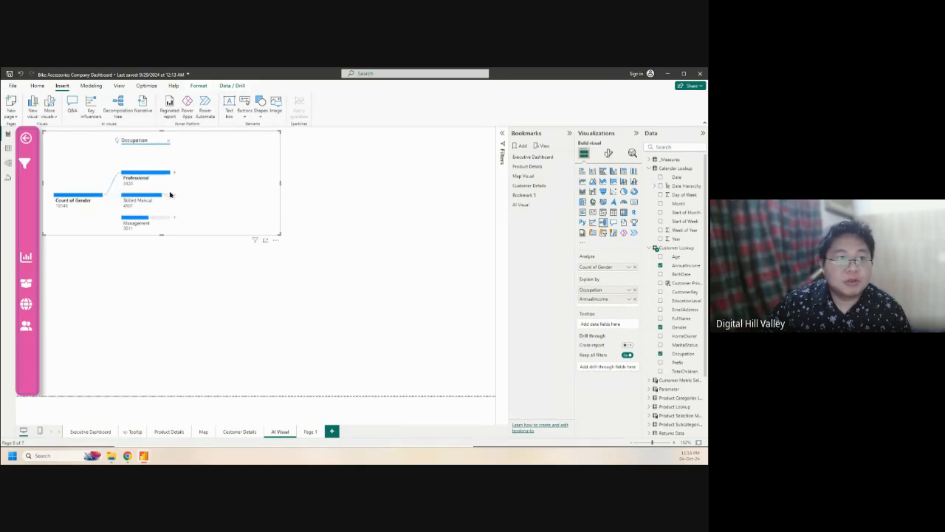
{"action": "left_click", "coordinate": [174, 172]}
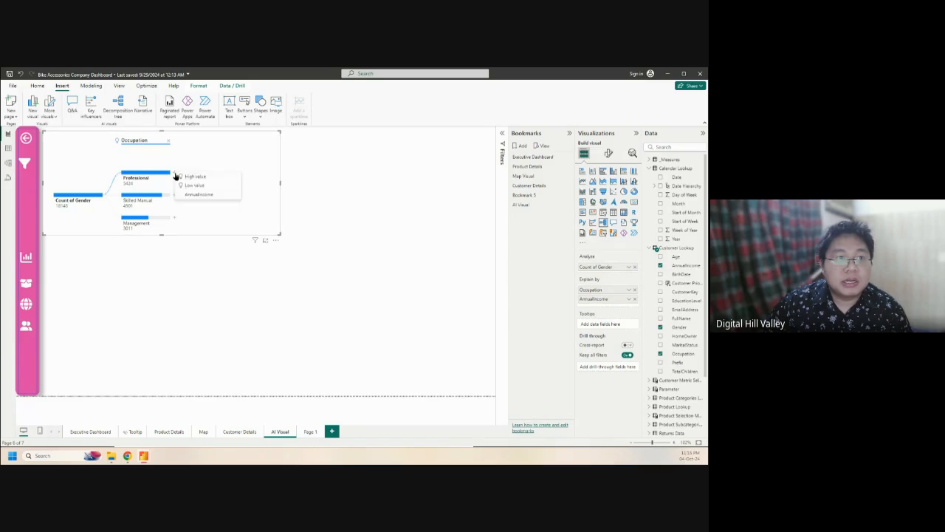
{"action": "left_click", "coordinate": [191, 177]}
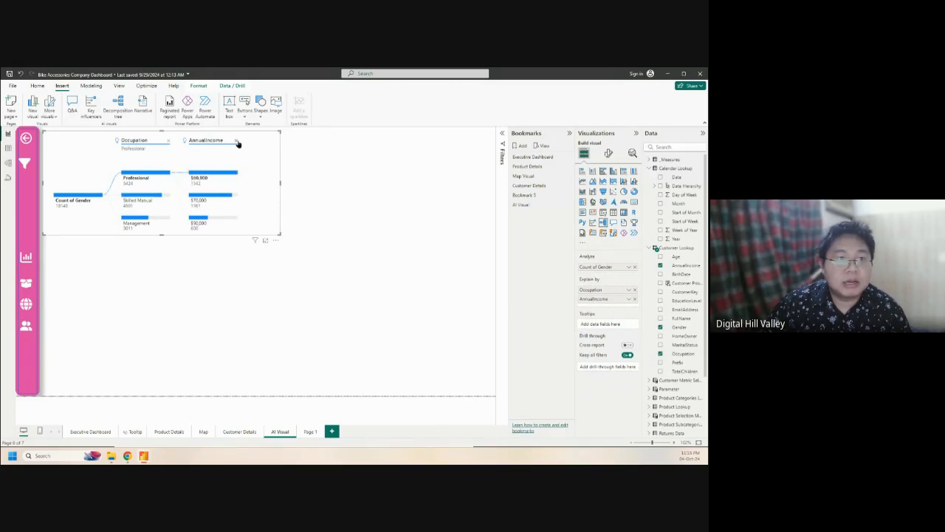
Try the High value split on Skilled Manual instead, and go back to splitting the Professional node
{"action": "left_click", "coordinate": [236, 141]}
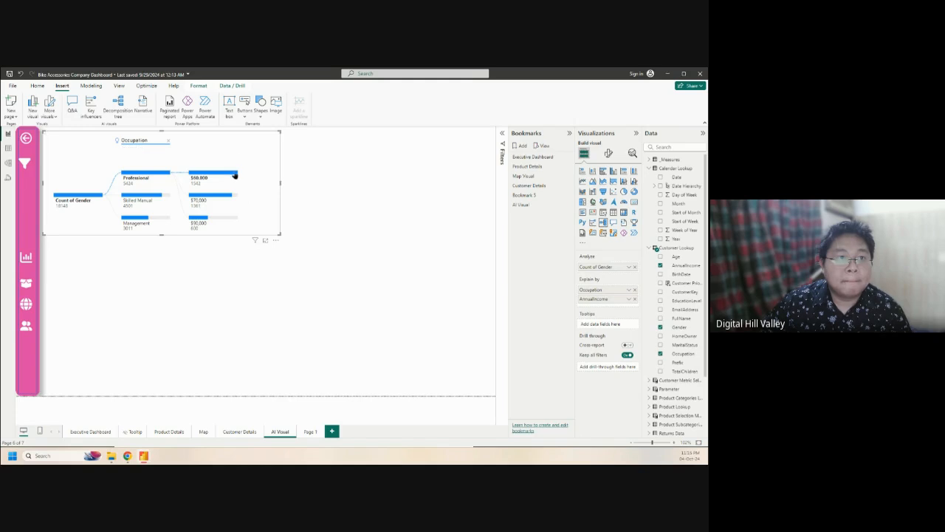
{"action": "left_click", "coordinate": [175, 196]}
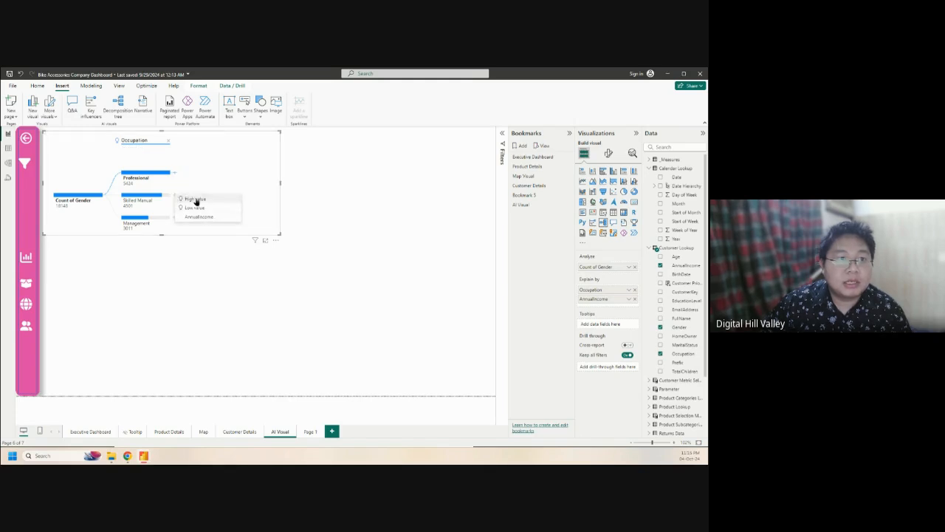
{"action": "left_click", "coordinate": [197, 200]}
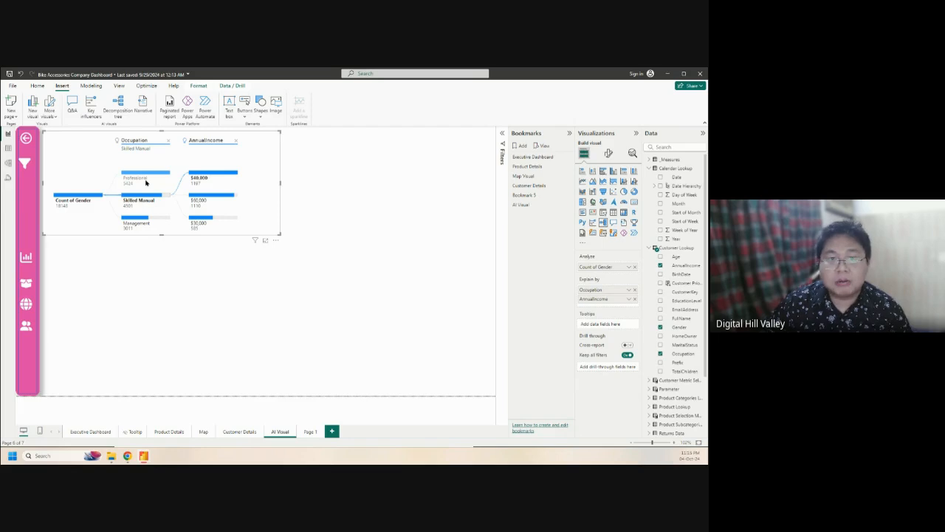
{"action": "mouse_move", "coordinate": [145, 183]}
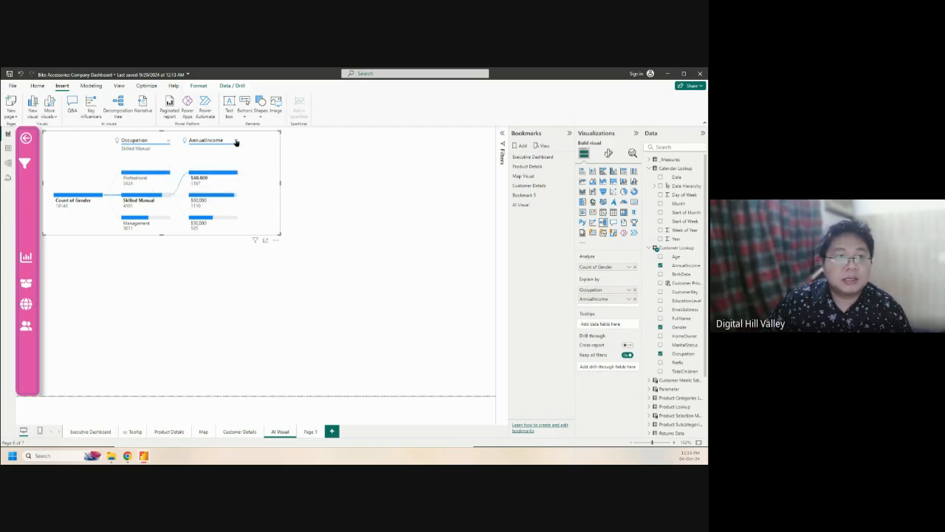
{"action": "left_click", "coordinate": [236, 141]}
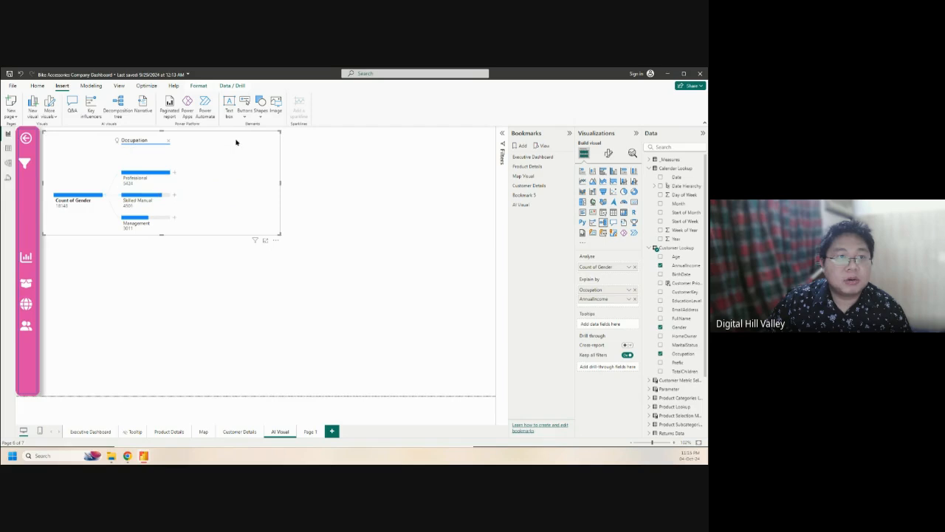
{"action": "left_click", "coordinate": [175, 176]}
{"action": "left_click", "coordinate": [189, 177]}
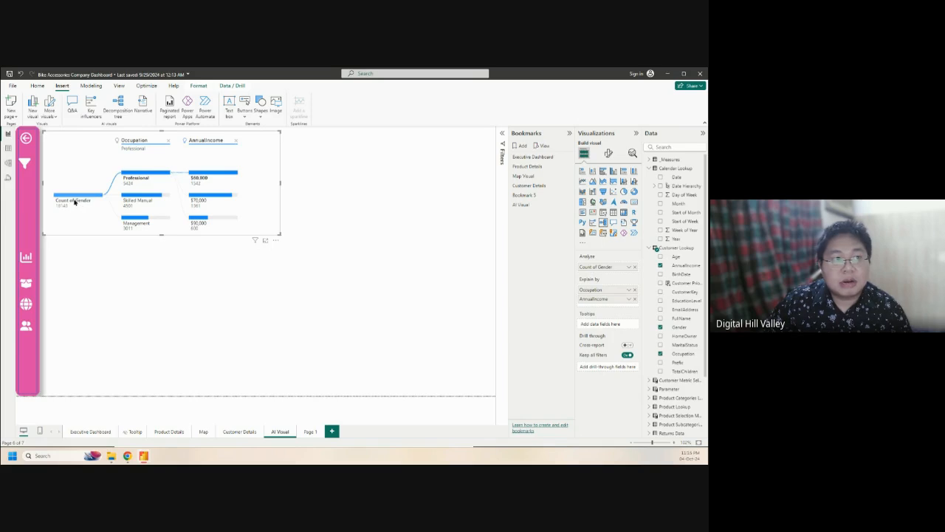
Rename the analyzed Count of Gender field to Gender for this visual
{"action": "mouse_move", "coordinate": [75, 201]}
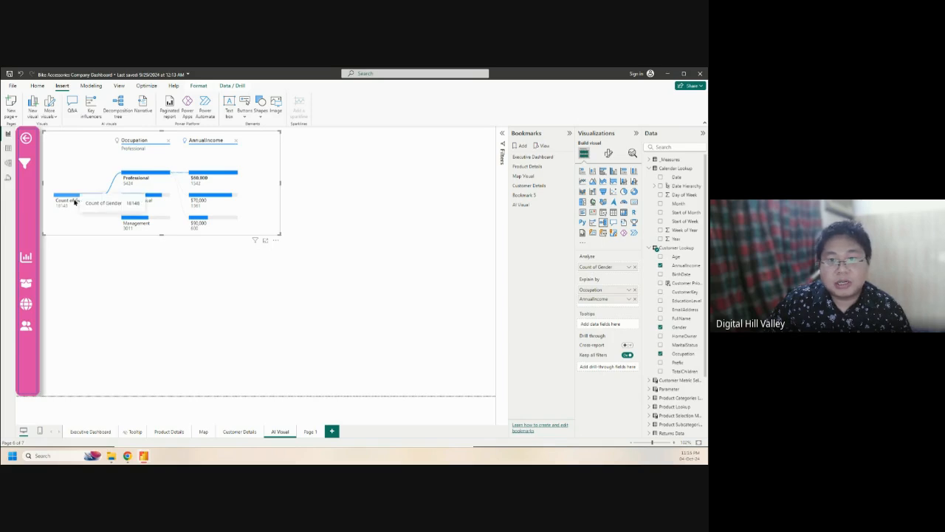
{"action": "double_click", "coordinate": [597, 267]}
{"action": "type", "text": "G"}
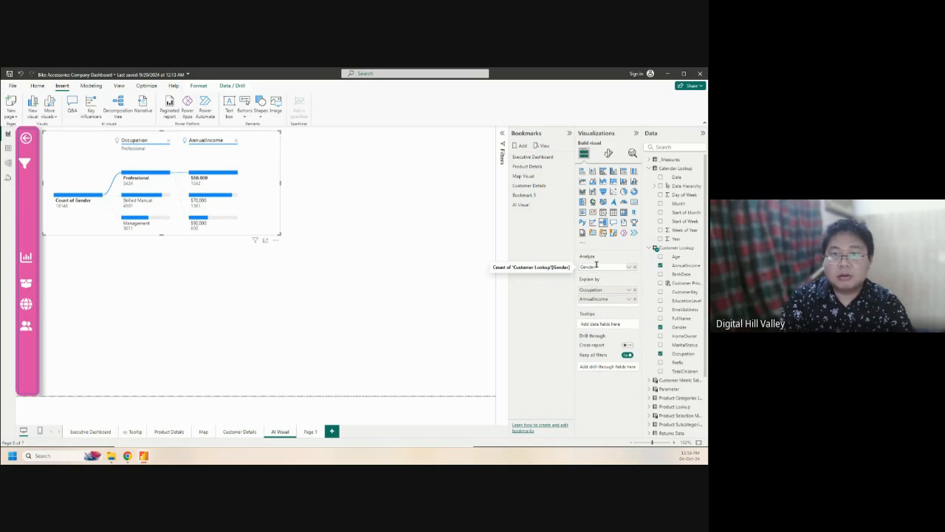
{"action": "key", "text": "Return"}
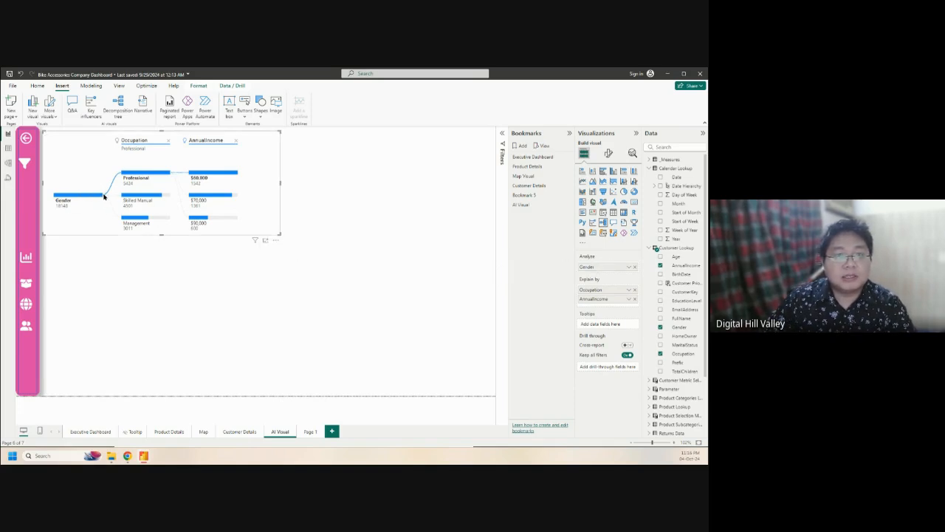
Try Count (Distinct) as the aggregation of the Gender field, and set it back to Count
{"action": "left_click", "coordinate": [628, 267]}
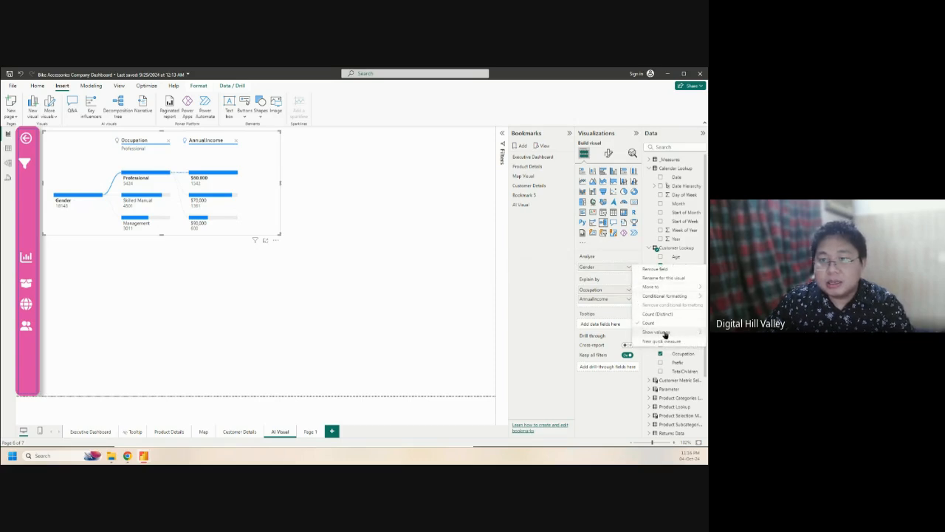
{"action": "mouse_move", "coordinate": [668, 330]}
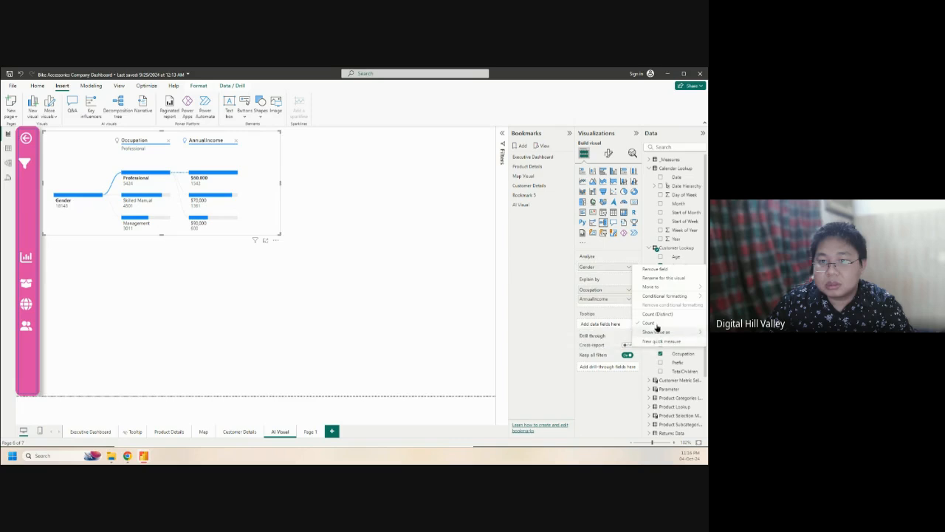
{"action": "left_click", "coordinate": [628, 268]}
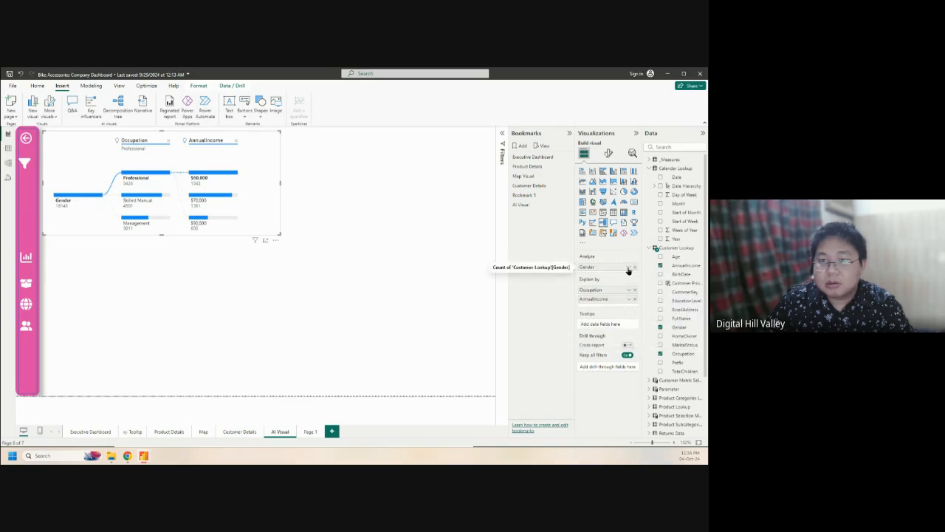
{"action": "left_click", "coordinate": [628, 270]}
{"action": "mouse_move", "coordinate": [669, 299]}
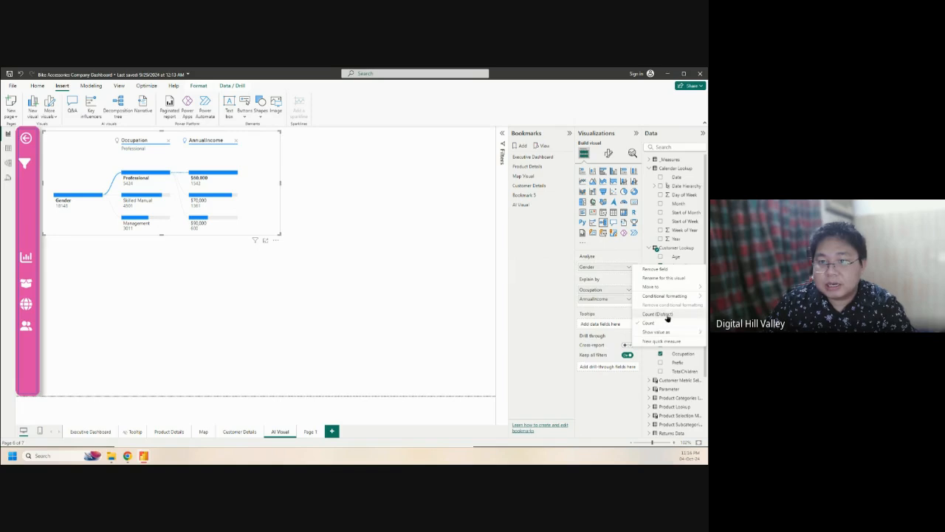
{"action": "left_click", "coordinate": [667, 318]}
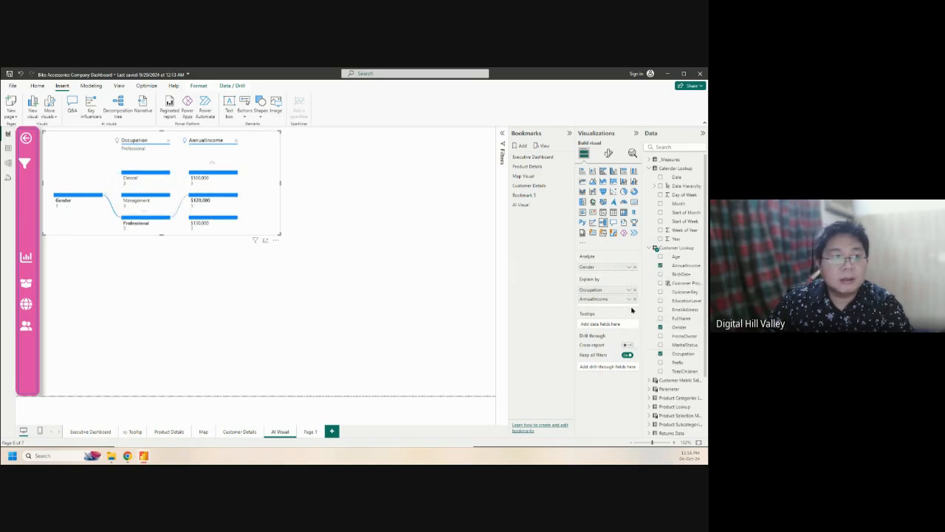
{"action": "left_click", "coordinate": [629, 266]}
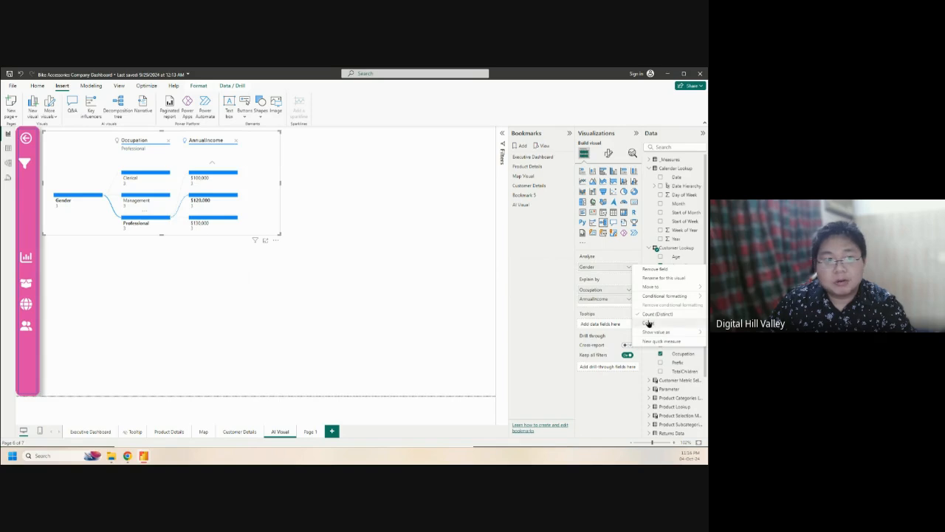
{"action": "left_click", "coordinate": [649, 323]}
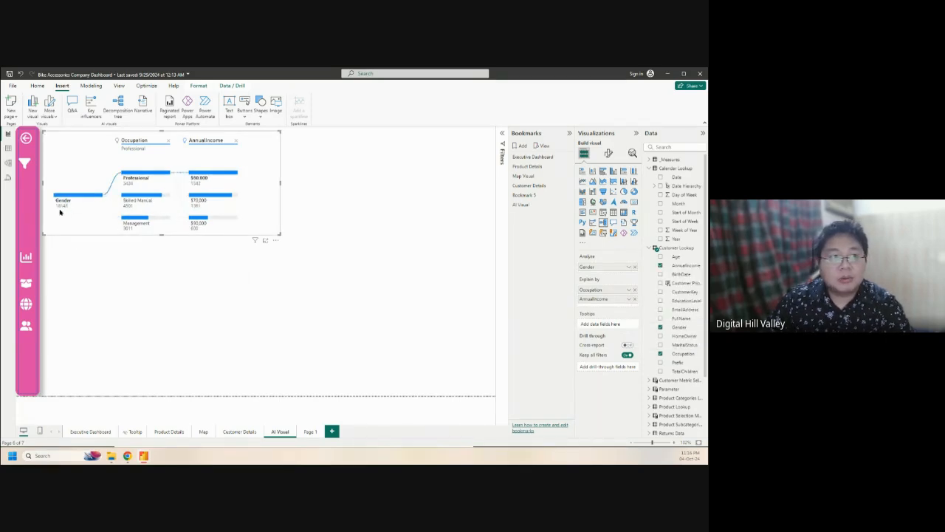
Replace Gender with the Total Orders measure as the decomposition tree's analyzed value
{"action": "left_click", "coordinate": [635, 268]}
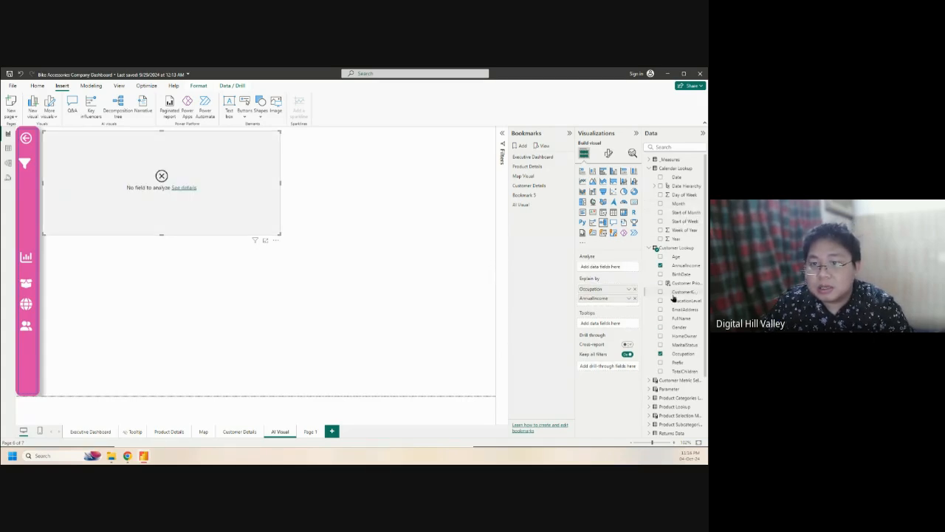
{"action": "scroll", "coordinate": [672, 332], "scroll_direction": "down", "scroll_amount": 2}
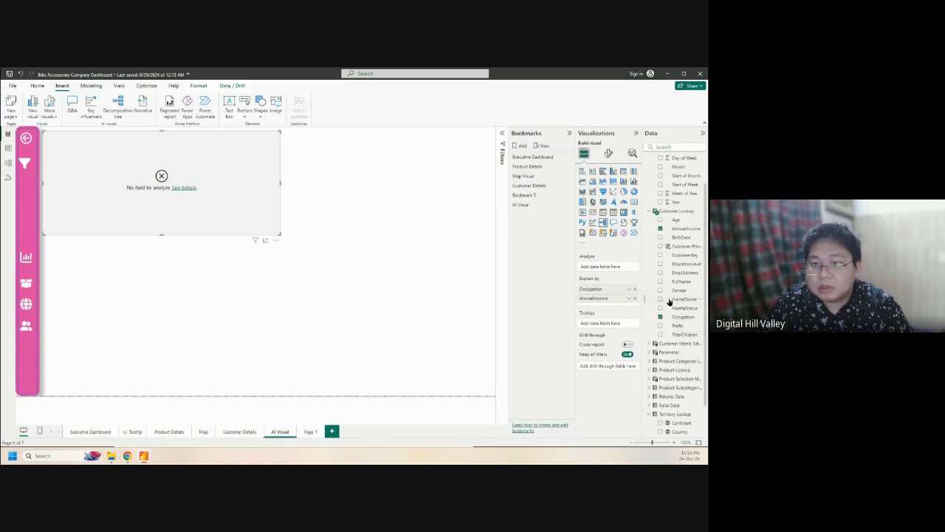
{"action": "scroll", "coordinate": [667, 270], "scroll_direction": "up", "scroll_amount": 2}
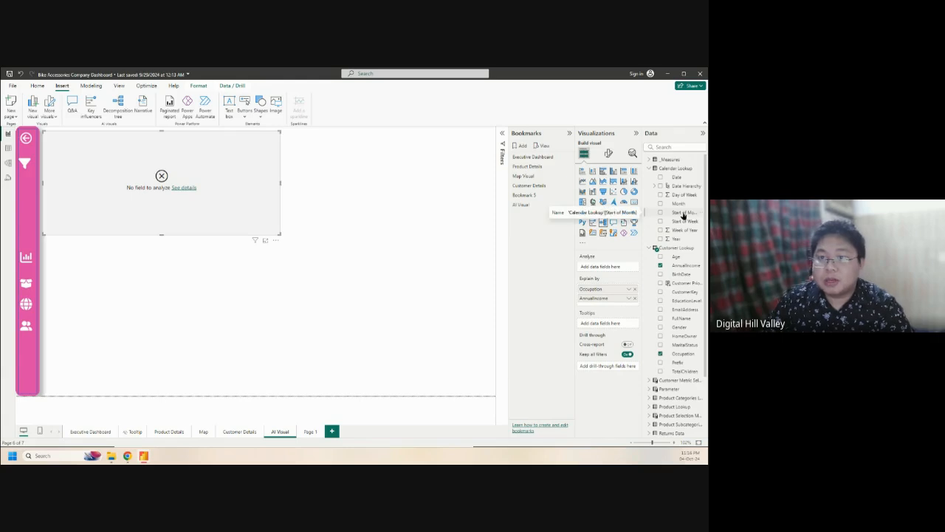
{"action": "left_click", "coordinate": [650, 160]}
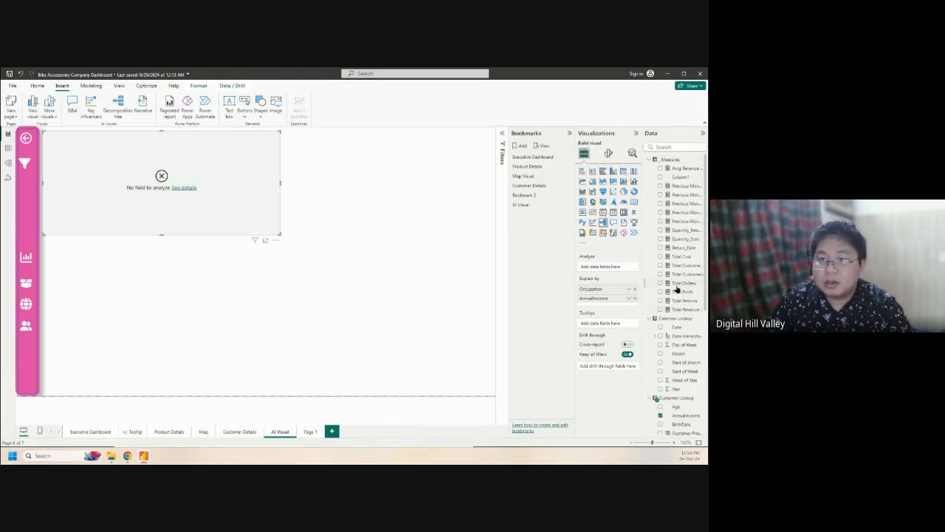
{"action": "left_click_drag", "start_coordinate": [680, 283], "coordinate": [612, 271]}
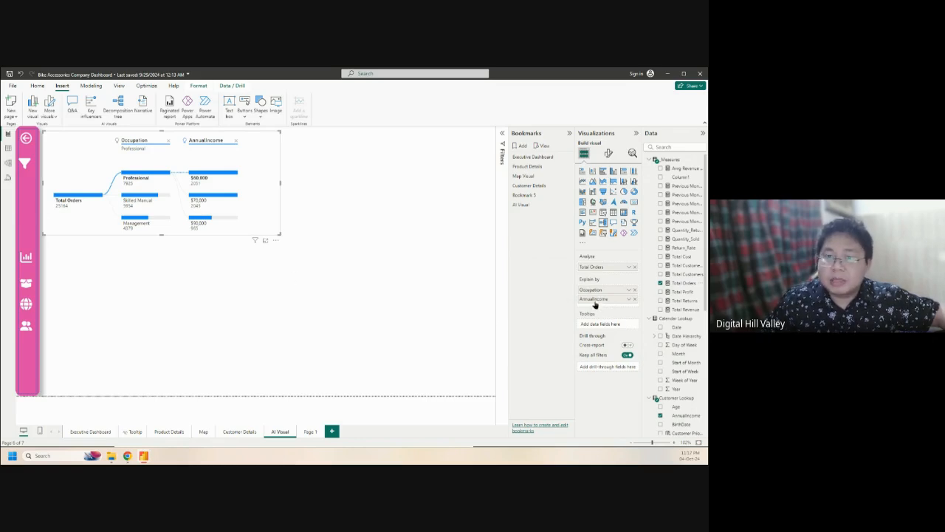
Narrow the decomposition tree and add a key influencers visual beneath it, extended down to the page's lower edge
{"action": "left_click_drag", "start_coordinate": [280, 183], "coordinate": [247, 186]}
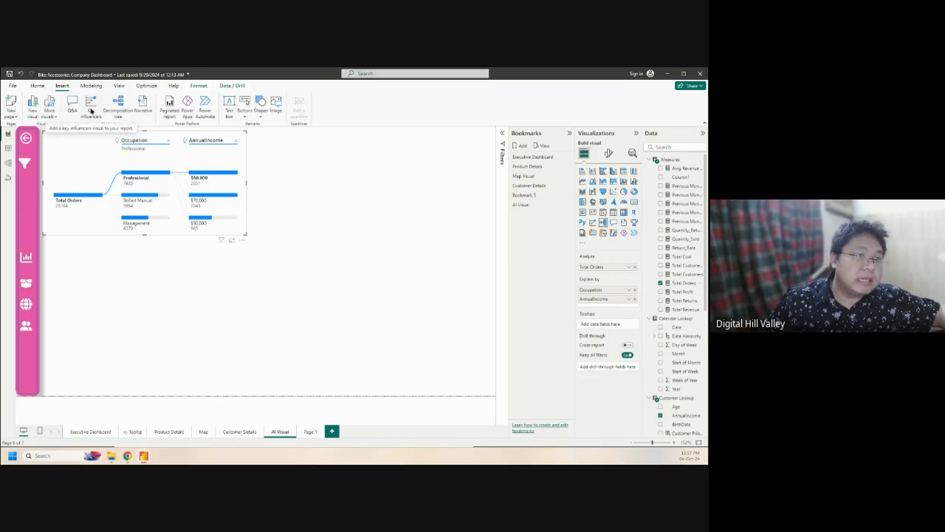
{"action": "left_click", "coordinate": [91, 111]}
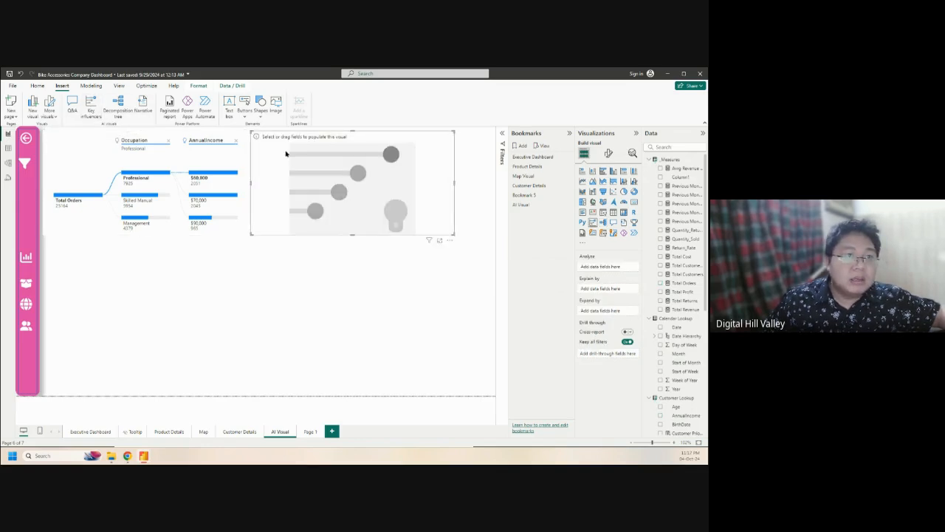
{"action": "left_click_drag", "start_coordinate": [286, 154], "coordinate": [78, 264]}
{"action": "left_click_drag", "start_coordinate": [145, 348], "coordinate": [138, 392]}
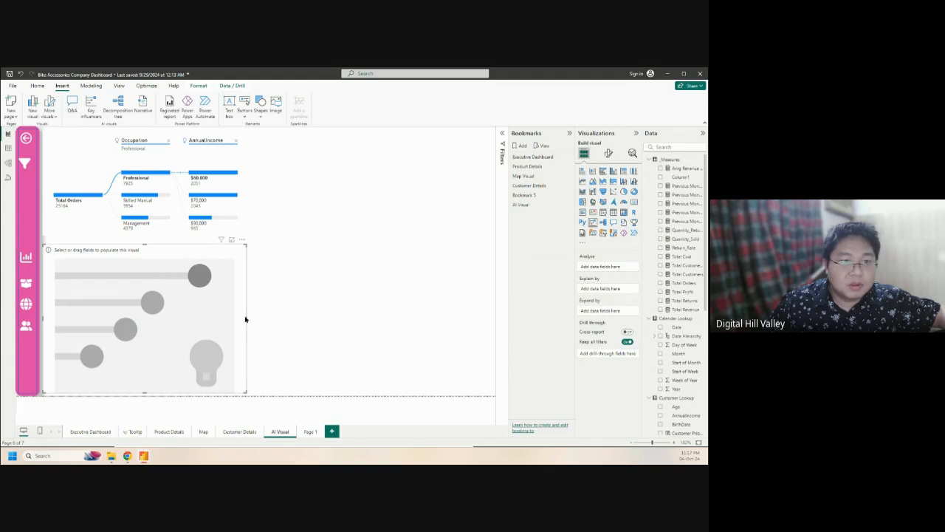
Widen the key influencers visual across to the right edge of the report page
{"action": "left_click_drag", "start_coordinate": [246, 318], "coordinate": [492, 347]}
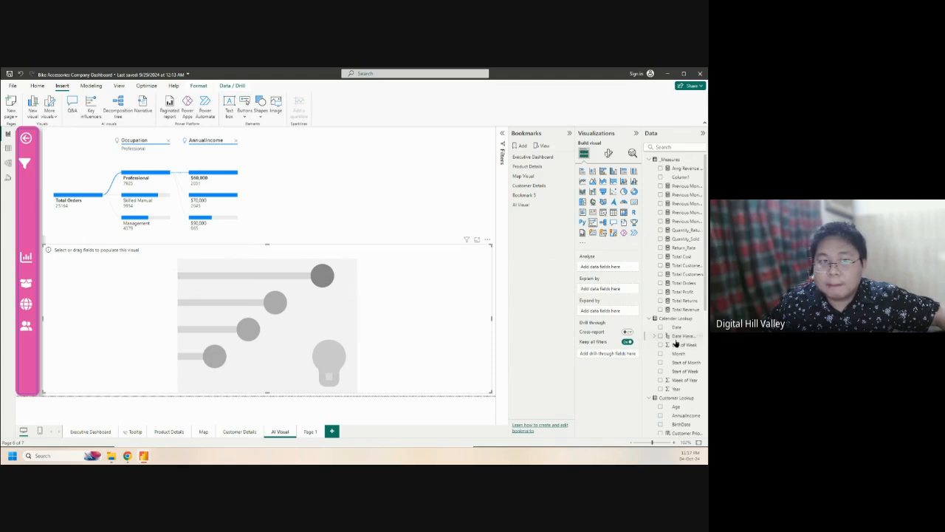
{"action": "scroll", "coordinate": [675, 343], "scroll_direction": "down", "scroll_amount": 2}
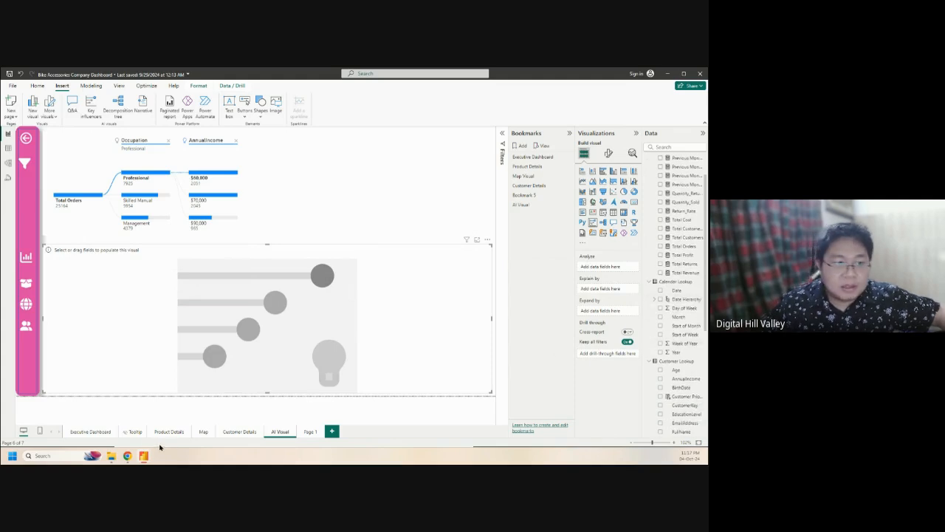
Switch to the Adventure Company Project report, examine the field setup of its key influencers visual, and return to the Bike Accessories dashboard
{"action": "mouse_move", "coordinate": [144, 456]}
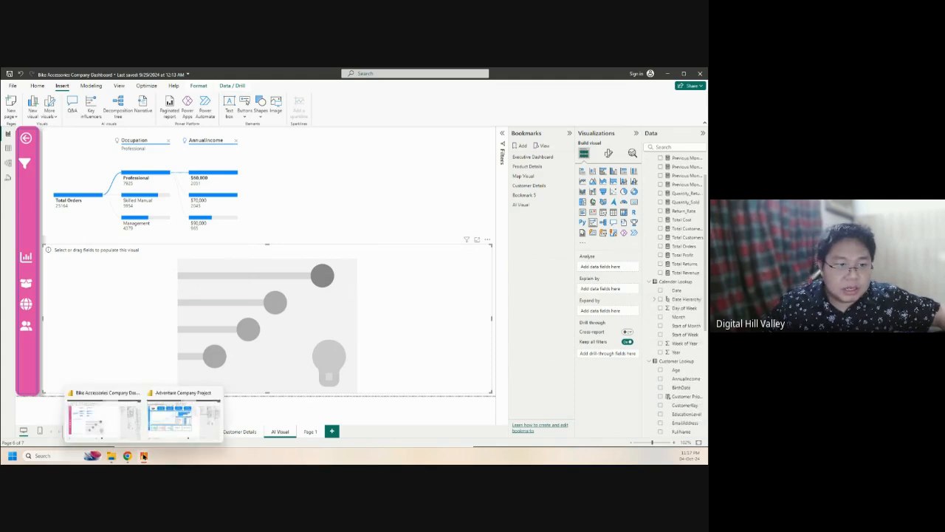
{"action": "left_click", "coordinate": [179, 421]}
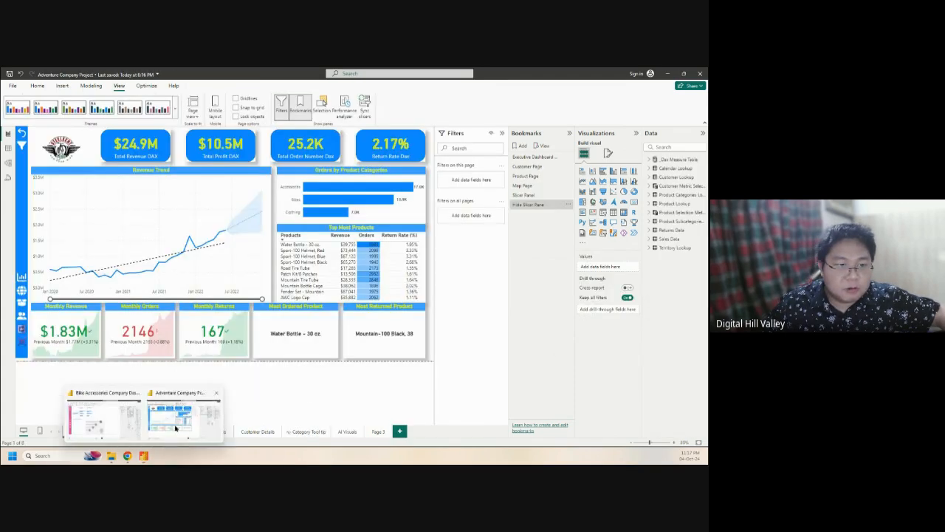
{"action": "left_click", "coordinate": [348, 431]}
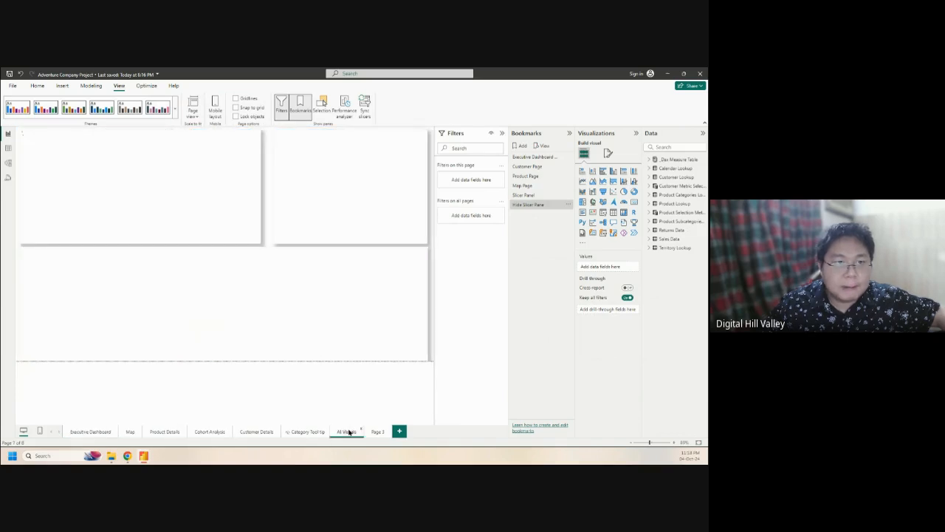
{"action": "left_click", "coordinate": [267, 260]}
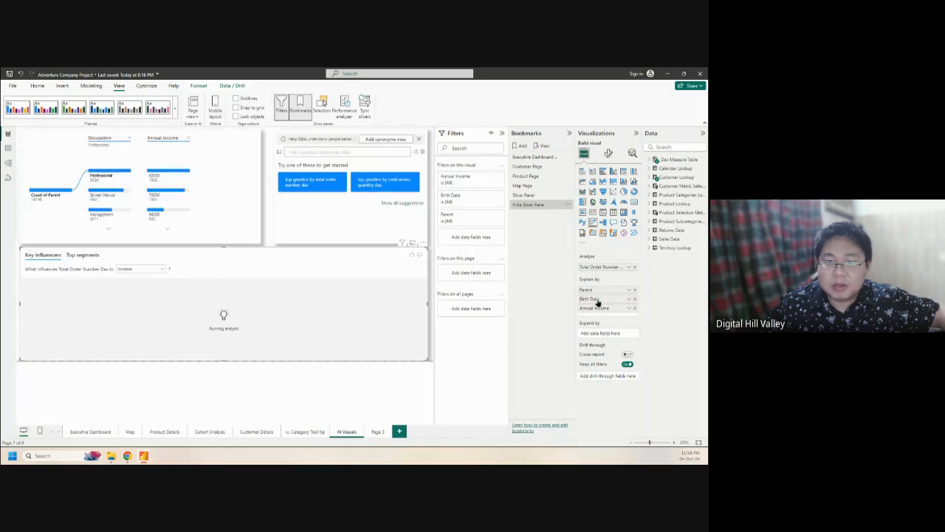
{"action": "left_click", "coordinate": [666, 74]}
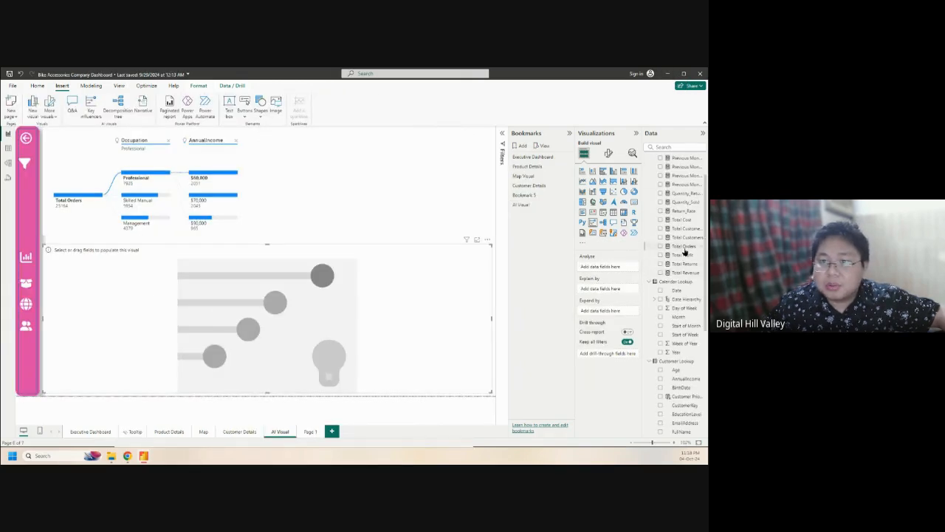
Set the key influencers visual to analyze Total Orders, explained by Age, AnnualIncome and BirthDate
{"action": "left_click_drag", "start_coordinate": [684, 250], "coordinate": [614, 270]}
{"action": "scroll", "coordinate": [664, 347], "scroll_direction": "down", "scroll_amount": 3}
{"action": "left_click_drag", "start_coordinate": [677, 260], "coordinate": [626, 292]}
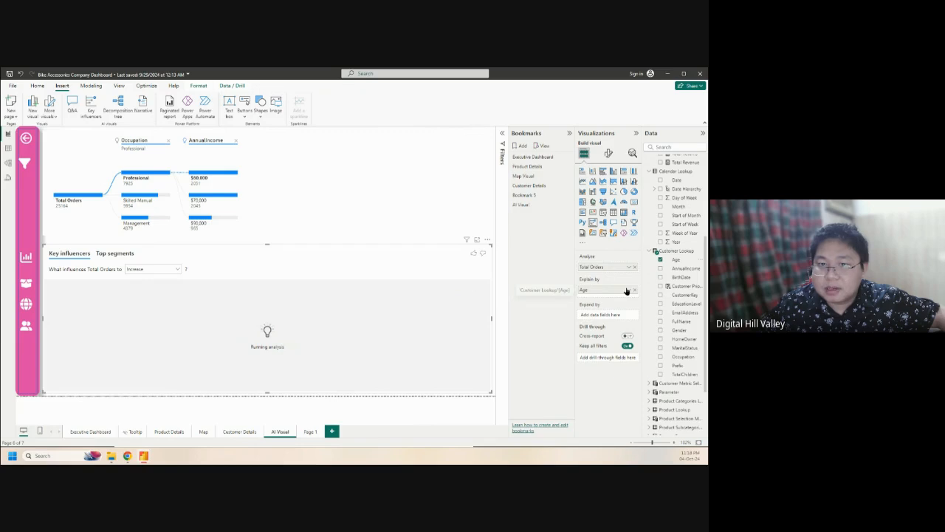
{"action": "left_click_drag", "start_coordinate": [685, 272], "coordinate": [620, 300]}
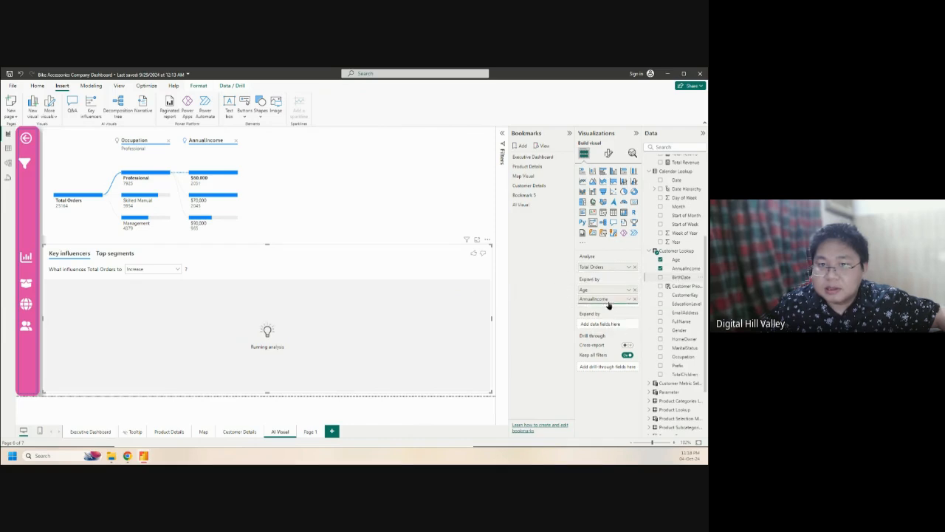
{"action": "left_click_drag", "start_coordinate": [608, 305], "coordinate": [609, 306]}
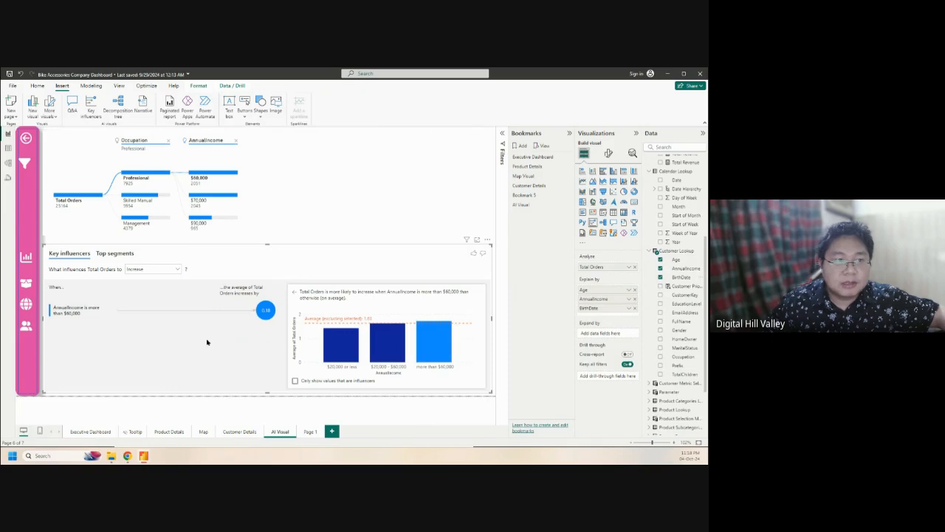
Try showing only values that are influencers, and set the top segments analysis to when Total Orders is more likely to be Low
{"action": "left_click", "coordinate": [294, 381]}
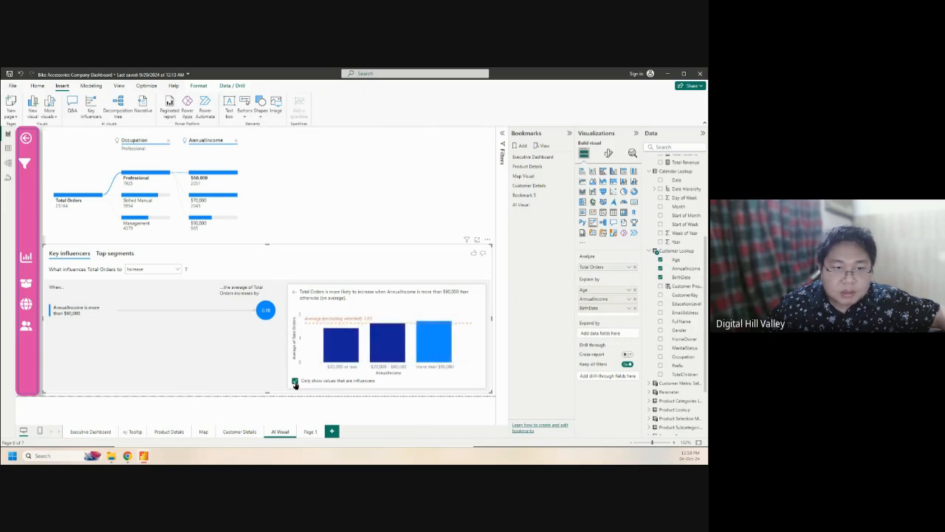
{"action": "left_click", "coordinate": [116, 253]}
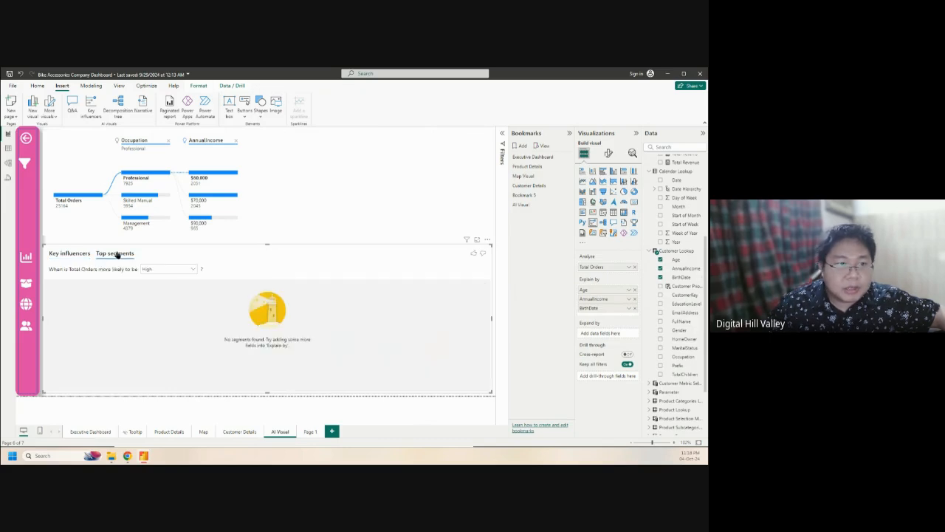
{"action": "left_click", "coordinate": [169, 270]}
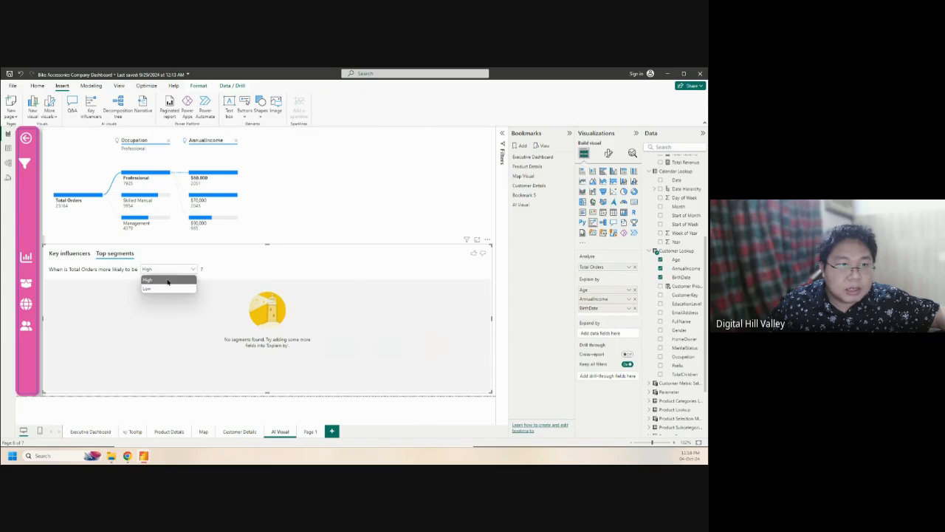
{"action": "left_click", "coordinate": [164, 289]}
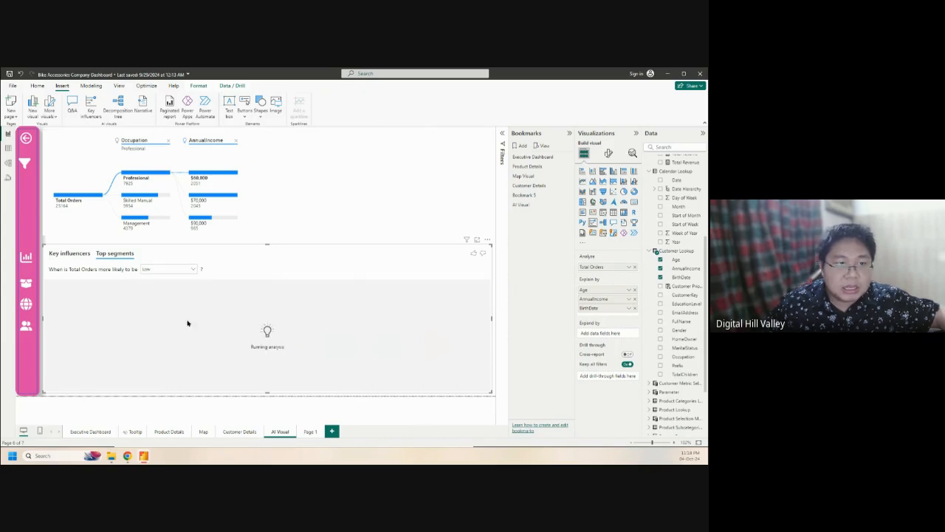
Compare the key influencers and top segments views, inspecting the over-$60,000 income bar and the AnnualIncome influencer bubble
{"action": "left_click", "coordinate": [63, 254]}
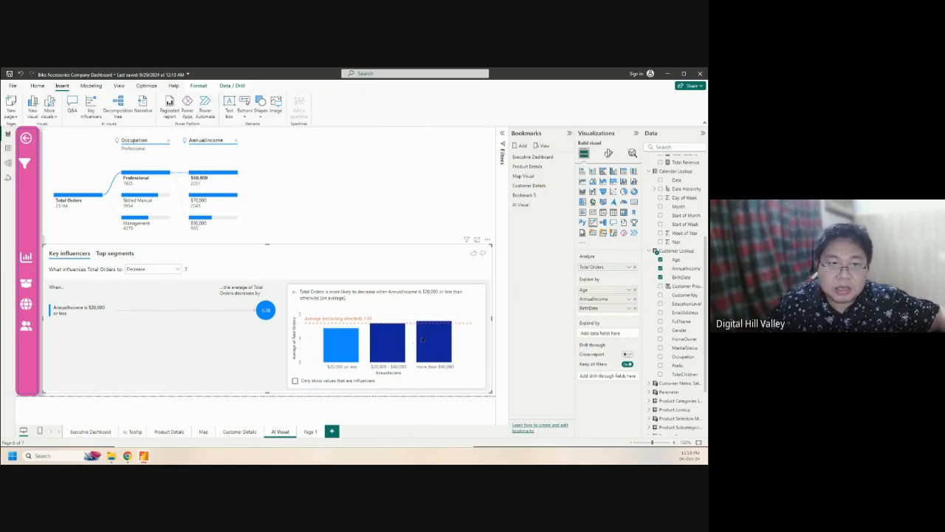
{"action": "mouse_move", "coordinate": [425, 344]}
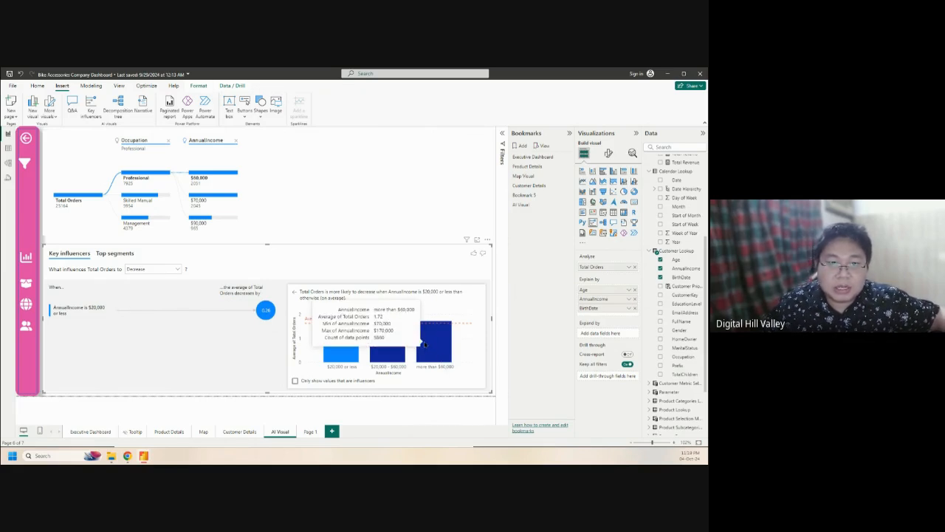
{"action": "left_click", "coordinate": [113, 253]}
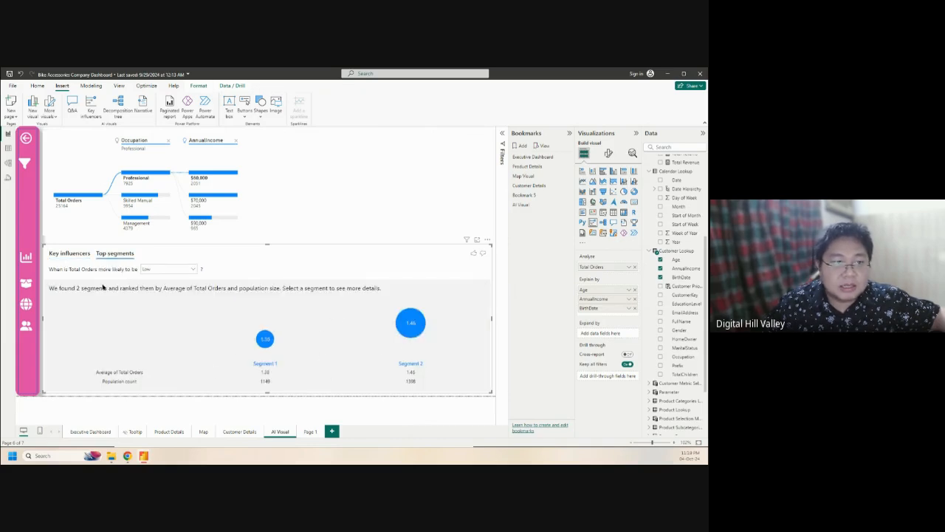
{"action": "left_click", "coordinate": [68, 255]}
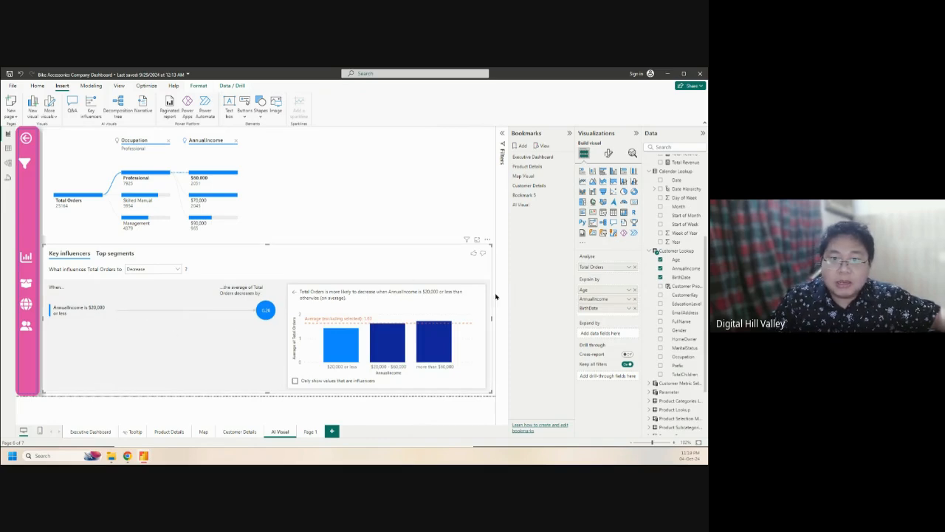
{"action": "right_click", "coordinate": [266, 312]}
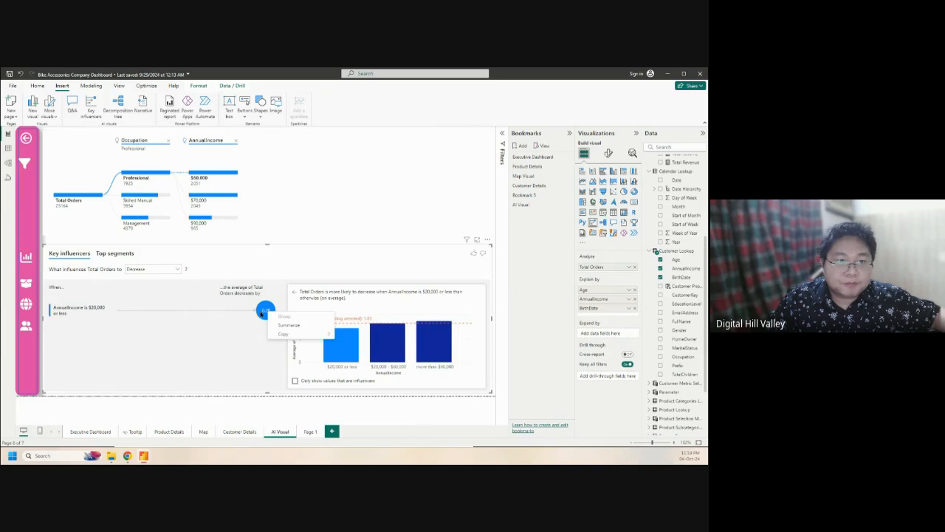
{"action": "left_click", "coordinate": [262, 314]}
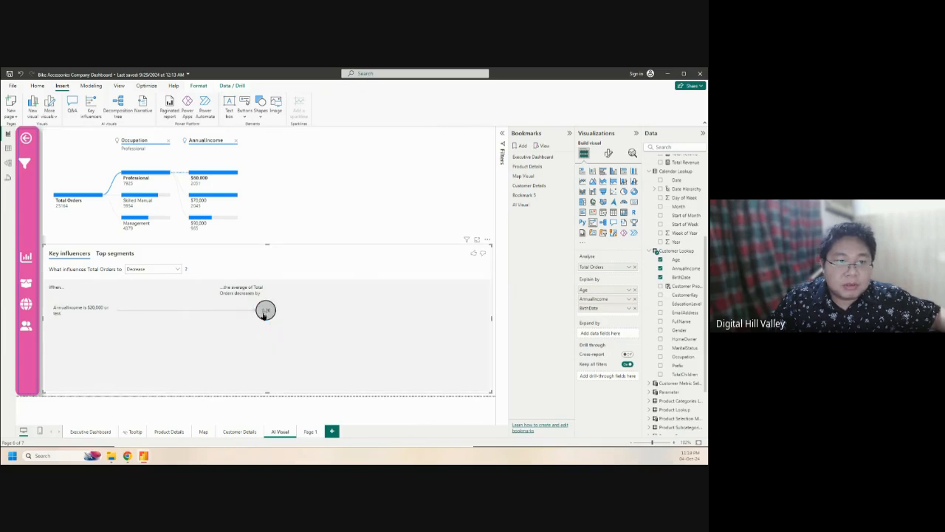
{"action": "left_click", "coordinate": [264, 313]}
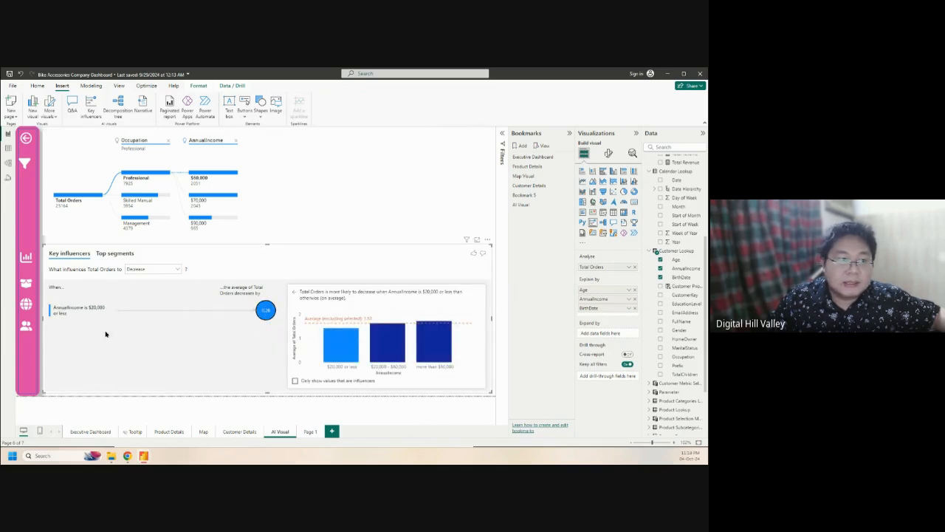
Alternate the key influencers analysis between Increase and Decrease of Total Orders to compare the income influencers, ending on Decrease
{"action": "left_click", "coordinate": [148, 272]}
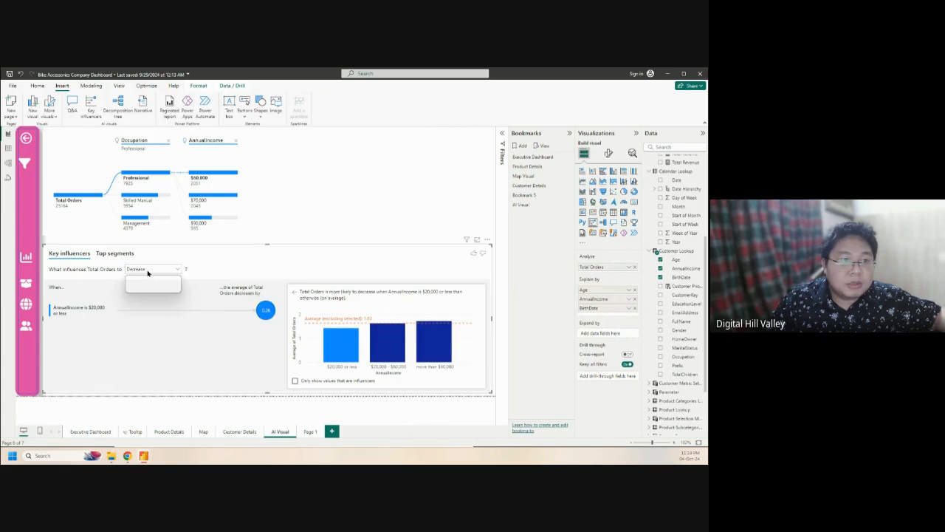
{"action": "left_click", "coordinate": [148, 283]}
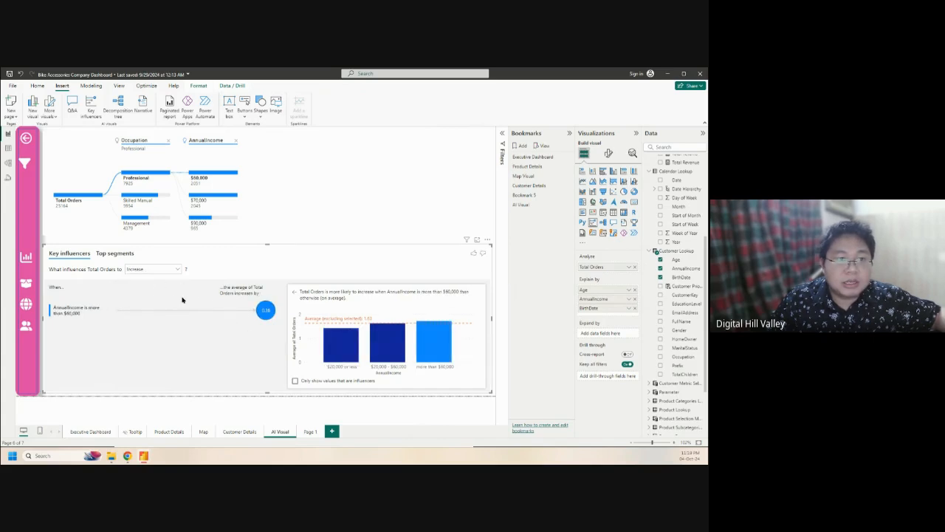
{"action": "left_click", "coordinate": [156, 271]}
{"action": "left_click", "coordinate": [152, 287]}
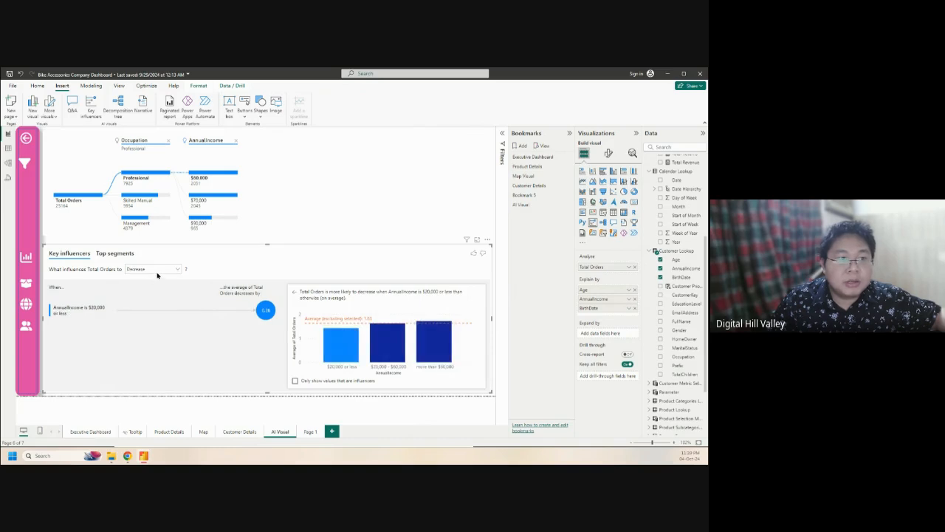
{"action": "left_click", "coordinate": [157, 271]}
{"action": "left_click", "coordinate": [153, 281]}
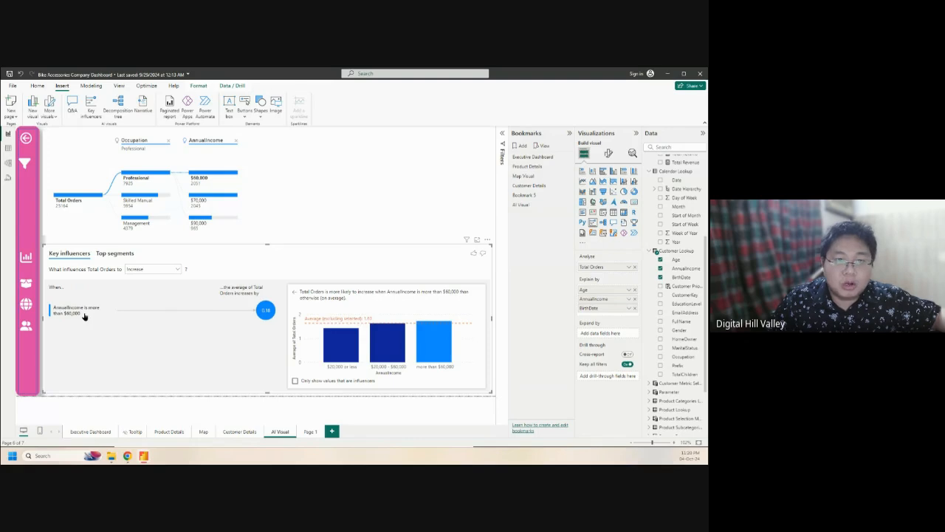
{"action": "left_click", "coordinate": [171, 271]}
{"action": "left_click", "coordinate": [163, 289]}
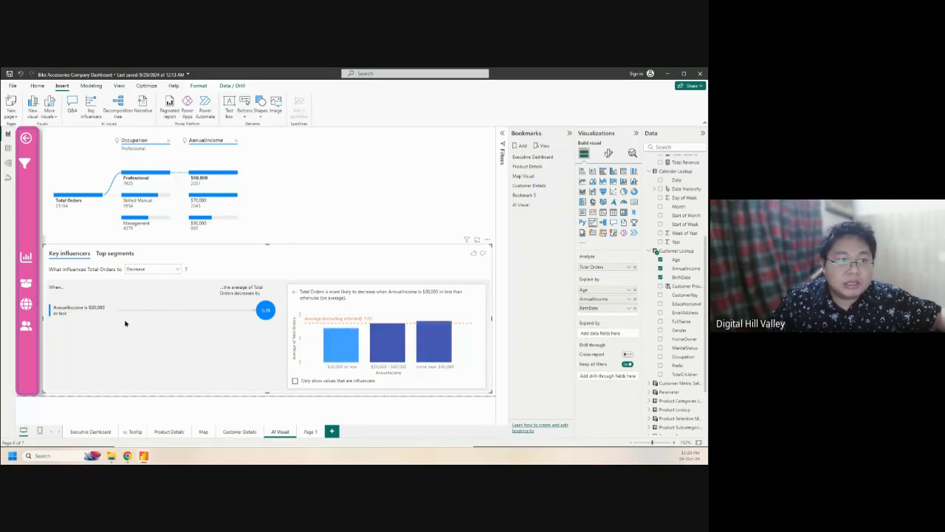
{"action": "left_click_drag", "start_coordinate": [584, 296], "coordinate": [583, 295]}
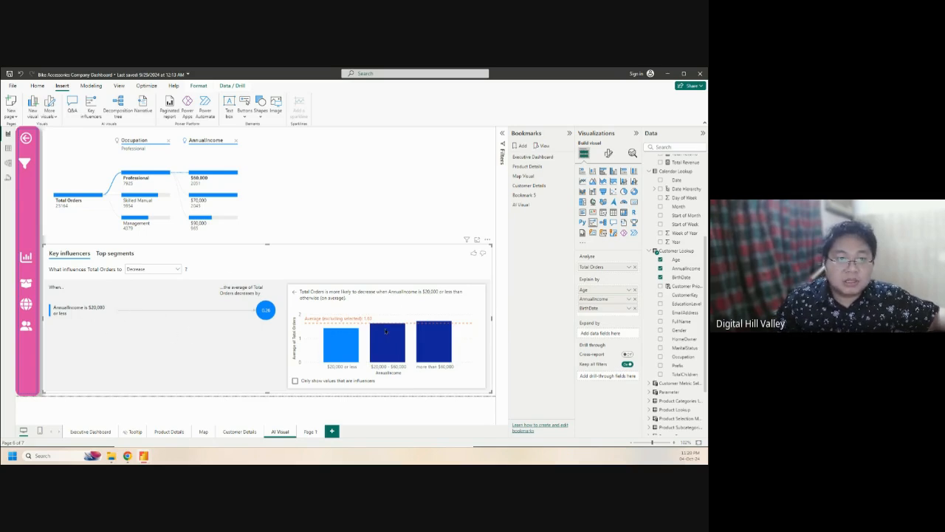
Add a Q&A visual beside the decomposition tree and extend it downward to overlap the top of the key influencers visual
{"action": "left_click", "coordinate": [242, 178]}
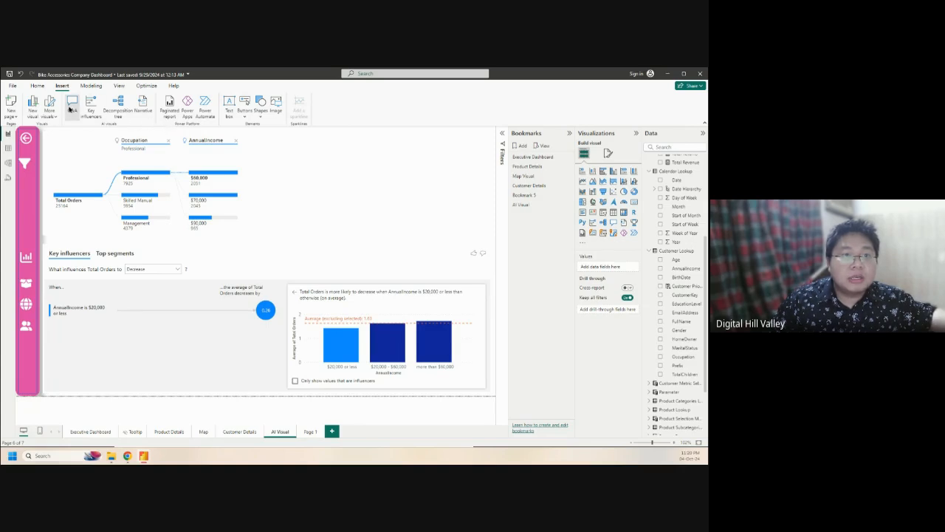
{"action": "left_click", "coordinate": [71, 108]}
{"action": "left_click_drag", "start_coordinate": [369, 234], "coordinate": [366, 275]}
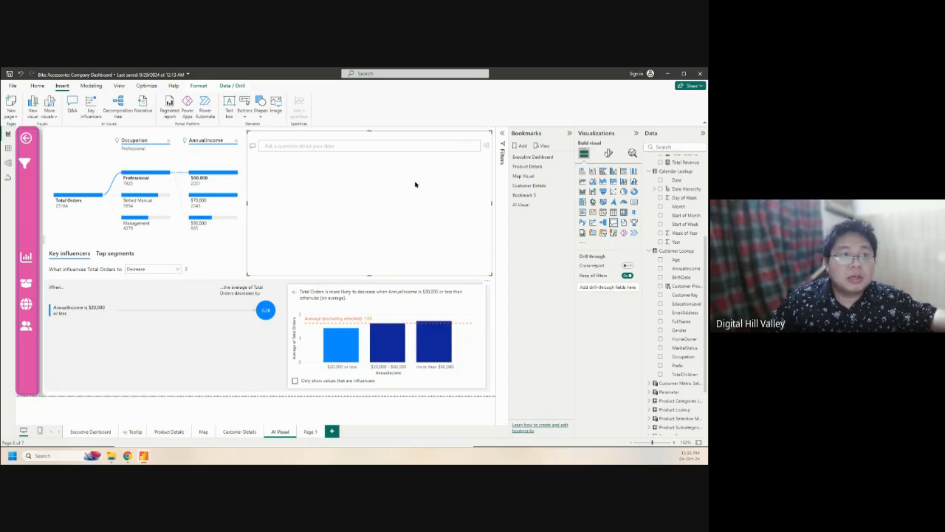
Show all suggested questions in the Q&A visual, try the suggestion "total order quantity", and clear the question
{"action": "left_click", "coordinate": [469, 148]}
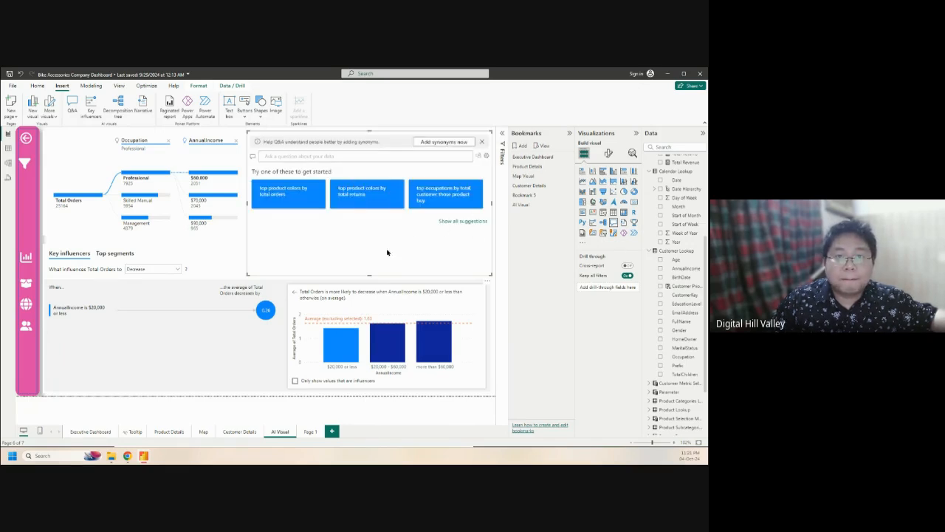
{"action": "left_click", "coordinate": [461, 221]}
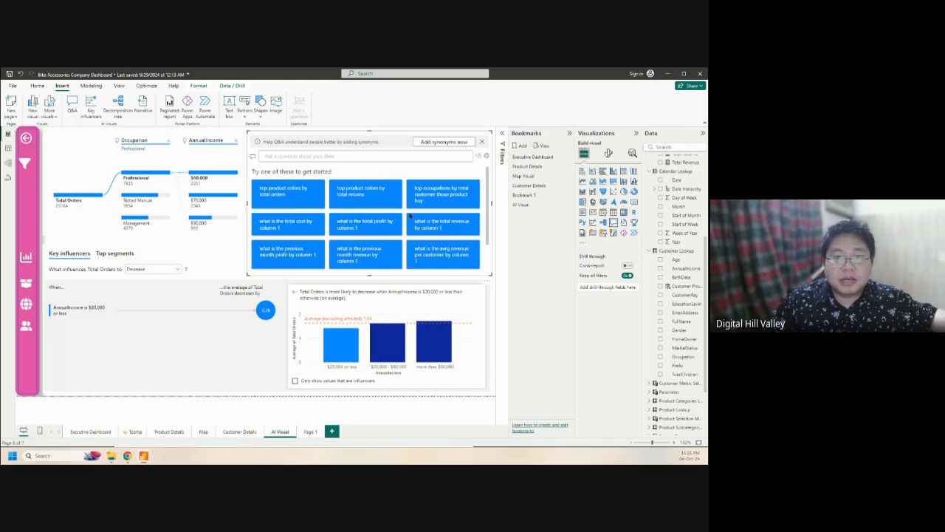
{"action": "scroll", "coordinate": [429, 255], "scroll_direction": "down", "scroll_amount": 2}
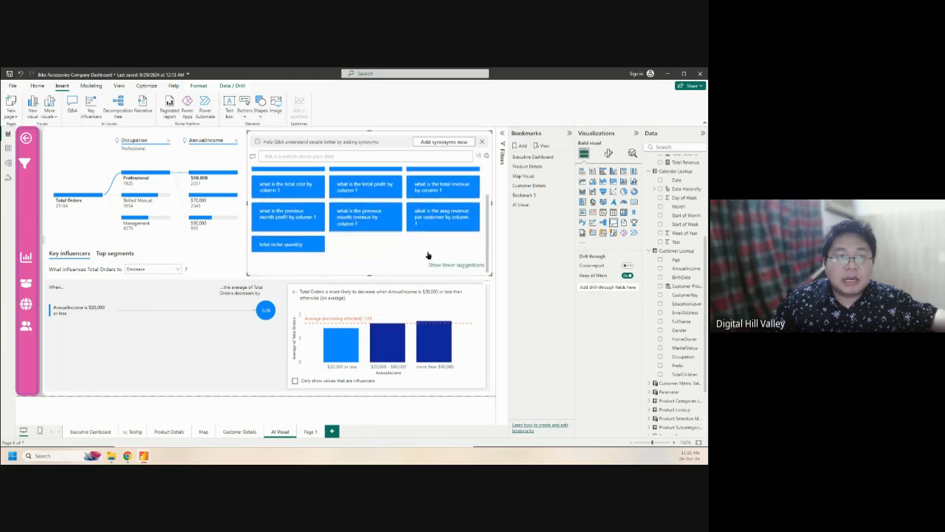
{"action": "left_click", "coordinate": [289, 248]}
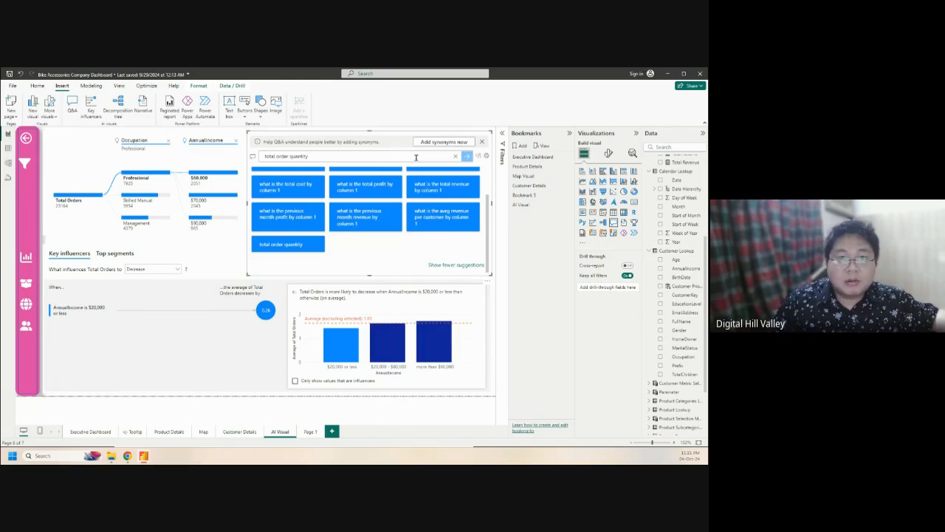
{"action": "scroll", "coordinate": [439, 192], "scroll_direction": "up", "scroll_amount": 2}
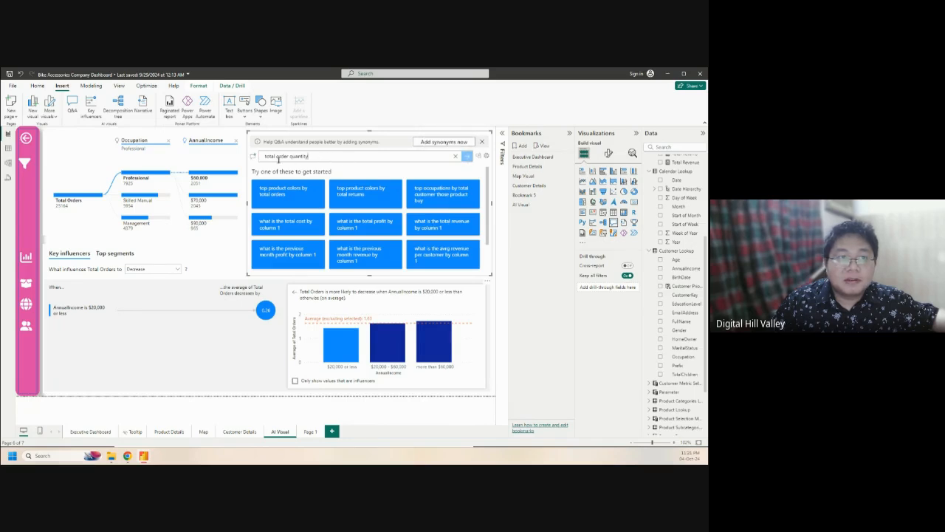
{"action": "left_click", "coordinate": [253, 160]}
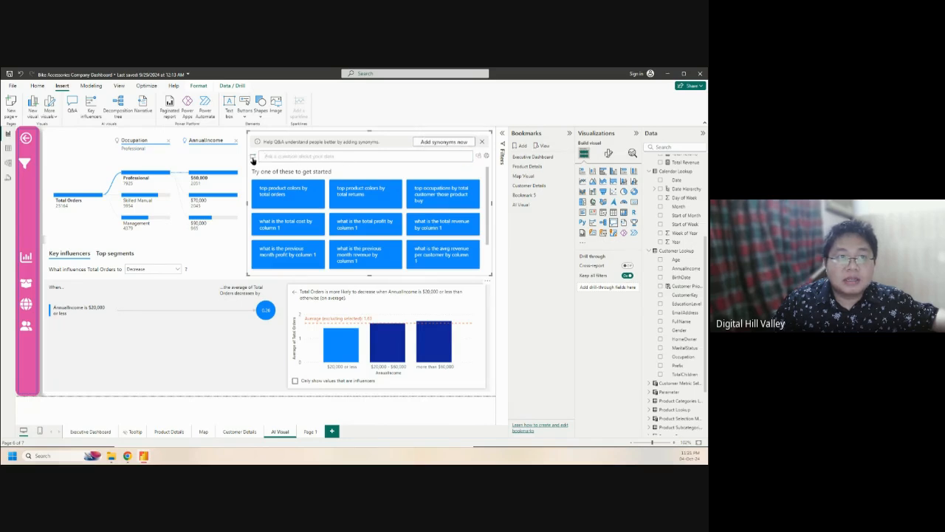
Try the suggested question "top product colors by total orders" in the Q&A visual, shorten its wording, and clear it
{"action": "left_click", "coordinate": [288, 193]}
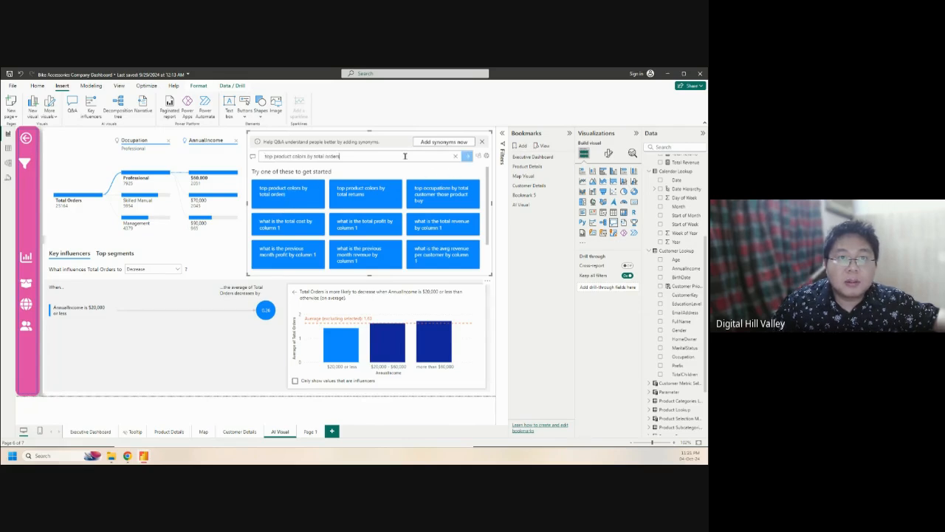
{"action": "left_click", "coordinate": [369, 160]}
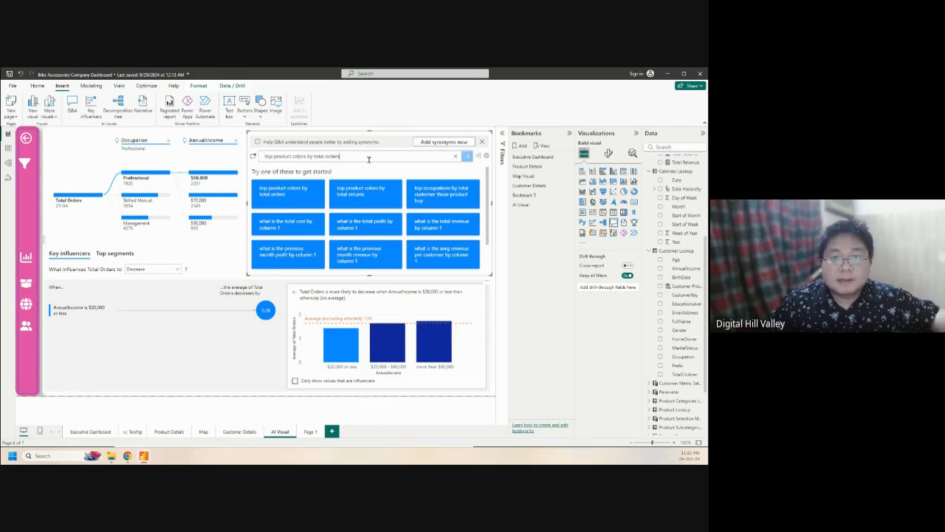
{"action": "key", "text": "BackSpace"}
{"action": "key", "text": "BackSpace"}
{"action": "key", "text": "BackSpace"}
{"action": "key", "text": "BackSpace"}
{"action": "key", "text": "BackSpace"}
{"action": "key", "text": "BackSpace"}
{"action": "key", "text": "BackSpace"}
{"action": "key", "text": "BackSpace"}
{"action": "key", "text": "BackSpace"}
{"action": "left_click", "coordinate": [454, 157]}
Ask the Q&A visual the suggested top occupations question reworded to "top occupations by total customer those order", and reset the question
{"action": "left_click", "coordinate": [436, 194]}
{"action": "left_click_drag", "start_coordinate": [386, 155], "coordinate": [356, 156]}
{"action": "key", "text": "BackSpace"}
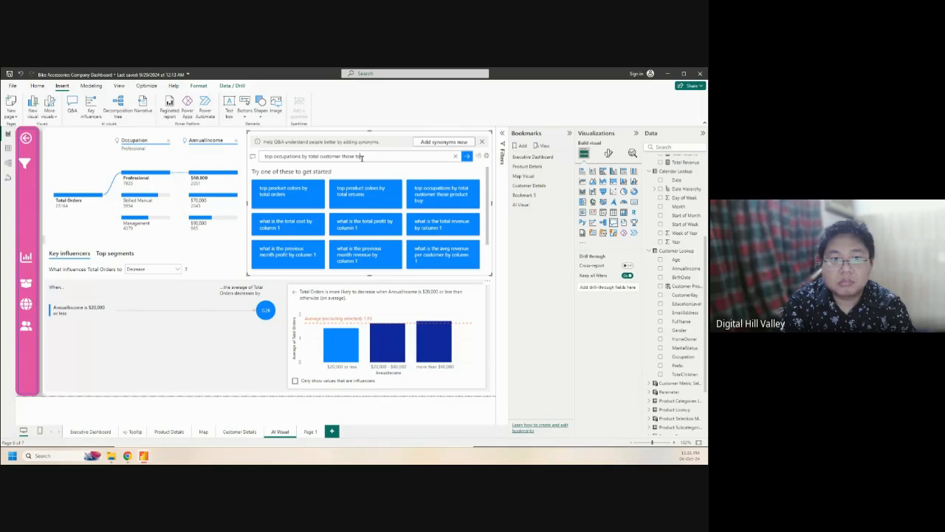
{"action": "type", "text": "ne"}
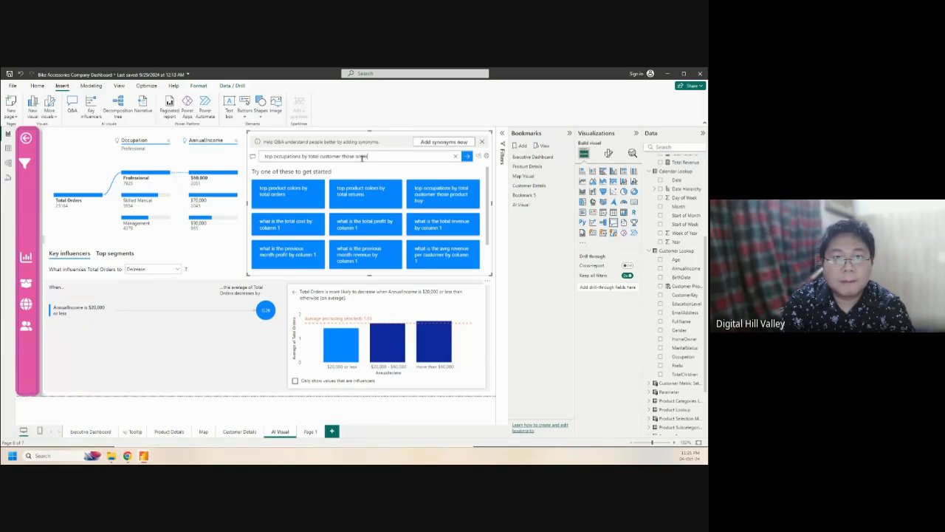
{"action": "key", "text": "Return"}
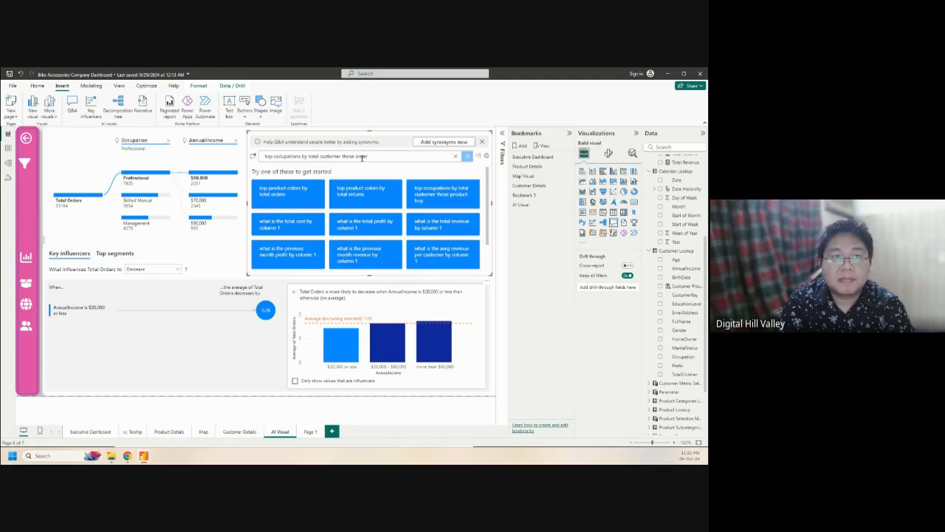
{"action": "left_click", "coordinate": [254, 160]}
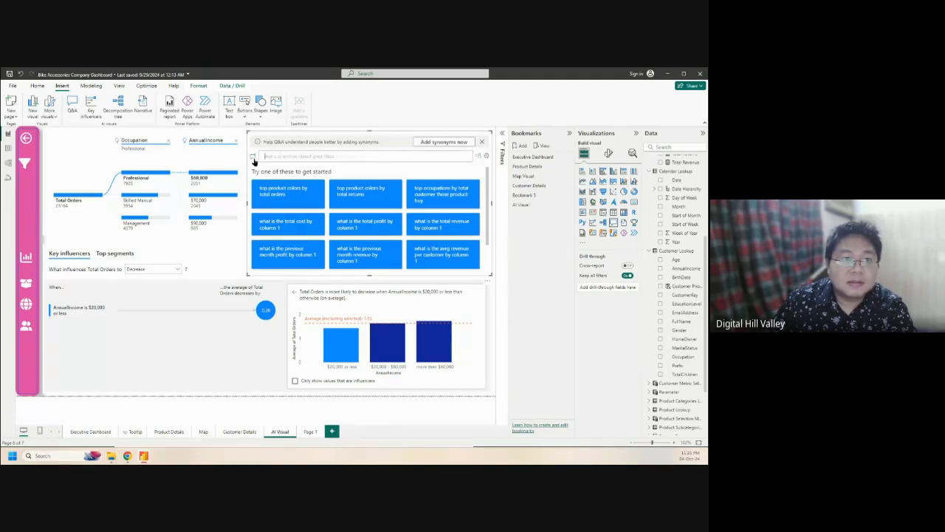
Convert the Q&A answer for "top product colors by total orders" into a standard visual and inspect it in focus mode
{"action": "left_click", "coordinate": [288, 195]}
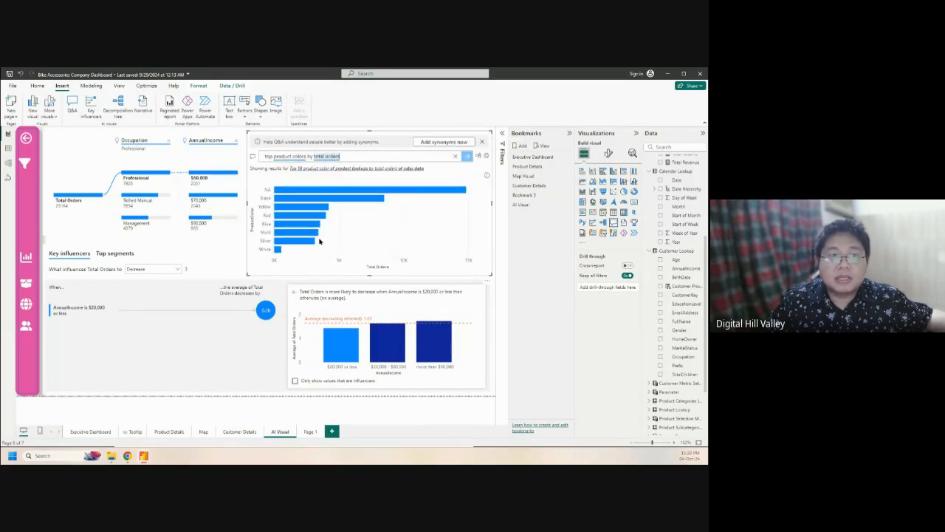
{"action": "left_click", "coordinate": [455, 156]}
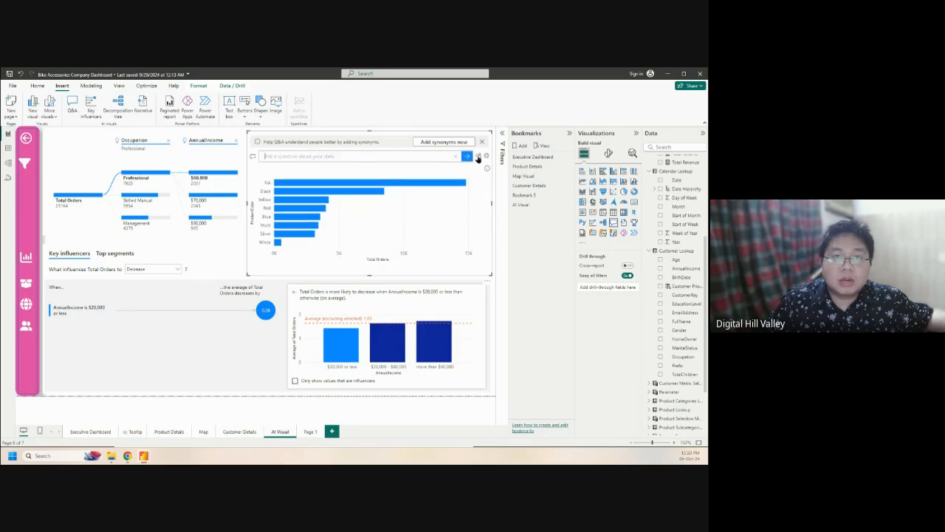
{"action": "left_click", "coordinate": [477, 158]}
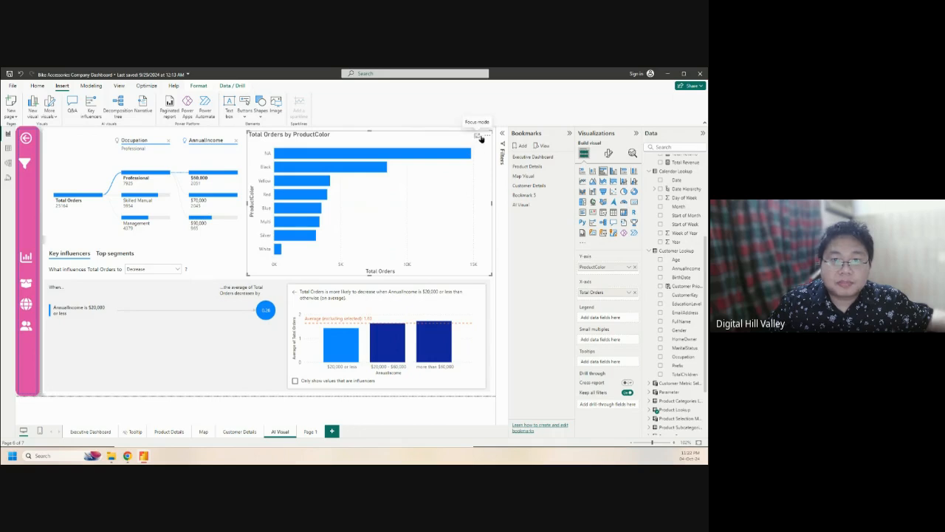
{"action": "left_click", "coordinate": [477, 136]}
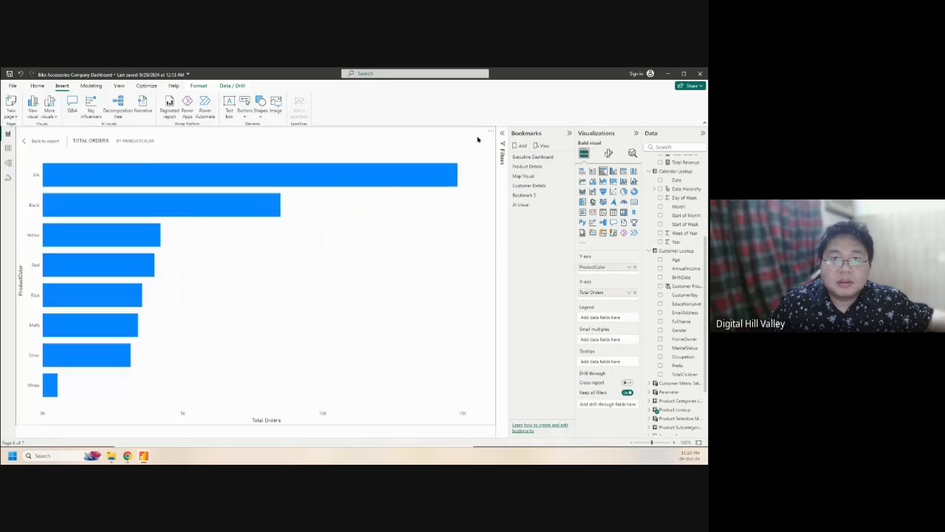
{"action": "left_click", "coordinate": [44, 142]}
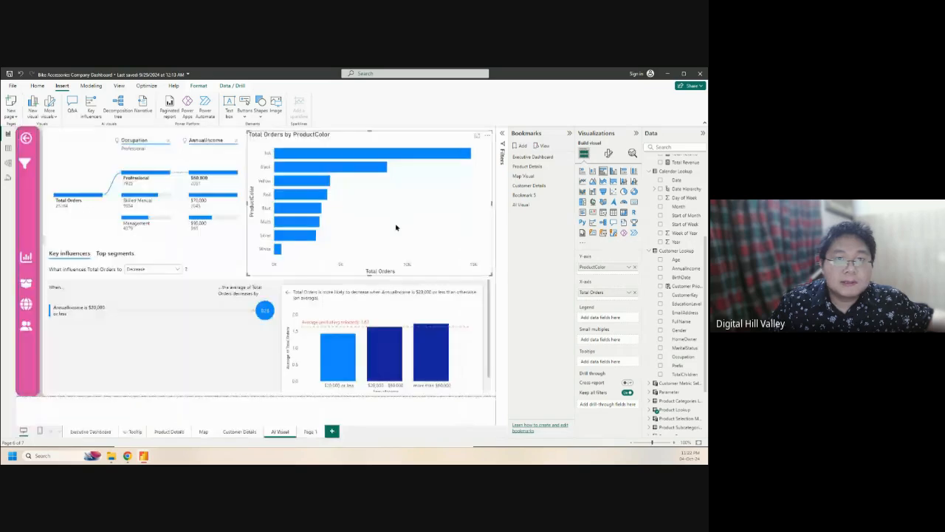
Replace the converted bar chart with a new Q&A visual, extended down over the key influencers visual's top, showing all suggestions
{"action": "left_click", "coordinate": [489, 136]}
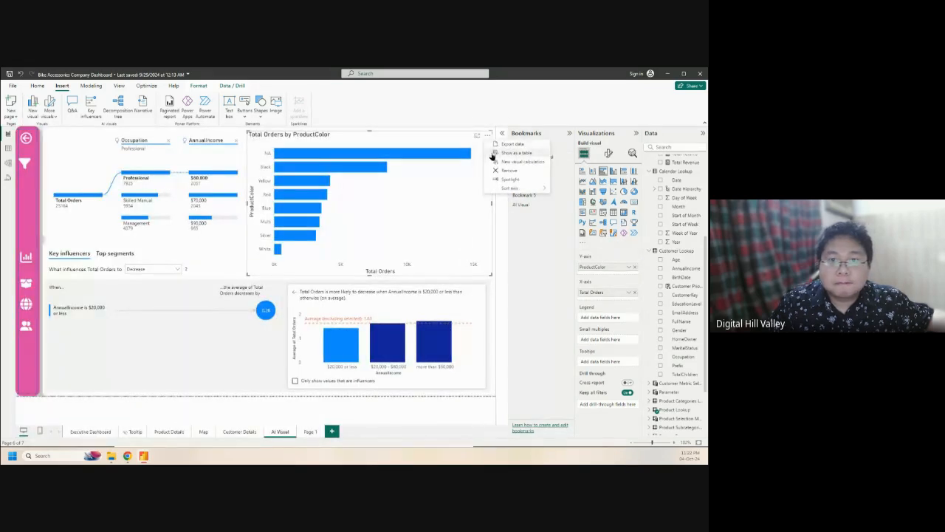
{"action": "left_click", "coordinate": [498, 172]}
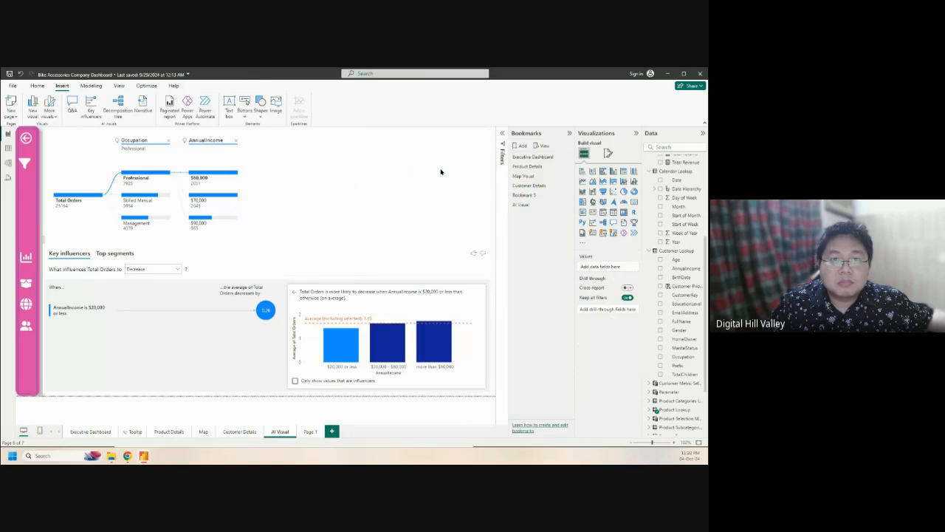
{"action": "left_click", "coordinate": [73, 104]}
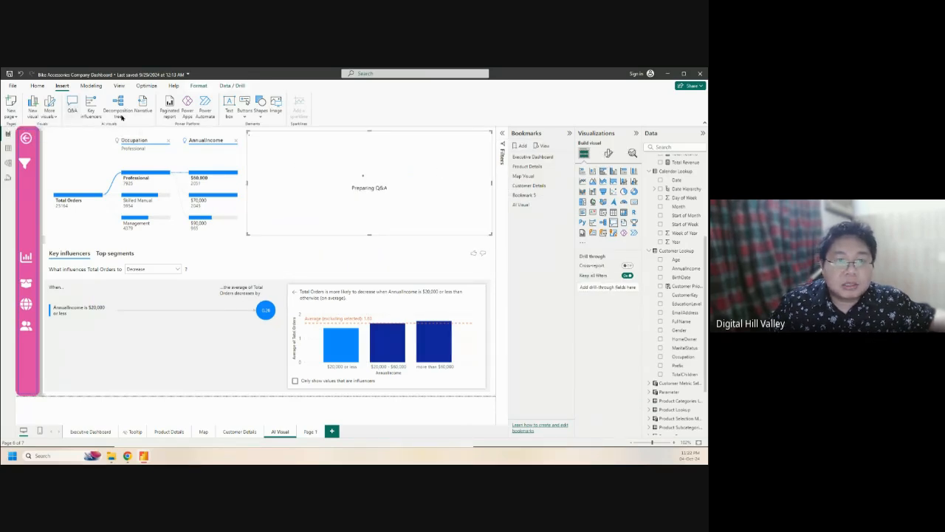
{"action": "left_click_drag", "start_coordinate": [368, 235], "coordinate": [364, 280]}
{"action": "left_click", "coordinate": [450, 222]}
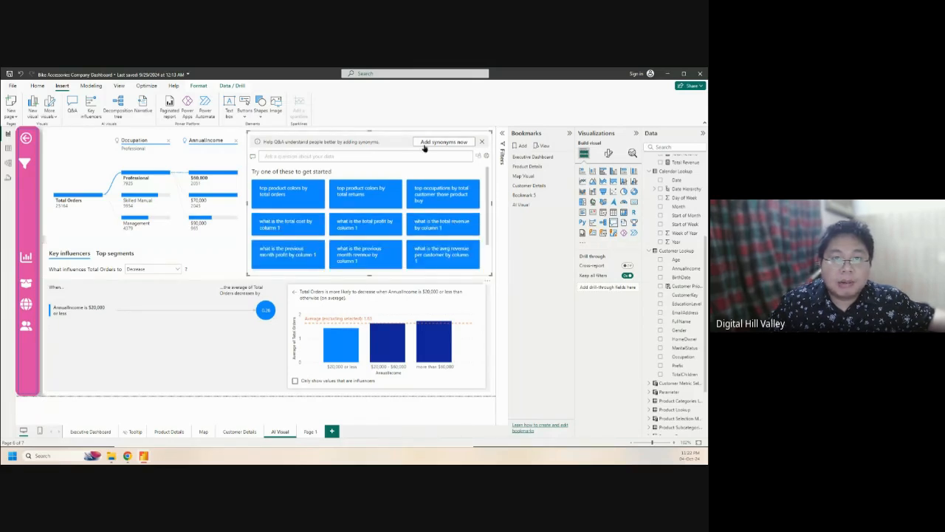
View the Q&A answer to "top product colors by total orders" and return to the suggested questions
{"action": "left_click", "coordinate": [290, 198]}
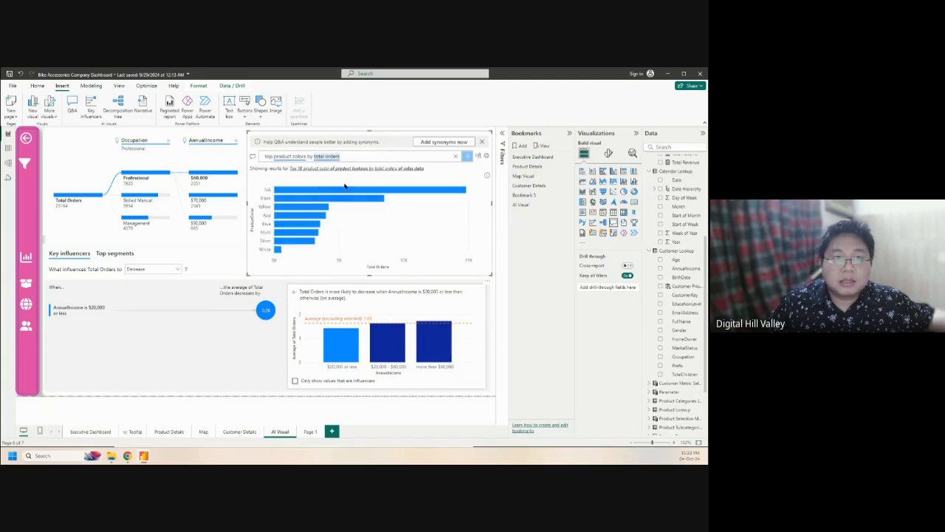
{"action": "left_click", "coordinate": [455, 156]}
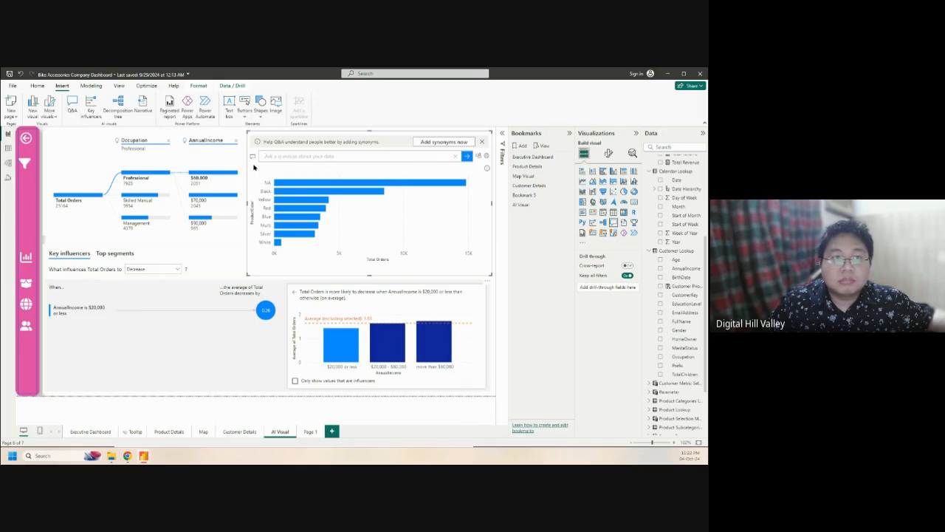
{"action": "left_click", "coordinate": [261, 157]}
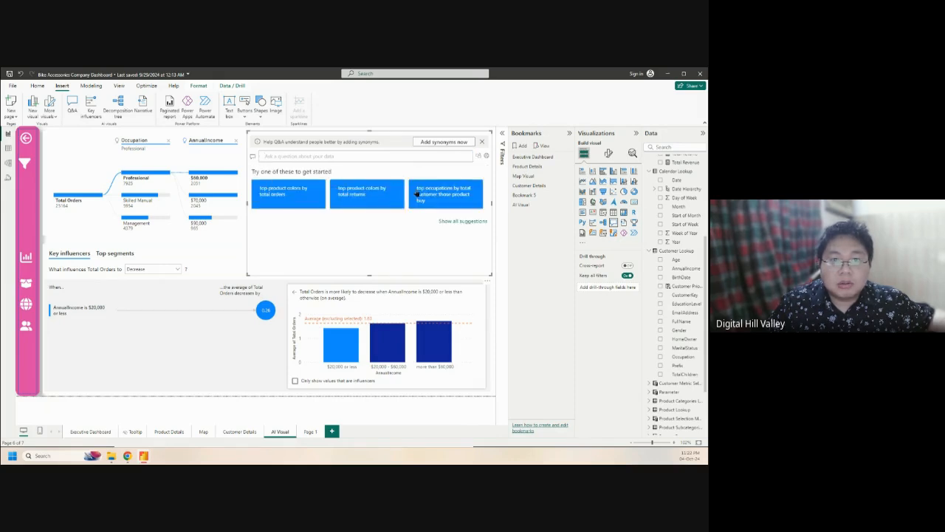
Change the suggested revenue question to "what is the total revenue by total orders", view its answer, and reset the Q&A visual
{"action": "left_click", "coordinate": [457, 222]}
{"action": "left_click", "coordinate": [441, 229]}
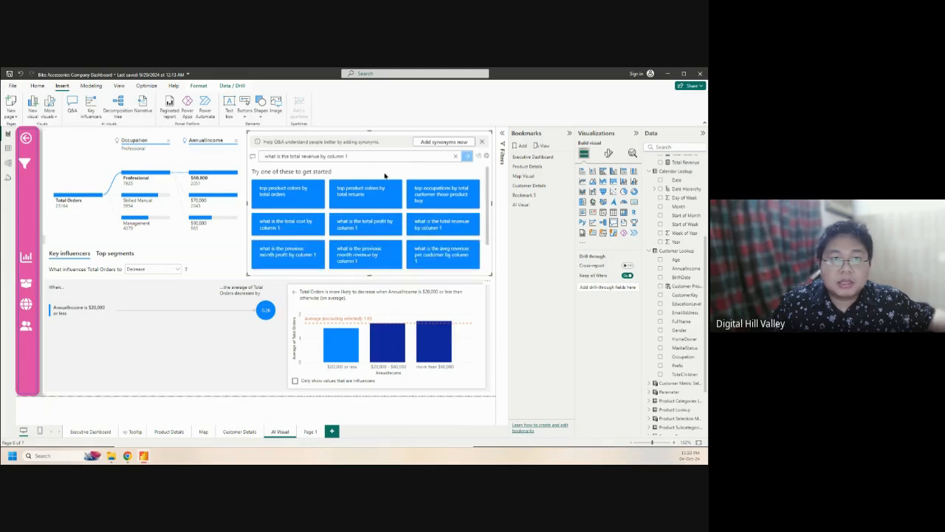
{"action": "key", "text": "BackSpace"}
{"action": "key", "text": "BackSpace"}
{"action": "key", "text": "BackSpace"}
{"action": "key", "text": "BackSpace"}
{"action": "key", "text": "BackSpace"}
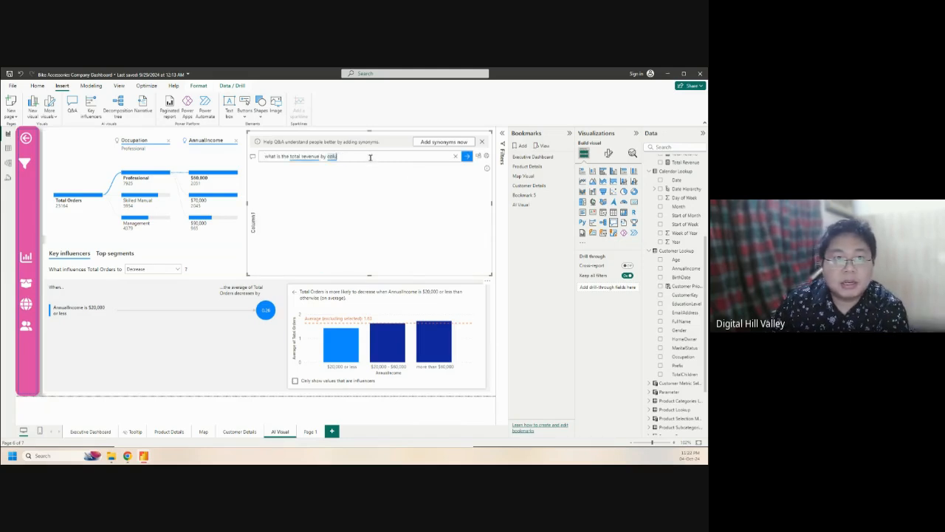
{"action": "key", "text": "BackSpace"}
{"action": "key", "text": "BackSpace"}
{"action": "key", "text": "BackSpace"}
{"action": "type", "text": "ord"}
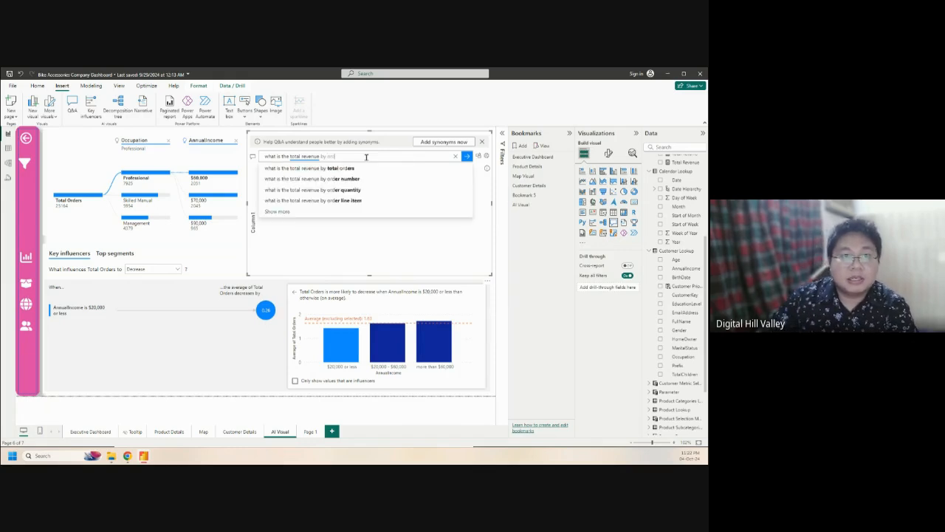
{"action": "left_click", "coordinate": [342, 168]}
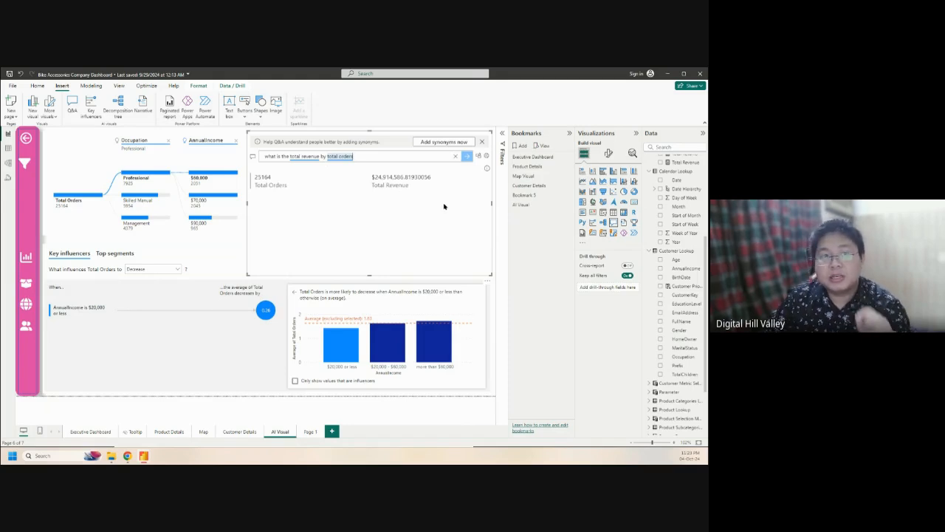
{"action": "left_click", "coordinate": [252, 157]}
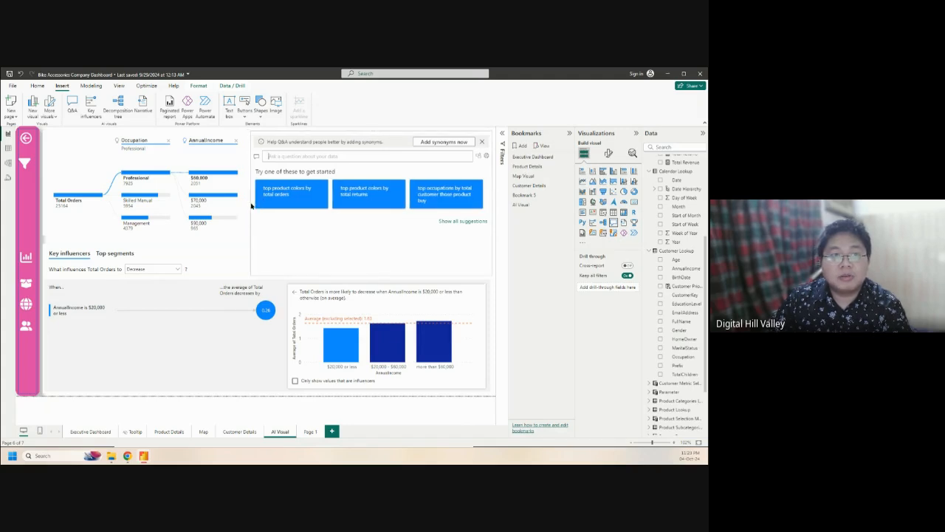
Readjust the Q&A visual's edge next to the decomposition tree and save the report
{"action": "left_click_drag", "start_coordinate": [248, 206], "coordinate": [247, 206]}
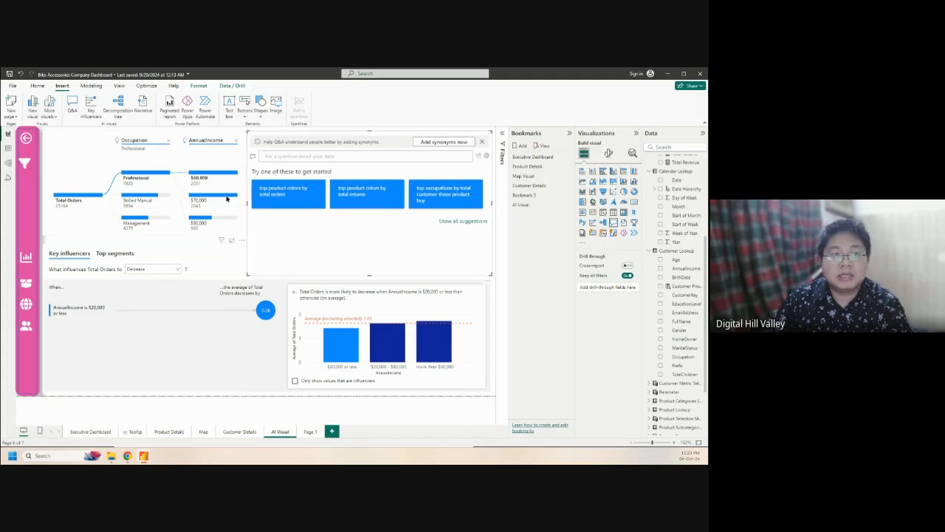
{"action": "left_click", "coordinate": [496, 309]}
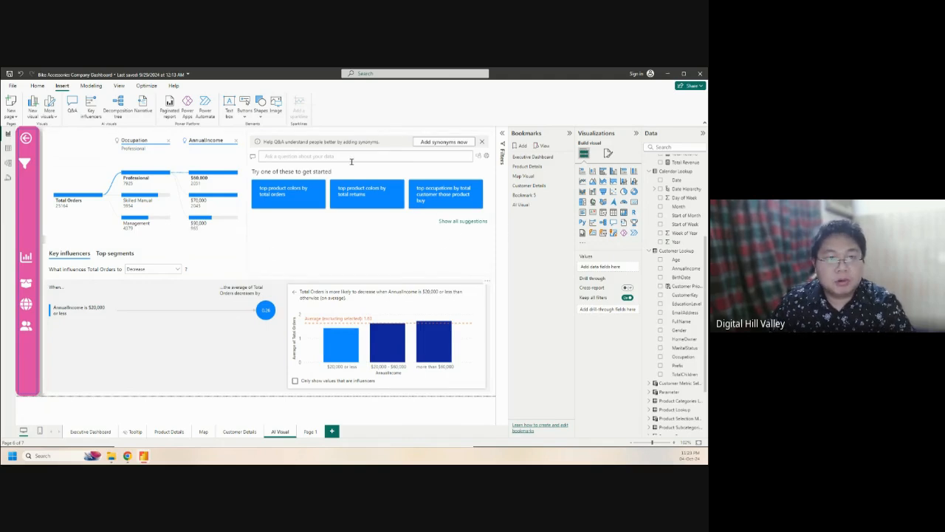
{"action": "key", "text": "ctrl+s"}
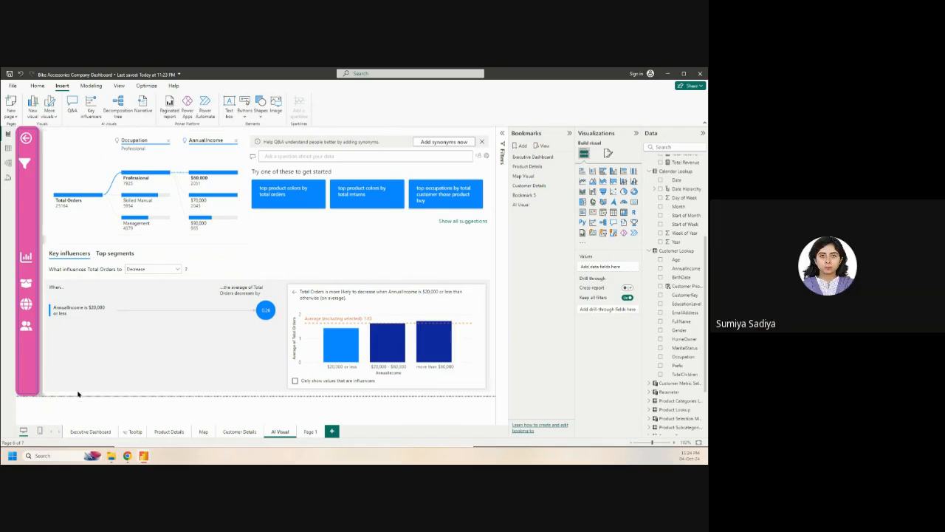
Close the Bike Accessories report from its Executive Dashboard page, and close the Adventure Company Project report without saving its changes
{"action": "left_click", "coordinate": [84, 434]}
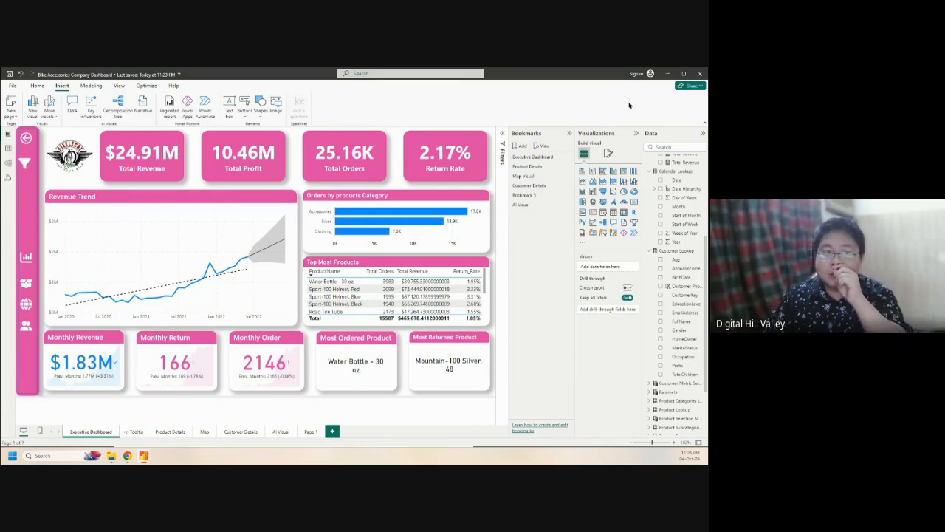
{"action": "left_click", "coordinate": [700, 76]}
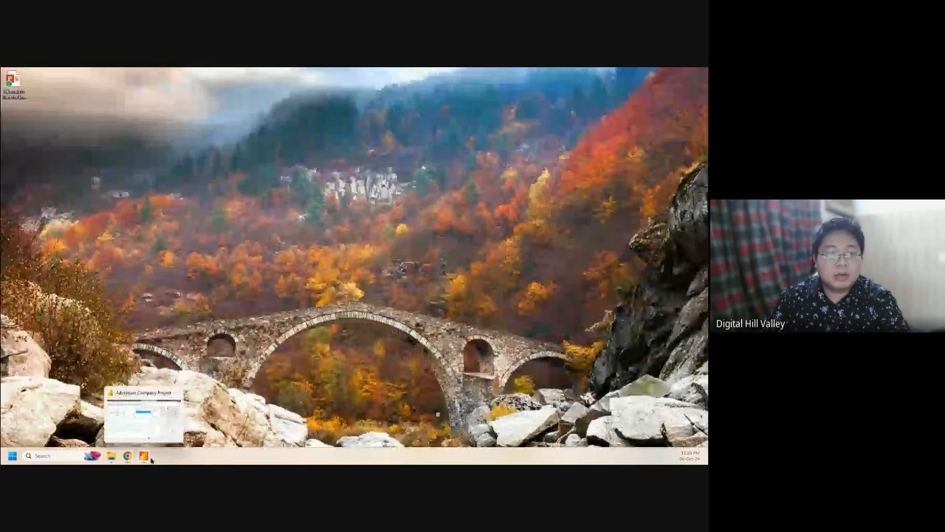
{"action": "left_click", "coordinate": [144, 456]}
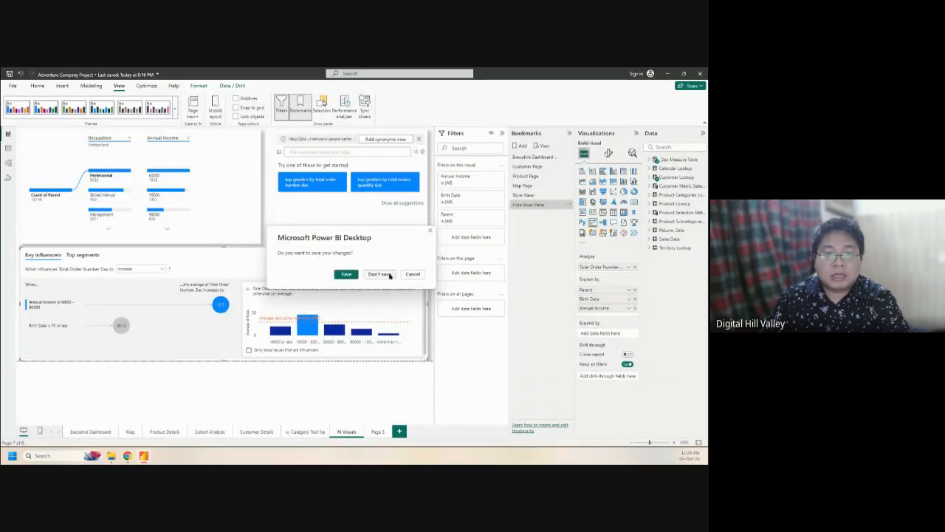
{"action": "left_click", "coordinate": [380, 274]}
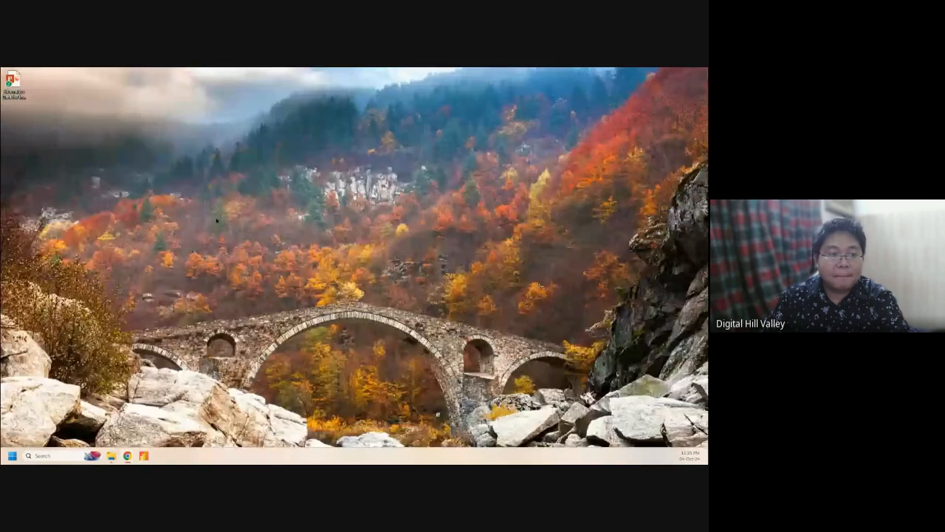
Search the computer for "obs", open OBS Studio, and maximize its window
{"action": "left_click", "coordinate": [42, 458]}
{"action": "type", "text": "obs"}
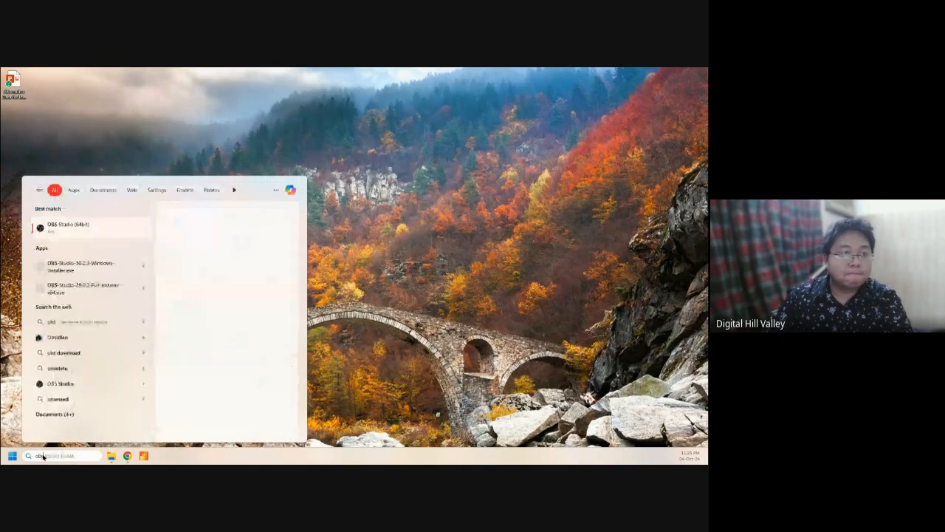
{"action": "left_click", "coordinate": [85, 226]}
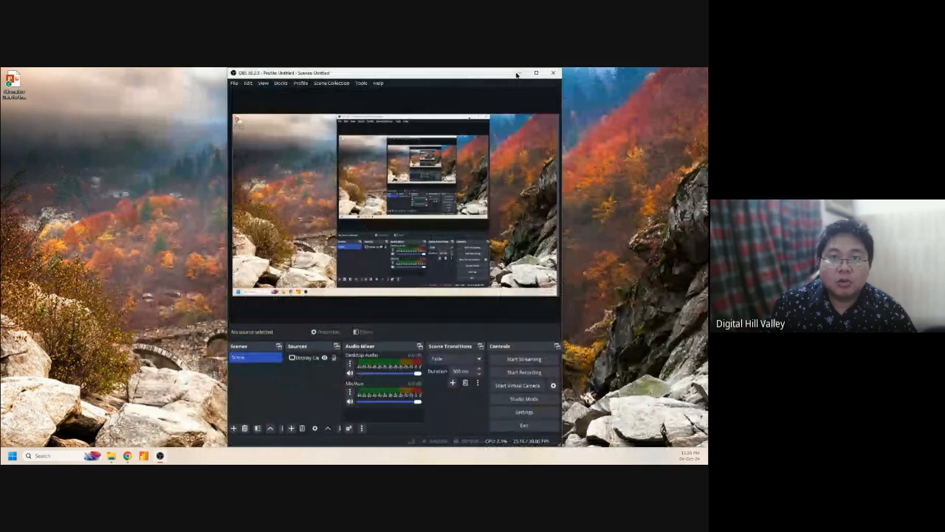
{"action": "left_click", "coordinate": [536, 73]}
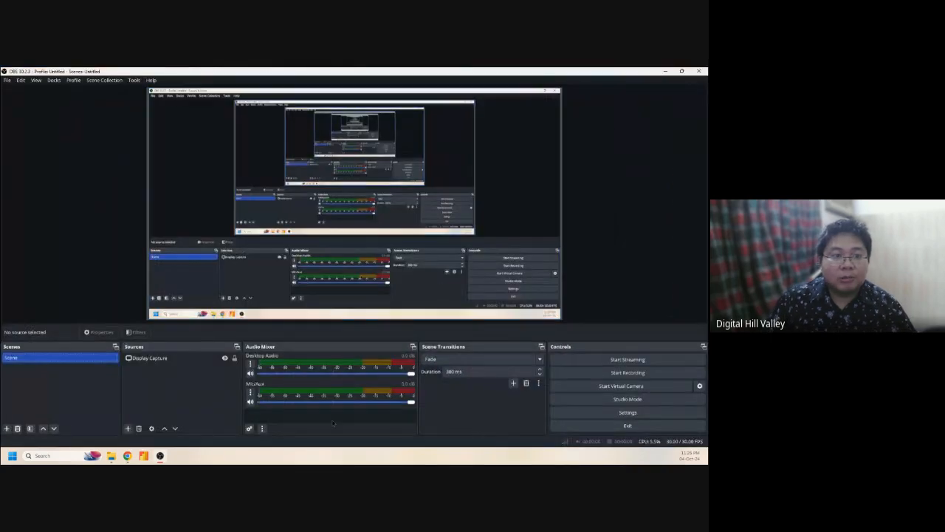
Delete the Display Capture source from the scene
{"action": "left_click", "coordinate": [175, 359]}
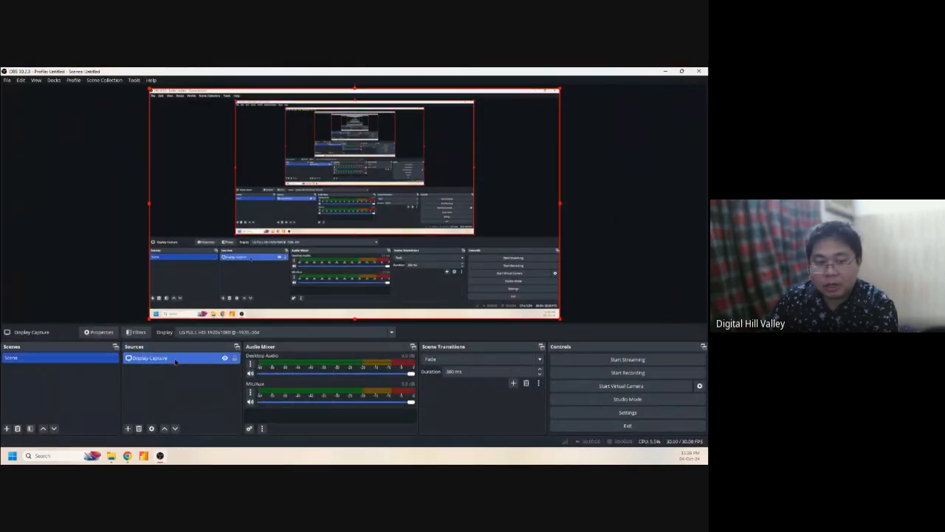
{"action": "key", "text": "Delete"}
{"action": "key", "text": "Return"}
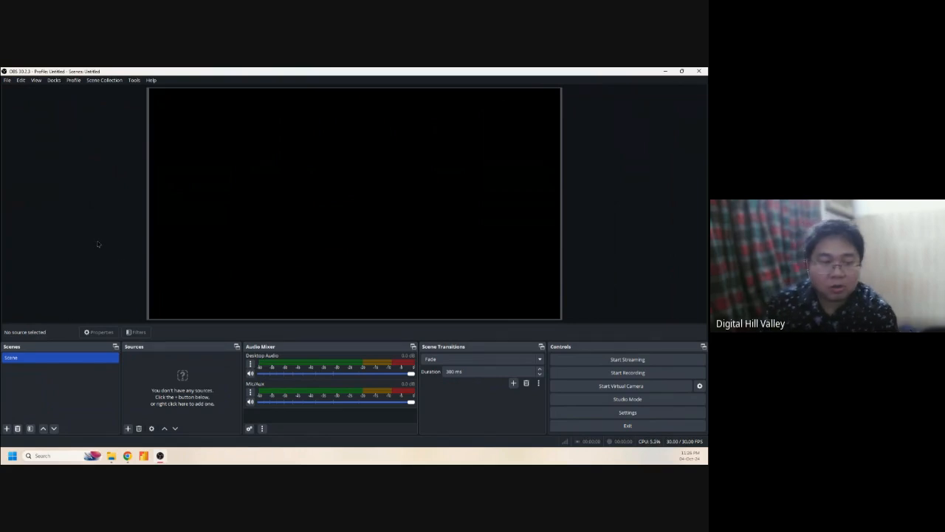
Add a new Display Capture source to the scene with the default name, capture method and primary monitor
{"action": "left_click", "coordinate": [127, 429]}
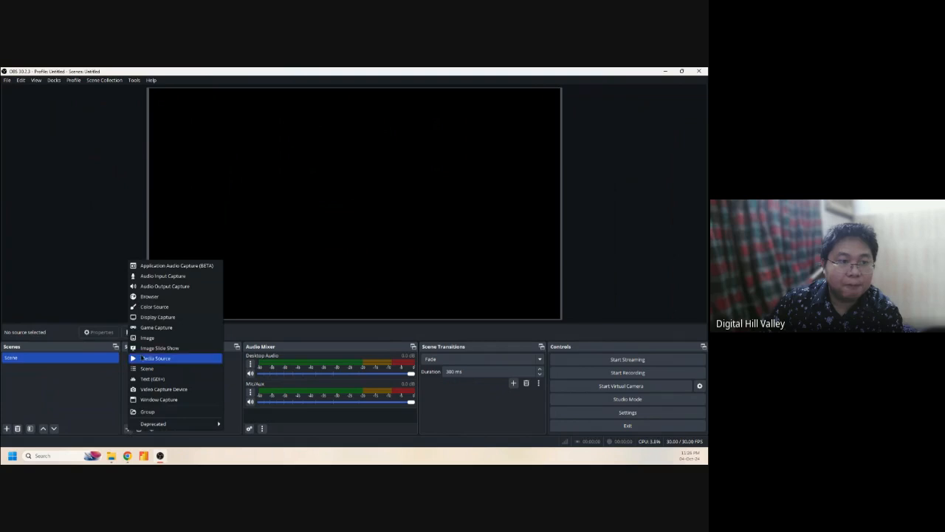
{"action": "left_click", "coordinate": [157, 317]}
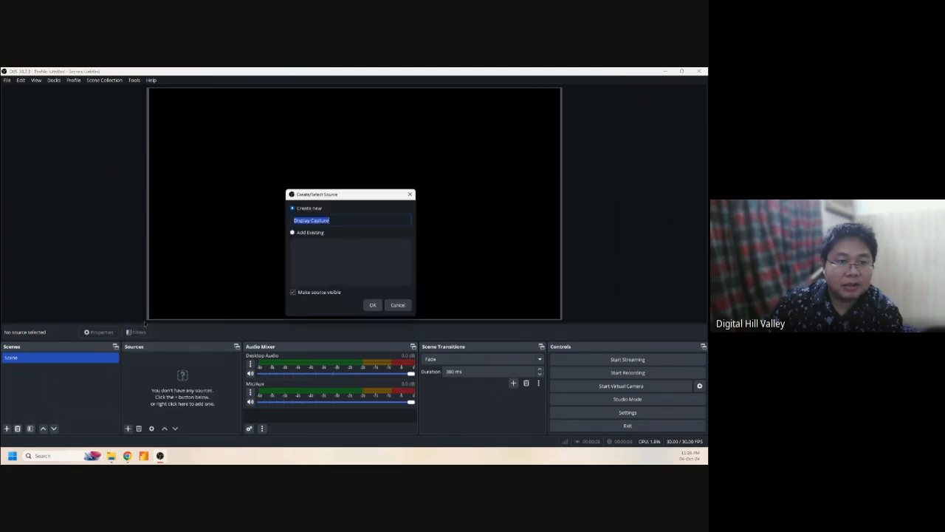
{"action": "left_click", "coordinate": [372, 305]}
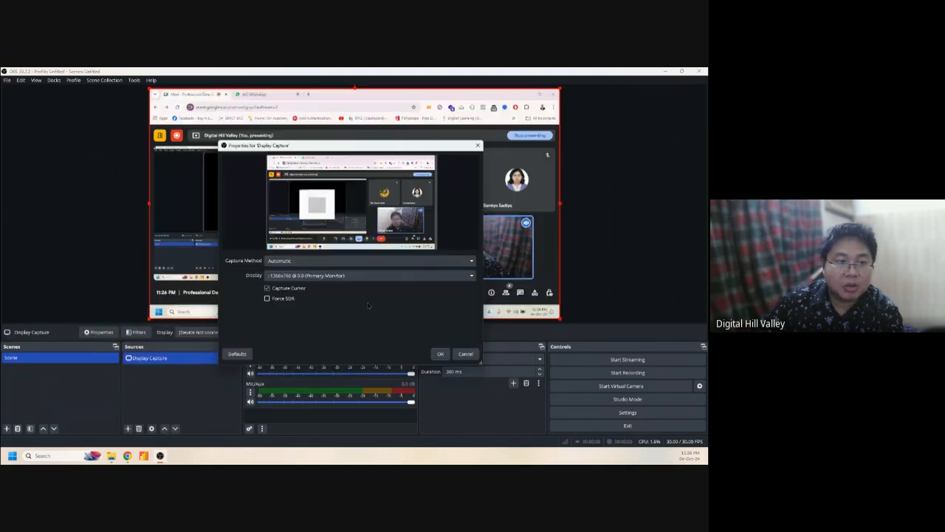
{"action": "left_click", "coordinate": [440, 354]}
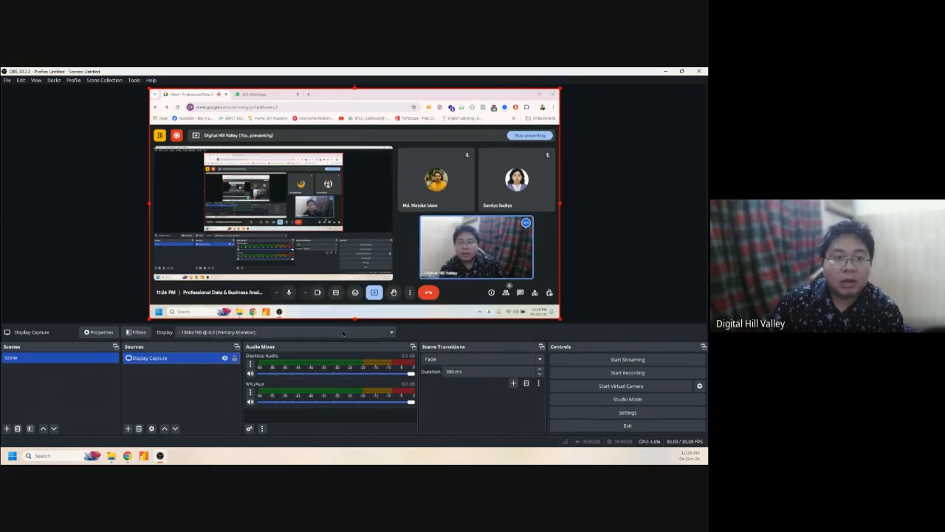
Switch the Display Capture to the LG FULL HD 1920x1080 monitor and resize it to fit the preview canvas
{"action": "left_click", "coordinate": [292, 334]}
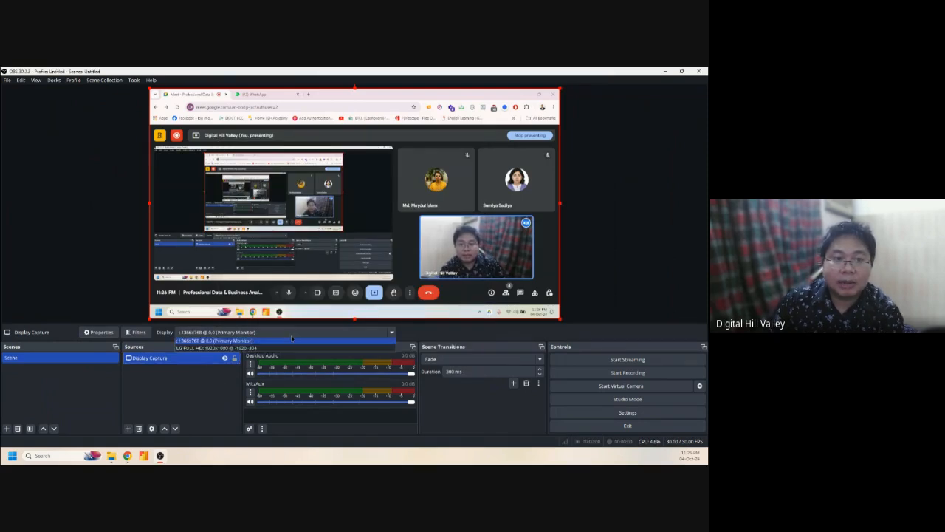
{"action": "left_click", "coordinate": [397, 242]}
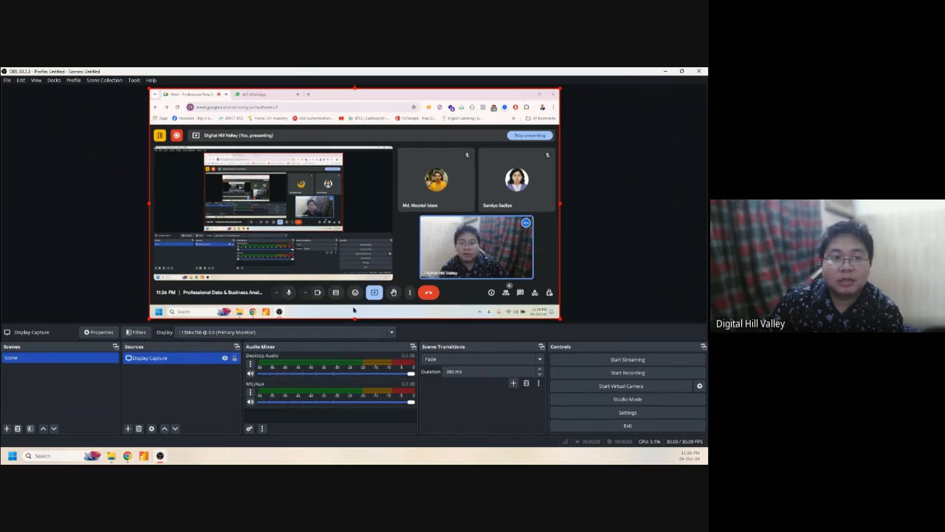
{"action": "left_click", "coordinate": [313, 333]}
{"action": "left_click", "coordinate": [319, 350]}
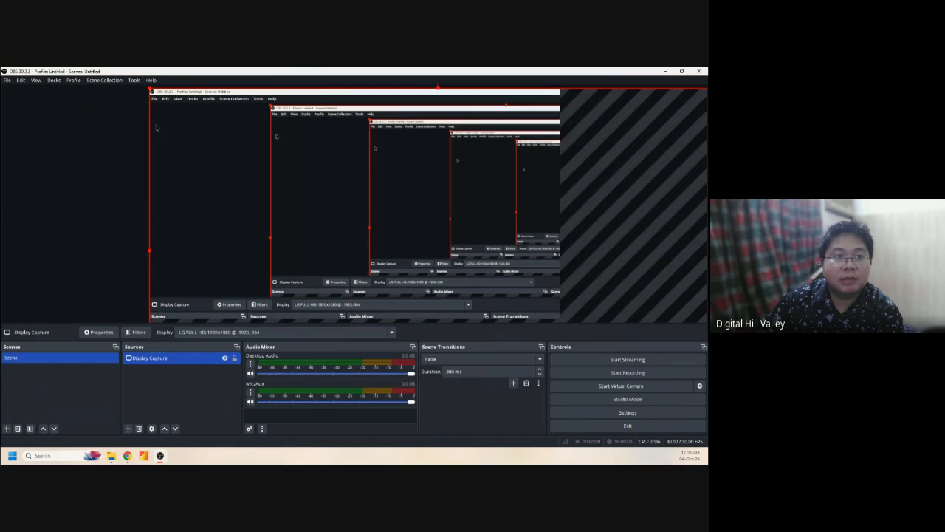
{"action": "left_click_drag", "start_coordinate": [313, 172], "coordinate": [255, 140]}
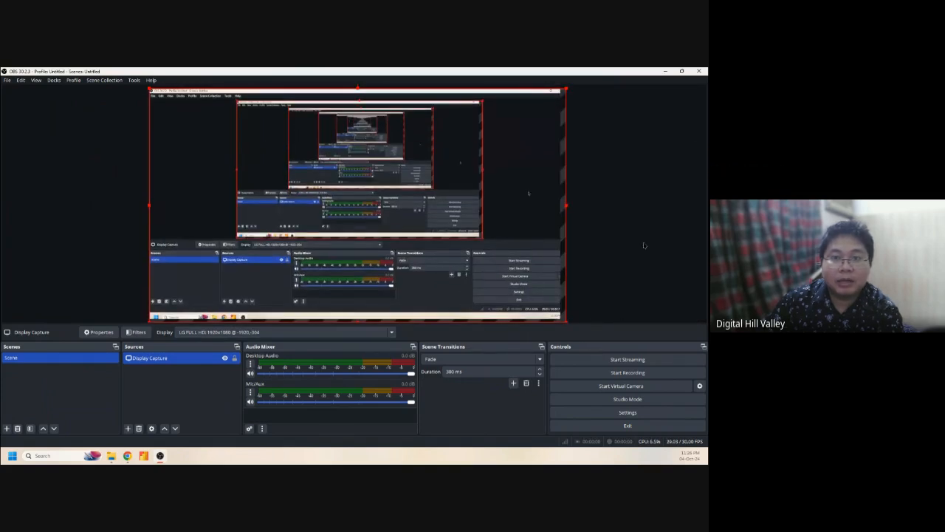
{"action": "mouse_move", "coordinate": [565, 204]}
{"action": "left_mouse_down"}
{"action": "mouse_move", "coordinate": [526, 193]}
{"action": "mouse_move", "coordinate": [558, 213]}
{"action": "left_mouse_up"}
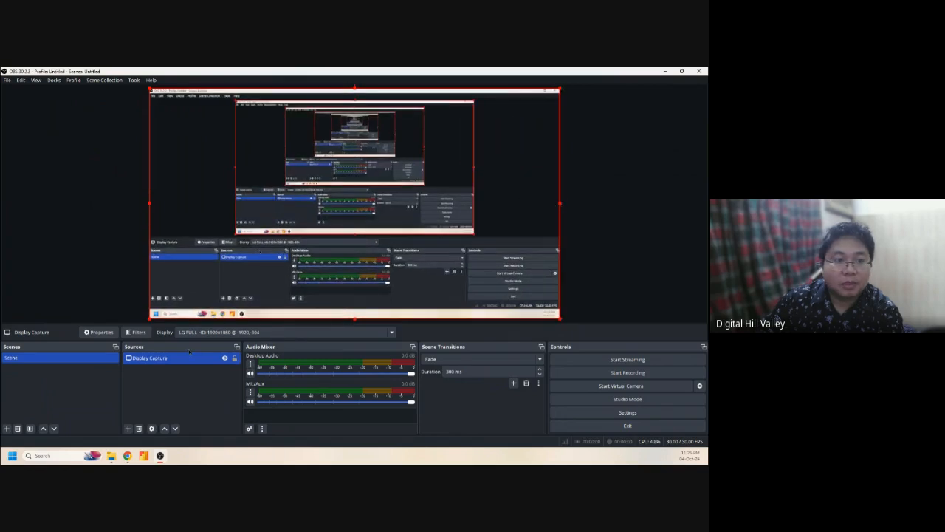
Set the captured display back to the 1366x768 primary monitor and scale the source to fill the canvas
{"action": "left_click", "coordinate": [242, 334]}
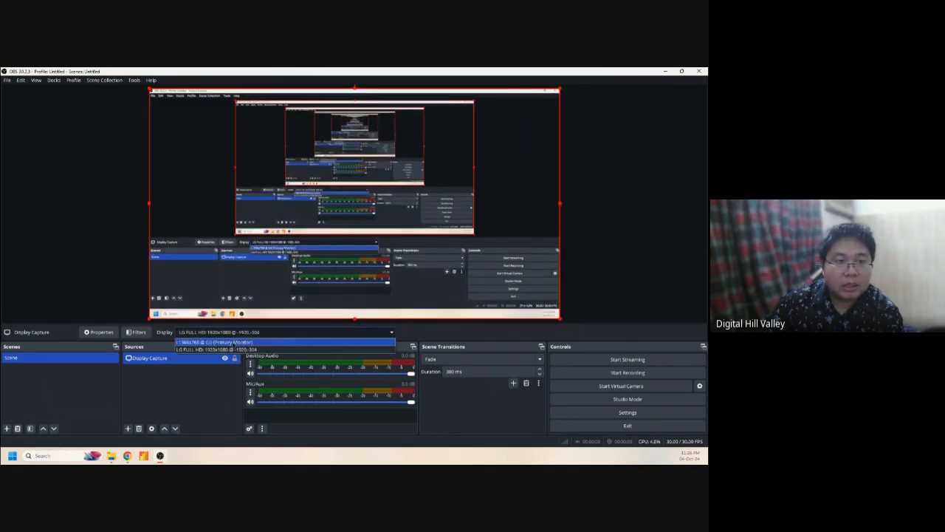
{"action": "left_click", "coordinate": [235, 346]}
{"action": "left_click_drag", "start_coordinate": [443, 252], "coordinate": [561, 297]}
{"action": "left_click", "coordinate": [598, 274]}
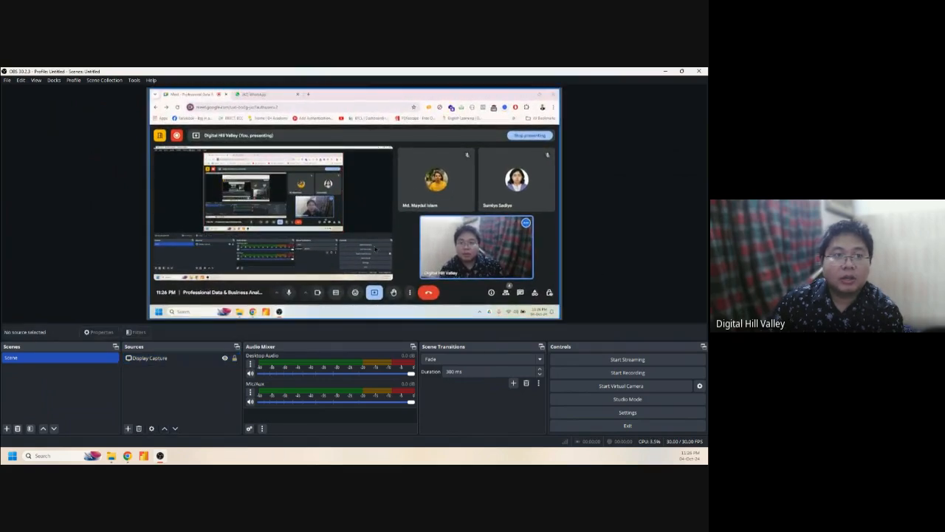
Select the LG FULL HD 1920x1080 display for the capture again, then reposition and scale it to fill the canvas
{"action": "left_click", "coordinate": [329, 215]}
{"action": "left_click", "coordinate": [281, 333]}
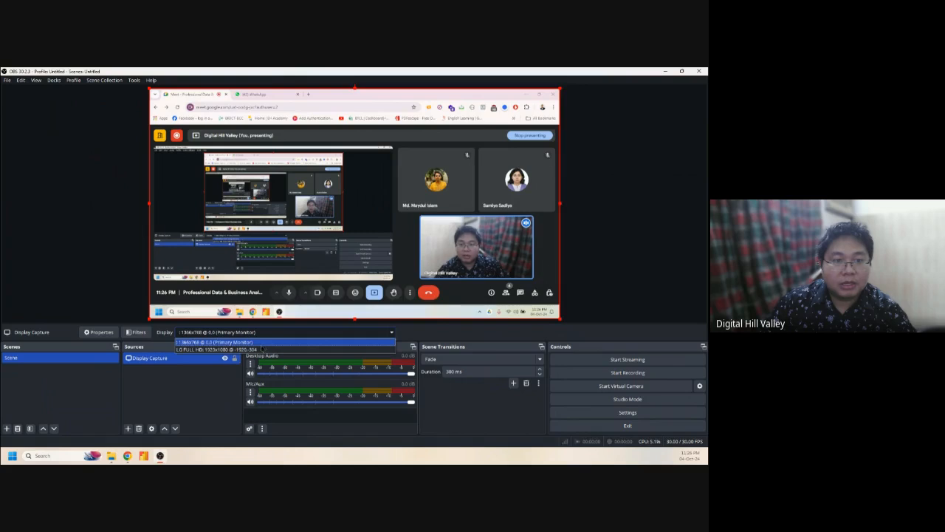
{"action": "left_click", "coordinate": [261, 350]}
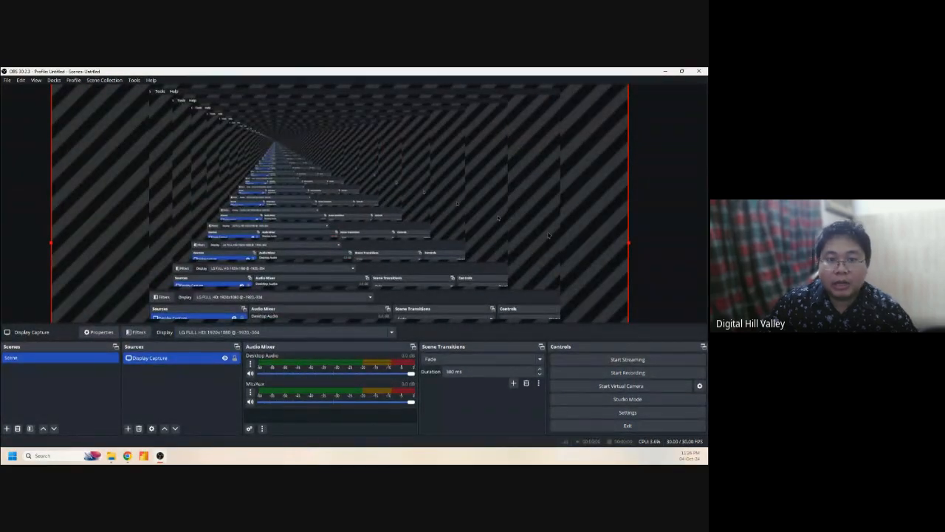
{"action": "left_click_drag", "start_coordinate": [487, 203], "coordinate": [585, 207]}
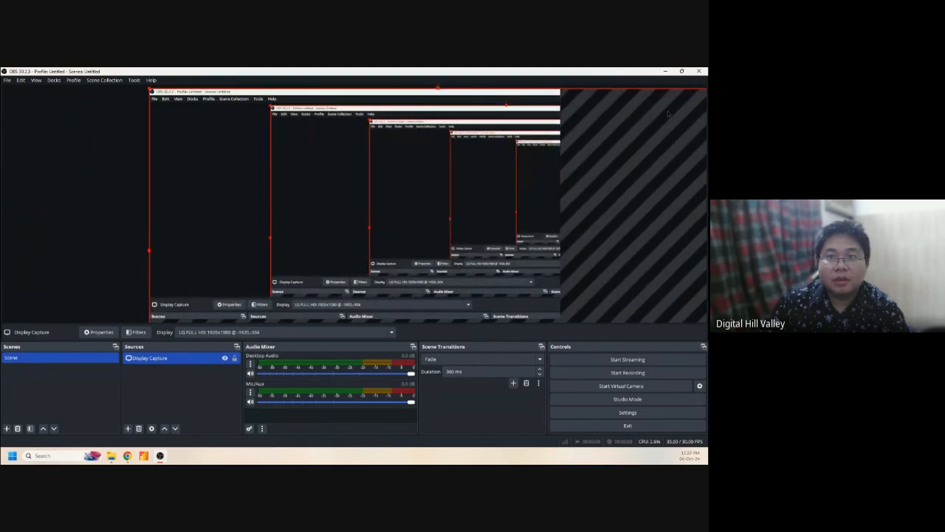
{"action": "left_click_drag", "start_coordinate": [672, 91], "coordinate": [441, 225]}
{"action": "left_click_drag", "start_coordinate": [493, 281], "coordinate": [559, 317]}
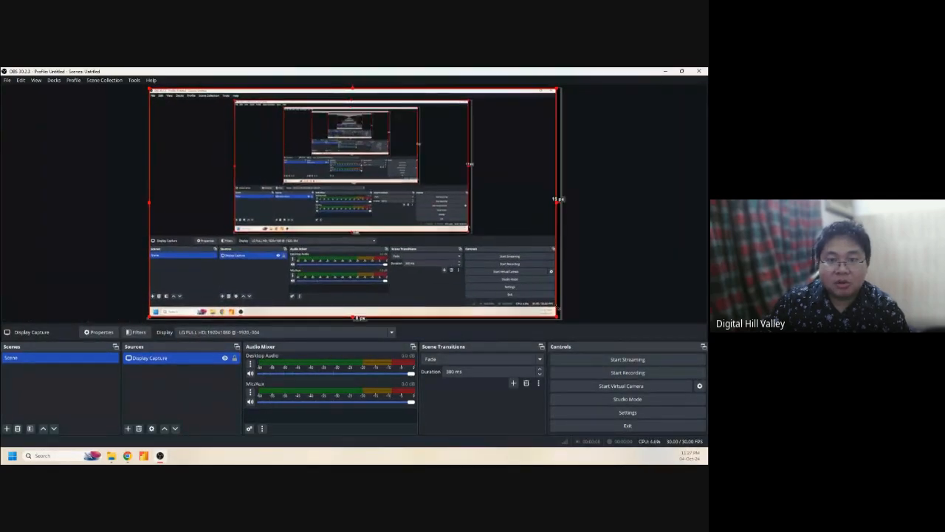
{"action": "left_click", "coordinate": [594, 269]}
{"action": "left_click", "coordinate": [530, 229]}
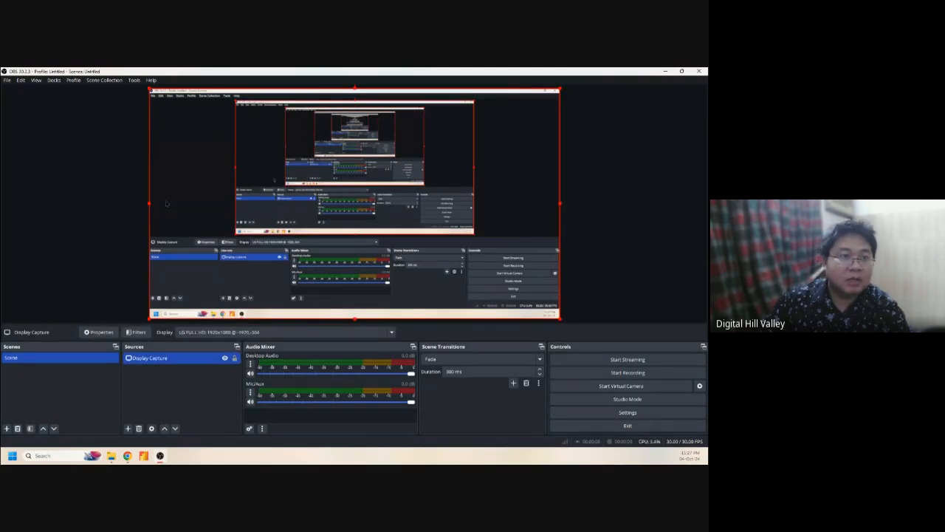
{"action": "left_click", "coordinate": [57, 198]}
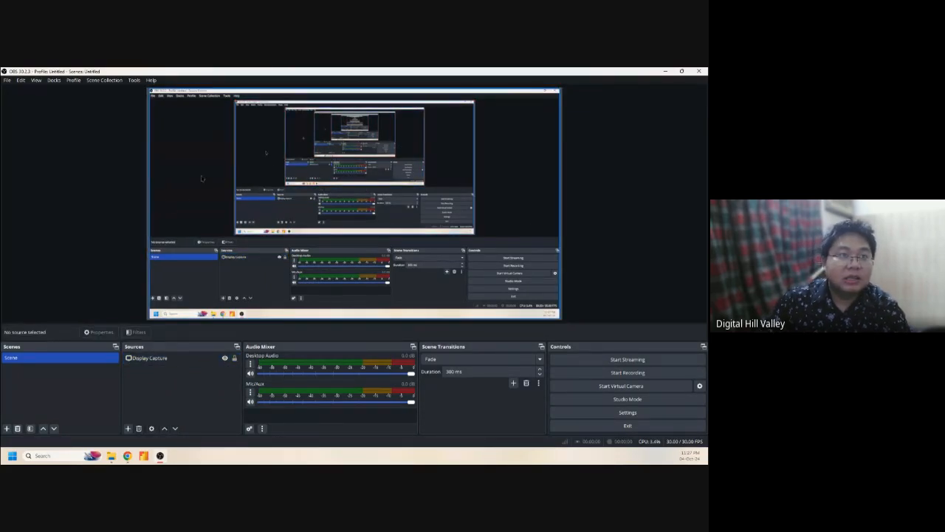
{"action": "left_click", "coordinate": [200, 178]}
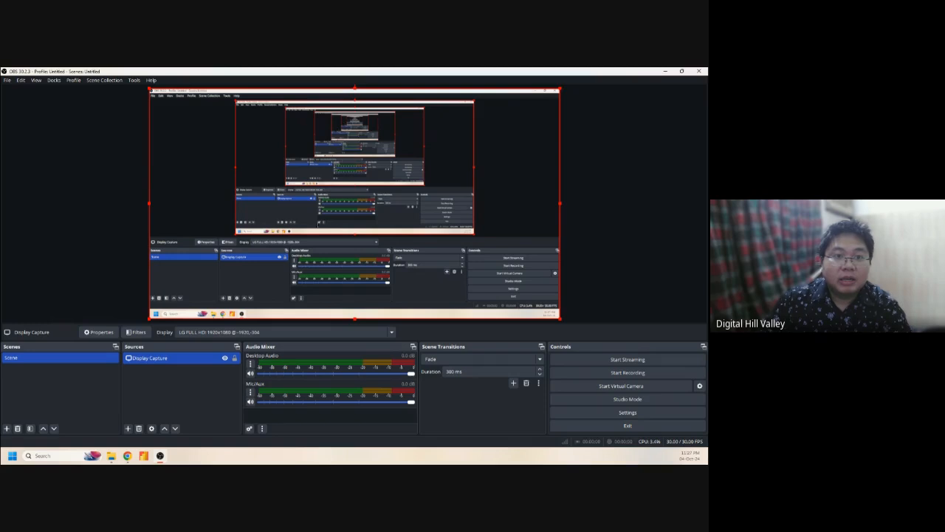
{"action": "left_click", "coordinate": [600, 216]}
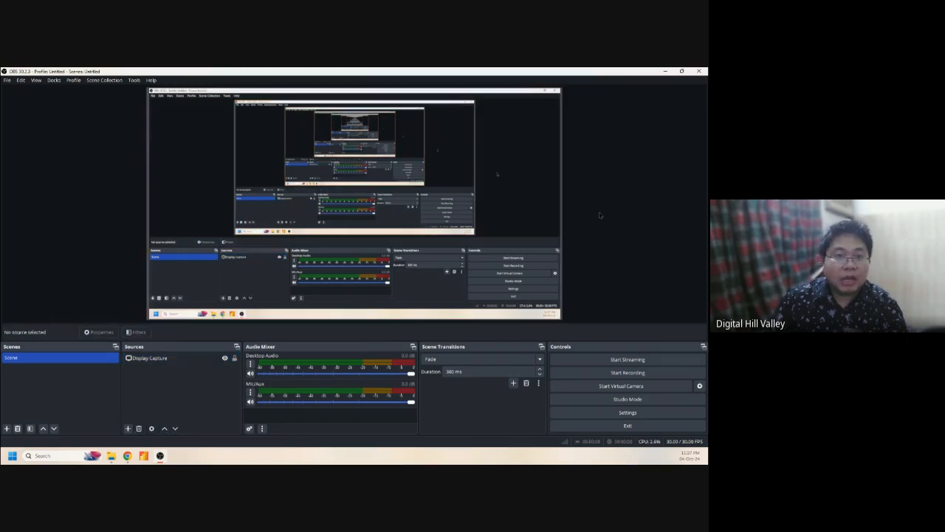
{"action": "left_click", "coordinate": [514, 241]}
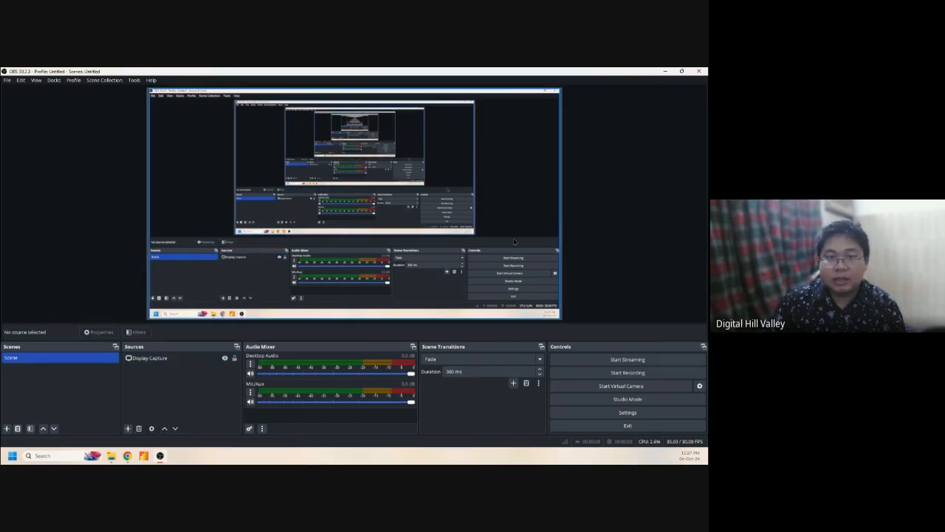
Minimize the OBS Studio window to show the desktop and restore it
{"action": "left_click", "coordinate": [663, 71]}
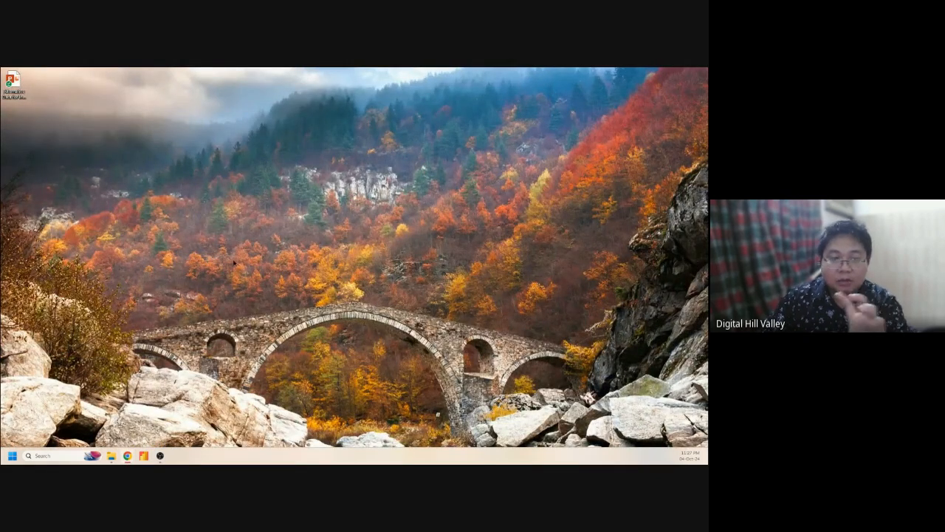
{"action": "mouse_move", "coordinate": [163, 455]}
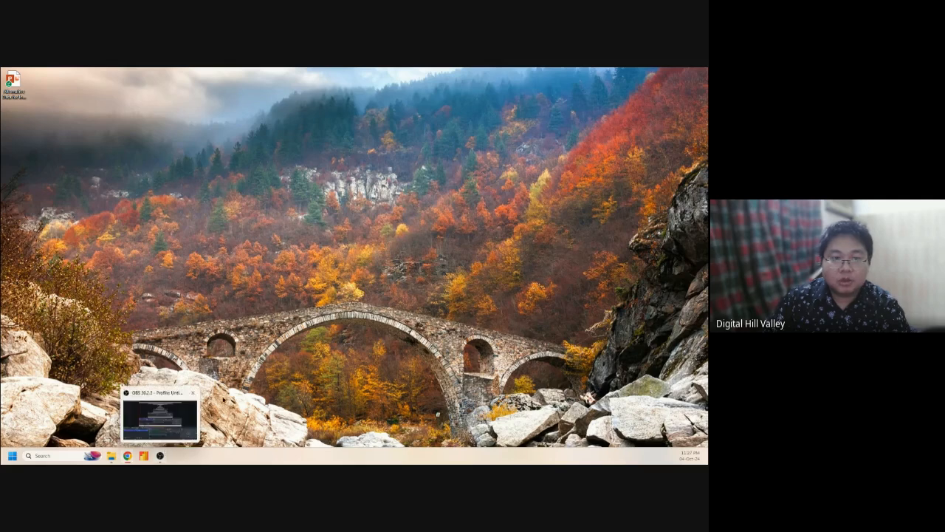
{"action": "left_click", "coordinate": [160, 455]}
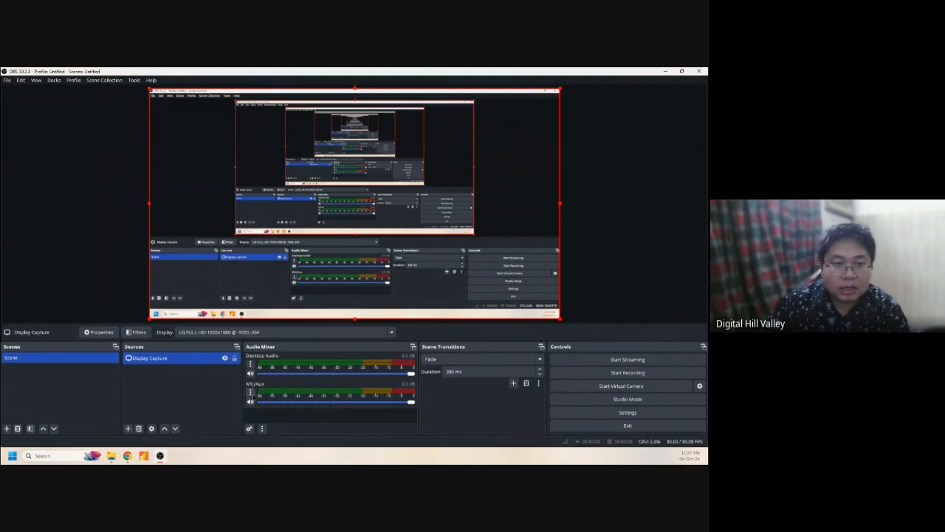
Check the device options in the Mic/Aux properties and open the Desktop Audio properties, confirming each dialog
{"action": "left_click", "coordinate": [249, 392]}
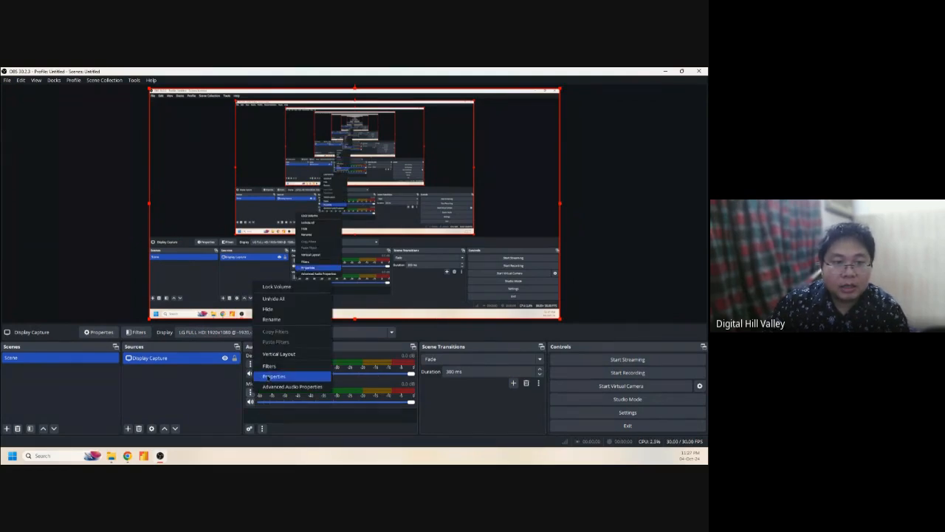
{"action": "left_click", "coordinate": [274, 376]}
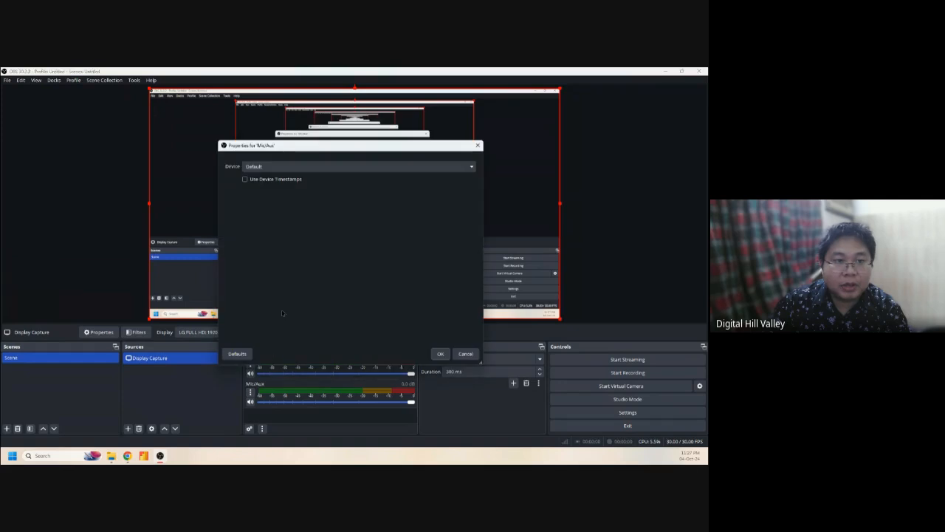
{"action": "left_click", "coordinate": [305, 167]}
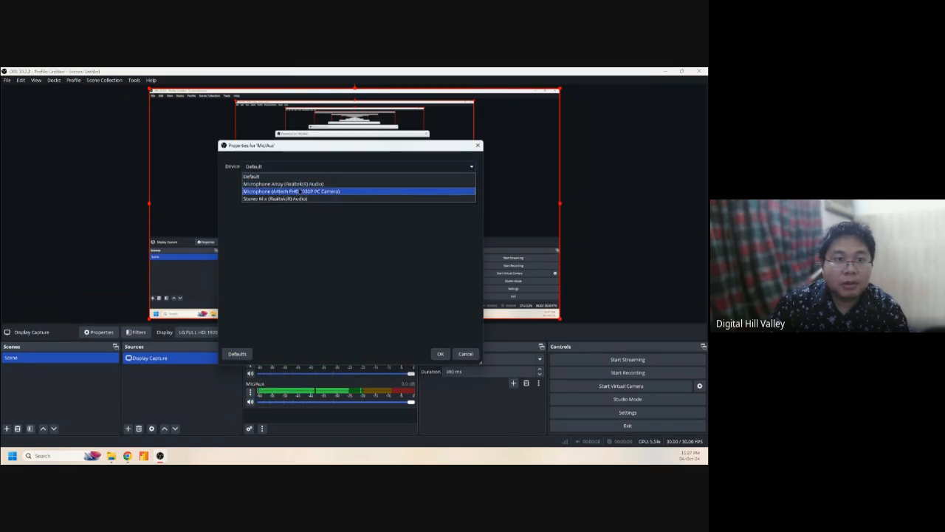
{"action": "left_click", "coordinate": [275, 198]}
{"action": "left_click", "coordinate": [441, 354]}
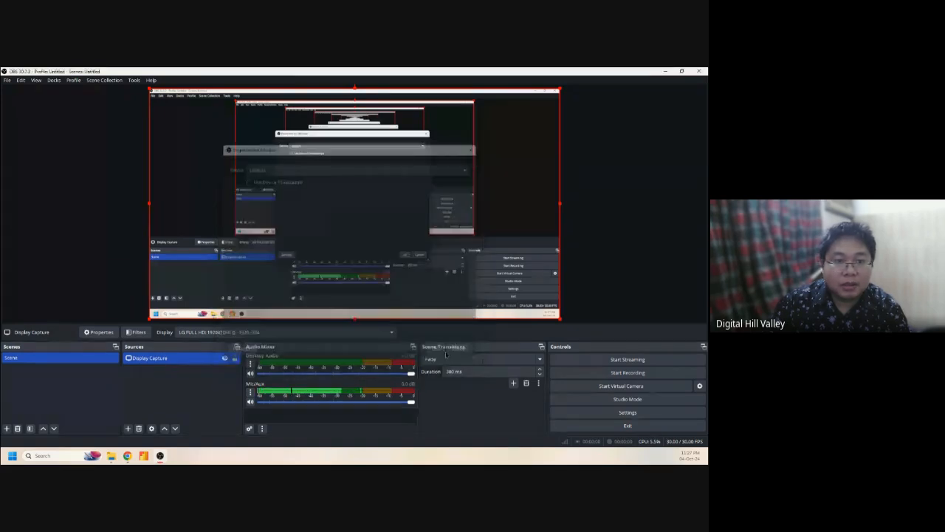
{"action": "left_click", "coordinate": [250, 363]}
{"action": "left_click", "coordinate": [270, 346]}
{"action": "left_click", "coordinate": [441, 353]}
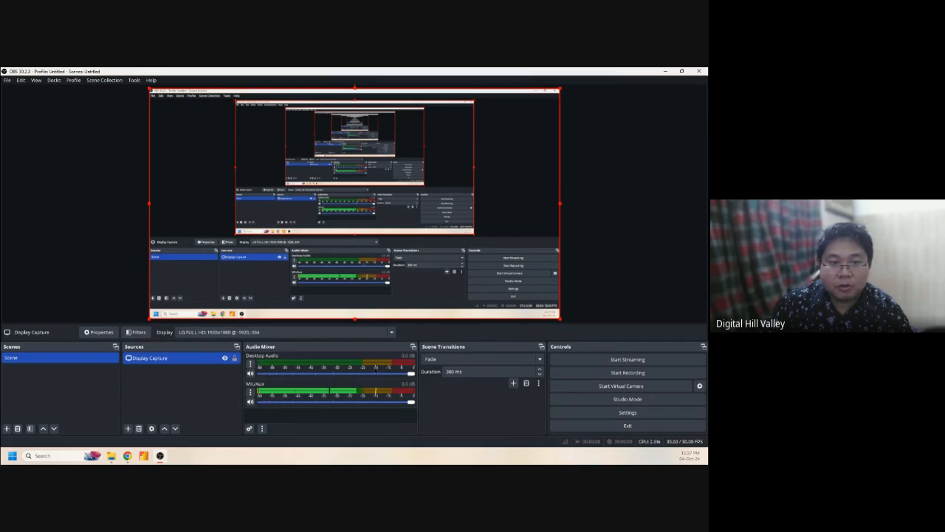
Toggle the Desktop Audio mute on and off, and leave Desktop Audio muted in the audio mixer
{"action": "left_click", "coordinate": [250, 373]}
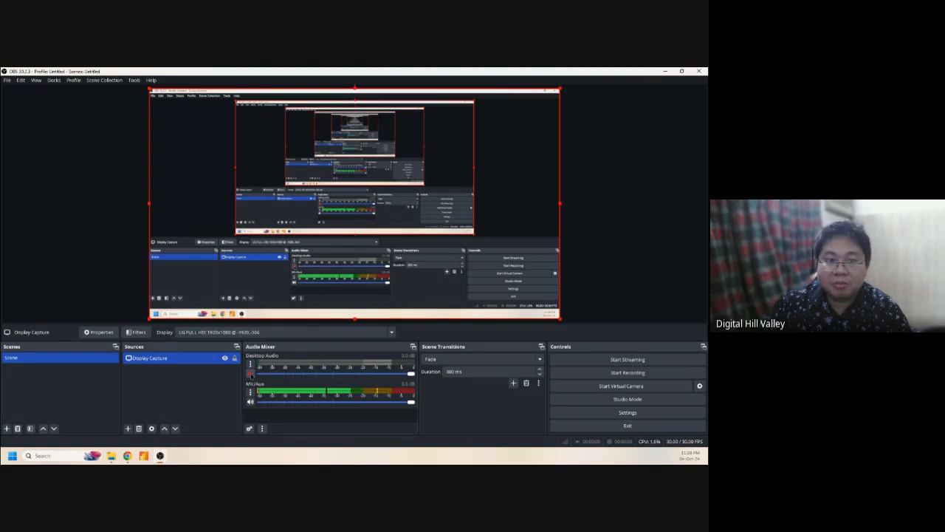
{"action": "left_click", "coordinate": [250, 373]}
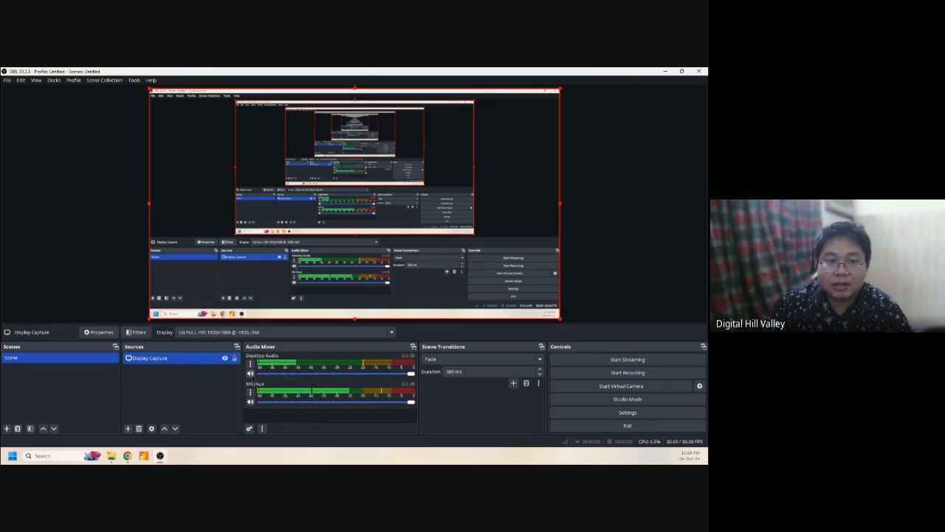
{"action": "left_click", "coordinate": [251, 374]}
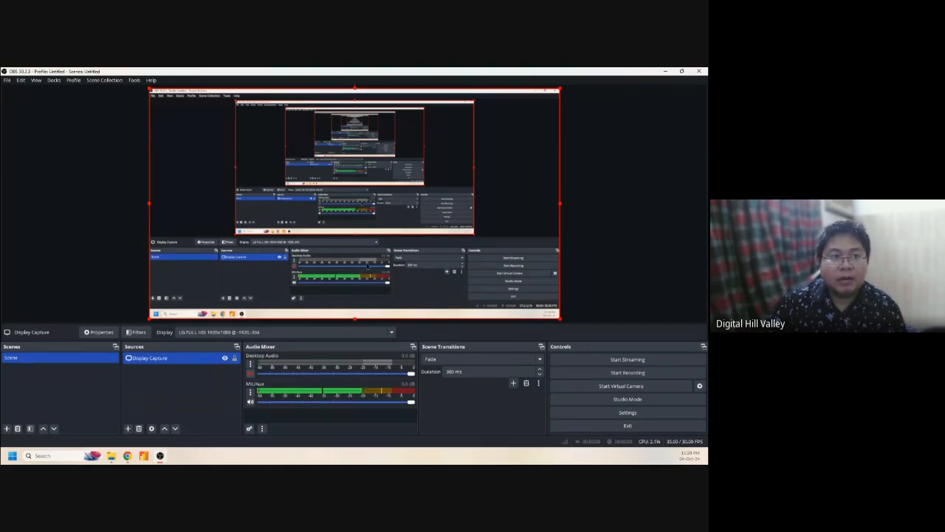
{"action": "left_click", "coordinate": [6, 79]}
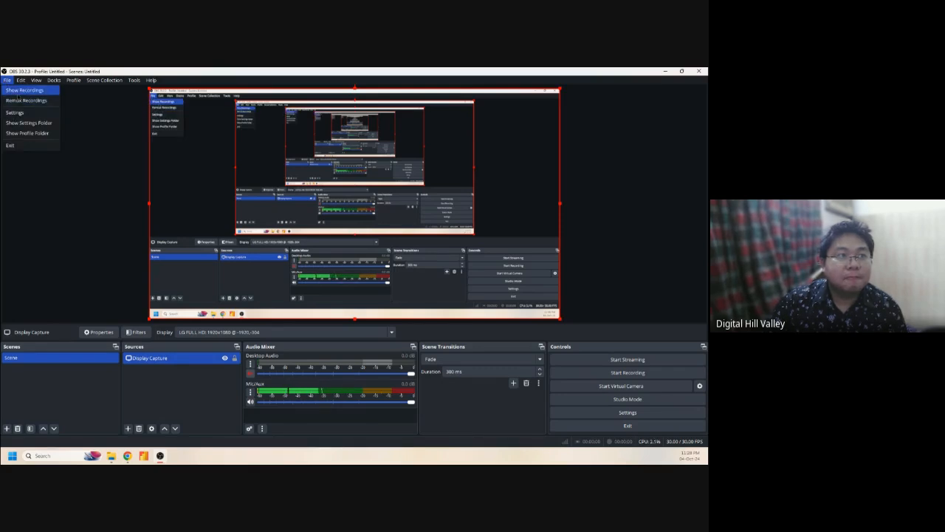
{"action": "left_click", "coordinate": [33, 212]}
{"action": "left_click", "coordinate": [66, 237]}
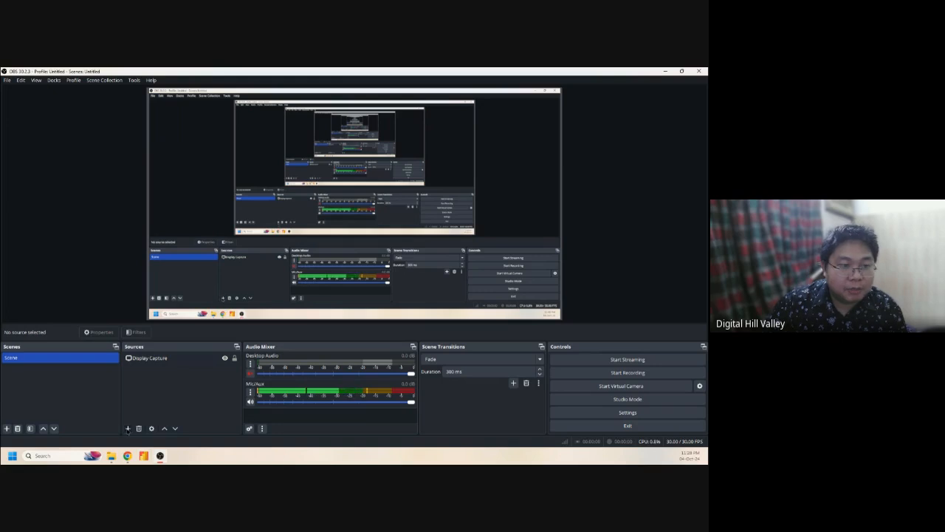
Add a new Video Capture Device source to the scene using the HP TrueVision HD Camera with its default settings
{"action": "left_click", "coordinate": [128, 428]}
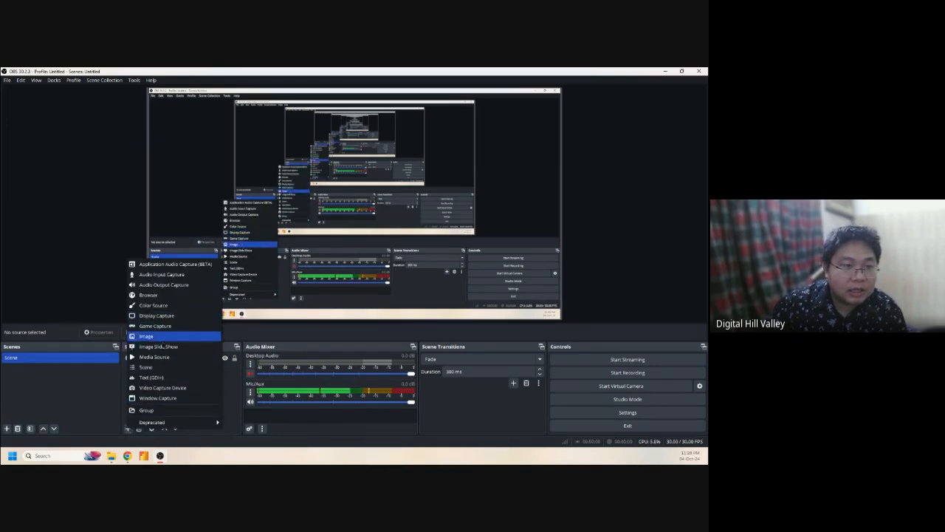
{"action": "left_click", "coordinate": [154, 389]}
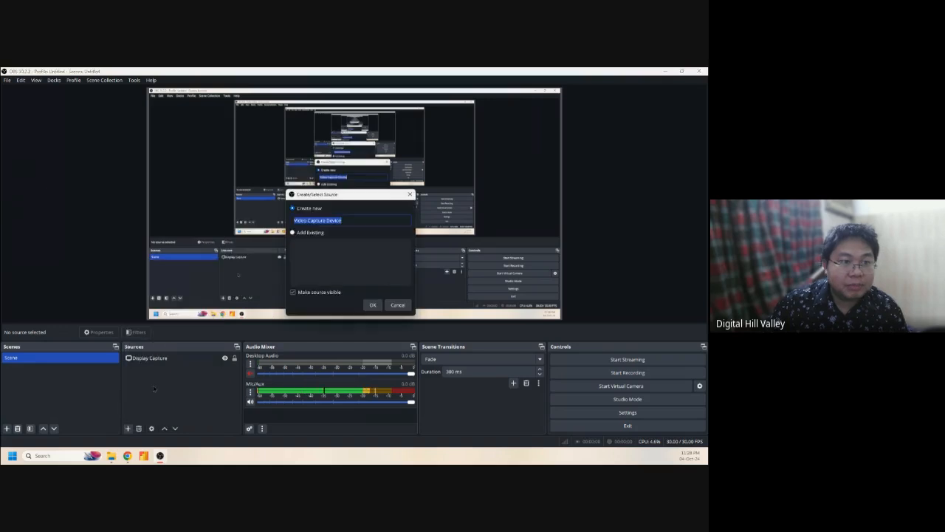
{"action": "left_click", "coordinate": [373, 306]}
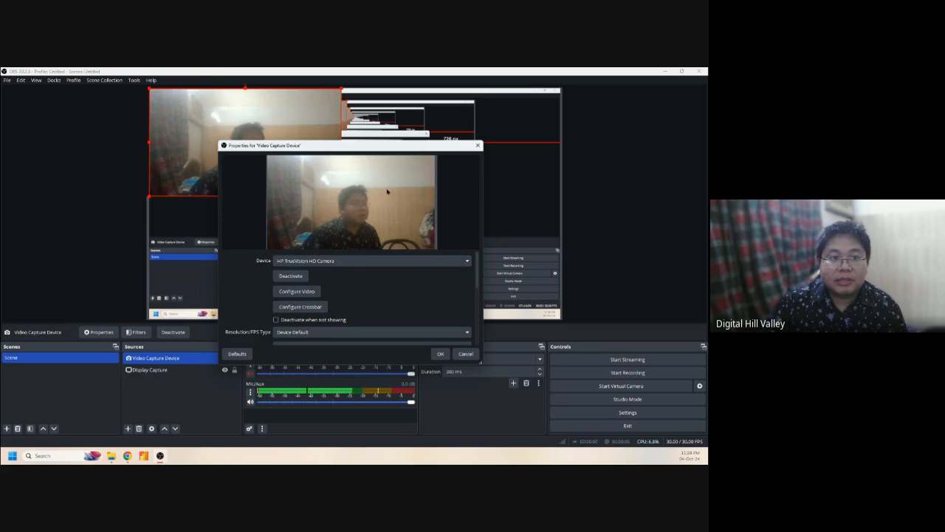
{"action": "left_click", "coordinate": [440, 353]}
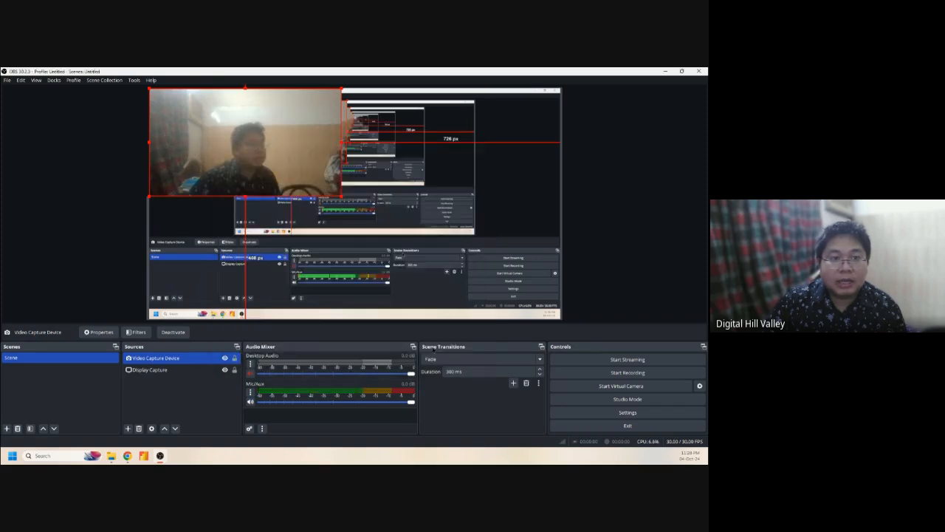
Shrink the webcam overlay and place it in the lower-right corner of the canvas, leaving the source deselected
{"action": "left_click_drag", "start_coordinate": [341, 196], "coordinate": [537, 303]}
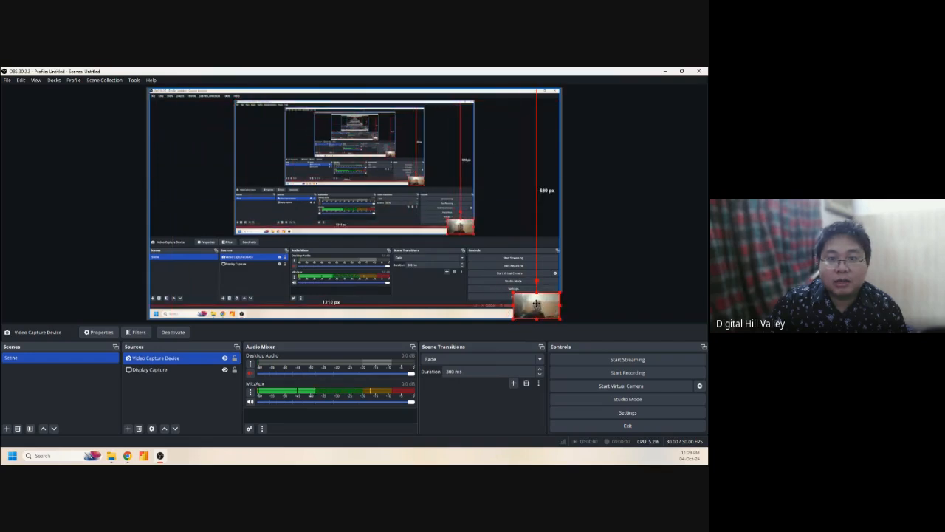
{"action": "left_click", "coordinate": [589, 281]}
{"action": "left_click", "coordinate": [545, 305]}
{"action": "left_click", "coordinate": [597, 295]}
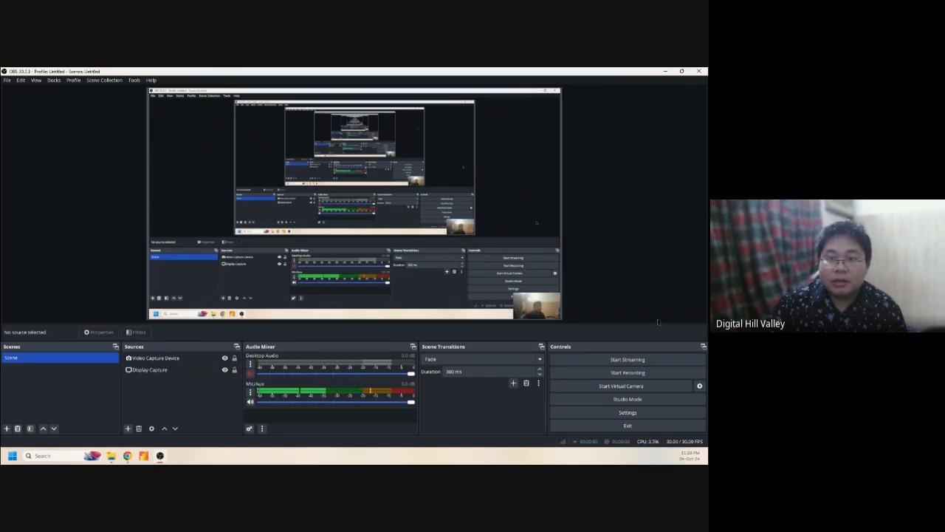
Record a short test of the desktop with OBS Studio minimized, and restore its window to stop the recording
{"action": "left_click", "coordinate": [632, 374]}
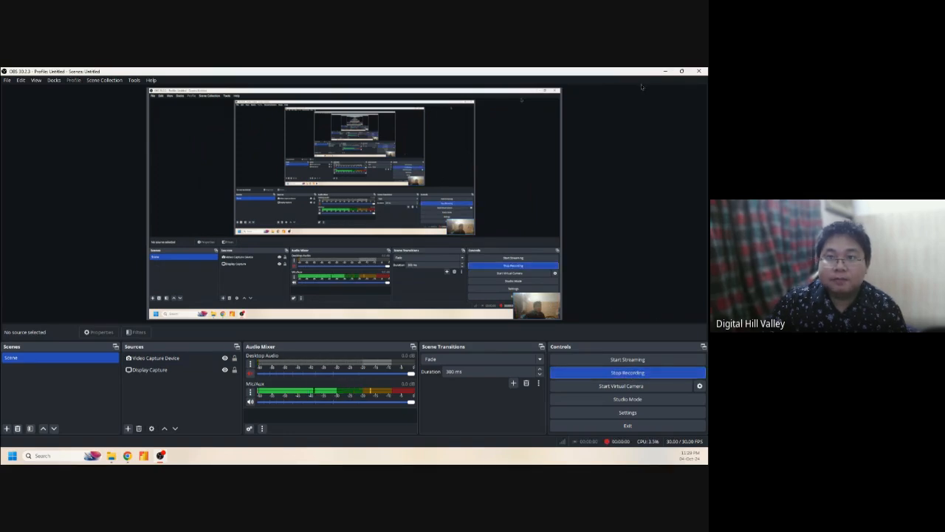
{"action": "left_click", "coordinate": [663, 71]}
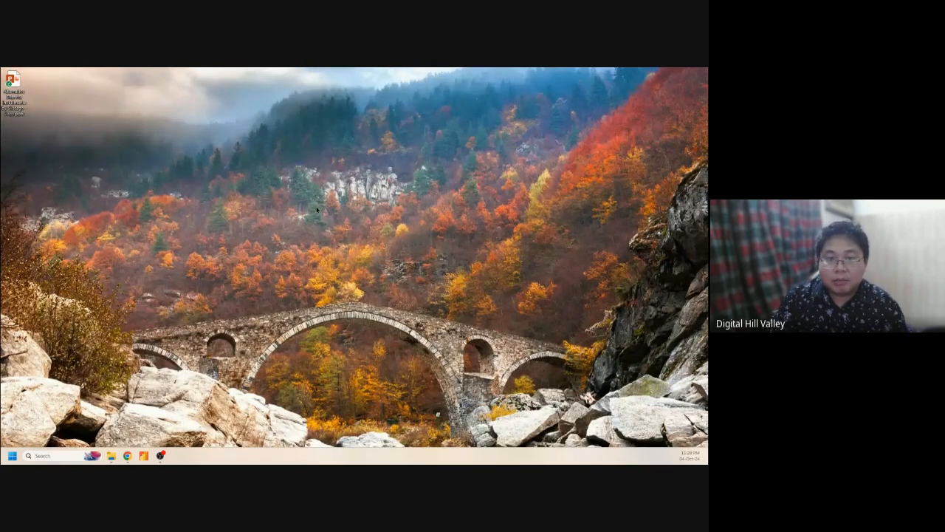
{"action": "left_click", "coordinate": [162, 452]}
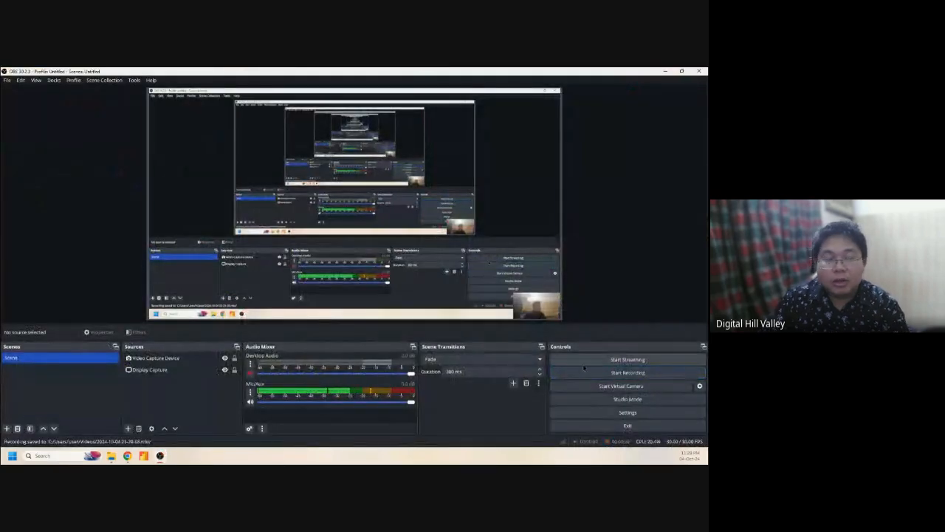
{"action": "left_click", "coordinate": [7, 80]}
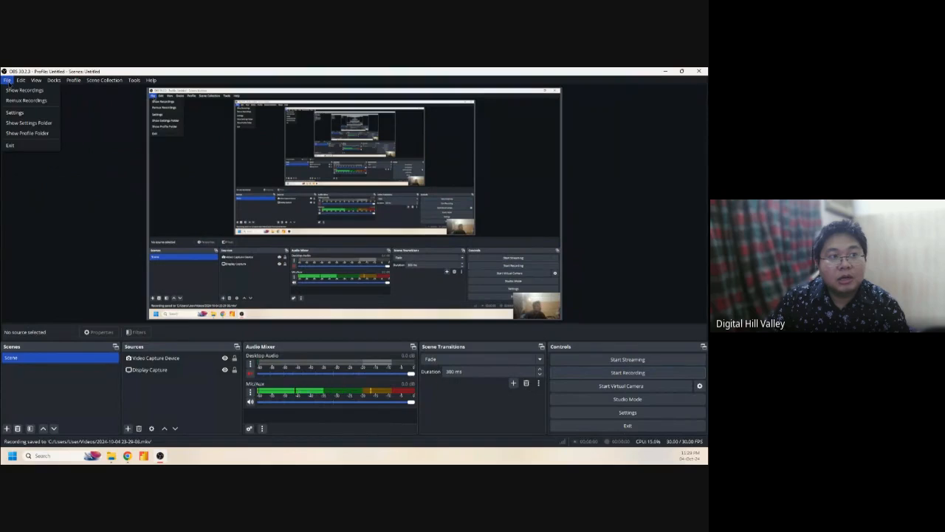
{"action": "left_click", "coordinate": [10, 92]}
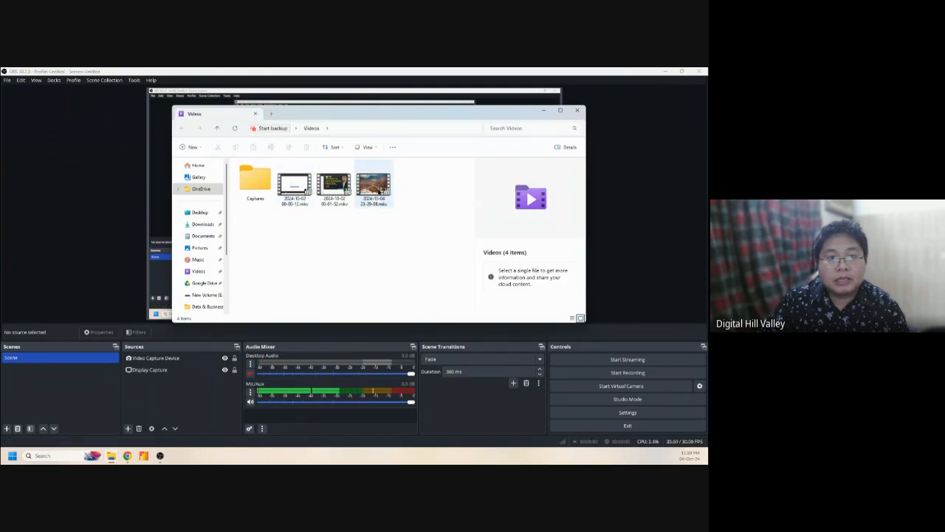
{"action": "left_click", "coordinate": [378, 189]}
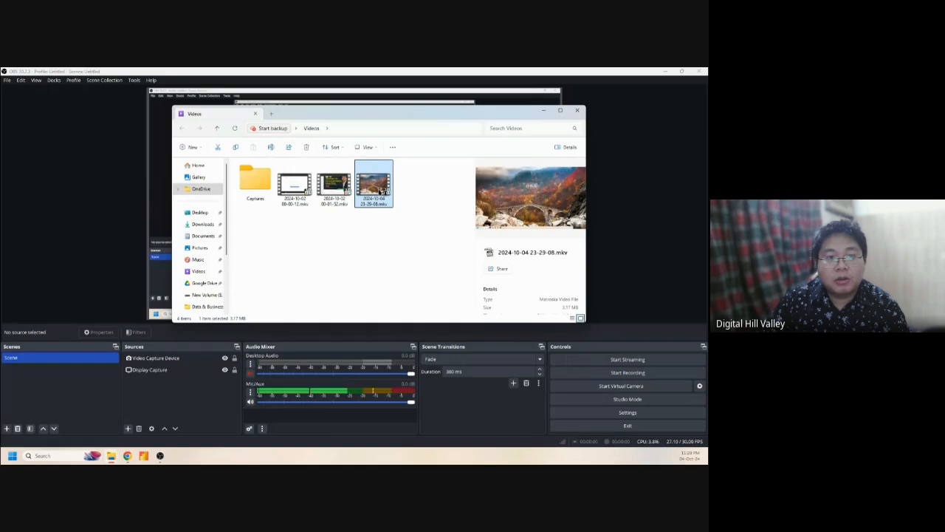
{"action": "double_click", "coordinate": [378, 189]}
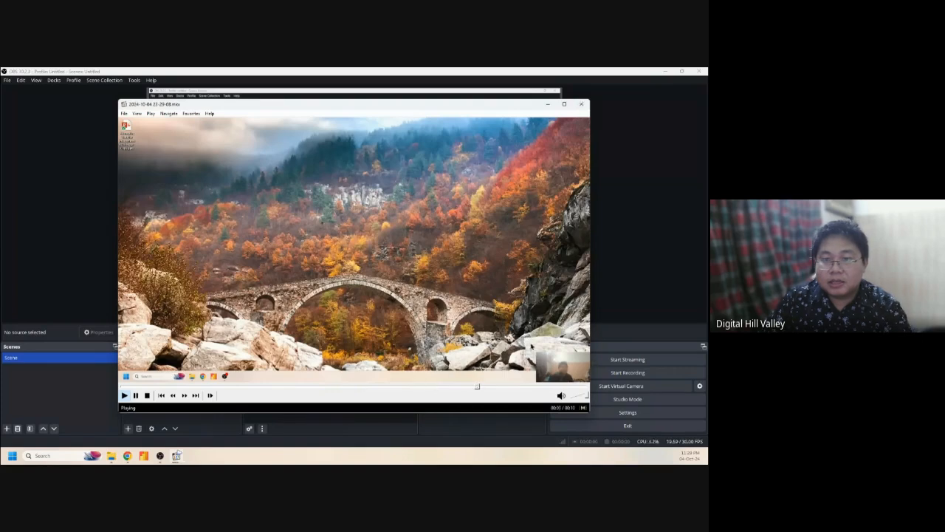
{"action": "left_click", "coordinate": [582, 104]}
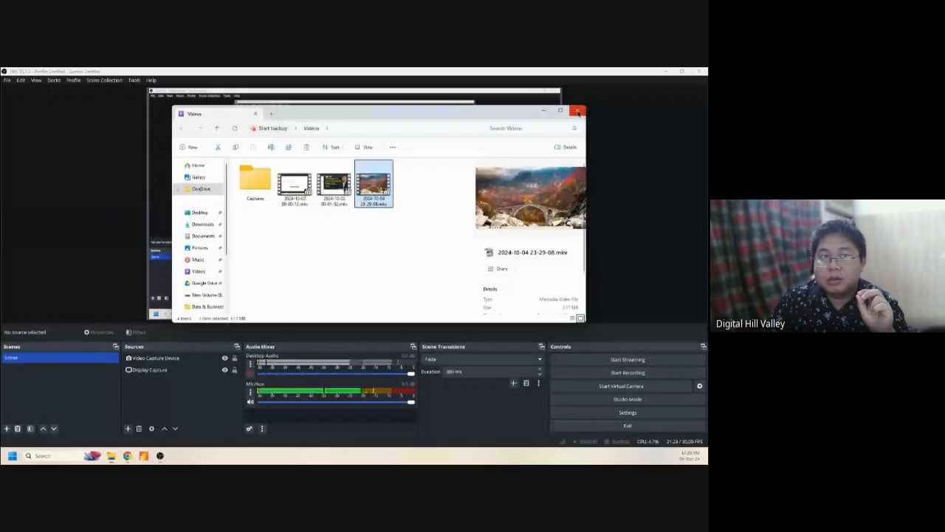
{"action": "left_click", "coordinate": [578, 110]}
Remove the Video Capture Device source from the scene, confirming its removal
{"action": "left_click", "coordinate": [537, 299]}
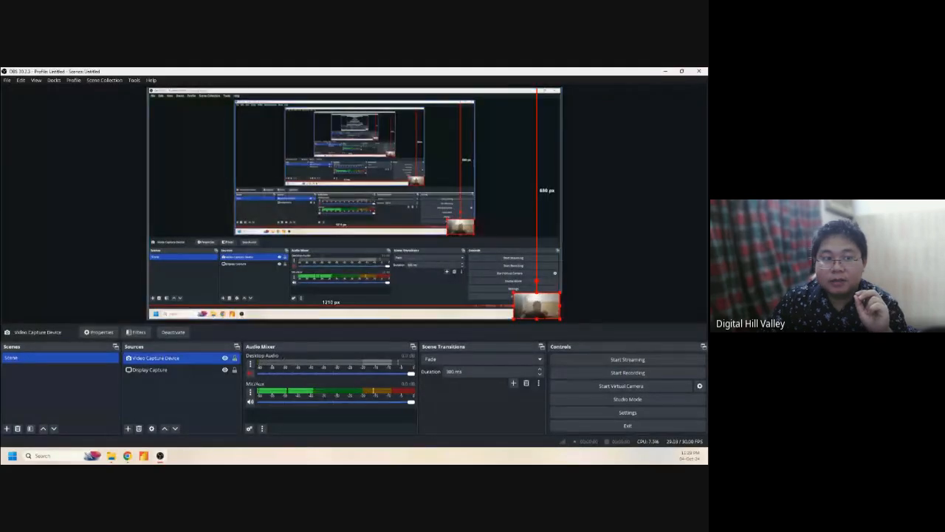
{"action": "key", "text": "Delete"}
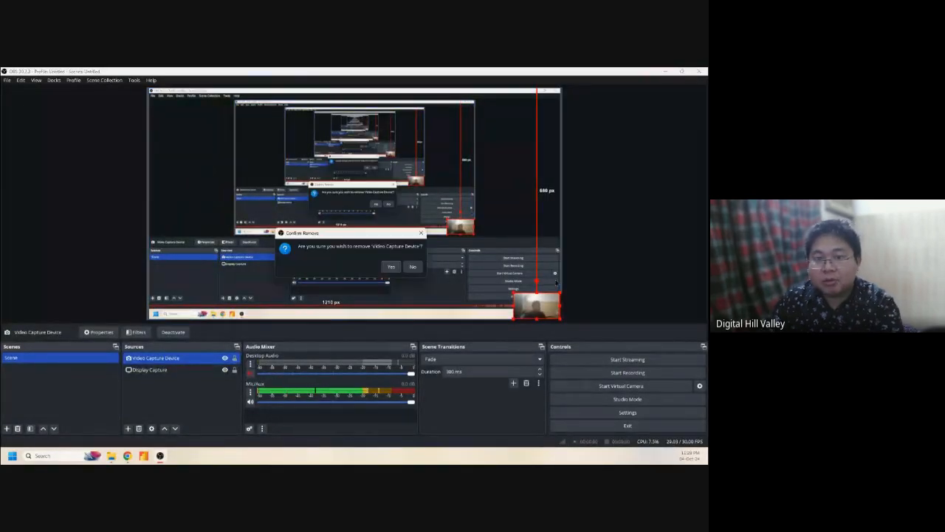
{"action": "left_click", "coordinate": [395, 268]}
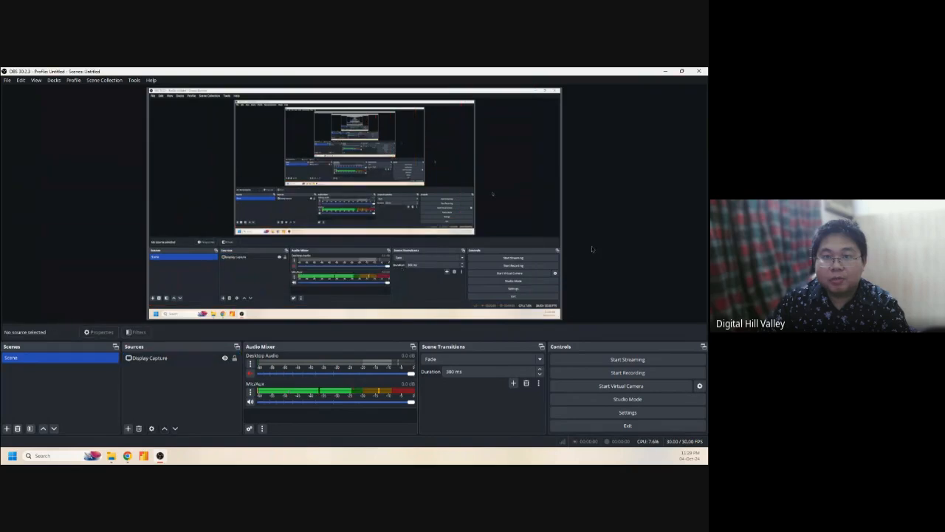
Exit OBS Studio and stop presenting the screen in the Google Meet call
{"action": "left_click", "coordinate": [698, 71]}
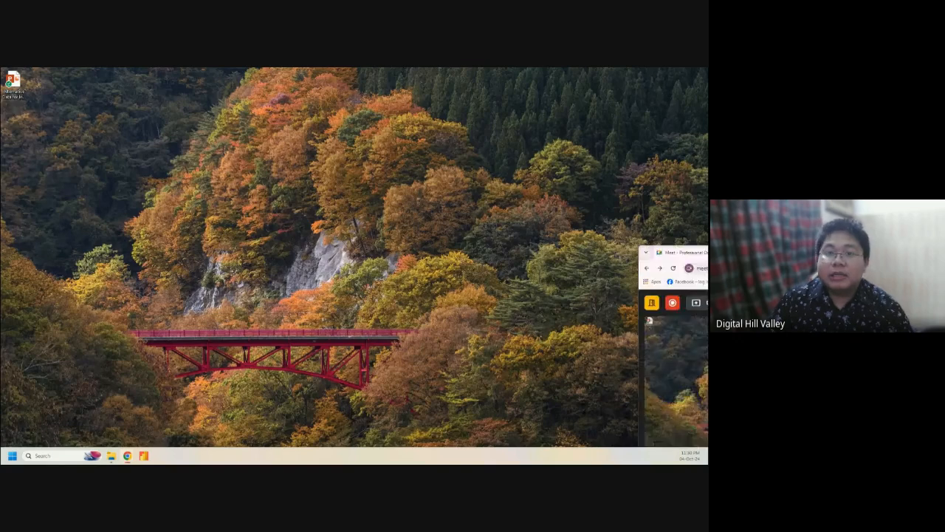
{"action": "left_click_drag", "start_coordinate": [460, 90], "coordinate": [428, 68]}
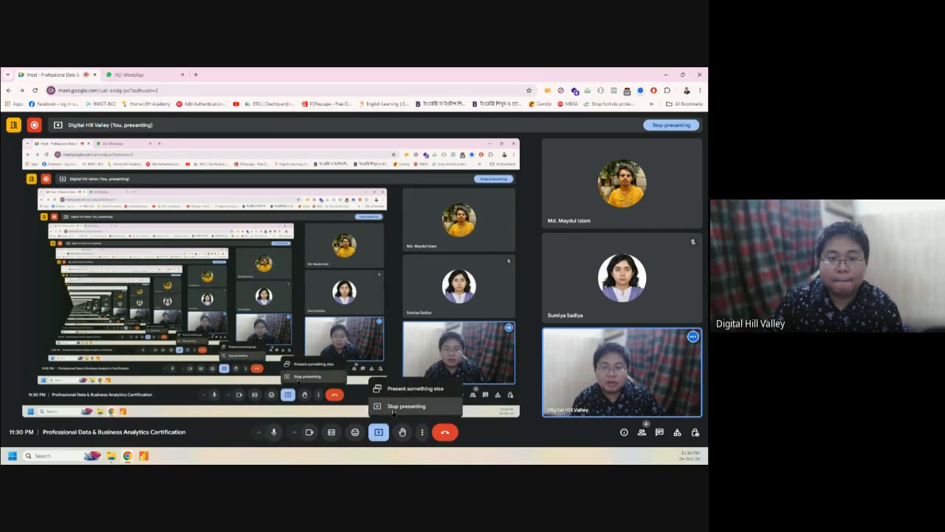
{"action": "left_click", "coordinate": [399, 406]}
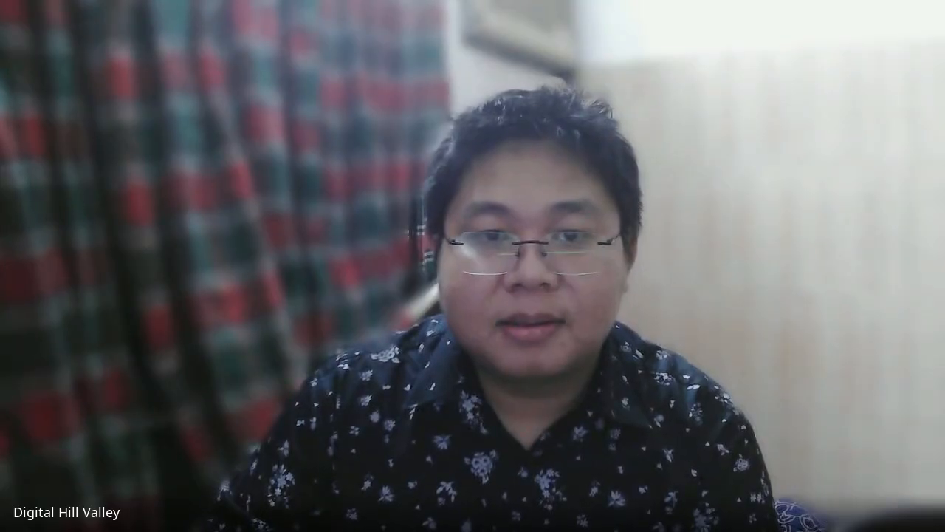